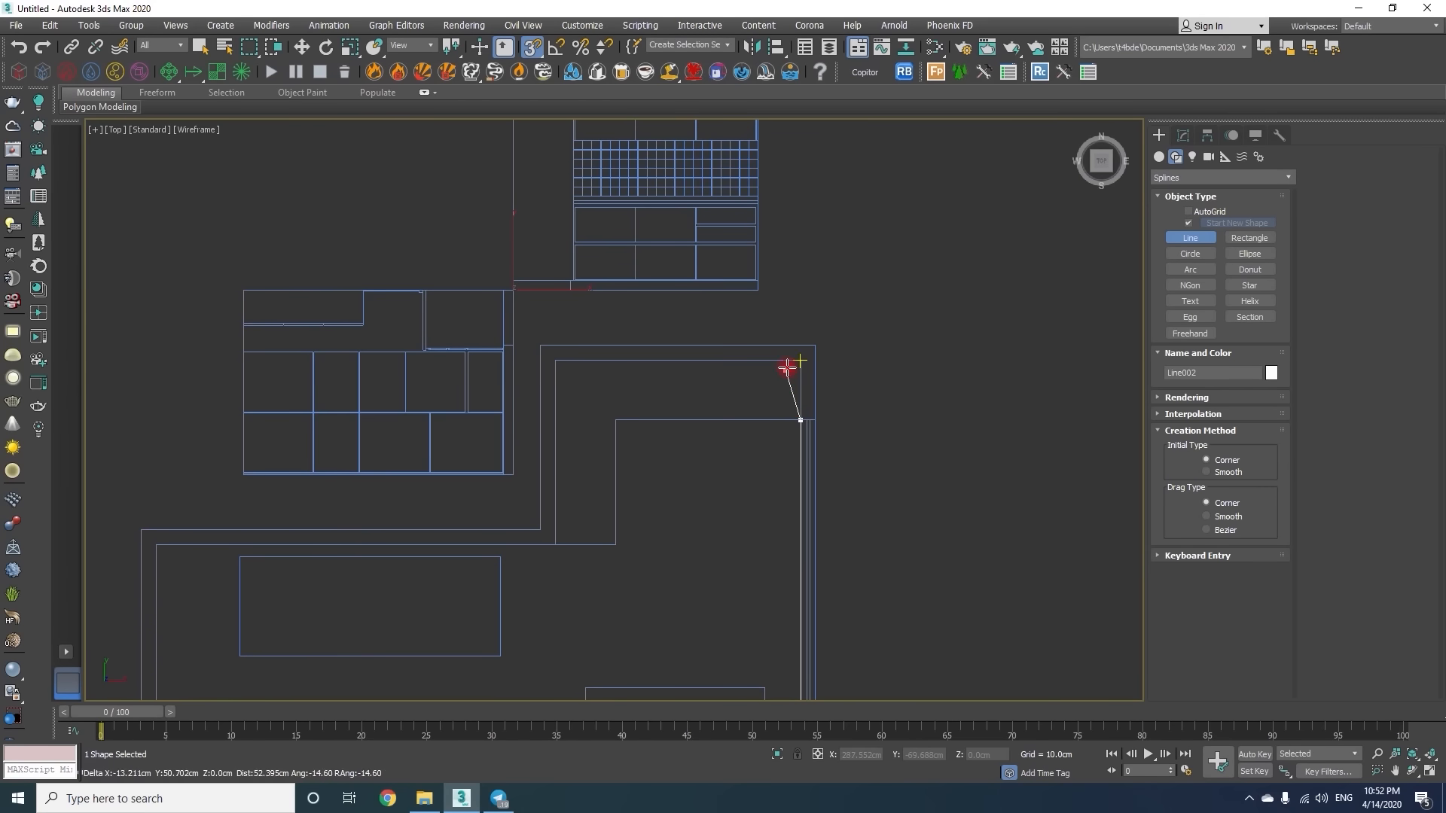
# Finish tracing the inner wall outline with vertices at both door openings and close the spline at its starting corner.
pyautogui.click(555, 544)
pyautogui.moveTo(252, 527); pyautogui.dragTo(568, 316, button='middle')
pyautogui.click(470, 333)
pyautogui.click(471, 494)
pyautogui.moveTo(506, 611); pyautogui.dragTo(522, 252, button='middle')
pyautogui.scroll(2, 522, 251)
pyautogui.click(454, 216)
pyautogui.click(455, 316)
pyautogui.click(455, 517)
pyautogui.click(454, 595)
pyautogui.scroll(-3, 412, 503)
pyautogui.moveTo(844, 498); pyautogui.dragTo(663, 527, button='middle')
pyautogui.scroll(2, 662, 527)
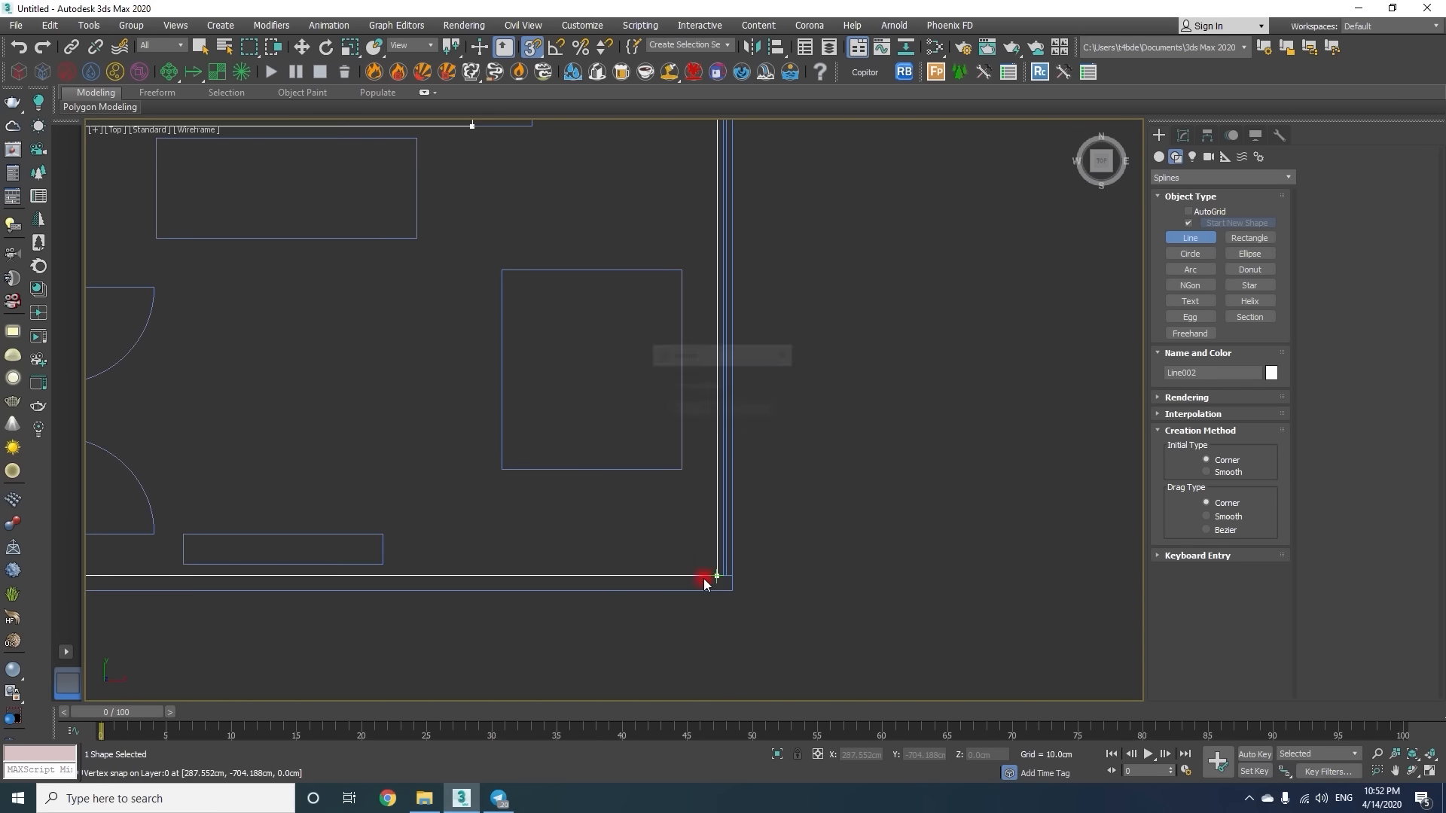
pyautogui.click(715, 575)
pyautogui.click(696, 410)
pyautogui.rightClick(831, 364)
# Isolate the two wall outlines and attach the inner line to the outer one.
pyautogui.keyDown('ctrl'); pyautogui.click(730, 585); pyautogui.keyUp('ctrl')
pyautogui.hotkey('alt', 'q')
pyautogui.moveTo(881, 527); pyautogui.dragTo(800, 477, button='middle')
pyautogui.click(800, 477)
pyautogui.click(786, 479)
pyautogui.click(1183, 135)
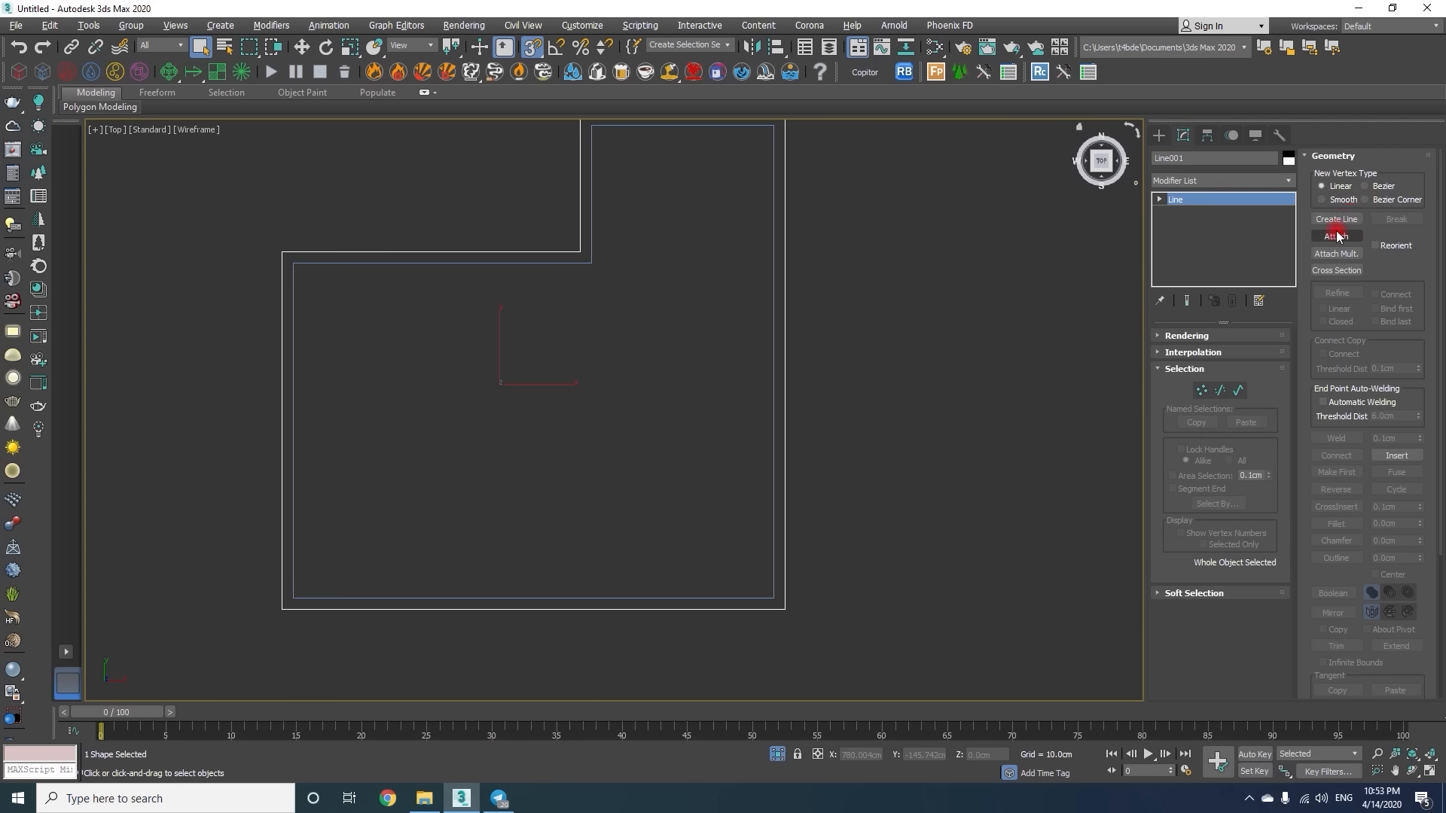
pyautogui.press('w')
pyautogui.click(779, 391)
# Apply an Extrude modifier to the combined wall outline with an amount of 270 cm.
pyautogui.moveTo(909, 369)
pyautogui.mouseDown(button='middle')
pyautogui.moveTo(685, 409)
pyautogui.moveTo(683, 482)
pyautogui.moveTo(1071, 462)
pyautogui.moveTo(1101, 476)
pyautogui.mouseUp(button='middle')
pyautogui.press('p')
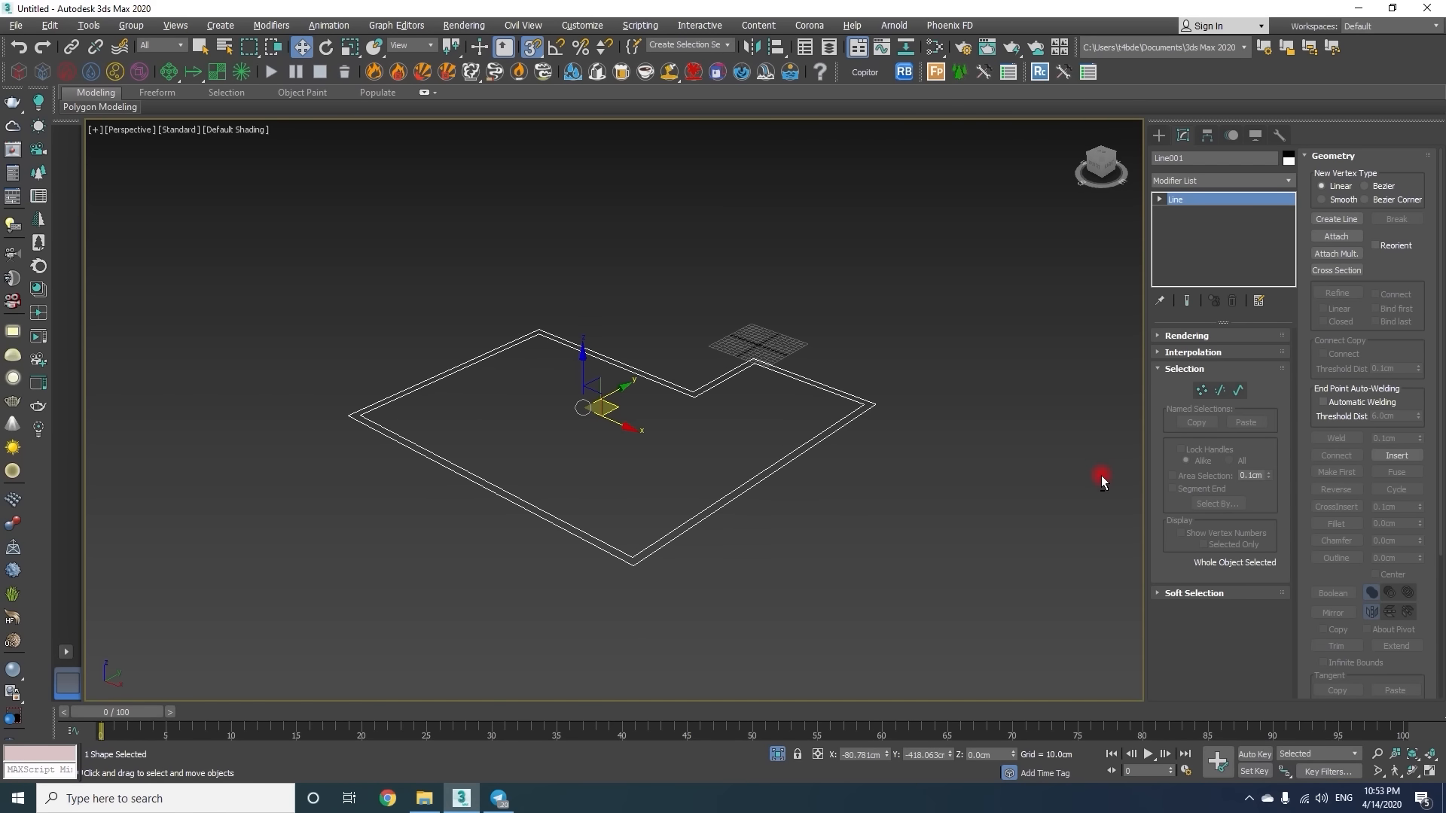
pyautogui.click(1217, 181)
pyautogui.write('ex')
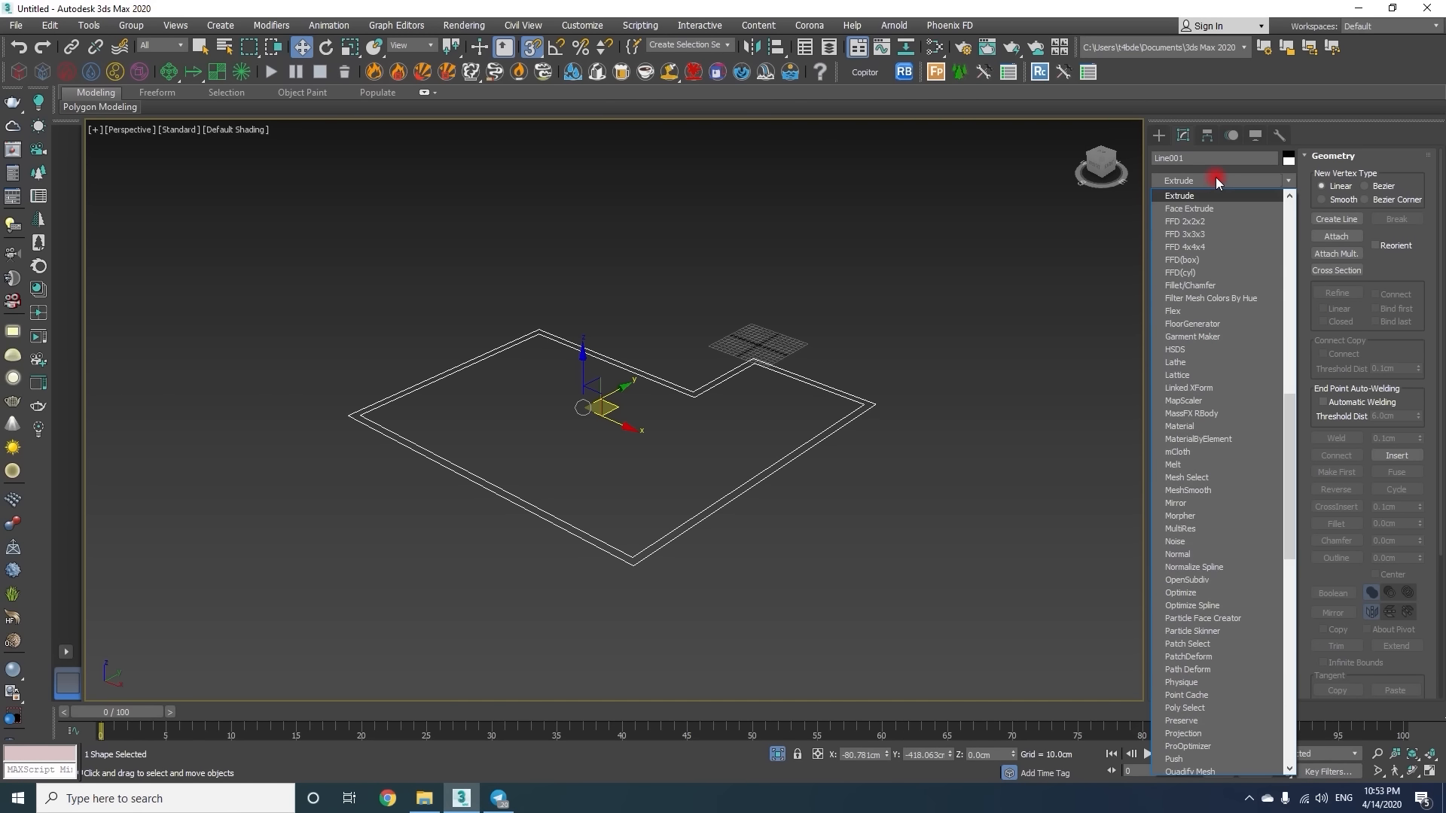
pyautogui.click(1180, 199)
pyautogui.moveTo(662, 329); pyautogui.dragTo(781, 340, button='middle')
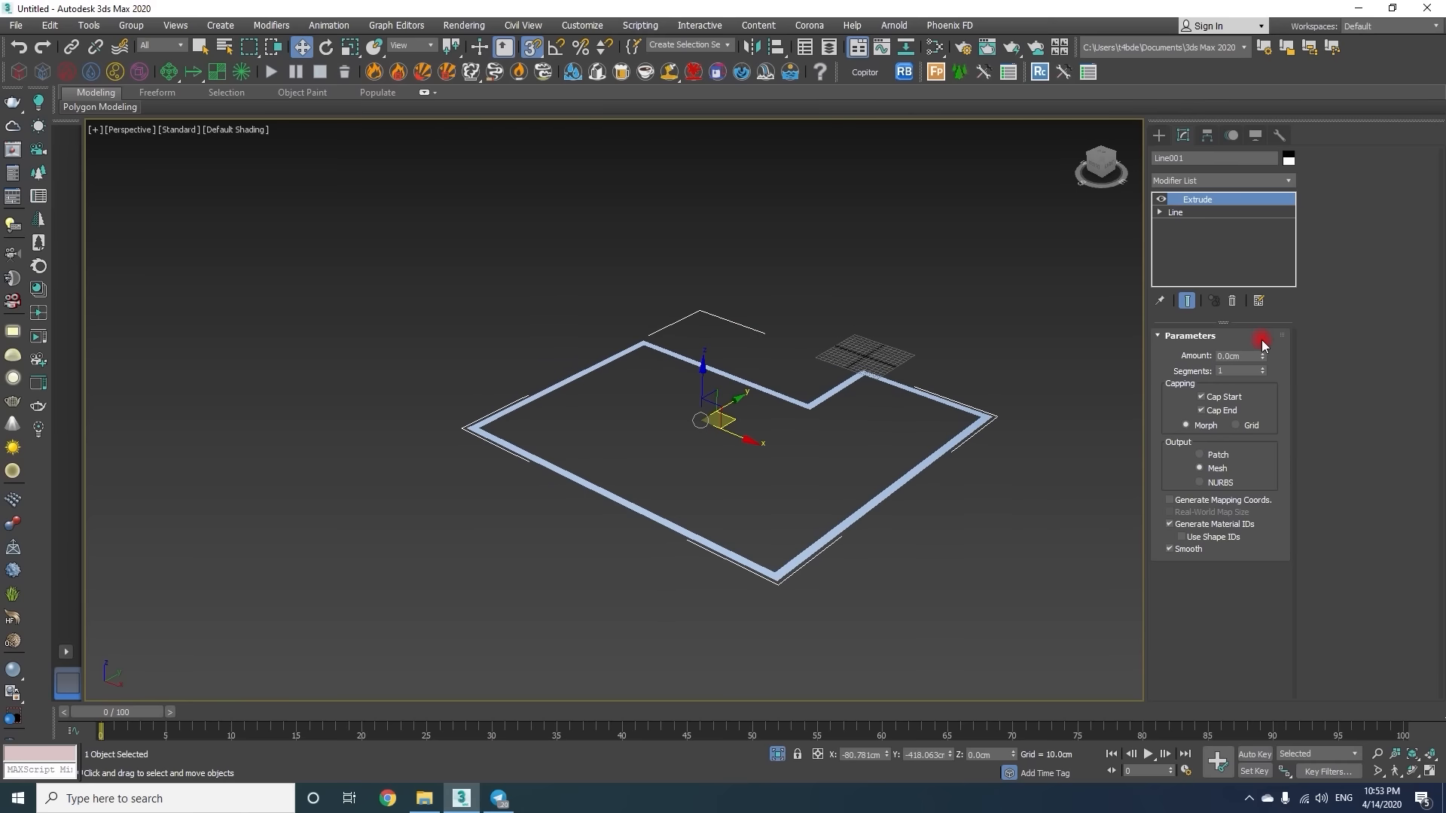
pyautogui.write('270')
pyautogui.press('Return')
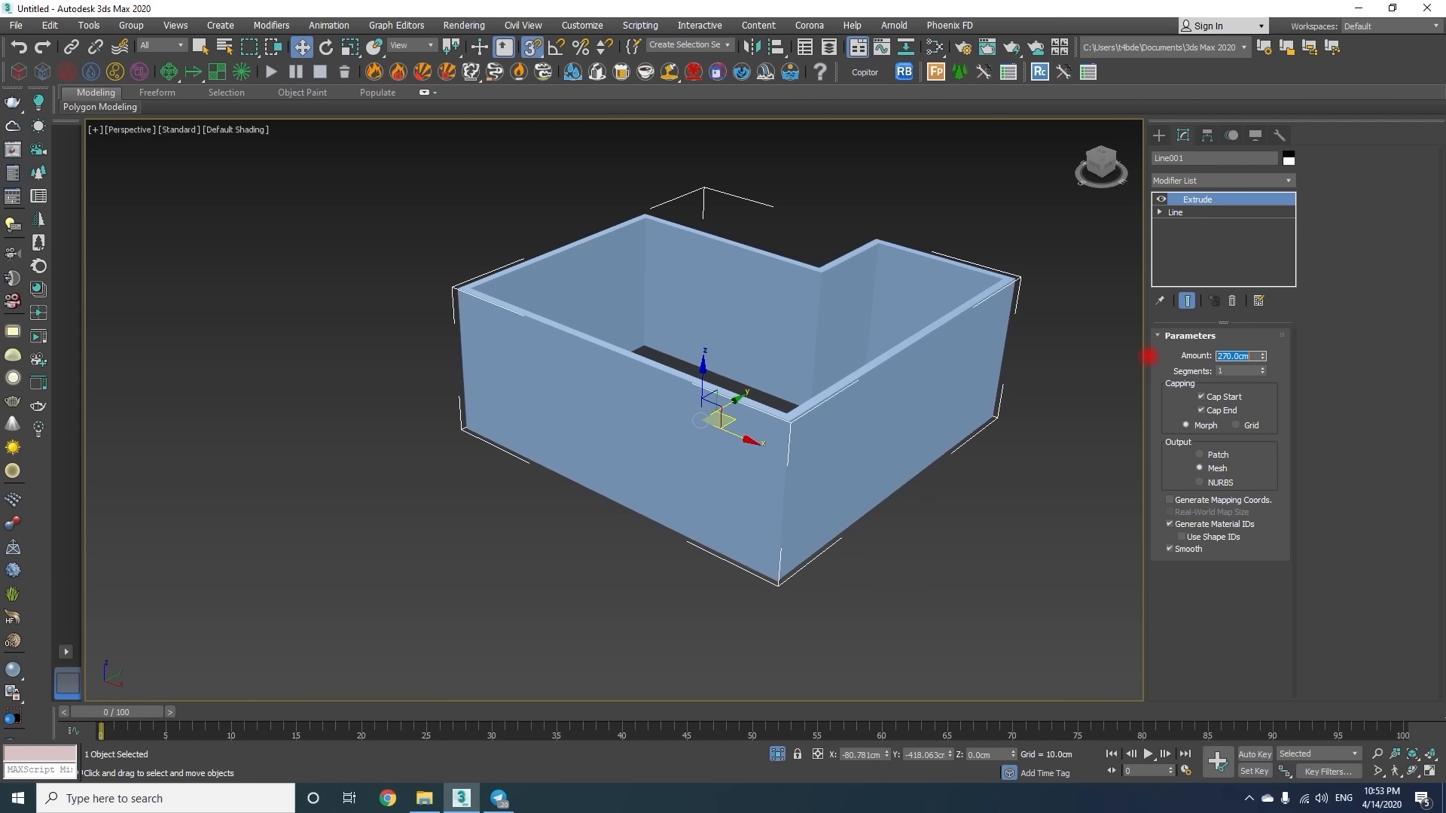
# Set the wall extrusion amount to 300 cm.
pyautogui.keyDown('alt'); pyautogui.moveTo(758, 364); pyautogui.dragTo(880, 365, button='middle'); pyautogui.keyUp('alt')
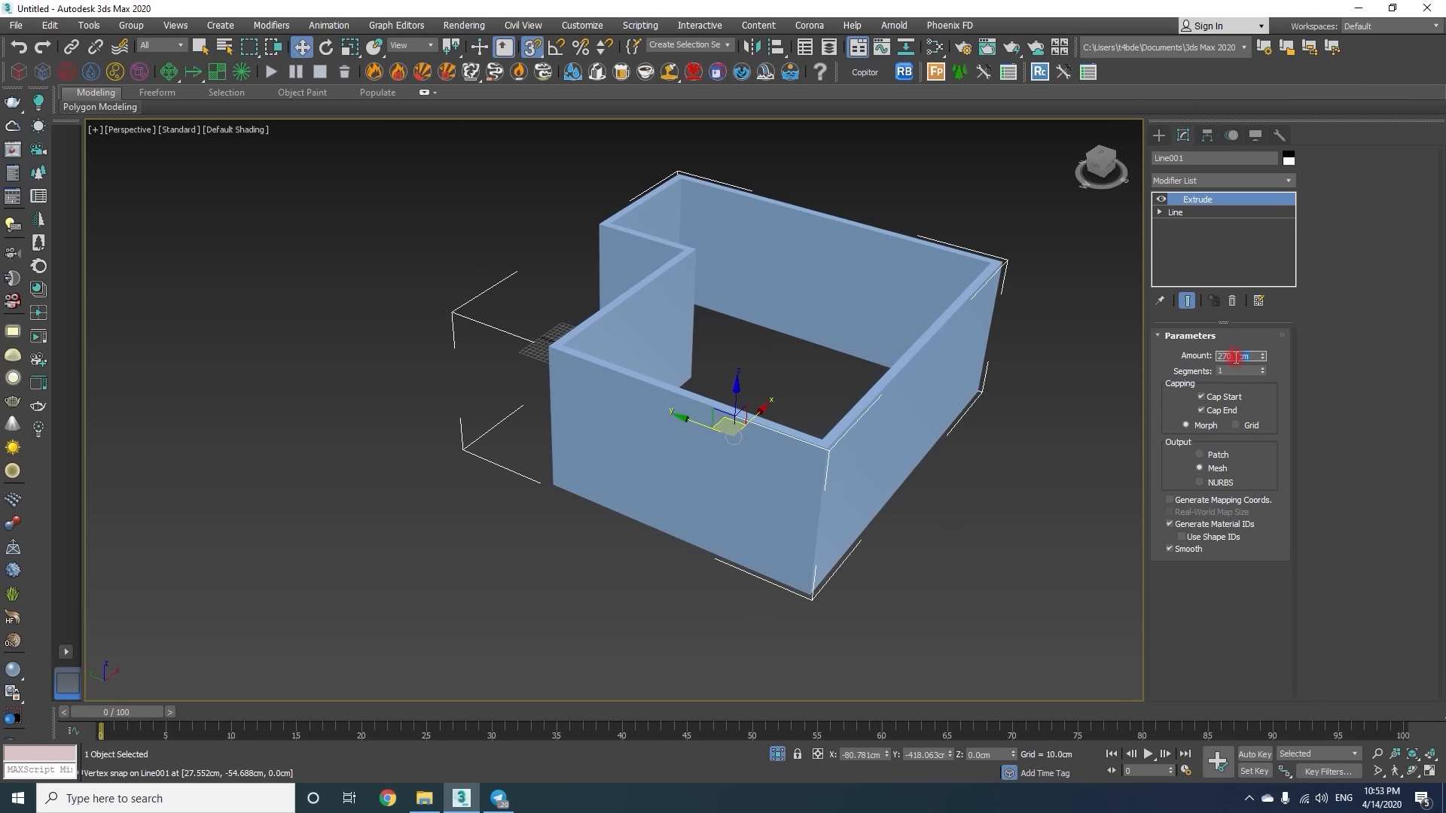
pyautogui.write('300')
pyautogui.press('Return')
# Show the walls in wireframe and add an Edit Poly modifier above the Extrude.
pyautogui.moveTo(828, 307)
pyautogui.keyDown('alt'); pyautogui.mouseDown(button='middle')
pyautogui.moveTo(852, 335)
pyautogui.moveTo(855, 414)
pyautogui.moveTo(820, 445)
pyautogui.moveTo(917, 413)
pyautogui.moveTo(778, 427)
pyautogui.moveTo(692, 405)
pyautogui.moveTo(629, 290)
pyautogui.moveTo(687, 355)
pyautogui.moveTo(748, 306)
pyautogui.mouseUp(button='middle'); pyautogui.keyUp('alt')
pyautogui.press('F3')
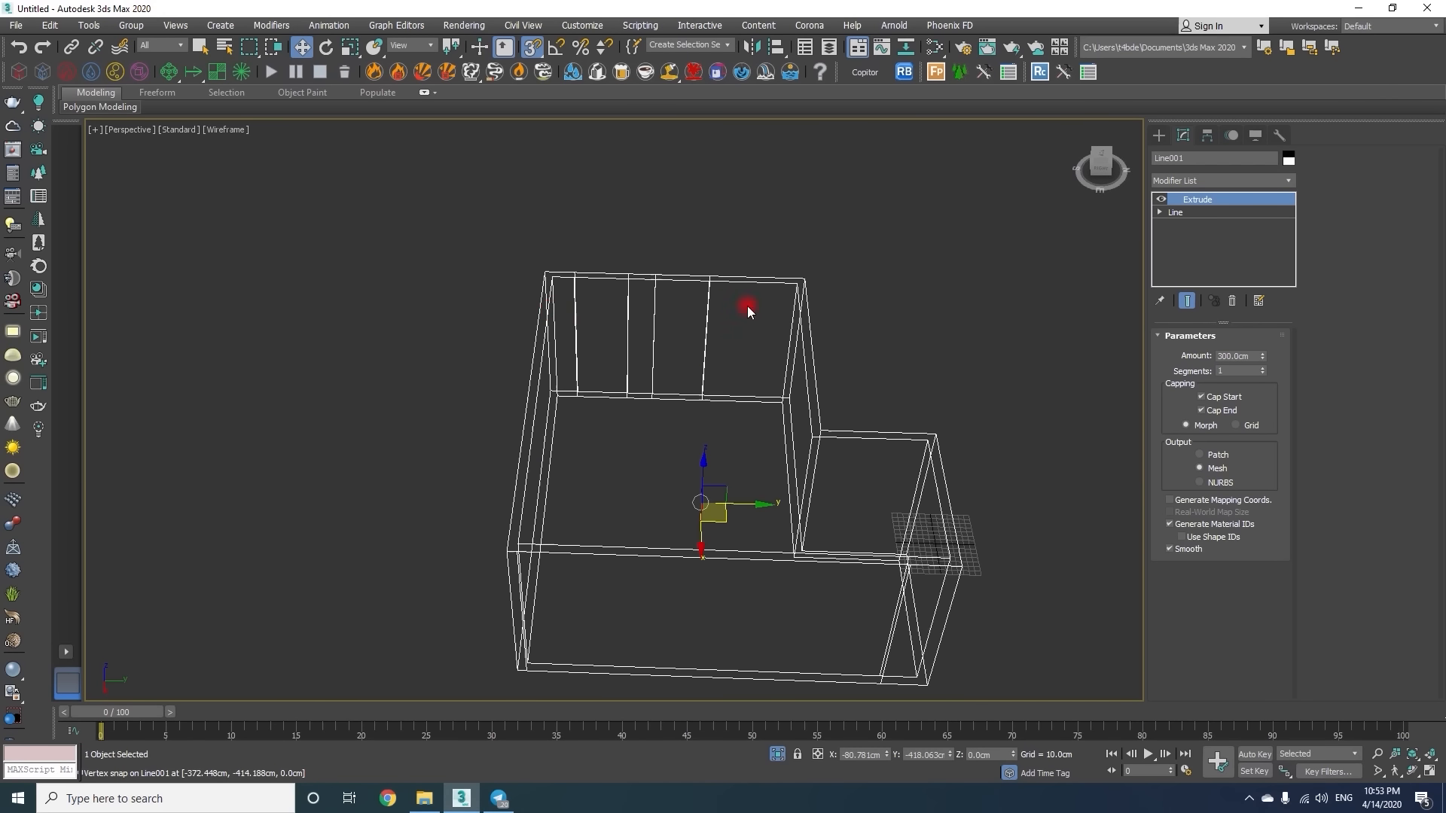
pyautogui.click(1184, 178)
pyautogui.press('e')
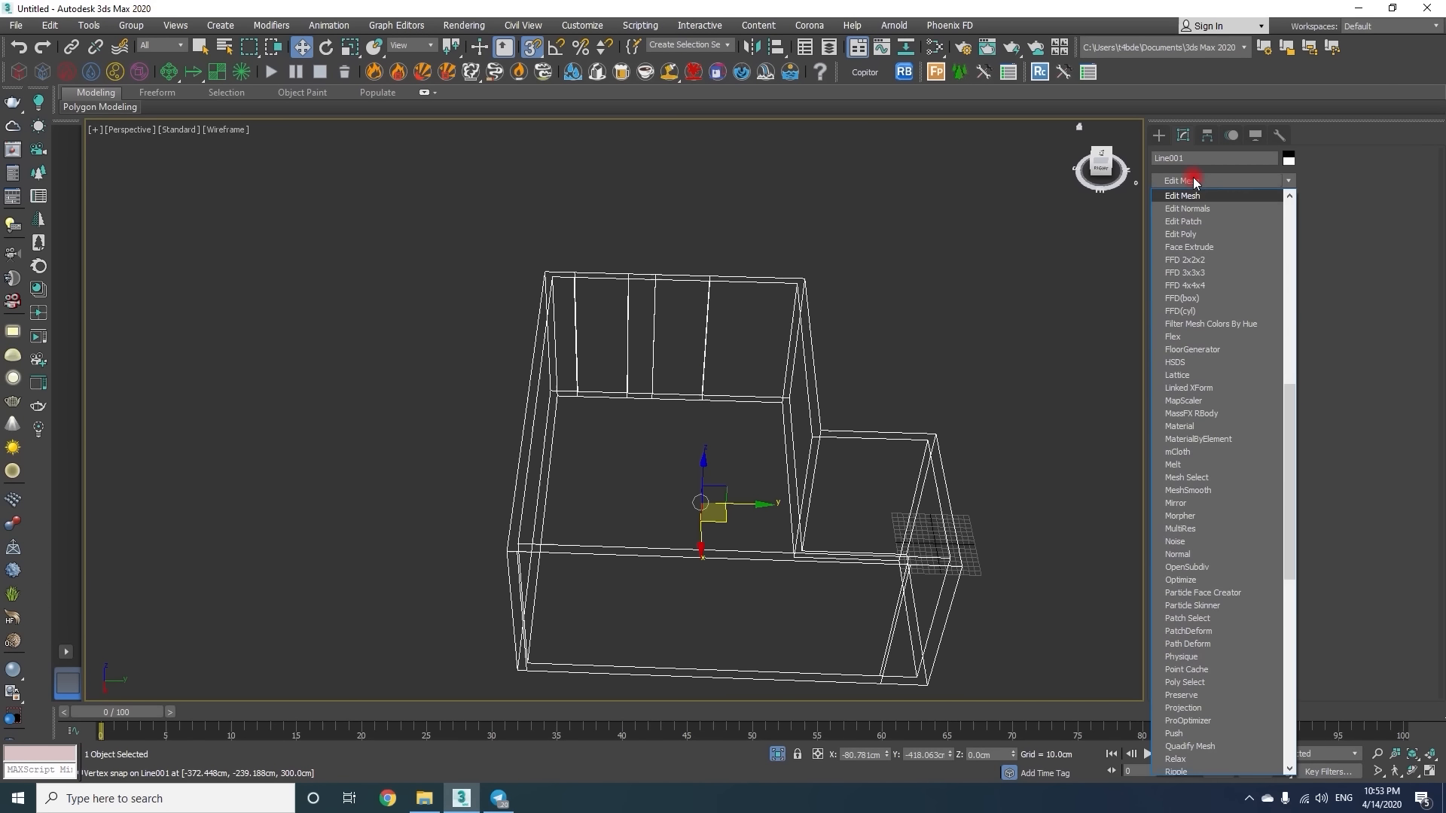
pyautogui.click(1196, 234)
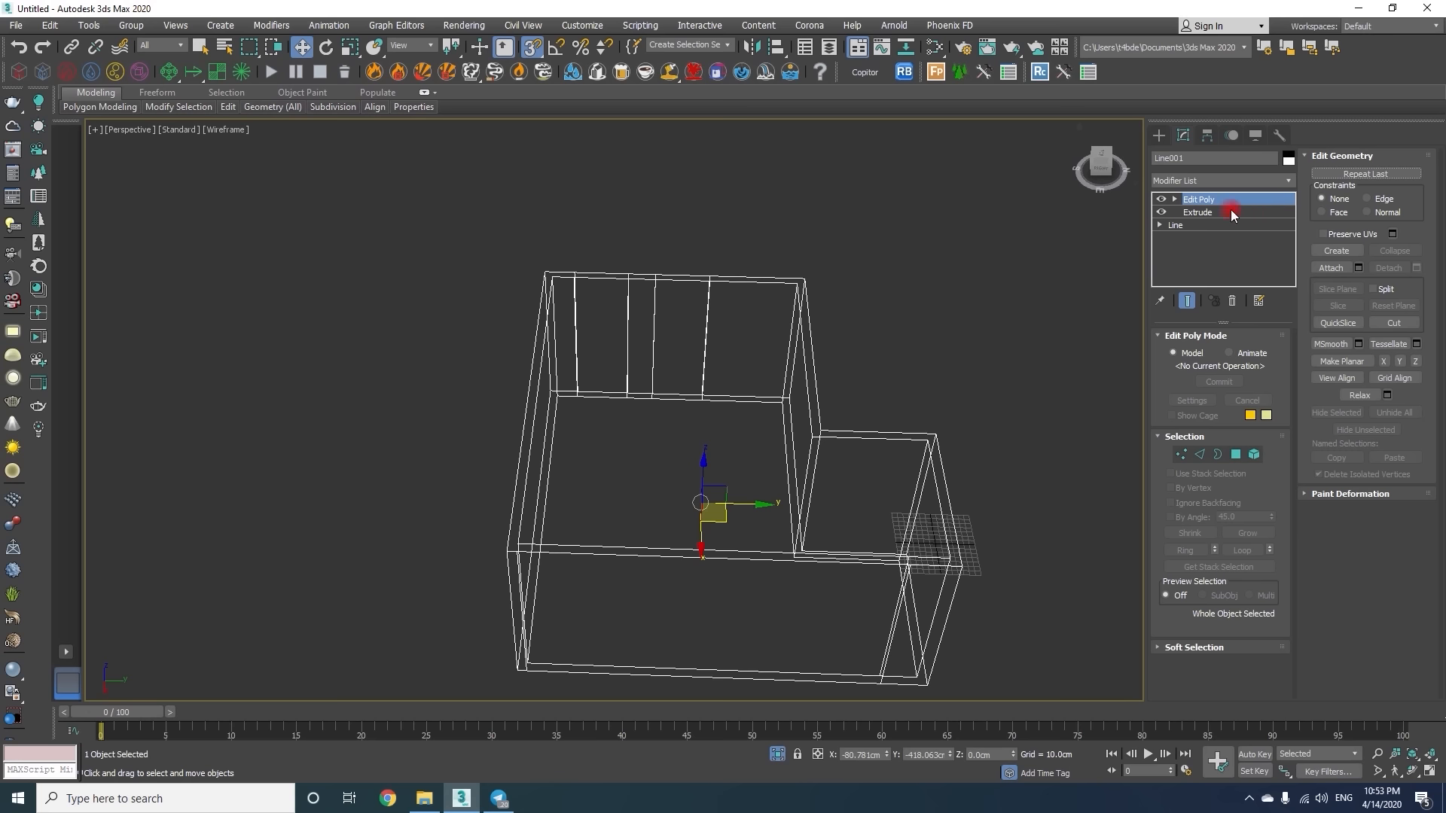
# Select the vertical edges at both door openings and connect them with horizontal edges across the wall.
pyautogui.moveTo(694, 251); pyautogui.dragTo(808, 273, button='middle')
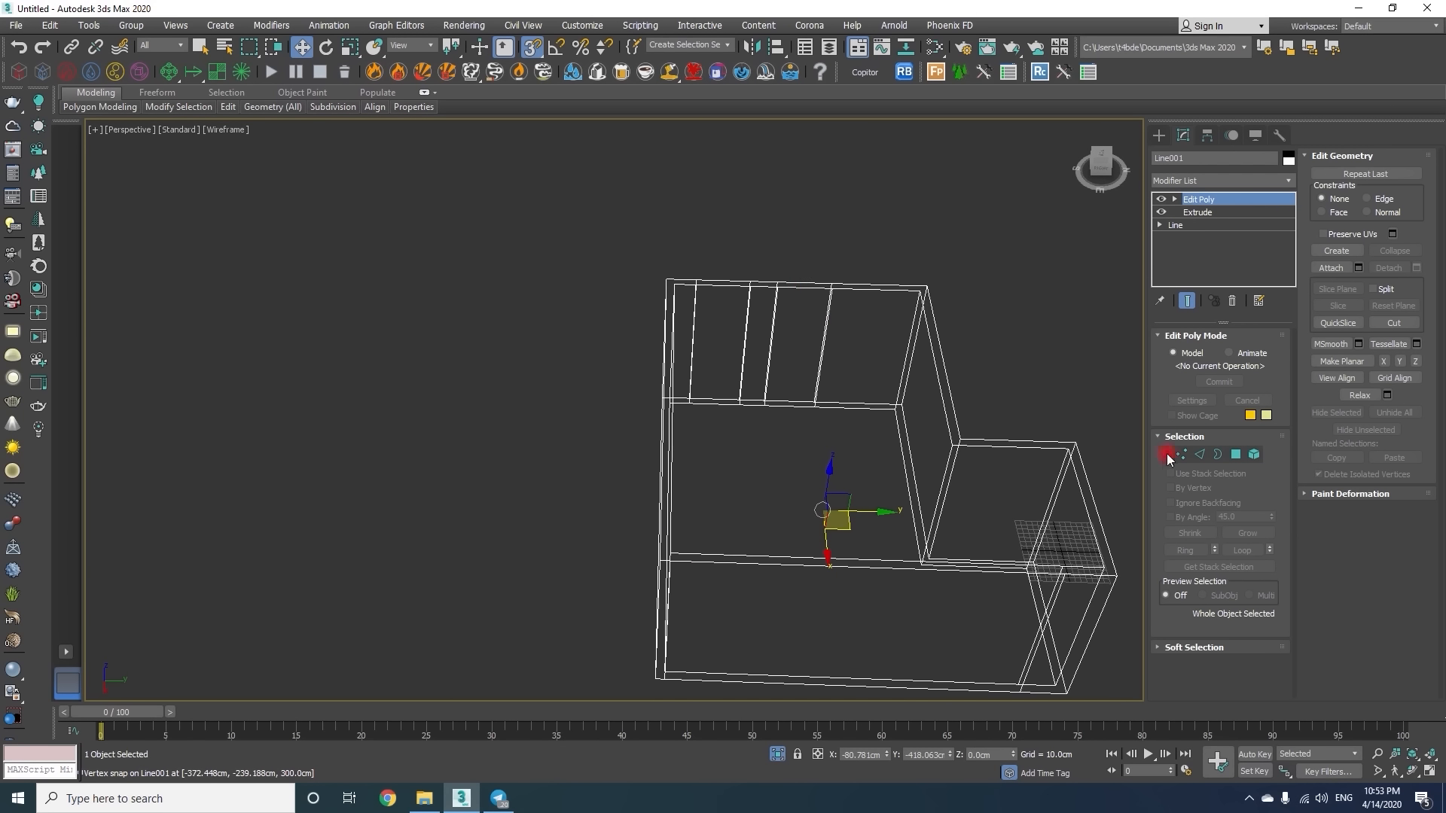
pyautogui.click(1199, 456)
pyautogui.scroll(5, 652, 320)
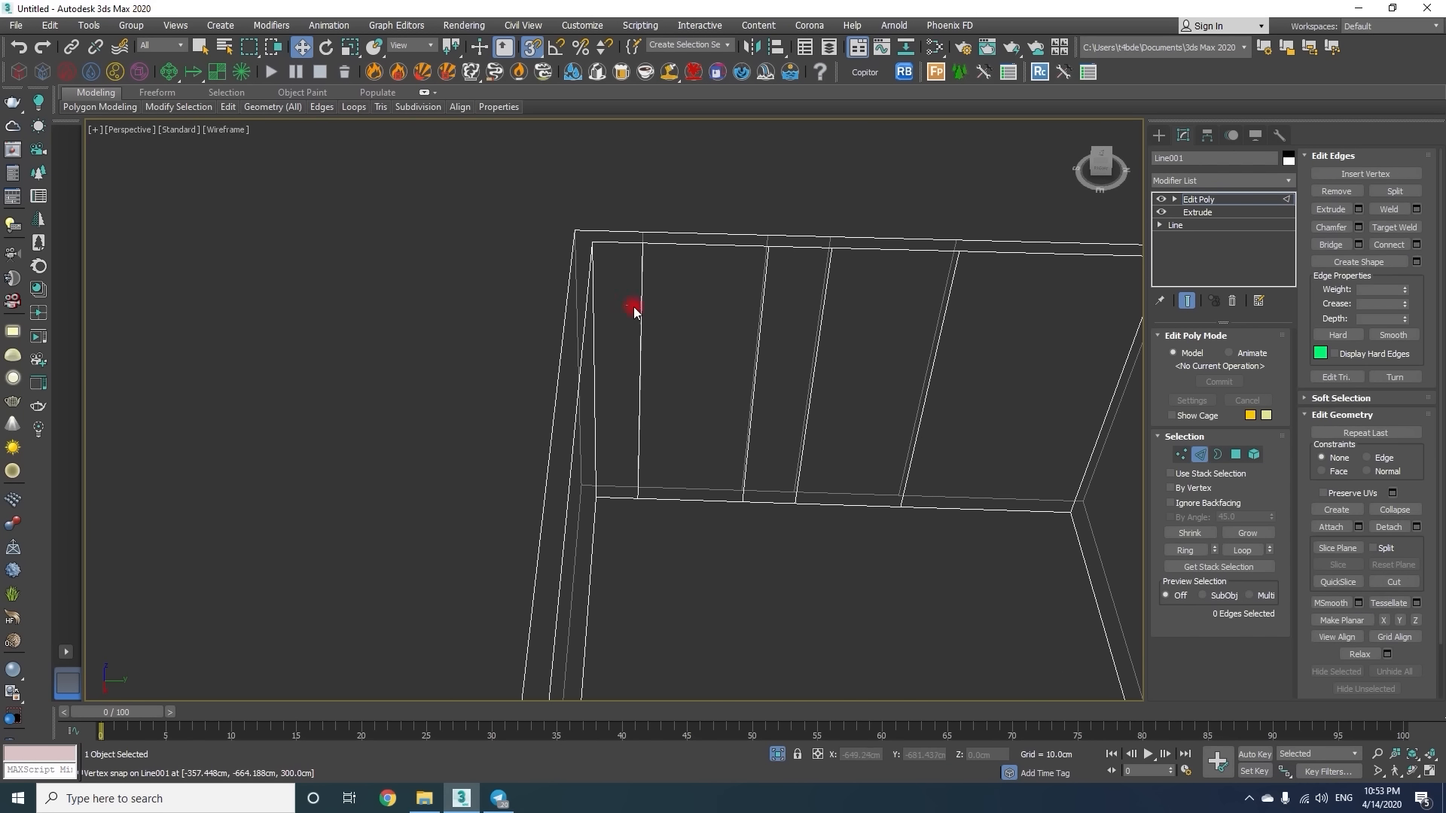
pyautogui.moveTo(972, 301); pyautogui.dragTo(976, 300)
pyautogui.rightClick(973, 177)
pyautogui.click(942, 228)
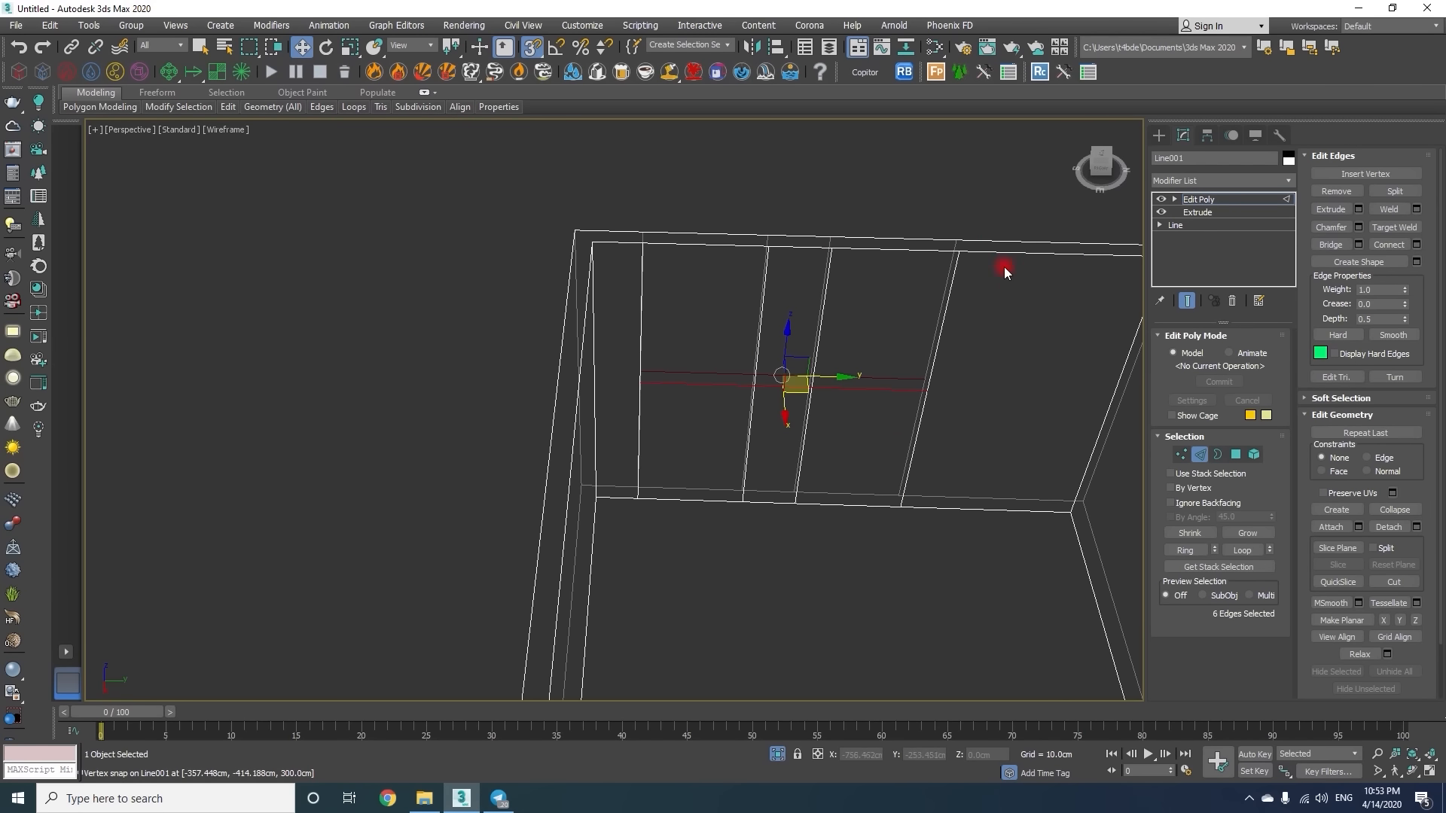
# Convert the new door edges to a vertex selection and set its Z height to 220 cm.
pyautogui.moveTo(967, 284); pyautogui.dragTo(780, 261, button='middle')
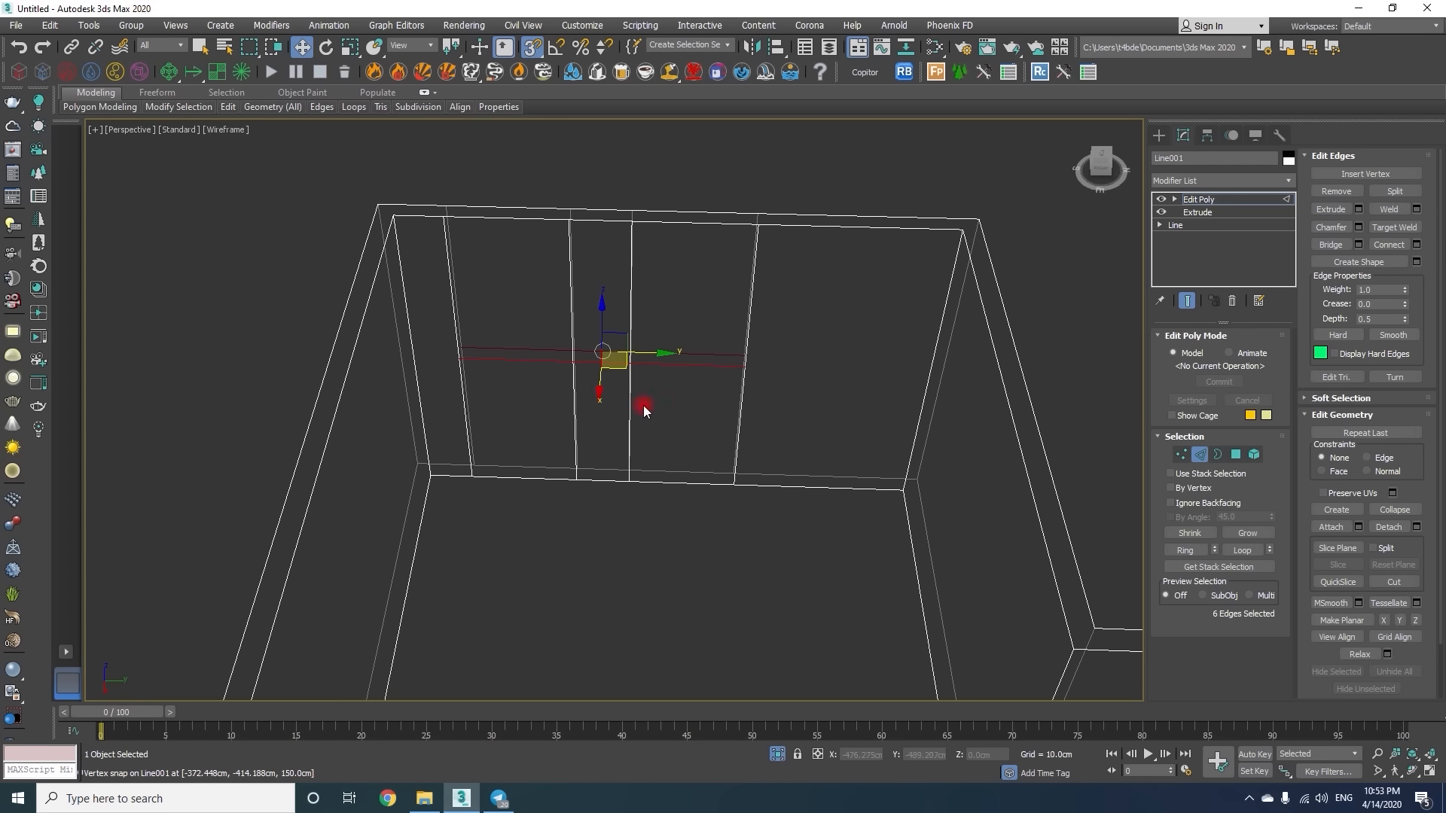
pyautogui.keyDown('ctrl'); pyautogui.click(1181, 454); pyautogui.keyUp('ctrl')
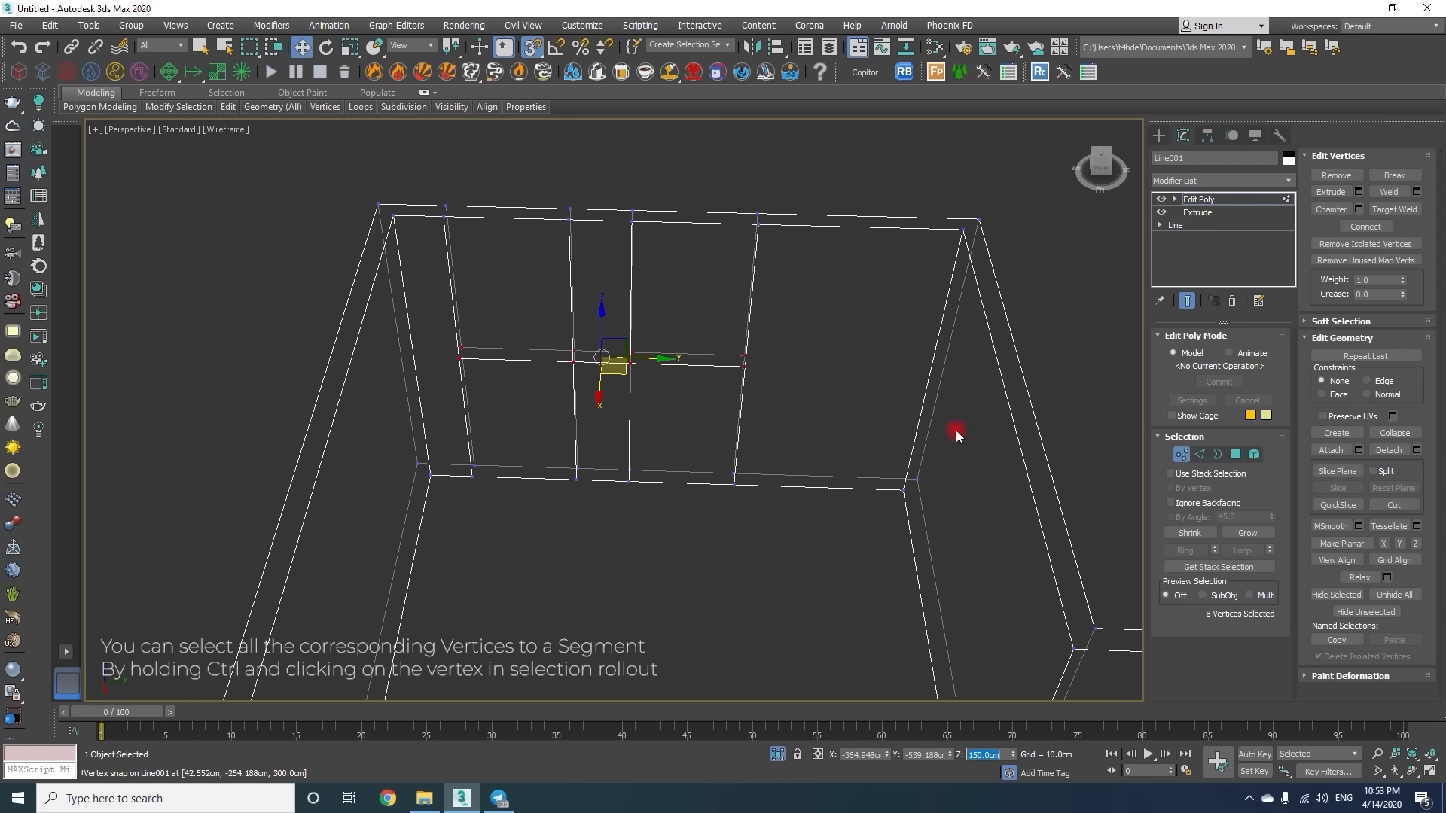
pyautogui.press('Return')
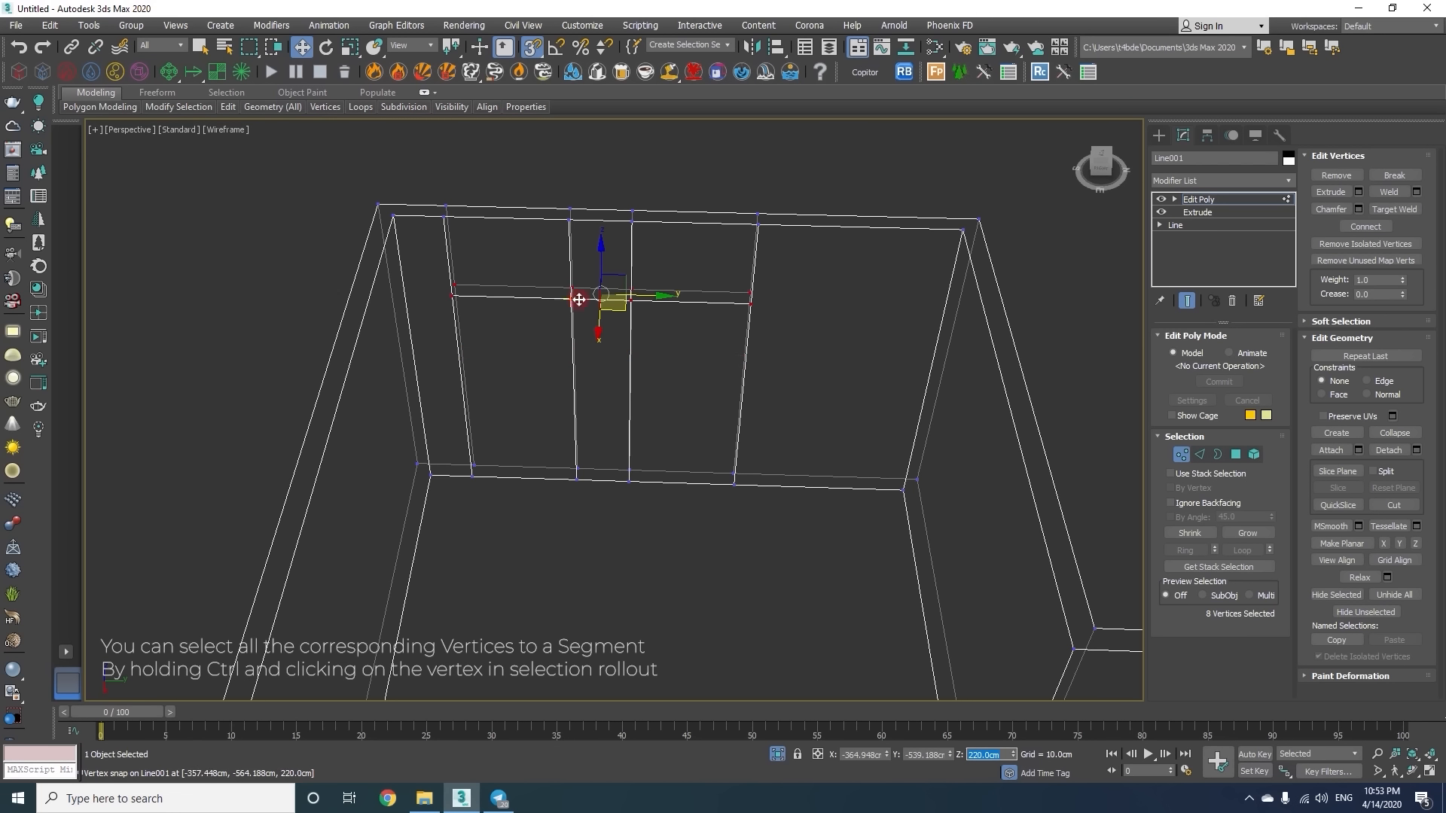
# Select the vertical edges bounding the wide opening on the opposite wall and connect them horizontally.
pyautogui.keyDown('alt'); pyautogui.moveTo(579, 299); pyautogui.dragTo(733, 367, button='middle'); pyautogui.keyUp('alt')
pyautogui.keyDown('alt'); pyautogui.moveTo(572, 365); pyautogui.dragTo(488, 303, button='middle'); pyautogui.keyUp('alt')
pyautogui.press('2')
pyautogui.click(772, 273)
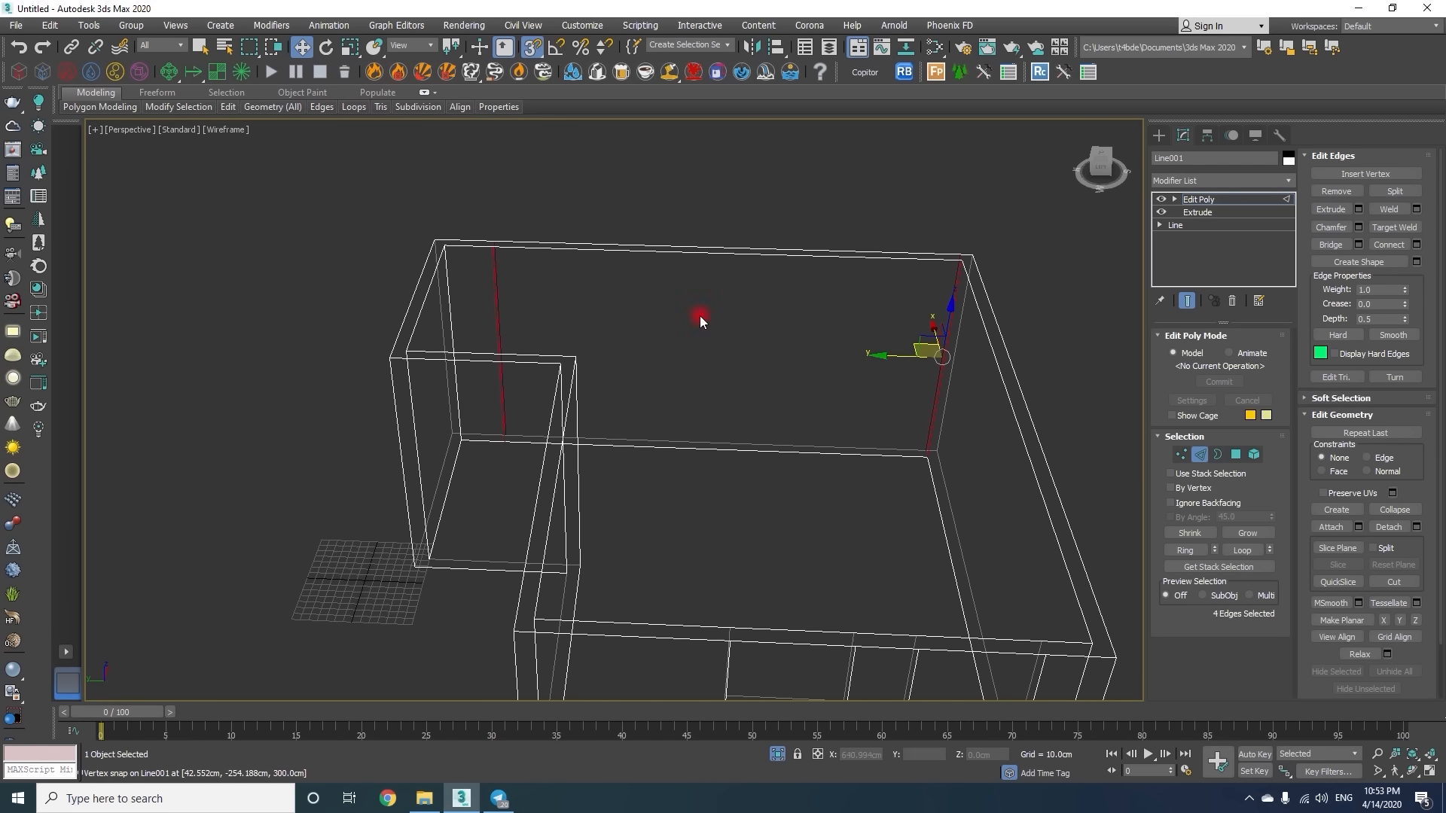
pyautogui.keyDown('alt'); pyautogui.moveTo(700, 320); pyautogui.dragTo(778, 223, button='middle'); pyautogui.keyUp('alt')
pyautogui.rightClick(776, 221)
pyautogui.click(749, 268)
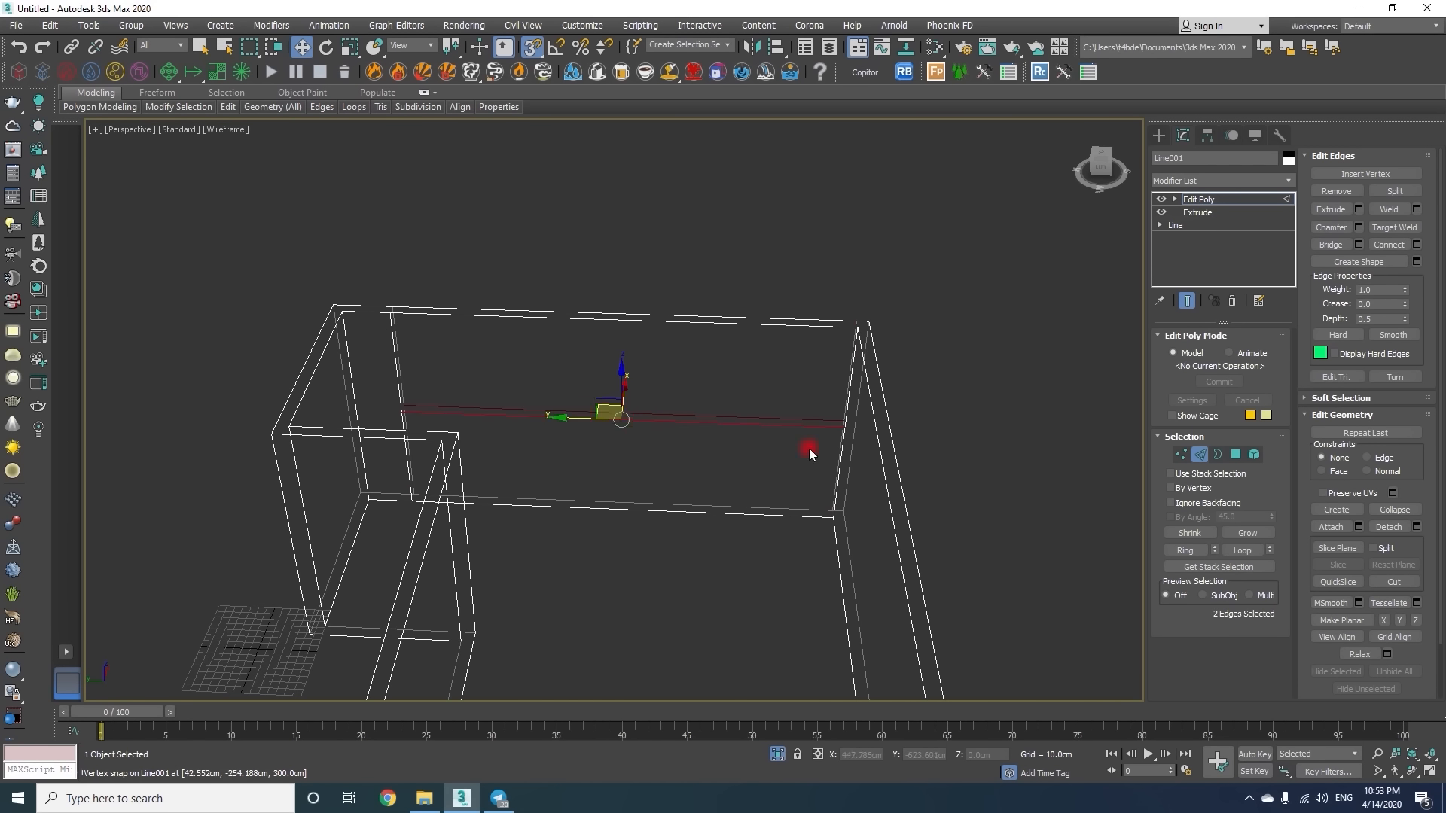
# Select the vertices of the wide opening's new edges and set their Z height to 260 cm.
pyautogui.click(1177, 455)
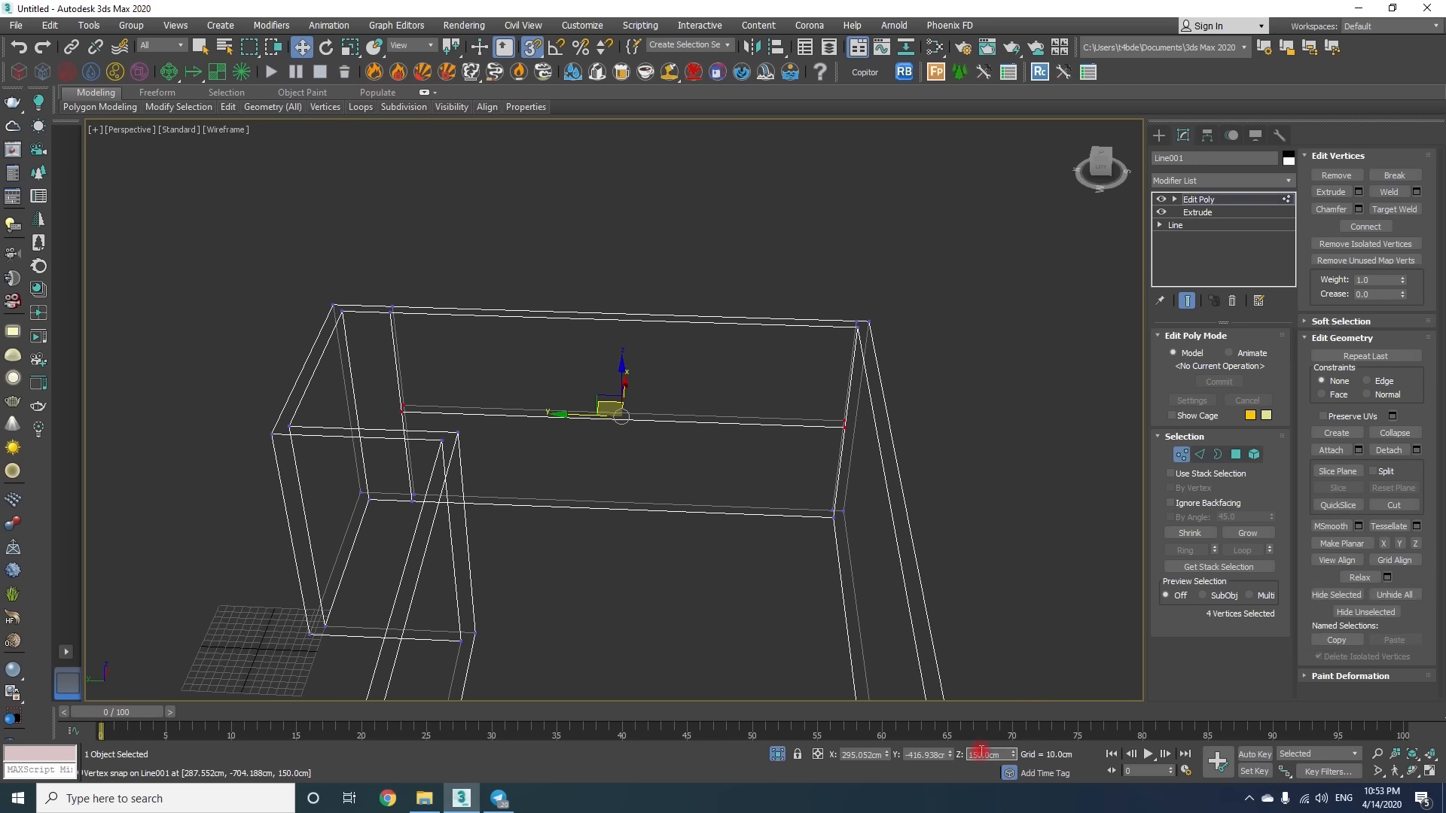
pyautogui.write('2')
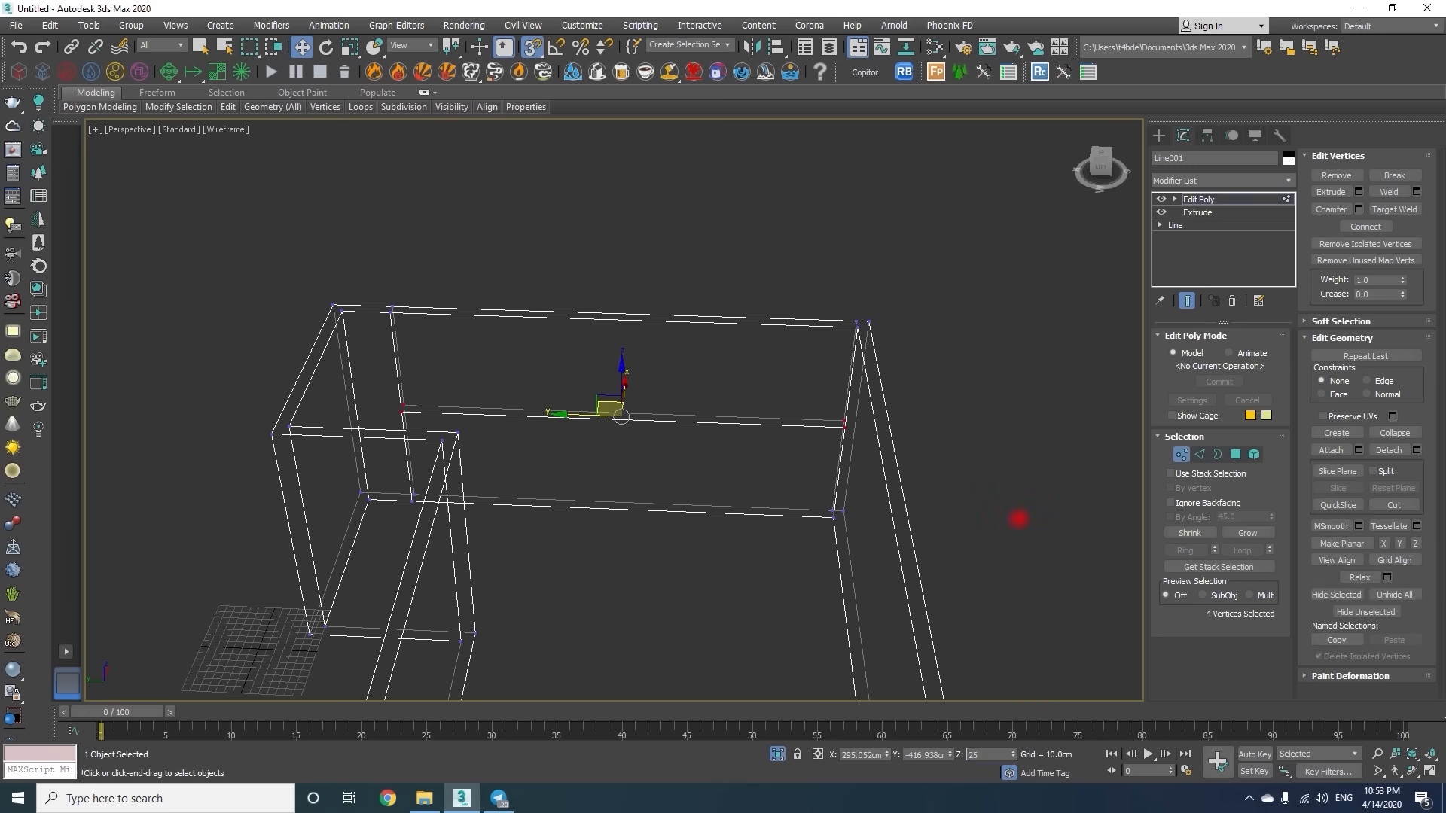
pyautogui.write('60')
pyautogui.press('Return')
# Select the inner and outer polygons of both doorways and bridge them to cut the door openings through the wall.
pyautogui.keyDown('alt'); pyautogui.moveTo(862, 426); pyautogui.dragTo(758, 319, button='middle'); pyautogui.keyUp('alt')
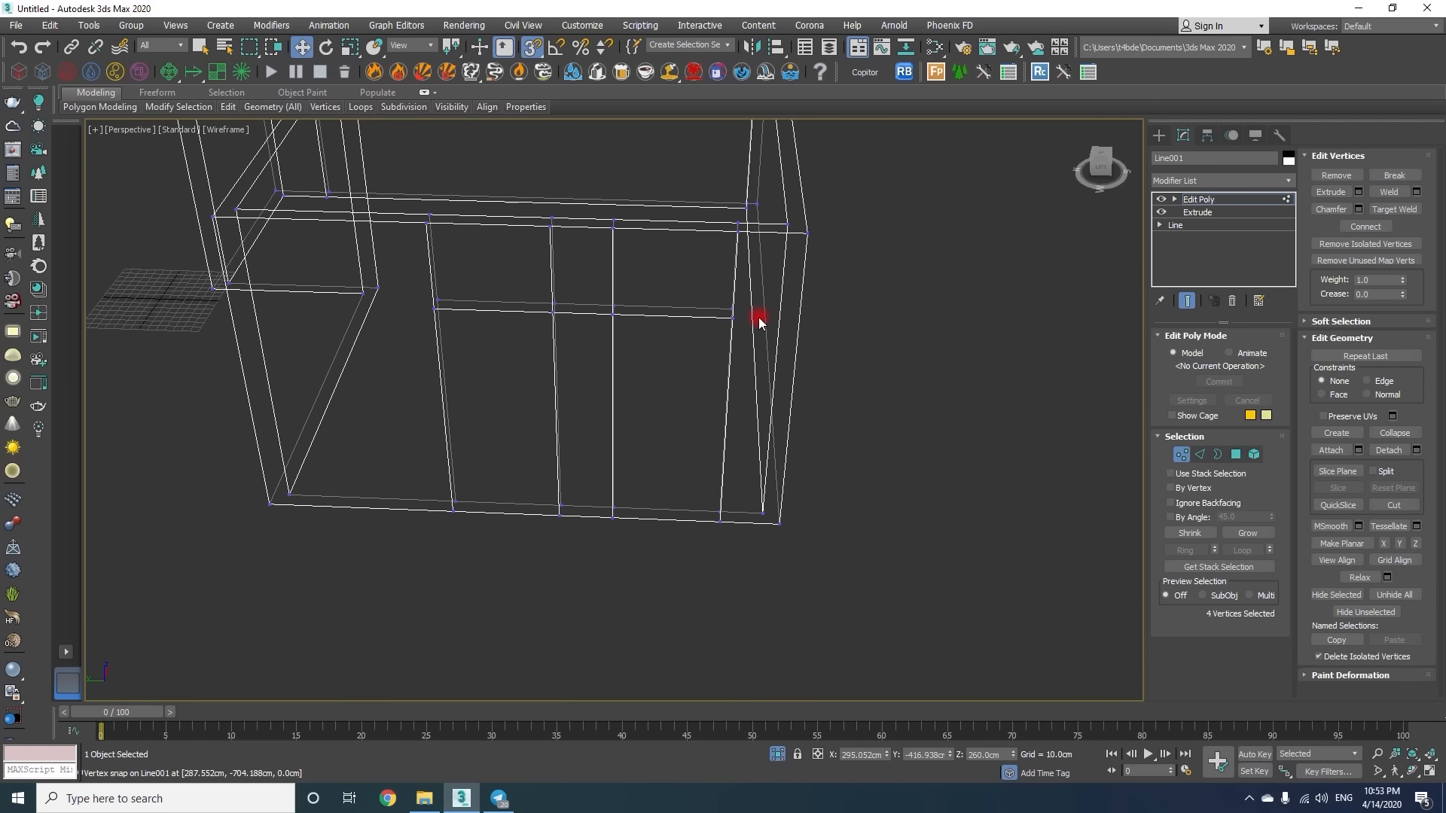
pyautogui.press('4')
pyautogui.click(648, 364)
pyautogui.keyDown('ctrl'); pyautogui.click(492, 348); pyautogui.keyUp('ctrl')
pyautogui.keyDown('alt'); pyautogui.moveTo(494, 343); pyautogui.dragTo(462, 365, button='middle'); pyautogui.keyUp('alt')
pyautogui.keyDown('ctrl'); pyautogui.click(476, 369); pyautogui.keyUp('ctrl')
pyautogui.keyDown('ctrl'); pyautogui.click(681, 345); pyautogui.keyUp('ctrl')
pyautogui.keyDown('alt'); pyautogui.moveTo(681, 344); pyautogui.dragTo(436, 444, button='middle'); pyautogui.keyUp('alt')
pyautogui.click(1330, 227)
# Return to shaded display and delete the threshold polygons of both doorways along with the walls' bottom face.
pyautogui.moveTo(717, 406)
pyautogui.keyDown('alt'); pyautogui.mouseDown(button='middle')
pyautogui.moveTo(693, 377)
pyautogui.moveTo(684, 481)
pyautogui.moveTo(706, 365)
pyautogui.moveTo(694, 410)
pyautogui.moveTo(661, 438)
pyautogui.mouseUp(button='middle'); pyautogui.keyUp('alt')
pyautogui.press('F3')
pyautogui.keyDown('ctrl'); pyautogui.click(515, 424); pyautogui.keyUp('ctrl')
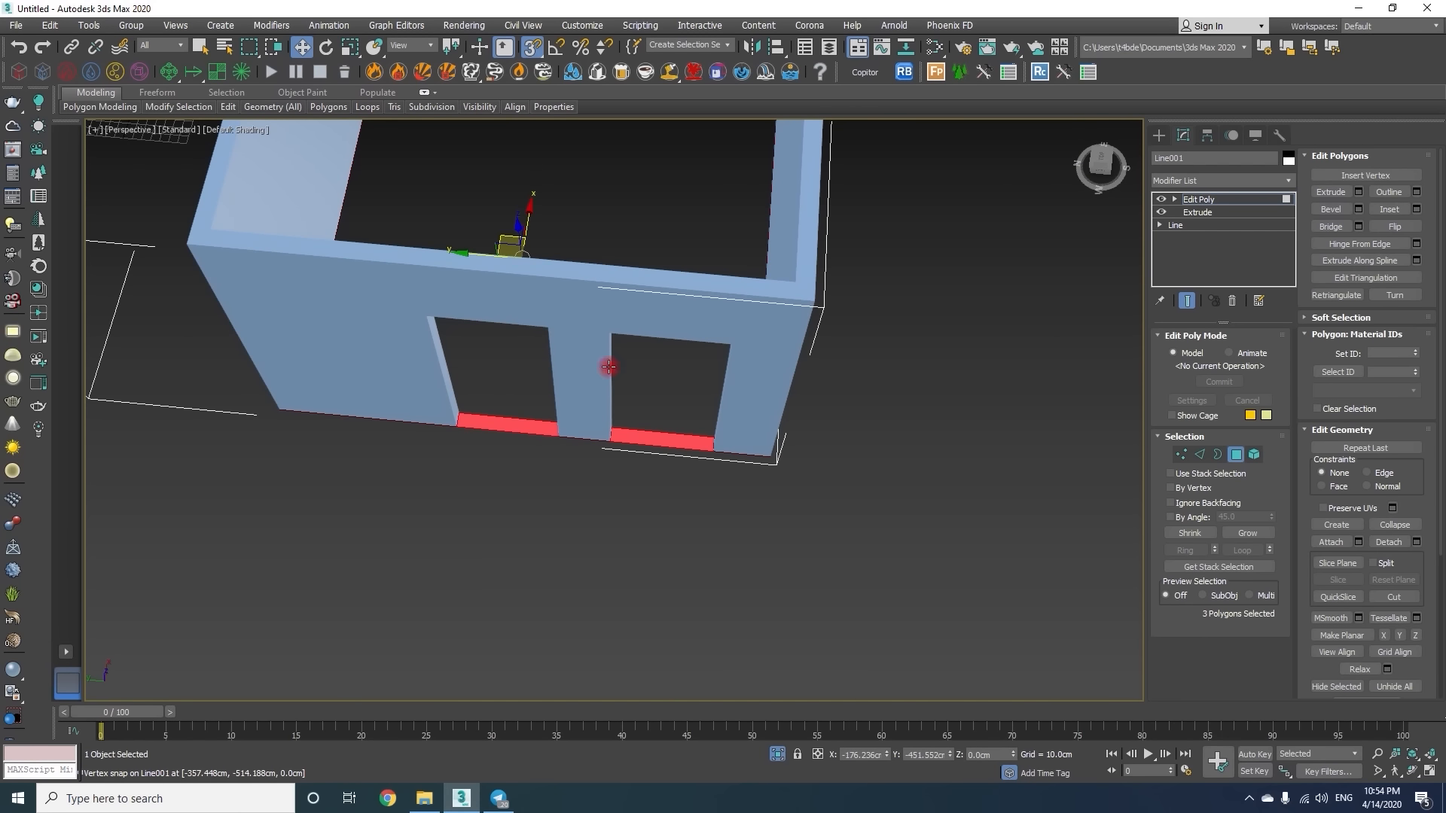
pyautogui.moveTo(630, 331); pyautogui.dragTo(600, 416, button='middle')
pyautogui.press('Delete')
# Bridge the inner and outer polygons of the wide opening on the opposite wall and remove its sill polygon.
pyautogui.moveTo(618, 226); pyautogui.dragTo(552, 317, button='middle')
pyautogui.press('q')
pyautogui.click(565, 338)
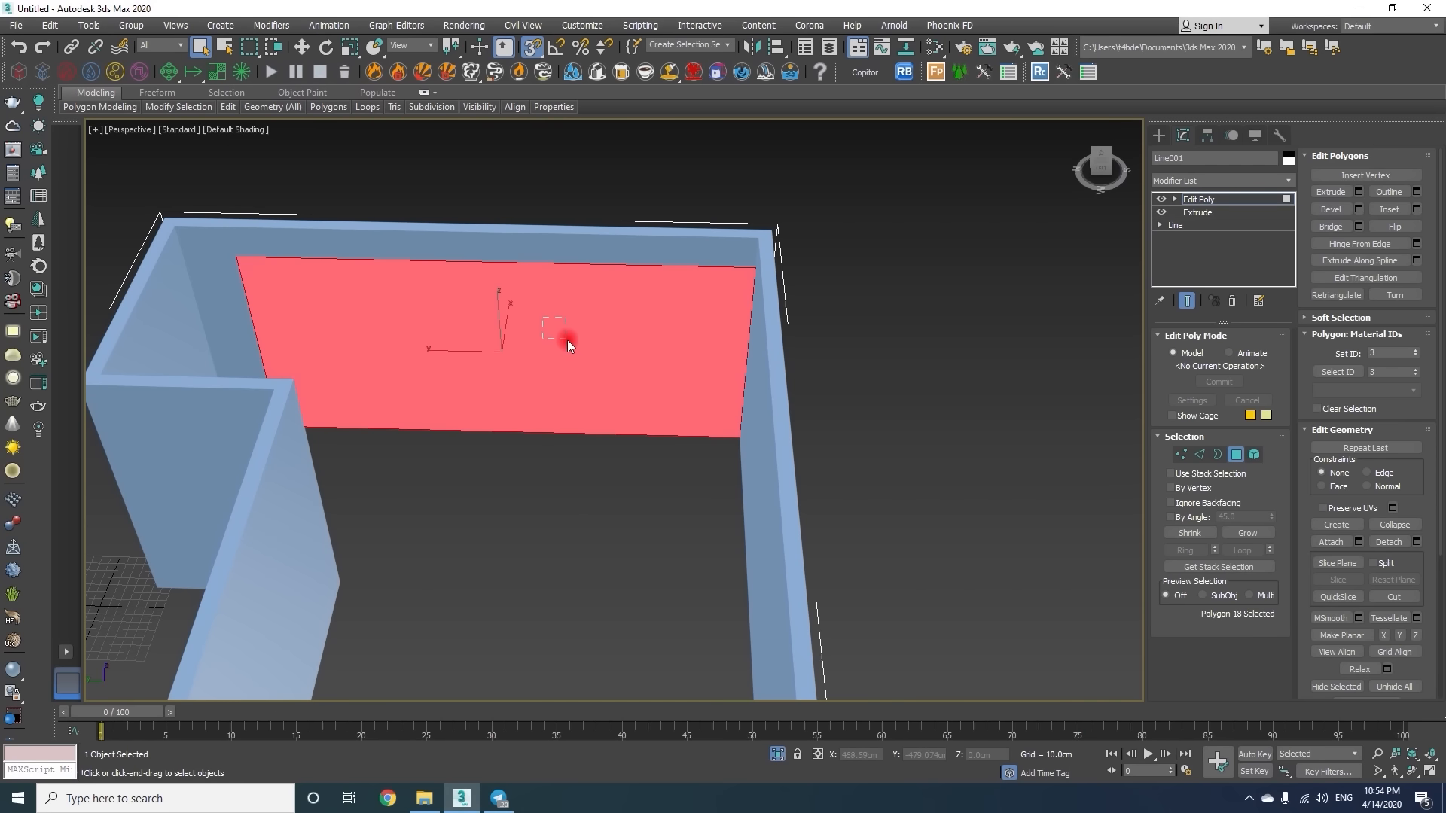
pyautogui.keyDown('alt'); pyautogui.moveTo(775, 335); pyautogui.dragTo(526, 379, button='middle'); pyautogui.keyUp('alt')
pyautogui.click(1326, 230)
pyautogui.moveTo(525, 381); pyautogui.dragTo(630, 527)
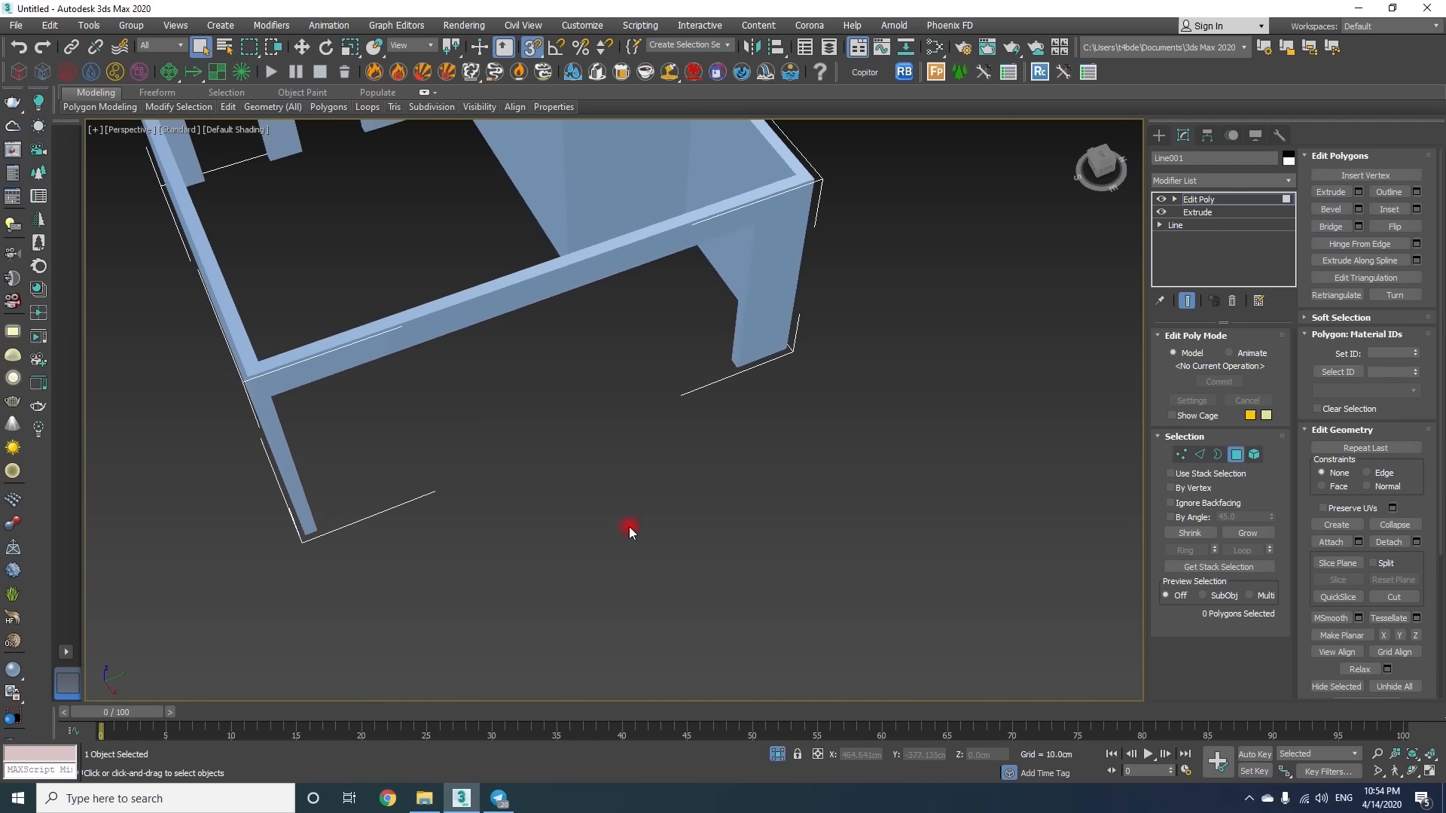
# Leave polygon editing on the walls and end isolation to bring back the floor plan lines.
pyautogui.click(1213, 201)
pyautogui.click(778, 754)
pyautogui.keyDown('alt'); pyautogui.moveTo(613, 482); pyautogui.dragTo(628, 421, button='middle'); pyautogui.keyUp('alt')
pyautogui.keyDown('alt'); pyautogui.moveTo(629, 422); pyautogui.dragTo(652, 448, button='middle'); pyautogui.keyUp('alt')
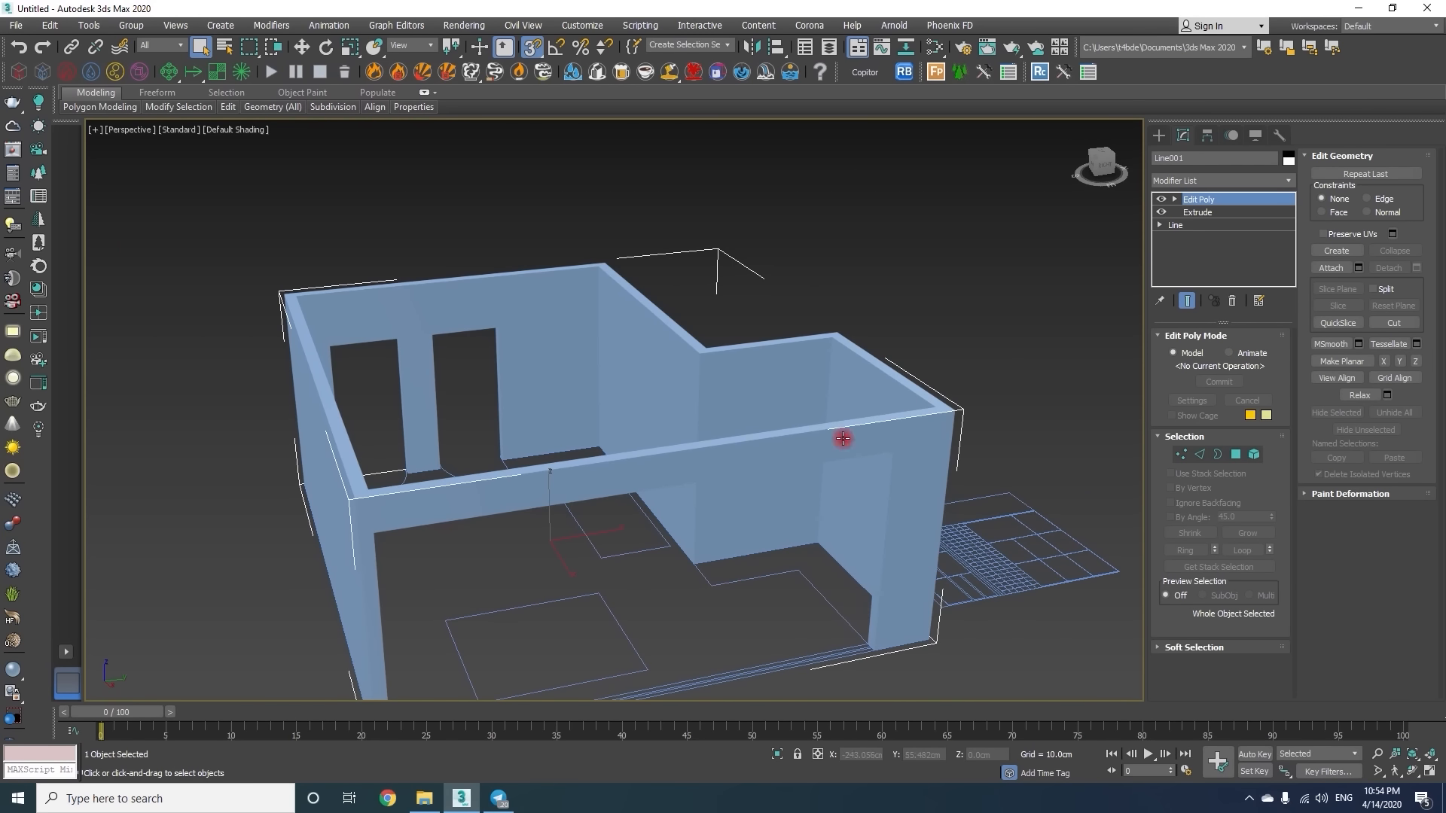
# Trace a closed line around the room's inner wall corners in the top view for the ceiling.
pyautogui.press('t')
pyautogui.click(1158, 135)
pyautogui.click(1189, 237)
pyautogui.moveTo(838, 617); pyautogui.dragTo(895, 551, button='middle')
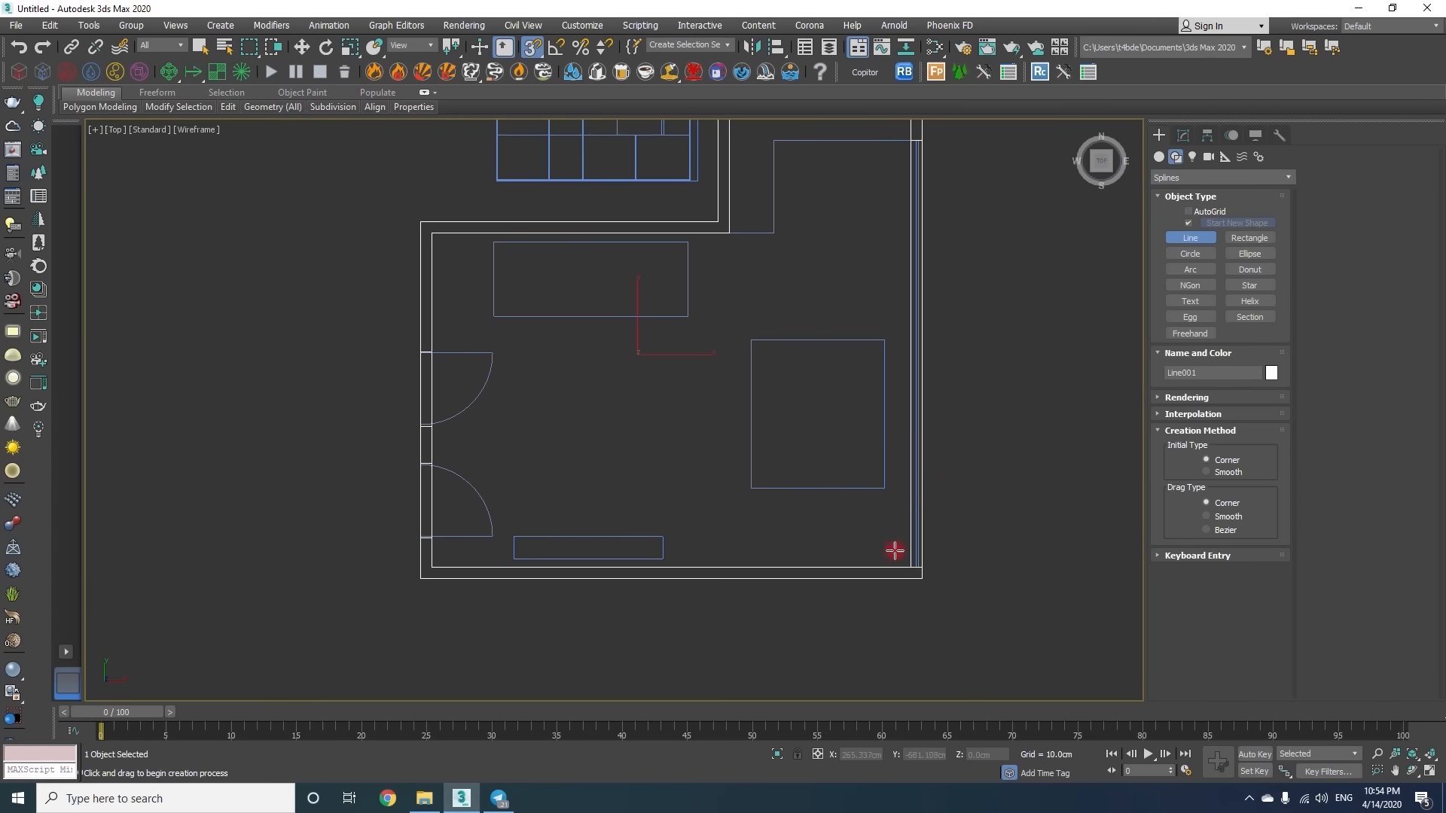
pyautogui.click(911, 566)
pyautogui.moveTo(826, 219); pyautogui.dragTo(829, 336, button='middle')
pyautogui.click(914, 214)
pyautogui.click(732, 214)
pyautogui.click(732, 350)
pyautogui.click(435, 350)
pyautogui.moveTo(496, 453); pyautogui.dragTo(522, 230, button='middle')
pyautogui.click(462, 460)
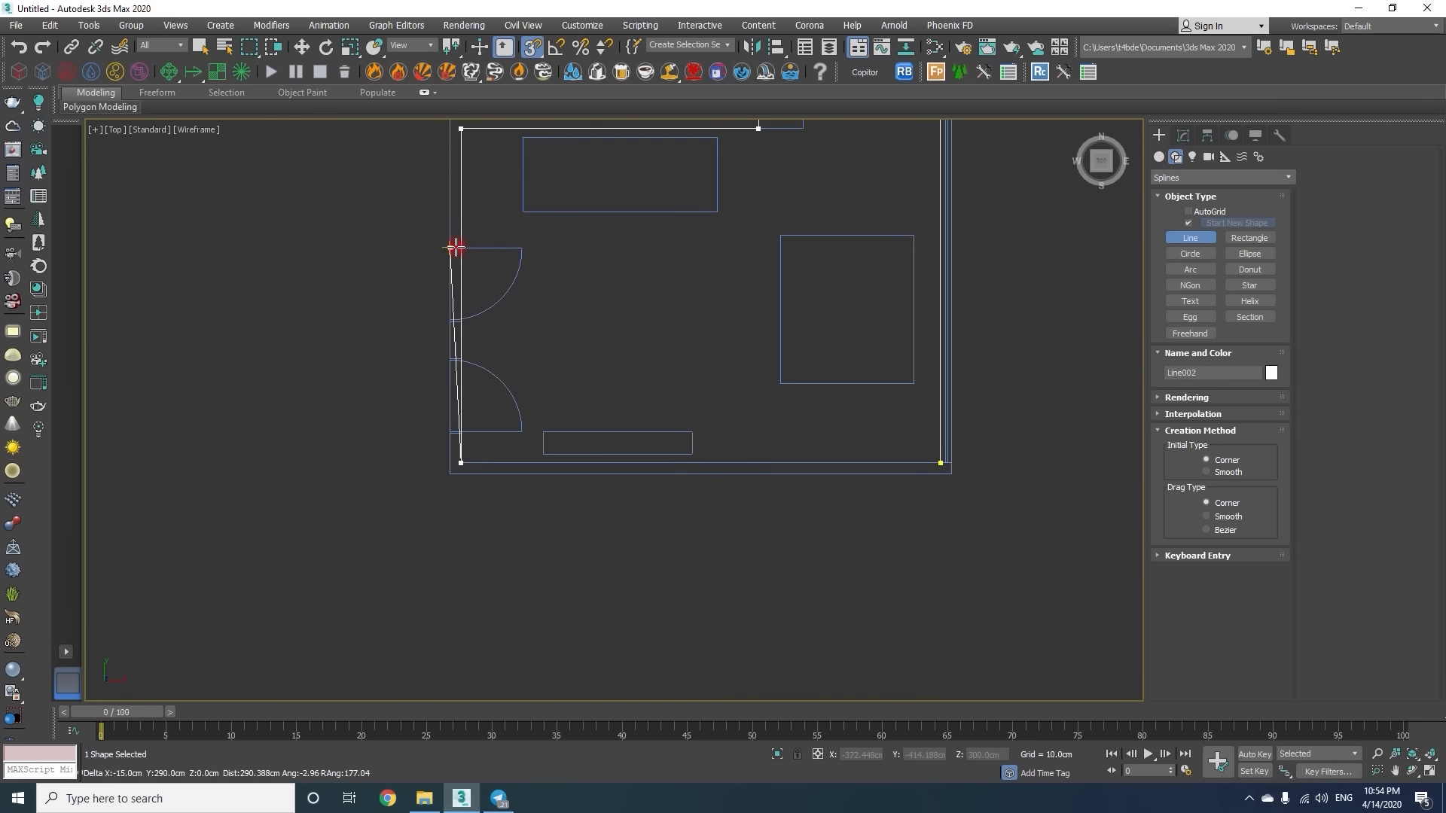
pyautogui.scroll(6, 468, 261)
pyautogui.scroll(-6, 519, 332)
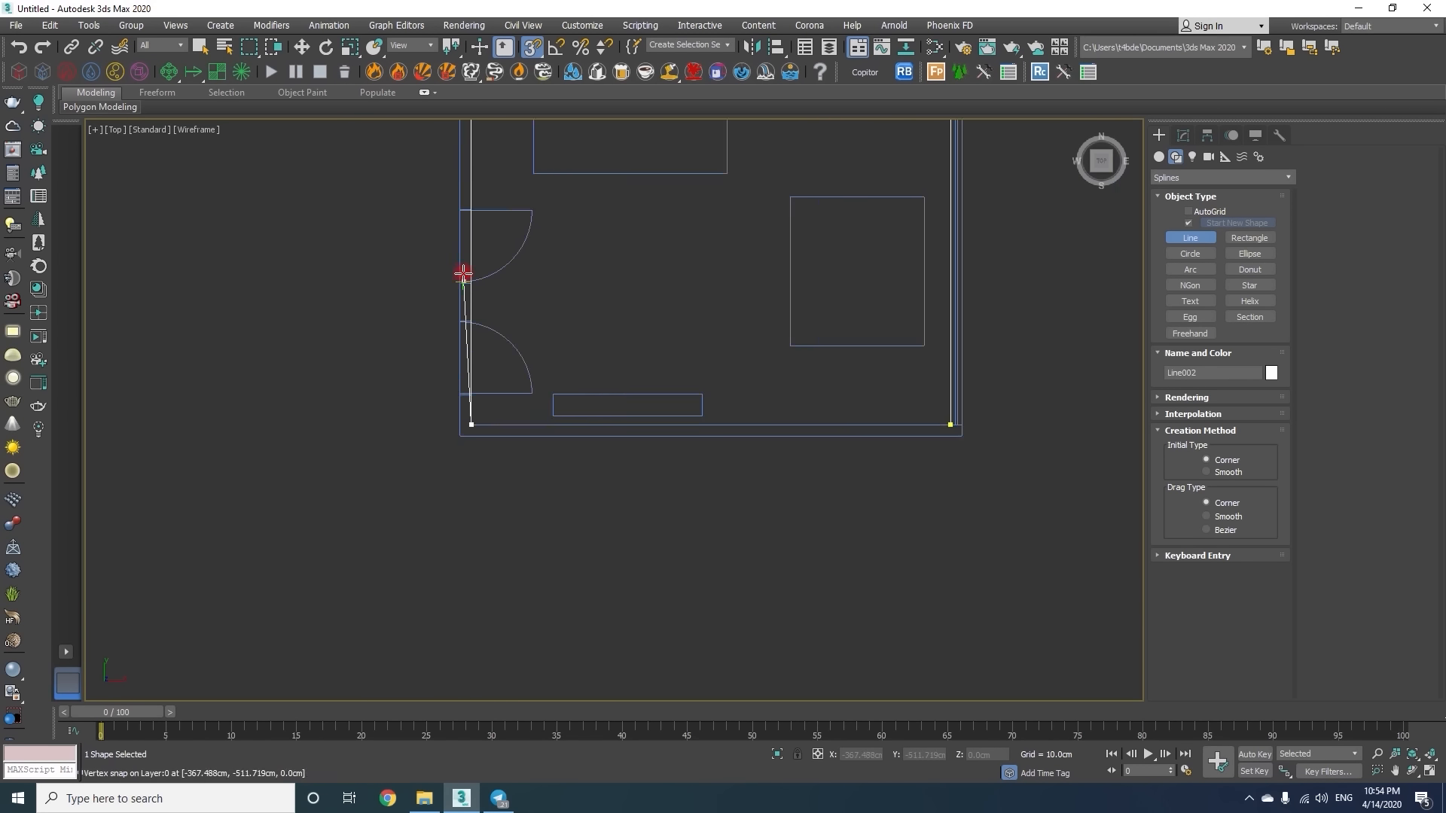
pyautogui.click(845, 424)
pyautogui.press('Return')
pyautogui.rightClick(889, 309)
# Turn snapping off and set the ceiling outline's Z position to 270 cm in the perspective view.
pyautogui.moveTo(888, 309); pyautogui.dragTo(708, 464, button='middle')
pyautogui.press('p')
pyautogui.press('w')
pyautogui.keyDown('alt'); pyautogui.moveTo(523, 432); pyautogui.dragTo(768, 415, button='middle'); pyautogui.keyUp('alt')
pyautogui.press('s')
pyautogui.click(1000, 754)
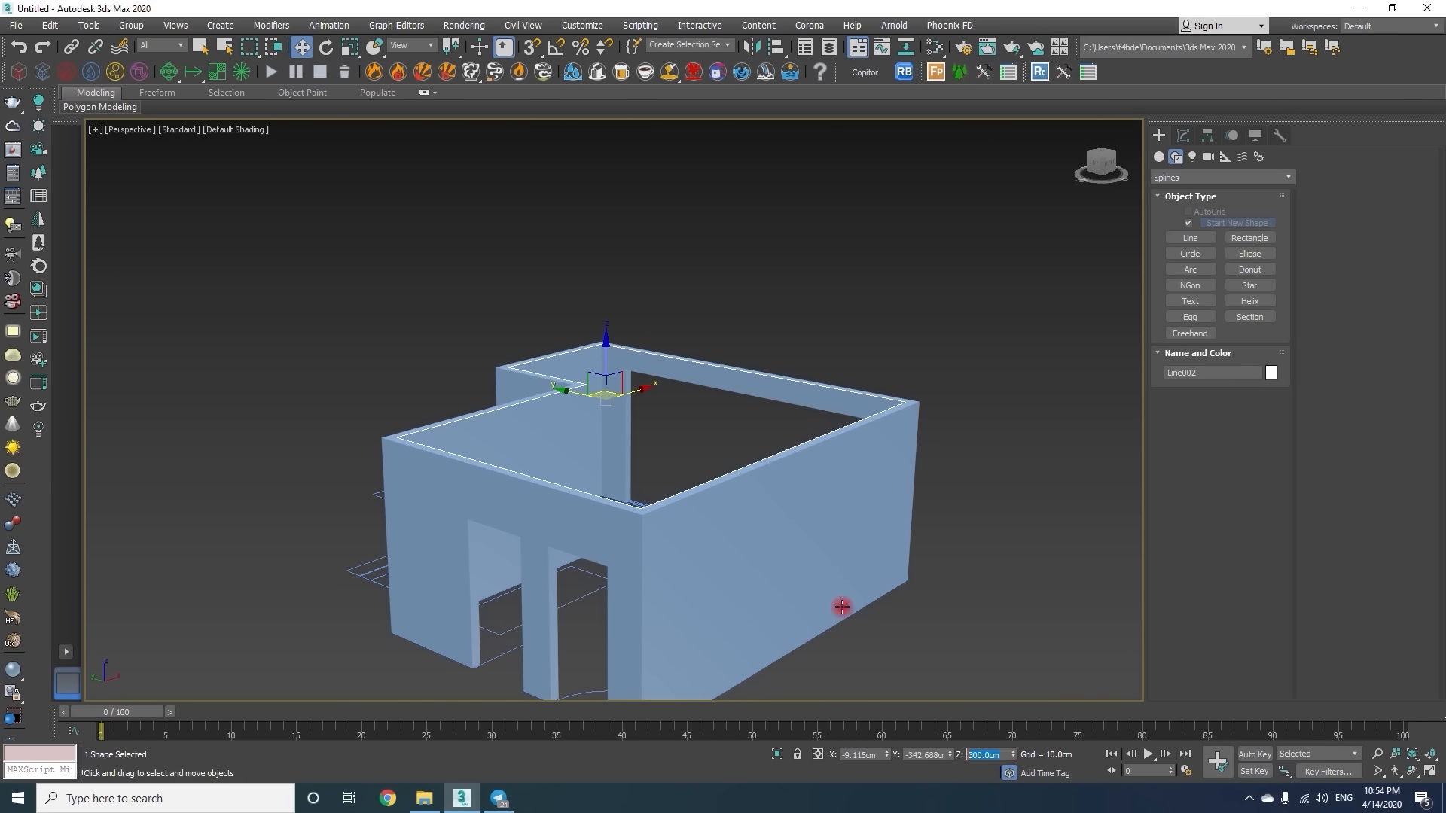
pyautogui.write('270')
pyautogui.press('Return')
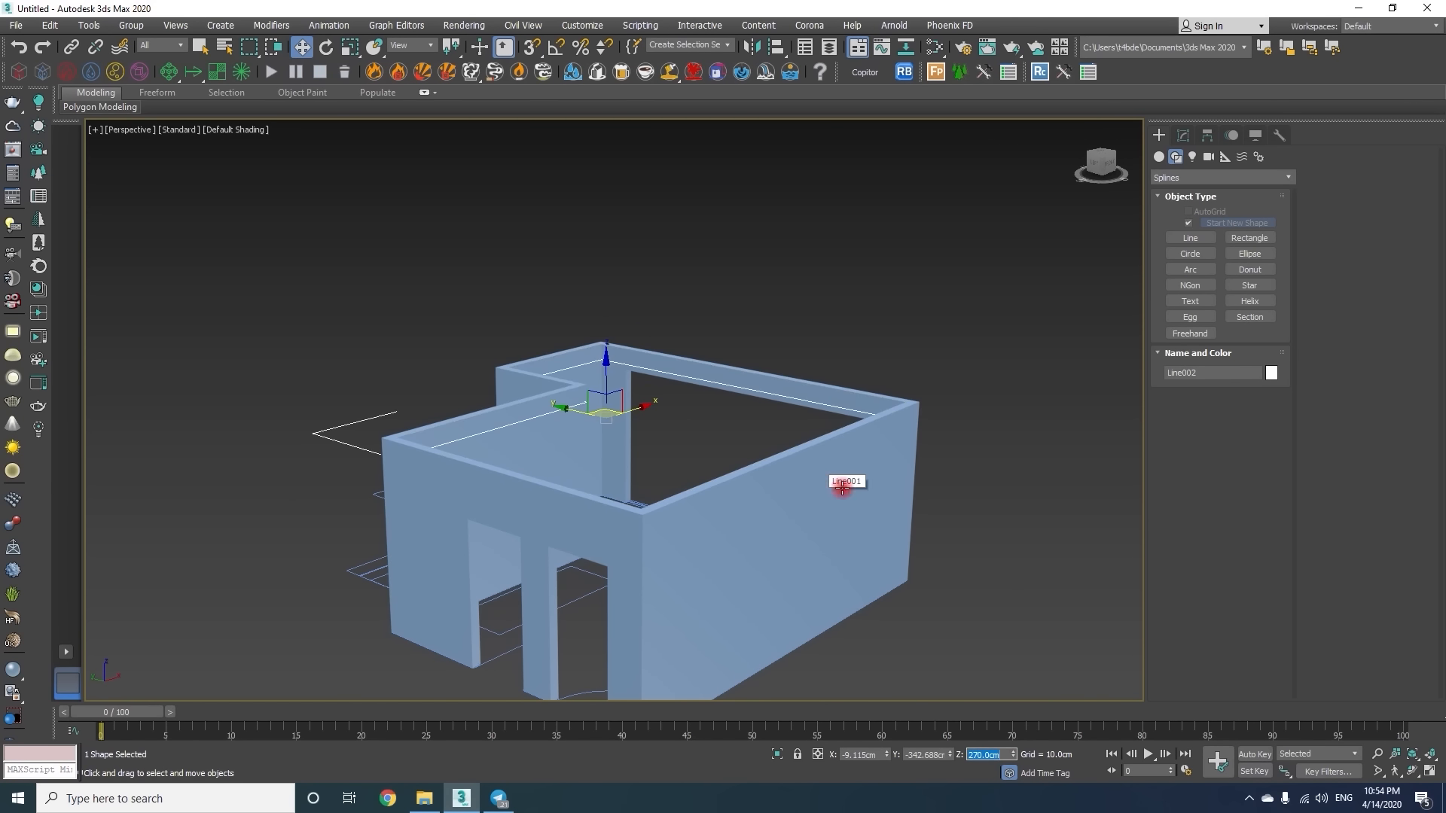
# Apply an Extrude modifier to the ceiling outline with an amount of 30 cm.
pyautogui.keyDown('alt'); pyautogui.moveTo(482, 366); pyautogui.dragTo(708, 361, button='middle'); pyautogui.keyUp('alt')
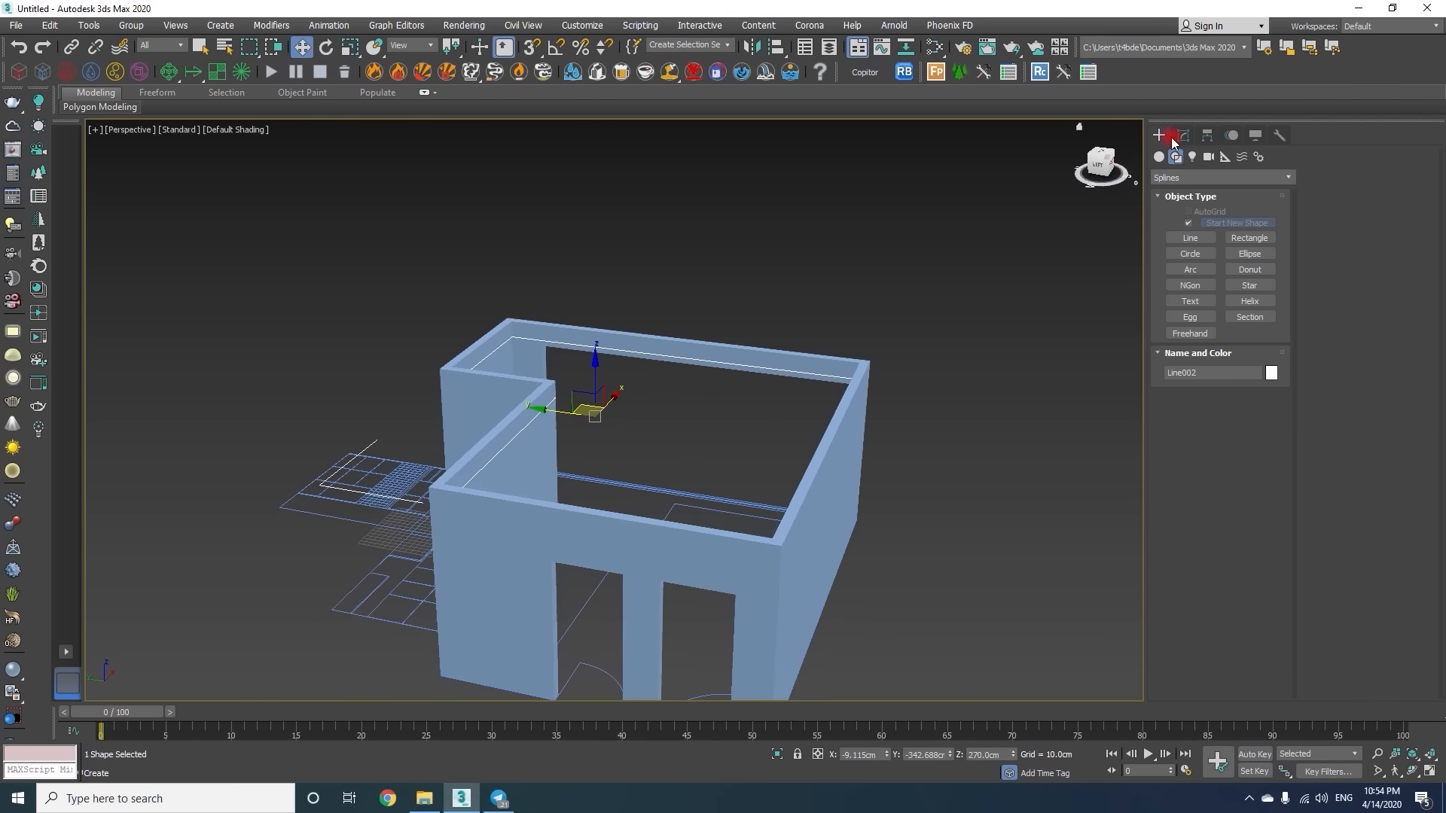
pyautogui.click(1183, 135)
pyautogui.click(1194, 182)
pyautogui.write('ex')
pyautogui.click(1187, 183)
pyautogui.click(1189, 182)
pyautogui.click(1189, 199)
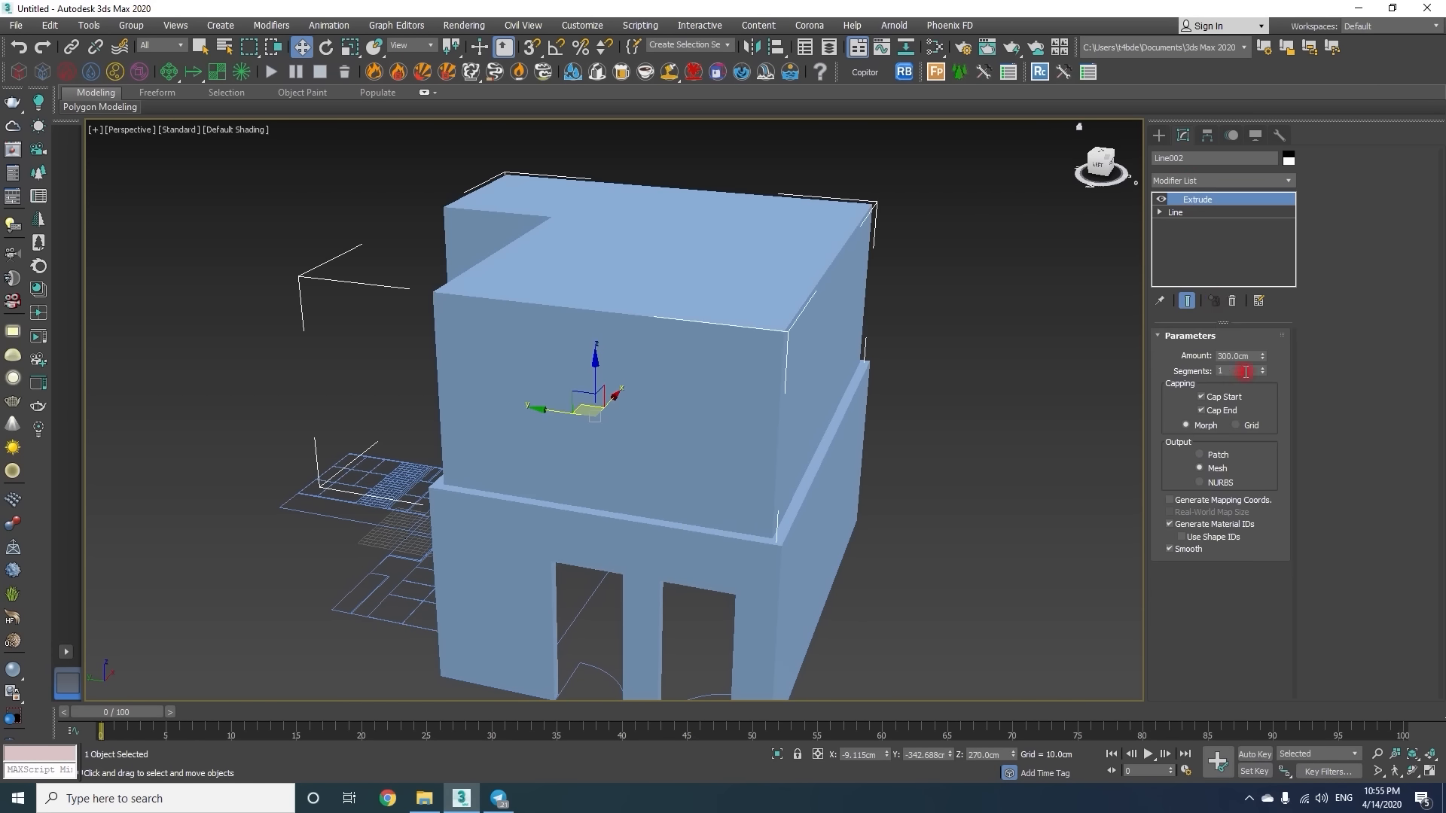
pyautogui.click(1252, 354)
pyautogui.write('30')
pyautogui.press('Return')
# Start a vertex-snapped Line in the top view and trace the floor along the inner walls from the window's upper end to the first door.
pyautogui.moveTo(733, 420)
pyautogui.keyDown('alt'); pyautogui.mouseDown(button='middle')
pyautogui.moveTo(614, 365)
pyautogui.moveTo(455, 371)
pyautogui.moveTo(326, 449)
pyautogui.moveTo(506, 396)
pyautogui.moveTo(684, 387)
pyautogui.moveTo(779, 406)
pyautogui.moveTo(769, 553)
pyautogui.mouseUp(button='middle'); pyautogui.keyUp('alt')
pyautogui.press('F4')
pyautogui.press('t')
pyautogui.press('F3')
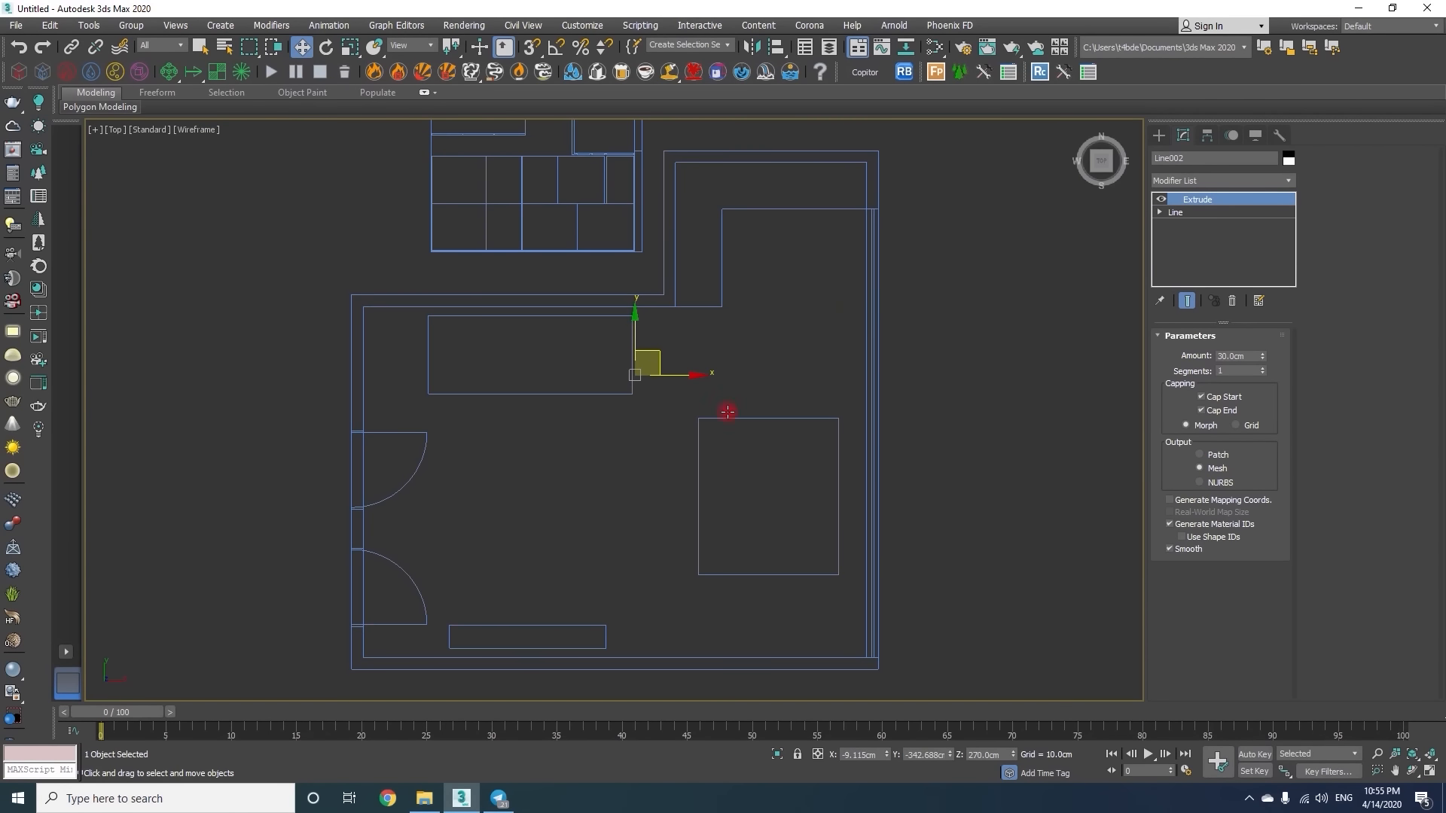
pyautogui.click(1160, 134)
pyautogui.click(1189, 237)
pyautogui.moveTo(842, 226); pyautogui.dragTo(874, 315, button='middle')
pyautogui.press('s')
pyautogui.click(894, 305)
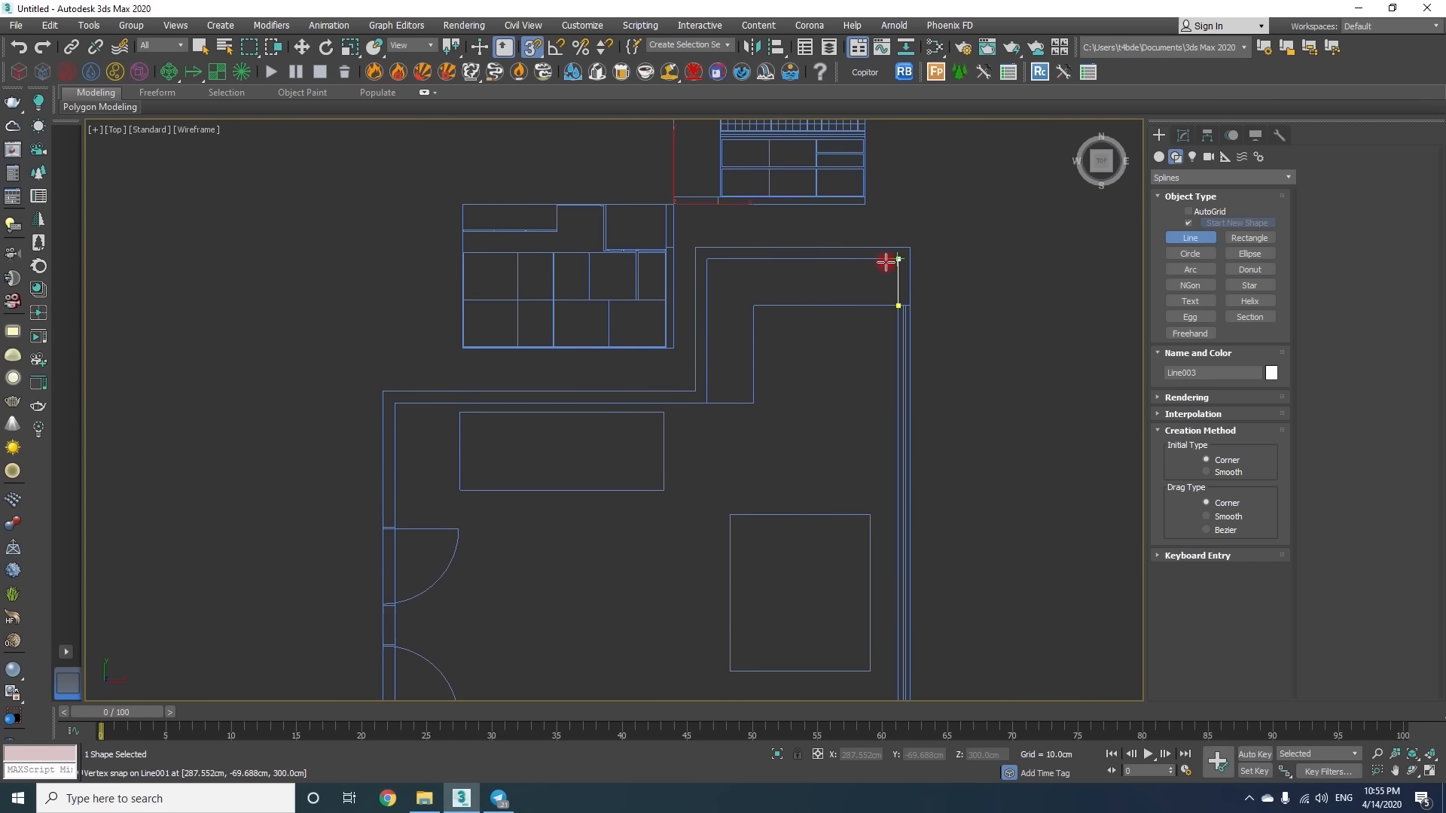
pyautogui.moveTo(423, 405); pyautogui.dragTo(661, 233, button='middle')
pyautogui.click(623, 206)
pyautogui.scroll(6, 594, 323)
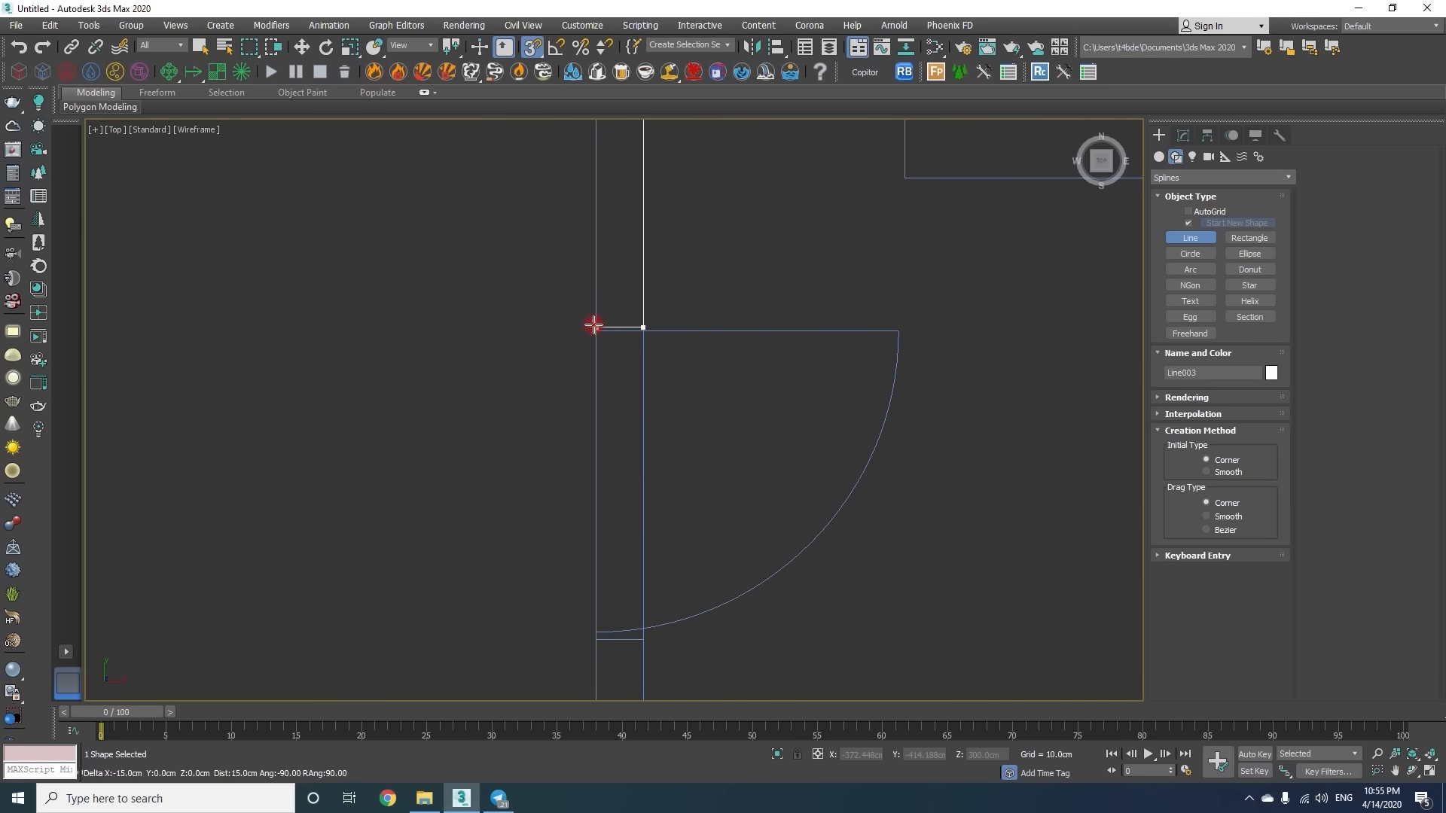
# Continue the floor outline out and back through both door openings, as far as the room's lower inner corner.
pyautogui.click(577, 333)
pyautogui.click(631, 336)
pyautogui.moveTo(655, 426); pyautogui.dragTo(668, 277, button='middle')
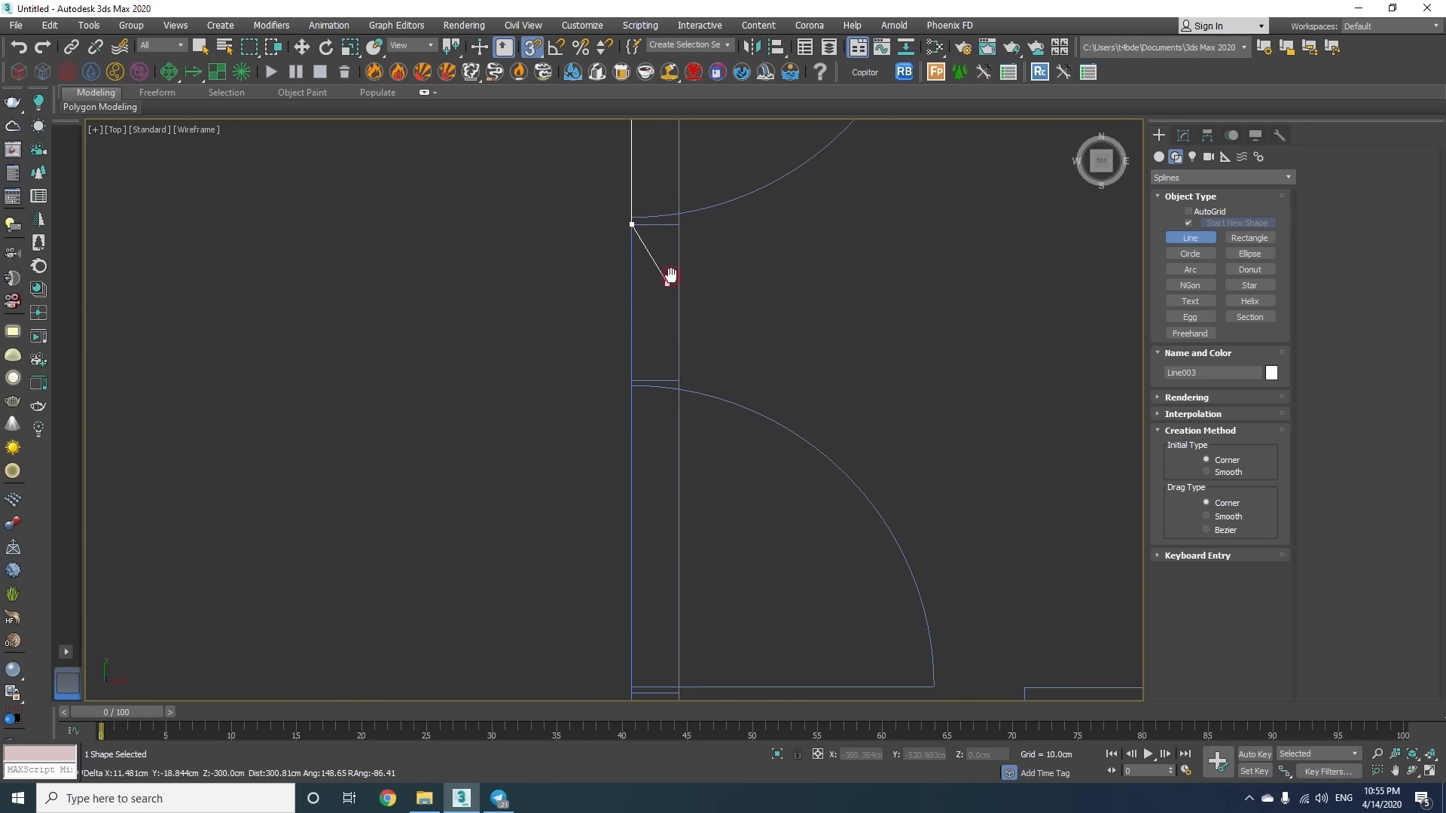
pyautogui.click(682, 376)
pyautogui.click(633, 378)
pyautogui.moveTo(615, 507); pyautogui.dragTo(590, 227, button='middle')
pyautogui.click(608, 409)
pyautogui.click(655, 410)
pyautogui.click(656, 534)
# Trace the remaining side along the lower wall and window opening and close the floor outline.
pyautogui.scroll(-6, 587, 482)
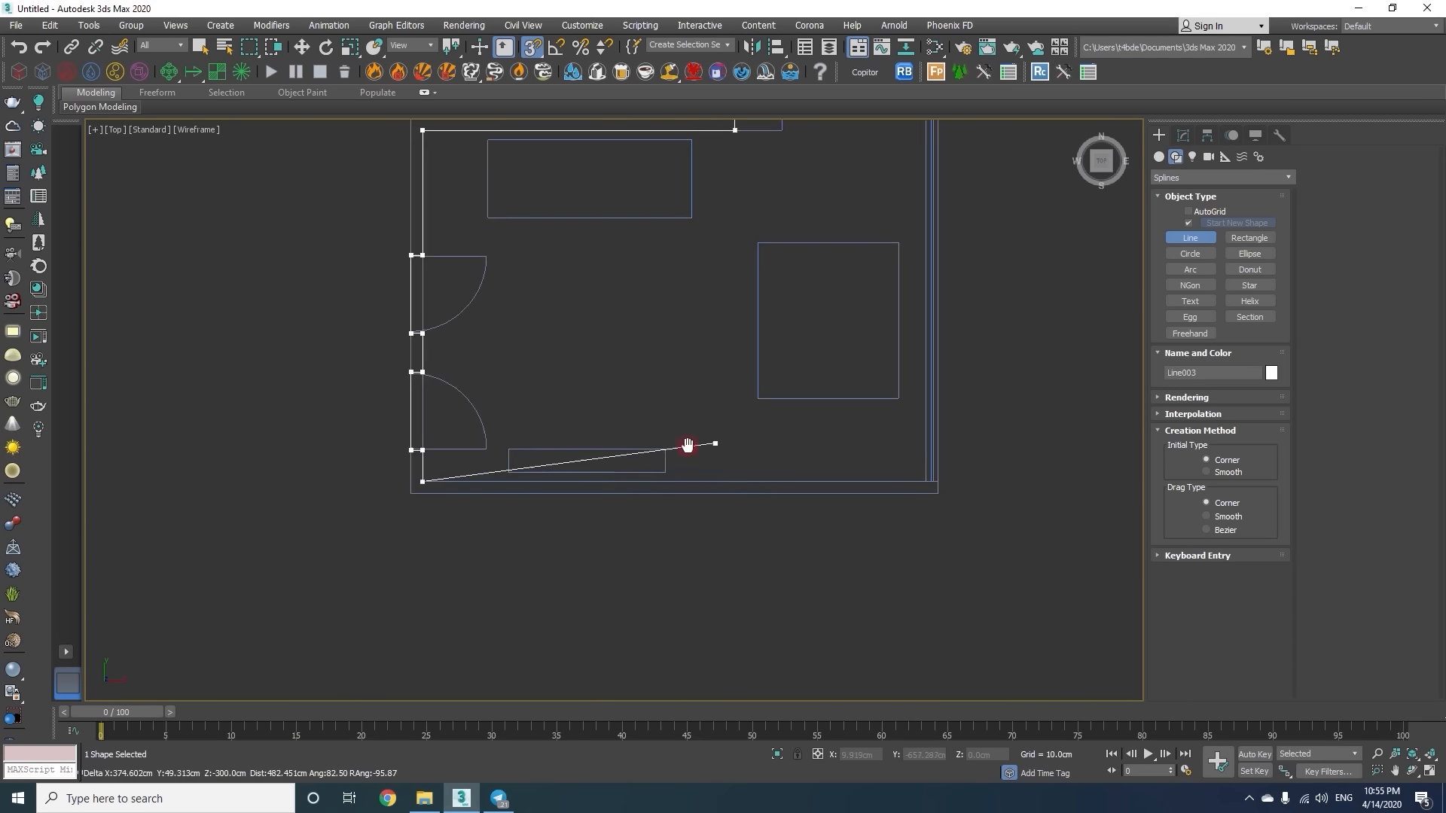
pyautogui.moveTo(687, 445); pyautogui.dragTo(510, 456, button='middle')
pyautogui.click(759, 502)
pyautogui.scroll(5, 755, 301)
pyautogui.click(719, 328)
pyautogui.press('Return')
# Set the floor outline's Z position to 0 cm in the perspective view.
pyautogui.press('w')
pyautogui.press('p')
pyautogui.keyDown('alt'); pyautogui.moveTo(602, 381); pyautogui.dragTo(787, 582, button='middle'); pyautogui.keyUp('alt')
pyautogui.rightClick(1014, 753)
pyautogui.moveTo(625, 490)
pyautogui.keyDown('alt'); pyautogui.mouseDown(button='middle')
pyautogui.moveTo(585, 478)
pyautogui.moveTo(599, 480)
pyautogui.mouseUp(button='middle'); pyautogui.keyUp('alt')
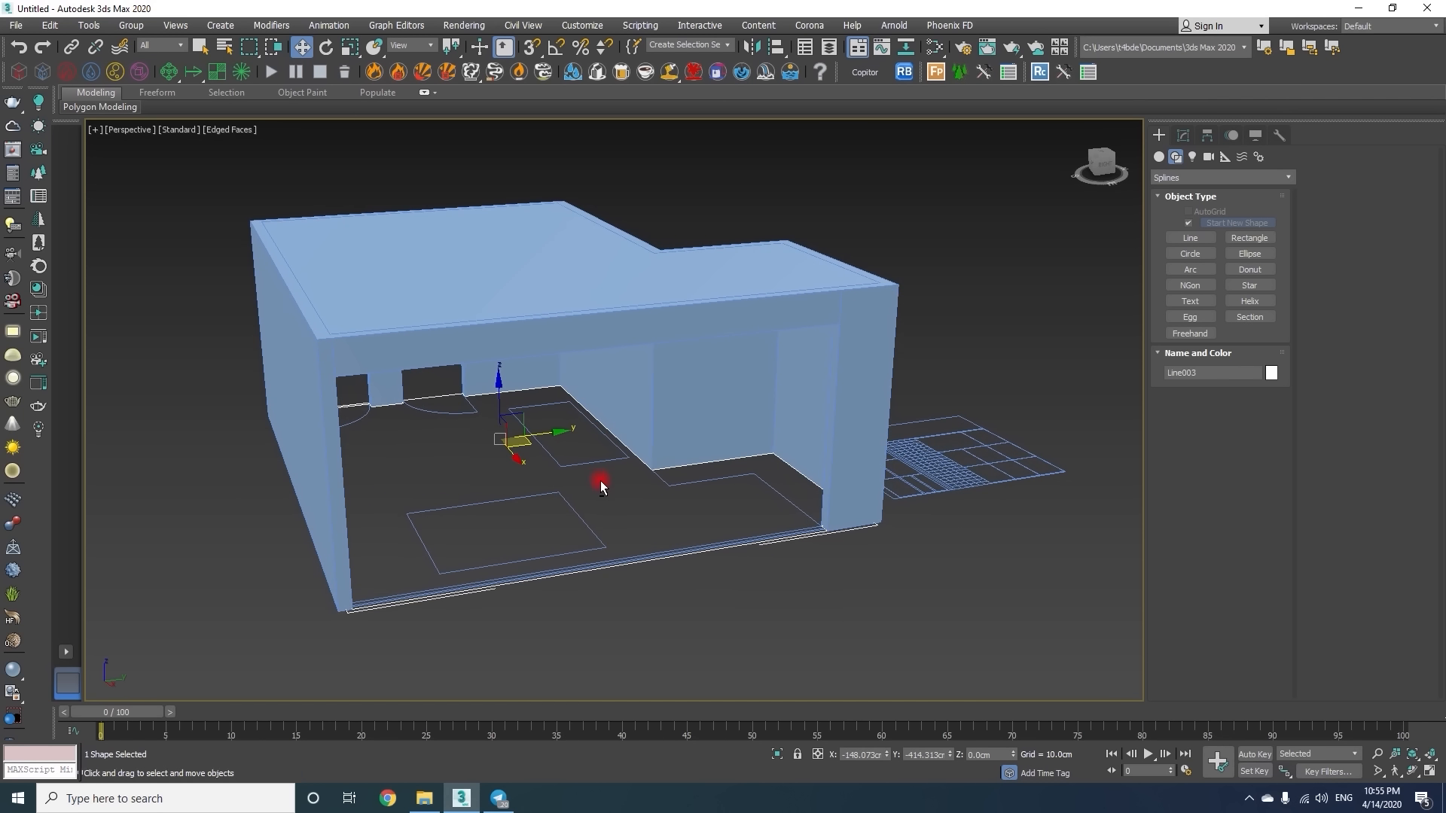
# Apply a FloorGenerator modifier to the floor outline.
pyautogui.click(1181, 137)
pyautogui.click(1190, 180)
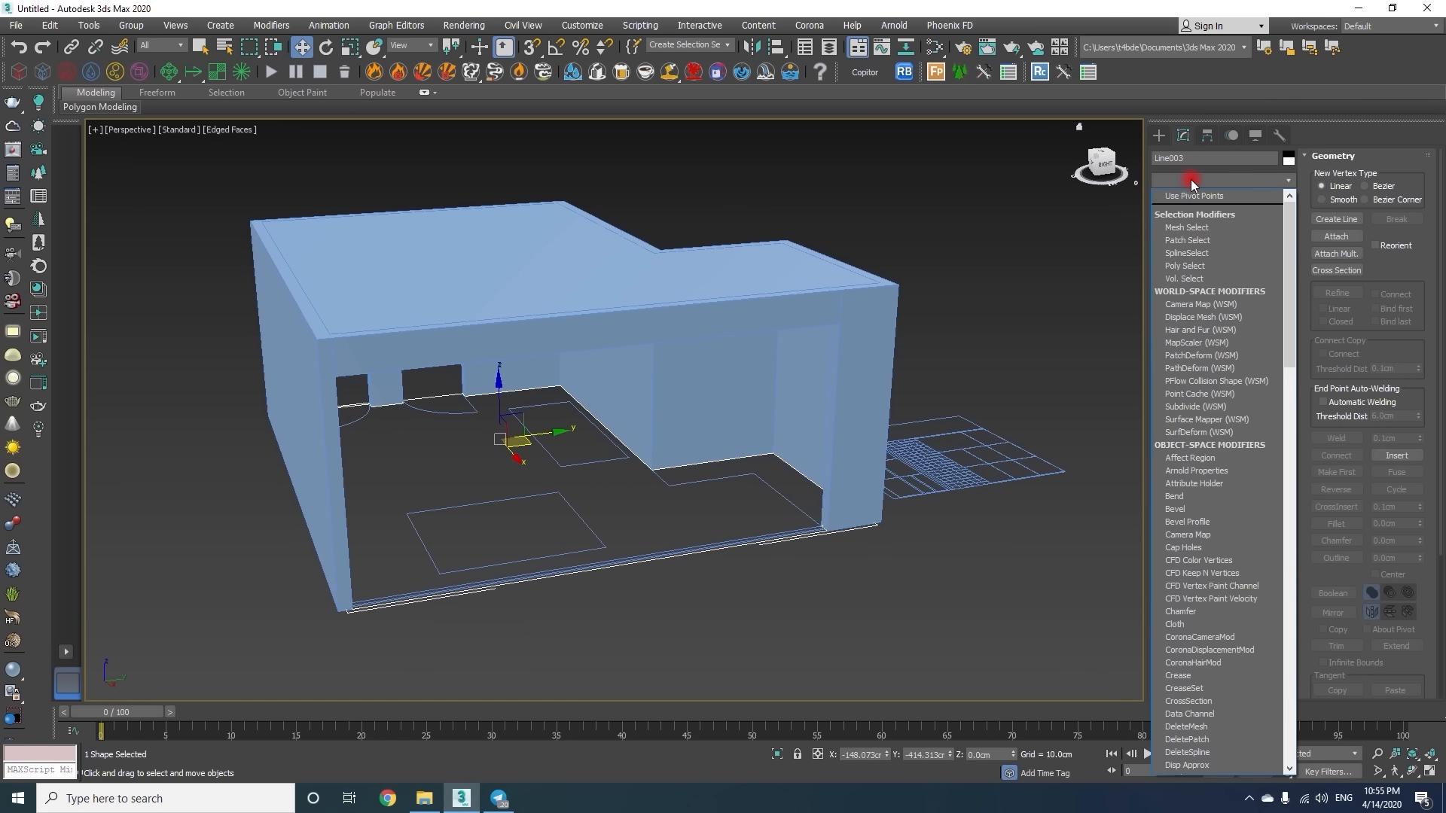
pyautogui.write('flo')
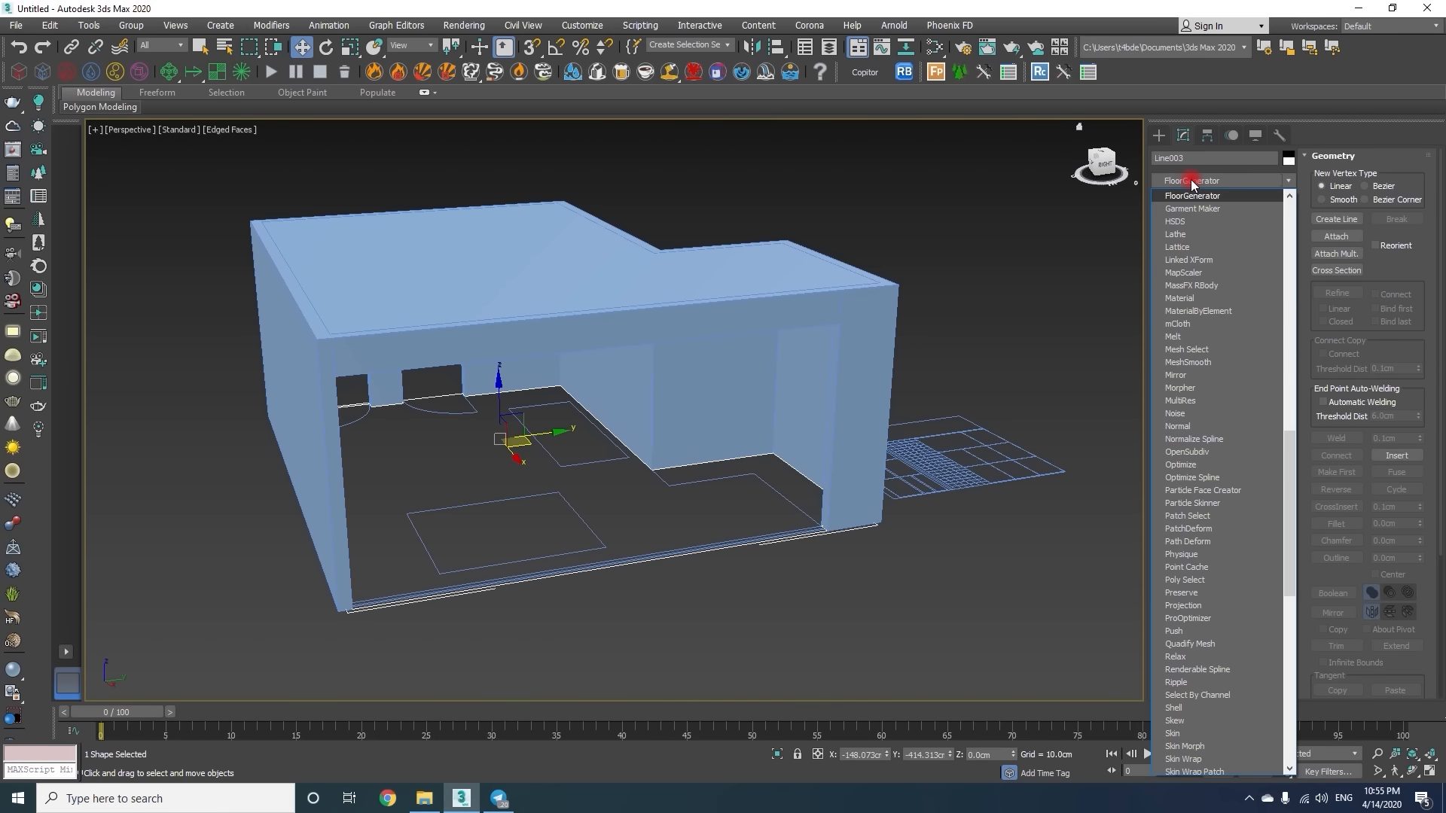
pyautogui.press('Return')
# Isolate the floor together with the walls, hide the edge display and reselect the floor for a close view of its boards.
pyautogui.keyDown('alt'); pyautogui.moveTo(645, 384); pyautogui.dragTo(304, 384, button='middle'); pyautogui.keyUp('alt')
pyautogui.keyDown('ctrl'); pyautogui.click(534, 393); pyautogui.keyUp('ctrl')
pyautogui.hotkey('alt', 'q')
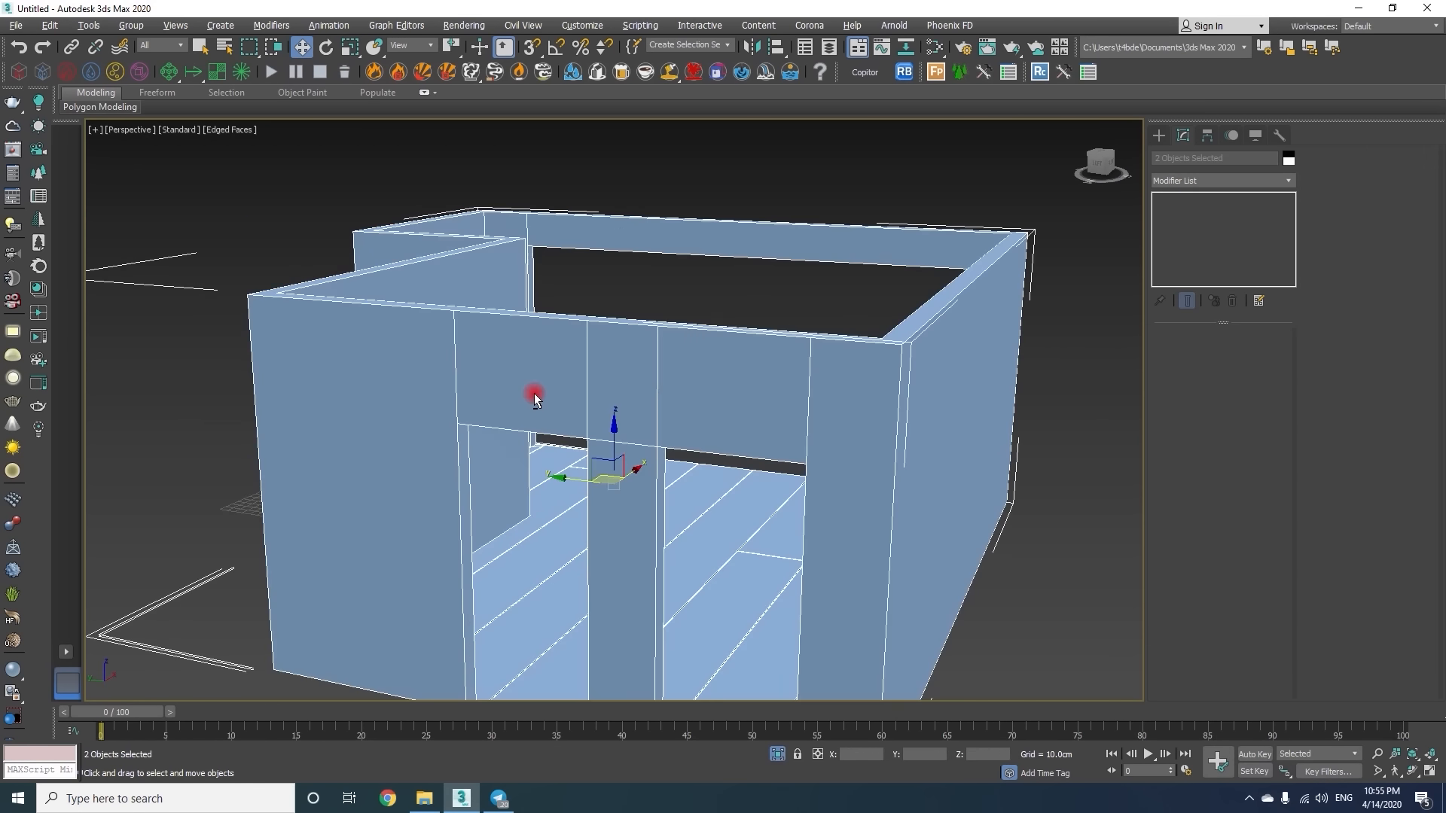
pyautogui.press('t')
pyautogui.moveTo(732, 356)
pyautogui.mouseDown(button='middle')
pyautogui.moveTo(681, 381)
pyautogui.moveTo(747, 357)
pyautogui.mouseUp(button='middle')
pyautogui.press('p')
pyautogui.press('z')
pyautogui.press('F3')
pyautogui.click(727, 305)
pyautogui.scroll(3, 697, 259)
pyautogui.press('s')
pyautogui.moveTo(883, 293); pyautogui.dragTo(736, 295, button='middle')
pyautogui.moveTo(914, 382); pyautogui.dragTo(1134, 378, button='middle')
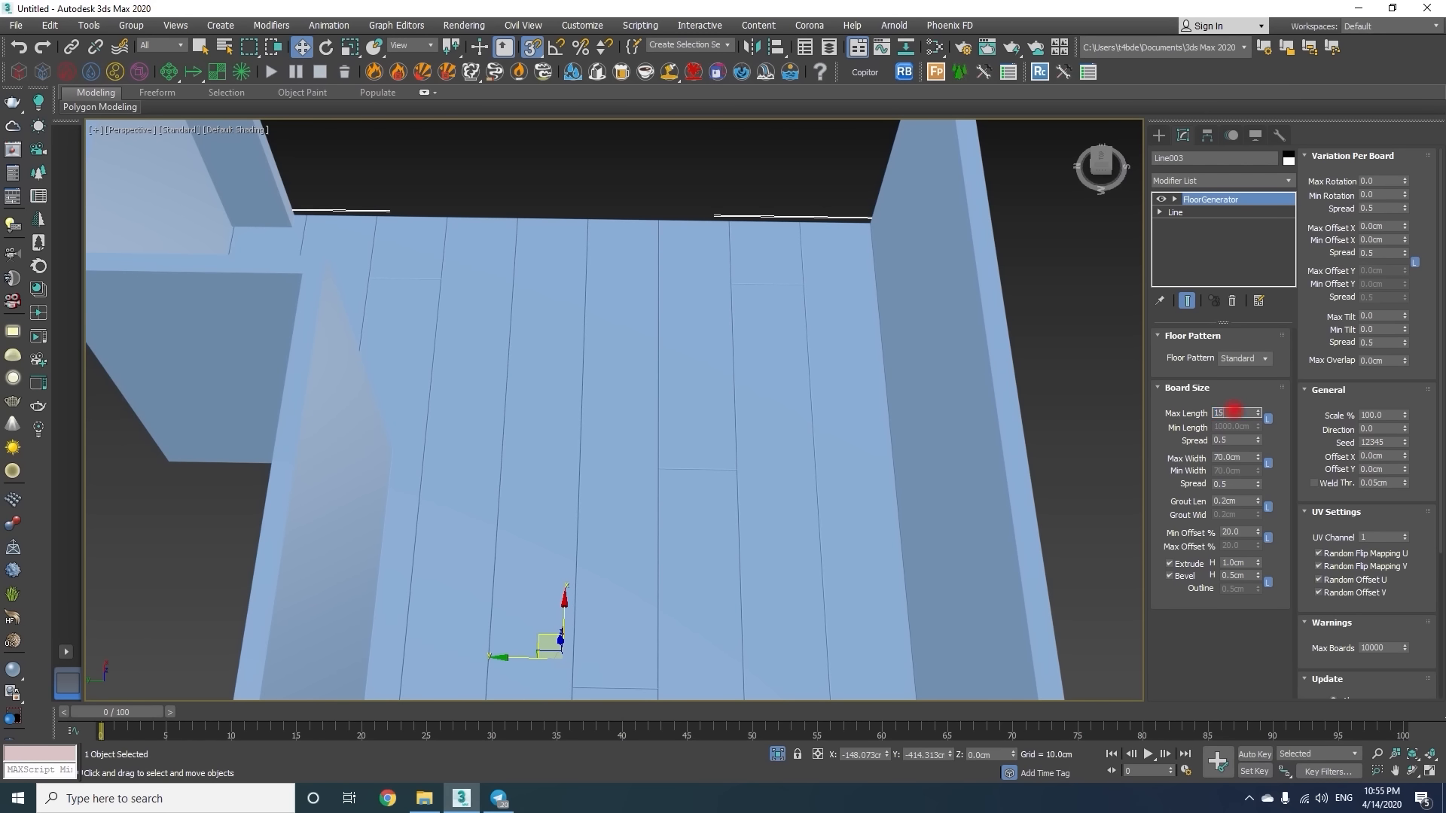
# Set the floor boards' maximum length to 150 cm and maximum width to 20 cm.
pyautogui.click(1233, 411)
pyautogui.write('150')
pyautogui.press('Return')
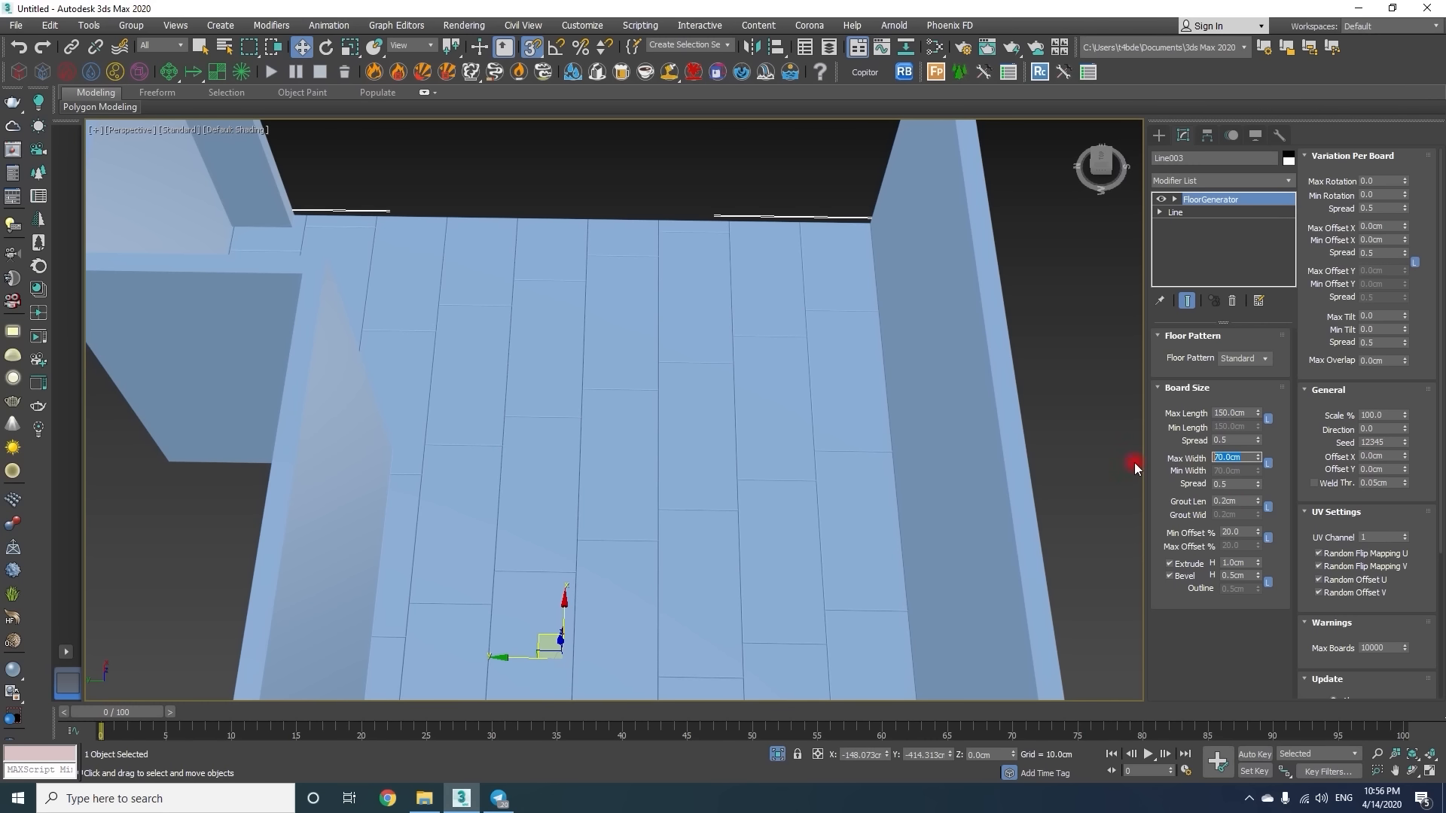
pyautogui.write('20')
pyautogui.press('Return')
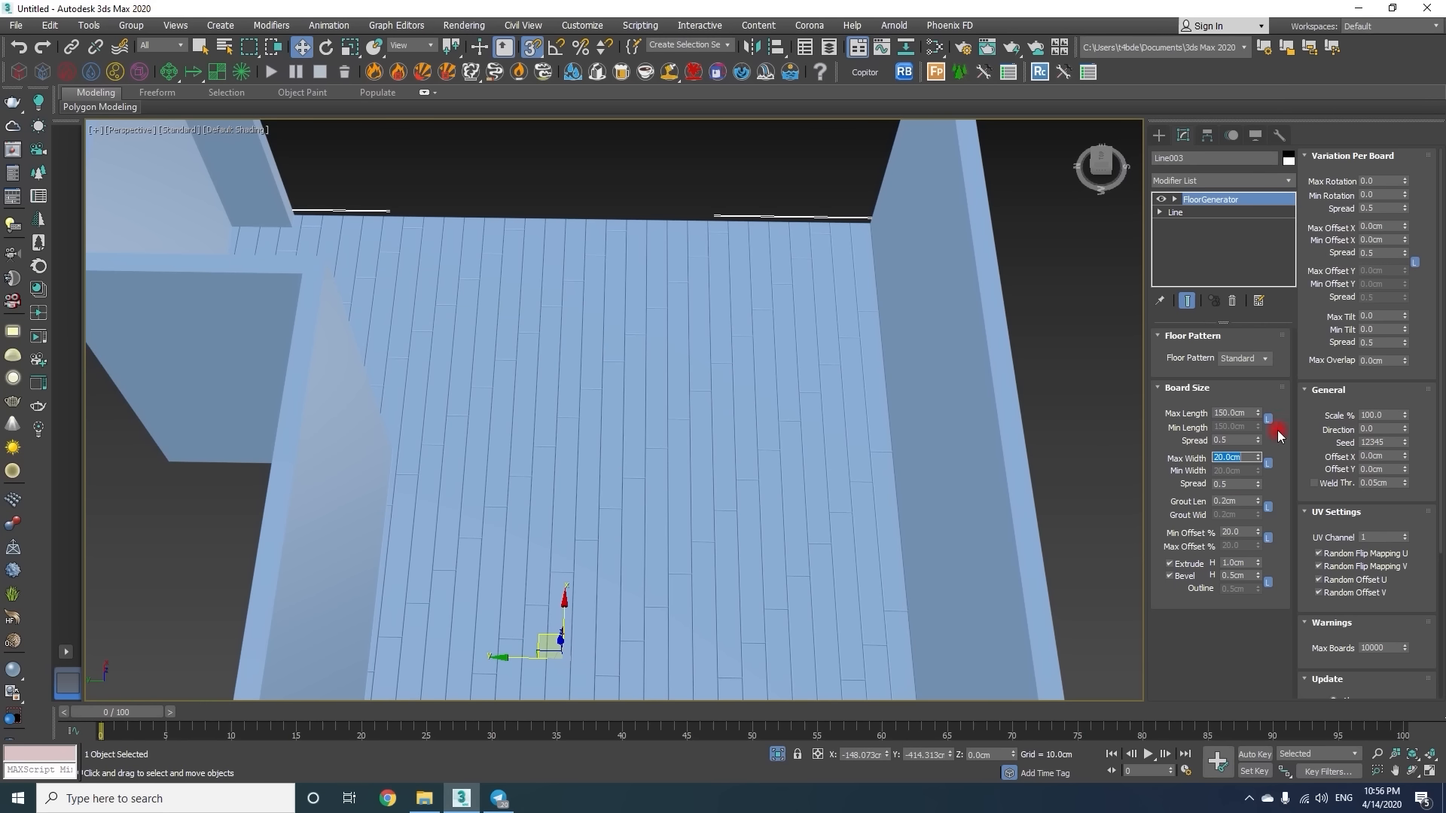
# Set the boards' grout length to 0 cm and their extrude height to 0.5 cm.
pyautogui.click(1237, 503)
pyautogui.write('0')
pyautogui.press('Return')
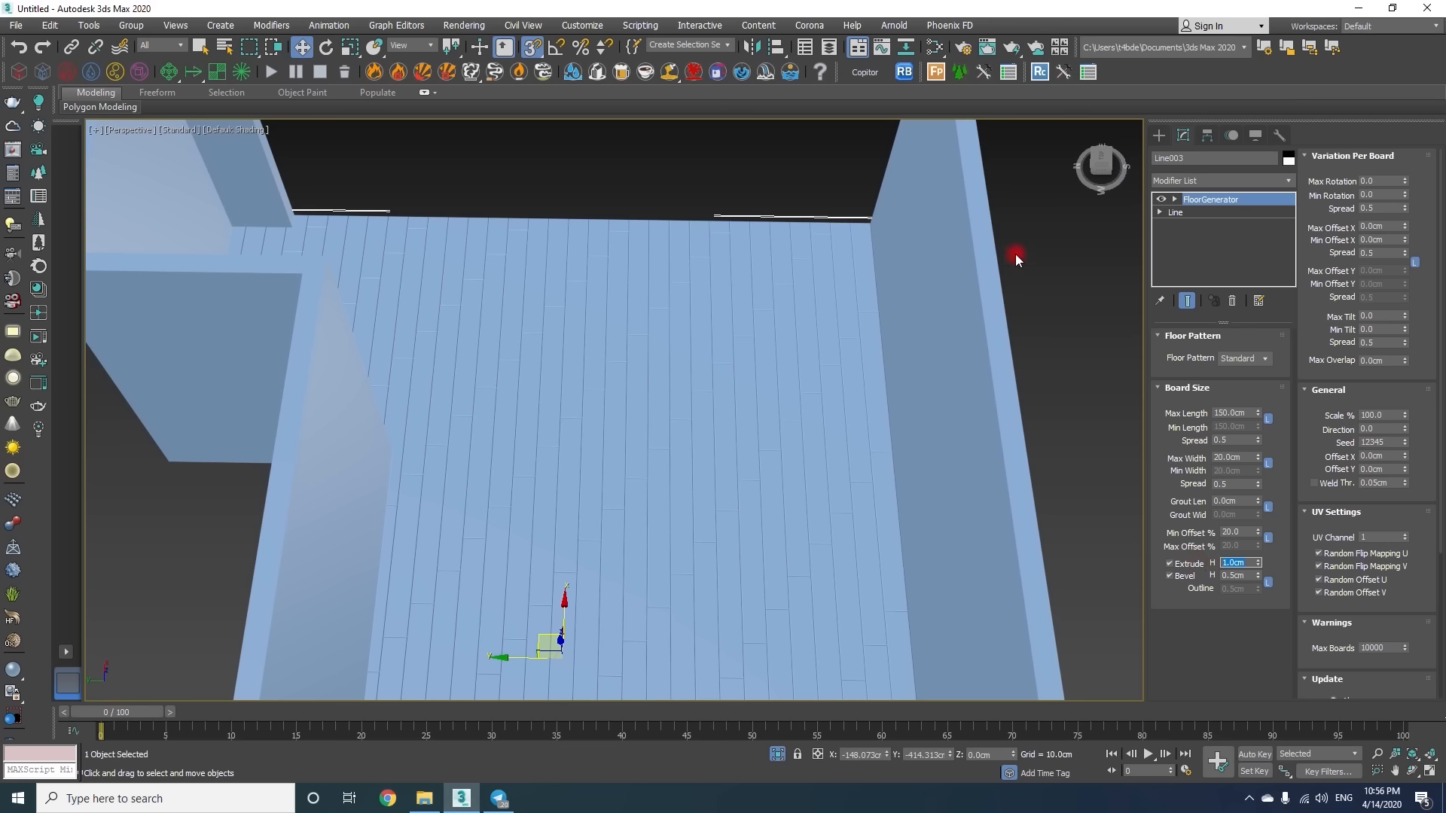
pyautogui.write('0.5')
pyautogui.press('Return')
# Set the floor boards' bevel height to 0.1 cm.
pyautogui.scroll(5, 741, 438)
pyautogui.keyDown('alt'); pyautogui.moveTo(735, 439); pyautogui.dragTo(755, 433, button='middle'); pyautogui.keyUp('alt')
pyautogui.scroll(3, 755, 432)
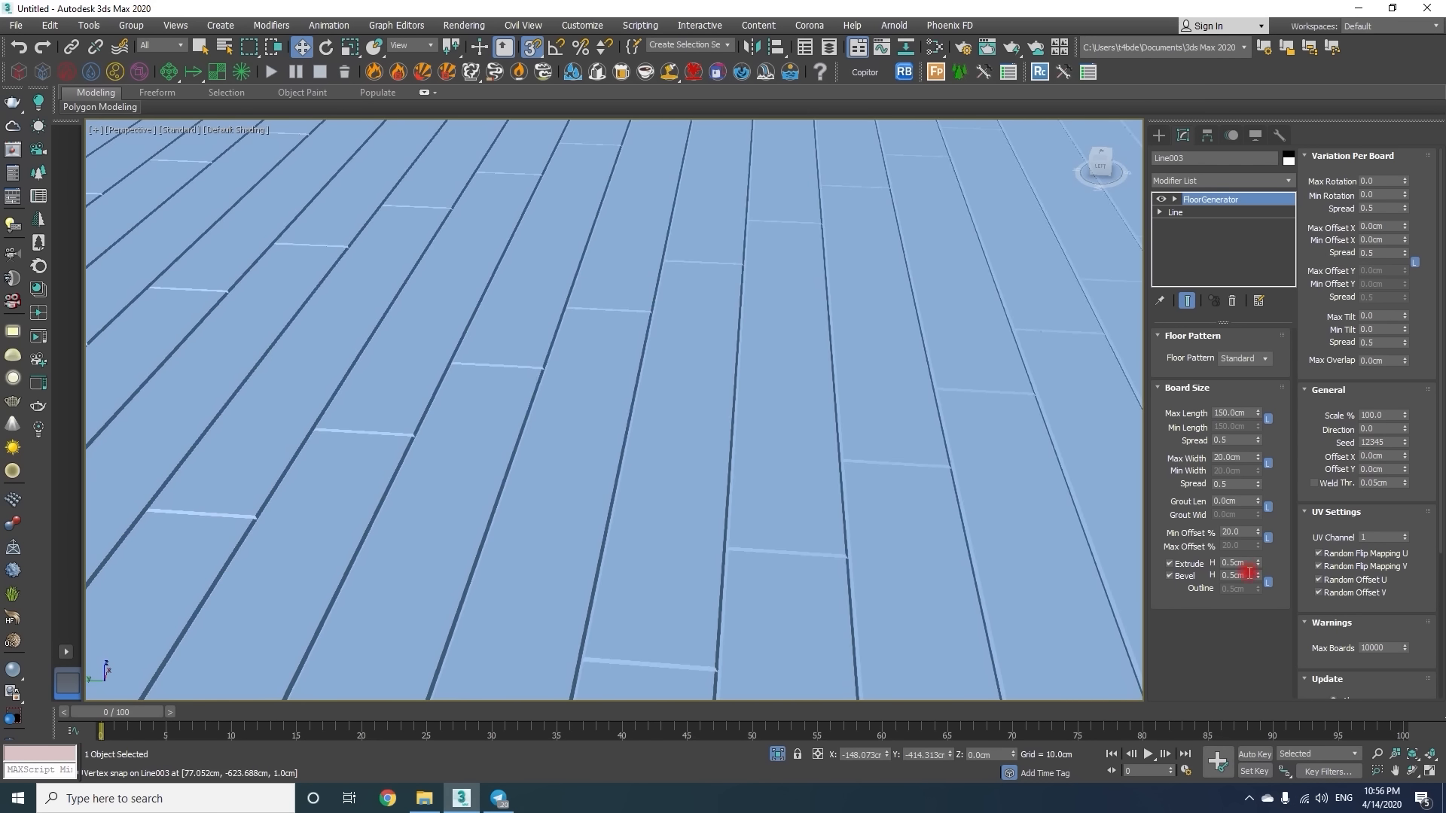
pyautogui.press('Return')
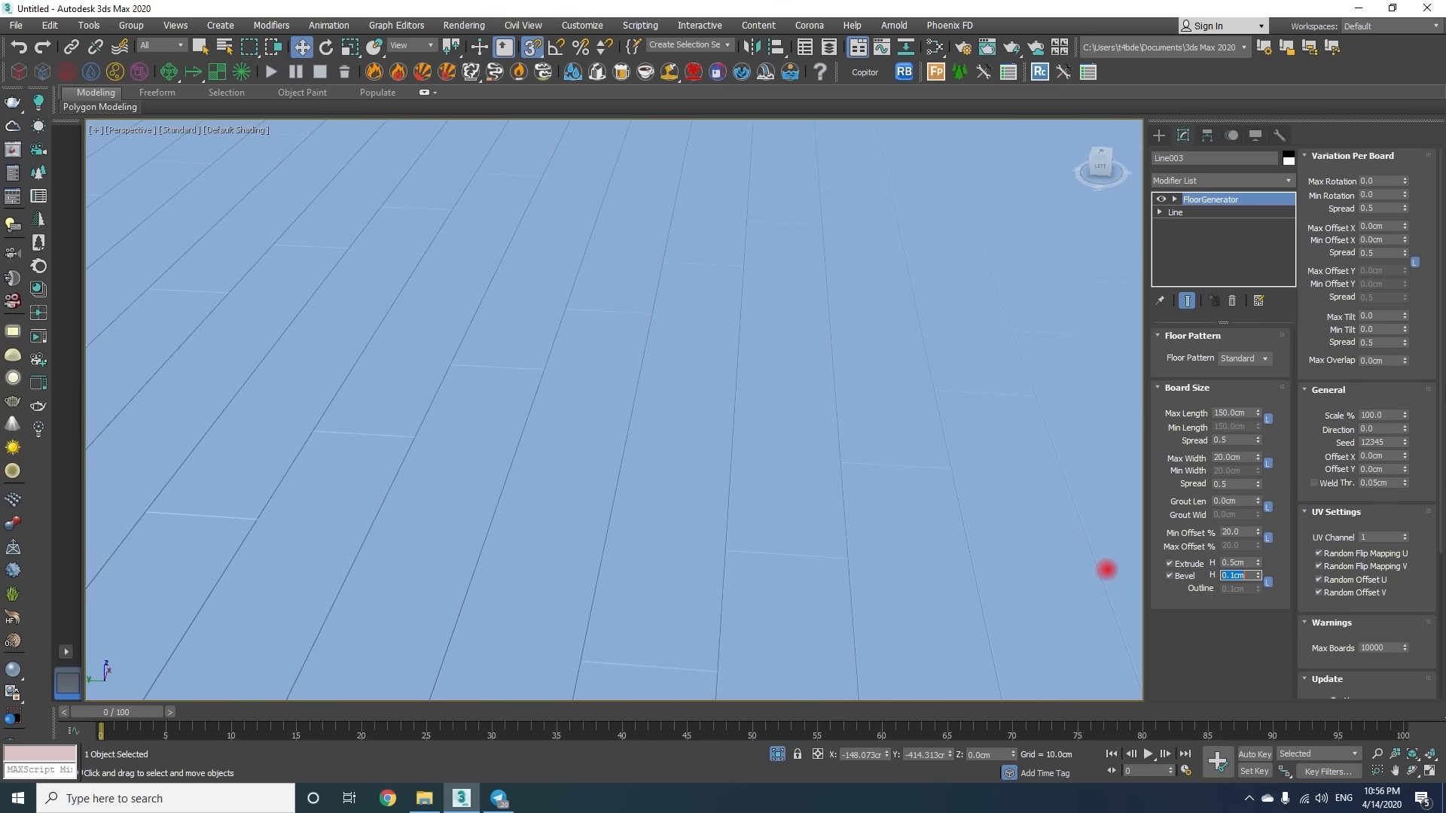
pyautogui.keyDown('alt'); pyautogui.moveTo(704, 564); pyautogui.dragTo(632, 422, button='middle'); pyautogui.keyUp('alt')
pyautogui.scroll(4, 632, 422)
# Turn snapping off, show edged faces again and end the isolation of the floor and walls.
pyautogui.scroll(-6, 632, 422)
pyautogui.press('s')
pyautogui.moveTo(455, 436)
pyautogui.keyDown('alt'); pyautogui.mouseDown(button='middle')
pyautogui.moveTo(655, 472)
pyautogui.moveTo(557, 510)
pyautogui.mouseUp(button='middle'); pyautogui.keyUp('alt')
pyautogui.scroll(-5, 655, 471)
pyautogui.press('F4')
pyautogui.scroll(-5, 686, 485)
# Examine the room's plank floor, walls and ceiling through the window opening from several angles.
pyautogui.keyDown('alt'); pyautogui.moveTo(555, 452); pyautogui.dragTo(558, 497, button='middle'); pyautogui.keyUp('alt')
pyautogui.scroll(-3, 625, 395)
pyautogui.keyDown('alt'); pyautogui.moveTo(624, 395); pyautogui.dragTo(799, 479, button='middle'); pyautogui.keyUp('alt')
pyautogui.scroll(5, 616, 358)
pyautogui.scroll(2, 800, 480)
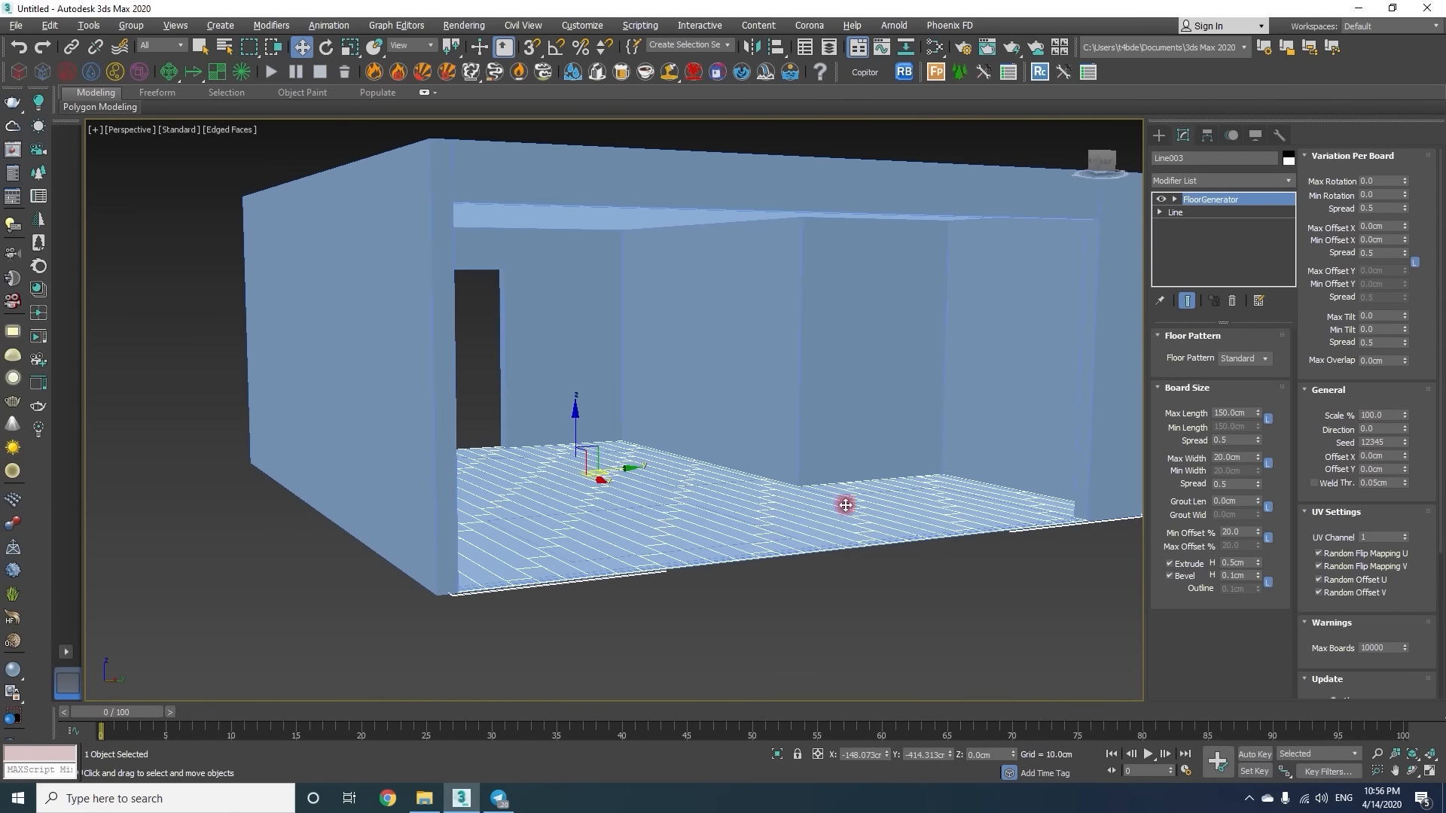
pyautogui.keyDown('alt'); pyautogui.moveTo(714, 551); pyautogui.dragTo(875, 411, button='middle'); pyautogui.keyUp('alt')
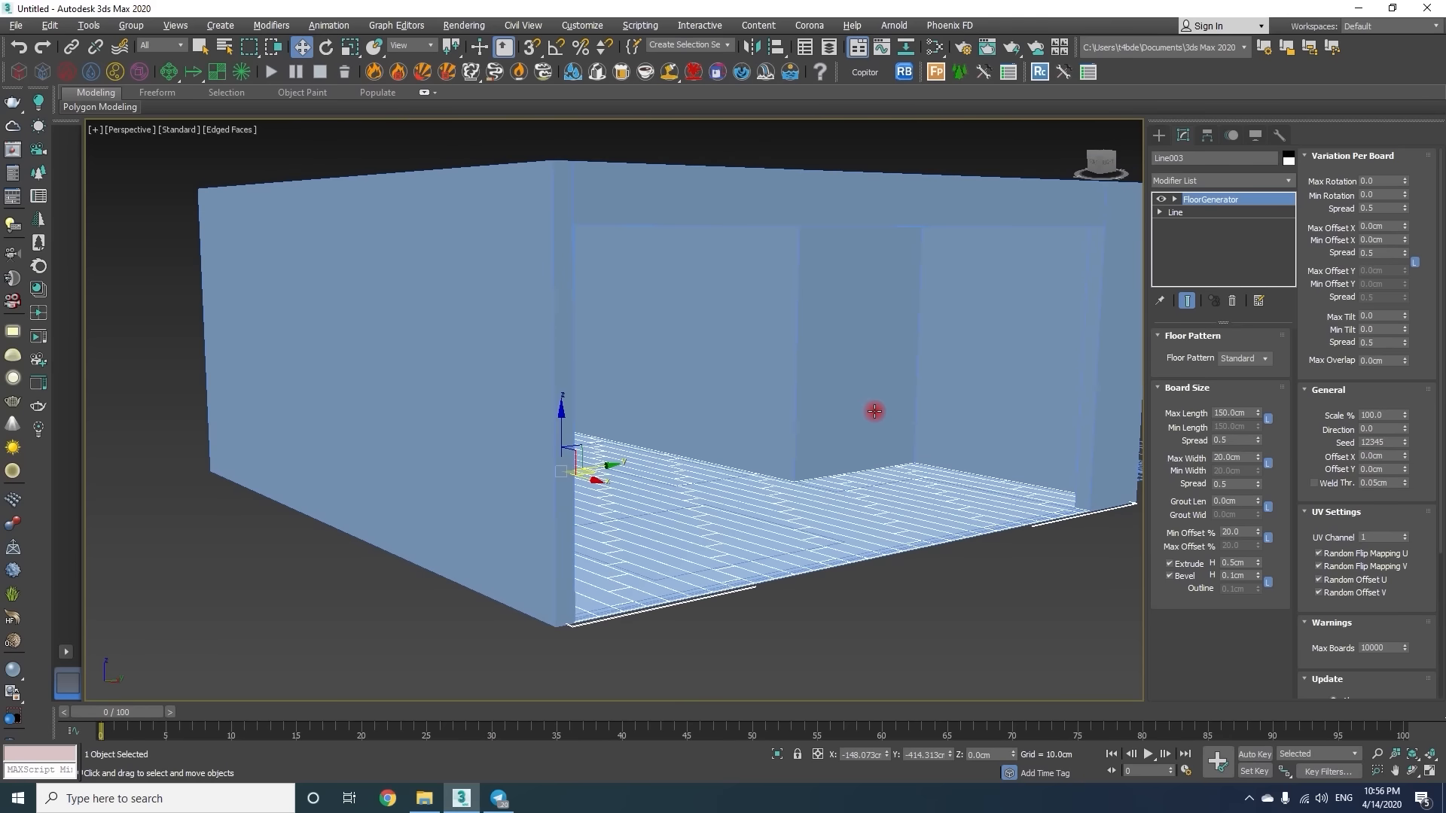
pyautogui.keyDown('alt'); pyautogui.moveTo(961, 450); pyautogui.dragTo(602, 497, button='middle'); pyautogui.keyUp('alt')
pyautogui.moveTo(602, 497); pyautogui.dragTo(683, 402, button='middle')
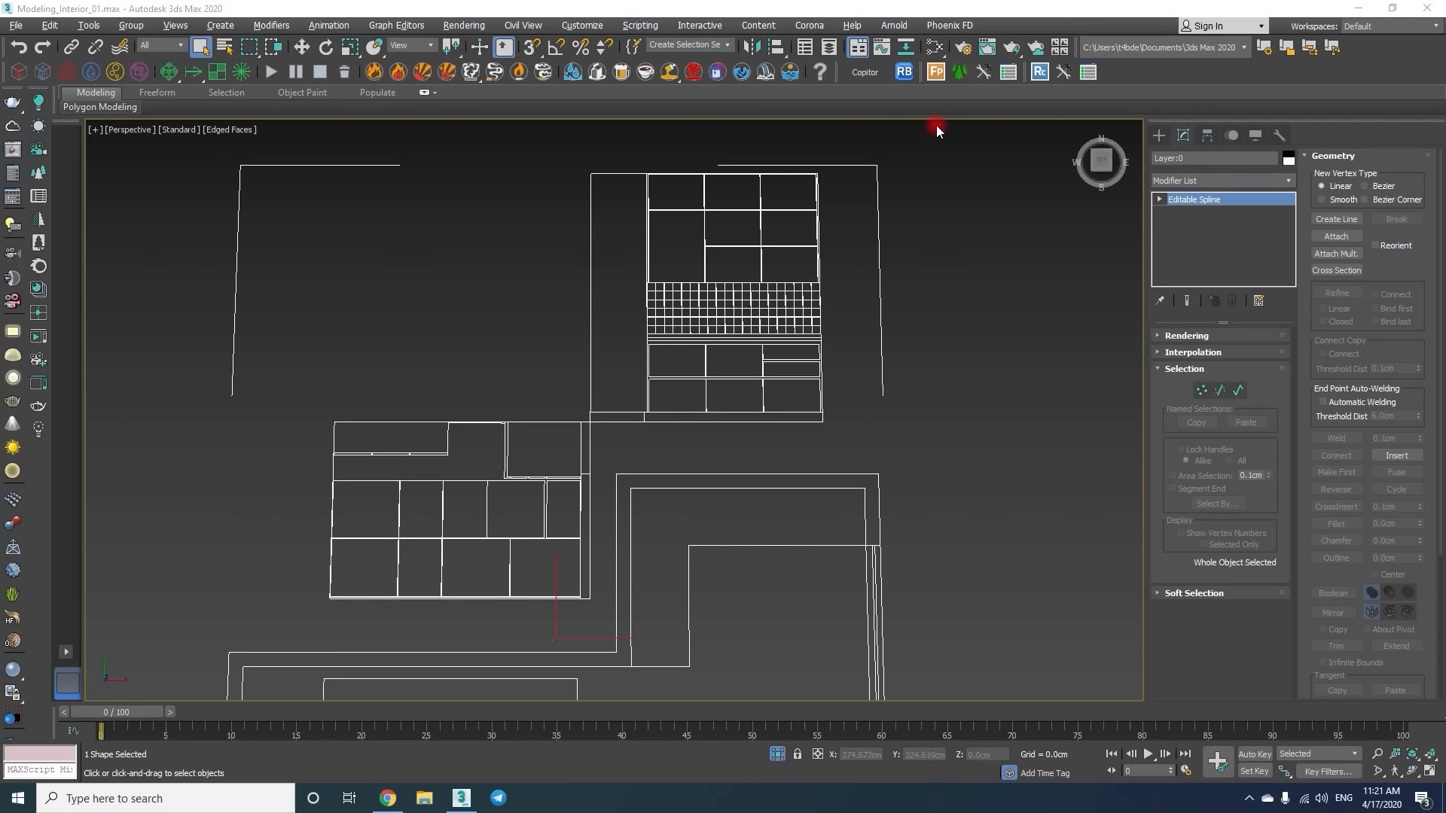
# Detach all splines of the two wall elevation drawings from the plan as a separate shape and select that shape.
pyautogui.press('3')
pyautogui.moveTo(829, 419); pyautogui.dragTo(539, 182)
pyautogui.keyDown('ctrl'); pyautogui.moveTo(614, 624); pyautogui.dragTo(612, 621); pyautogui.keyUp('ctrl')
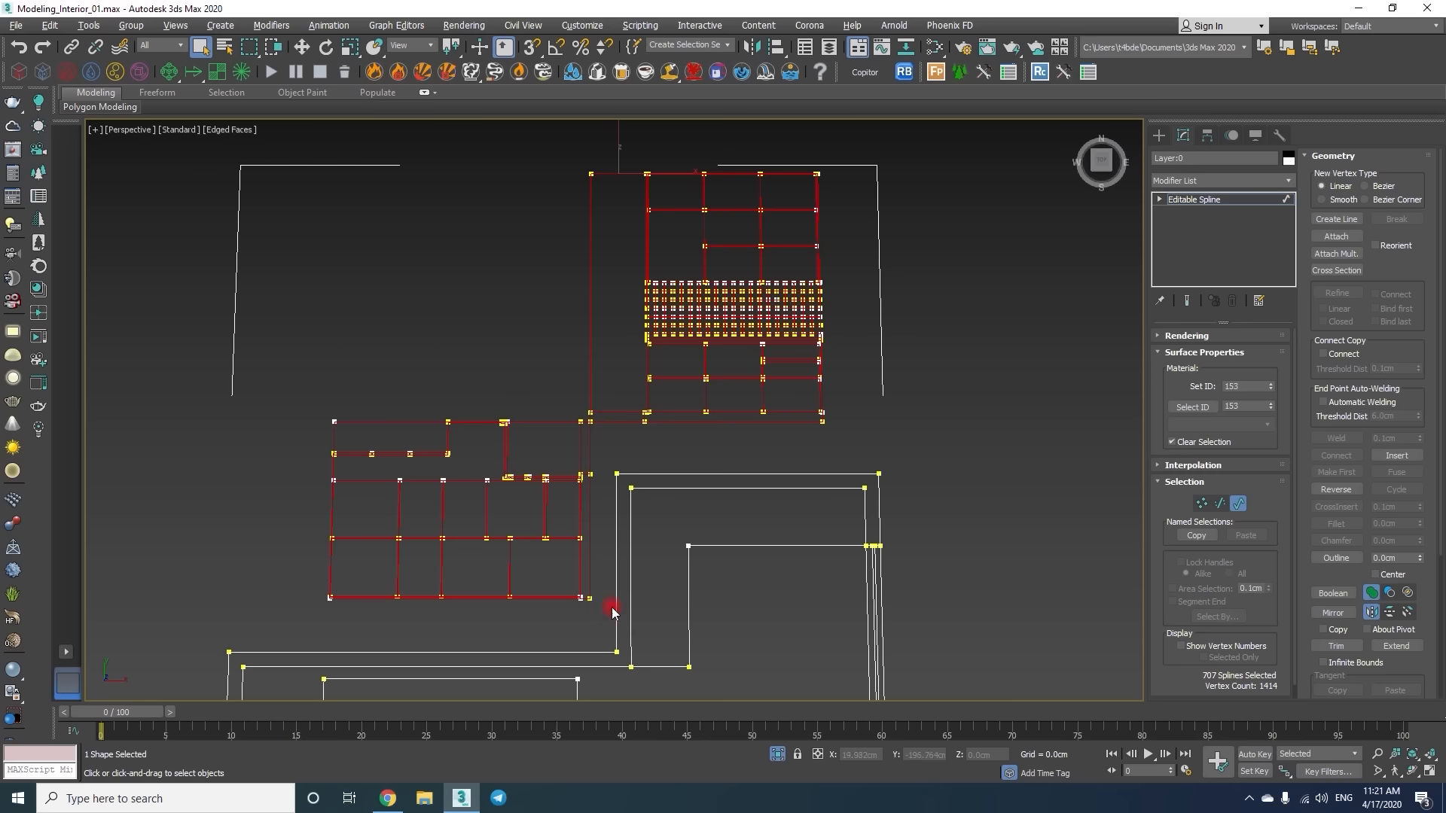
pyautogui.moveTo(1298, 503); pyautogui.dragTo(1312, 304)
pyautogui.click(1335, 597)
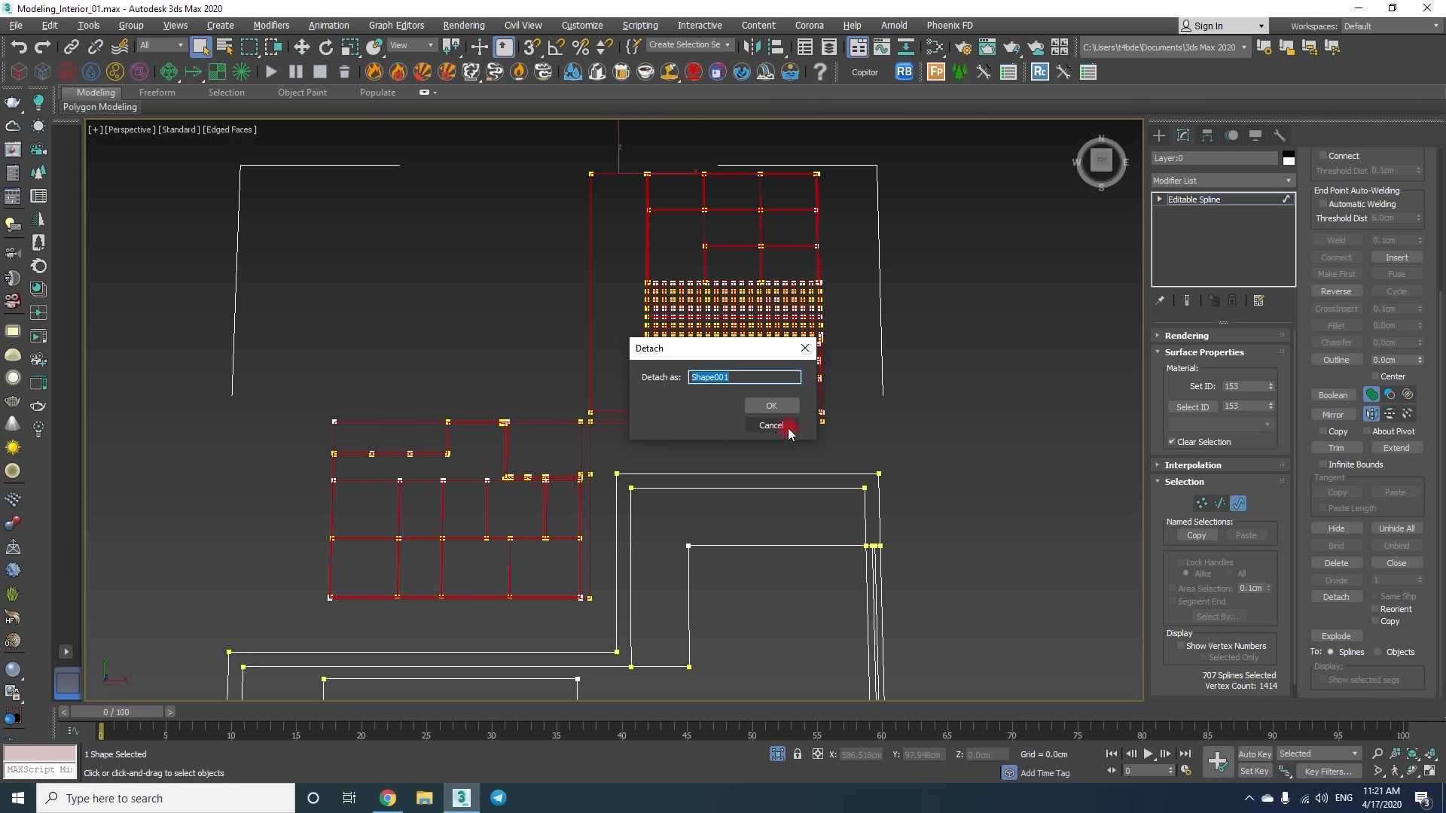
pyautogui.click(782, 424)
pyautogui.click(720, 391)
pyautogui.scroll(3, 714, 380)
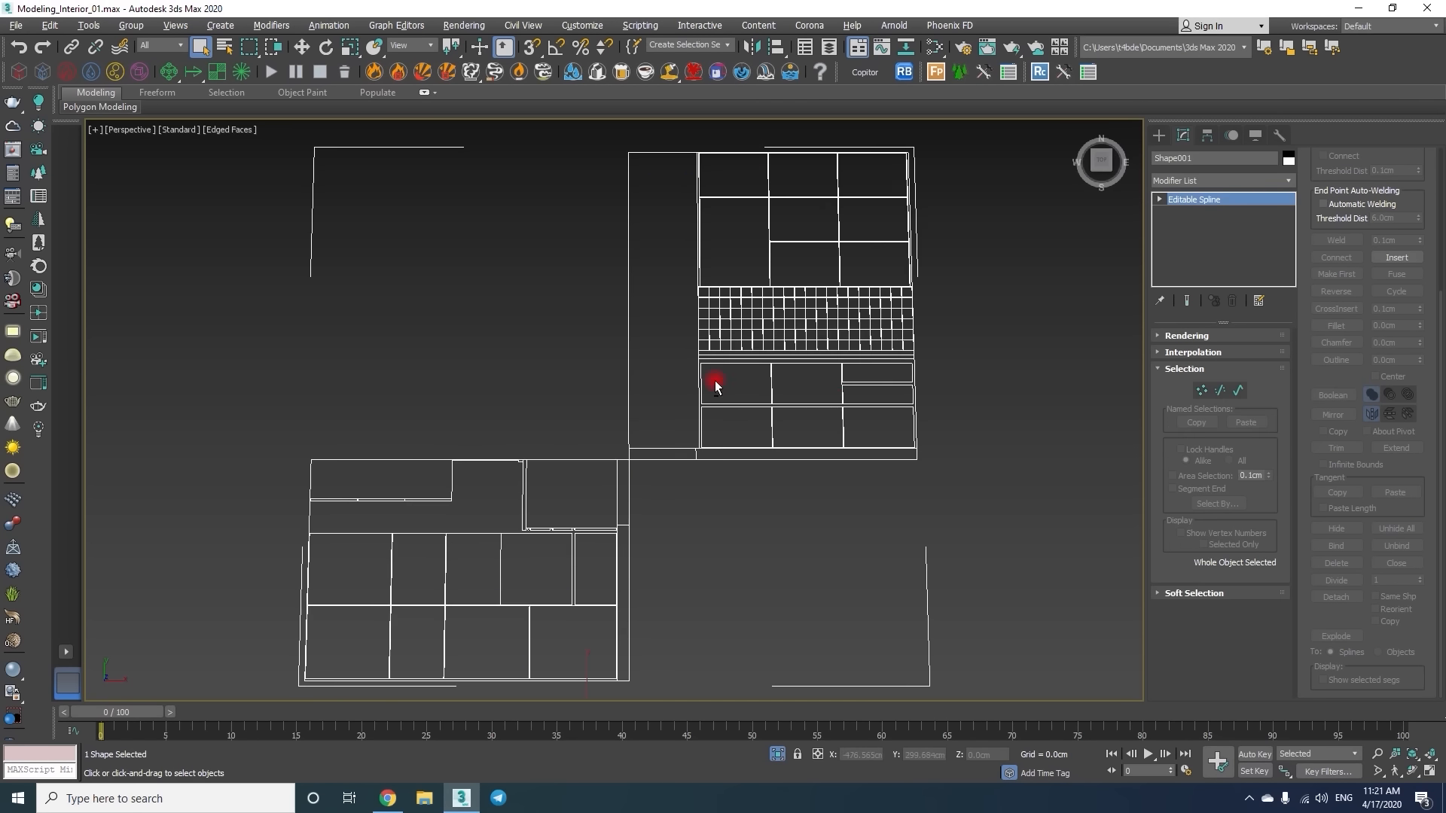
# Detach the splines of the upper elevation drawing from the shape so each elevation is its own object.
pyautogui.press('3')
pyautogui.moveTo(1004, 503); pyautogui.dragTo(549, 139)
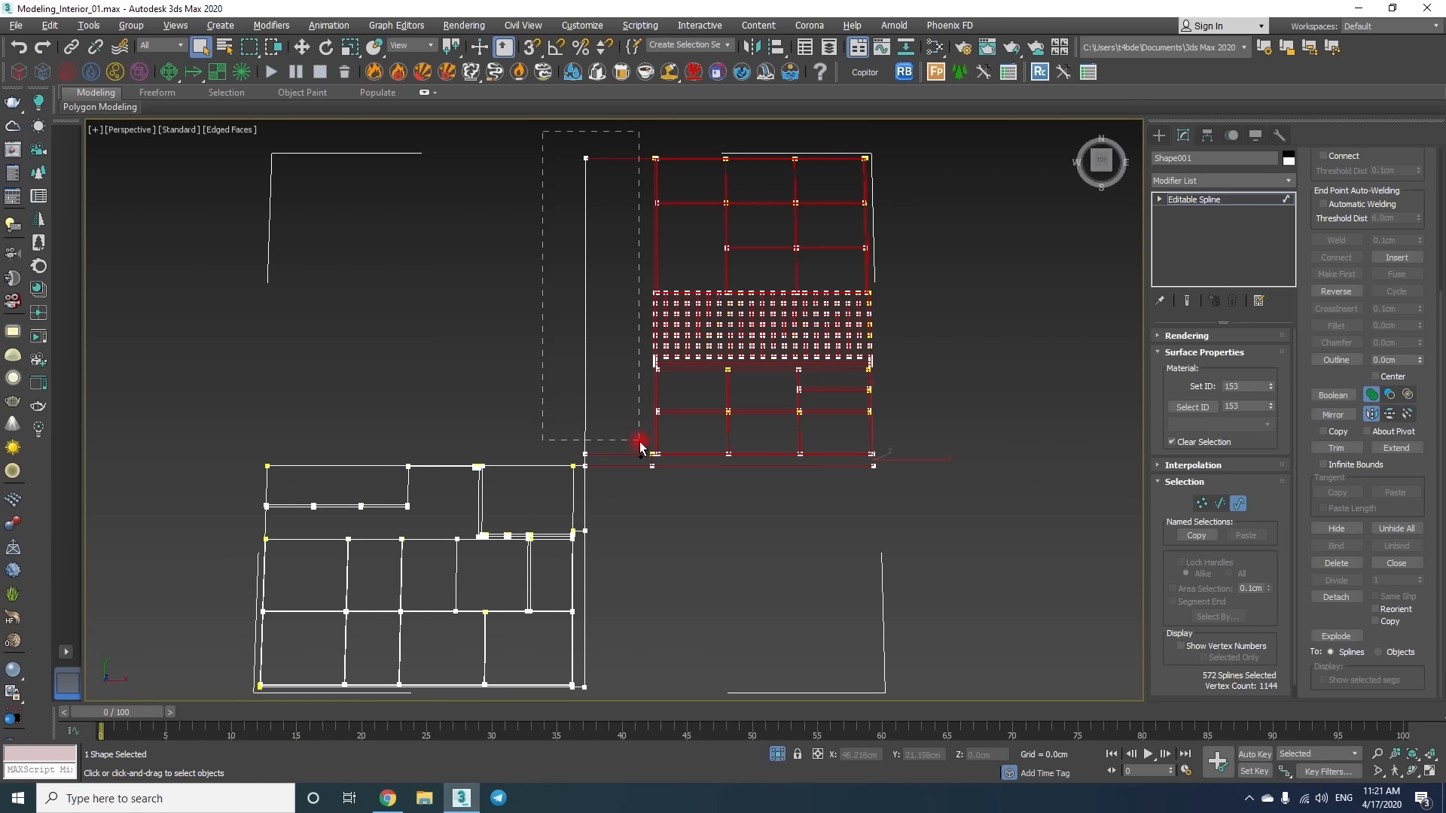
pyautogui.press('Return')
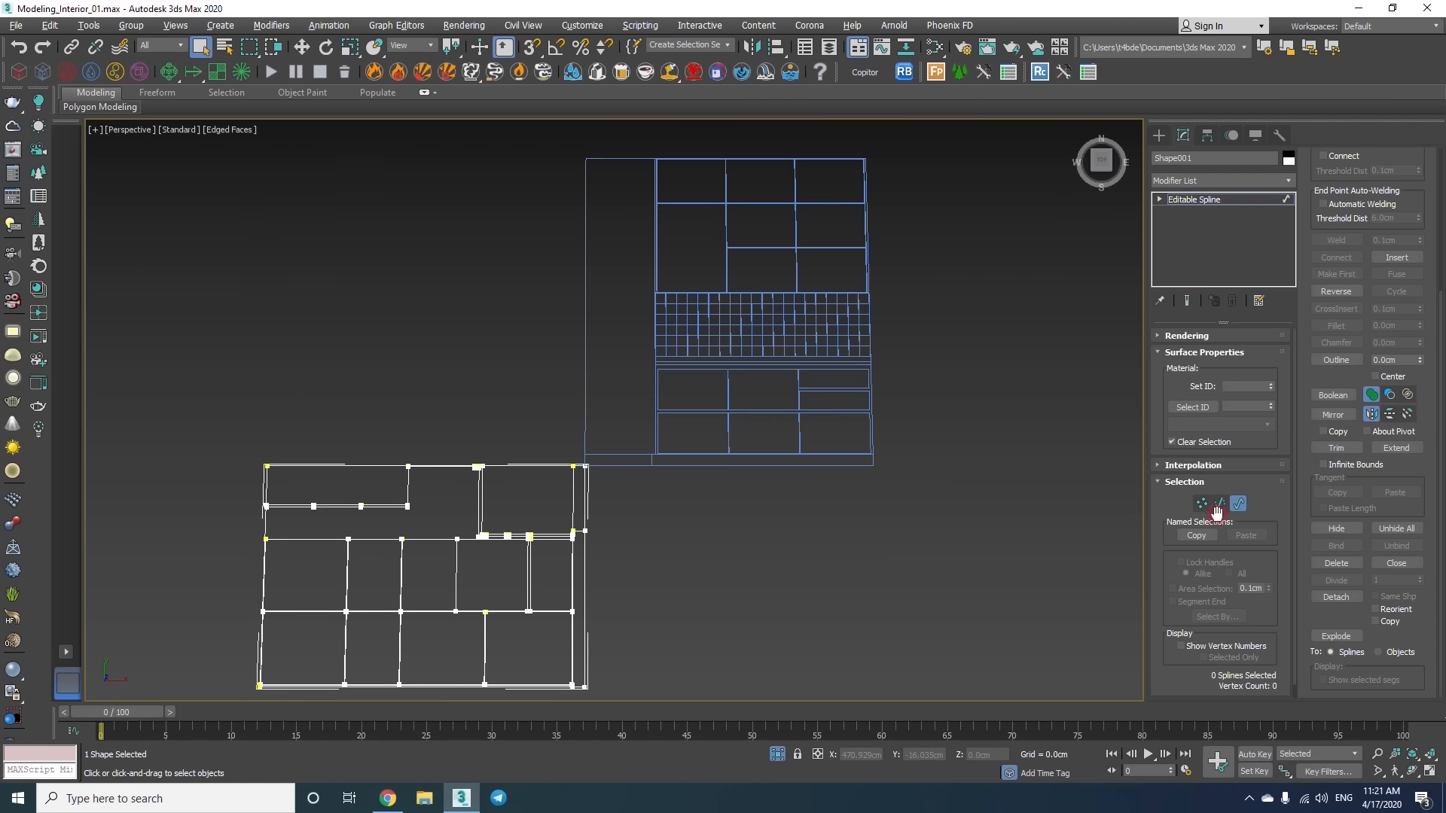
# Snap the lower elevation's pivot to the corner point where the two elevation drawings meet.
pyautogui.click(1207, 135)
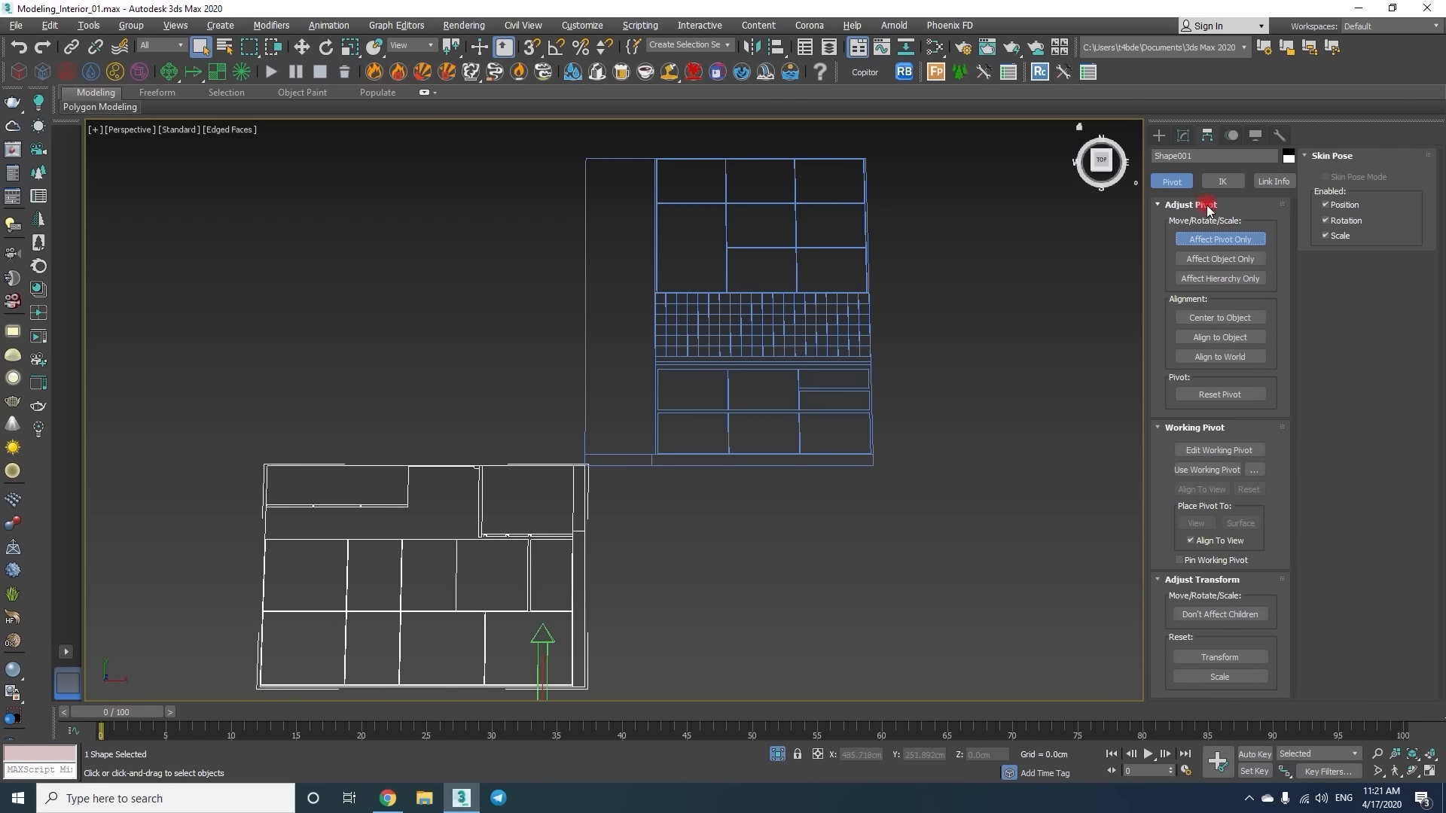
pyautogui.scroll(-3, 688, 288)
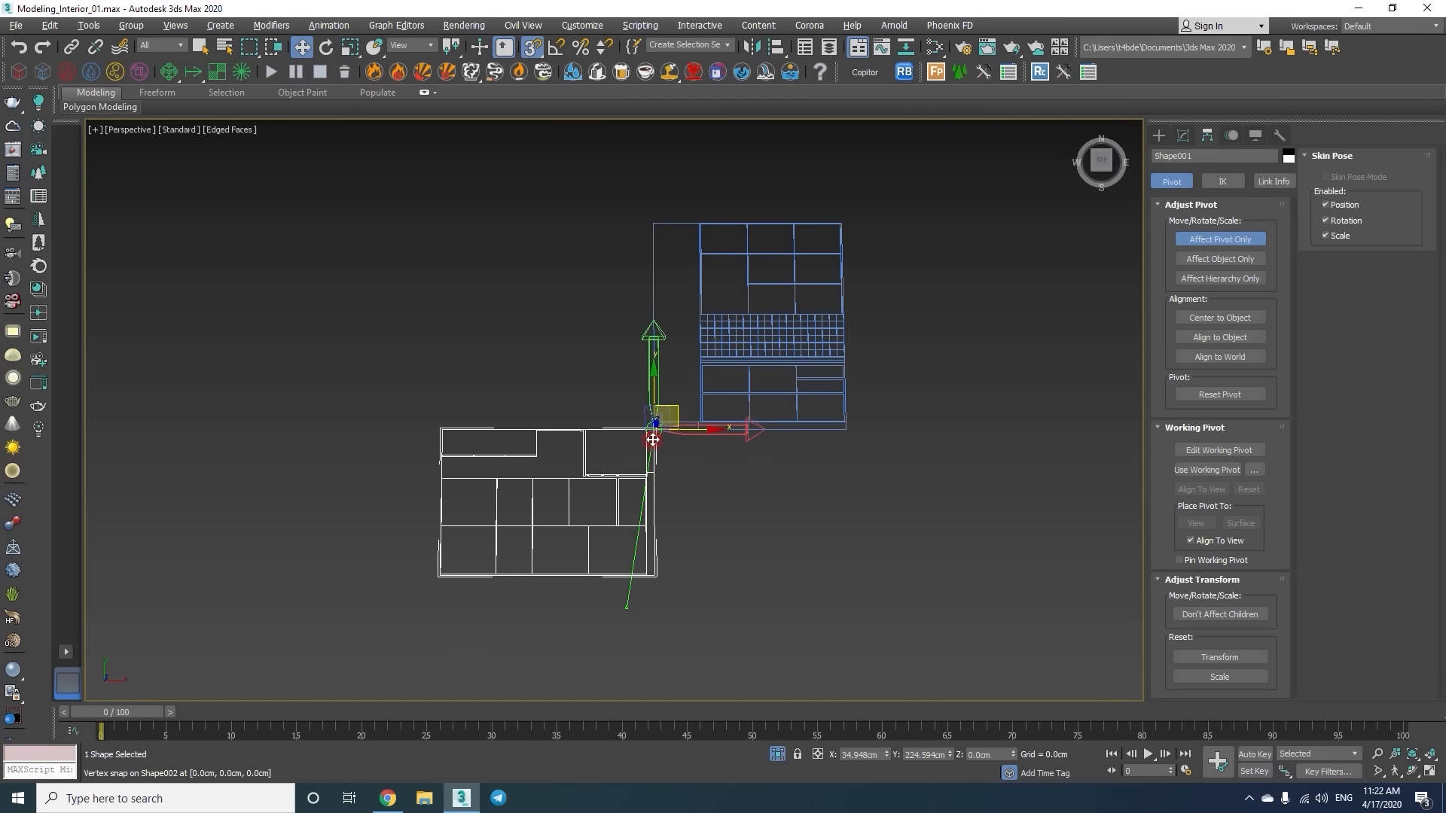
pyautogui.moveTo(653, 444); pyautogui.dragTo(652, 435)
pyautogui.scroll(8, 652, 431)
pyautogui.scroll(-6, 696, 389)
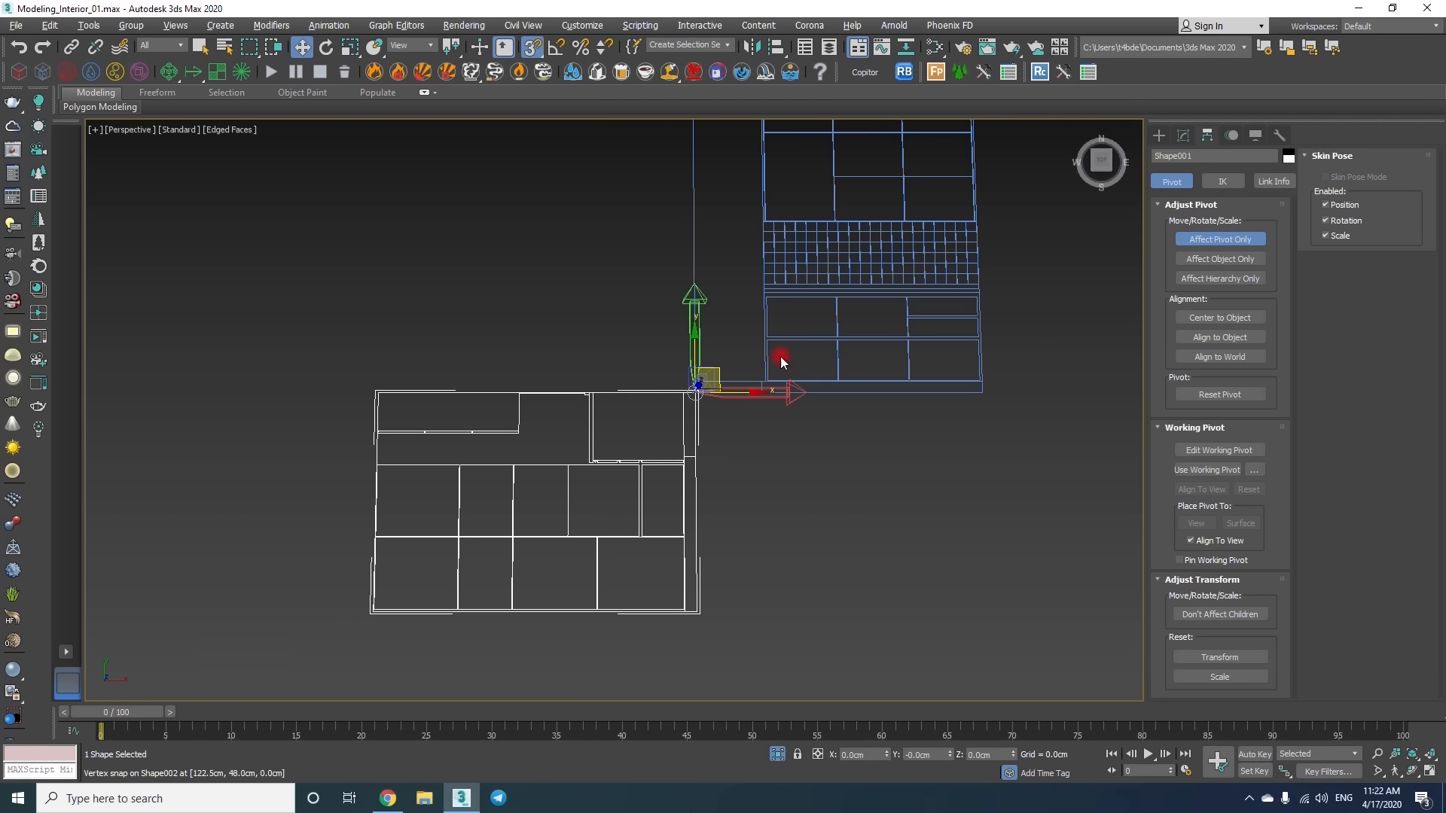
# Finish adjusting the pivots of the two elevations, reselect the lower one and turn angle snapping on.
pyautogui.click(838, 392)
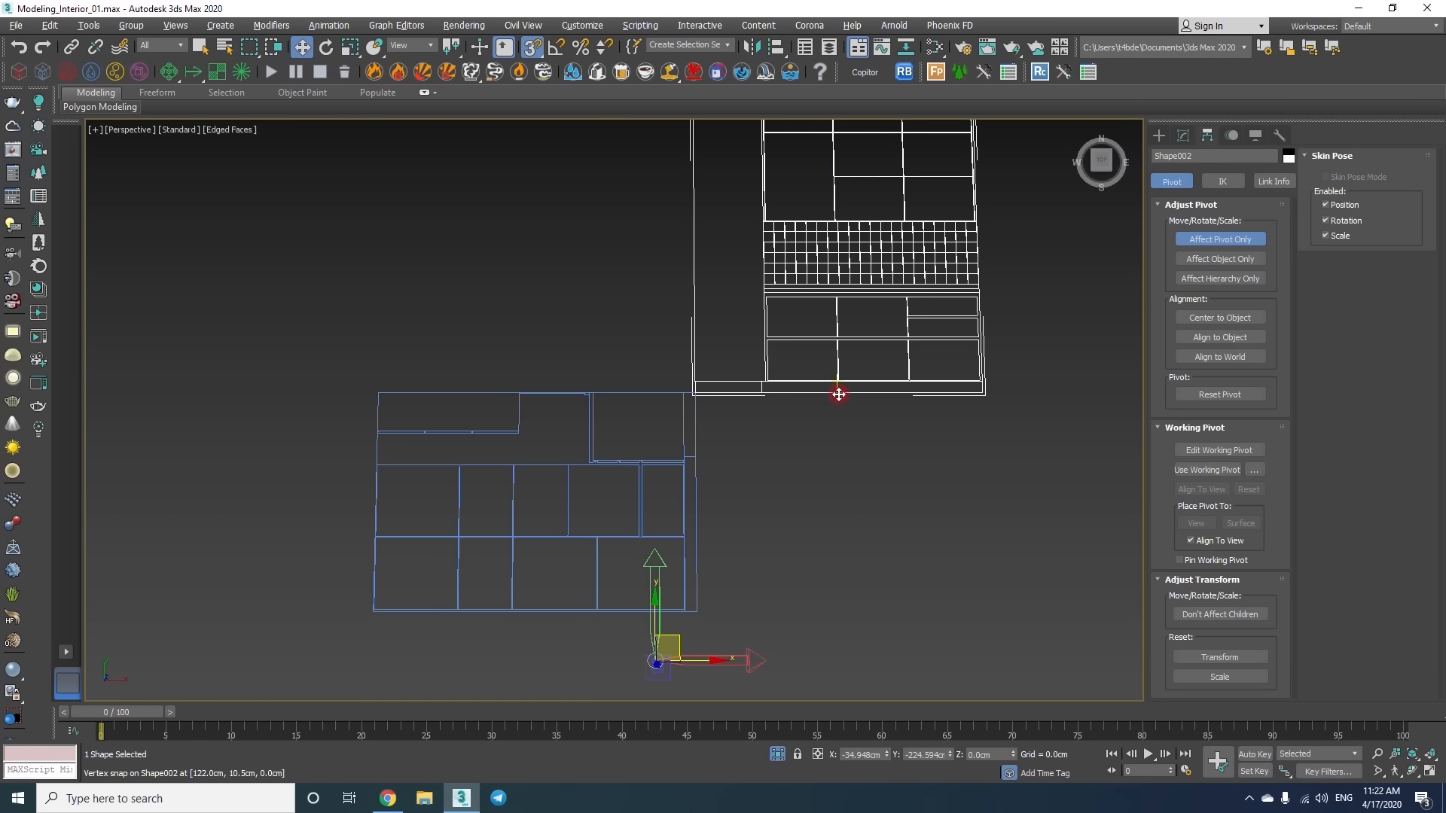
pyautogui.click(695, 455)
pyautogui.press('a')
pyautogui.moveTo(700, 422); pyautogui.dragTo(795, 535, button='middle')
pyautogui.scroll(-6, 790, 482)
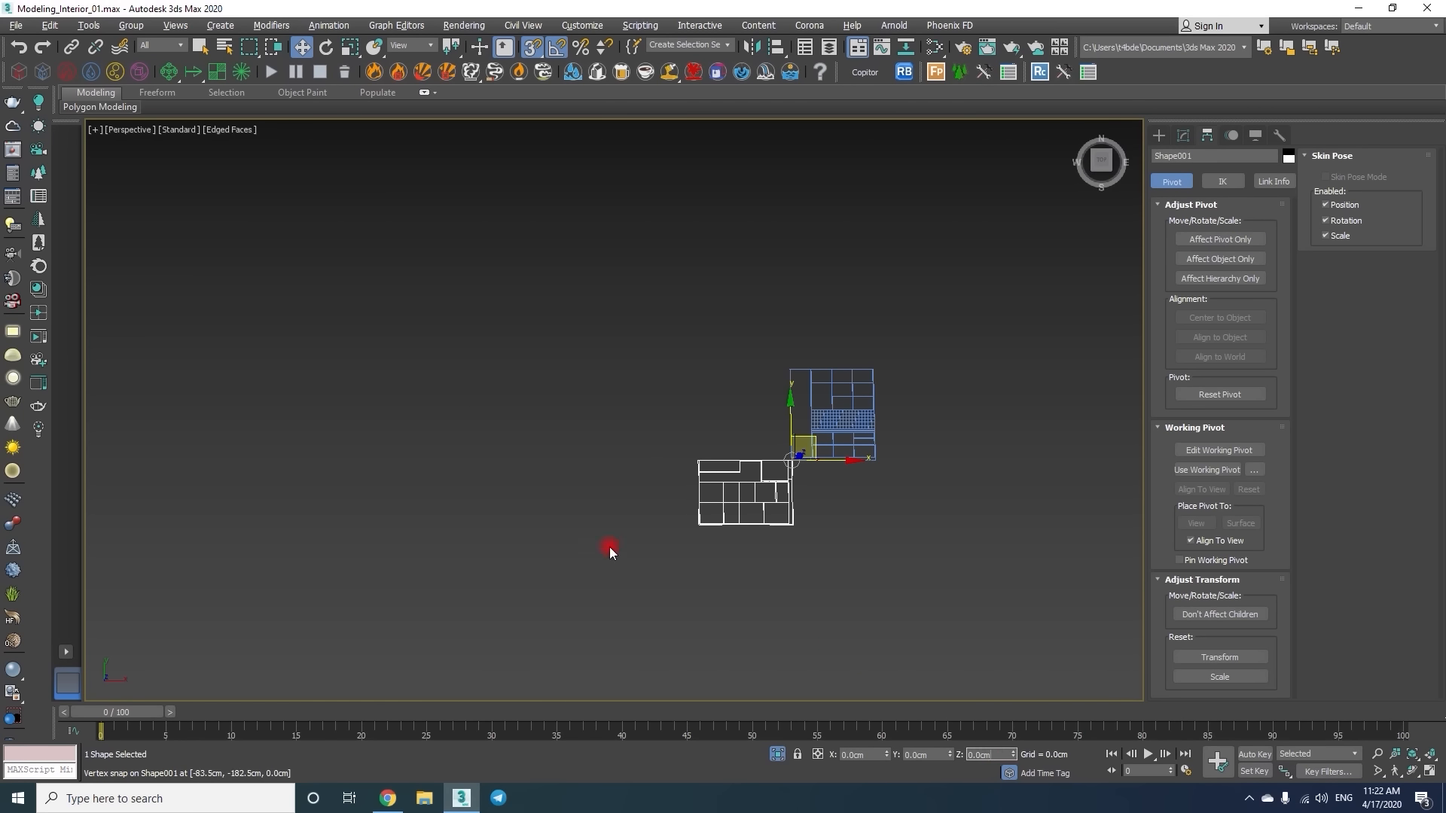
# End the current isolation, select both elevation drawings in the scene and isolate them.
pyautogui.click(776, 755)
pyautogui.scroll(6, 843, 467)
pyautogui.keyDown('alt'); pyautogui.moveTo(723, 448); pyautogui.dragTo(670, 429, button='middle'); pyautogui.keyUp('alt')
pyautogui.click(667, 428)
pyautogui.keyDown('ctrl'); pyautogui.click(535, 423); pyautogui.keyUp('ctrl')
pyautogui.hotkey('alt', 'q')
# Rotate the elevation drawings by 90° so they stand upright and perpendicular to each other at their shared corner.
pyautogui.scroll(1, 744, 416)
pyautogui.click(745, 417)
pyautogui.keyDown('alt'); pyautogui.moveTo(788, 479); pyautogui.dragTo(558, 286, button='middle'); pyautogui.keyUp('alt')
pyautogui.press('e')
pyautogui.moveTo(558, 286); pyautogui.dragTo(499, 330)
pyautogui.click(466, 353)
pyautogui.moveTo(584, 273); pyautogui.dragTo(619, 334)
pyautogui.keyDown('alt'); pyautogui.moveTo(624, 397); pyautogui.dragTo(675, 423, button='middle'); pyautogui.keyUp('alt')
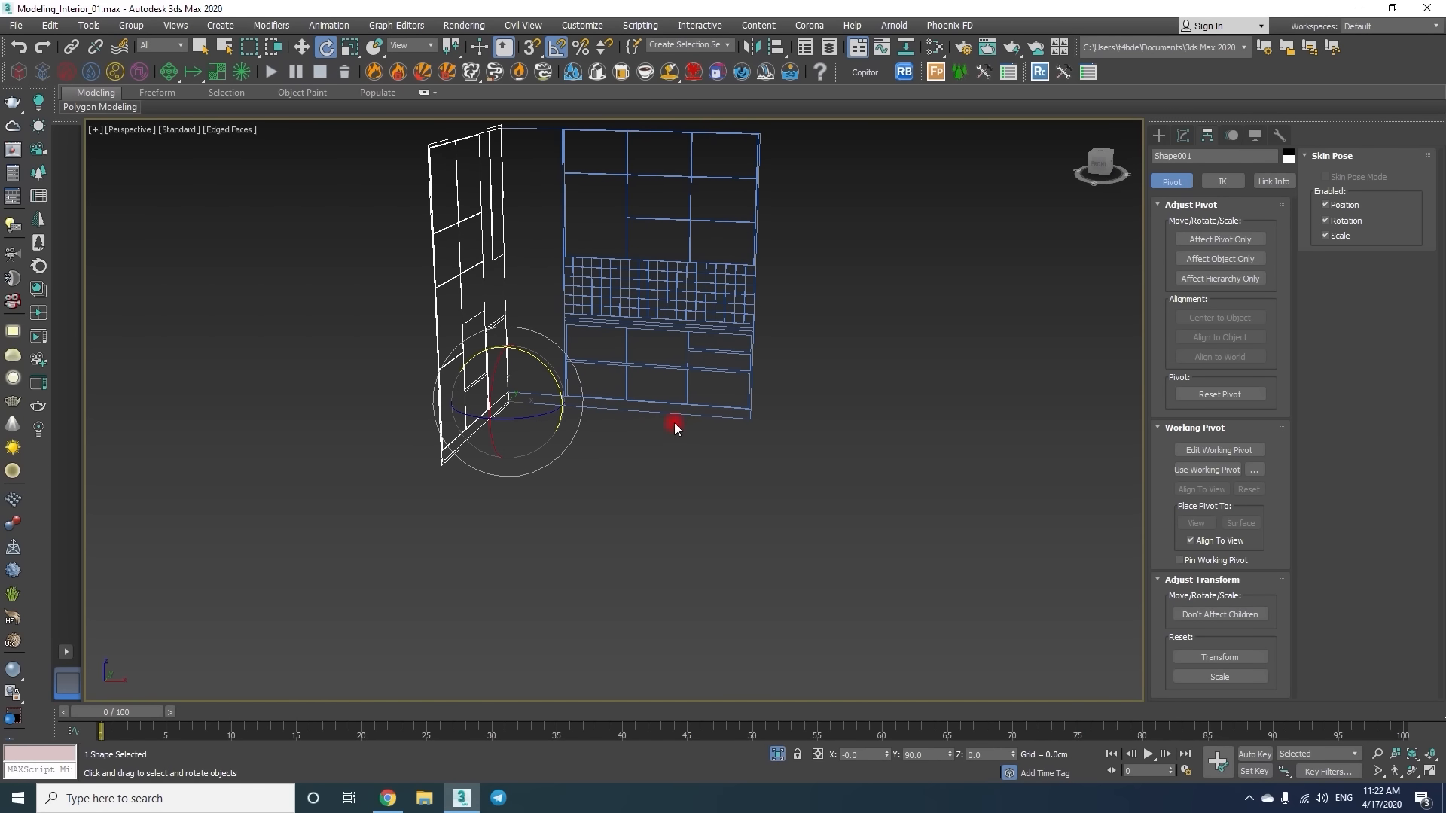
# Draw a snapped box over the cabinet's plinth strip in the front view, 188 cm wide, 10 cm long and about 35 cm high.
pyautogui.press('f')
pyautogui.scroll(-2, 613, 410)
pyautogui.moveTo(894, 241); pyautogui.dragTo(661, 349, button='middle')
pyautogui.click(917, 366)
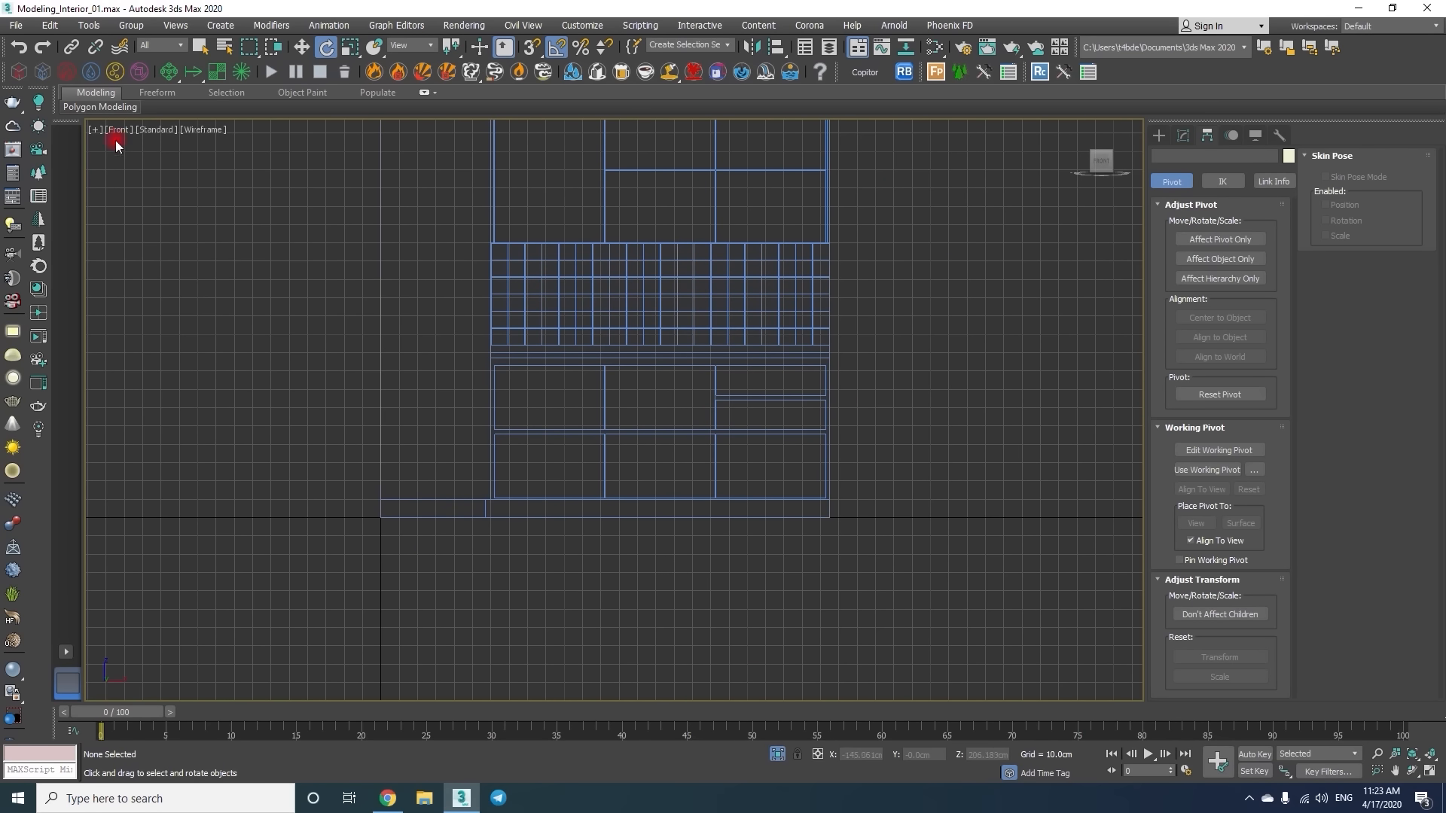
pyautogui.click(1158, 135)
pyautogui.click(1190, 225)
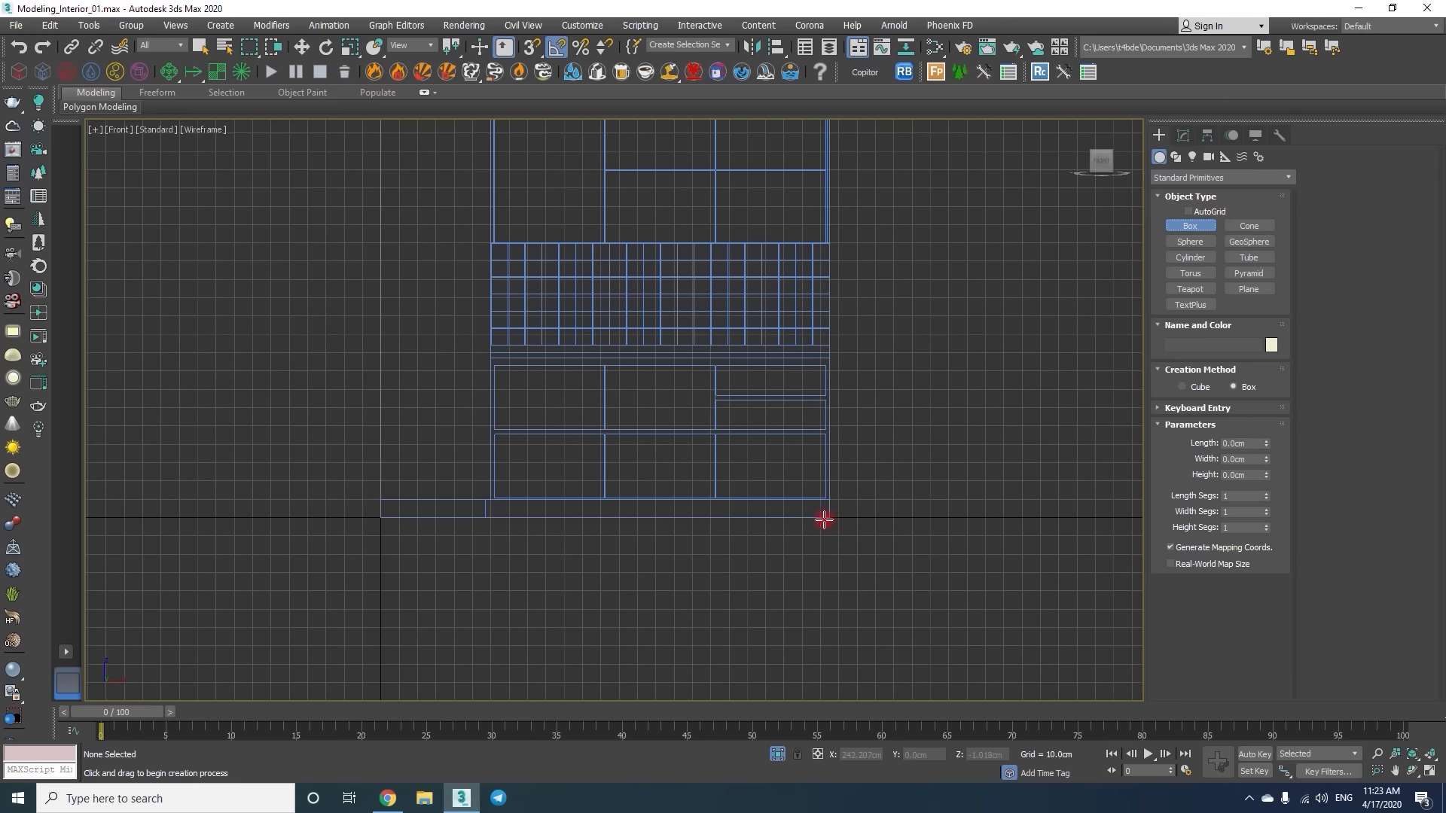
pyautogui.scroll(4, 824, 519)
pyautogui.moveTo(511, 462); pyautogui.dragTo(458, 475)
pyautogui.scroll(-2, 482, 468)
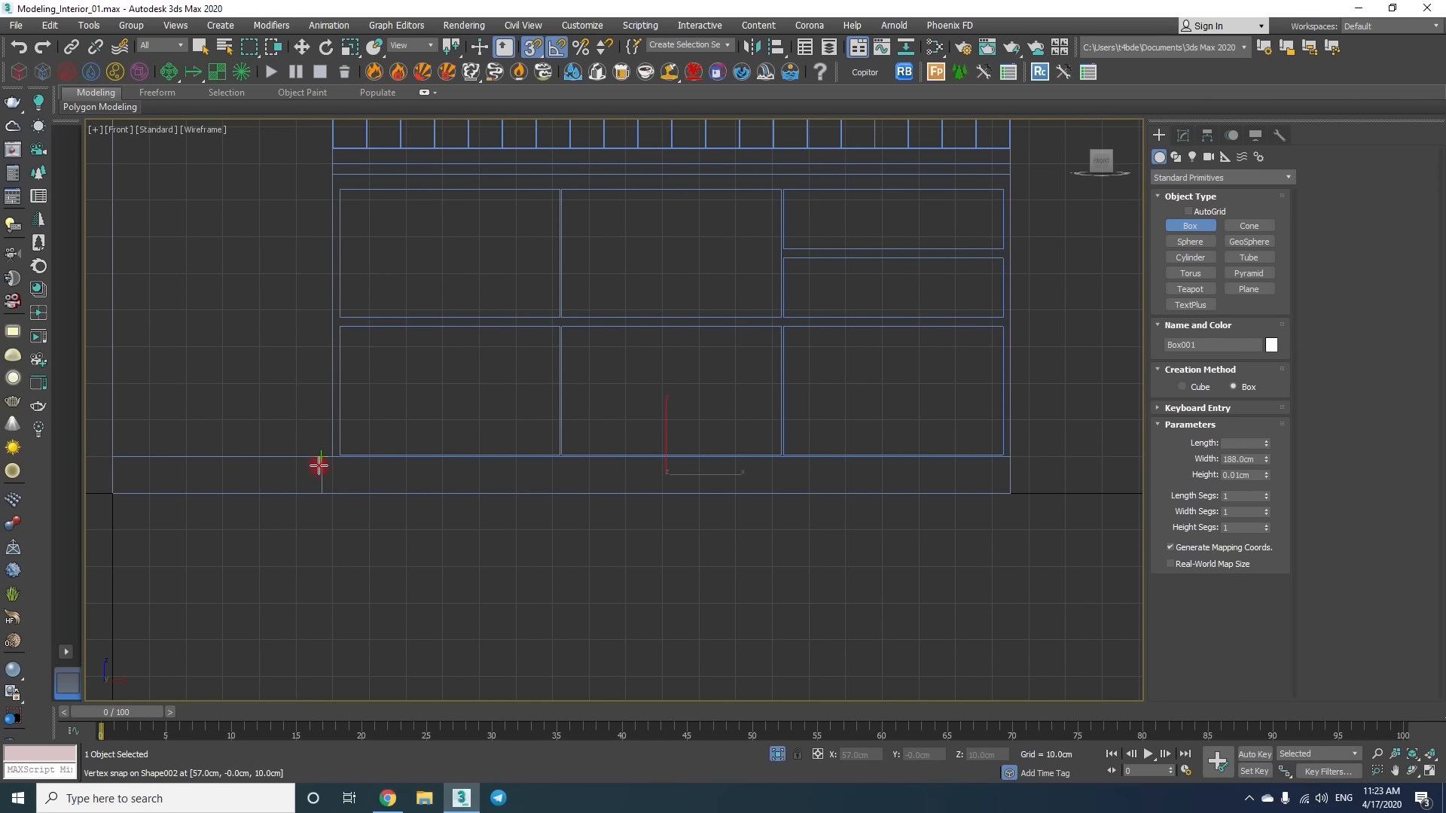
pyautogui.moveTo(785, 434); pyautogui.dragTo(743, 462, button='middle')
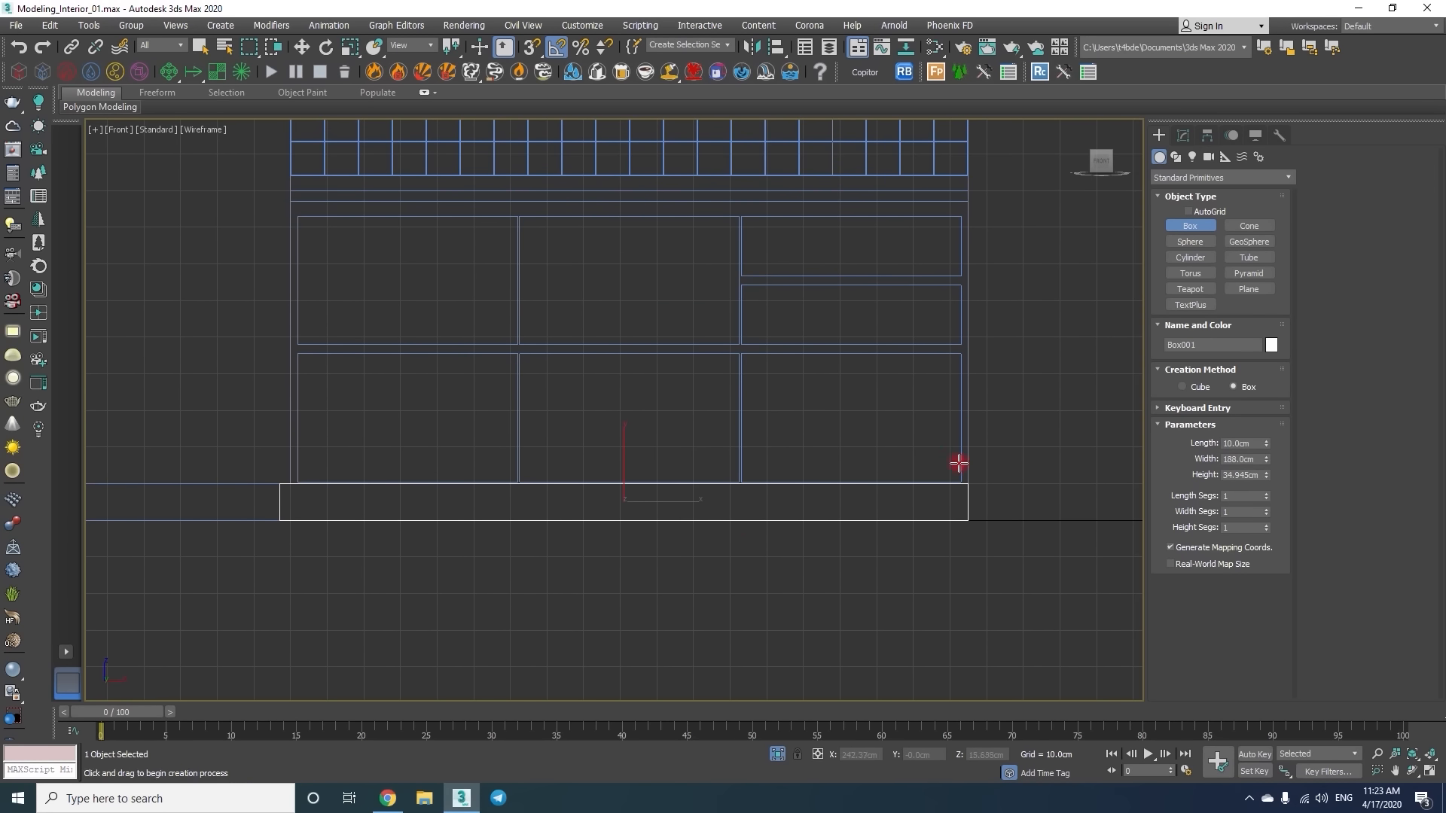
# Convert the plinth box to an editable poly and snap its front vertices to the plinth depth in the right-side elevation.
pyautogui.press('v')
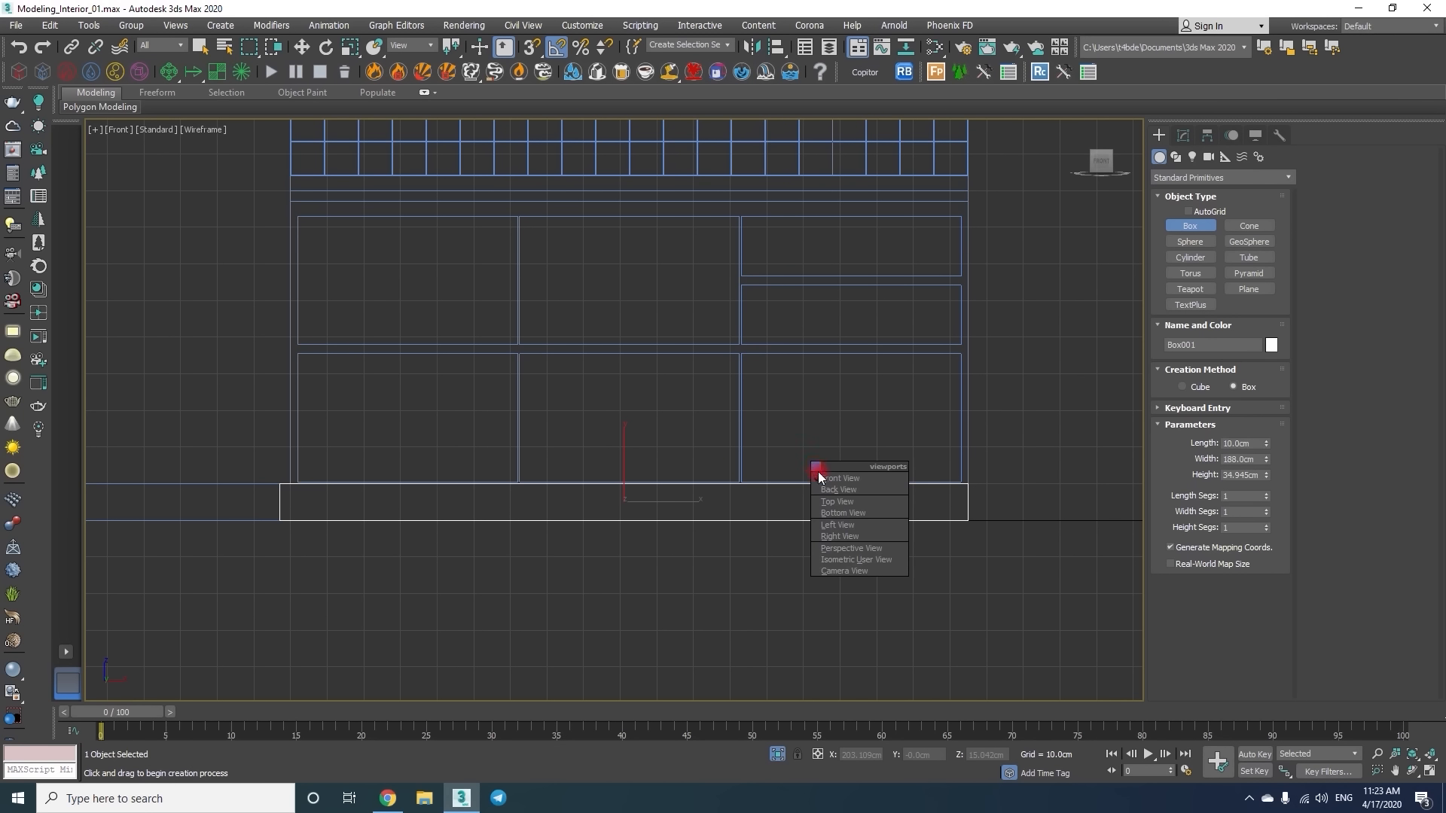
pyautogui.click(840, 536)
pyautogui.scroll(-3, 765, 429)
pyautogui.press('e')
pyautogui.rightClick(875, 439)
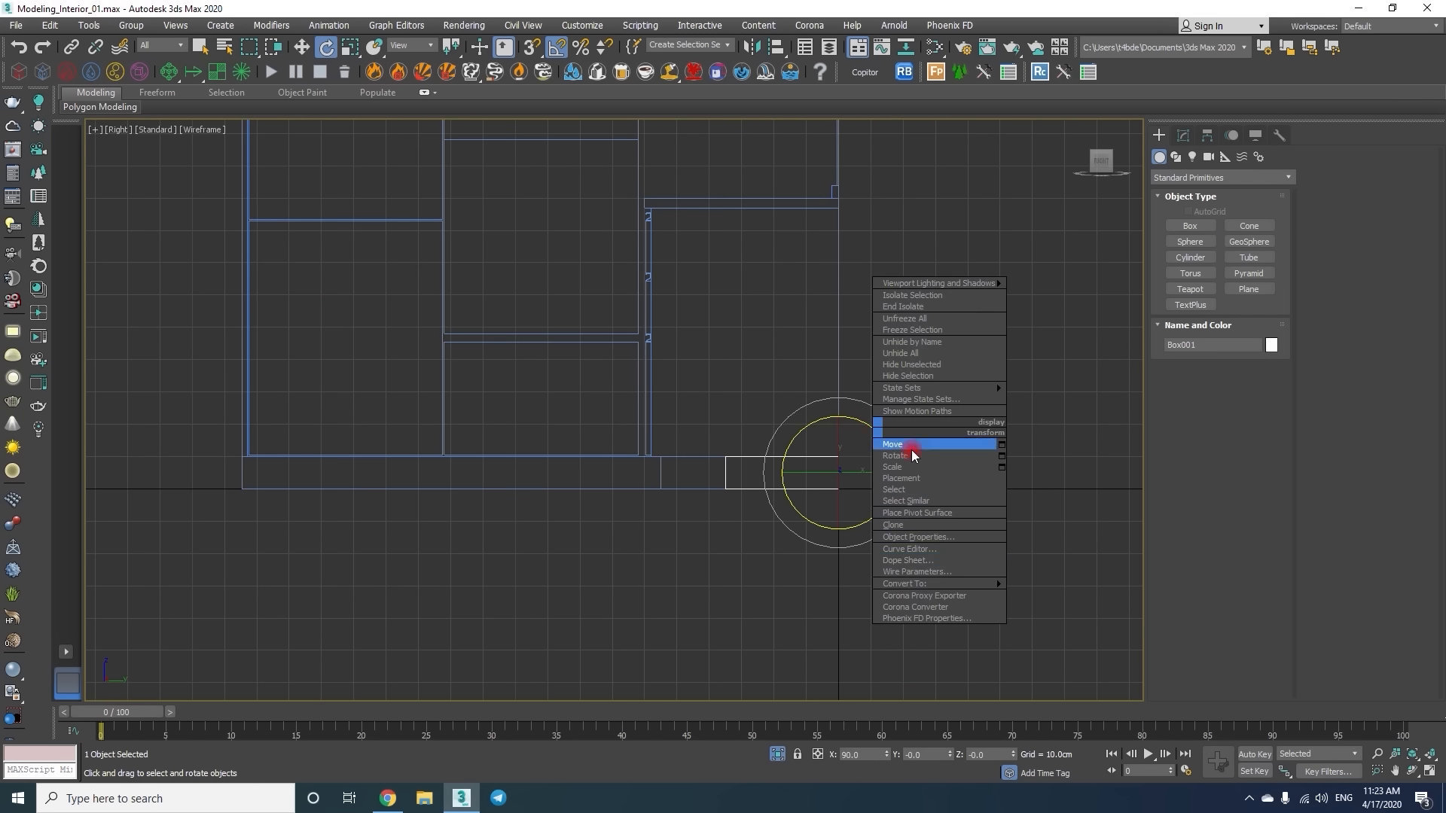
pyautogui.click(1051, 594)
pyautogui.press('1')
pyautogui.moveTo(759, 528); pyautogui.dragTo(699, 435)
pyautogui.press('w')
pyautogui.press('s')
pyautogui.press('1')
pyautogui.moveTo(679, 348); pyautogui.dragTo(661, 408, button='middle')
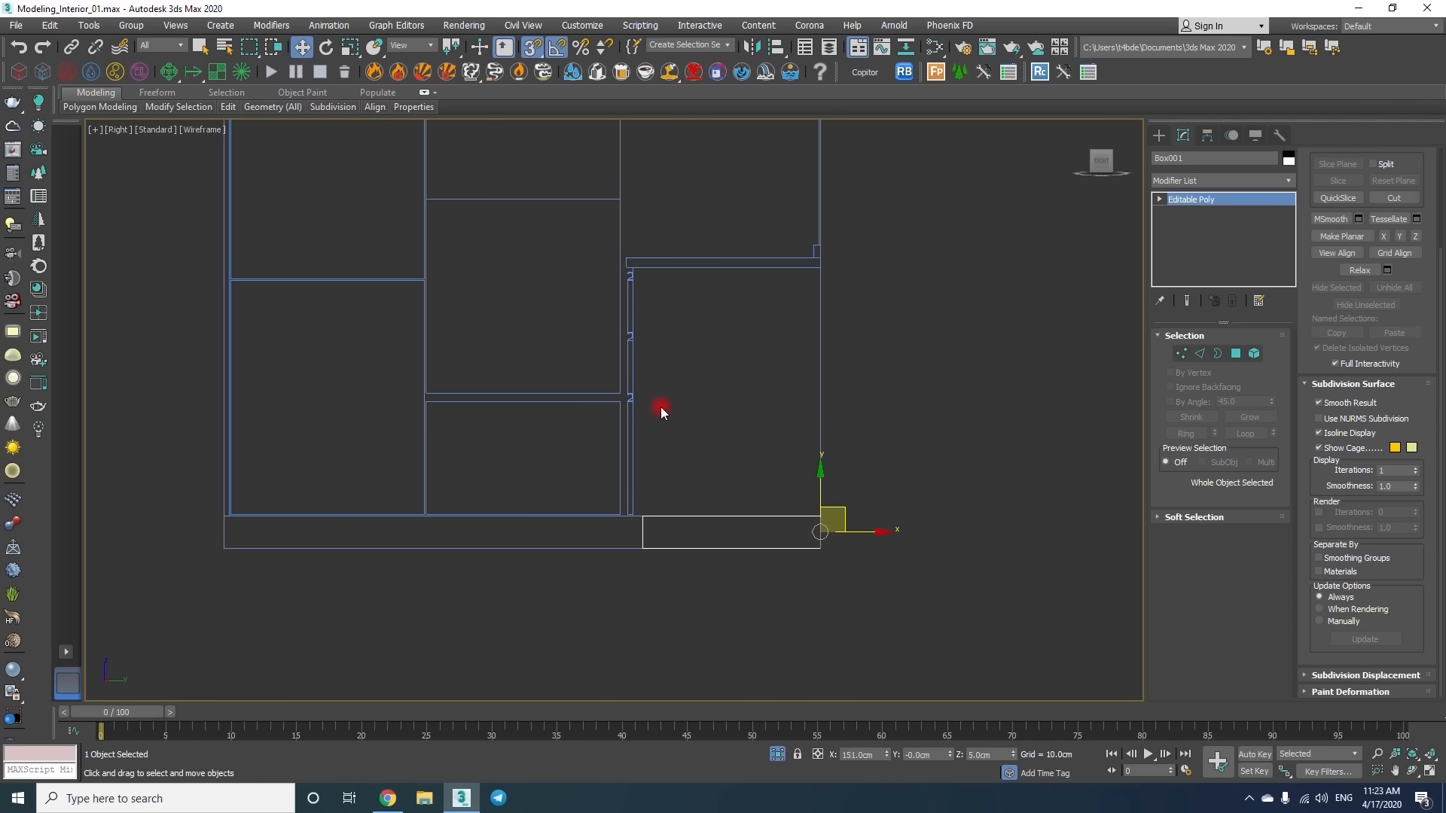
# Draw a box for the lower cabinet body, convert it to an editable poly and snap its end vertices to the cabinet edge.
pyautogui.click(1164, 139)
pyautogui.click(1189, 226)
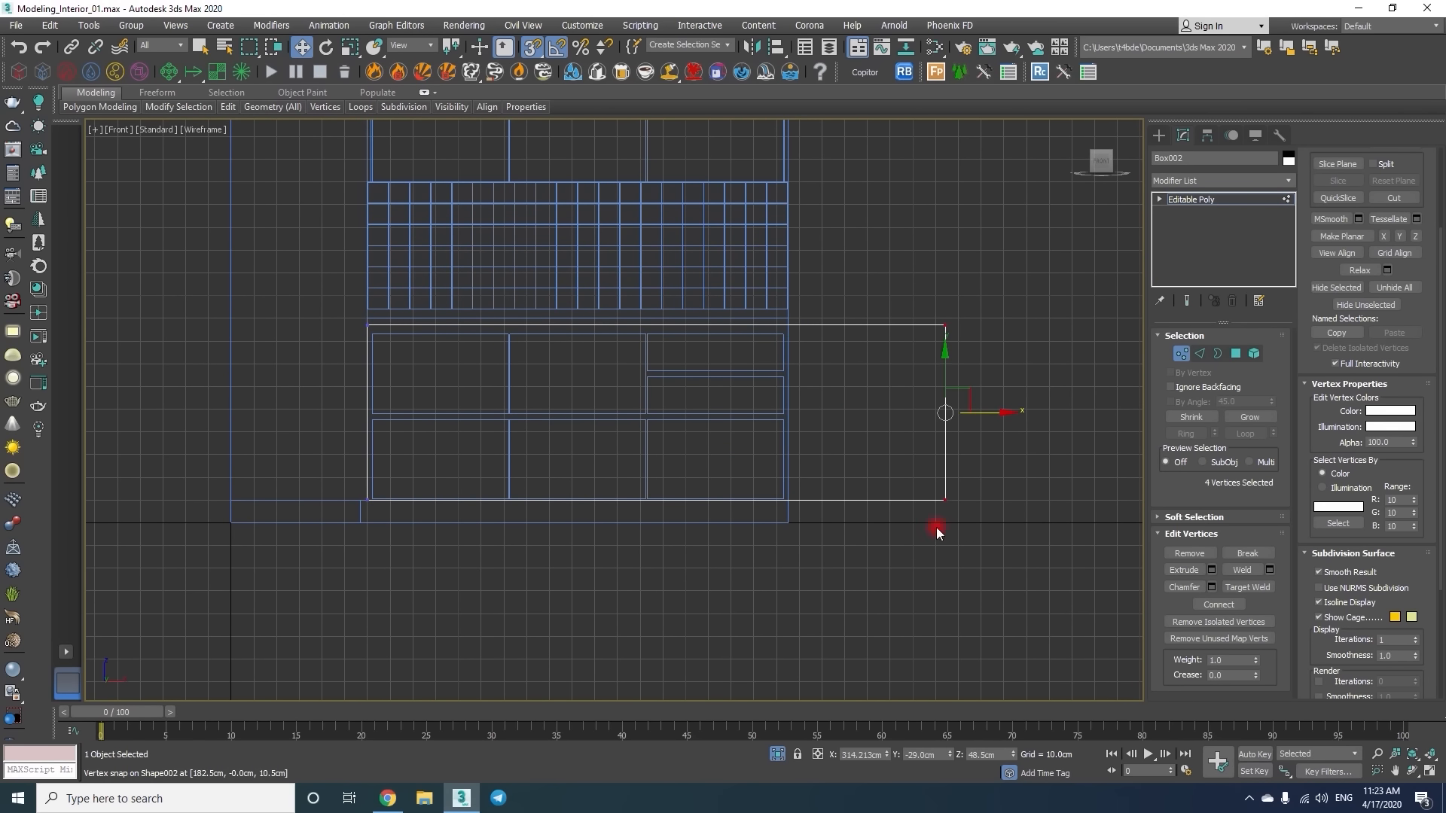
pyautogui.moveTo(791, 515); pyautogui.dragTo(790, 517)
pyautogui.press('1')
pyautogui.moveTo(801, 438); pyautogui.dragTo(743, 485, button='middle')
pyautogui.press('p')
pyautogui.keyDown('alt'); pyautogui.moveTo(730, 422); pyautogui.dragTo(634, 441, button='middle'); pyautogui.keyUp('alt')
pyautogui.press('F3')
pyautogui.press('F3')
# Draw a snapped box over the countertop strip in the front view, 185 cm wide, 3 cm long and about 34 cm high.
pyautogui.press('f')
pyautogui.scroll(-2, 510, 439)
pyautogui.click(1158, 134)
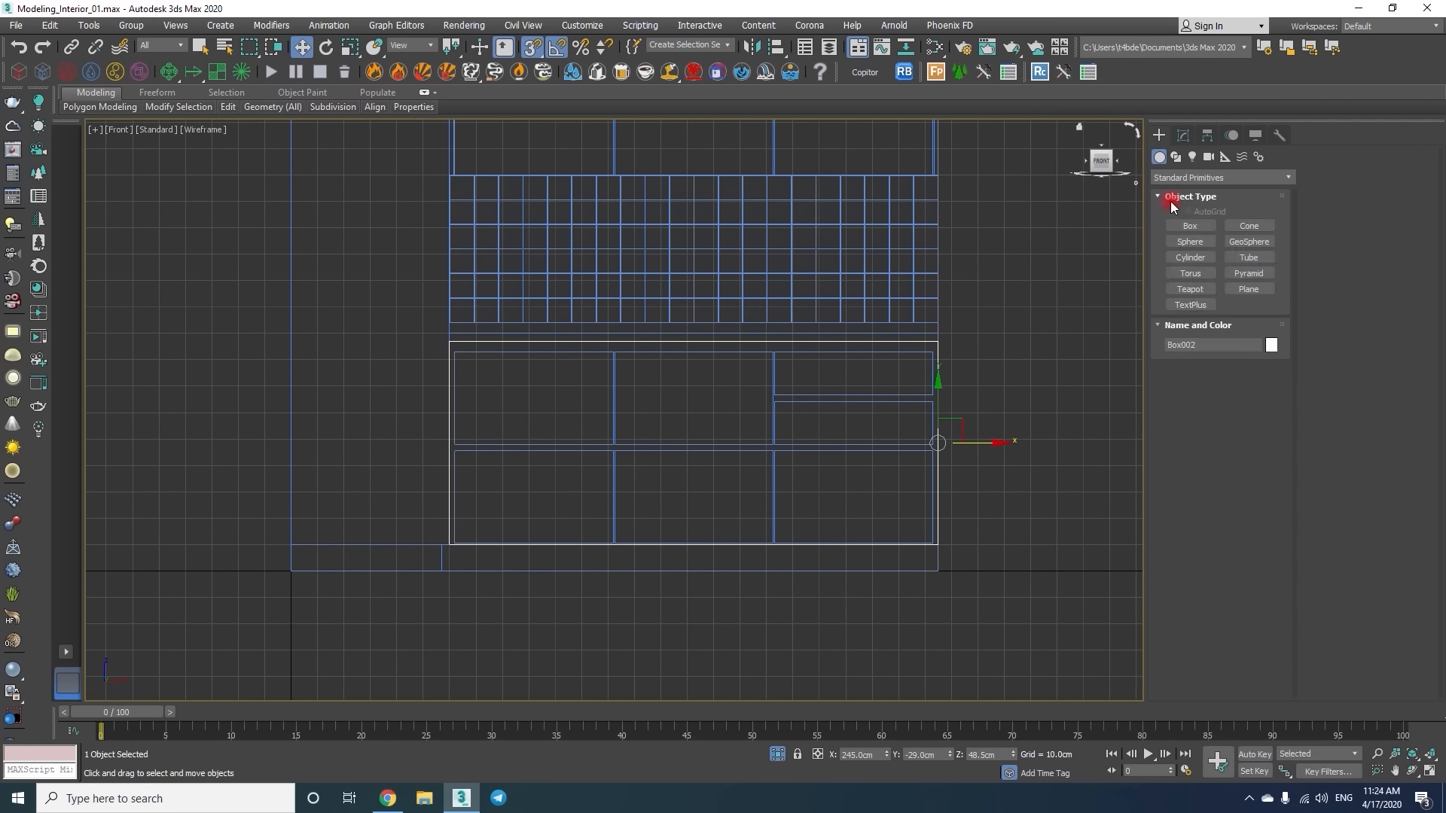
pyautogui.click(1189, 225)
pyautogui.moveTo(935, 333); pyautogui.dragTo(450, 341)
pyautogui.click(412, 251)
# Convert the countertop box to an editable poly and snap its front vertices to the countertop depth in the right-side elevation.
pyautogui.press('v')
pyautogui.click(439, 323)
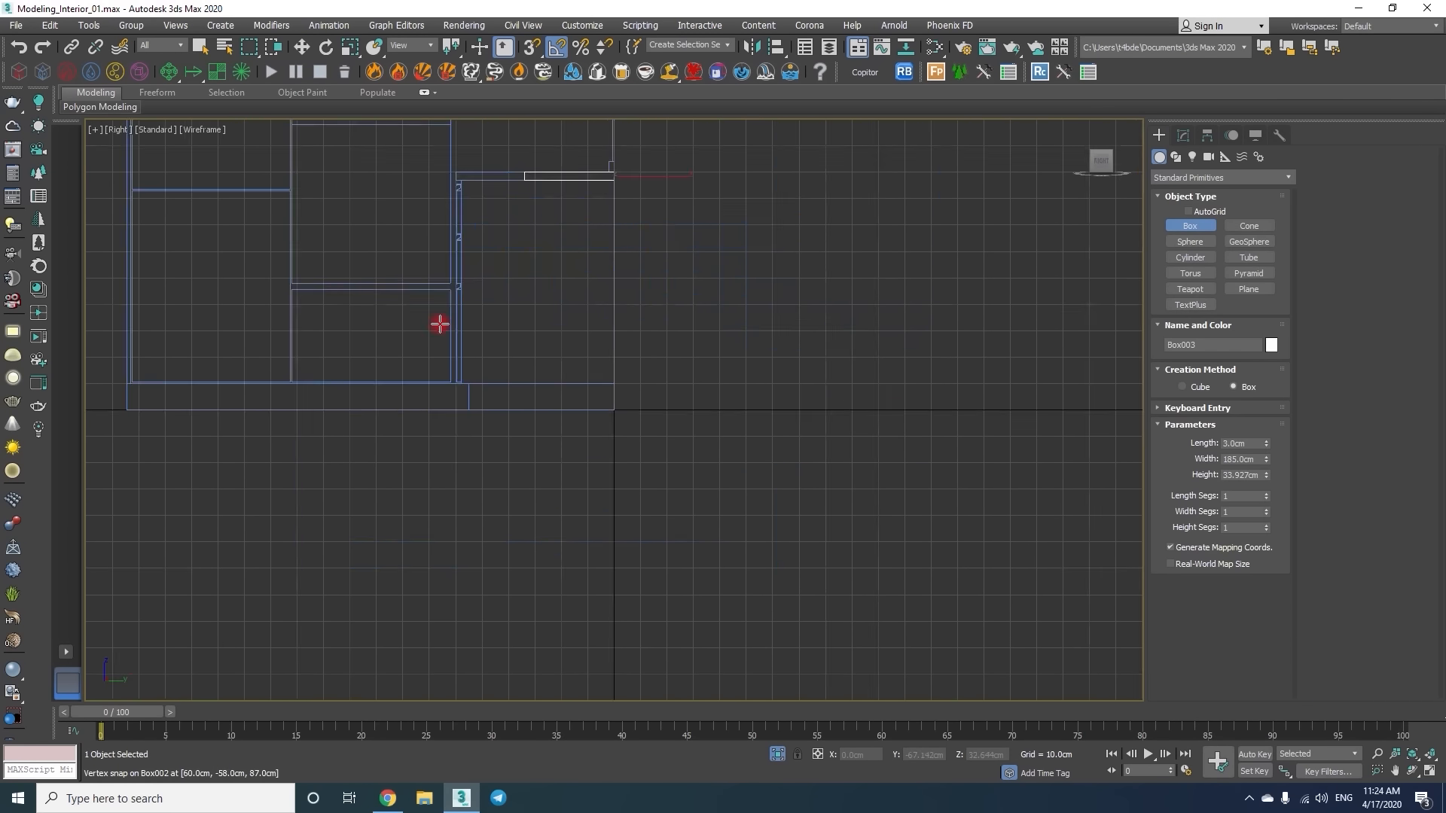
pyautogui.moveTo(565, 158); pyautogui.dragTo(601, 322, button='middle')
pyautogui.scroll(4, 601, 322)
pyautogui.press('w')
pyautogui.press('s')
pyautogui.rightClick(723, 377)
pyautogui.click(912, 559)
pyautogui.press('s')
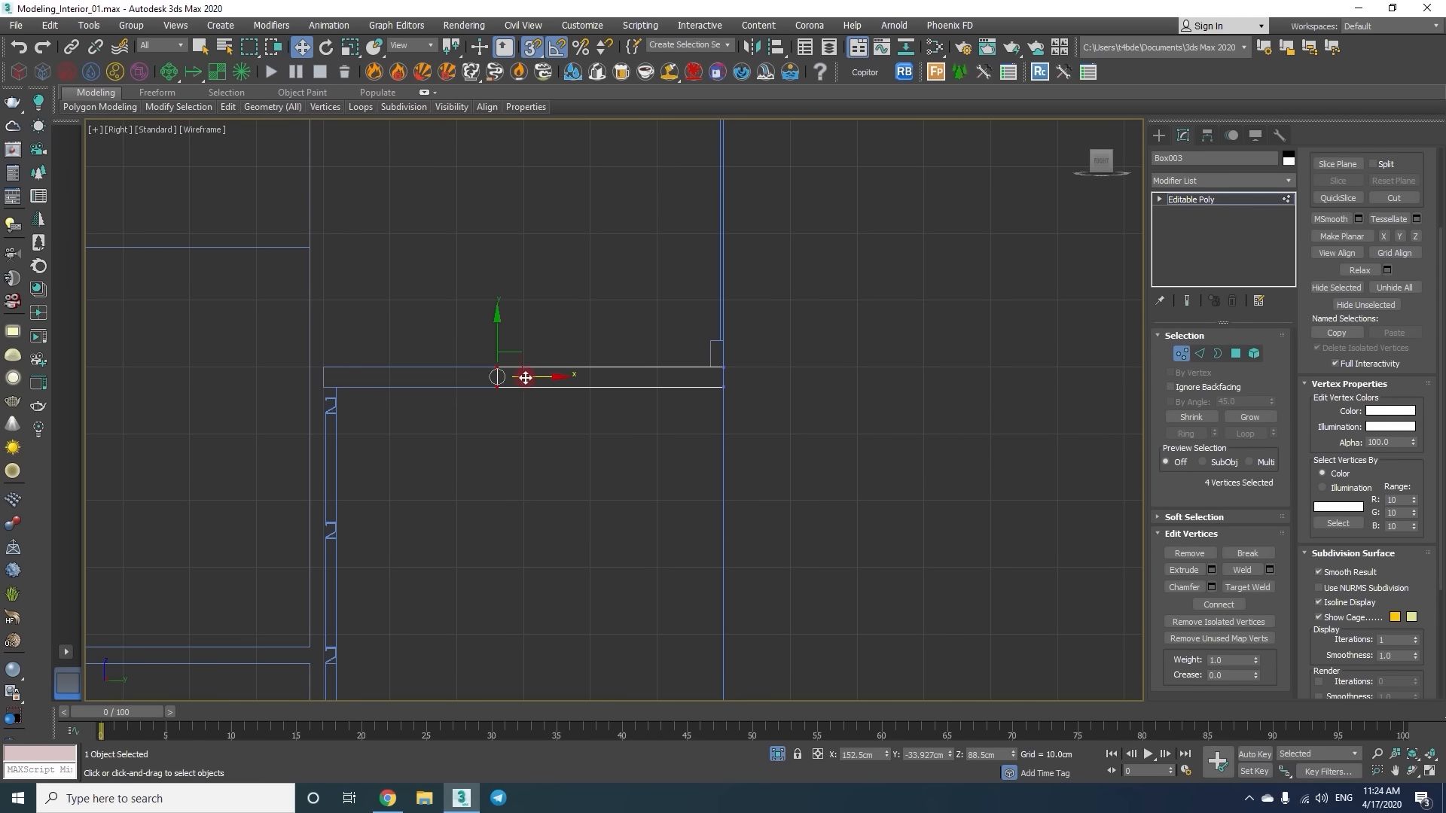
# Draw a box over the small upstand behind the countertop in the right view, 4 cm long, 2 cm wide and about 15 cm high.
pyautogui.click(1158, 135)
pyautogui.click(1190, 226)
pyautogui.moveTo(723, 367); pyautogui.dragTo(711, 341)
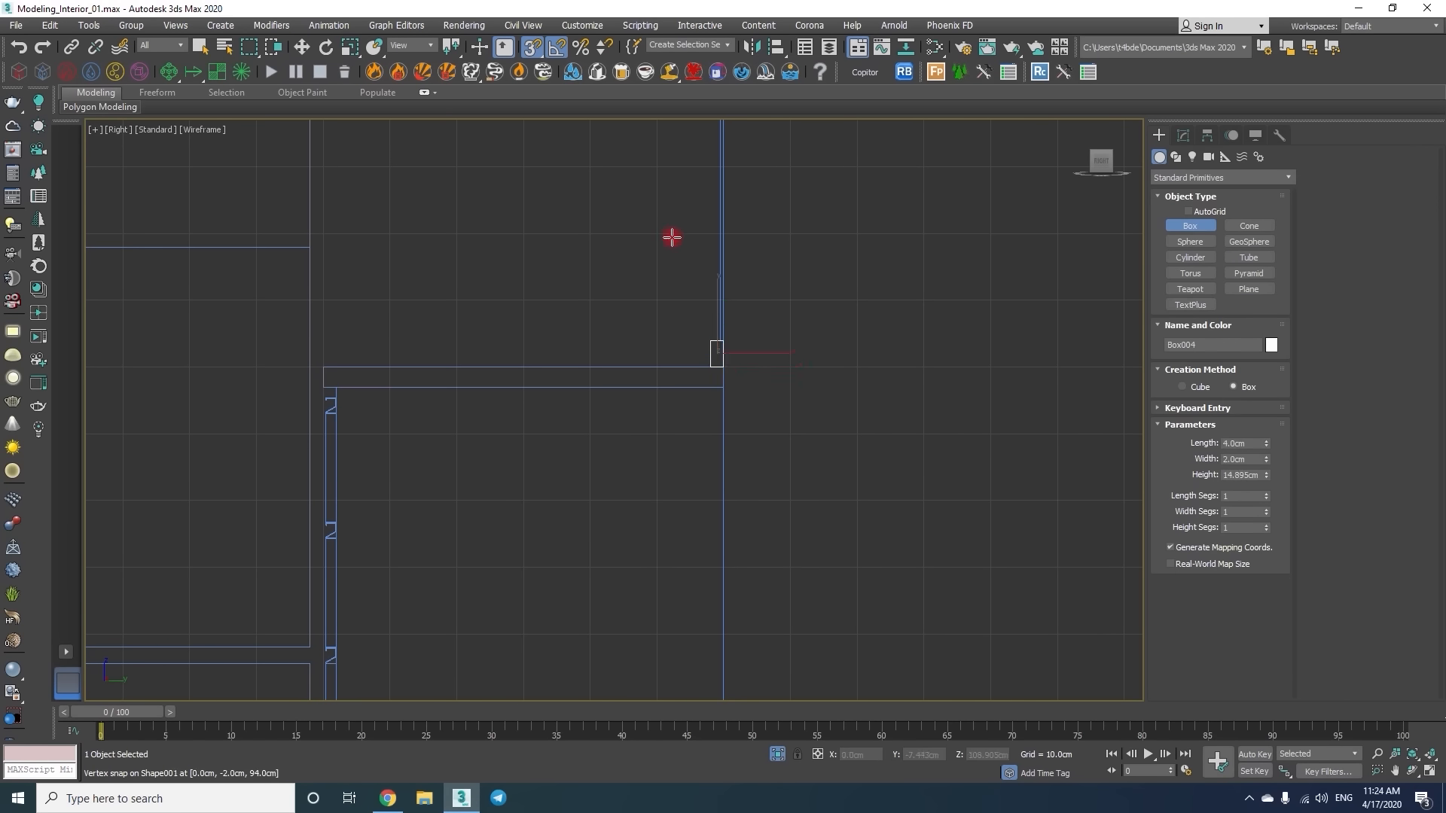
pyautogui.click(671, 233)
pyautogui.press('w')
pyautogui.press('s')
# Move the upstand to the cabinet's left end in the front view, convert it to an editable poly and stretch it along the countertop.
pyautogui.press('f')
pyautogui.scroll(3, 728, 336)
pyautogui.scroll(-5, 729, 338)
pyautogui.moveTo(719, 343); pyautogui.dragTo(981, 360, button='middle')
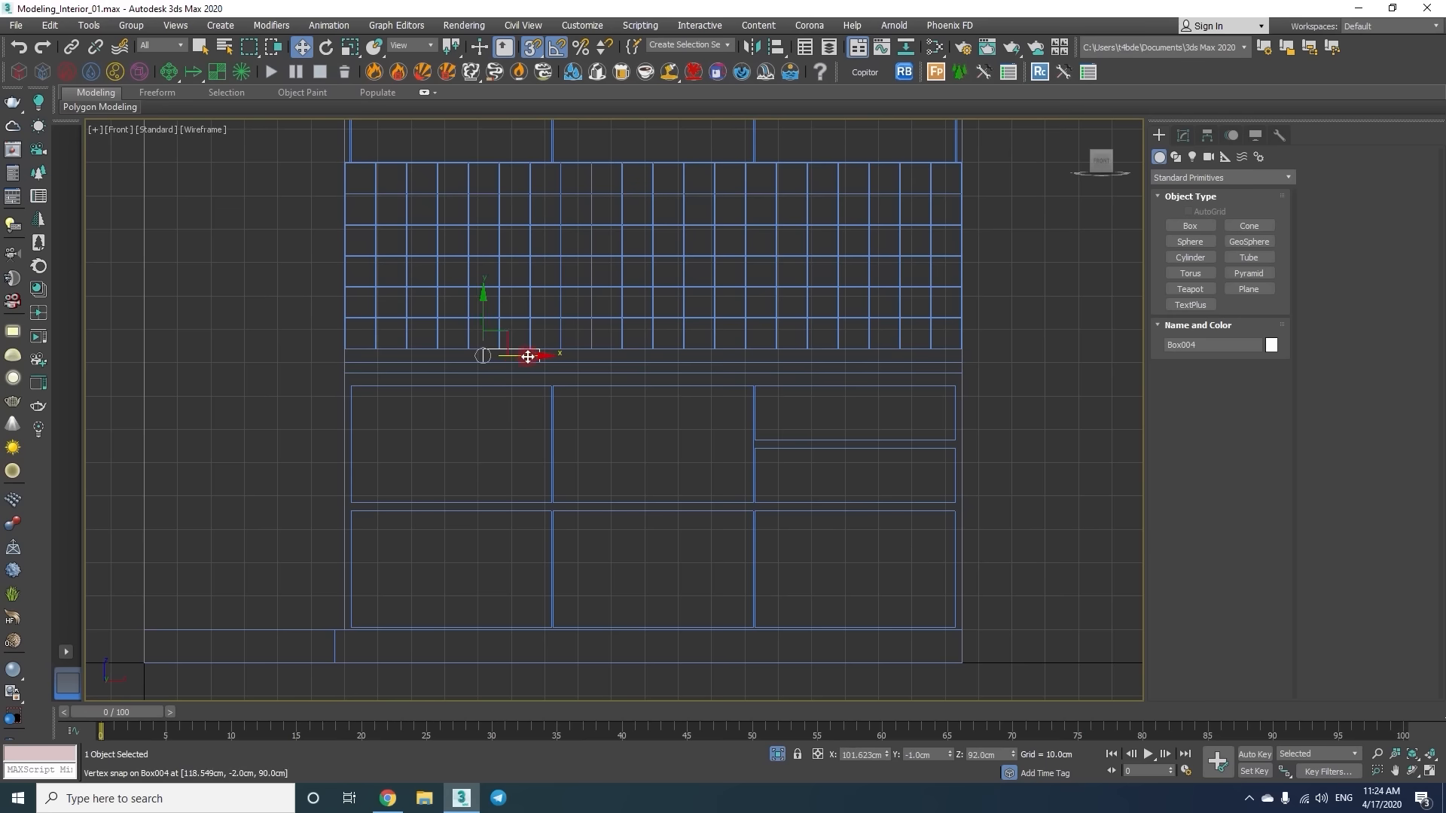
pyautogui.moveTo(528, 356); pyautogui.dragTo(389, 355)
pyautogui.rightClick(527, 303)
pyautogui.click(710, 470)
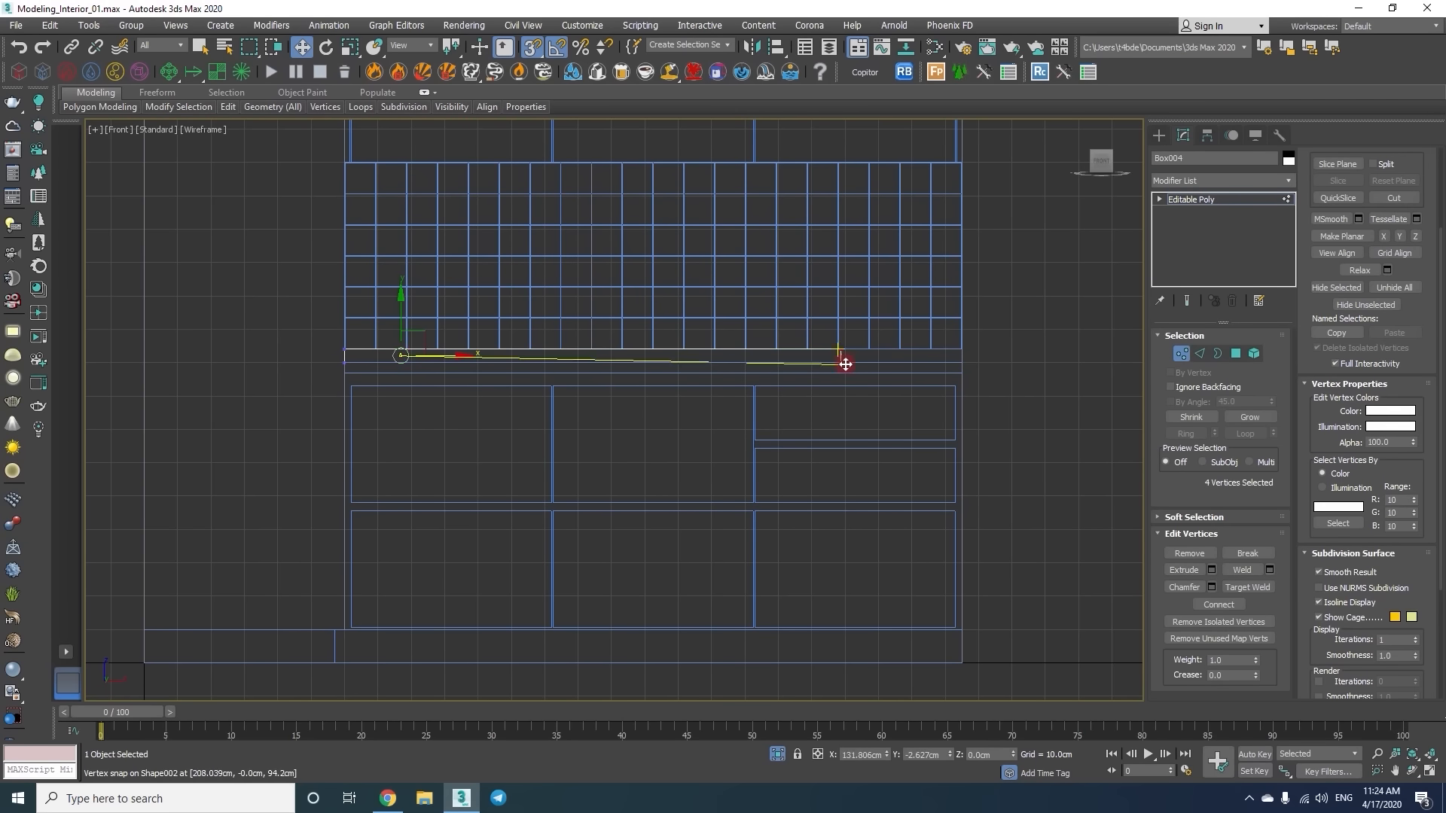
# Draw a thin snapped box over the right side panel of the upper cabinet in the front view.
pyautogui.scroll(-3, 790, 341)
pyautogui.scroll(3, 791, 341)
pyautogui.moveTo(790, 341); pyautogui.dragTo(835, 487, button='middle')
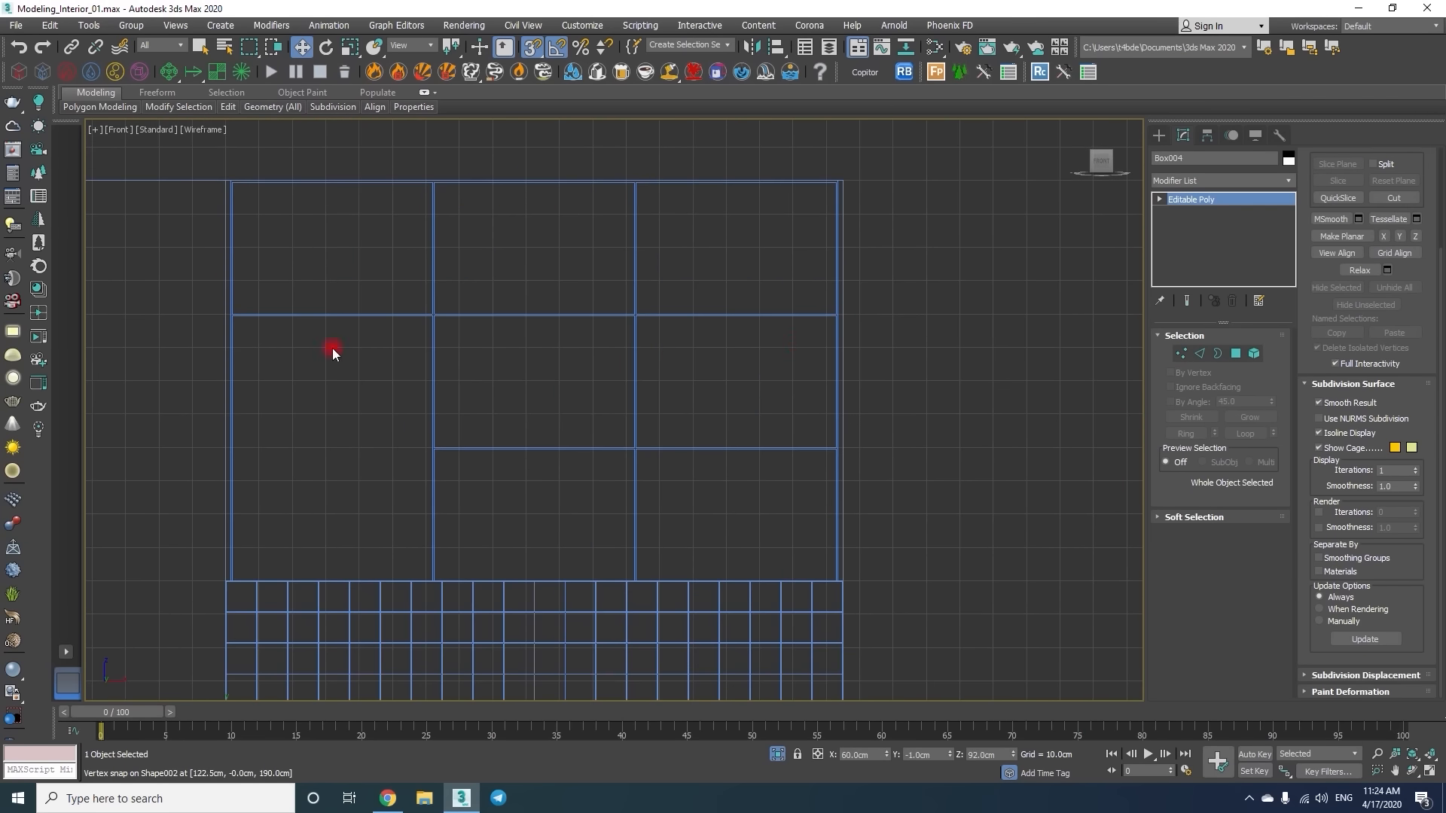
pyautogui.click(1160, 136)
pyautogui.scroll(4, 838, 589)
pyautogui.moveTo(838, 589); pyautogui.dragTo(764, 532)
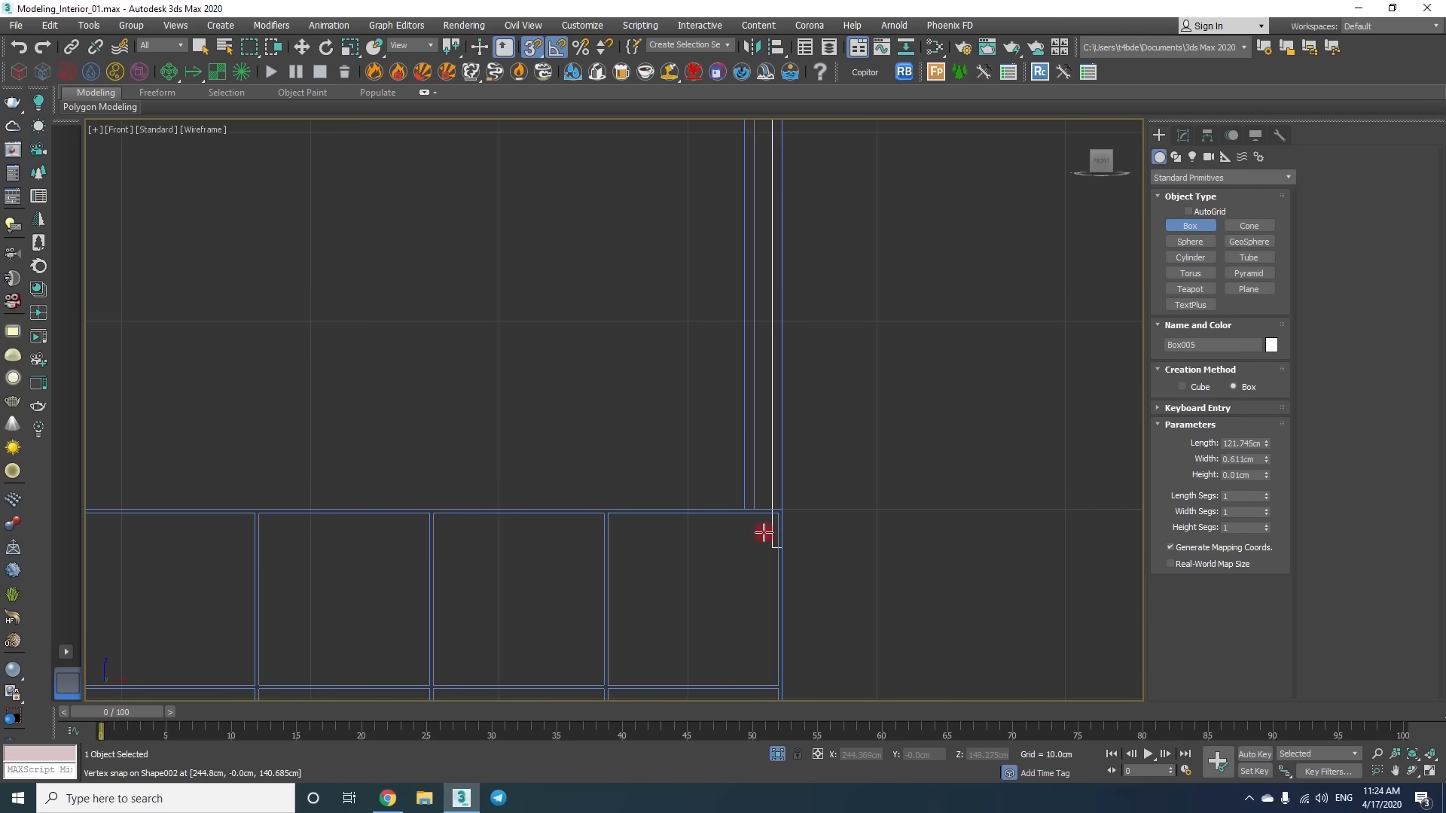
pyautogui.click(761, 334)
# Convert the side panel to an editable poly and snap its front vertices to the 33 cm depth in the right-side elevation.
pyautogui.press('w')
pyautogui.press('c')
pyautogui.click(848, 440)
pyautogui.scroll(-8, 709, 355)
pyautogui.moveTo(709, 356); pyautogui.dragTo(706, 489, button='middle')
pyautogui.rightClick(838, 280)
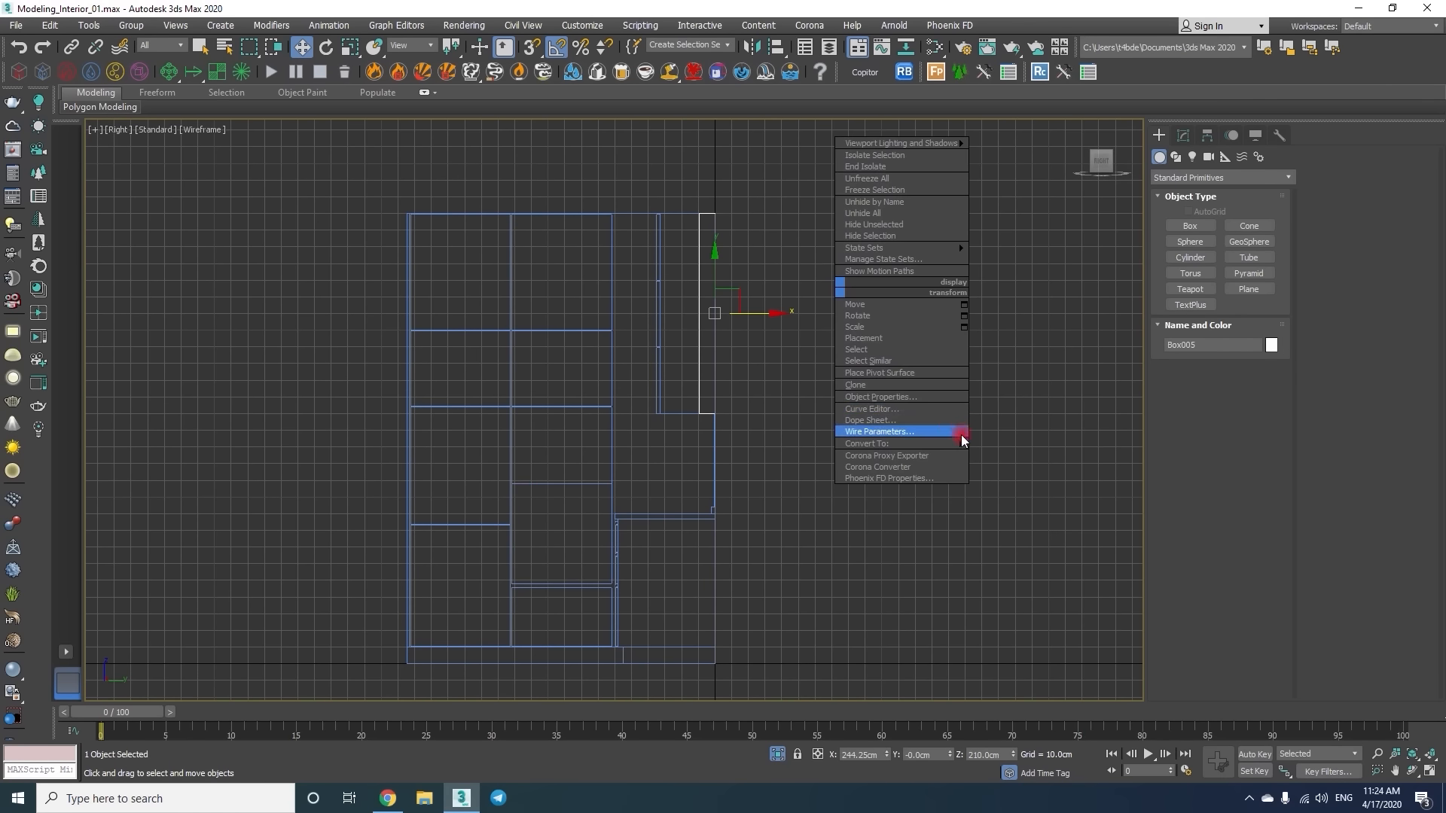
pyautogui.click(1016, 456)
pyautogui.press('1')
pyautogui.moveTo(706, 202); pyautogui.dragTo(681, 433)
pyautogui.scroll(4, 681, 335)
pyautogui.moveTo(644, 564); pyautogui.dragTo(645, 562)
pyautogui.press('1')
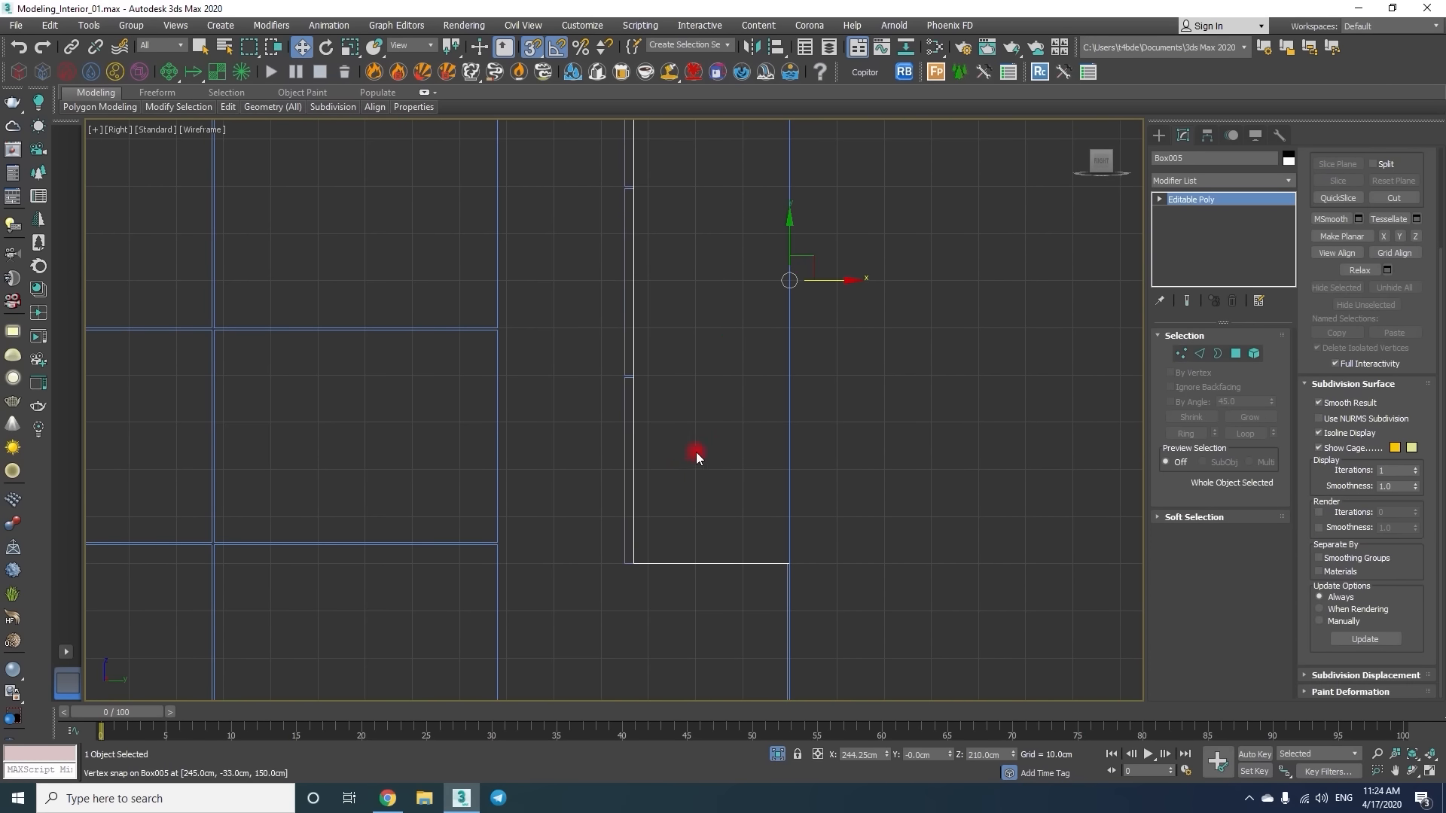
# Draw a snapped box over the upper cabinet body in the front view, 120 cm long and about 182 cm wide.
pyautogui.scroll(-3, 706, 448)
pyautogui.press('f')
pyautogui.scroll(-9, 712, 442)
pyautogui.moveTo(711, 443); pyautogui.dragTo(1002, 490, button='middle')
pyautogui.click(1159, 137)
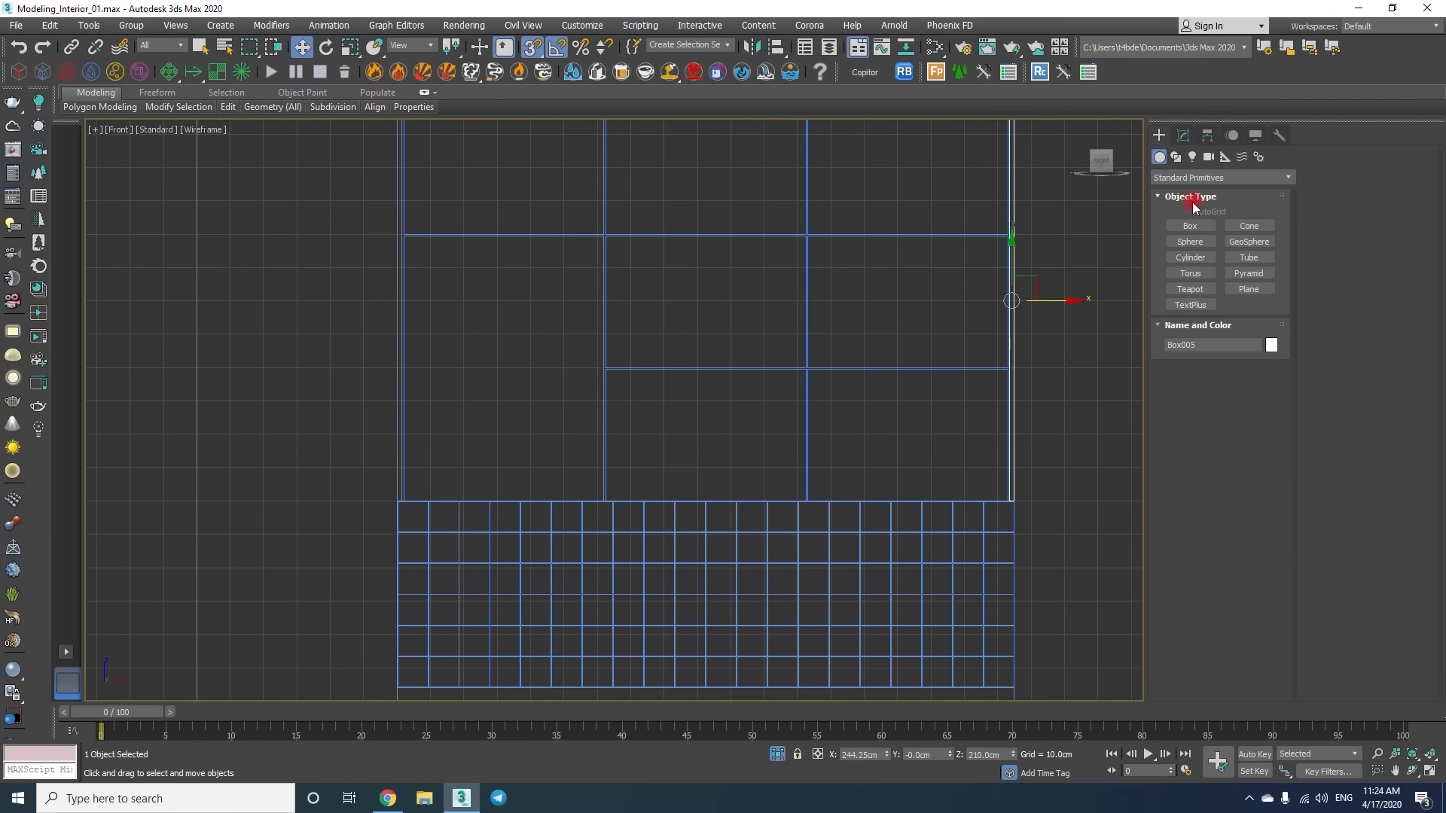
pyautogui.click(1190, 225)
pyautogui.moveTo(916, 201); pyautogui.dragTo(888, 368, button='middle')
pyautogui.scroll(4, 971, 265)
pyautogui.scroll(-5, 920, 310)
pyautogui.moveTo(1003, 276); pyautogui.dragTo(609, 595)
pyautogui.scroll(5, 446, 504)
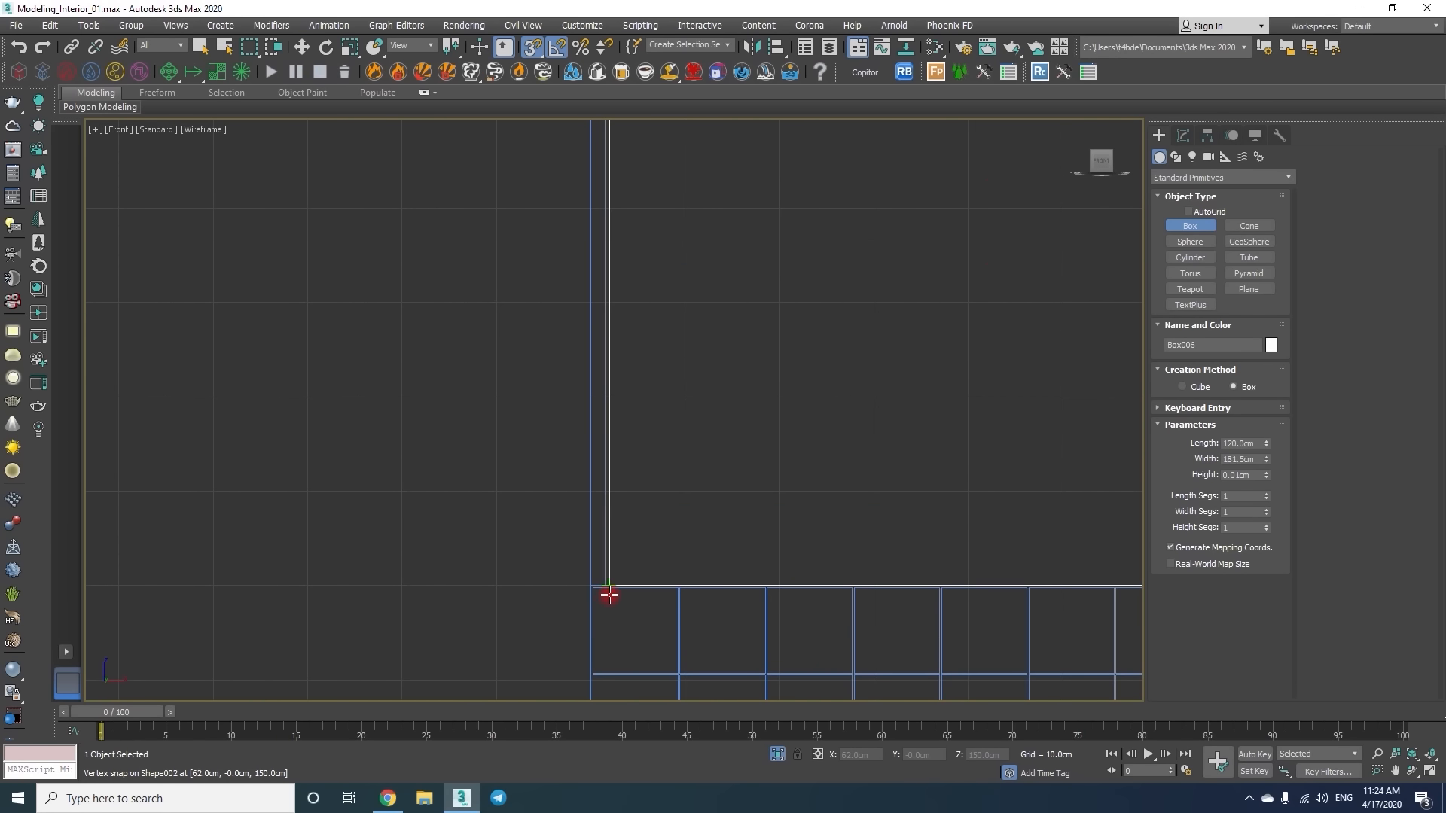
pyautogui.click(688, 401)
# Convert the upper cabinet body to an editable poly and snap its front vertices to the cabinet depth in the right-side elevation.
pyautogui.press('w')
pyautogui.scroll(-5, 720, 474)
pyautogui.scroll(2, 682, 316)
pyautogui.moveTo(697, 411); pyautogui.dragTo(793, 165)
pyautogui.rightClick(825, 217)
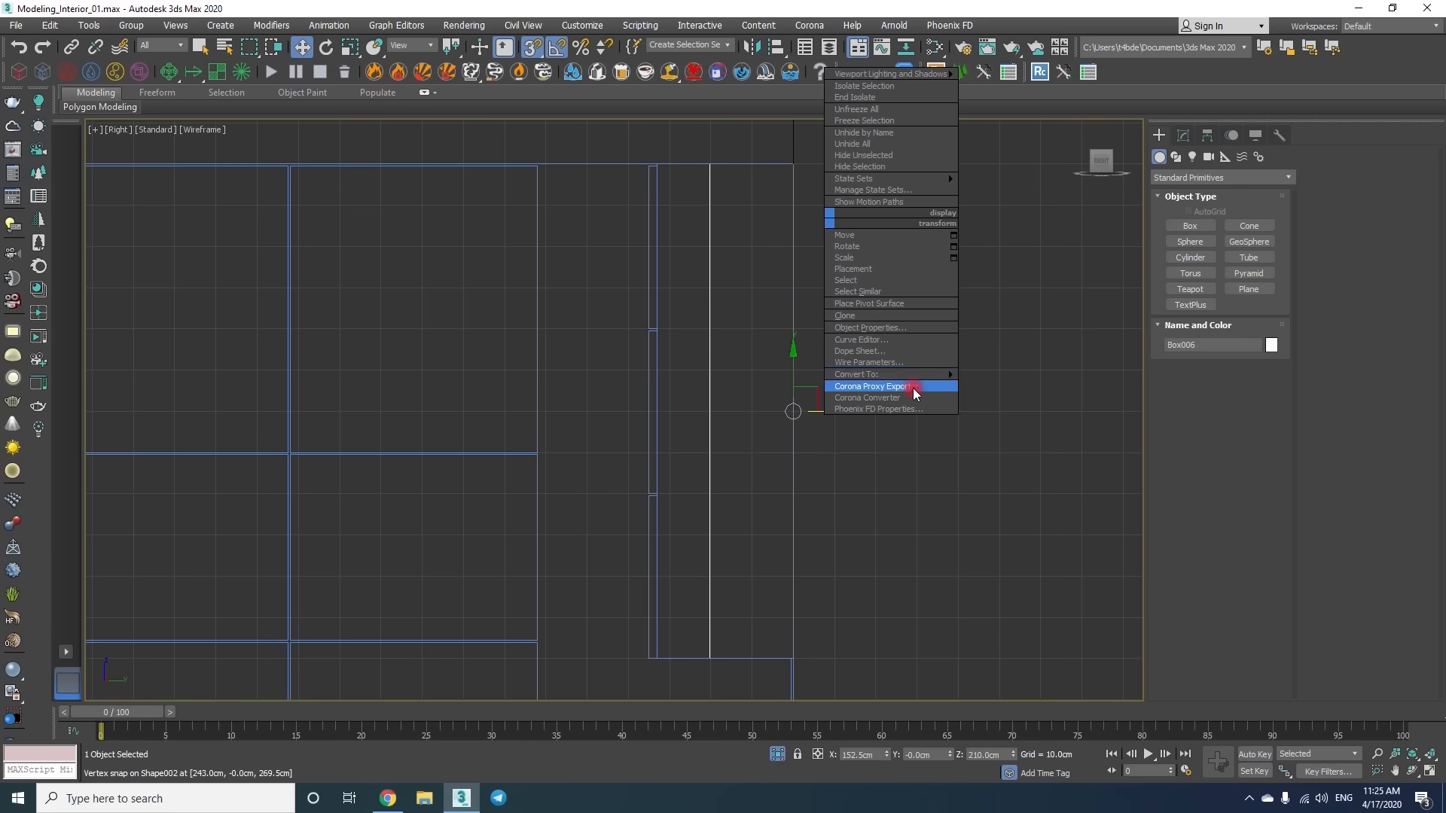
pyautogui.click(1011, 387)
pyautogui.press('1')
pyautogui.moveTo(674, 143); pyautogui.dragTo(744, 682)
pyautogui.moveTo(649, 665); pyautogui.dragTo(650, 664)
pyautogui.press('1')
# Check the upper cabinet shaded in perspective, and copy its side panel across to the opposite end in the front view.
pyautogui.press('p')
pyautogui.keyDown('alt'); pyautogui.moveTo(652, 477); pyautogui.dragTo(888, 512, button='middle'); pyautogui.keyUp('alt')
pyautogui.press('F3')
pyautogui.click(1075, 297)
pyautogui.press('f')
pyautogui.press('F3')
pyautogui.scroll(-2, 855, 407)
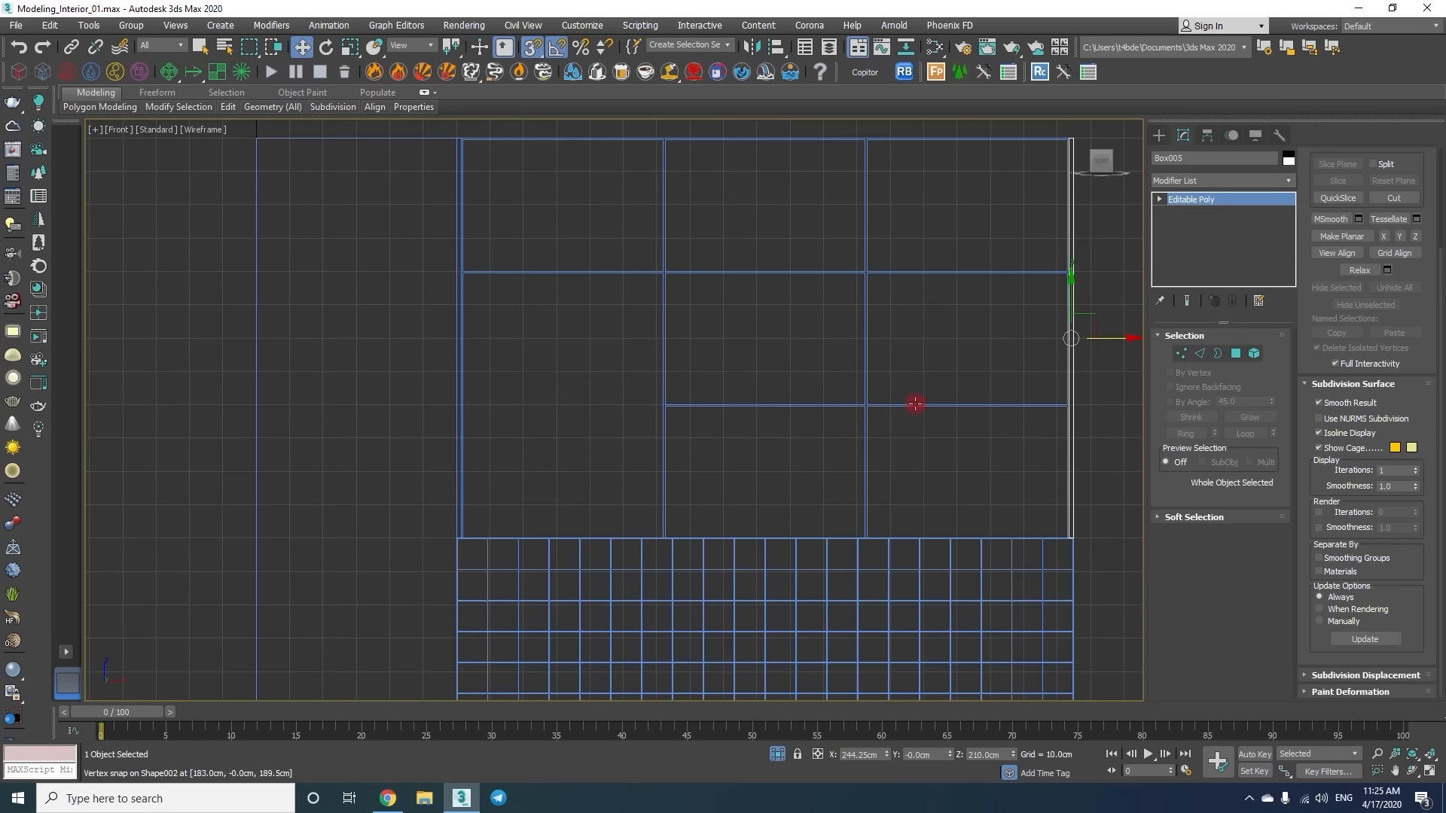
pyautogui.keyDown('shift'); pyautogui.moveTo(1107, 338); pyautogui.dragTo(507, 155); pyautogui.keyUp('shift')
pyautogui.press('Return')
# Snap the copied side panel onto the left side panel outline of the upper cabinet.
pyautogui.scroll(5, 680, 386)
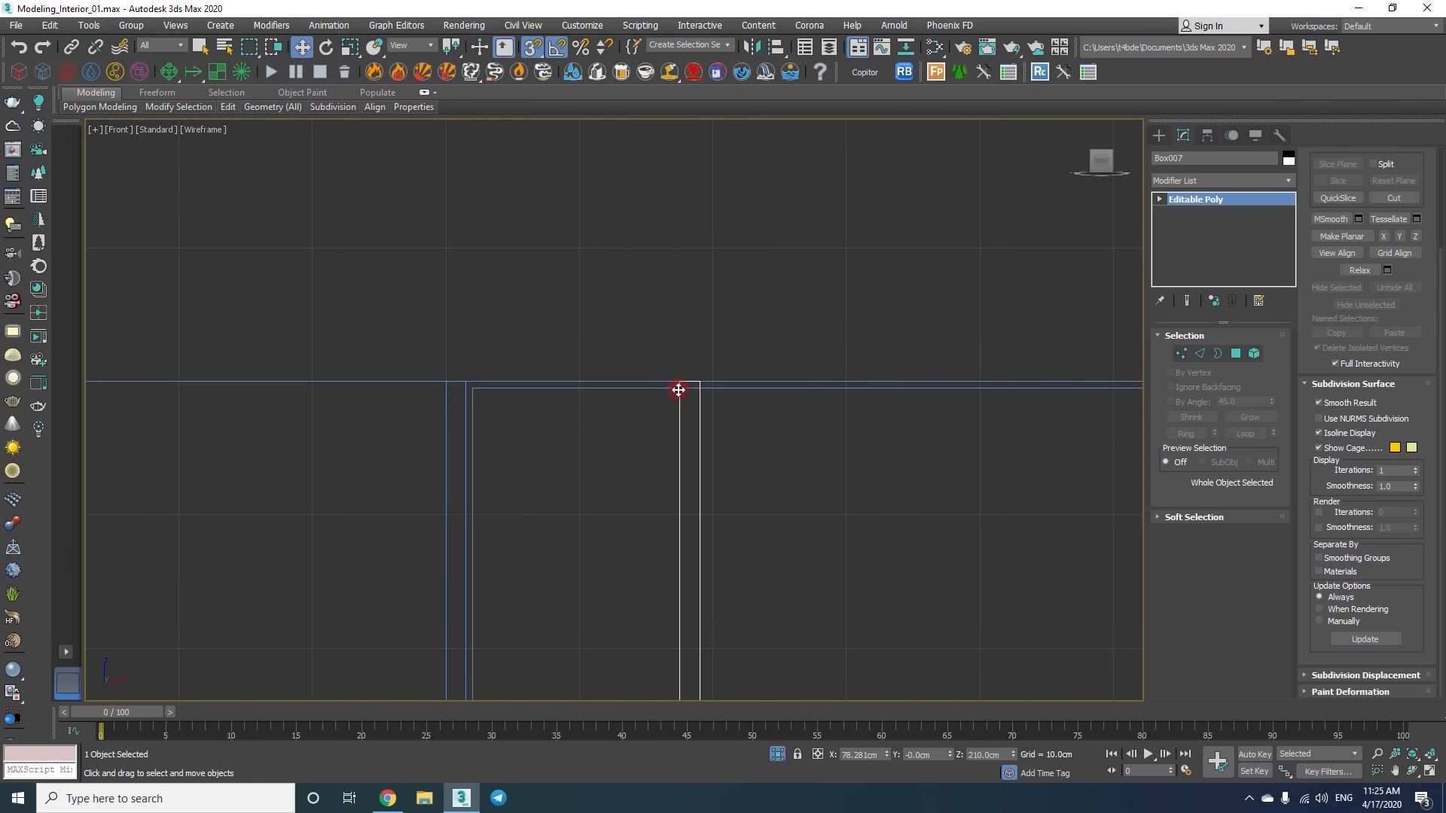
pyautogui.scroll(-5, 671, 332)
pyautogui.scroll(3, 661, 339)
pyautogui.press('s')
pyautogui.scroll(-3, 626, 433)
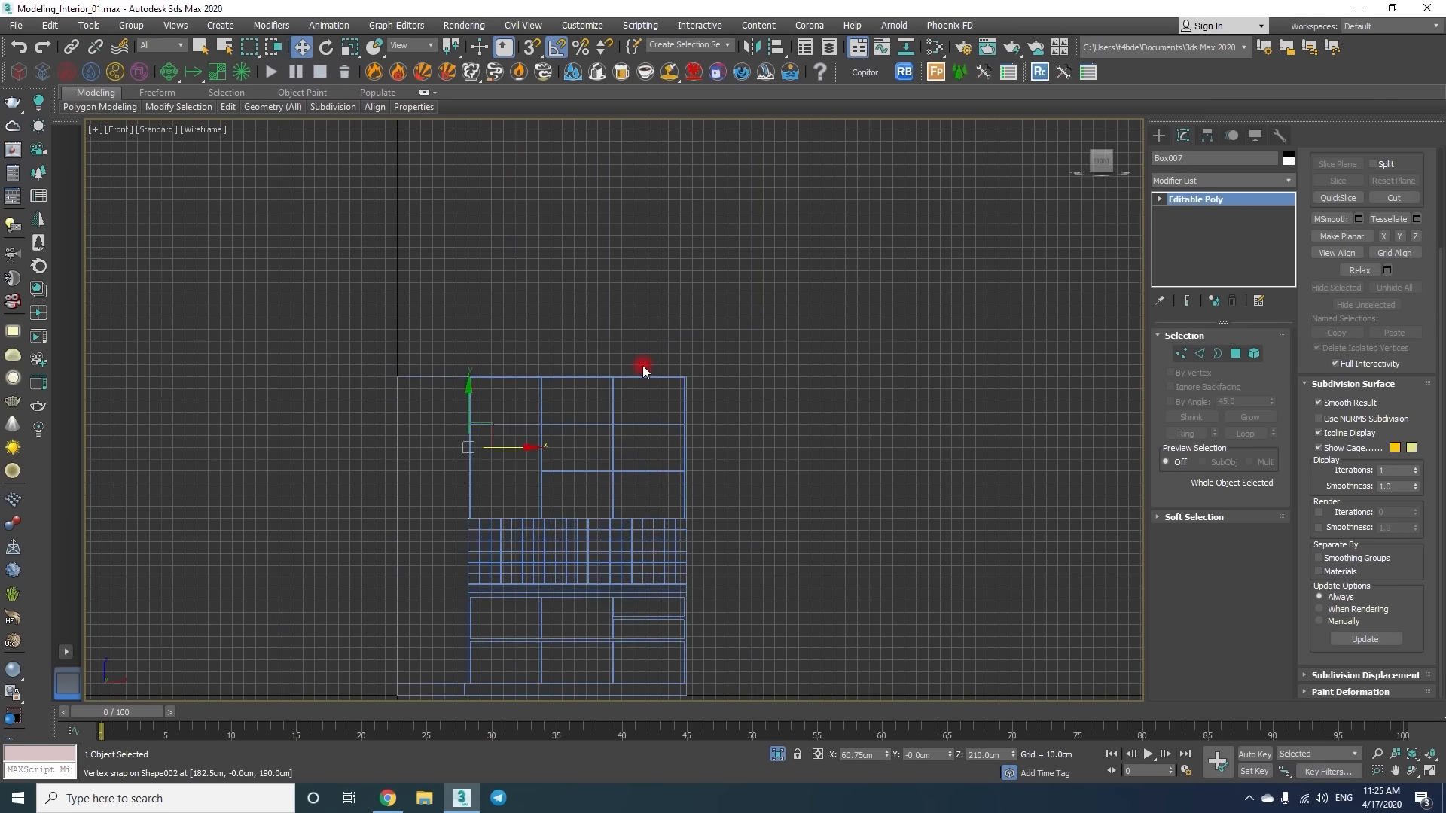
# Draw a snapped box over the top drawer front of the lower cabinet, 60 cm wide and 16.25 cm long.
pyautogui.click(1159, 135)
pyautogui.click(1189, 226)
pyautogui.scroll(6, 817, 364)
pyautogui.press('s')
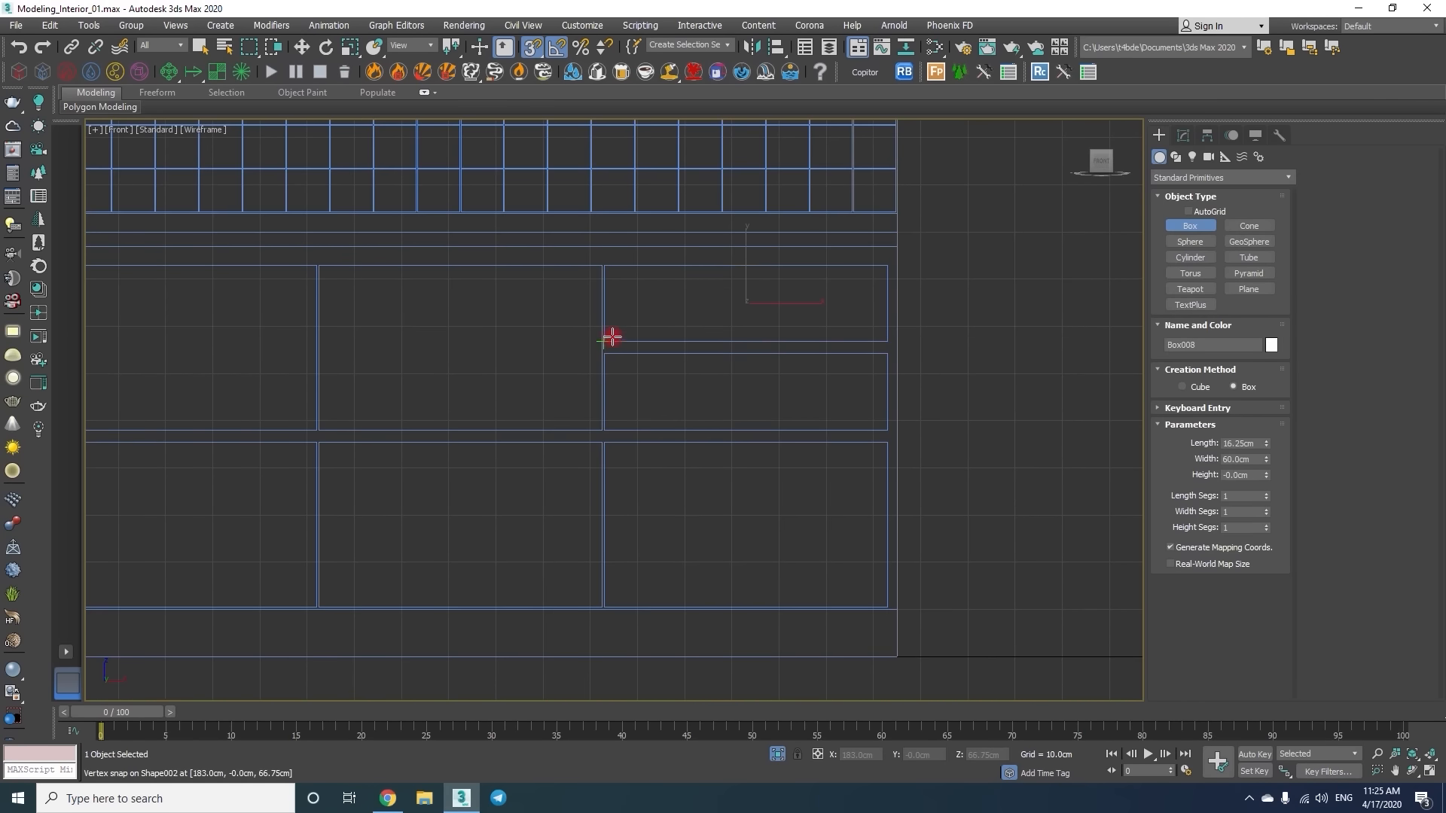
# Copy the drawer front down to the second drawer outline and on to the top of the door outline below.
pyautogui.press('w')
pyautogui.keyDown('shift'); pyautogui.moveTo(869, 278); pyautogui.dragTo(885, 341); pyautogui.keyUp('shift')
pyautogui.click(648, 358)
pyautogui.press('Return')
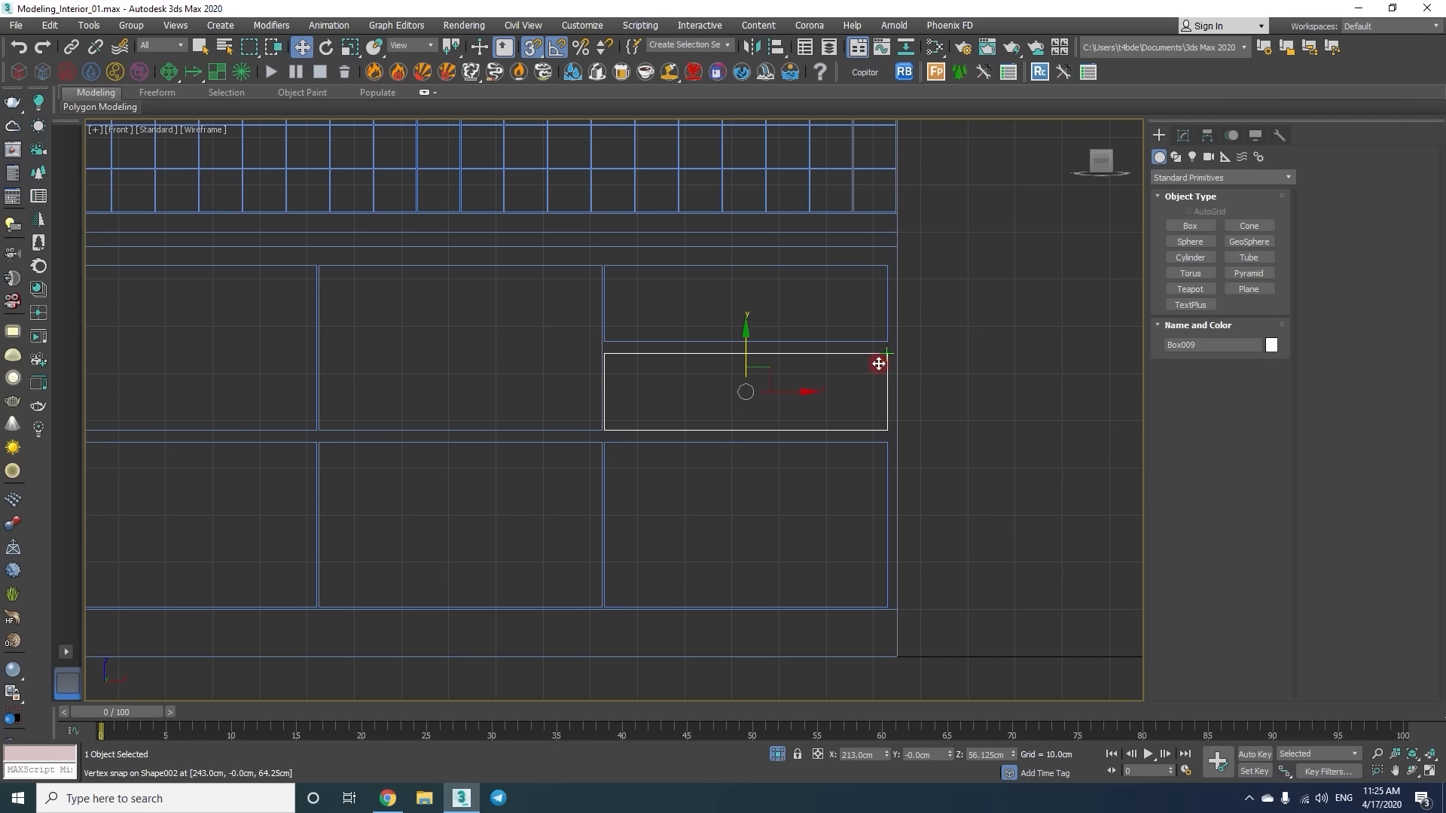
pyautogui.keyDown('shift'); pyautogui.moveTo(885, 354); pyautogui.dragTo(885, 443); pyautogui.keyUp('shift')
pyautogui.press('Return')
# Convert the lowest copy to an editable poly and snap its lower vertices to the bottom of the door outline.
pyautogui.rightClick(906, 359)
pyautogui.moveTo(971, 514)
pyautogui.click(1067, 527)
pyautogui.press('1')
pyautogui.moveTo(916, 505); pyautogui.dragTo(450, 614)
pyautogui.moveTo(883, 604); pyautogui.dragTo(885, 607)
pyautogui.press('1')
# Copy the door front to the remaining door outlines in the lower and upper rows, snapping the copies into place.
pyautogui.moveTo(768, 488); pyautogui.dragTo(905, 497, button='middle')
pyautogui.keyDown('shift'); pyautogui.moveTo(909, 494); pyautogui.dragTo(562, 510); pyautogui.keyUp('shift')
pyautogui.click(701, 461)
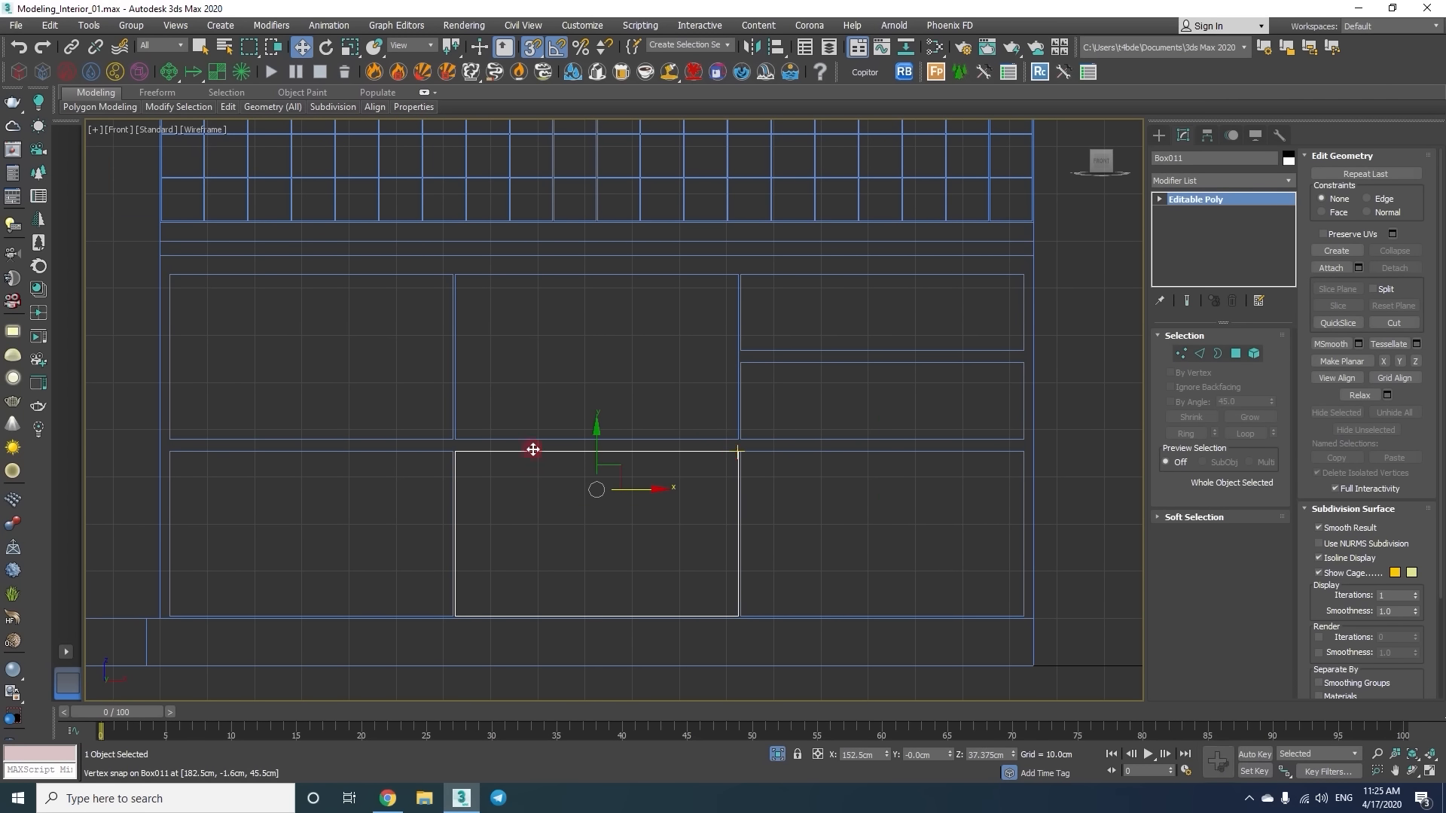
pyautogui.press('s')
pyautogui.keyDown('shift'); pyautogui.moveTo(453, 483); pyautogui.dragTo(450, 365); pyautogui.keyUp('shift')
pyautogui.press('Return')
pyautogui.press('s')
pyautogui.moveTo(738, 332); pyautogui.dragTo(740, 276)
pyautogui.moveTo(708, 391); pyautogui.dragTo(661, 423, button='middle')
pyautogui.scroll(-2, 662, 422)
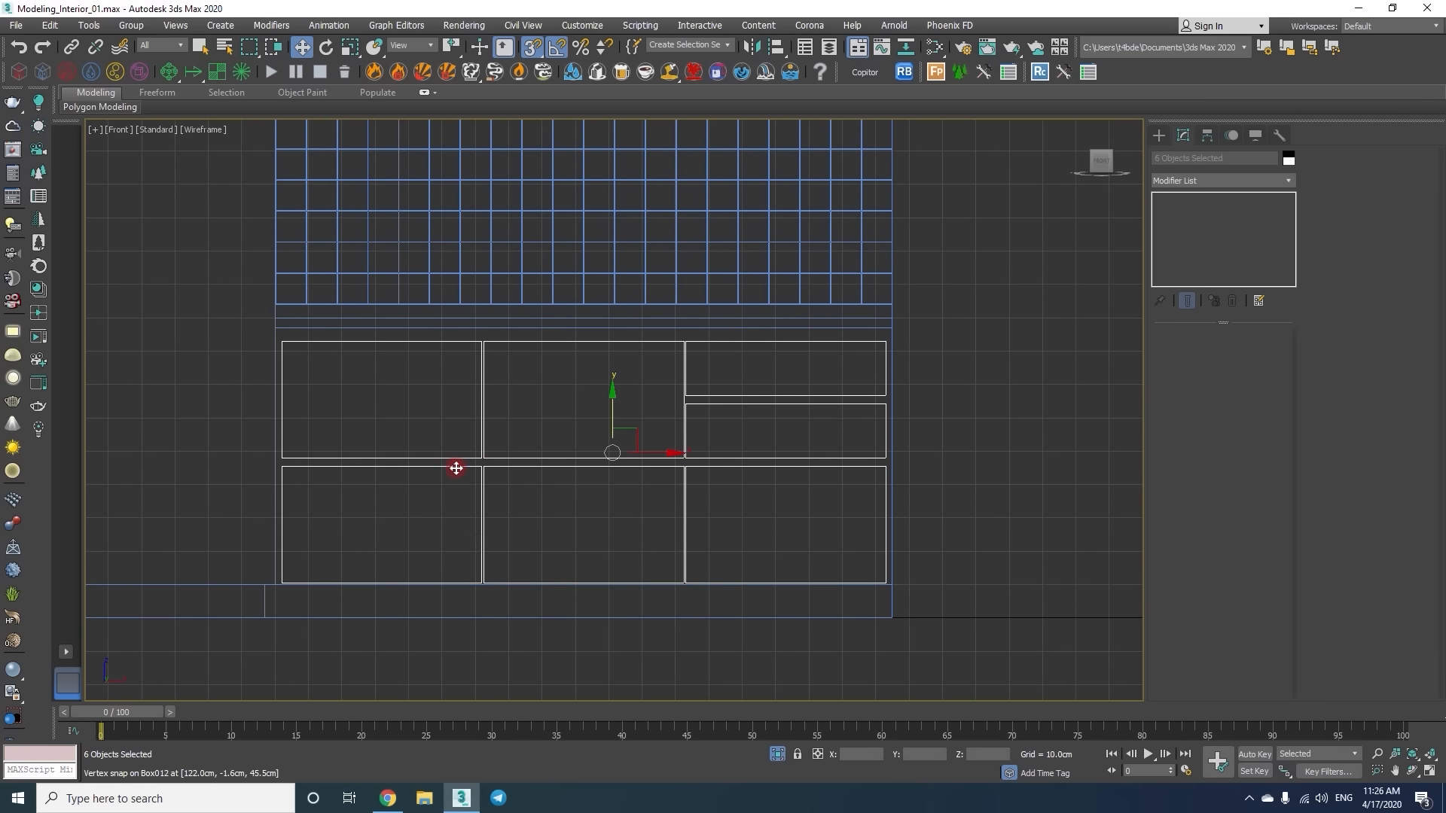
# Move all the selected door and drawer fronts onto the front of the lower cabinet in the right view.
pyautogui.press('v')
pyautogui.click(503, 542)
pyautogui.moveTo(504, 542); pyautogui.dragTo(515, 228, button='middle')
pyautogui.scroll(2, 763, 428)
pyautogui.scroll(4, 564, 451)
pyautogui.moveTo(565, 456); pyautogui.dragTo(491, 413)
pyautogui.scroll(-4, 563, 331)
pyautogui.scroll(3, 539, 180)
pyautogui.press('s')
# Trace the uppermost bent handle profile in the right-side elevation with a snapped Line and close the spline.
pyautogui.click(1159, 135)
pyautogui.click(1176, 157)
pyautogui.click(1190, 237)
pyautogui.scroll(5, 642, 318)
pyautogui.press('s')
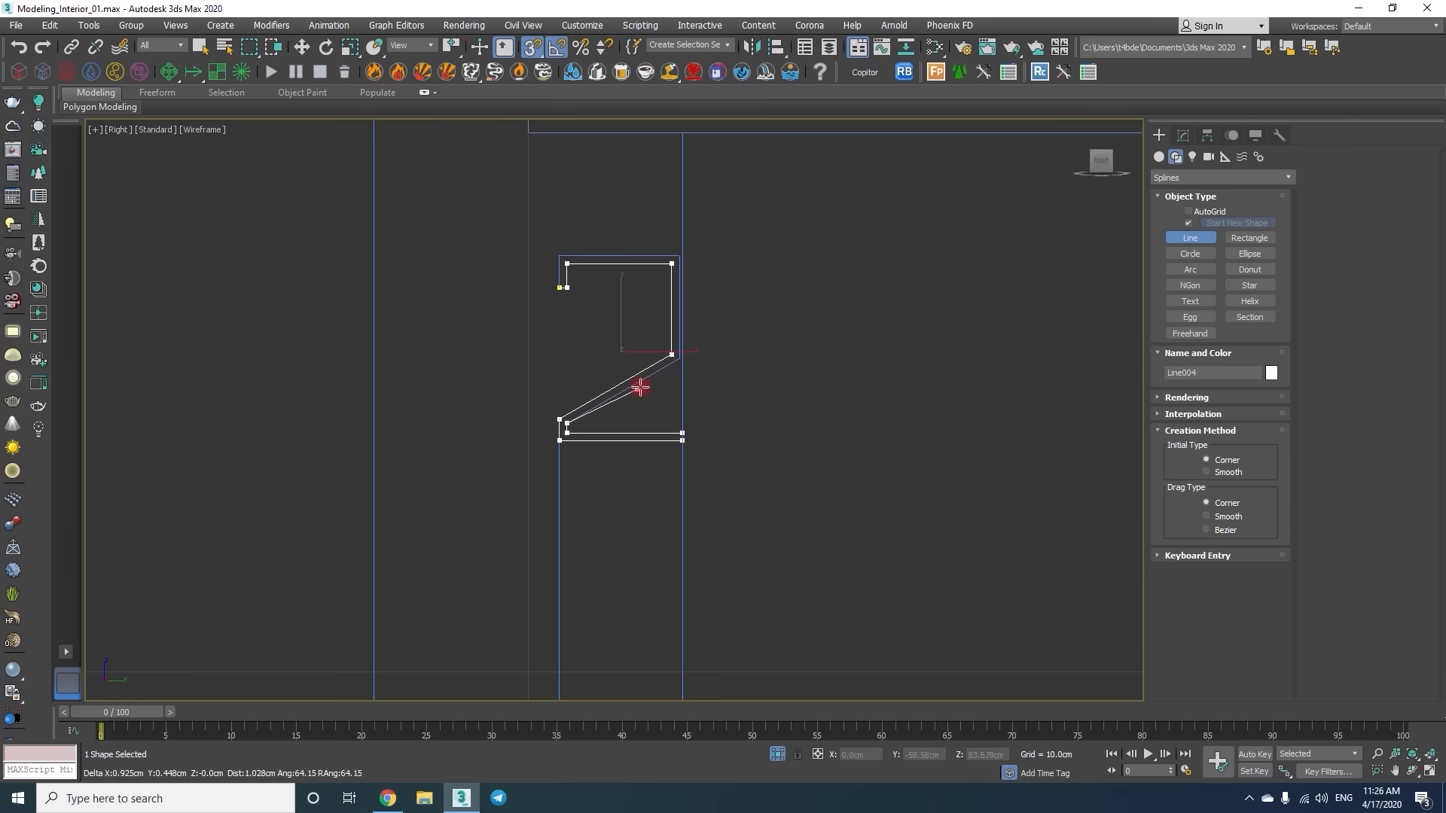
pyautogui.click(557, 287)
pyautogui.click(681, 409)
pyautogui.press('w')
# Select all vertices of the handle profile and move them to the right edge of the top drawer front in the front view.
pyautogui.press('f')
pyautogui.scroll(-5, 561, 350)
pyautogui.press('1')
pyautogui.scroll(3, 417, 338)
pyautogui.moveTo(406, 334); pyautogui.dragTo(260, 429)
pyautogui.scroll(-2, 251, 434)
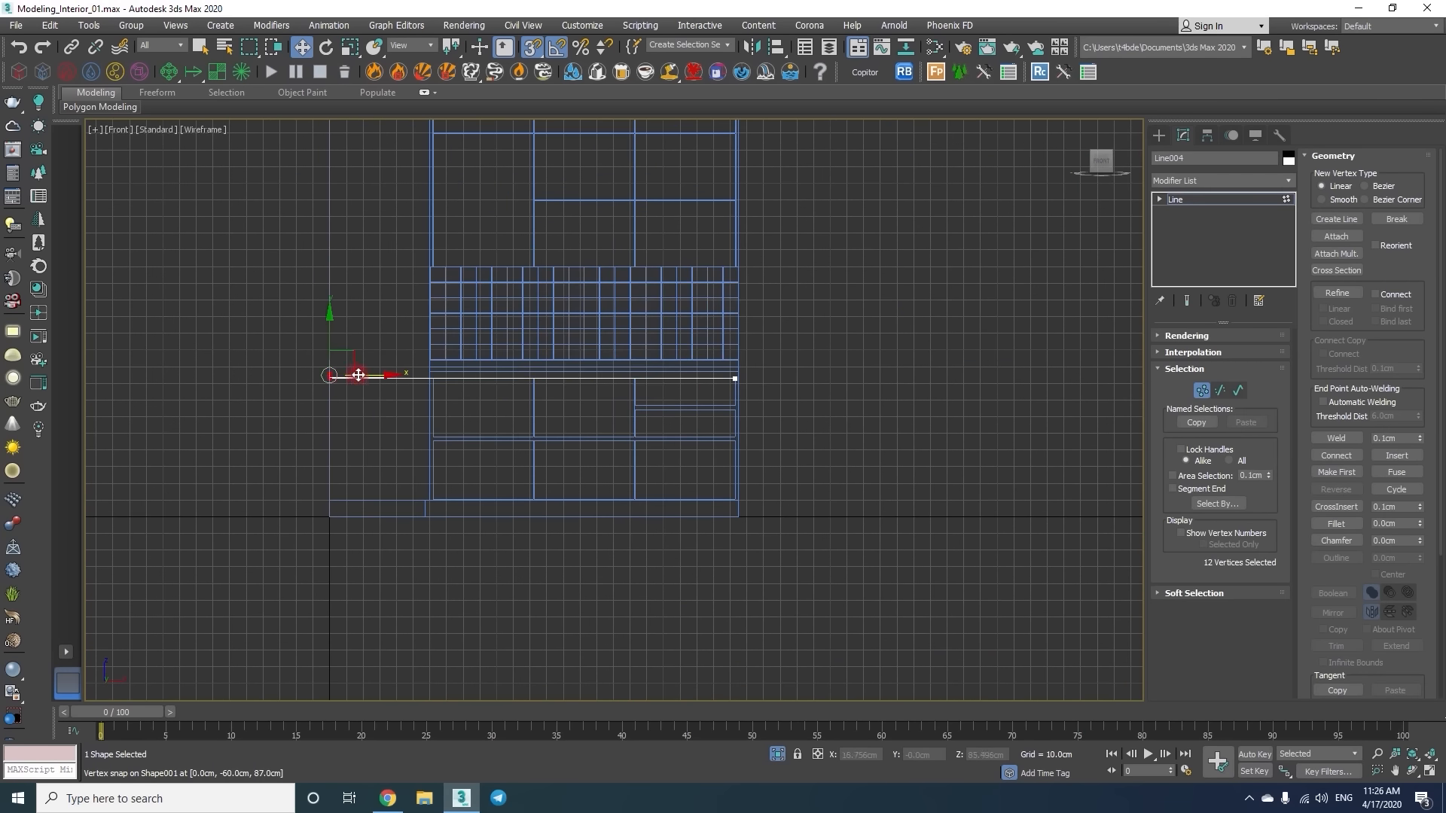
pyautogui.scroll(5, 728, 381)
pyautogui.press('1')
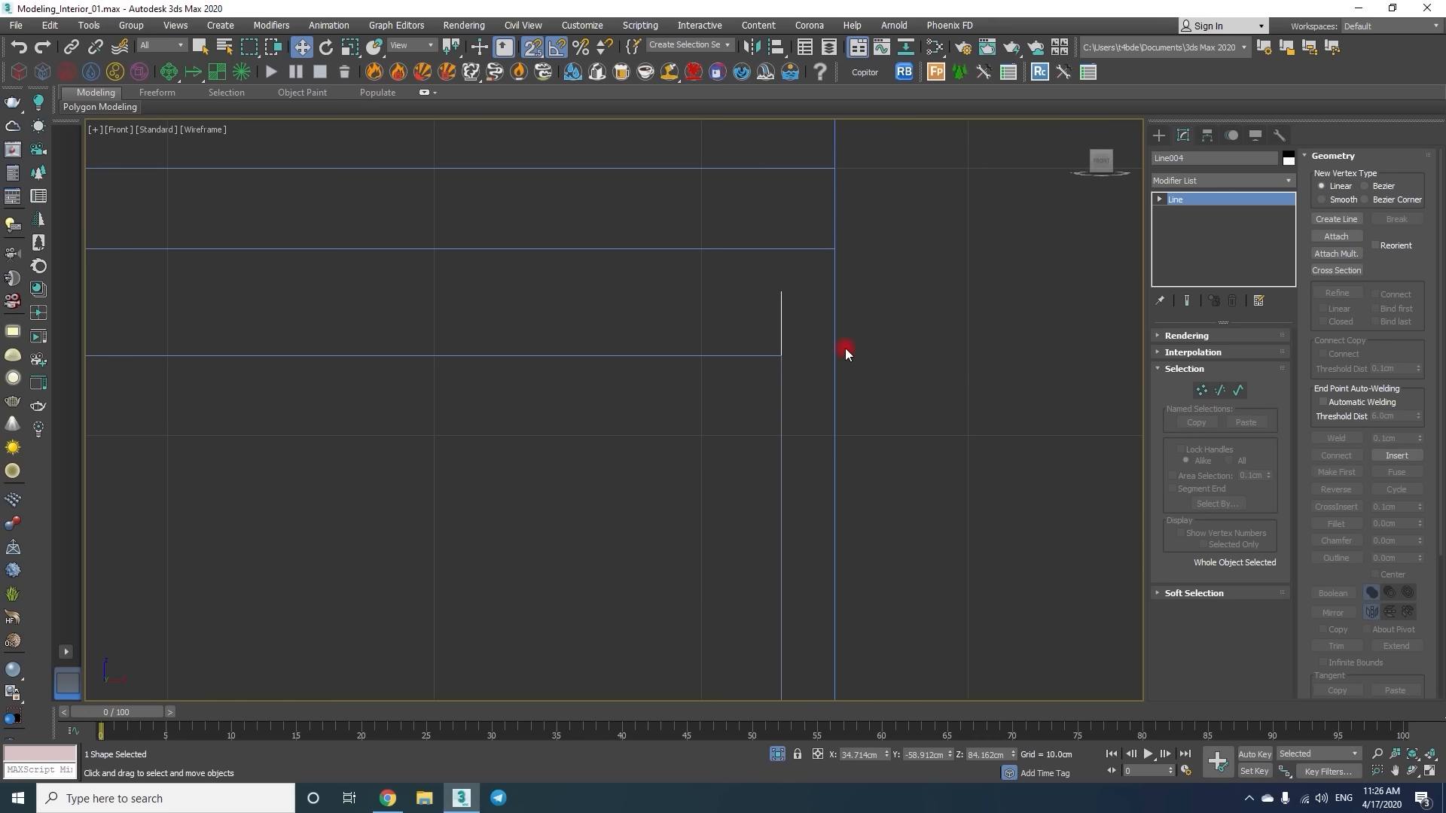
# Extrude the handle profile by about -43 cm so it spans the top drawer front.
pyautogui.click(1213, 178)
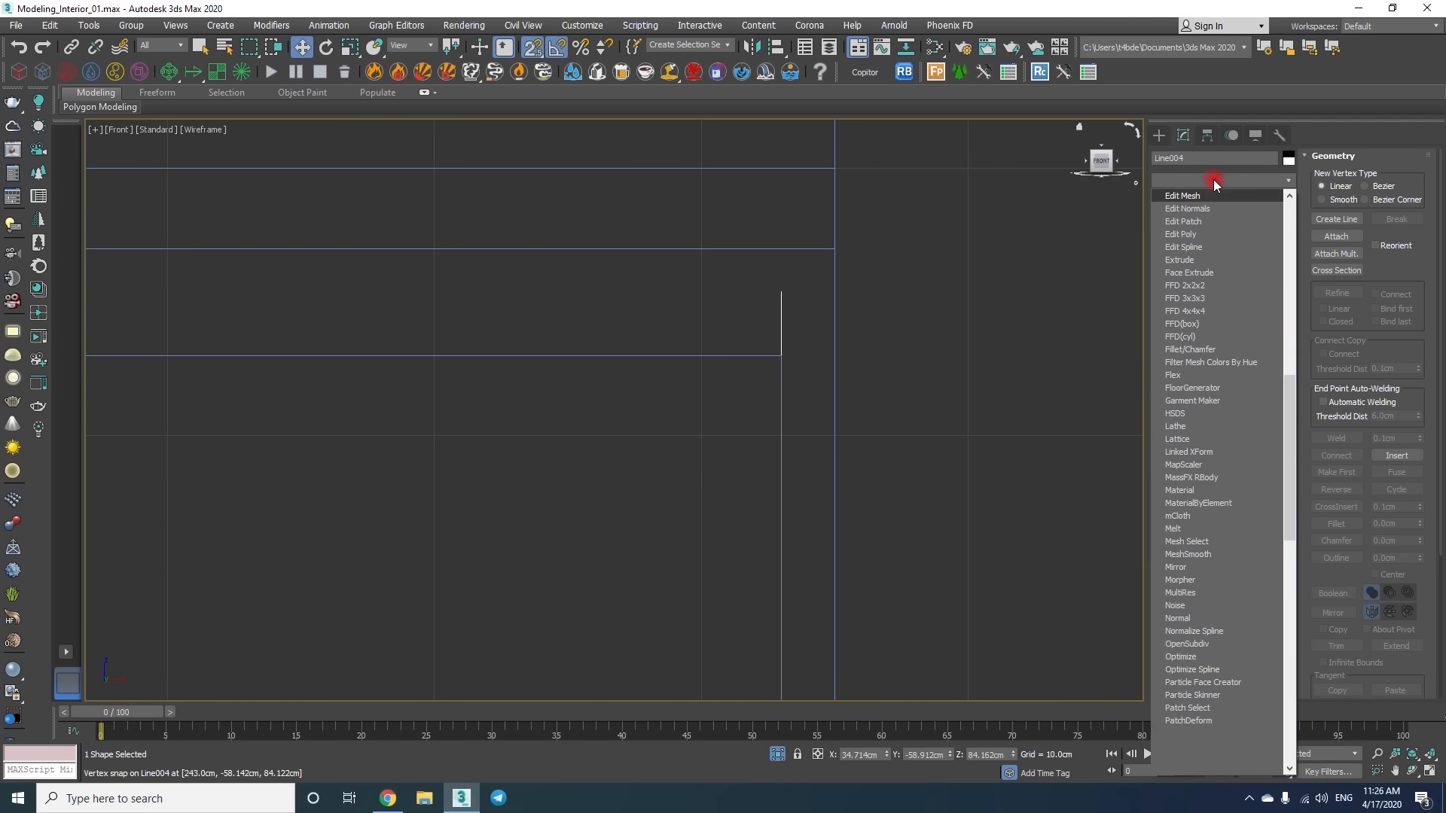
pyautogui.write('ex')
pyautogui.press('Return')
pyautogui.moveTo(1093, 233); pyautogui.dragTo(1190, 242, button='middle')
pyautogui.moveTo(1263, 360); pyautogui.dragTo(1181, 413)
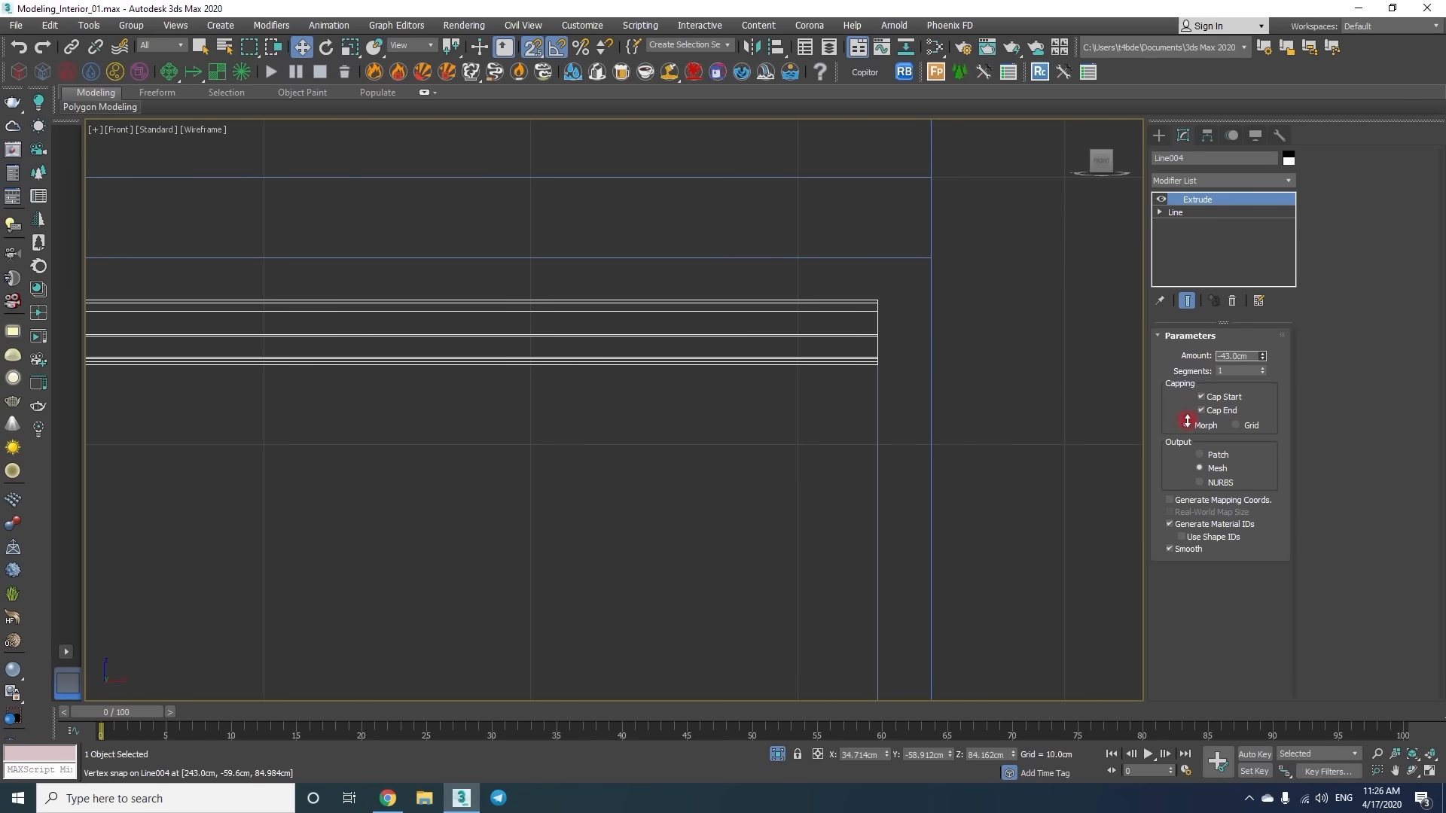
pyautogui.scroll(-3, 768, 213)
# Convert the extruded handle to an Editable Poly and snap its far-end vertices to the drawer front's left edge.
pyautogui.rightClick(768, 215)
pyautogui.click(933, 369)
pyautogui.moveTo(437, 343); pyautogui.dragTo(801, 347, button='middle')
pyautogui.moveTo(832, 300); pyautogui.dragTo(729, 408)
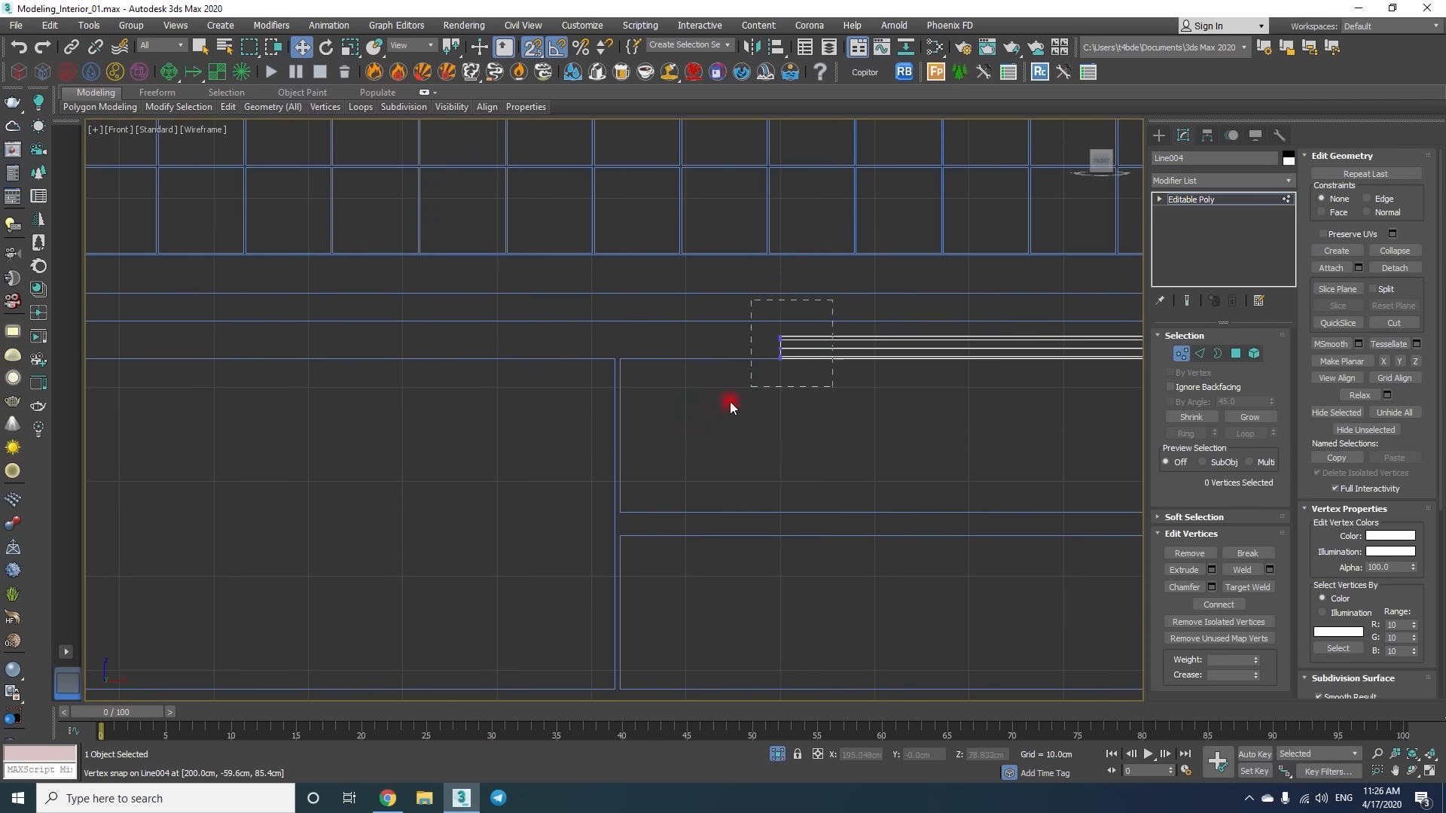
pyautogui.moveTo(788, 359); pyautogui.dragTo(716, 236, button='middle')
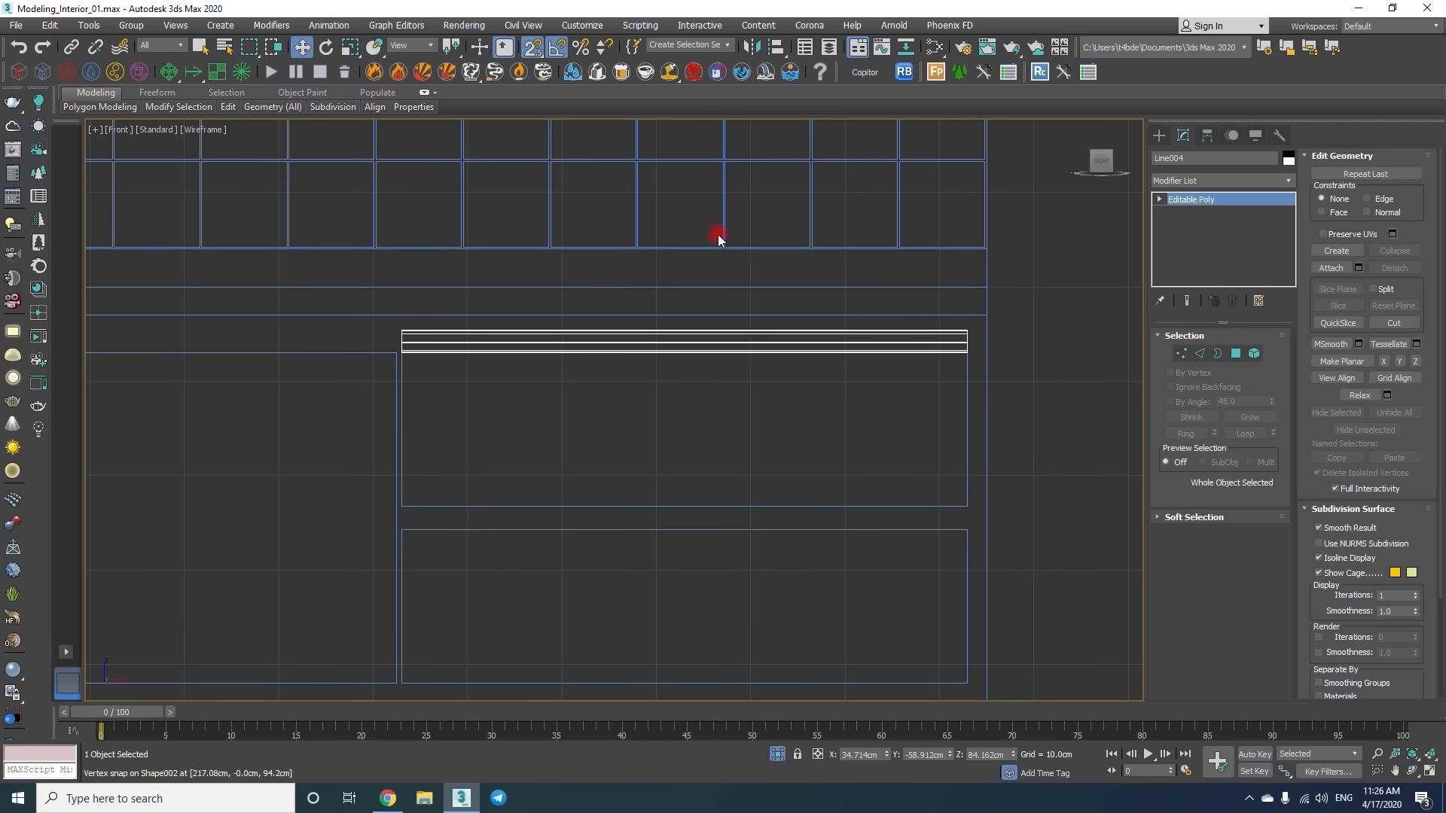
# Center the handle's pivot on the object.
pyautogui.click(1207, 134)
pyautogui.click(1203, 239)
pyautogui.click(1211, 240)
# Copy the handle straight down to the second drawer and snap it to that front's upper edge.
pyautogui.moveTo(734, 286); pyautogui.dragTo(458, 233, button='middle')
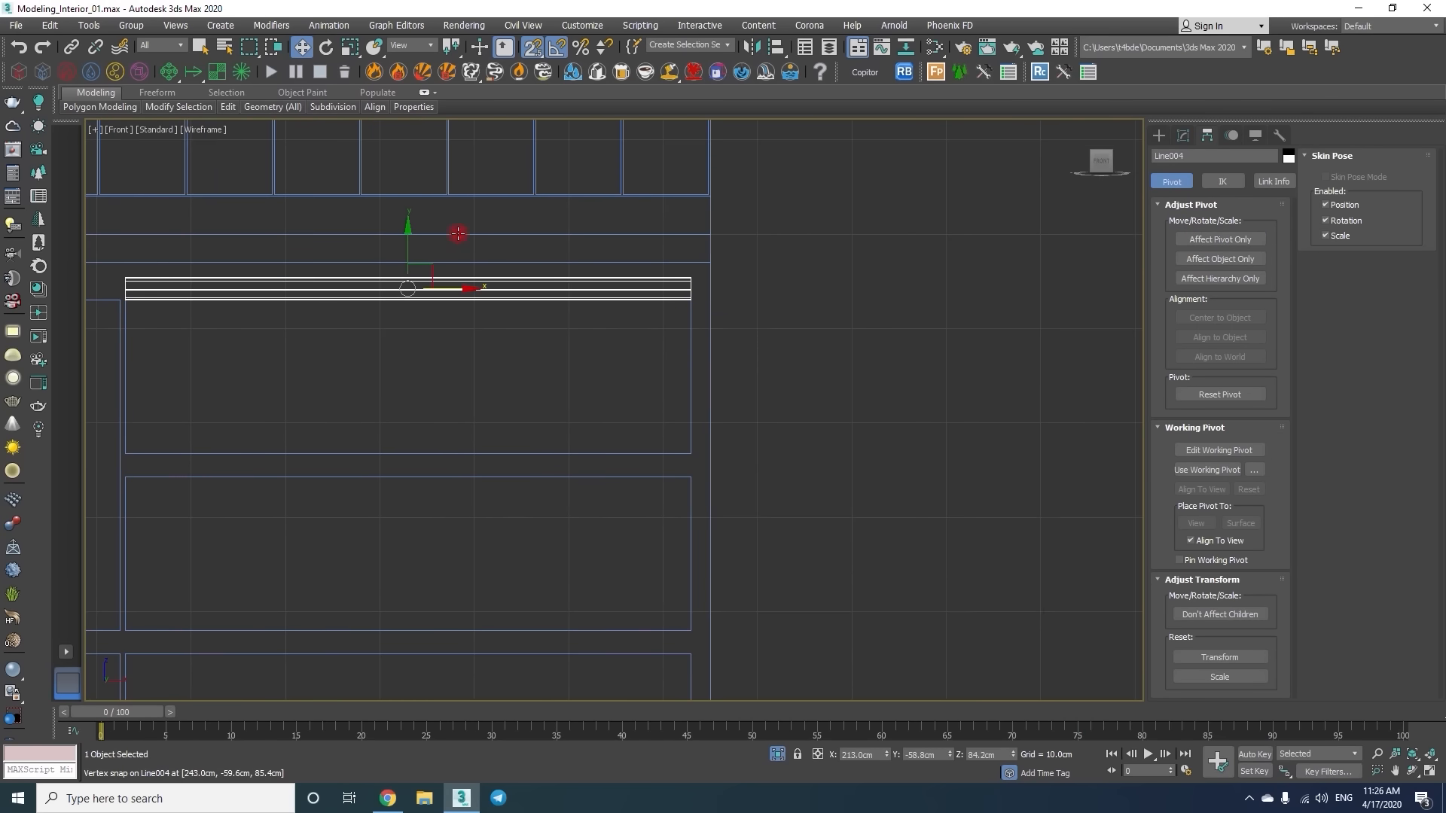
pyautogui.keyDown('shift'); pyautogui.moveTo(405, 242); pyautogui.dragTo(467, 465); pyautogui.keyUp('shift')
pyautogui.click(654, 368)
pyautogui.click(719, 461)
pyautogui.scroll(6, 686, 454)
pyautogui.moveTo(690, 471); pyautogui.dragTo(633, 265, button='middle')
pyautogui.moveTo(695, 295); pyautogui.dragTo(697, 456)
pyautogui.scroll(-4, 698, 459)
# Copy the handle down again, snapping the copy to the third drawer's upper edge.
pyautogui.moveTo(708, 485); pyautogui.dragTo(705, 328, button='middle')
pyautogui.scroll(-2, 703, 325)
pyautogui.scroll(6, 697, 315)
pyautogui.scroll(3, 711, 298)
pyautogui.keyDown('shift'); pyautogui.moveTo(713, 326); pyautogui.dragTo(756, 439); pyautogui.keyUp('shift')
pyautogui.scroll(-6, 714, 326)
pyautogui.click(725, 461)
# Copy the lowest handle sideways onto the lower door in the middle column, snapping it to the door edge.
pyautogui.moveTo(471, 374)
pyautogui.mouseDown(button='middle')
pyautogui.moveTo(816, 462)
pyautogui.moveTo(869, 495)
pyautogui.mouseUp(button='middle')
pyautogui.keyDown('shift'); pyautogui.moveTo(991, 553); pyautogui.dragTo(584, 555); pyautogui.keyUp('shift')
pyautogui.click(726, 461)
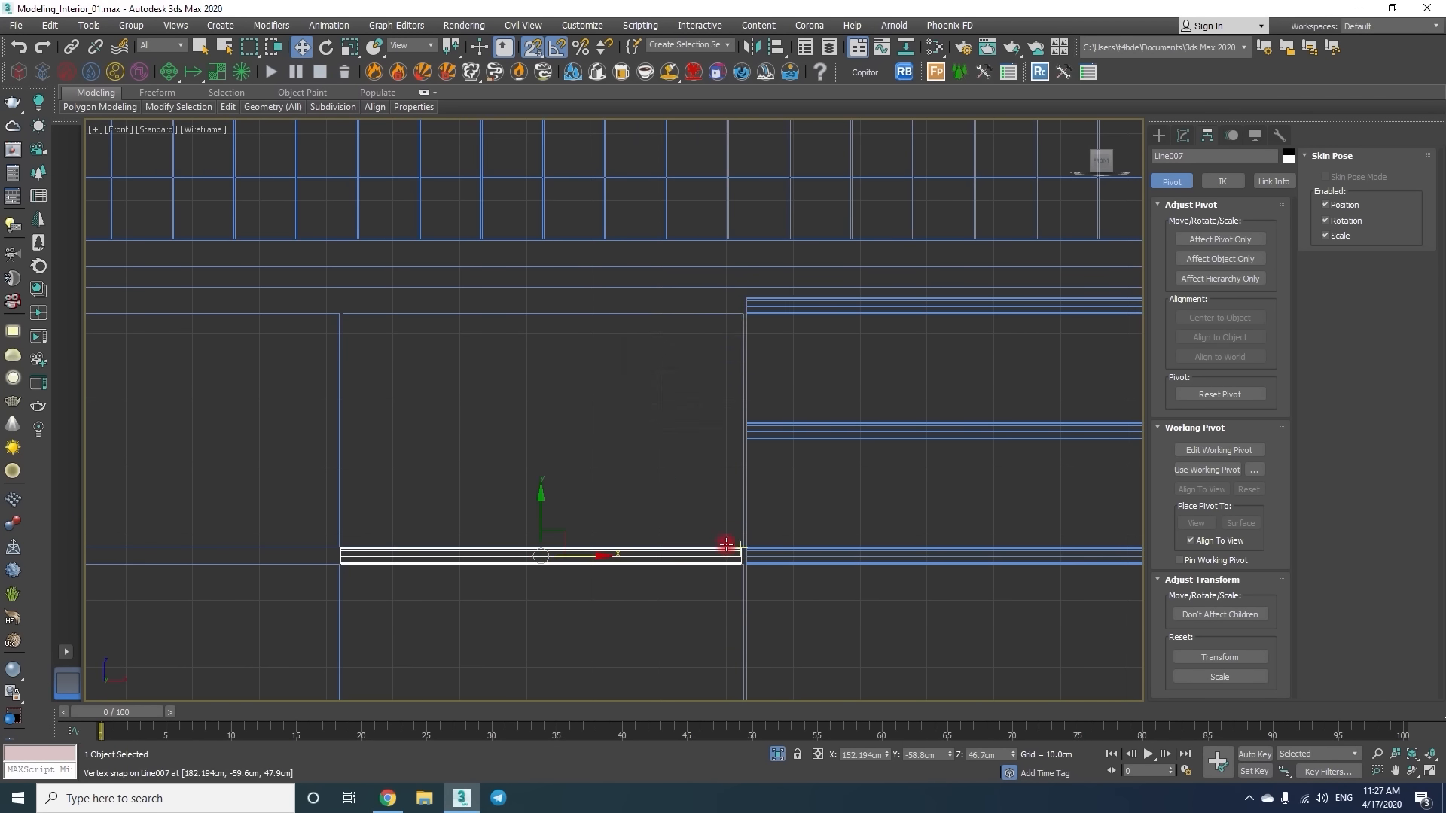
pyautogui.scroll(5, 738, 565)
pyautogui.scroll(-4, 754, 506)
# Copy the top drawer's handle across to the middle and left columns of the upper row.
pyautogui.click(777, 271)
pyautogui.moveTo(899, 346); pyautogui.dragTo(491, 468, button='middle')
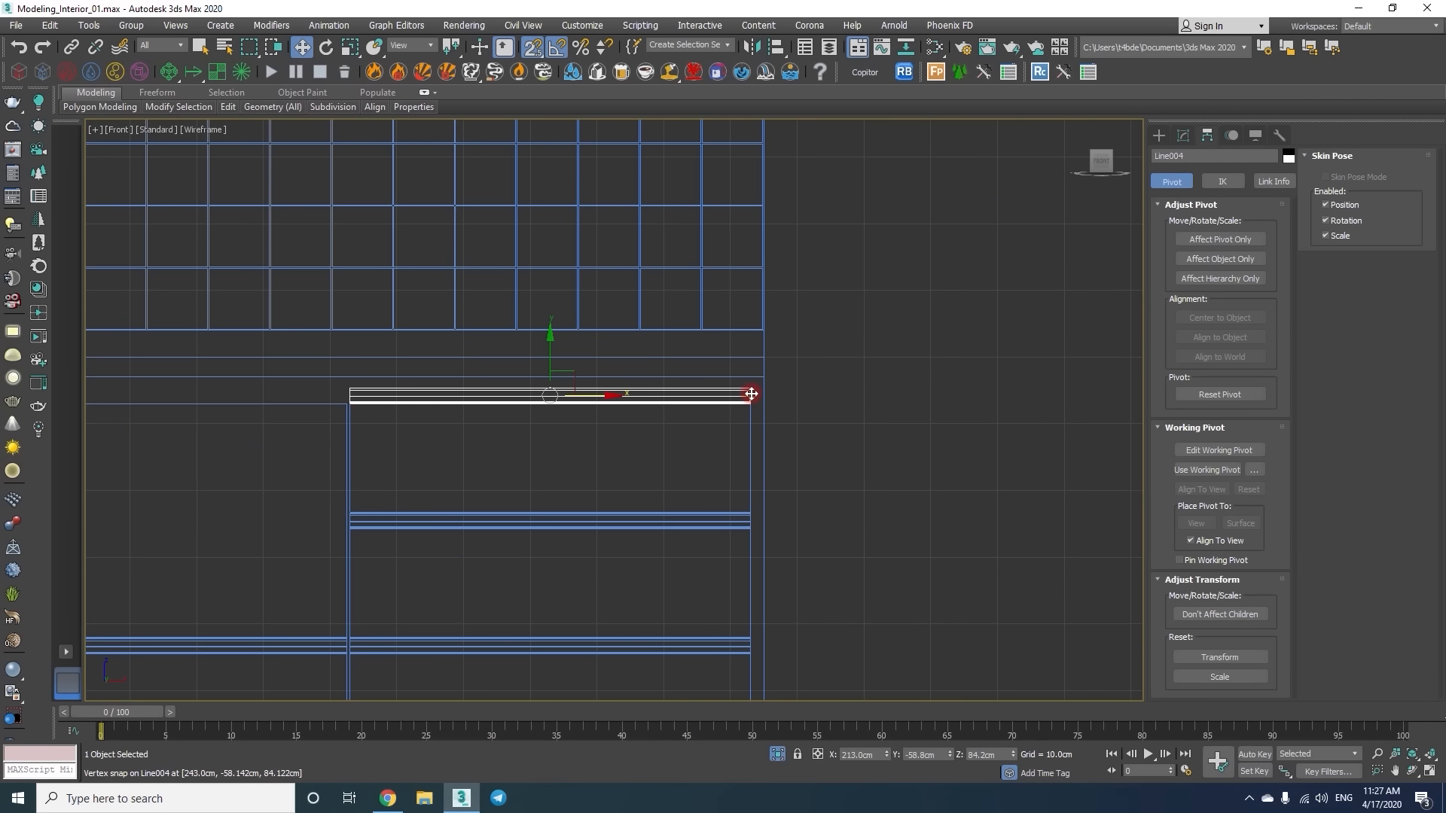
pyautogui.keyDown('shift'); pyautogui.moveTo(749, 394); pyautogui.dragTo(342, 409); pyautogui.keyUp('shift')
pyautogui.click(725, 462)
pyautogui.moveTo(205, 416); pyautogui.dragTo(816, 405, button='middle')
pyautogui.keyDown('shift'); pyautogui.moveTo(715, 380); pyautogui.dragTo(529, 380); pyautogui.keyUp('shift')
pyautogui.click(724, 461)
# Copy the middle column's lower handle to the lower door in the left column.
pyautogui.keyDown('shift'); pyautogui.moveTo(955, 639); pyautogui.dragTo(551, 640); pyautogui.keyUp('shift')
pyautogui.press('Return')
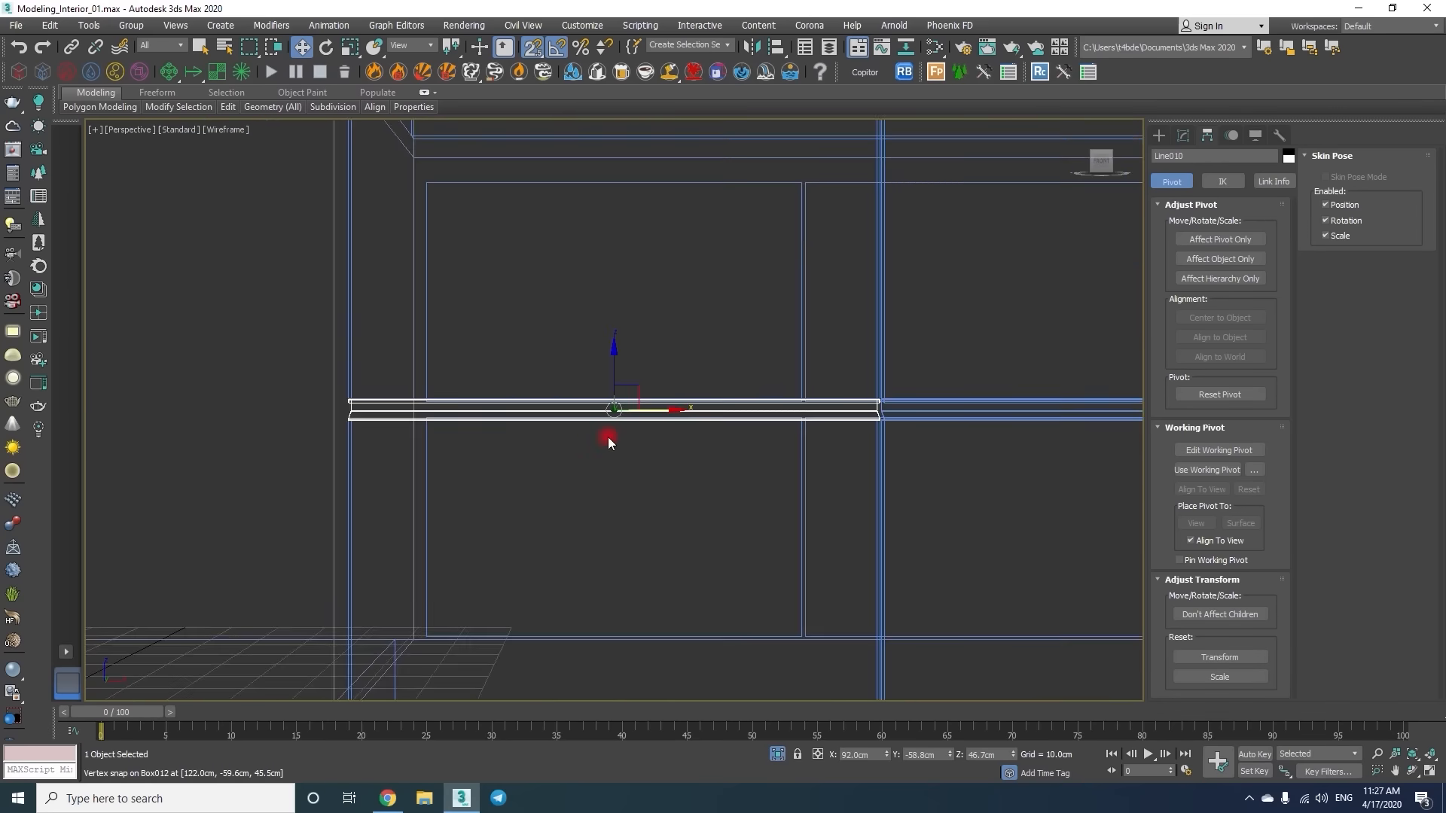
pyautogui.press('p')
pyautogui.moveTo(791, 391)
pyautogui.keyDown('alt'); pyautogui.mouseDown(button='middle')
pyautogui.moveTo(623, 422)
pyautogui.moveTo(617, 362)
pyautogui.moveTo(392, 678)
pyautogui.mouseUp(button='middle'); pyautogui.keyUp('alt')
# Draw a 39.5 × 60 cm box over the lowest right opening of the upper cabinet and set its thickness.
pyautogui.press('f')
pyautogui.scroll(-4, 655, 397)
pyautogui.press('F3')
pyautogui.click(1159, 136)
pyautogui.click(1158, 157)
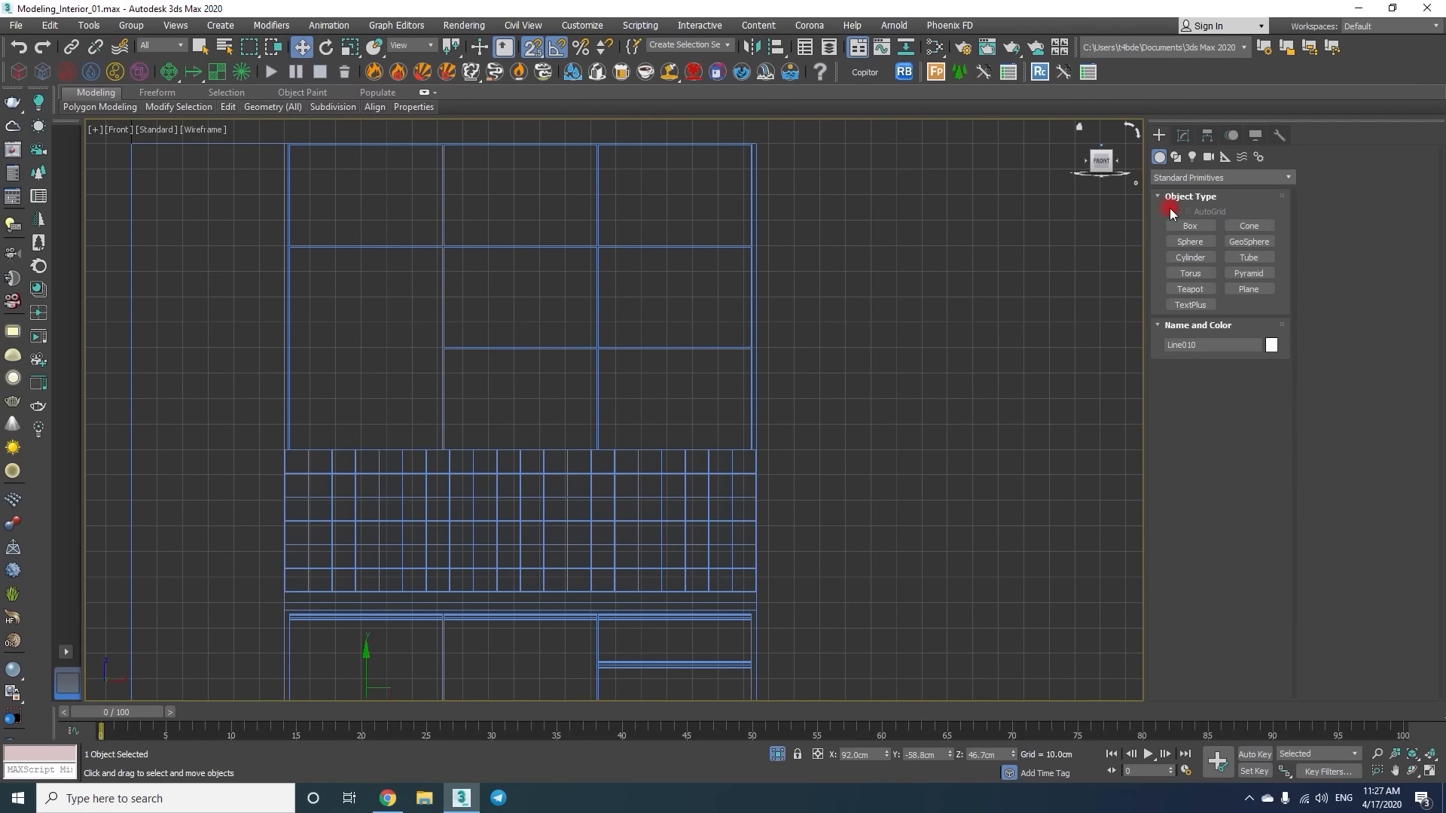
pyautogui.click(1183, 226)
pyautogui.scroll(4, 612, 368)
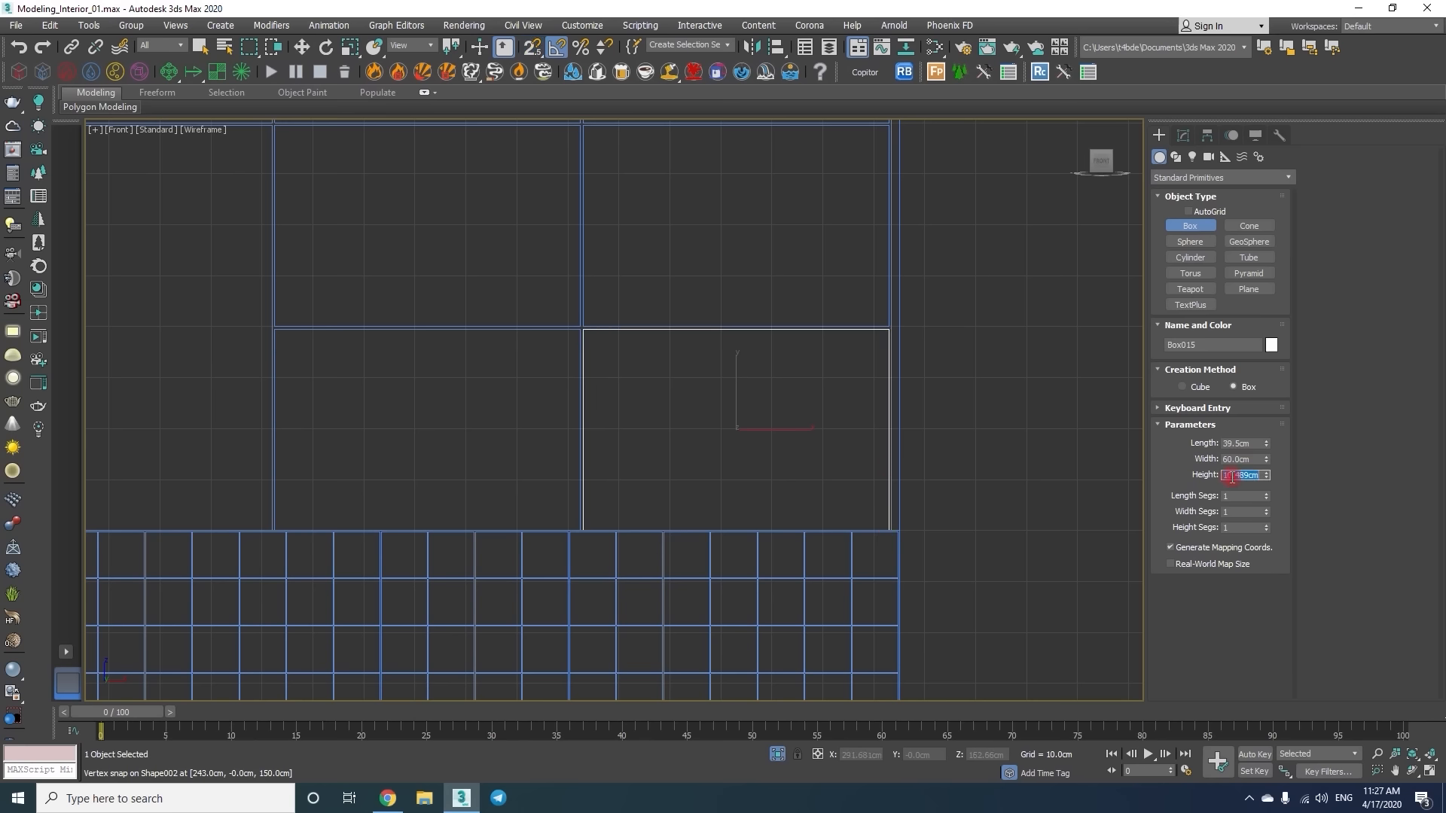
pyautogui.press('w')
# Copy the new front upward into the two openings above it in the right column.
pyautogui.scroll(-2, 742, 407)
pyautogui.moveTo(742, 406); pyautogui.dragTo(682, 540, button='middle')
pyautogui.keyDown('shift'); pyautogui.moveTo(681, 522); pyautogui.dragTo(681, 417); pyautogui.keyUp('shift')
pyautogui.click(726, 462)
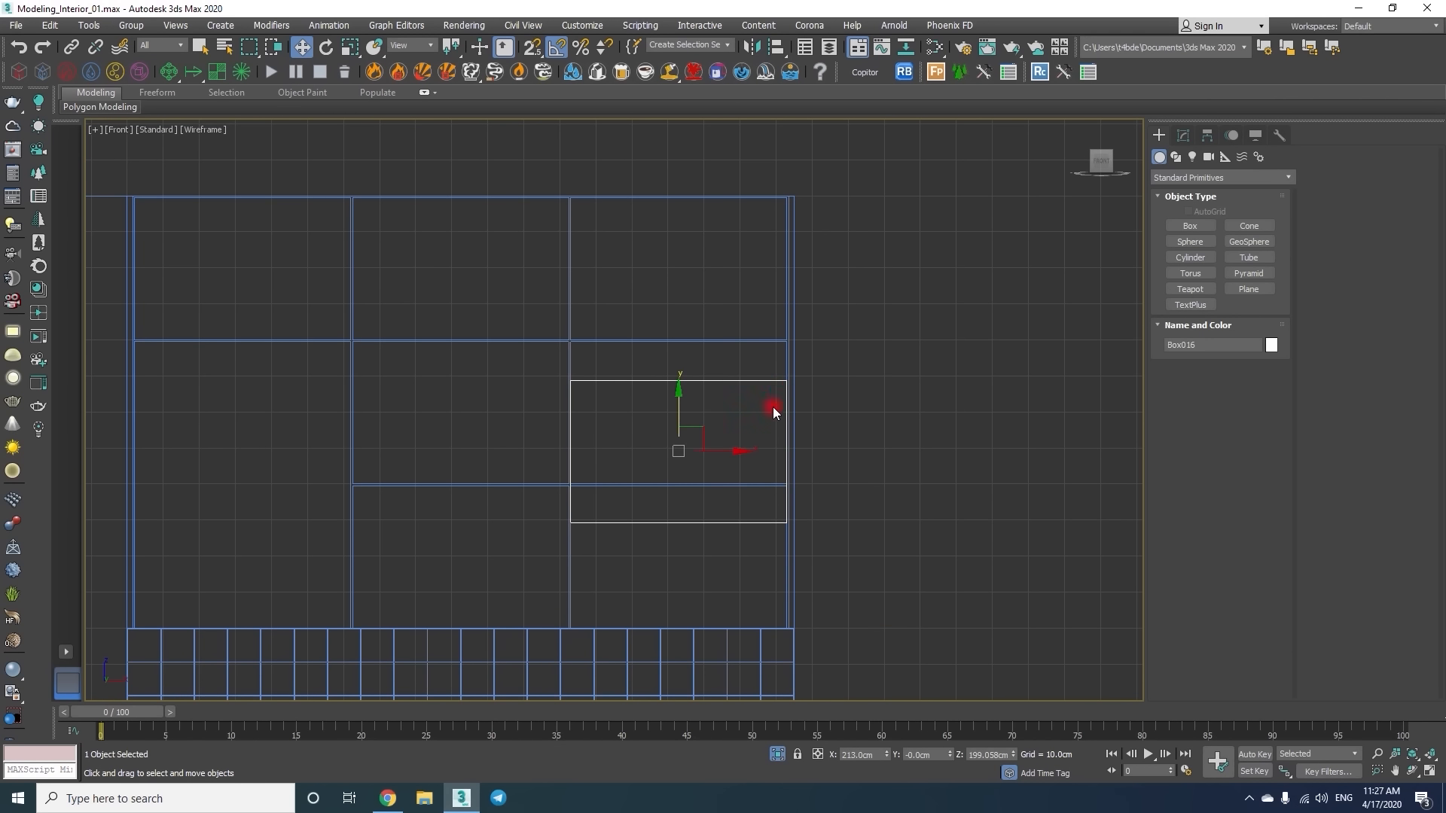
pyautogui.keyDown('shift'); pyautogui.moveTo(771, 213); pyautogui.dragTo(785, 198); pyautogui.keyUp('shift')
pyautogui.click(725, 461)
# Copy the three right-column fronts to the middle column of the upper cabinet and snap them into their outlines.
pyautogui.moveTo(595, 299); pyautogui.dragTo(748, 392, button='middle')
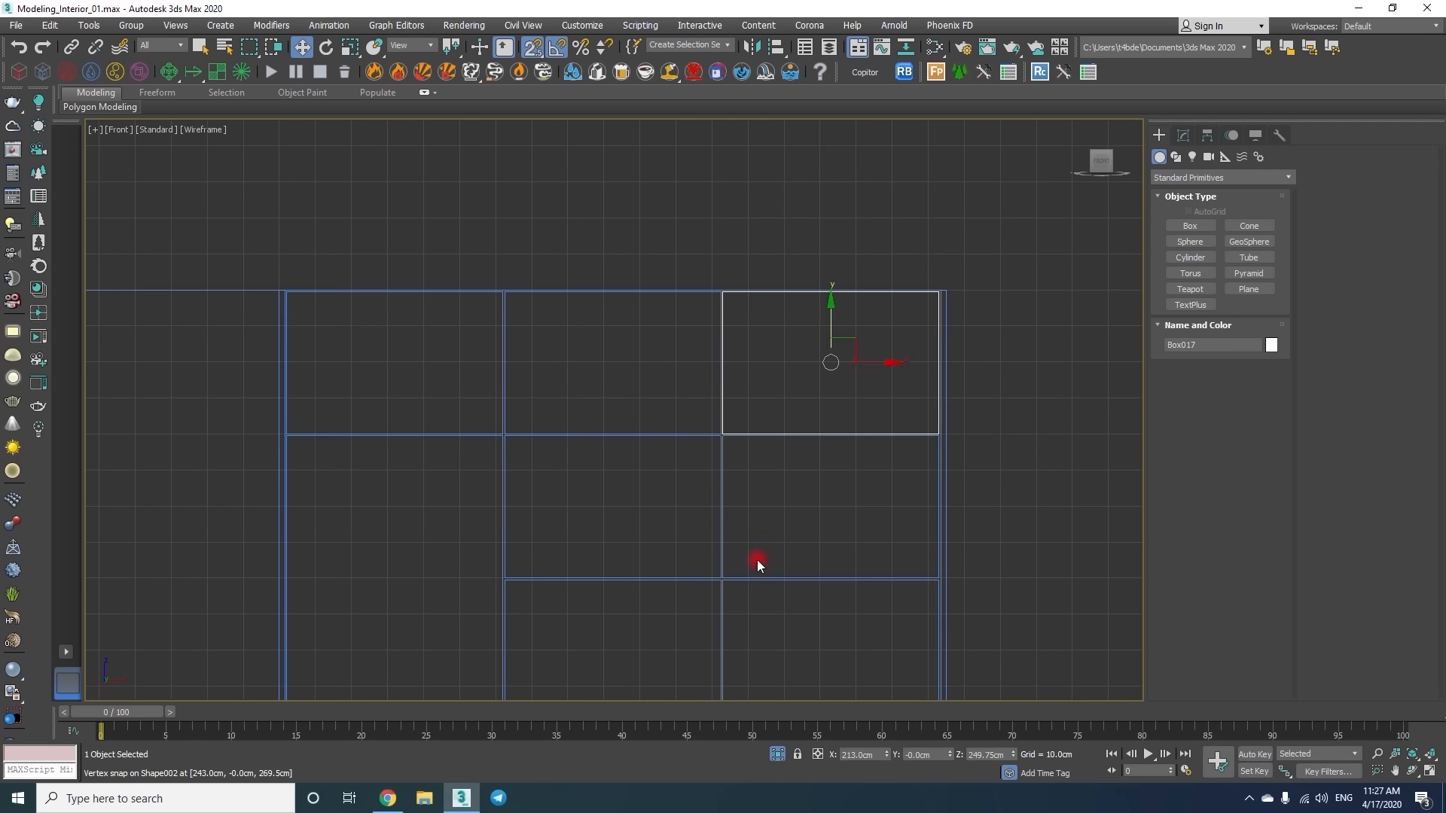
pyautogui.keyDown('shift'); pyautogui.moveTo(864, 507); pyautogui.dragTo(599, 493); pyautogui.keyUp('shift')
pyautogui.click(724, 460)
pyautogui.scroll(3, 700, 301)
pyautogui.moveTo(703, 273); pyautogui.dragTo(773, 273)
pyautogui.scroll(-4, 773, 279)
pyautogui.moveTo(745, 295)
pyautogui.mouseDown(button='middle')
pyautogui.moveTo(800, 316)
pyautogui.moveTo(825, 305)
pyautogui.mouseUp(button='middle')
# Copy only the upper two middle-column fronts to the left column and snap them into place.
pyautogui.keyDown('alt'); pyautogui.click(701, 516); pyautogui.keyUp('alt')
pyautogui.keyDown('shift'); pyautogui.moveTo(816, 382); pyautogui.dragTo(633, 336); pyautogui.keyUp('shift')
pyautogui.click(726, 461)
pyautogui.scroll(5, 669, 293)
pyautogui.moveTo(703, 257); pyautogui.dragTo(791, 257)
pyautogui.scroll(-5, 790, 260)
pyautogui.moveTo(768, 434); pyautogui.dragTo(743, 363, button='middle')
# Convert the lower left front to an Editable Poly and stretch its bottom vertices down to the opening's lower edge.
pyautogui.click(715, 388)
pyautogui.rightClick(854, 300)
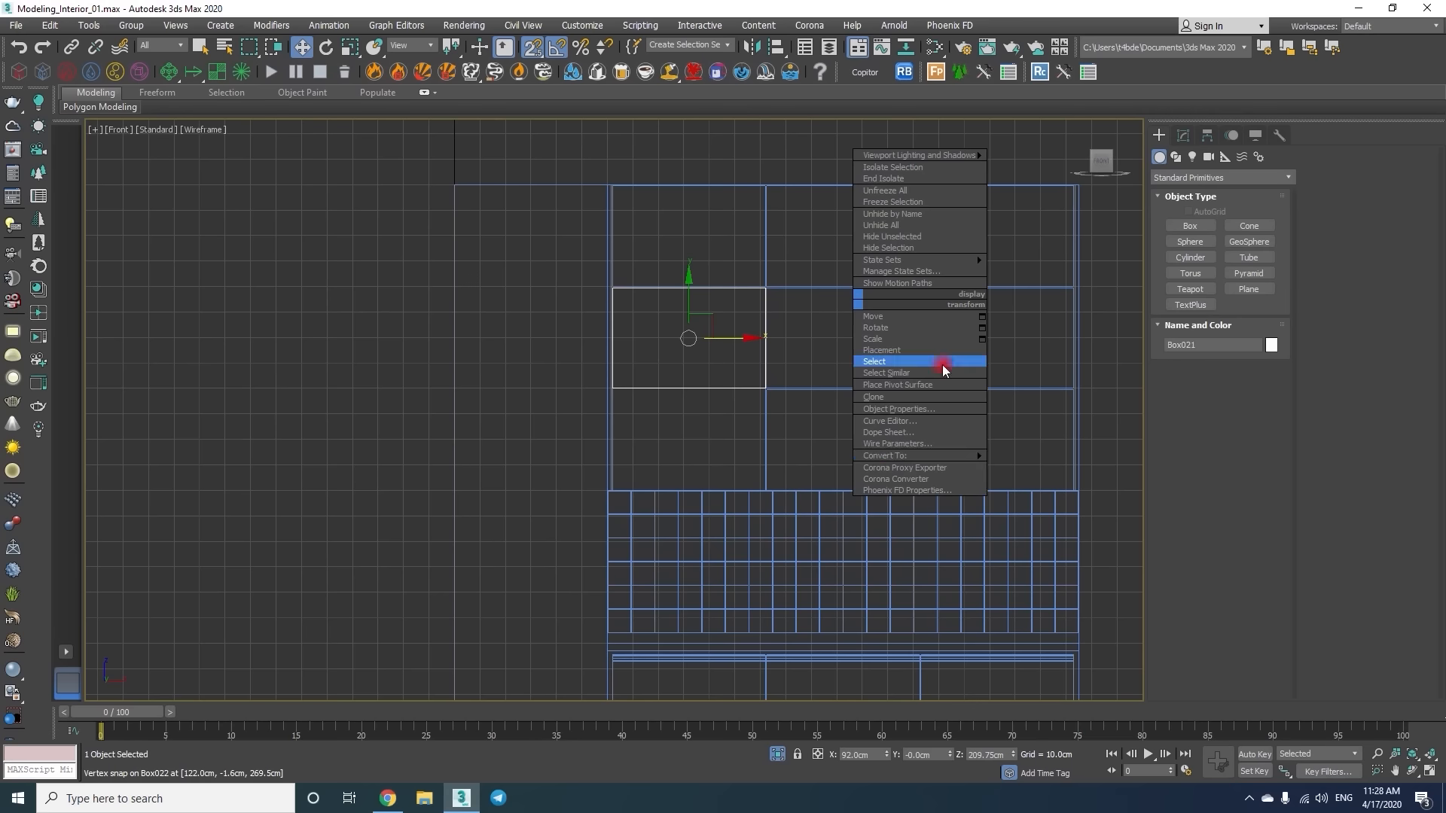
pyautogui.click(1035, 465)
pyautogui.press('1')
pyautogui.moveTo(803, 370); pyautogui.dragTo(584, 421)
pyautogui.scroll(5, 693, 403)
pyautogui.moveTo(690, 403); pyautogui.dragTo(684, 292, button='middle')
pyautogui.moveTo(671, 207); pyautogui.dragTo(887, 541)
pyautogui.press('1')
pyautogui.scroll(-5, 635, 417)
# Select all eight upper cabinet fronts and snap them onto the front of the cabinet body in the right view.
pyautogui.scroll(3, 715, 269)
pyautogui.moveTo(1001, 646); pyautogui.dragTo(527, 177)
pyautogui.keyDown('alt'); pyautogui.click(332, 196); pyautogui.keyUp('alt')
pyautogui.keyDown('alt'); pyautogui.click(453, 655); pyautogui.keyUp('alt')
pyautogui.press('p')
pyautogui.press('f')
pyautogui.press('r')
pyautogui.scroll(-3, 512, 354)
pyautogui.scroll(5, 533, 365)
pyautogui.moveTo(903, 449); pyautogui.dragTo(810, 446)
pyautogui.scroll(6, 753, 384)
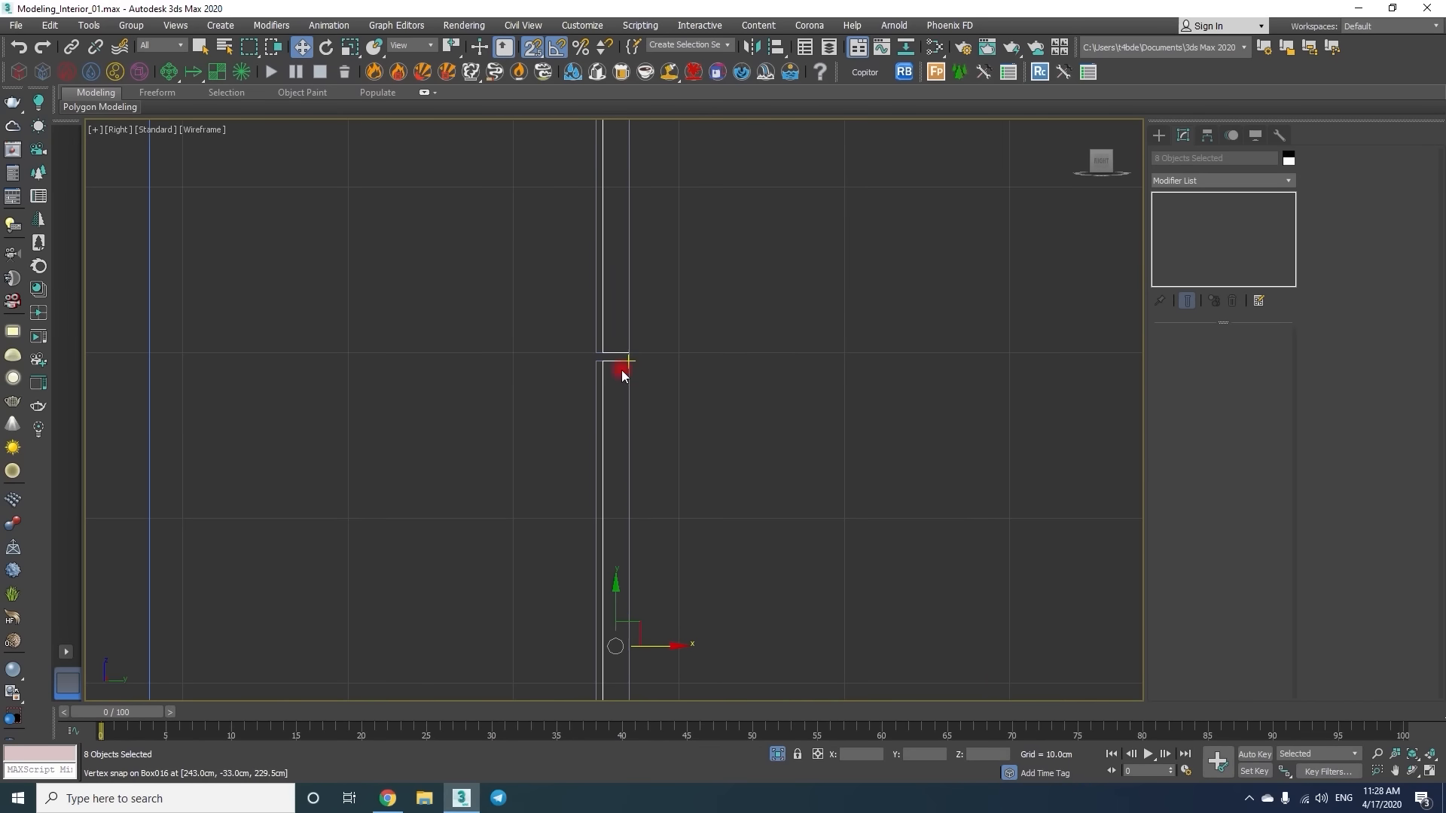
# Move the front polygons of the upper cabinet's side panels forward, snapping them flush with the door faces.
pyautogui.press('p')
pyautogui.press('F3')
pyautogui.scroll(4, 778, 454)
pyautogui.click(756, 411)
pyautogui.keyDown('alt'); pyautogui.moveTo(756, 410); pyautogui.dragTo(706, 430, button='middle'); pyautogui.keyUp('alt')
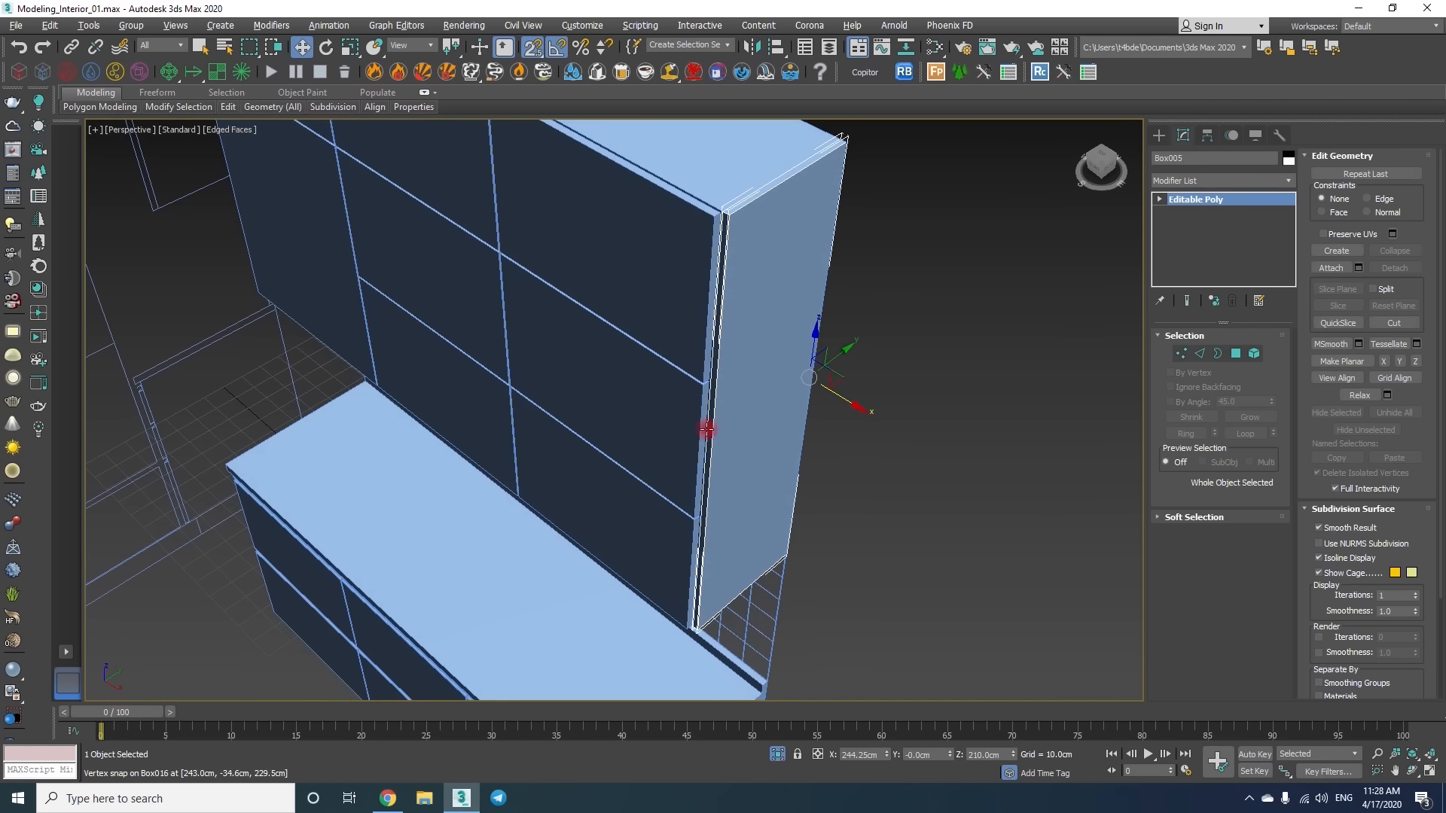
pyautogui.click(1235, 356)
pyautogui.click(727, 226)
pyautogui.scroll(4, 729, 229)
pyautogui.keyDown('alt'); pyautogui.moveTo(731, 241); pyautogui.dragTo(750, 405, button='middle'); pyautogui.keyUp('alt')
pyautogui.moveTo(722, 629); pyautogui.dragTo(703, 368)
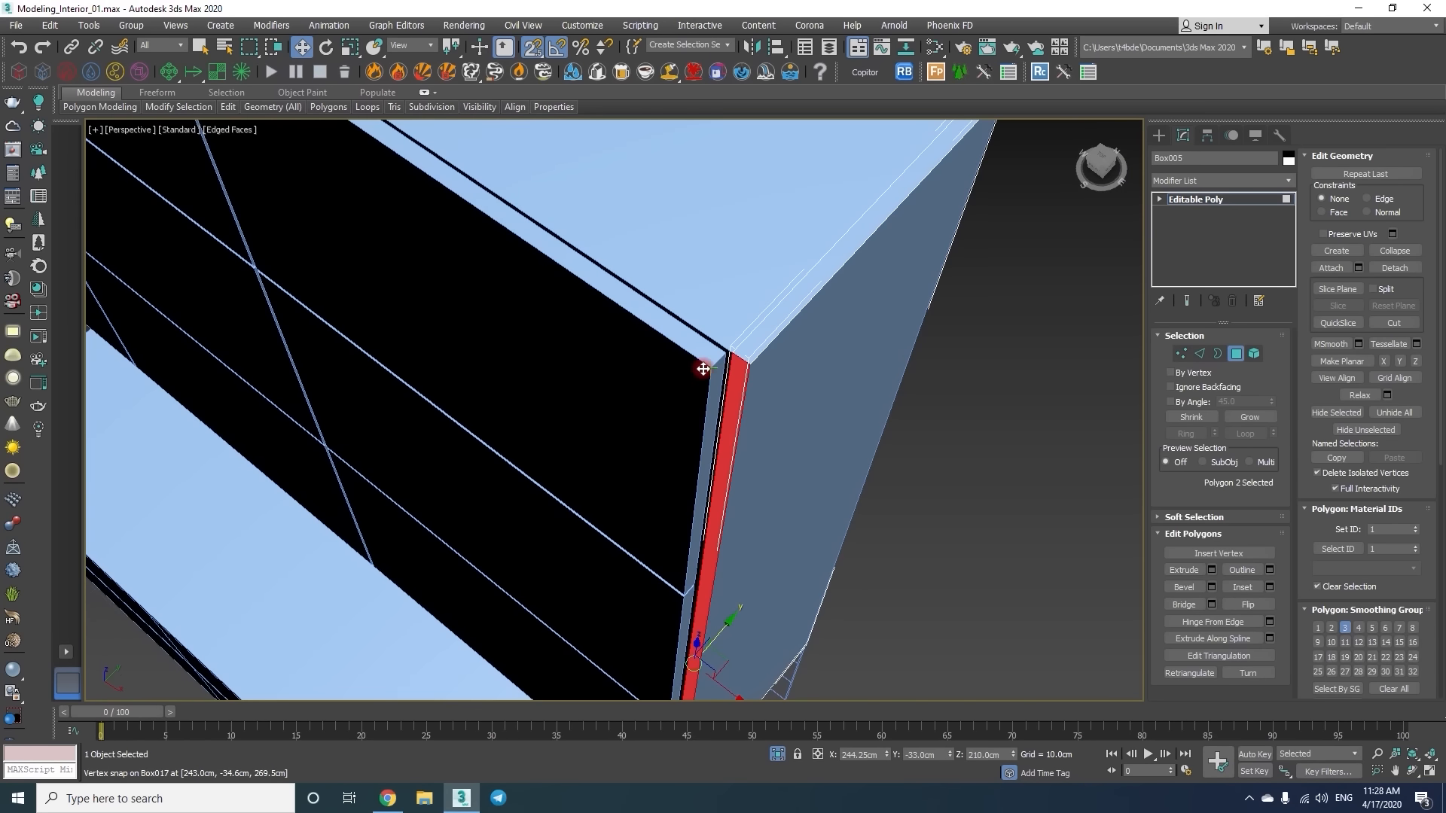
pyautogui.moveTo(706, 633); pyautogui.dragTo(710, 367)
pyautogui.scroll(-4, 668, 307)
pyautogui.keyDown('alt'); pyautogui.moveTo(668, 307); pyautogui.dragTo(752, 362, button='middle'); pyautogui.keyUp('alt')
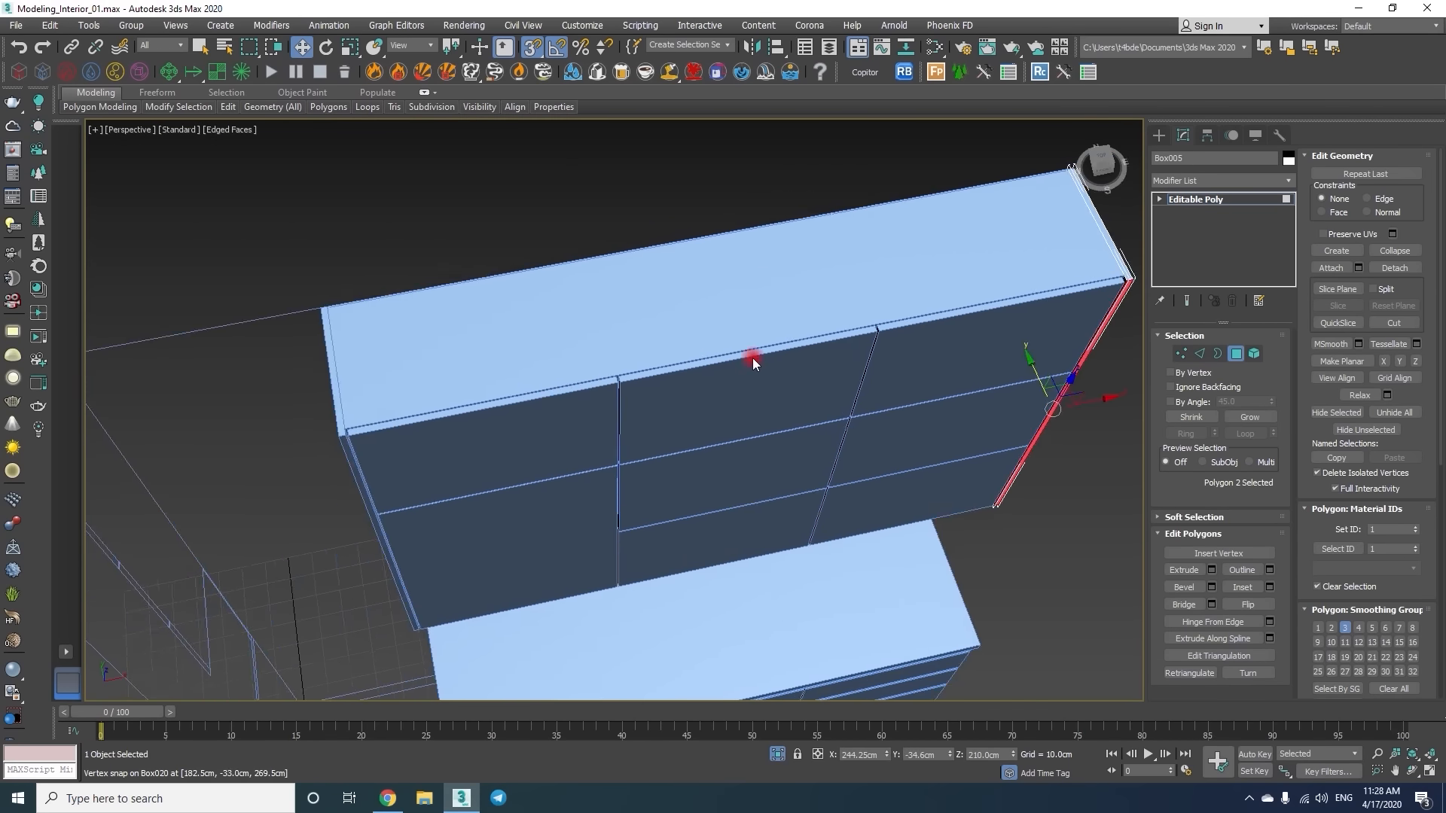
pyautogui.moveTo(331, 399); pyautogui.dragTo(681, 352, button='middle')
pyautogui.scroll(5, 680, 352)
pyautogui.scroll(-4, 524, 347)
pyautogui.press('4')
# Examine the upper cabinet from below in shaded display without edges, with nothing selected.
pyautogui.keyDown('alt'); pyautogui.moveTo(524, 347); pyautogui.dragTo(663, 301, button='middle'); pyautogui.keyUp('alt')
pyautogui.click(800, 439)
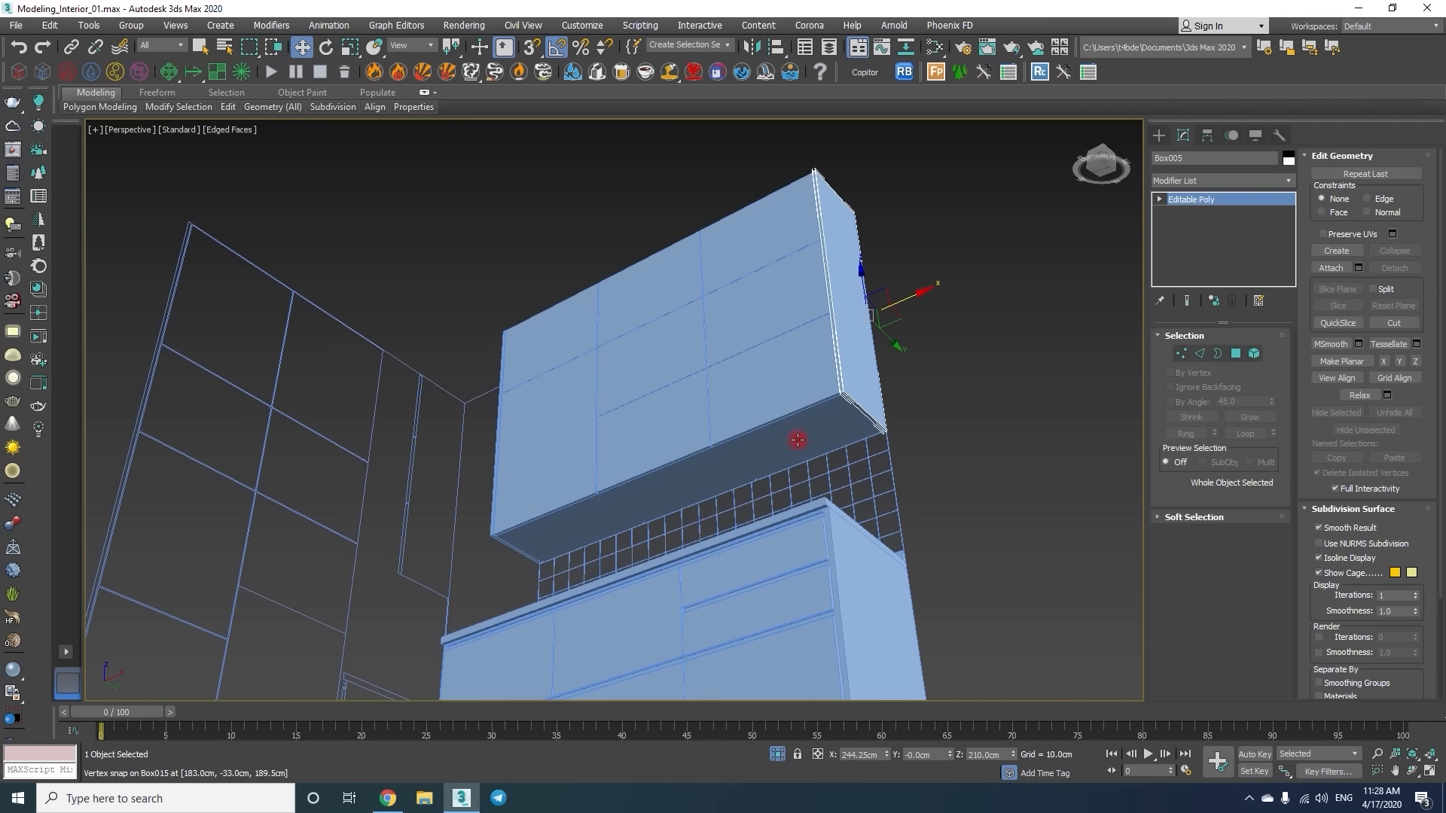
pyautogui.keyDown('alt'); pyautogui.moveTo(800, 439); pyautogui.dragTo(650, 375, button='middle'); pyautogui.keyUp('alt')
pyautogui.hotkey('ctrl', 'd')
pyautogui.press('F4')
pyautogui.press('s')
pyautogui.scroll(5, 760, 450)
pyautogui.keyDown('alt'); pyautogui.moveTo(432, 654); pyautogui.dragTo(774, 358, button='middle'); pyautogui.keyUp('alt')
# Move the rear polygon of the upper cabinet's inner body forward in the top view, reducing it to a thin slab behind the doors.
pyautogui.click(424, 657)
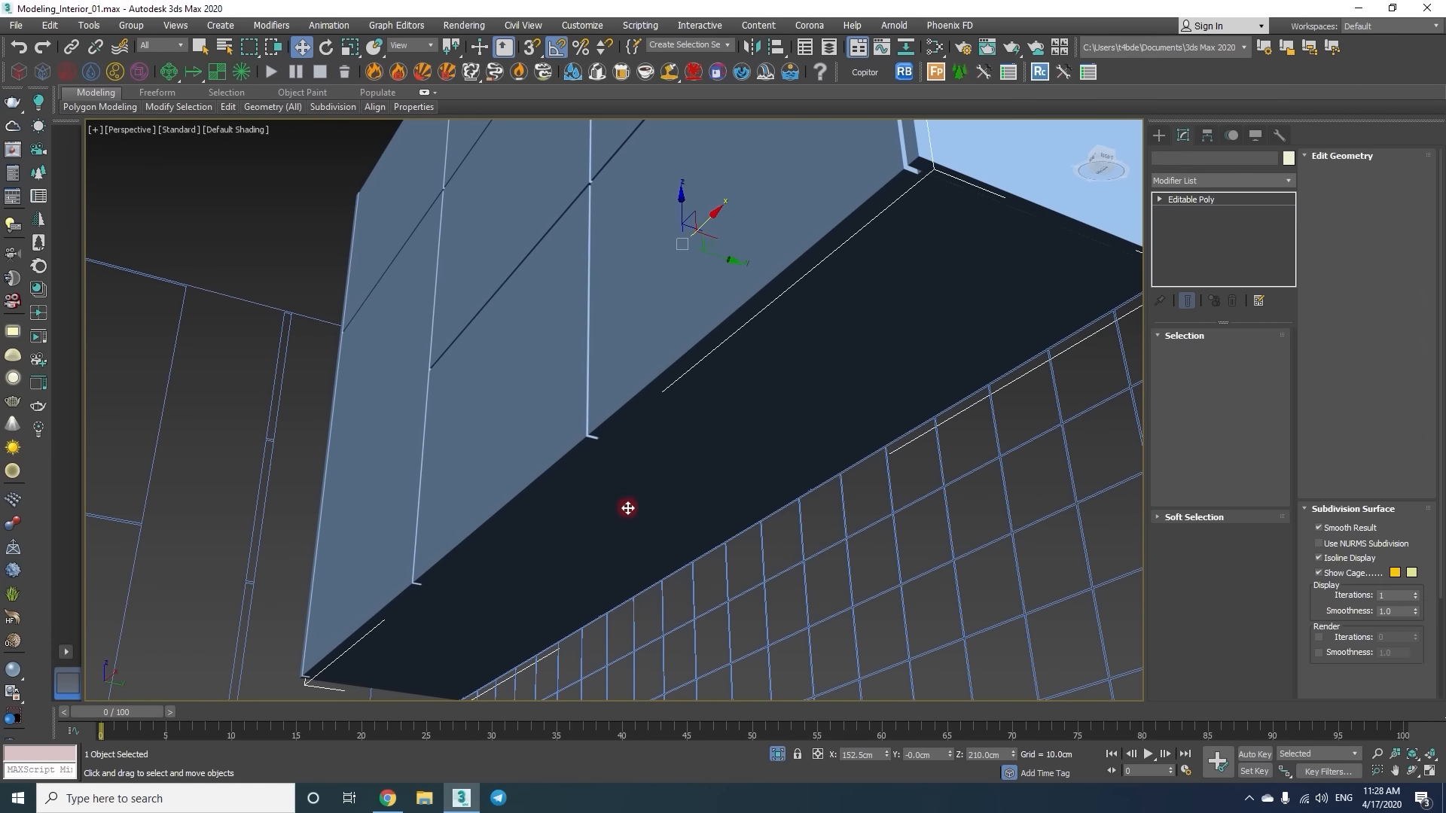
pyautogui.press('4')
pyautogui.press('F3')
pyautogui.hotkey('ctrl', 'a')
pyautogui.click(808, 265)
pyautogui.keyDown('alt'); pyautogui.moveTo(809, 264); pyautogui.dragTo(671, 400, button='middle'); pyautogui.keyUp('alt')
pyautogui.press('t')
pyautogui.moveTo(1011, 431); pyautogui.dragTo(705, 324, button='middle')
pyautogui.scroll(5, 705, 324)
pyautogui.scroll(-3, 715, 241)
pyautogui.press('s')
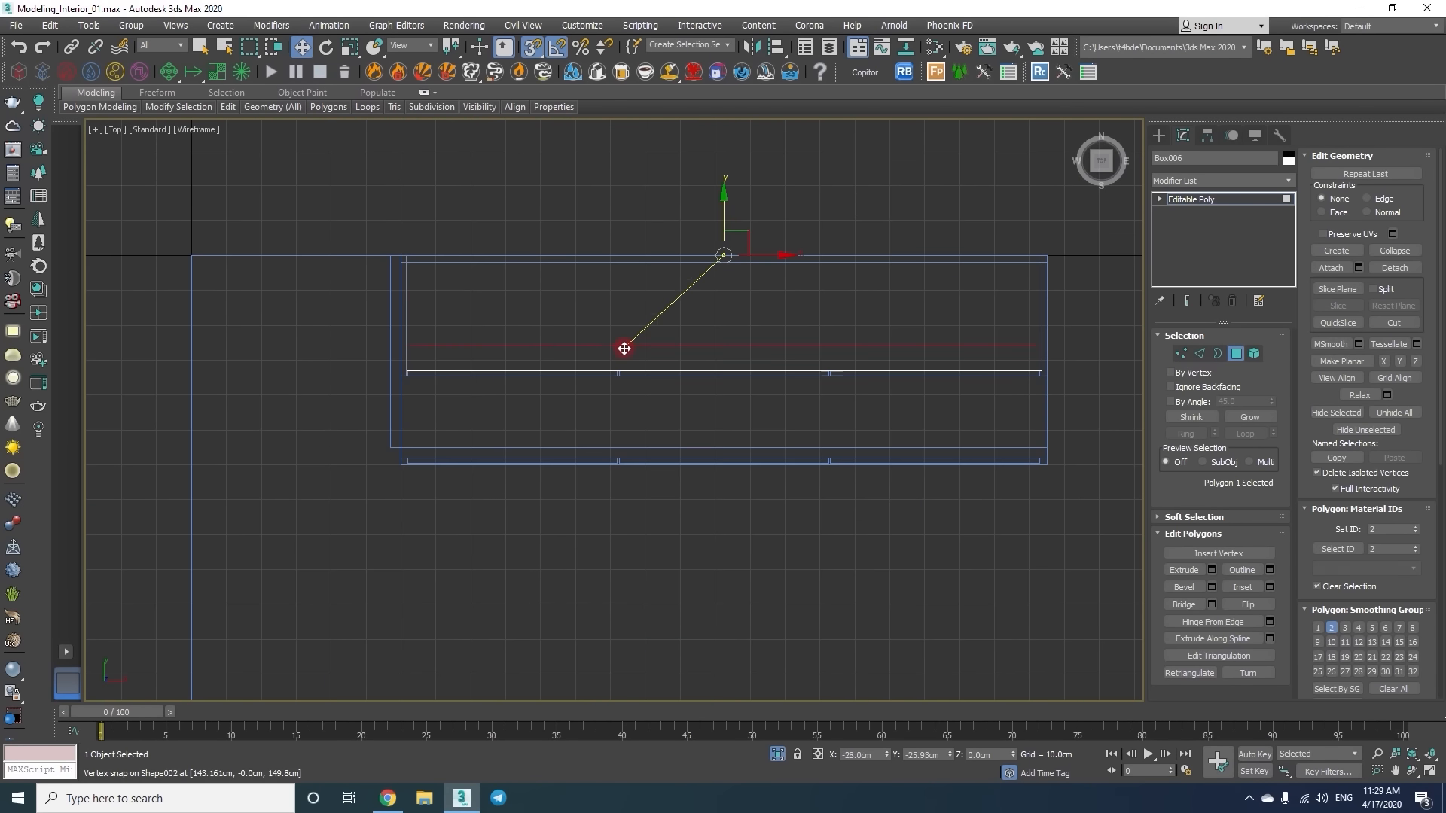
pyautogui.press('F12')
# Draw a 31.4 × 182 cm box as the top board between the upper cabinet's side panels and set its thickness.
pyautogui.press('p')
pyautogui.moveTo(627, 359)
pyautogui.keyDown('alt'); pyautogui.mouseDown(button='middle')
pyautogui.moveTo(576, 403)
pyautogui.moveTo(452, 388)
pyautogui.moveTo(633, 513)
pyautogui.mouseUp(button='middle'); pyautogui.keyUp('alt')
pyautogui.moveTo(881, 188)
pyautogui.mouseDown(button='middle')
pyautogui.moveTo(770, 346)
pyautogui.moveTo(787, 397)
pyautogui.moveTo(746, 500)
pyautogui.moveTo(817, 486)
pyautogui.mouseUp(button='middle')
pyautogui.scroll(-4, 770, 345)
pyautogui.click(1159, 135)
pyautogui.click(1197, 228)
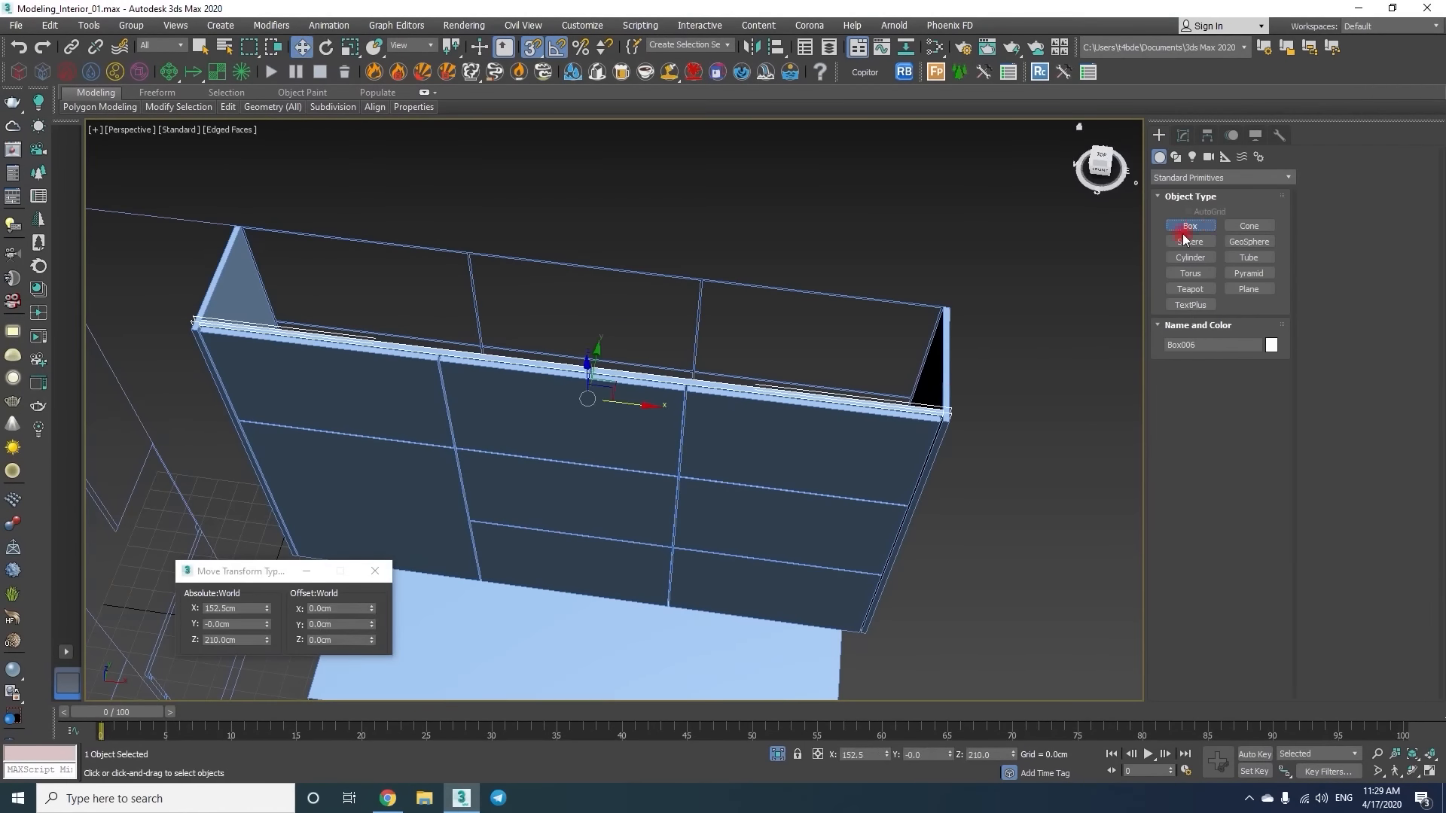
pyautogui.scroll(5, 966, 431)
pyautogui.moveTo(998, 486); pyautogui.dragTo(481, 227)
pyautogui.scroll(-5, 812, 359)
pyautogui.scroll(5, 582, 335)
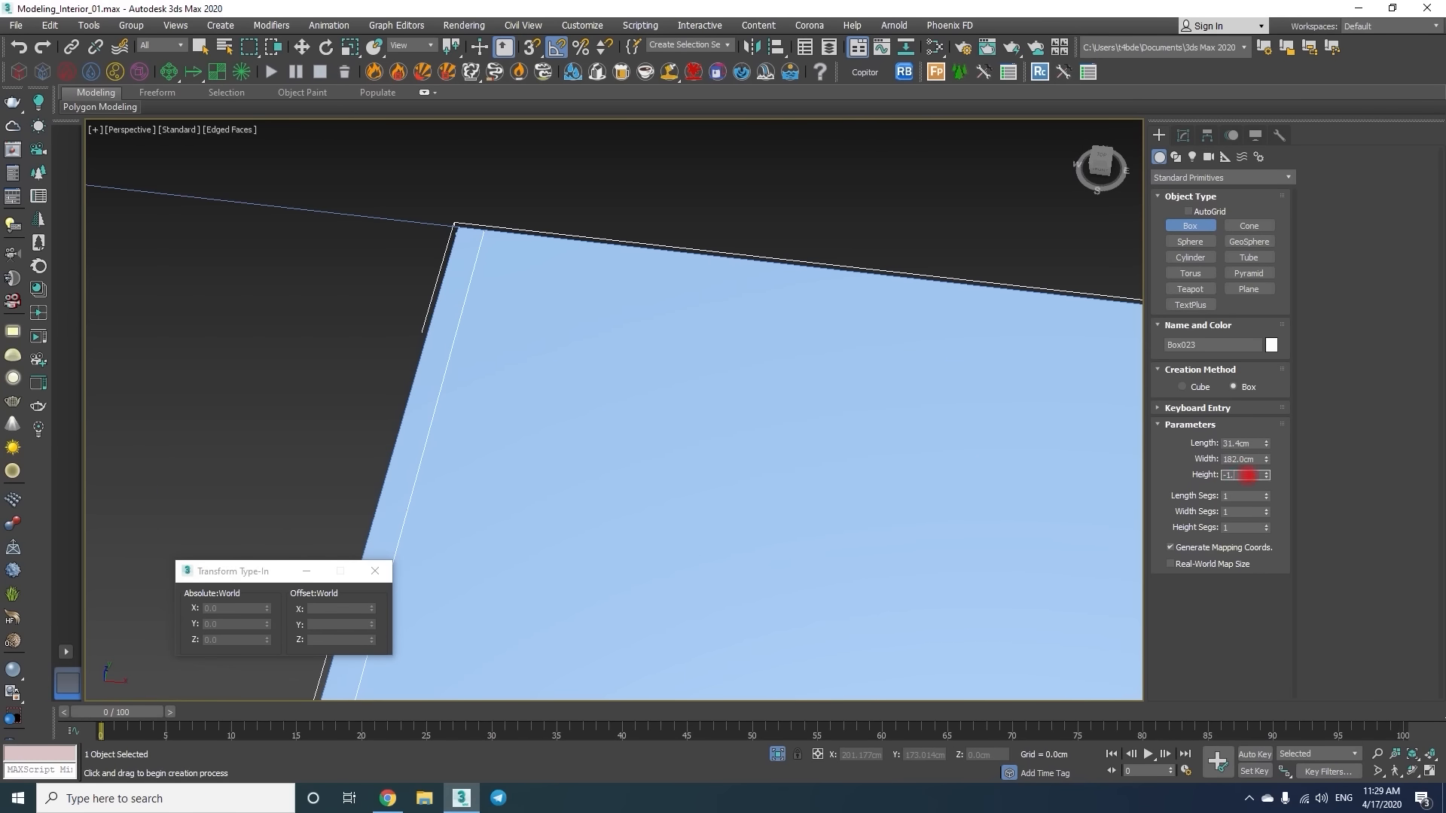
pyautogui.write('8')
pyautogui.press('Return')
# Copy the top board down to the bottom of the upper cabinet and snap it to the lower corner.
pyautogui.press('w')
pyautogui.scroll(-5, 739, 271)
pyautogui.moveTo(740, 271)
pyautogui.keyDown('alt'); pyautogui.mouseDown(button='middle')
pyautogui.moveTo(639, 271)
pyautogui.moveTo(730, 239)
pyautogui.mouseUp(button='middle'); pyautogui.keyUp('alt')
pyautogui.keyDown('shift'); pyautogui.moveTo(699, 181); pyautogui.dragTo(735, 469); pyautogui.keyUp('shift')
pyautogui.press('Return')
pyautogui.scroll(5, 810, 368)
pyautogui.moveTo(817, 353); pyautogui.dragTo(833, 472)
pyautogui.scroll(4, 833, 472)
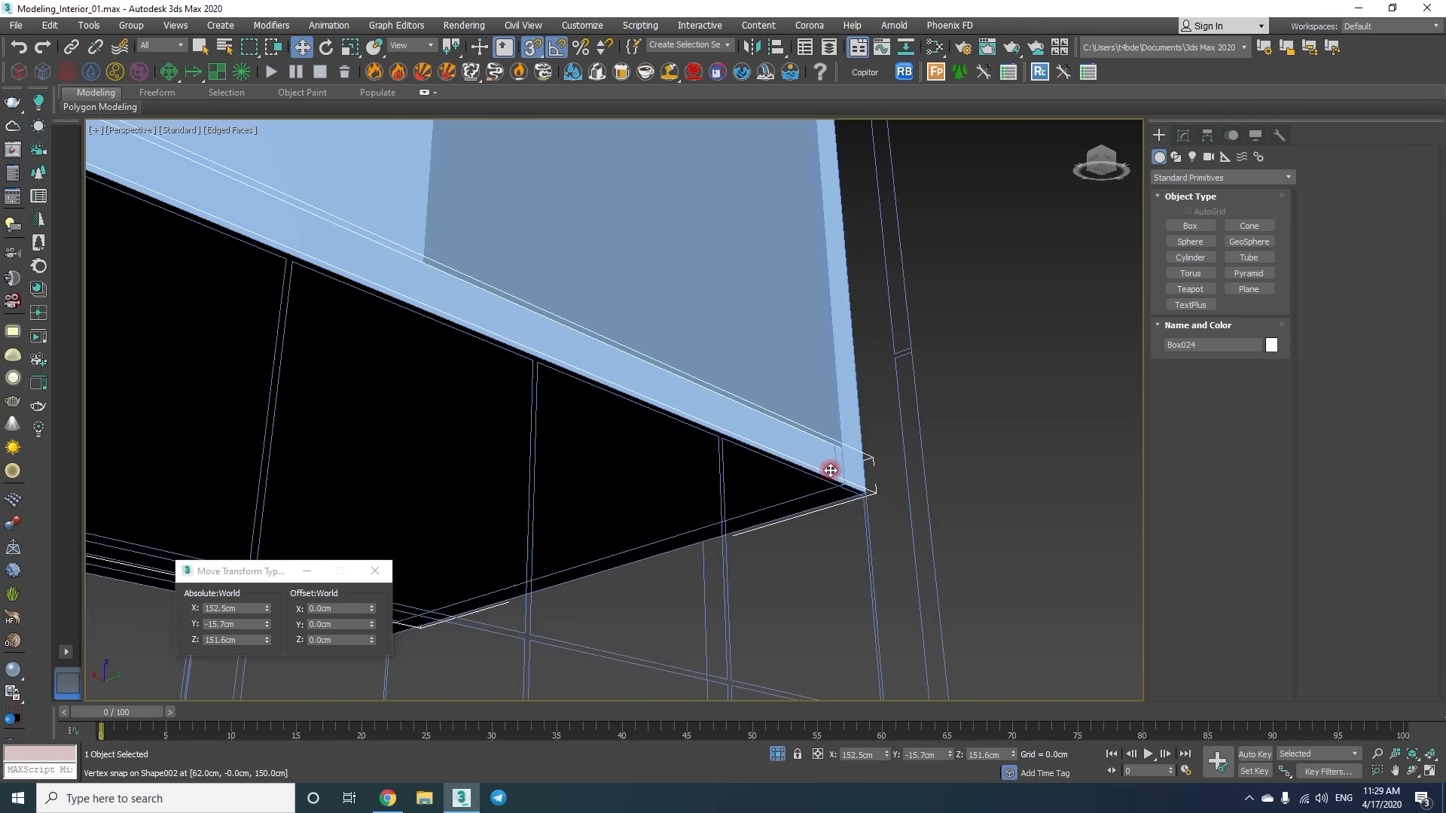
# Raise the copied bottom board by 3 cm along Z.
pyautogui.write('3')
pyautogui.press('Return')
pyautogui.keyDown('alt'); pyautogui.moveTo(331, 538); pyautogui.dragTo(451, 432, button='middle'); pyautogui.keyUp('alt')
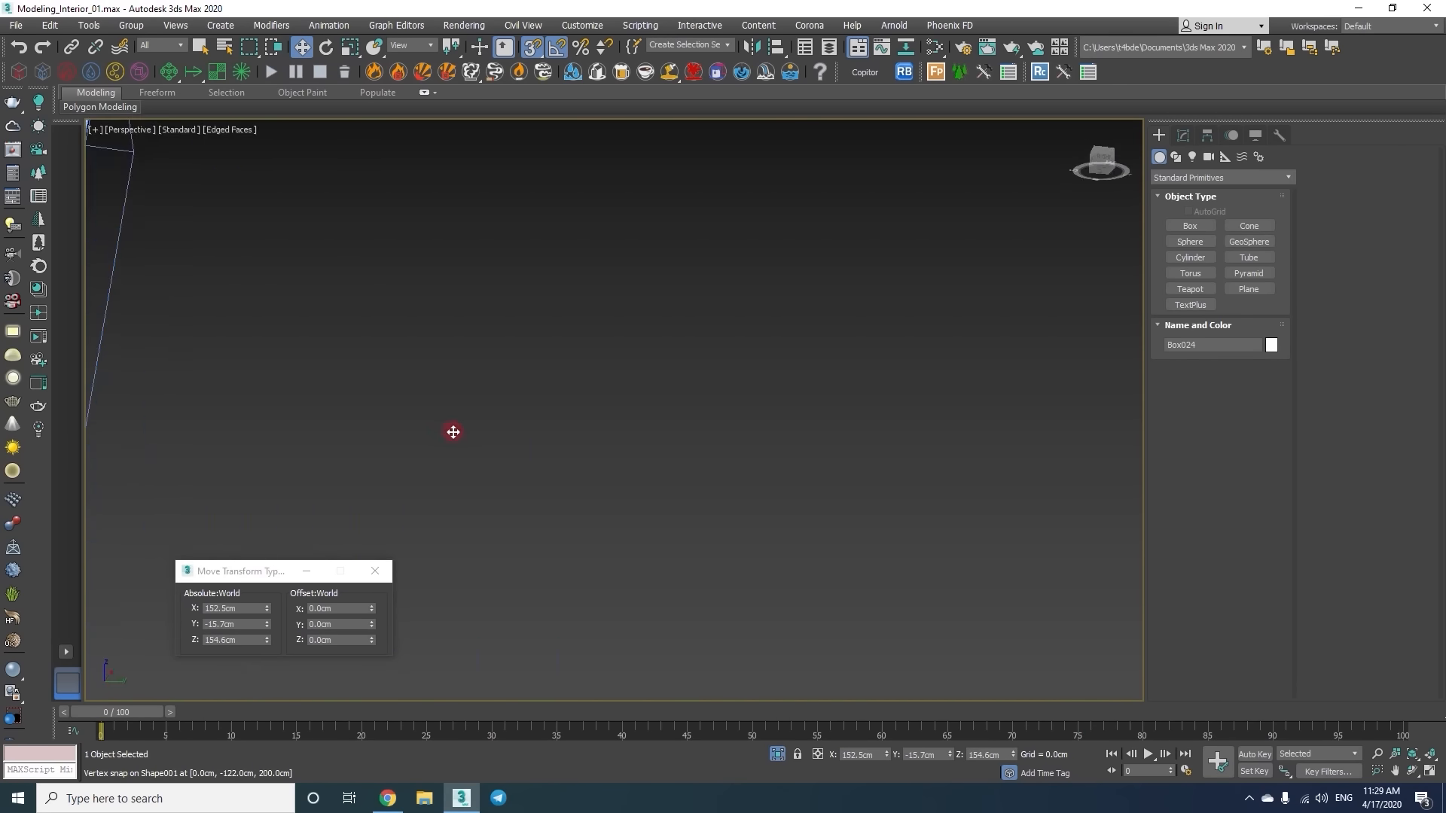
# Examine the upper cabinet's boards and fronts in the perspective view, with and without edges.
pyautogui.press('z')
pyautogui.scroll(-4, 568, 426)
pyautogui.hotkey('ctrl', 'd')
pyautogui.press('F4')
pyautogui.scroll(3, 601, 419)
pyautogui.keyDown('alt'); pyautogui.moveTo(601, 418); pyautogui.dragTo(1069, 211, button='middle'); pyautogui.keyUp('alt')
pyautogui.scroll(-5, 541, 472)
pyautogui.press('F4')
pyautogui.scroll(2, 720, 439)
# Draw a 57 × 10 cm box in the front view as the plinth under the tall cabinet.
pyautogui.press('s')
pyautogui.press('f')
pyautogui.press('z')
pyautogui.scroll(5, 652, 469)
pyautogui.moveTo(593, 556); pyautogui.dragTo(636, 469, button='middle')
pyautogui.press('s')
pyautogui.moveTo(580, 465)
pyautogui.mouseDown()
pyautogui.moveTo(820, 406)
pyautogui.moveTo(788, 426)
pyautogui.mouseUp()
pyautogui.press('s')
pyautogui.rightClick(774, 284)
pyautogui.press('s')
pyautogui.moveTo(580, 473); pyautogui.dragTo(777, 426)
pyautogui.click(748, 277)
pyautogui.press('w')
pyautogui.press('s')
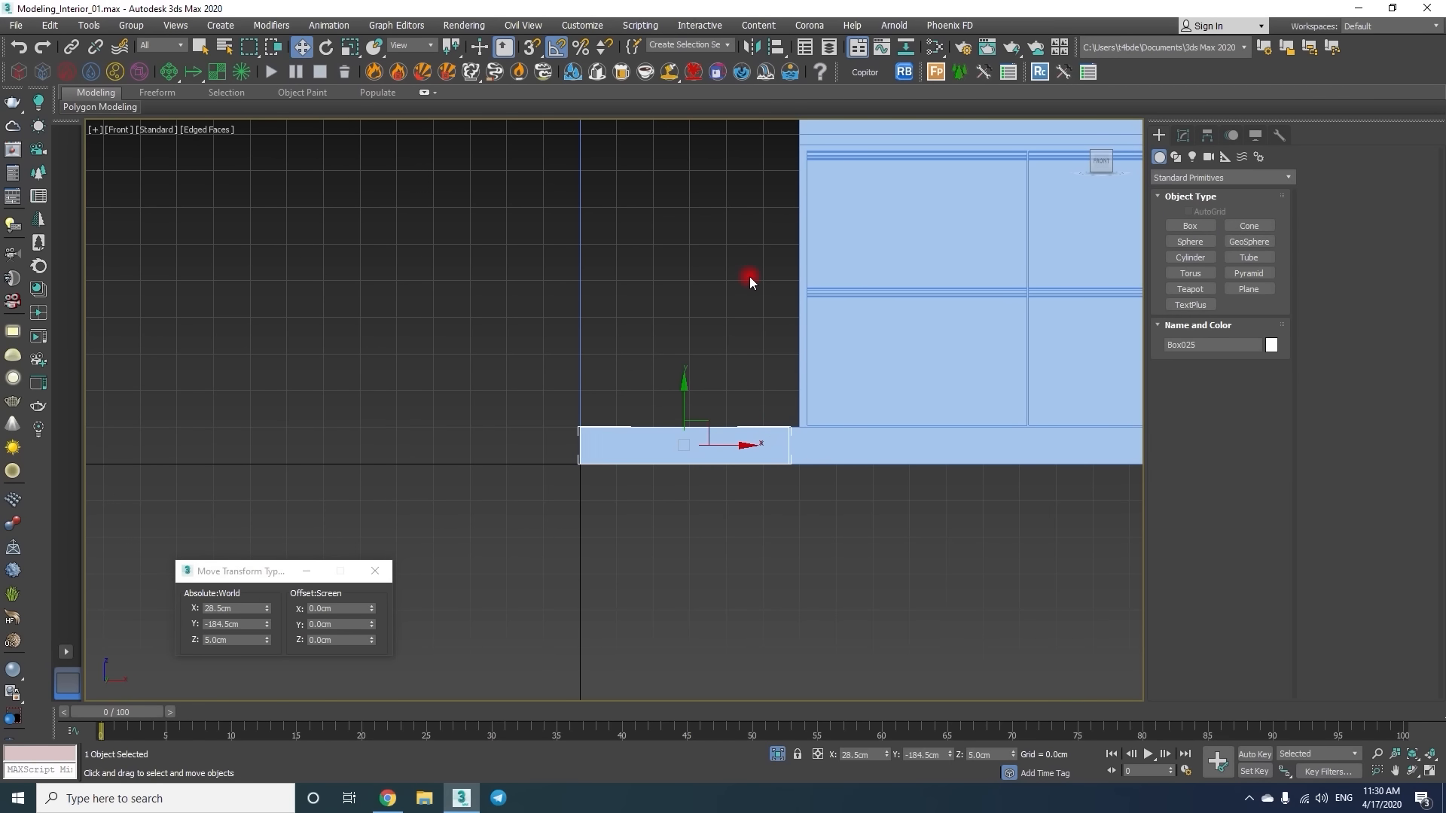
# Convert the tall cabinet's plinth box to an editable poly and move it in the right view to the lower cabinets' plinth.
pyautogui.press('v')
pyautogui.click(761, 346)
pyautogui.press('z')
pyautogui.scroll(-5, 787, 317)
pyautogui.rightClick(807, 262)
pyautogui.click(969, 425)
pyautogui.scroll(-4, 969, 425)
pyautogui.moveTo(900, 387); pyautogui.dragTo(590, 444, button='middle')
pyautogui.moveTo(630, 442); pyautogui.dragTo(933, 458)
pyautogui.scroll(6, 760, 442)
# Stretch the plinth by moving its outer end vertices to the far end of the tall cabinet.
pyautogui.press('s')
pyautogui.press('1')
pyautogui.moveTo(798, 493); pyautogui.dragTo(711, 380)
pyautogui.moveTo(788, 433); pyautogui.dragTo(295, 454)
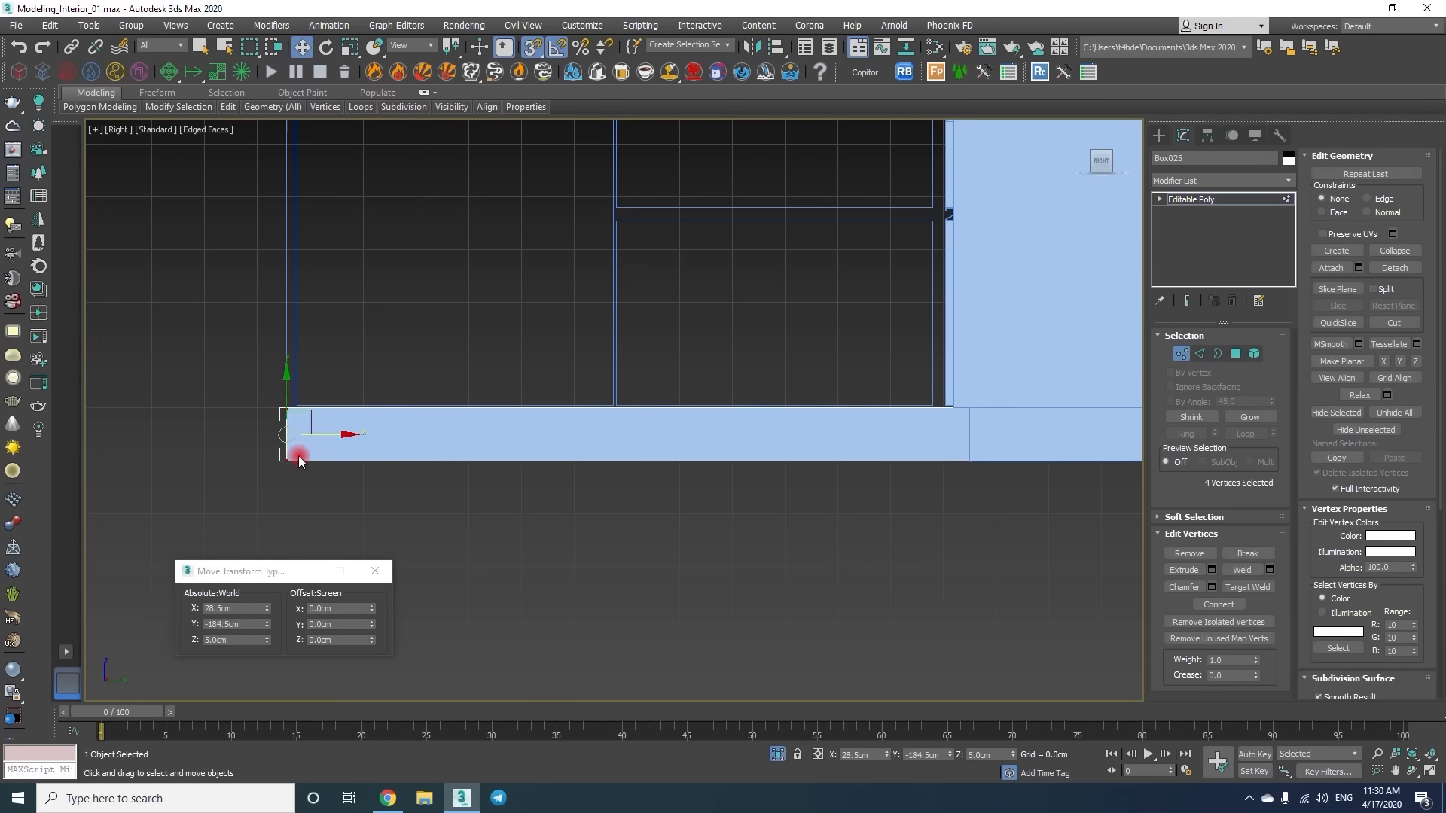
pyautogui.press('1')
pyautogui.moveTo(444, 396); pyautogui.dragTo(449, 407, button='middle')
# Adjust the plinth's inner end vertices in perspective, snapping them relative to the lower cabinet's plinth corner.
pyautogui.press('p')
pyautogui.press('z')
pyautogui.keyDown('alt'); pyautogui.moveTo(587, 435); pyautogui.dragTo(700, 392, button='middle'); pyautogui.keyUp('alt')
pyautogui.press('1')
pyautogui.moveTo(812, 373); pyautogui.dragTo(444, 260)
pyautogui.moveTo(452, 264); pyautogui.dragTo(433, 387, button='middle')
pyautogui.press('s')
pyautogui.moveTo(589, 384); pyautogui.dragTo(487, 248)
pyautogui.press('s')
pyautogui.moveTo(590, 252); pyautogui.dragTo(517, 258)
pyautogui.keyDown('alt'); pyautogui.moveTo(517, 258); pyautogui.dragTo(535, 289, button='middle'); pyautogui.keyUp('alt')
pyautogui.press('1')
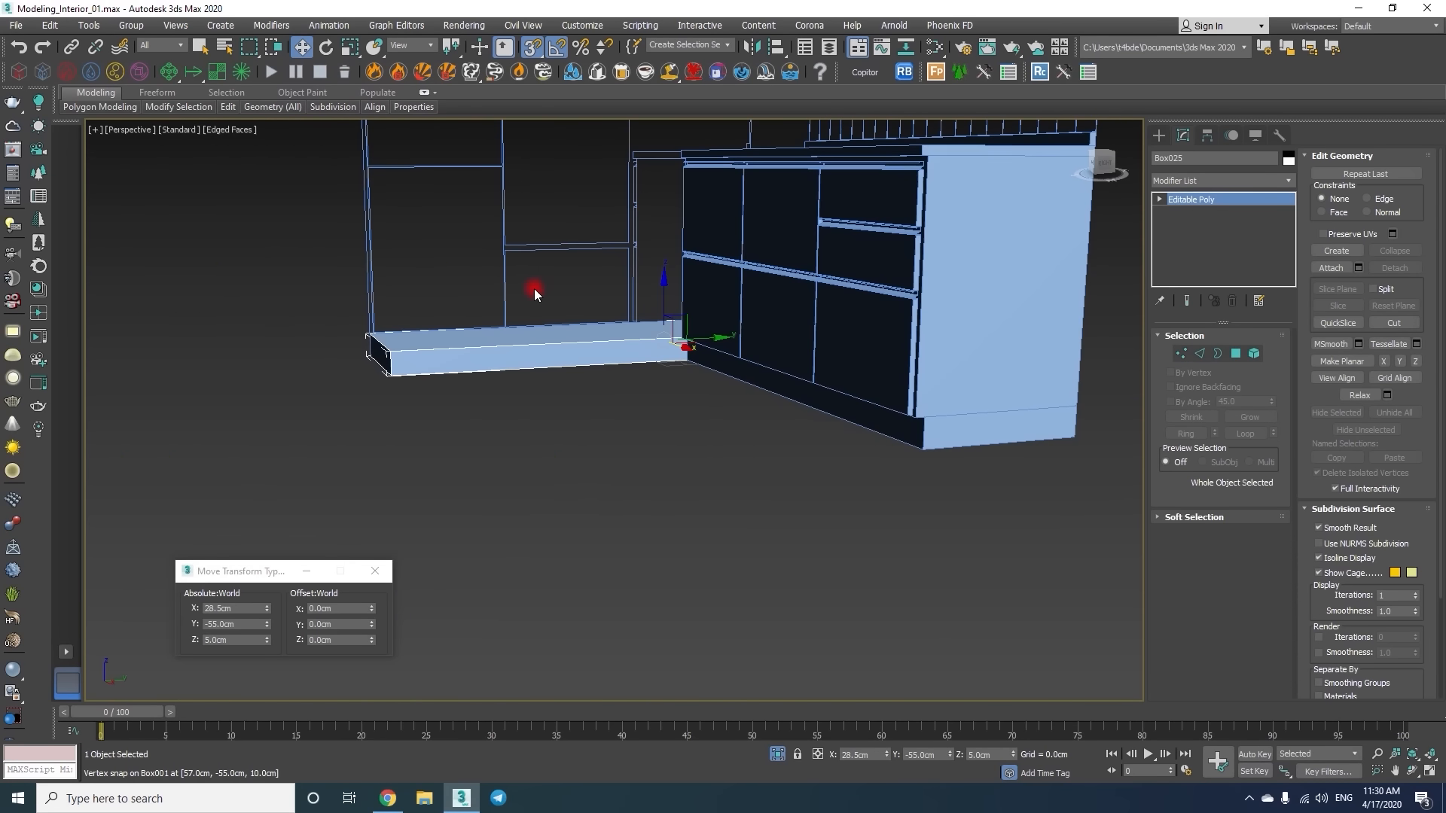
# Draw a 60 × 260 cm box above the plinth in the front view as the tall cabinet body, about 194 cm deep.
pyautogui.press('f')
pyautogui.scroll(-5, 632, 203)
pyautogui.moveTo(634, 204); pyautogui.dragTo(648, 506, button='middle')
pyautogui.click(1159, 135)
pyautogui.click(1191, 227)
pyautogui.moveTo(611, 219); pyautogui.dragTo(687, 571)
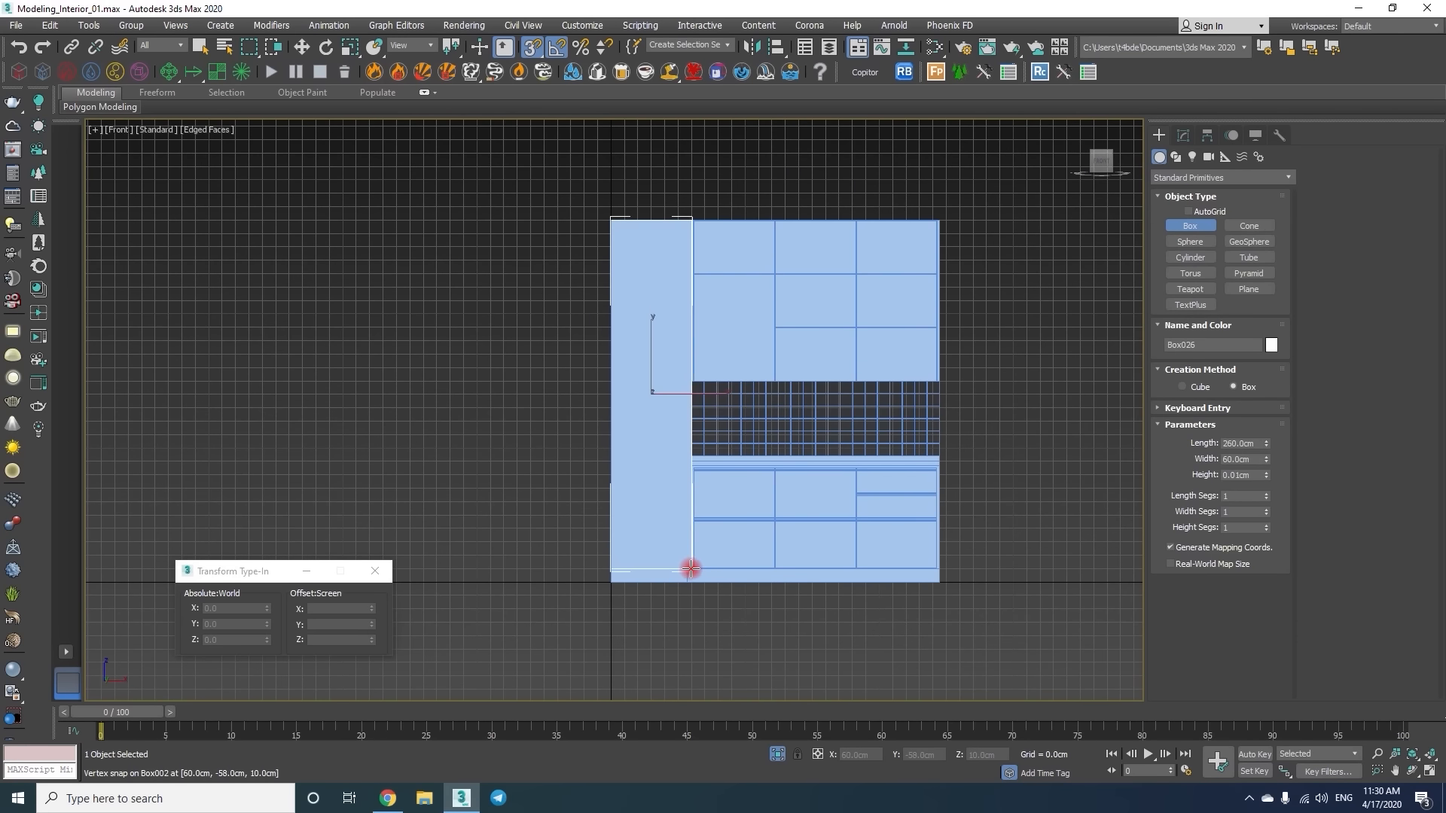
pyautogui.press('t')
pyautogui.press('z')
pyautogui.press('v')
pyautogui.click(681, 344)
pyautogui.press('z')
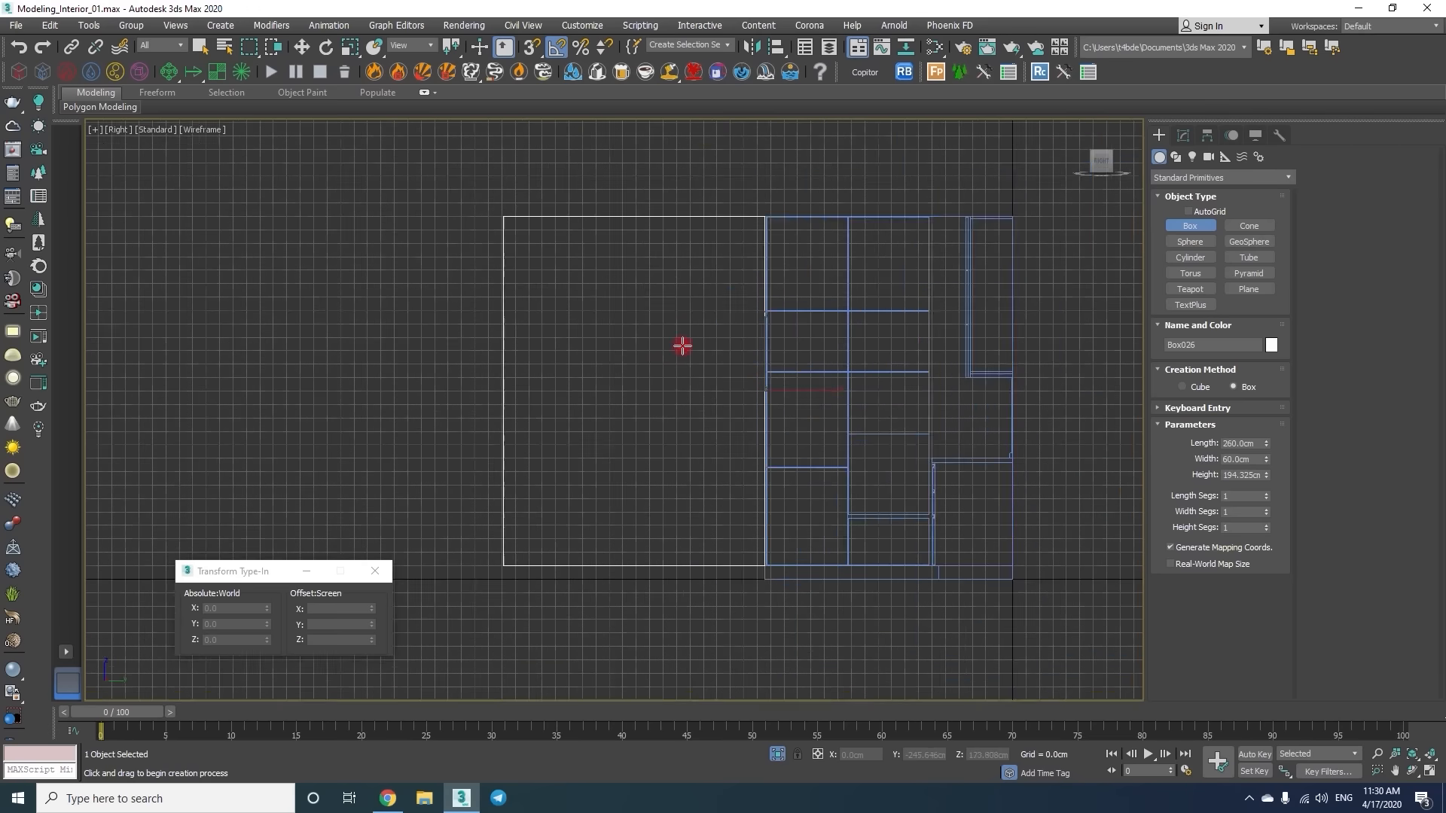
pyautogui.press('w')
# Snap the tall cabinet body to the wall line in the right view and convert it to an editable poly.
pyautogui.moveTo(919, 410); pyautogui.dragTo(748, 358, button='middle')
pyautogui.press('s')
pyautogui.moveTo(685, 359); pyautogui.dragTo(981, 605)
pyautogui.rightClick(704, 328)
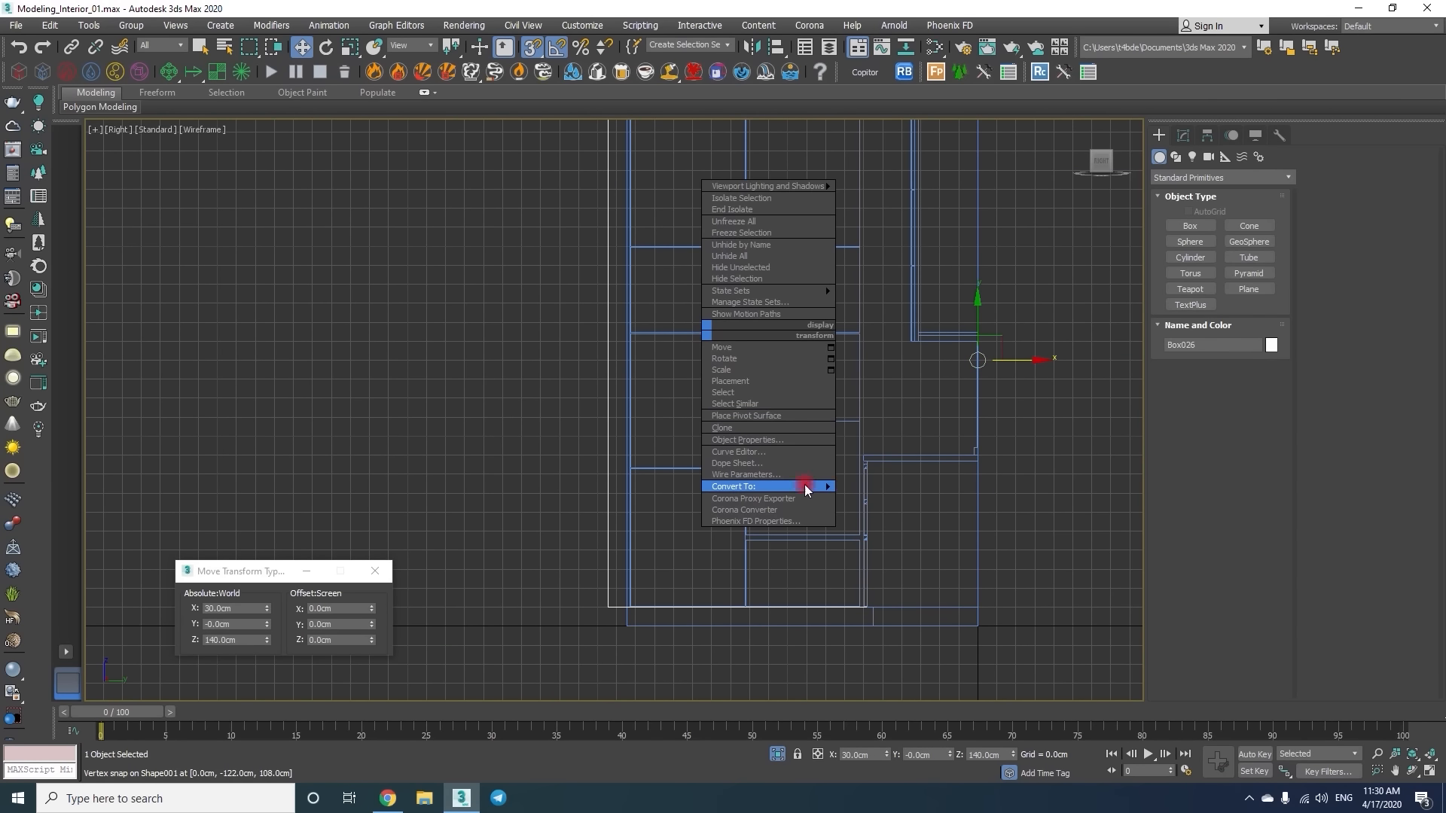
pyautogui.moveTo(807, 490)
pyautogui.click(866, 498)
# Snap the body's outer end vertices back to the inner line of the tall cabinet's side panel.
pyautogui.press('1')
pyautogui.scroll(-3, 672, 607)
pyautogui.moveTo(619, 314); pyautogui.dragTo(664, 640)
pyautogui.scroll(5, 664, 436)
pyautogui.moveTo(623, 217); pyautogui.dragTo(621, 225)
pyautogui.scroll(-4, 621, 224)
pyautogui.press('1')
# Copy the body to the tall cabinet's outer end and move the copy's vertices to form a thin side panel.
pyautogui.keyDown('shift'); pyautogui.moveTo(913, 398); pyautogui.dragTo(568, 371); pyautogui.keyUp('shift')
pyautogui.press('Return')
pyautogui.scroll(3, 571, 228)
pyautogui.moveTo(570, 221); pyautogui.dragTo(612, 361)
pyautogui.scroll(-6, 674, 222)
pyautogui.press('1')
pyautogui.moveTo(626, 282); pyautogui.dragTo(672, 221)
pyautogui.scroll(5, 669, 219)
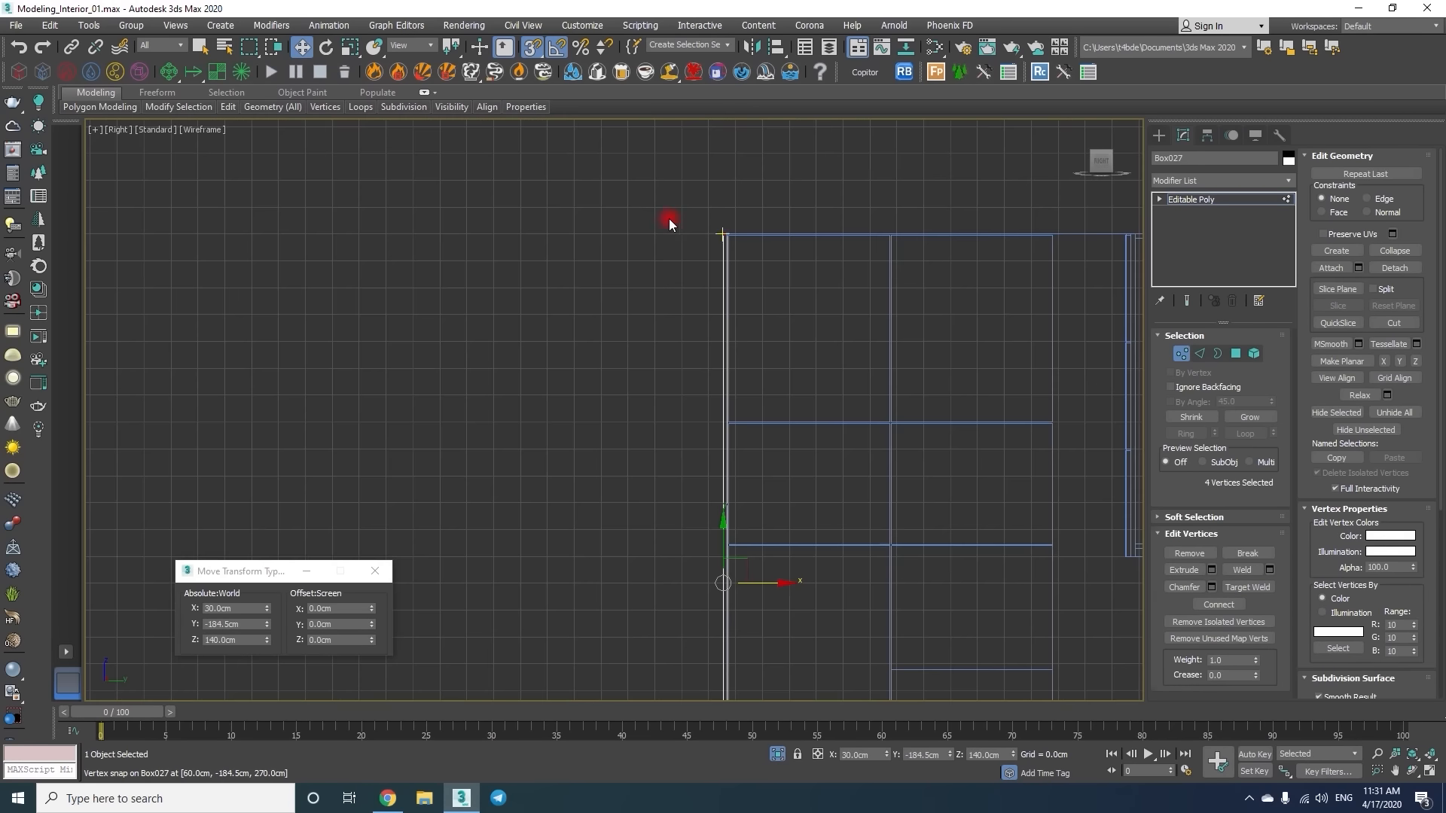
pyautogui.press('1')
# Move the side panel's narrow front polygon forward by 1.6 cm along X.
pyautogui.press('p')
pyautogui.moveTo(613, 377)
pyautogui.keyDown('alt'); pyautogui.mouseDown(button='middle')
pyautogui.moveTo(577, 315)
pyautogui.moveTo(550, 345)
pyautogui.moveTo(591, 342)
pyautogui.mouseUp(button='middle'); pyautogui.keyUp('alt')
pyautogui.press('F3')
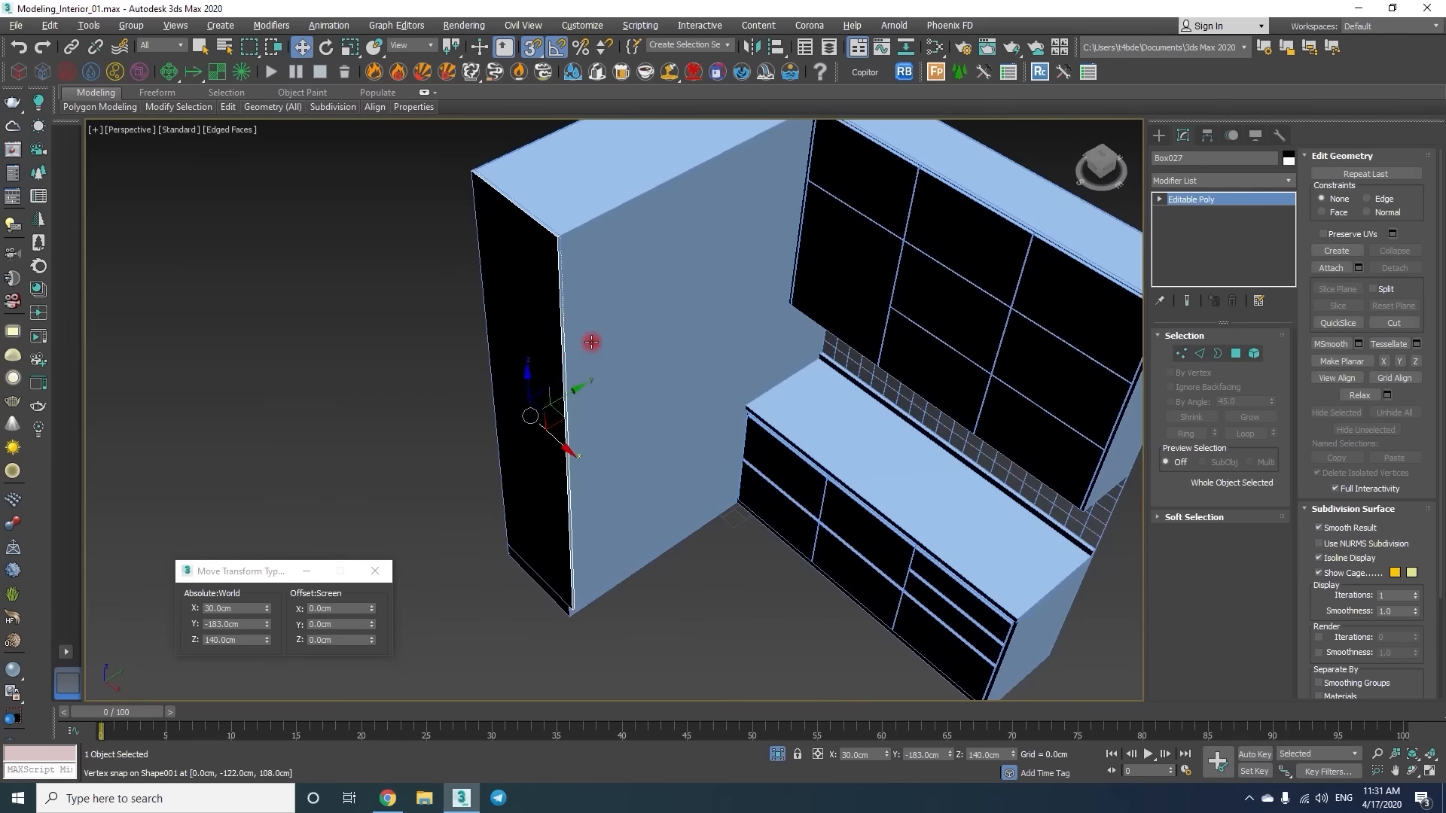
pyautogui.press('4')
pyautogui.click(566, 377)
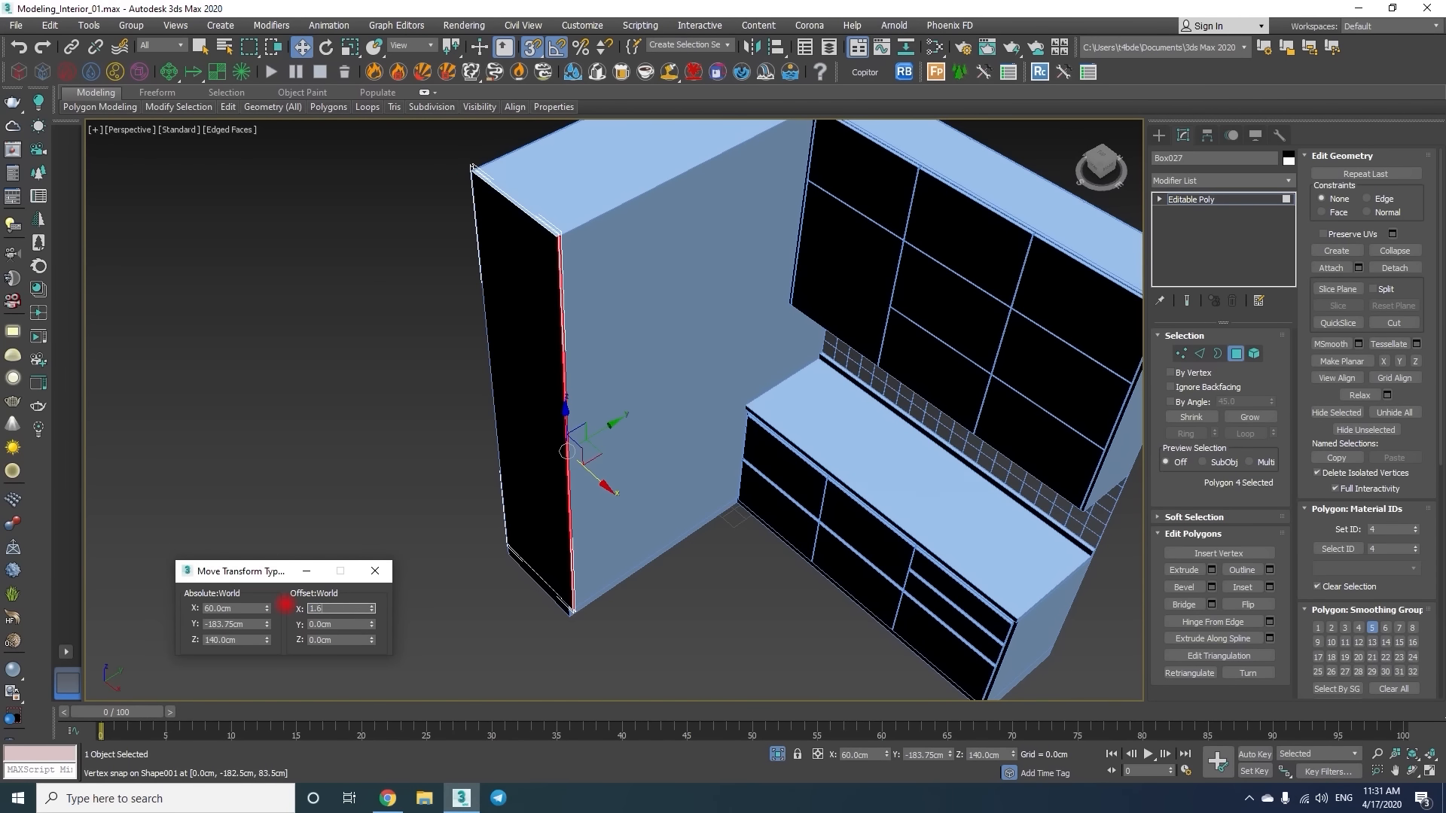
pyautogui.press('Return')
pyautogui.click(437, 419)
pyautogui.press('4')
# Draw a box in the right view as a front for the tall cabinet's upper door.
pyautogui.press('f')
pyautogui.press('r')
pyautogui.press('F3')
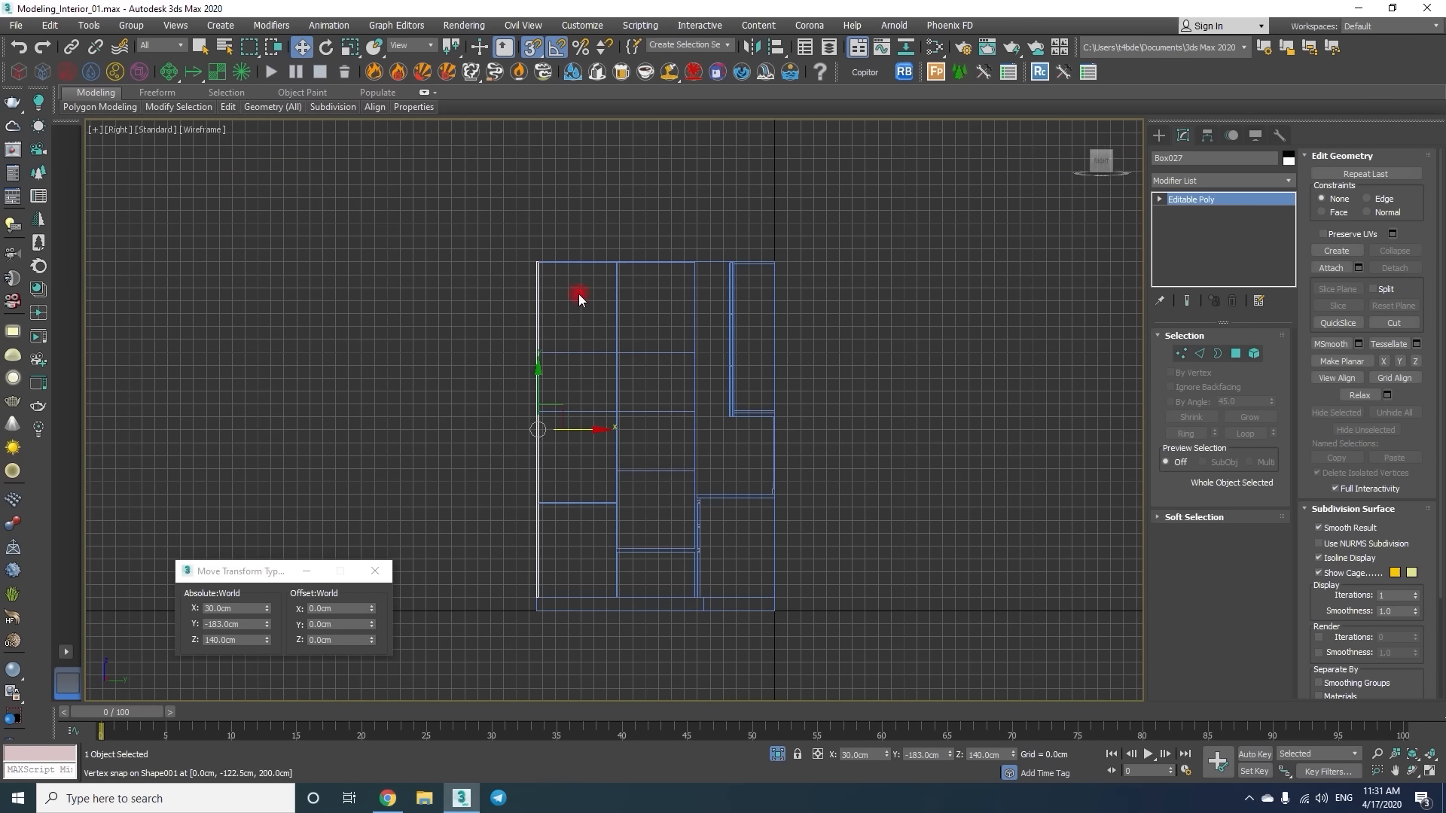
pyautogui.click(1159, 136)
pyautogui.click(1190, 227)
pyautogui.scroll(5, 606, 278)
pyautogui.moveTo(637, 234); pyautogui.dragTo(491, 411)
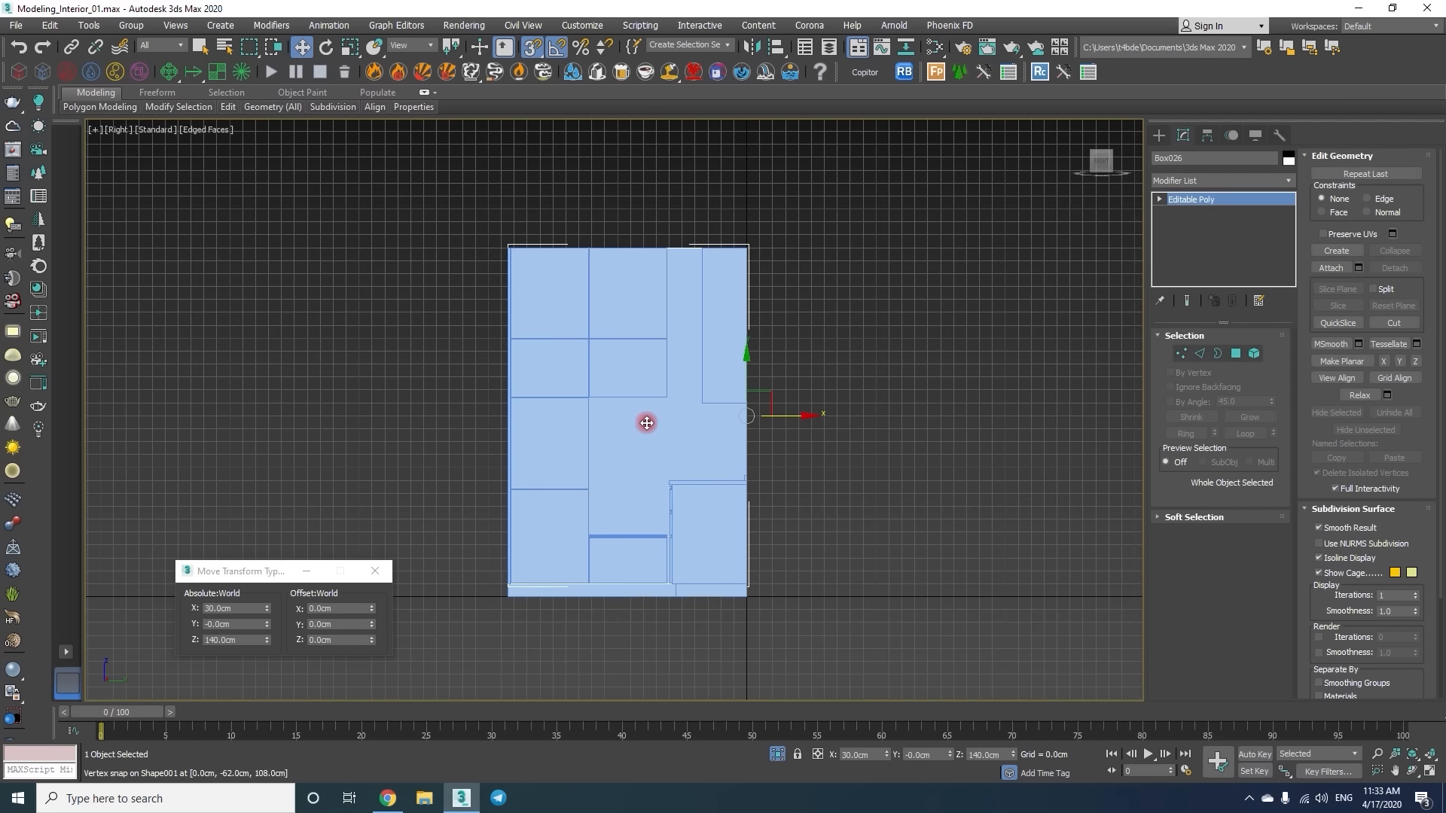
# QuickSlice the tall cabinet body vertically along the side edges of the open niche in the right view.
pyautogui.press('s')
pyautogui.rightClick(797, 313)
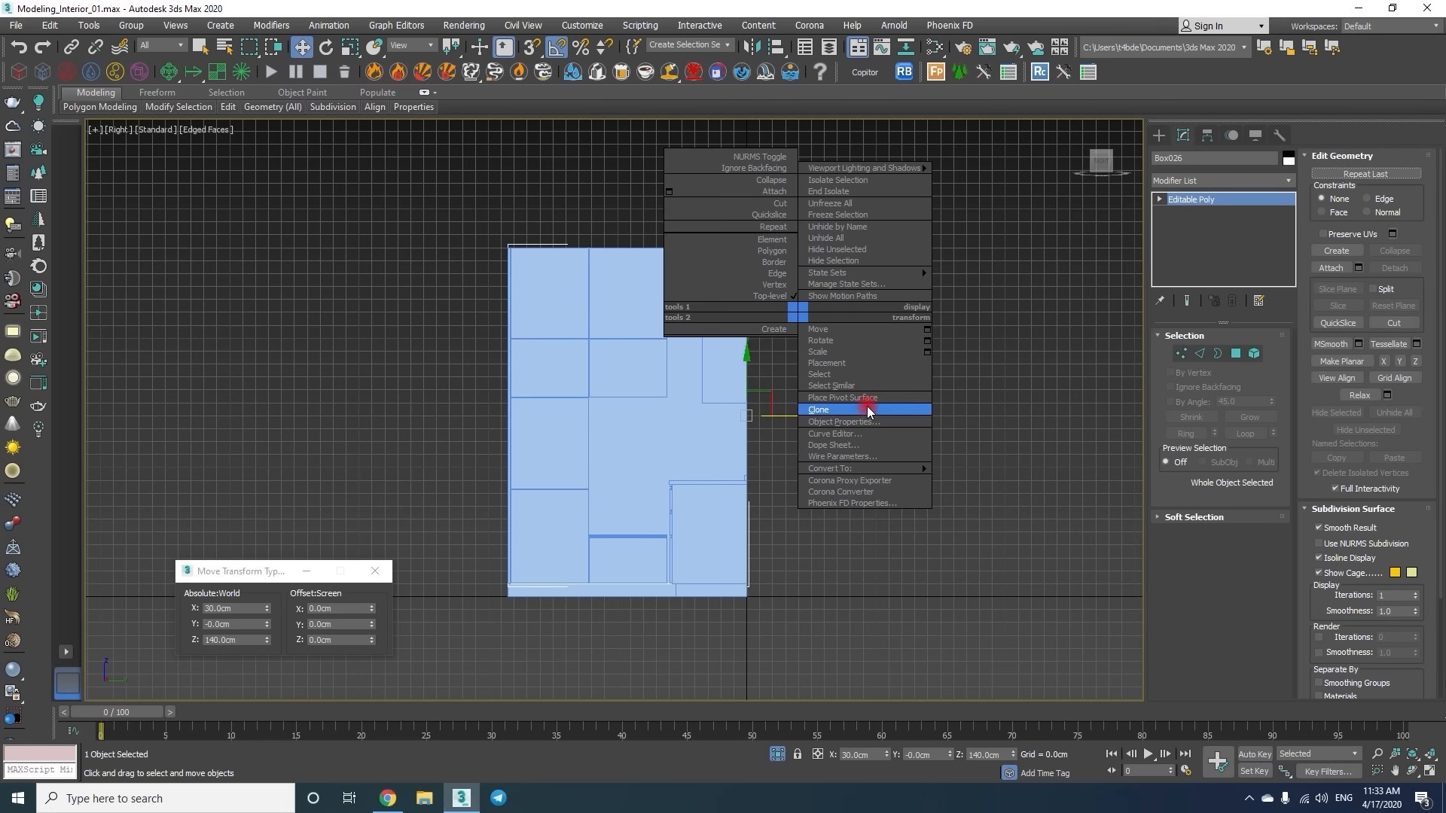
pyautogui.click(757, 214)
pyautogui.scroll(3, 639, 409)
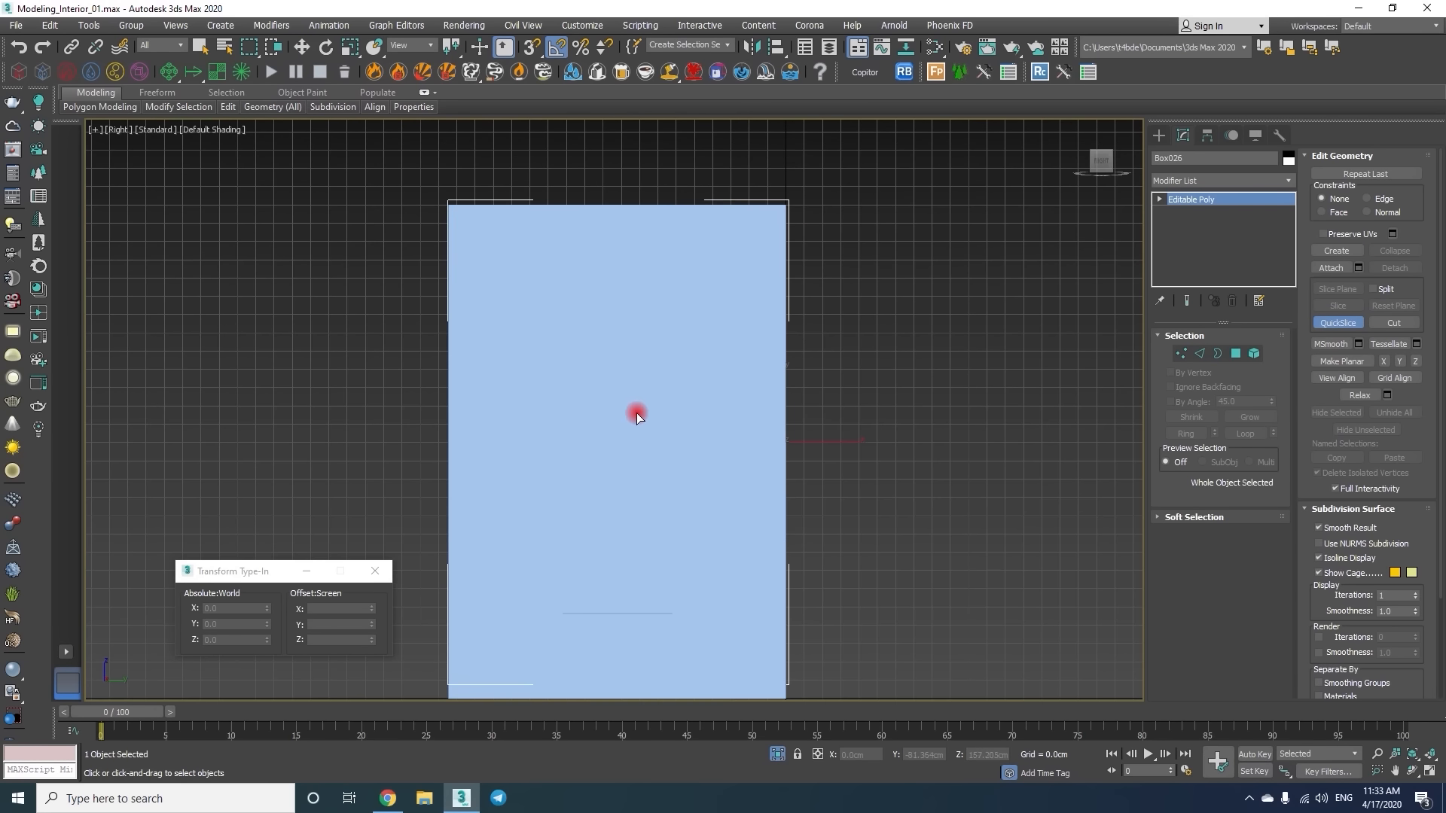
pyautogui.press('F3')
pyautogui.scroll(5, 613, 468)
pyautogui.scroll(2, 808, 383)
pyautogui.press('s')
pyautogui.click(782, 417)
pyautogui.moveTo(769, 229); pyautogui.dragTo(732, 424, button='middle')
pyautogui.click(747, 277)
pyautogui.moveTo(476, 429); pyautogui.dragTo(753, 396, button='middle')
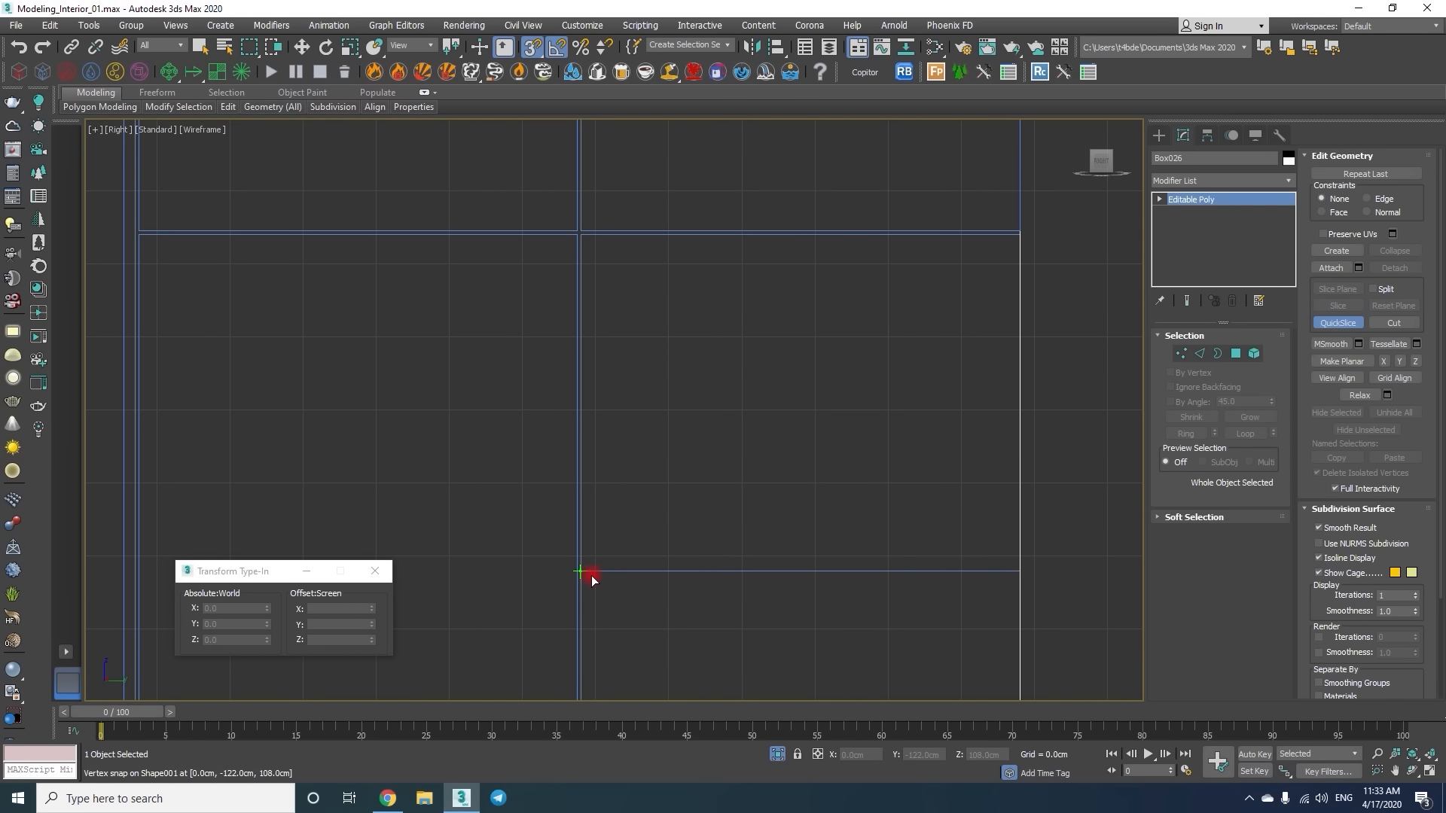
# QuickSlice the tall cabinet body horizontally at the upper and lower edges of the open niche.
pyautogui.click(589, 241)
pyautogui.click(1005, 242)
pyautogui.moveTo(908, 666); pyautogui.dragTo(895, 130, button='middle')
pyautogui.scroll(4, 994, 477)
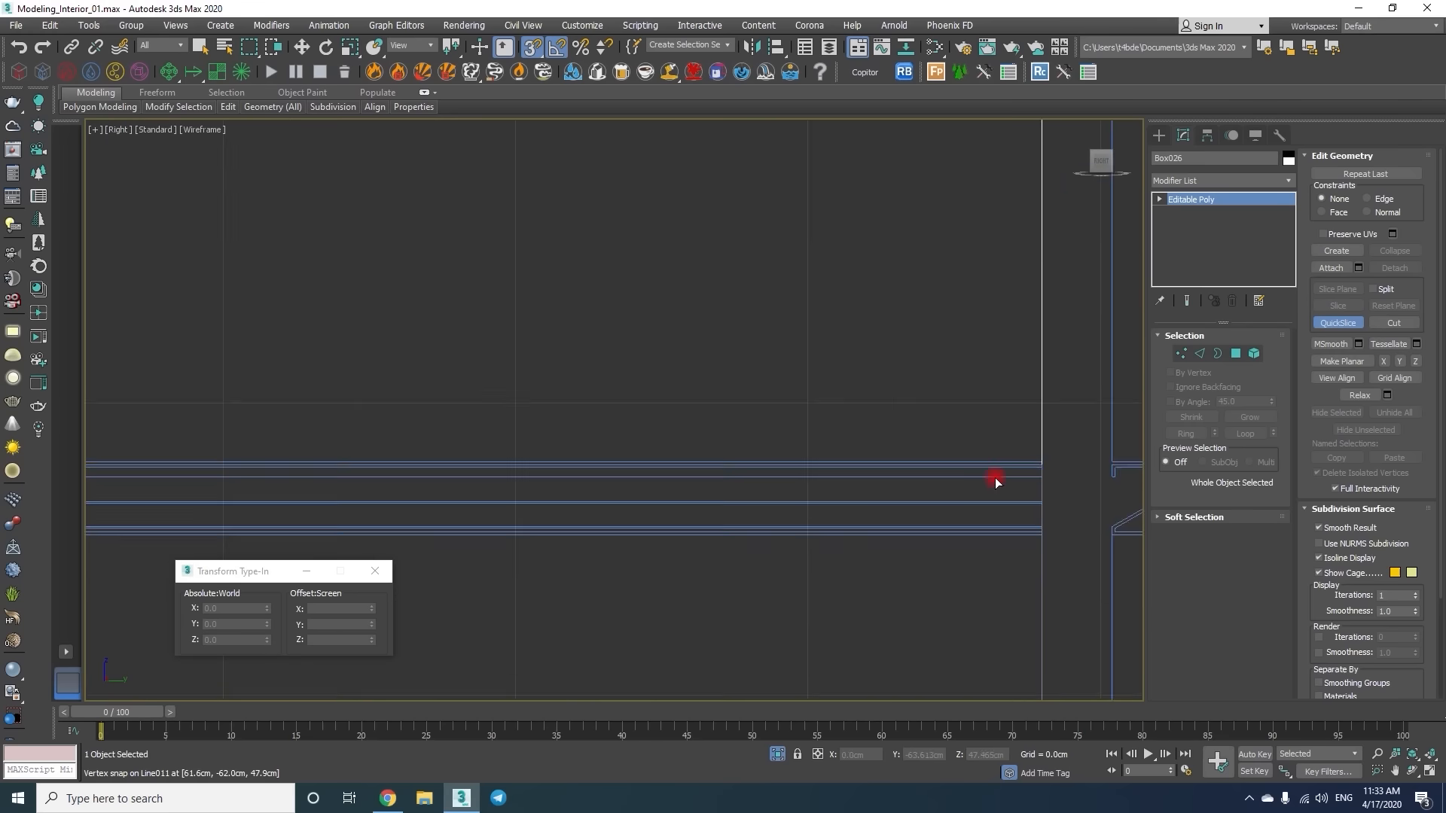
pyautogui.scroll(-2, 481, 384)
pyautogui.moveTo(432, 382); pyautogui.dragTo(921, 309, button='middle')
pyautogui.moveTo(414, 355); pyautogui.dragTo(1084, 339, button='middle')
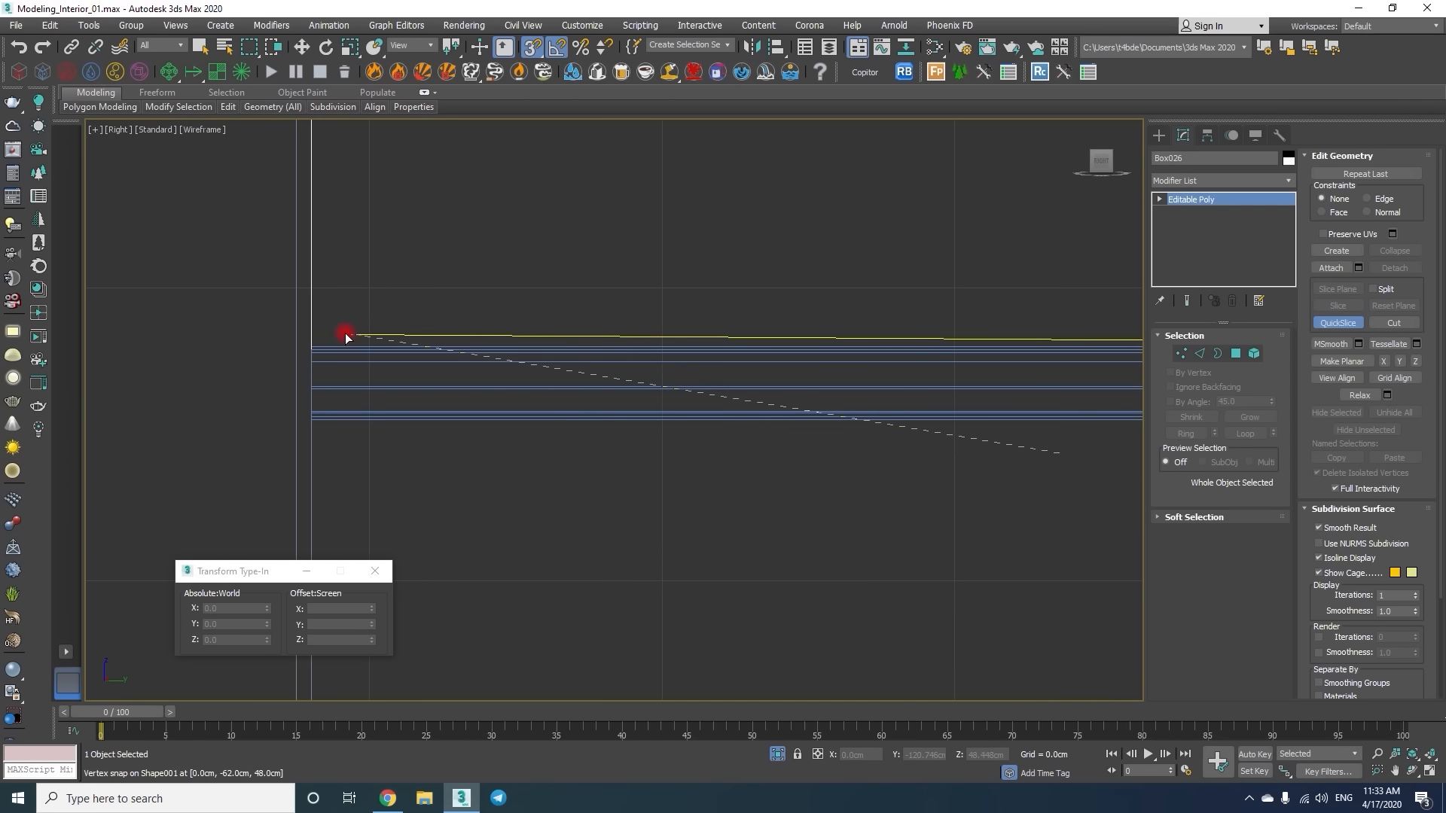
pyautogui.click(315, 329)
pyautogui.rightClick(316, 331)
# Extrude the open niche's polygon inward by -58.494 cm to hollow out the tall cabinet body.
pyautogui.scroll(-10, 536, 345)
pyautogui.press('4')
pyautogui.click(598, 274)
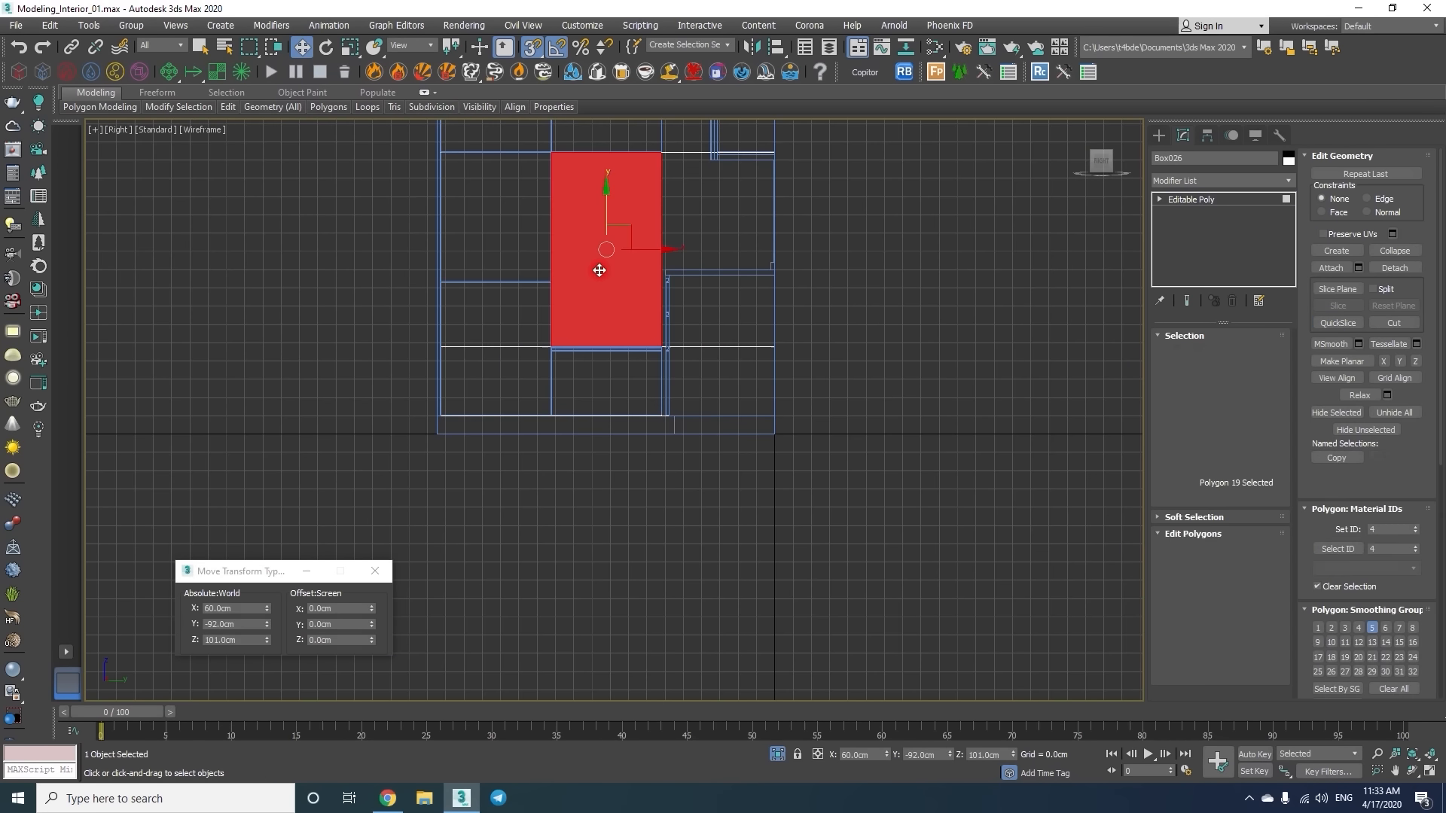
pyautogui.press('p')
pyautogui.press('z')
pyautogui.keyDown('alt'); pyautogui.moveTo(519, 297); pyautogui.dragTo(824, 228, button='middle'); pyautogui.keyUp('alt')
pyautogui.rightClick(823, 226)
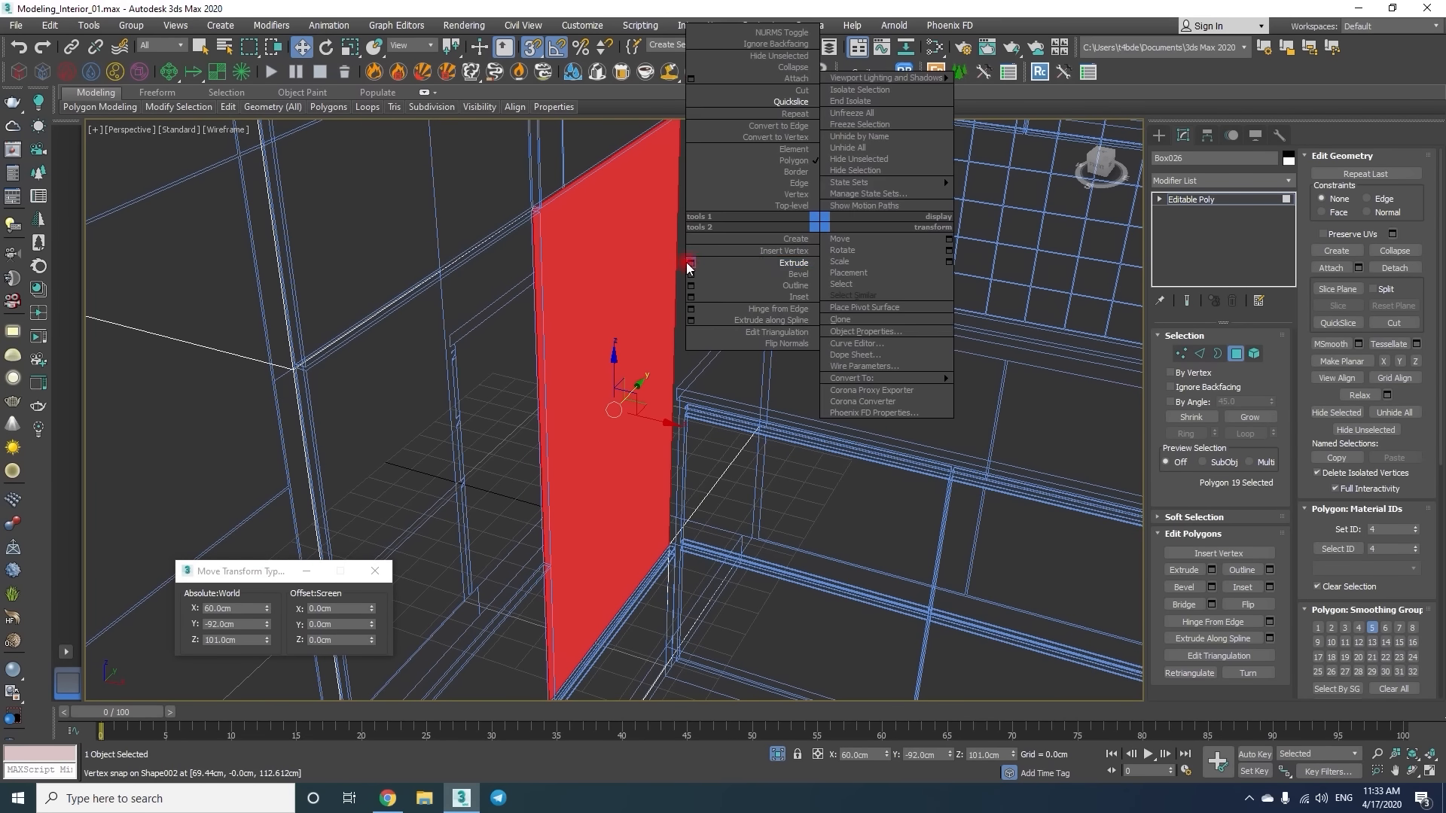
pyautogui.click(687, 263)
pyautogui.moveTo(625, 440); pyautogui.dragTo(555, 684)
pyautogui.press('F3')
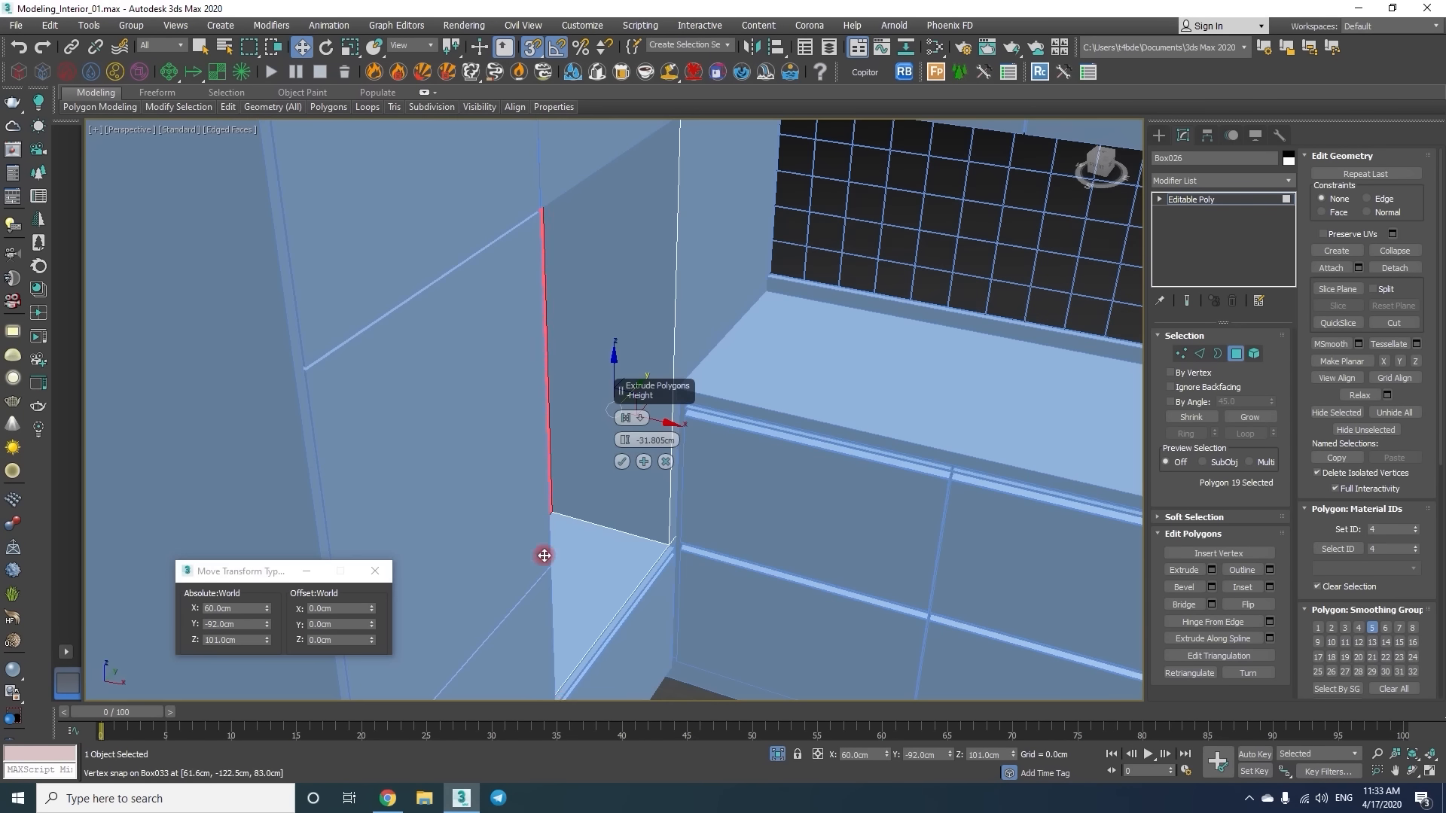
pyautogui.keyDown('alt'); pyautogui.moveTo(542, 556); pyautogui.dragTo(482, 546, button='middle'); pyautogui.keyUp('alt')
pyautogui.moveTo(627, 440); pyautogui.dragTo(614, 609)
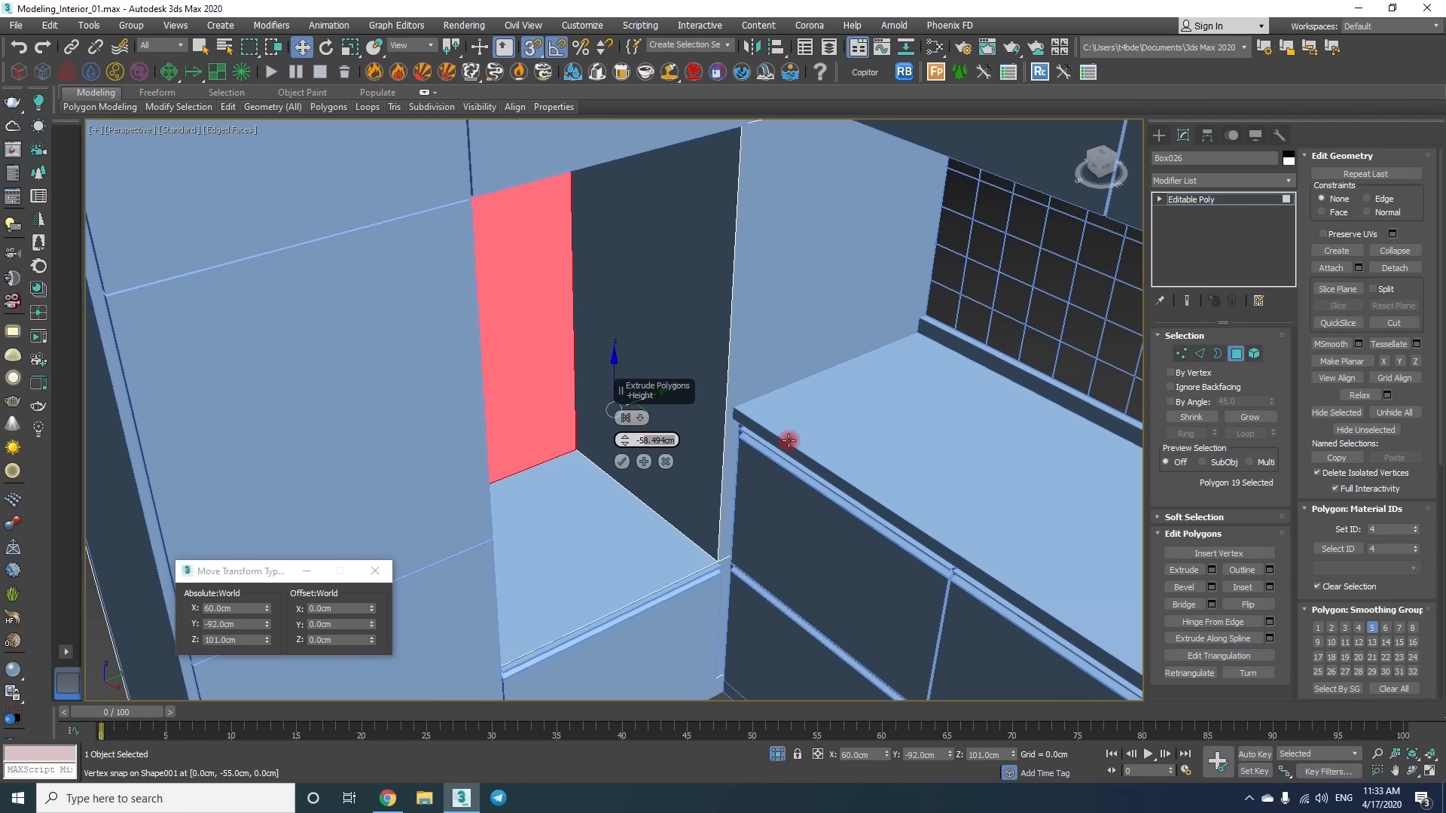
pyautogui.click(622, 463)
pyautogui.click(1237, 353)
# Draw a 59 × 183.5 cm rectangle spline in the front view over the tiled backsplash between the upper and lower cabinets.
pyautogui.scroll(-6, 552, 300)
pyautogui.keyDown('alt'); pyautogui.moveTo(552, 301); pyautogui.dragTo(662, 354, button='middle'); pyautogui.keyUp('alt')
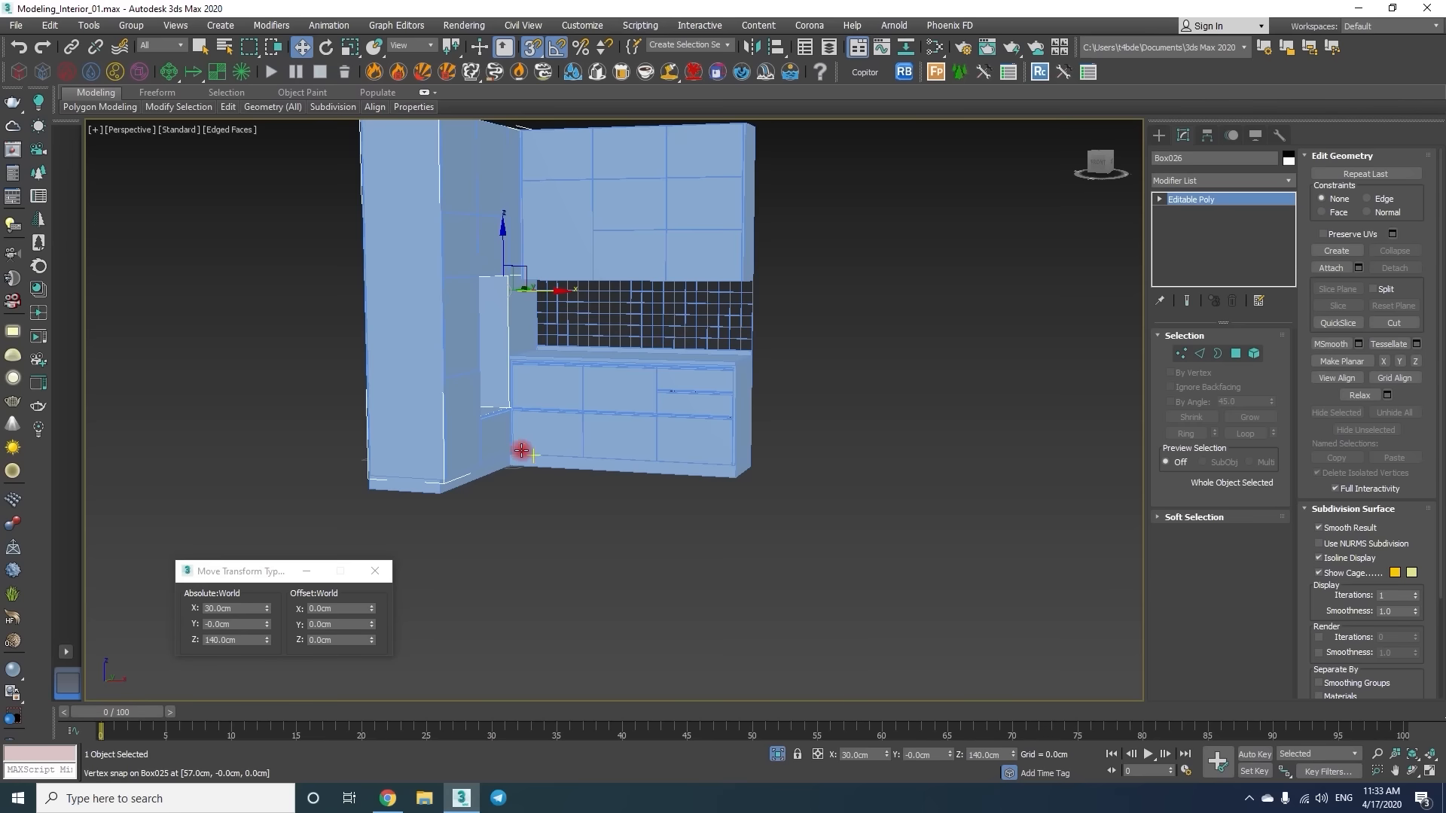
pyautogui.scroll(6, 505, 449)
pyautogui.scroll(-8, 765, 259)
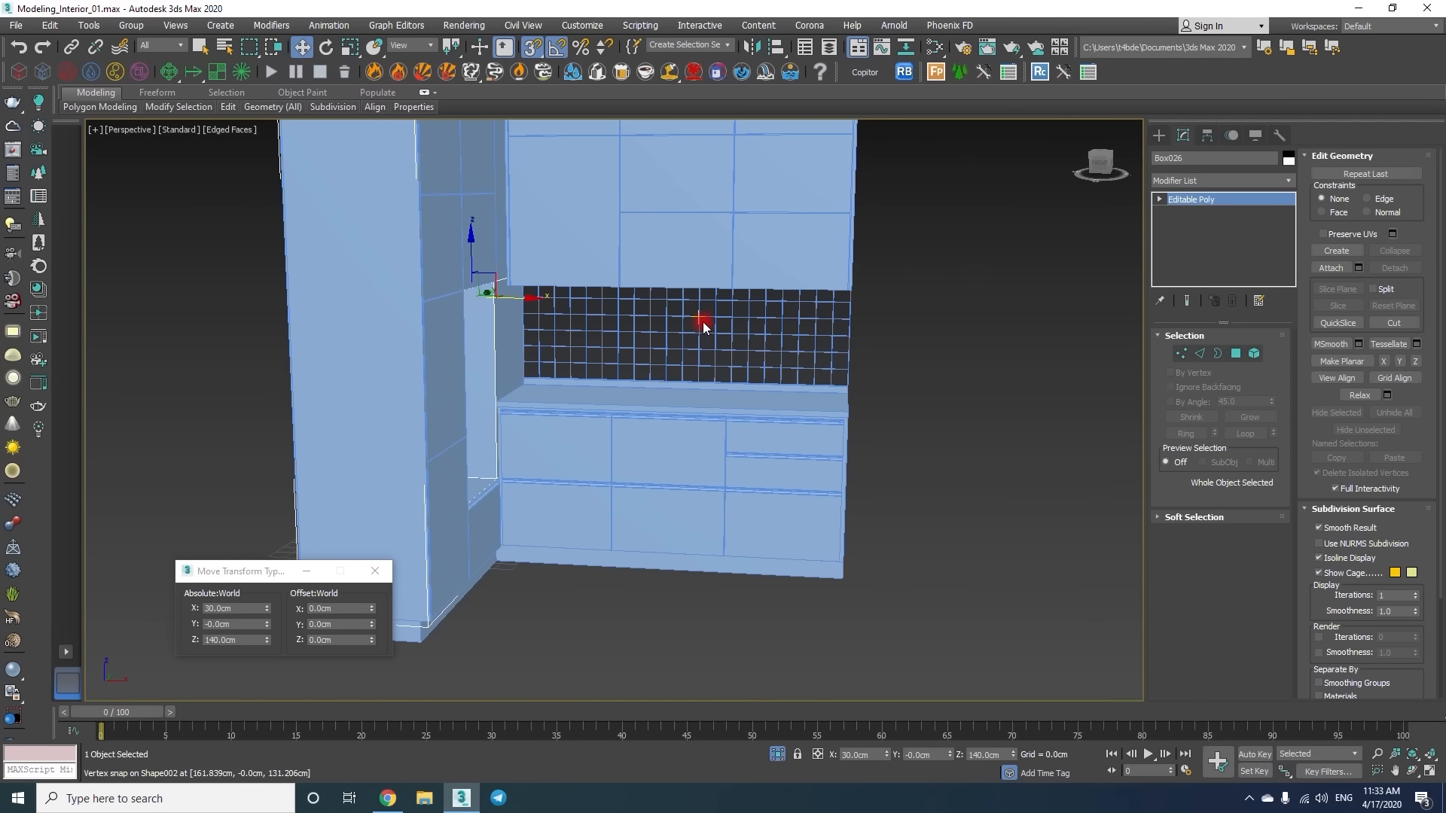
pyautogui.click(702, 322)
pyautogui.press('f')
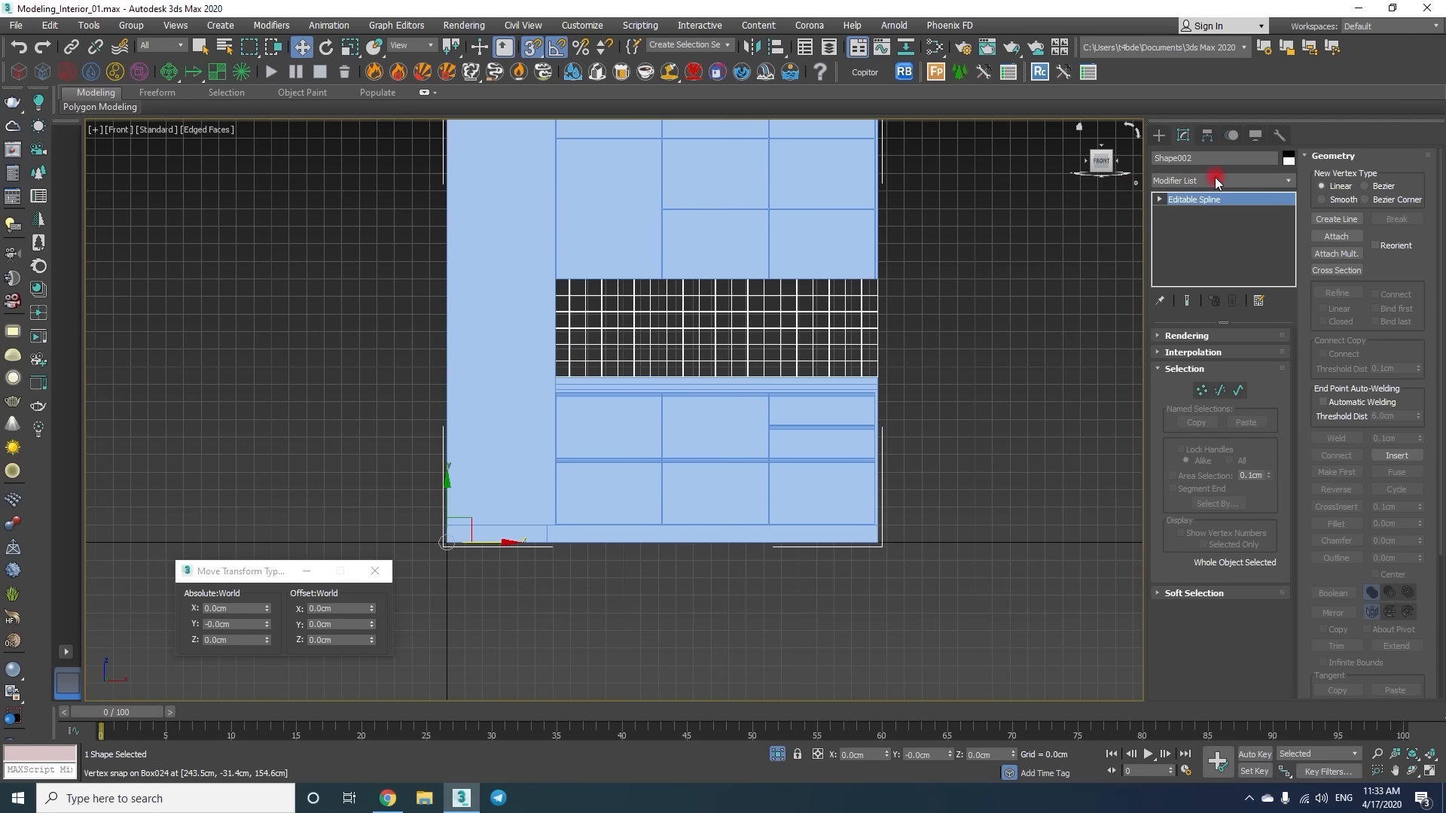
pyautogui.click(1159, 136)
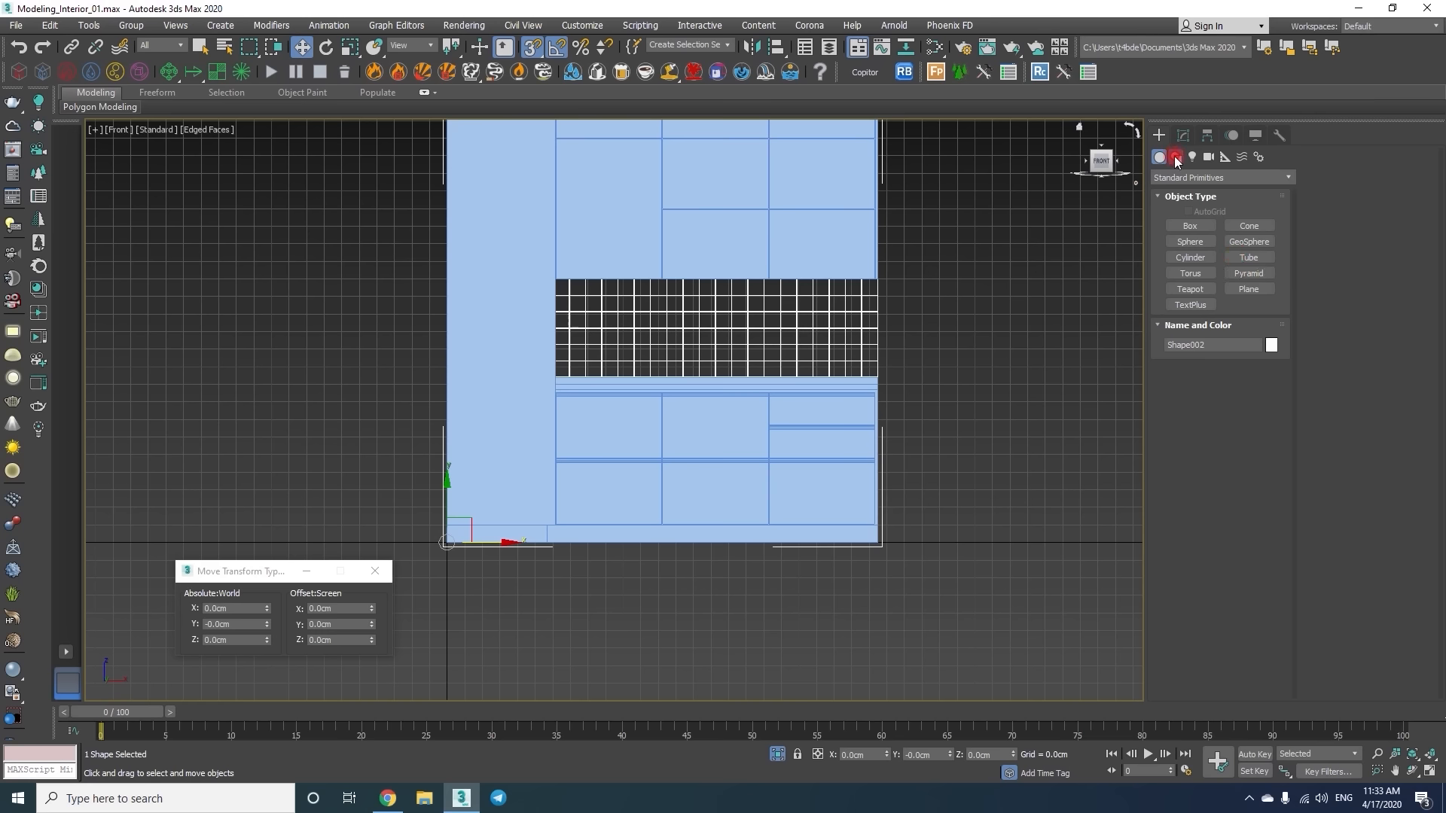
pyautogui.click(1174, 158)
pyautogui.click(1246, 238)
pyautogui.scroll(12, 866, 382)
pyautogui.scroll(1, 914, 365)
pyautogui.moveTo(921, 380); pyautogui.dragTo(456, 341)
pyautogui.scroll(-9, 806, 423)
pyautogui.scroll(1, 486, 325)
pyautogui.scroll(4, 471, 323)
pyautogui.press('F3')
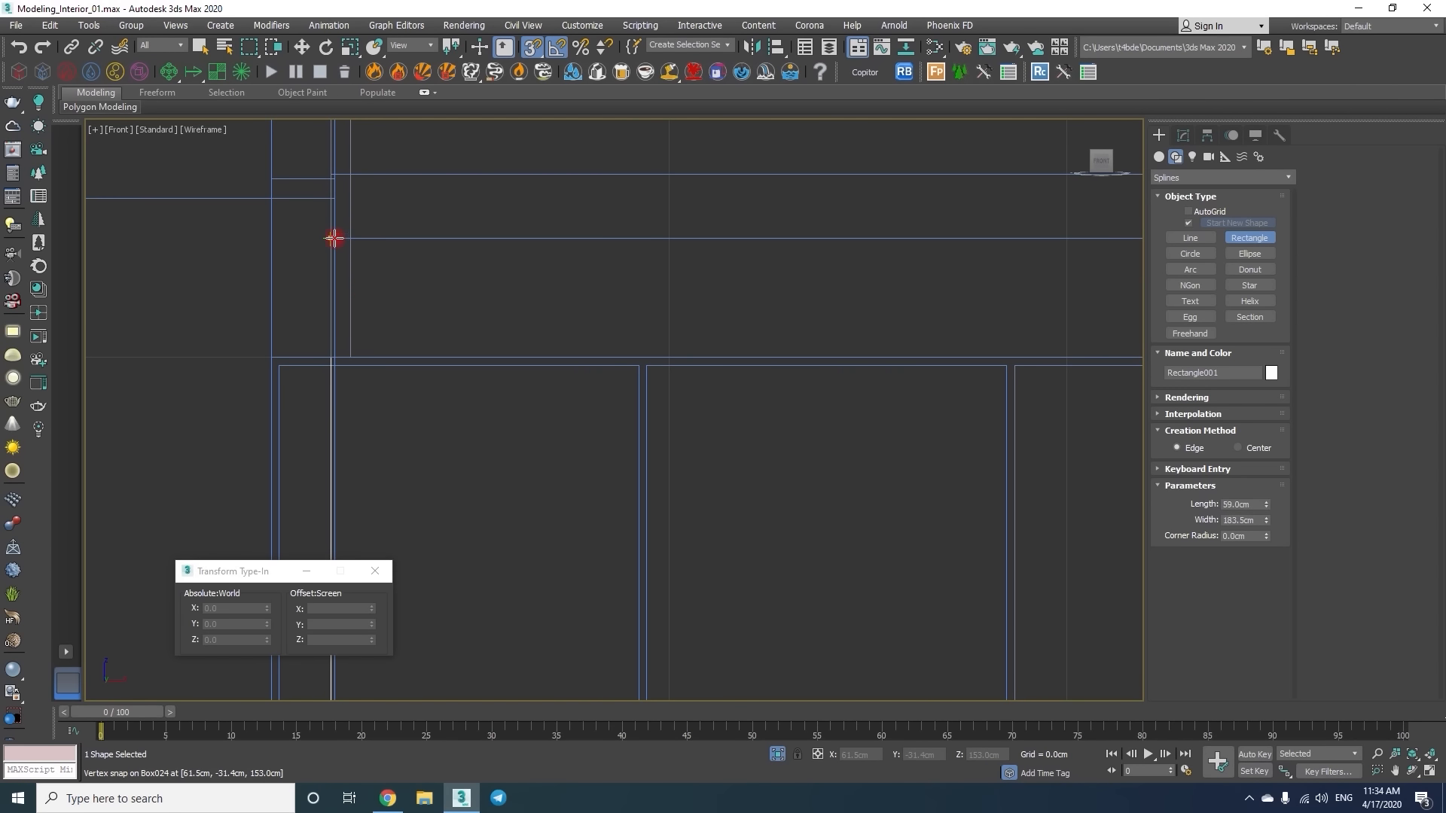
# Move the rectangle spline in the right view onto the back wall plane at Y 0 cm.
pyautogui.press('w')
pyautogui.press('p')
pyautogui.press('z')
pyautogui.keyDown('alt'); pyautogui.moveTo(678, 388); pyautogui.dragTo(432, 368, button='middle'); pyautogui.keyUp('alt')
pyautogui.press('F3')
pyautogui.press('r')
pyautogui.press('z')
pyautogui.scroll(-3, 621, 411)
pyautogui.scroll(3, 624, 427)
pyautogui.moveTo(624, 427); pyautogui.dragTo(610, 345, button='middle')
pyautogui.scroll(1, 610, 344)
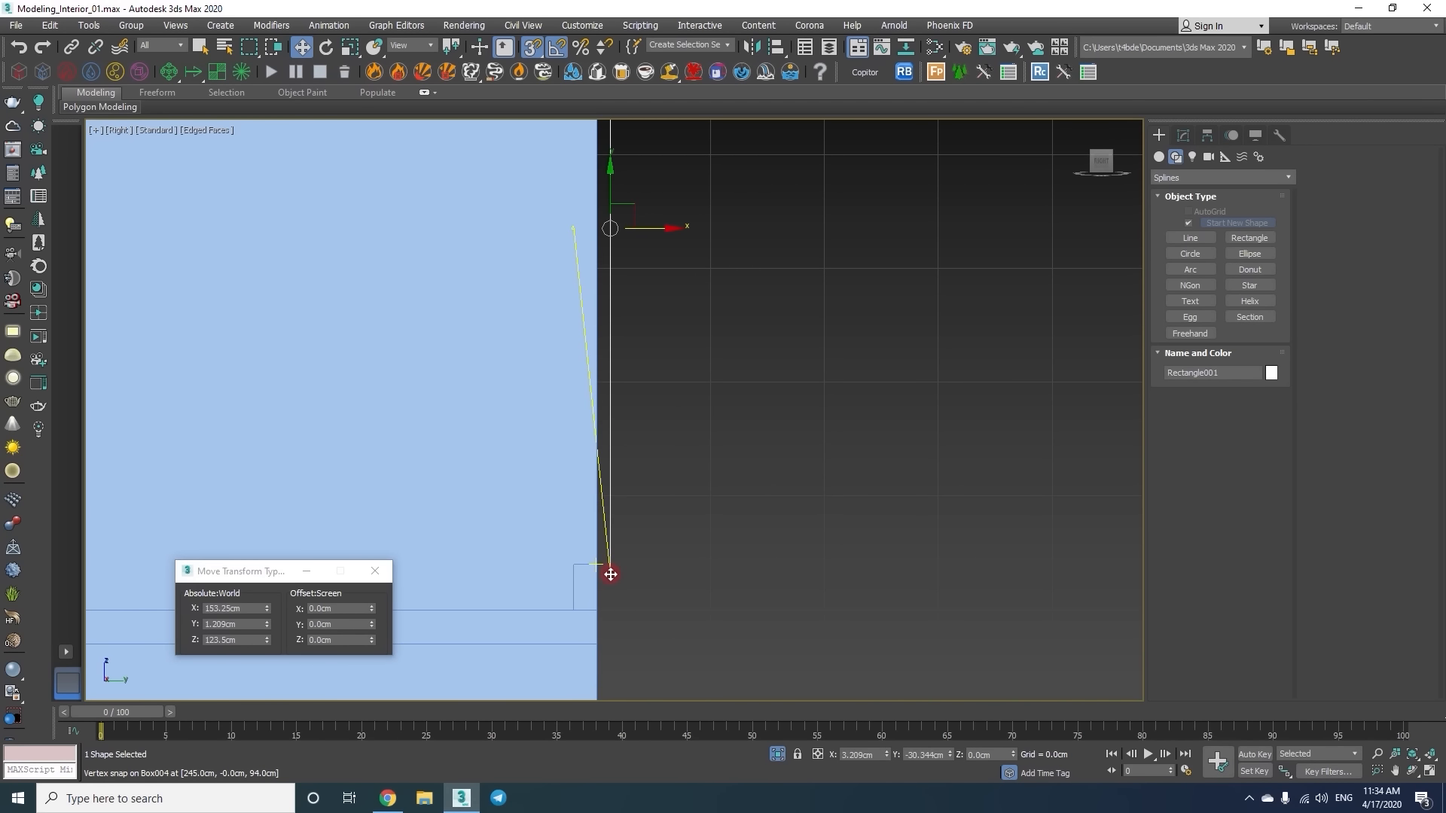
# Examine the rectangle's position against the backsplash tiles and the countertop's back edge in perspective.
pyautogui.press('p')
pyautogui.press('z')
pyautogui.keyDown('alt'); pyautogui.moveTo(604, 546); pyautogui.dragTo(423, 379, button='middle'); pyautogui.keyUp('alt')
pyautogui.scroll(-4, 424, 379)
pyautogui.press('z')
pyautogui.keyDown('alt'); pyautogui.moveTo(631, 407); pyautogui.dragTo(622, 453, button='middle'); pyautogui.keyUp('alt')
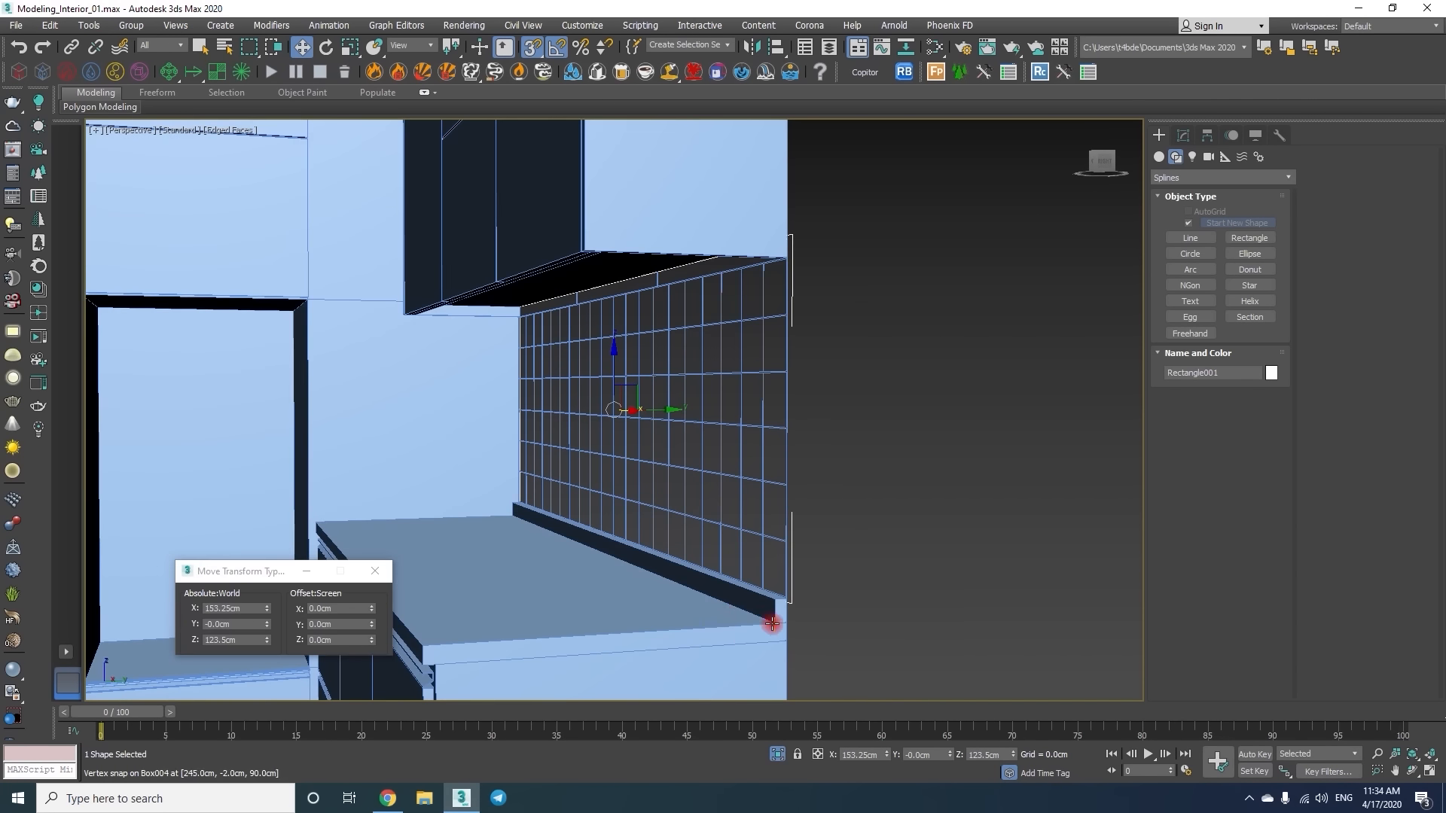
pyautogui.scroll(4, 795, 606)
pyautogui.scroll(-4, 795, 606)
pyautogui.scroll(2, 749, 588)
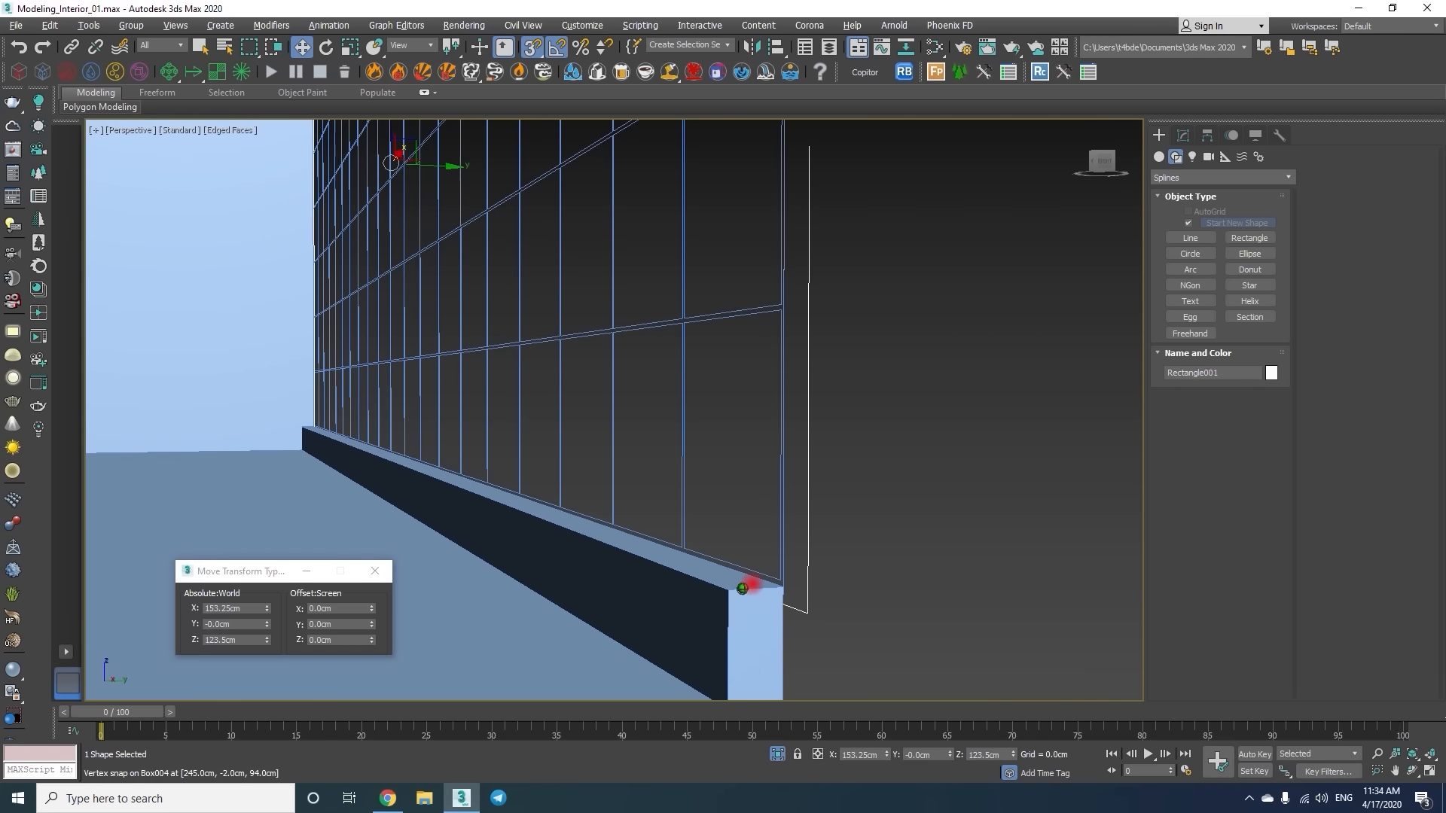
pyautogui.scroll(-5, 741, 567)
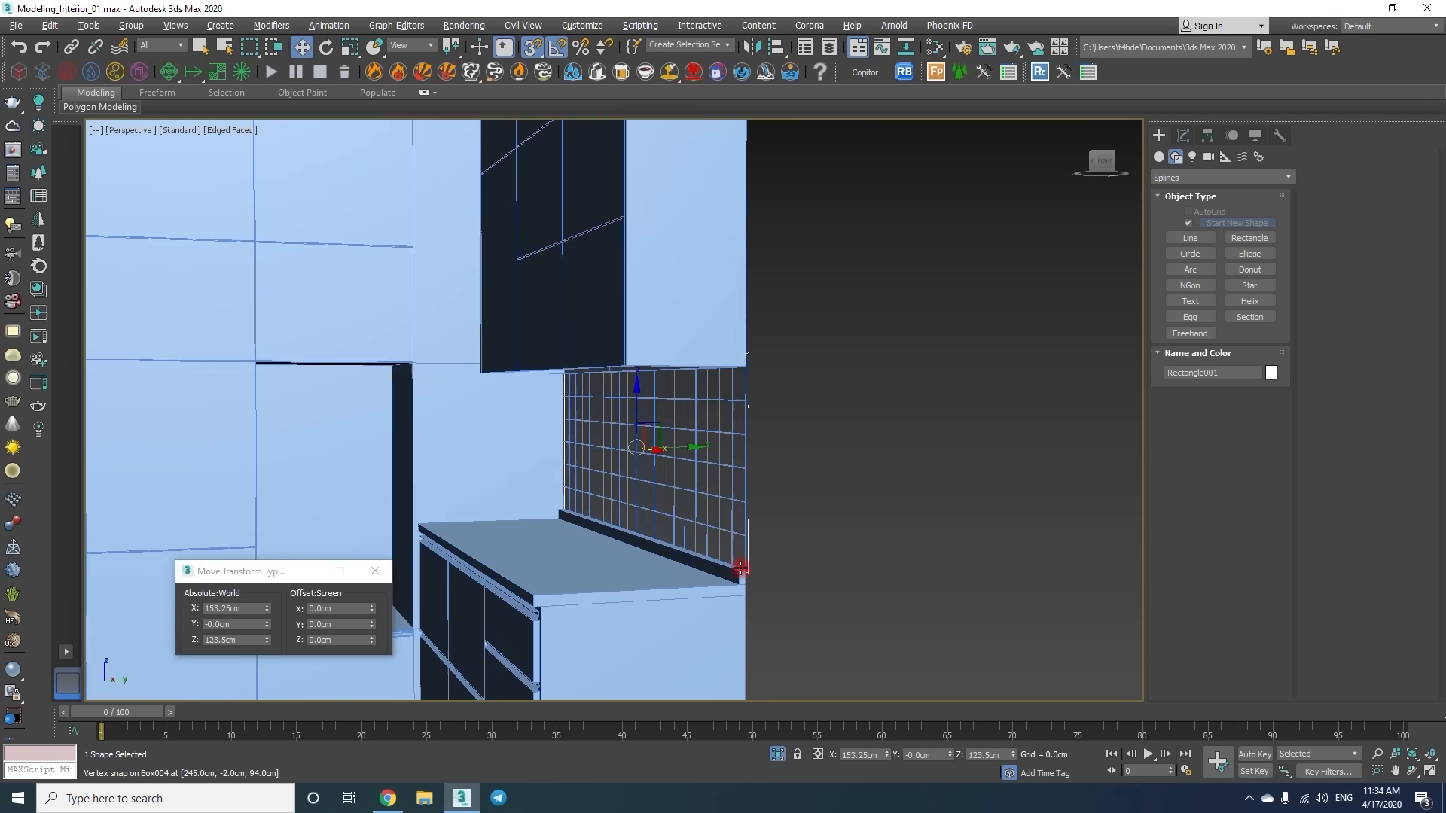
# Apply the FloorGenerator modifier to the backsplash rectangle.
pyautogui.click(1183, 135)
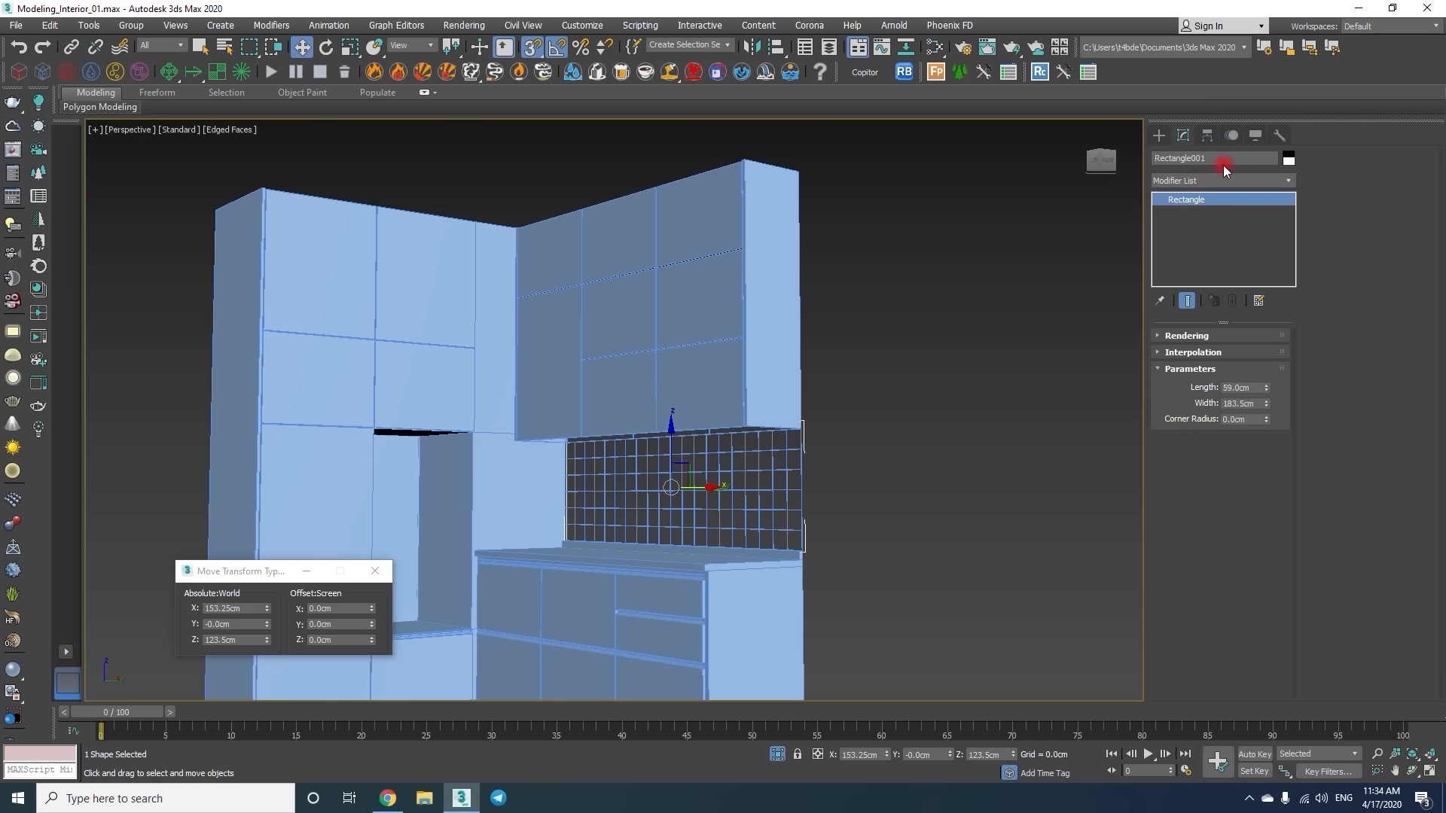
pyautogui.click(1215, 183)
pyautogui.write('flo')
pyautogui.press('Return')
pyautogui.scroll(1, 727, 417)
pyautogui.scroll(4, 727, 417)
pyautogui.keyDown('alt'); pyautogui.moveTo(727, 452); pyautogui.dragTo(678, 444, button='middle'); pyautogui.keyUp('alt')
# Set the backsplash tiles' maximum length and maximum width to 11 cm each.
pyautogui.doubleClick(1231, 412)
pyautogui.write('11')
pyautogui.press('Return')
pyautogui.doubleClick(1229, 457)
pyautogui.write('11')
pyautogui.press('Return')
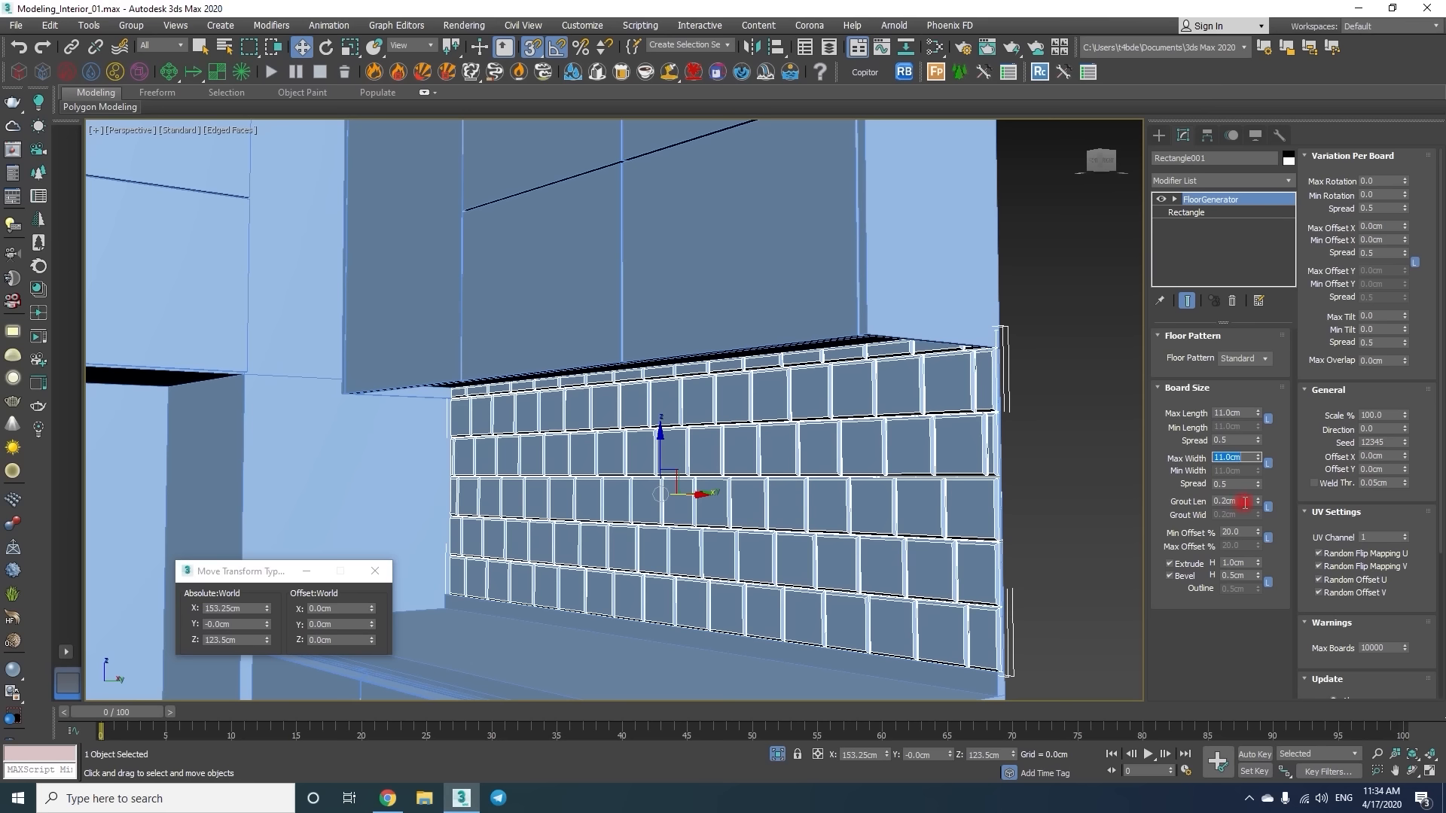
# Set the tiles' grout and minimum offset to 0, extrude height to 0.2 cm and bevel height to 0.1 cm.
pyautogui.rightClick(1257, 503)
pyautogui.rightClick(1257, 533)
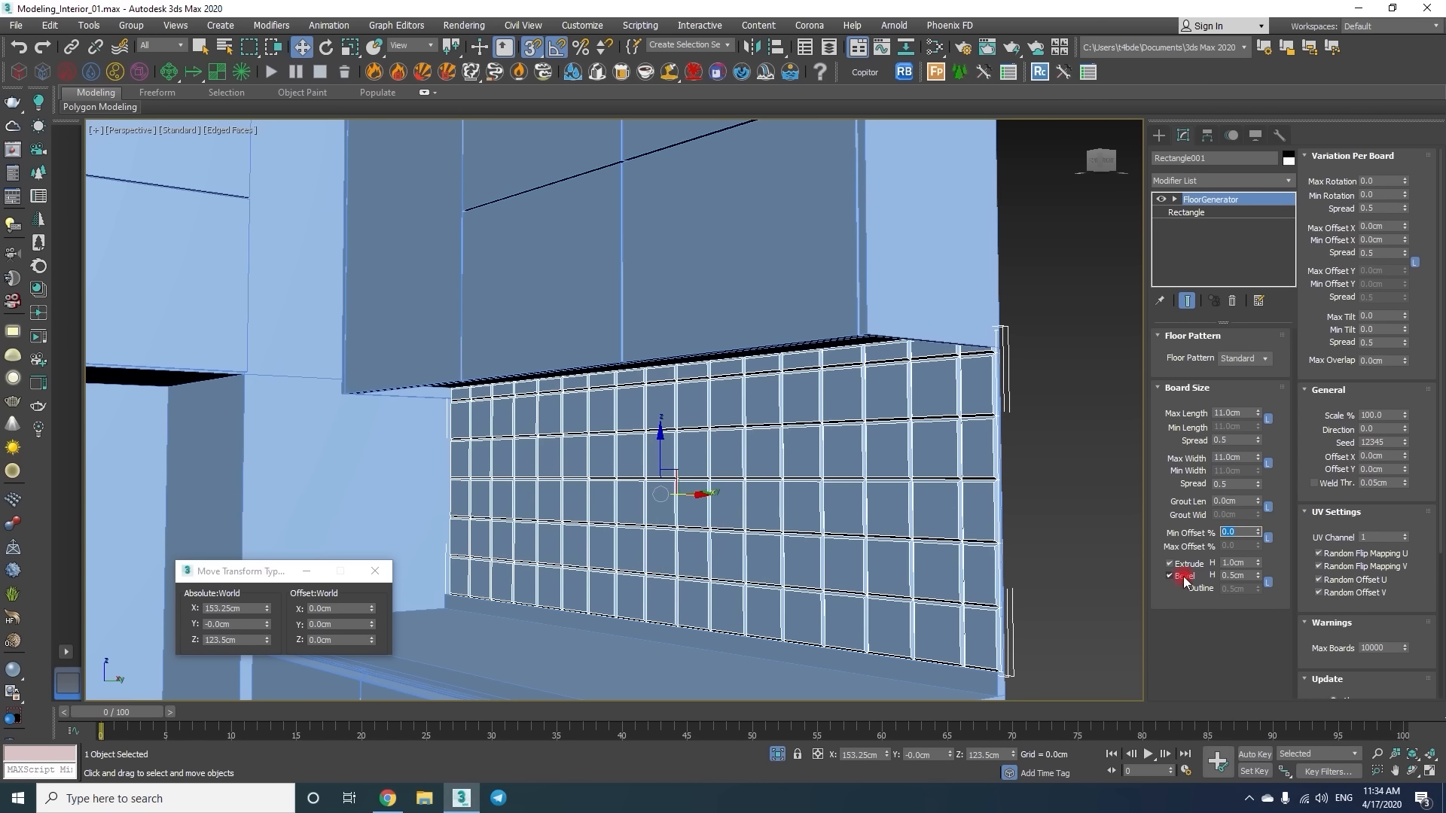
pyautogui.write('0.2')
pyautogui.press('Return')
pyautogui.write('0.1')
pyautogui.press('Return')
pyautogui.scroll(5, 843, 431)
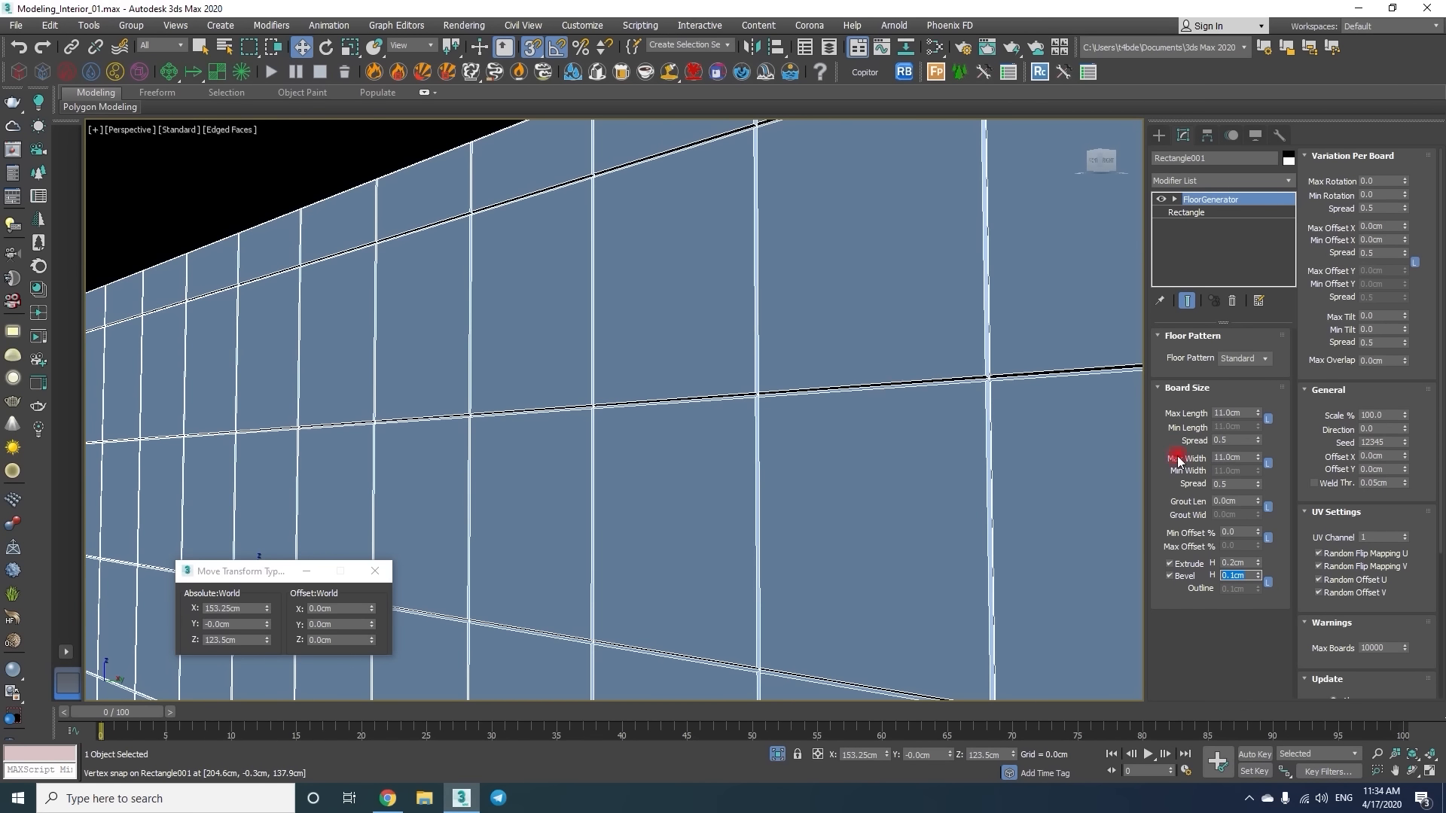
pyautogui.write('0.2')
pyautogui.press('Return')
pyautogui.write('0.1')
pyautogui.press('Return')
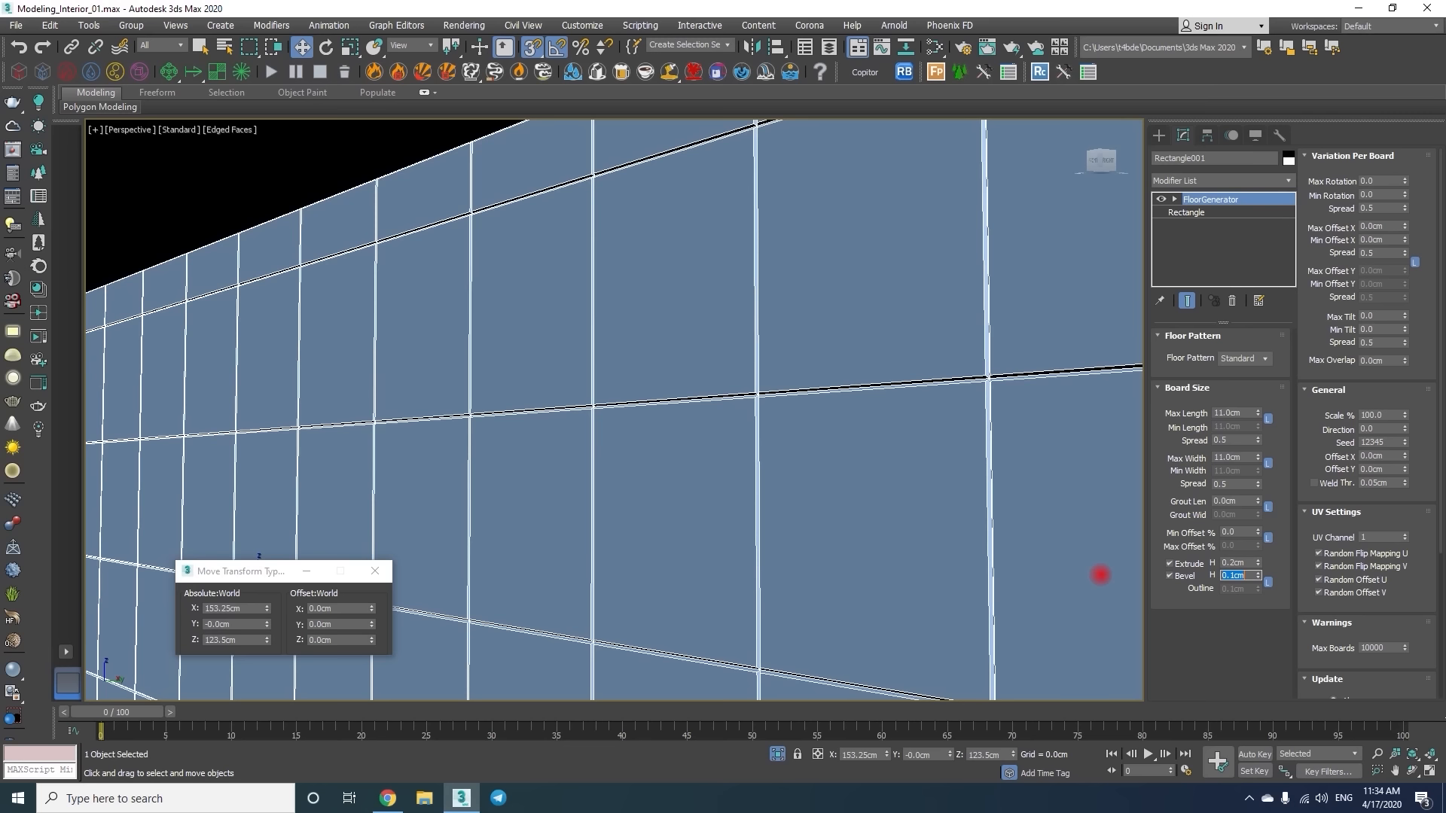
# Fit whole tiles into the backsplash with a maximum length of 9.174 cm and a maximum width of 9.835 cm.
pyautogui.scroll(-6, 806, 394)
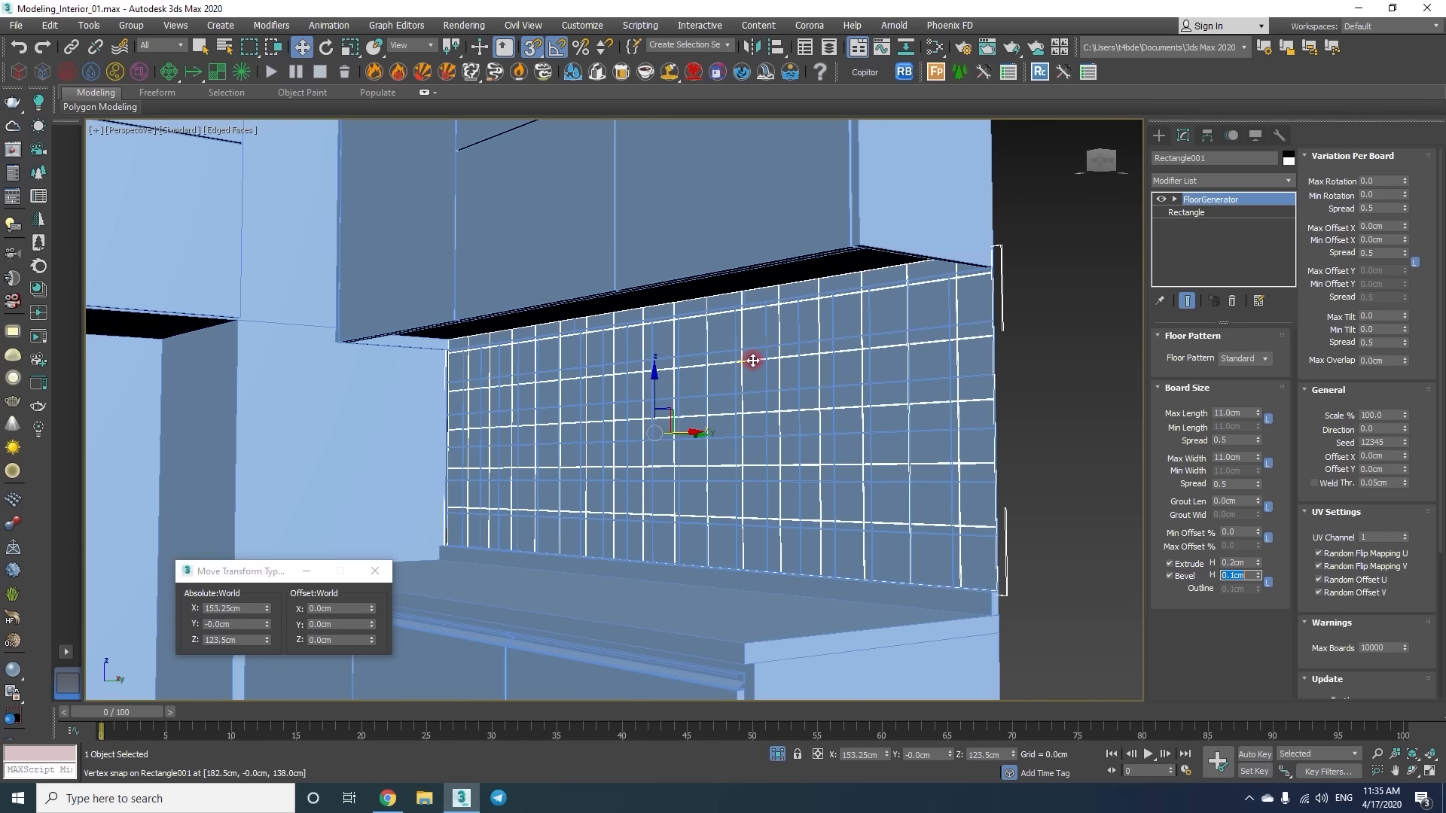
pyautogui.scroll(3, 839, 369)
pyautogui.scroll(8, 855, 355)
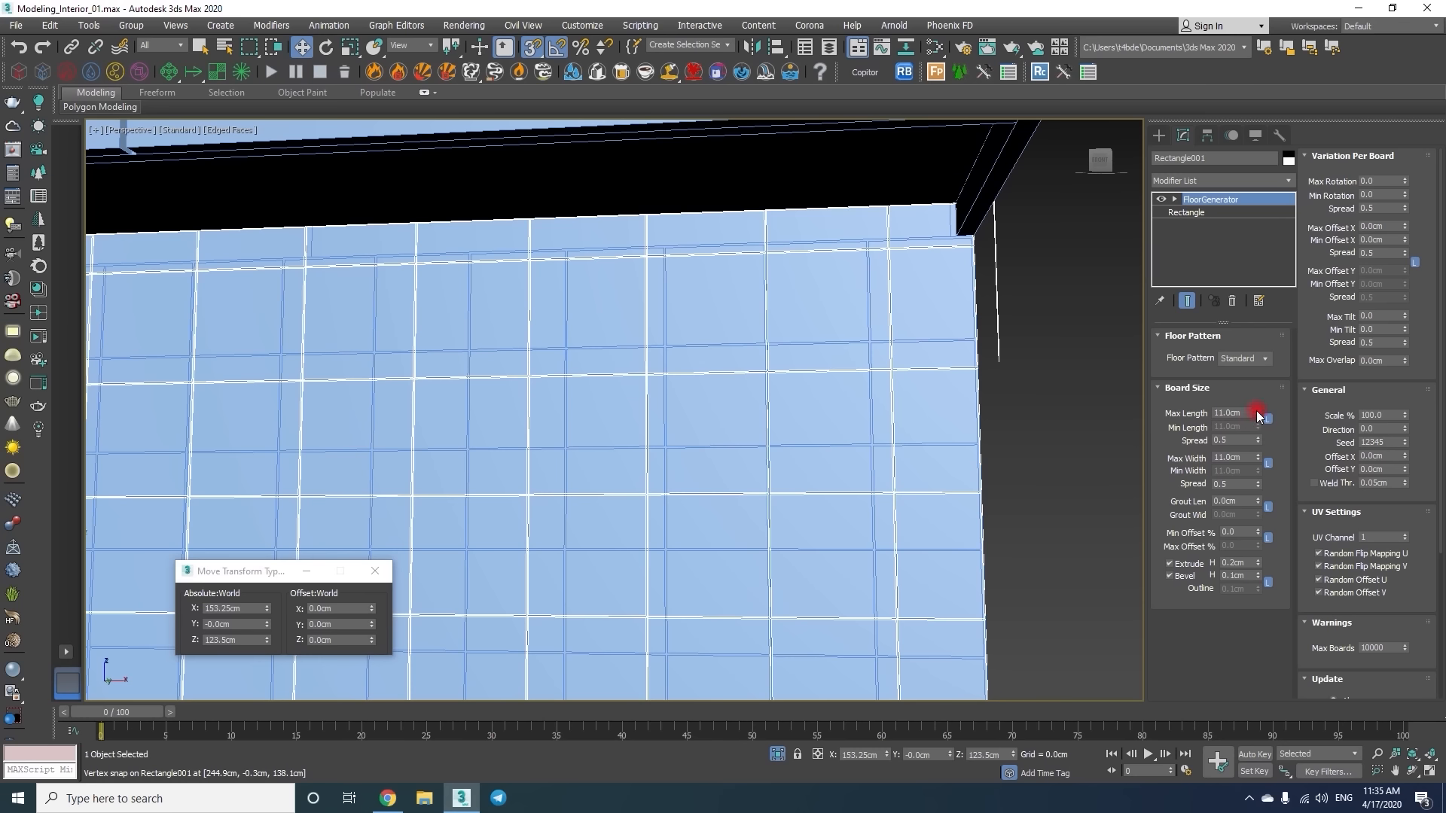
pyautogui.moveTo(1257, 411); pyautogui.dragTo(1205, 535)
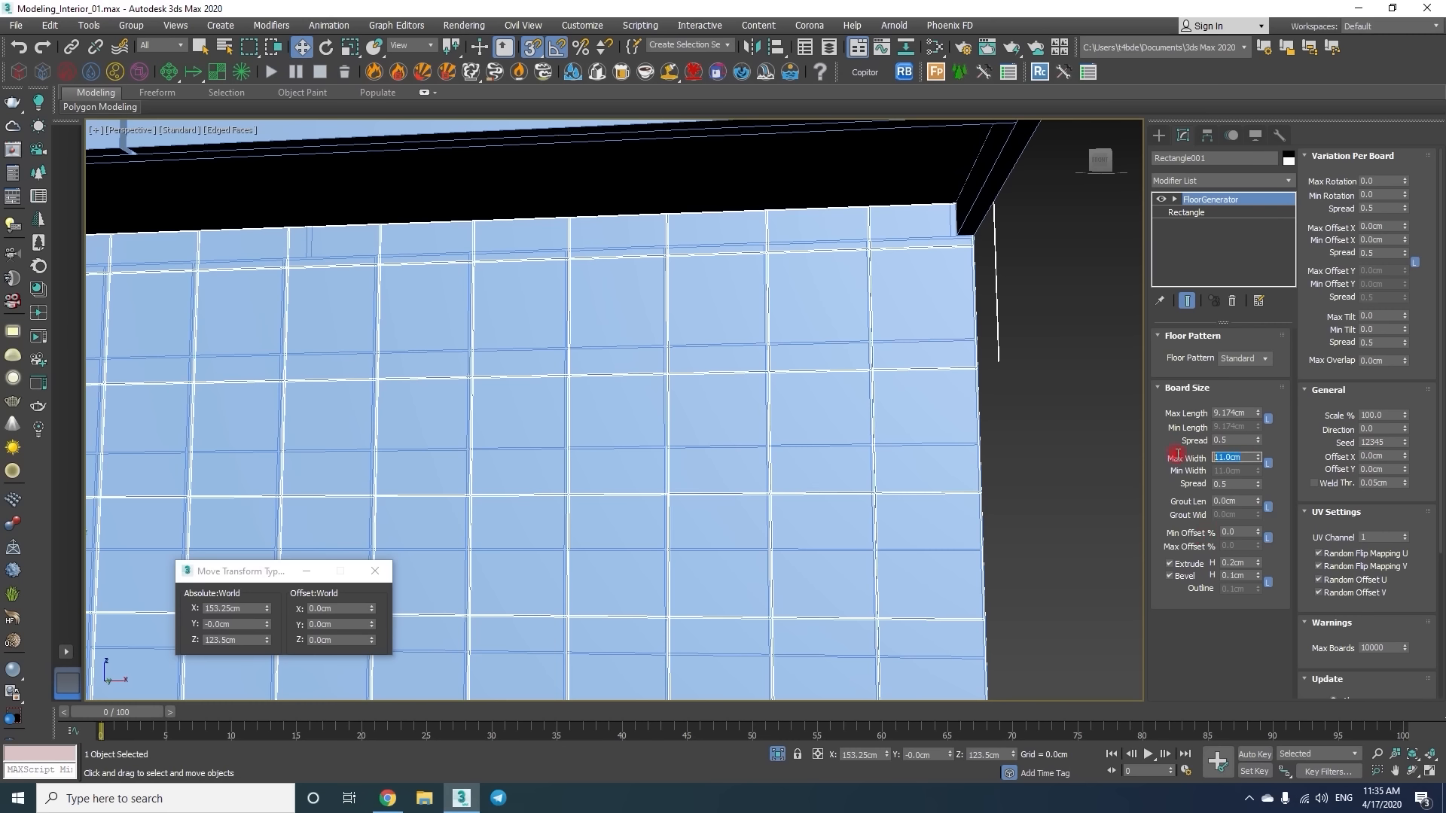
pyautogui.write('9.174cm')
pyautogui.press('Return')
pyautogui.moveTo(913, 365); pyautogui.dragTo(904, 393, button='middle')
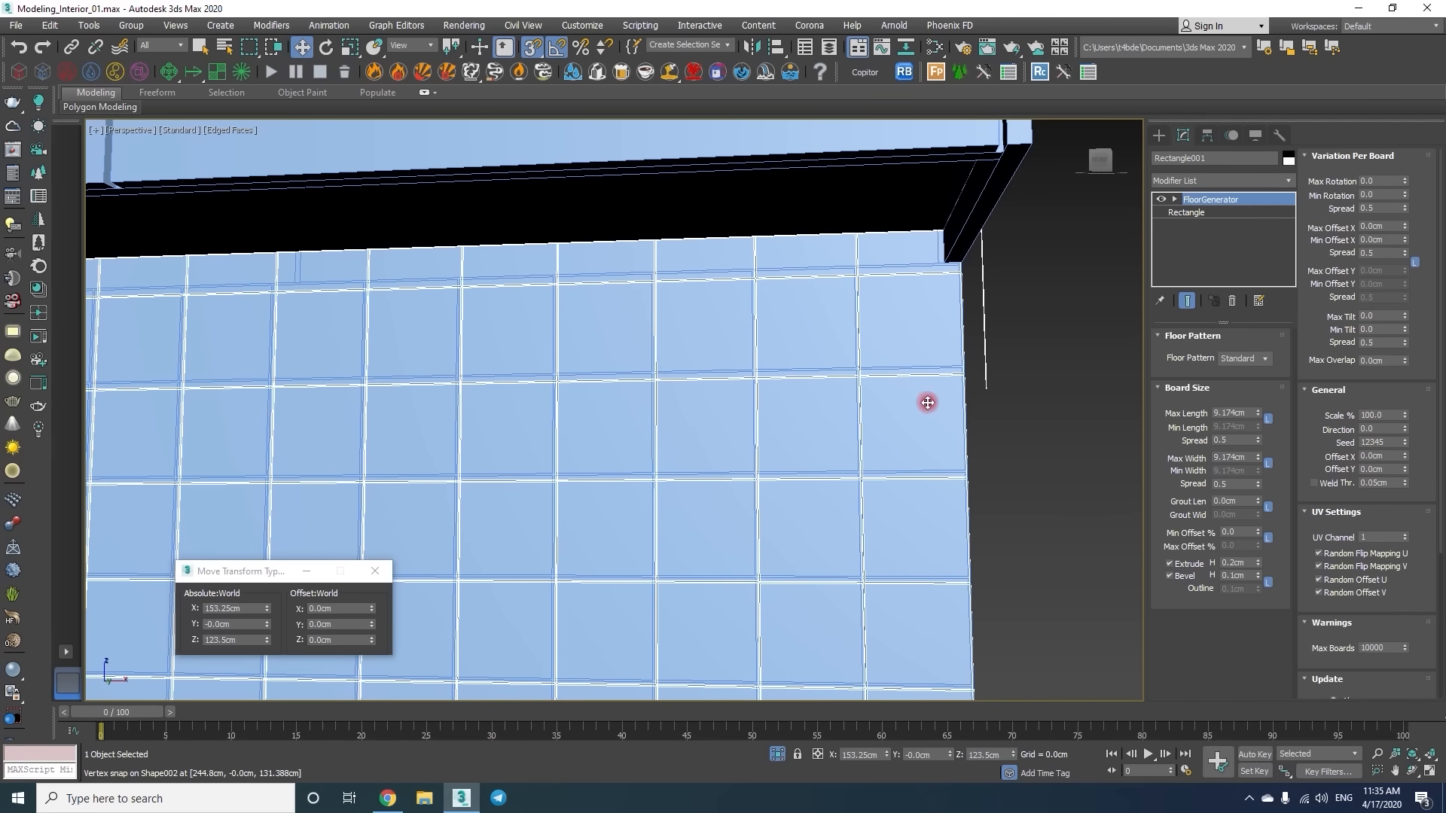
pyautogui.moveTo(1259, 459); pyautogui.dragTo(1258, 401)
pyautogui.scroll(-6, 856, 281)
pyautogui.keyDown('alt'); pyautogui.moveTo(857, 283); pyautogui.dragTo(724, 363, button='middle'); pyautogui.keyUp('alt')
pyautogui.scroll(5, 575, 327)
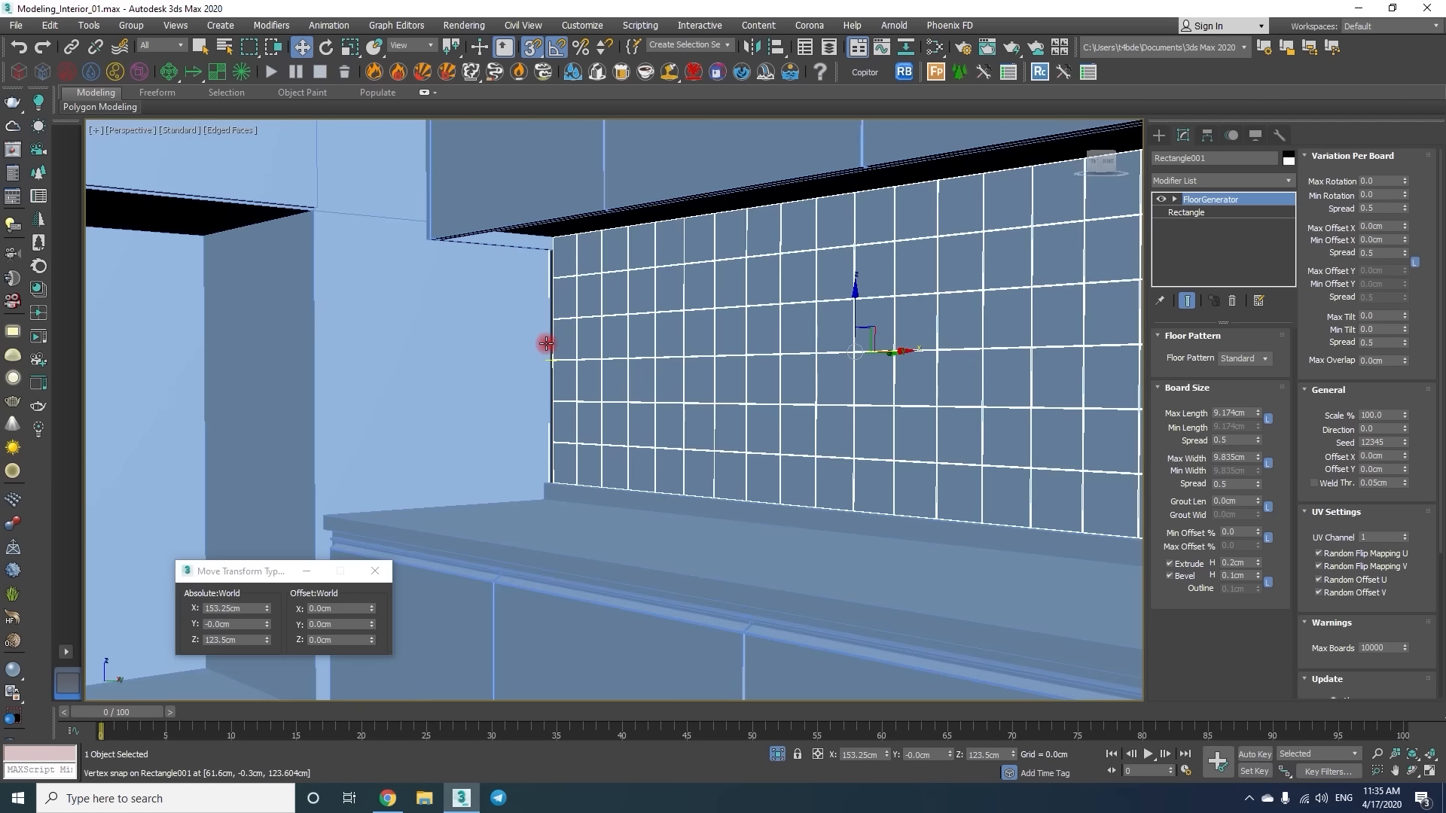
# Cut the FloorGenerator modifier from the backsplash rectangle and convert the rectangle to an Editable Spline.
pyautogui.click(544, 346)
pyautogui.keyDown('alt'); pyautogui.moveTo(543, 347); pyautogui.dragTo(726, 387, button='middle'); pyautogui.keyUp('alt')
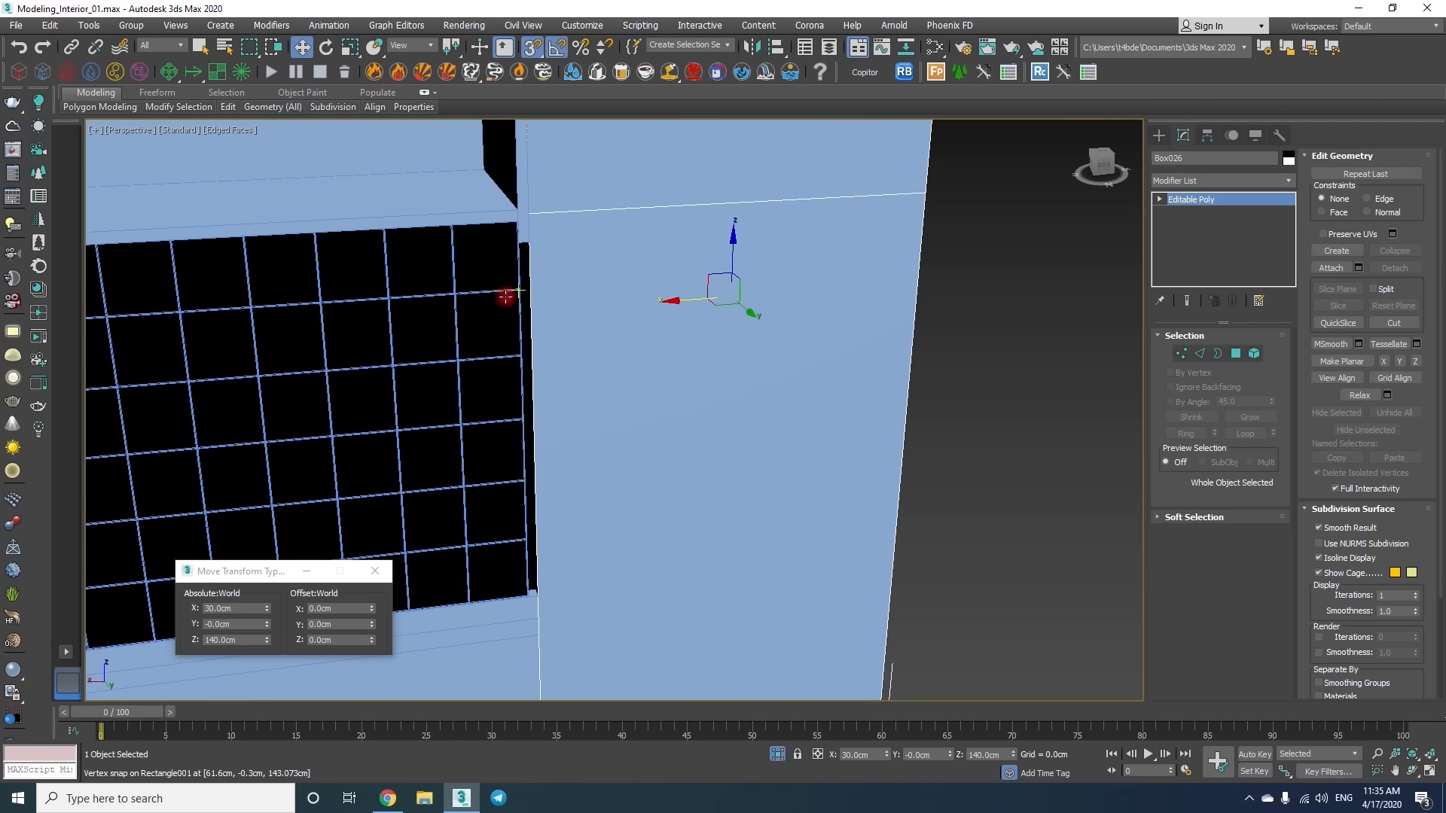
pyautogui.click(512, 399)
pyautogui.click(1186, 211)
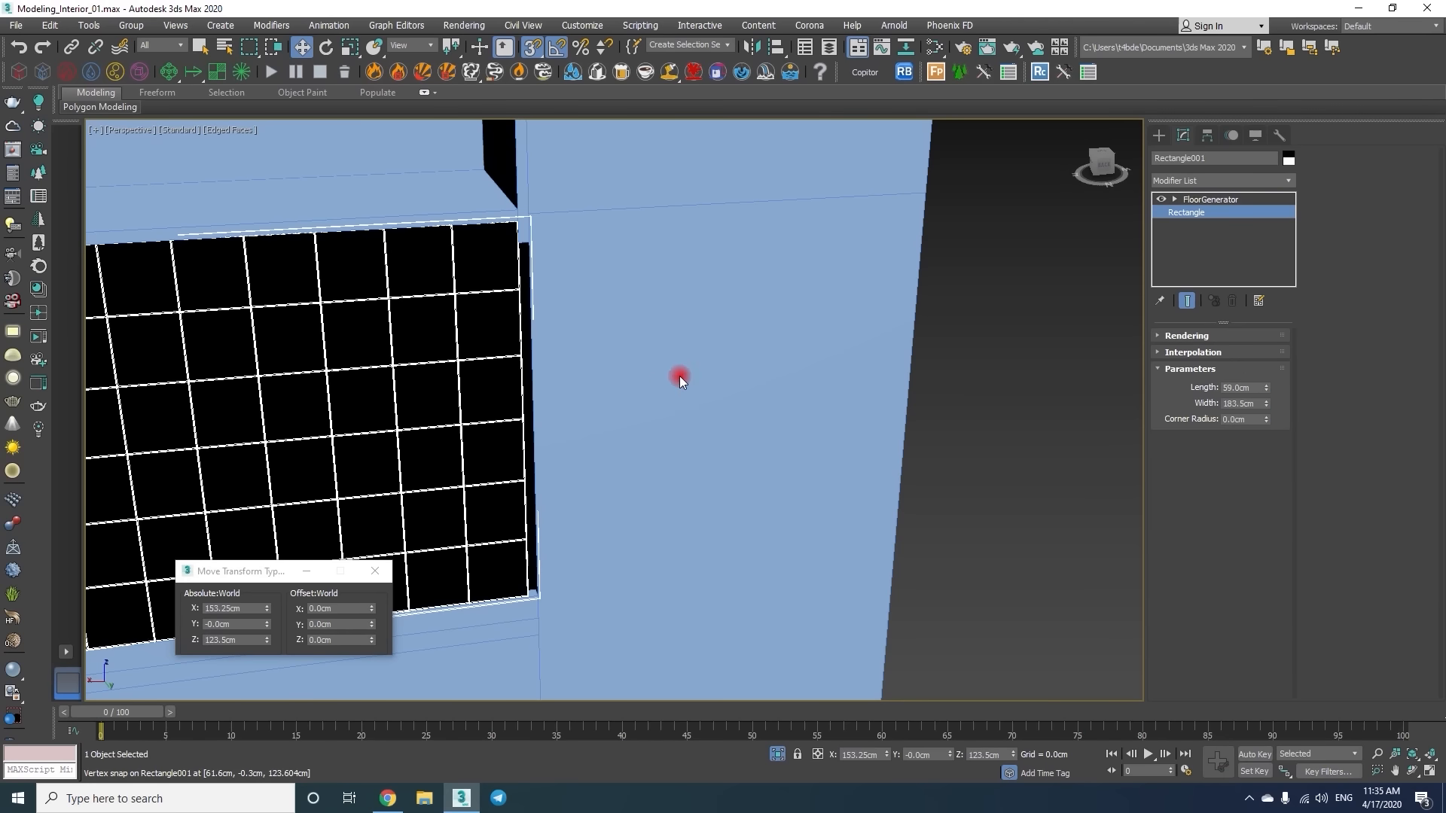
pyautogui.rightClick(1210, 199)
pyautogui.click(1257, 248)
pyautogui.rightClick(684, 285)
pyautogui.moveTo(794, 440)
pyautogui.click(865, 443)
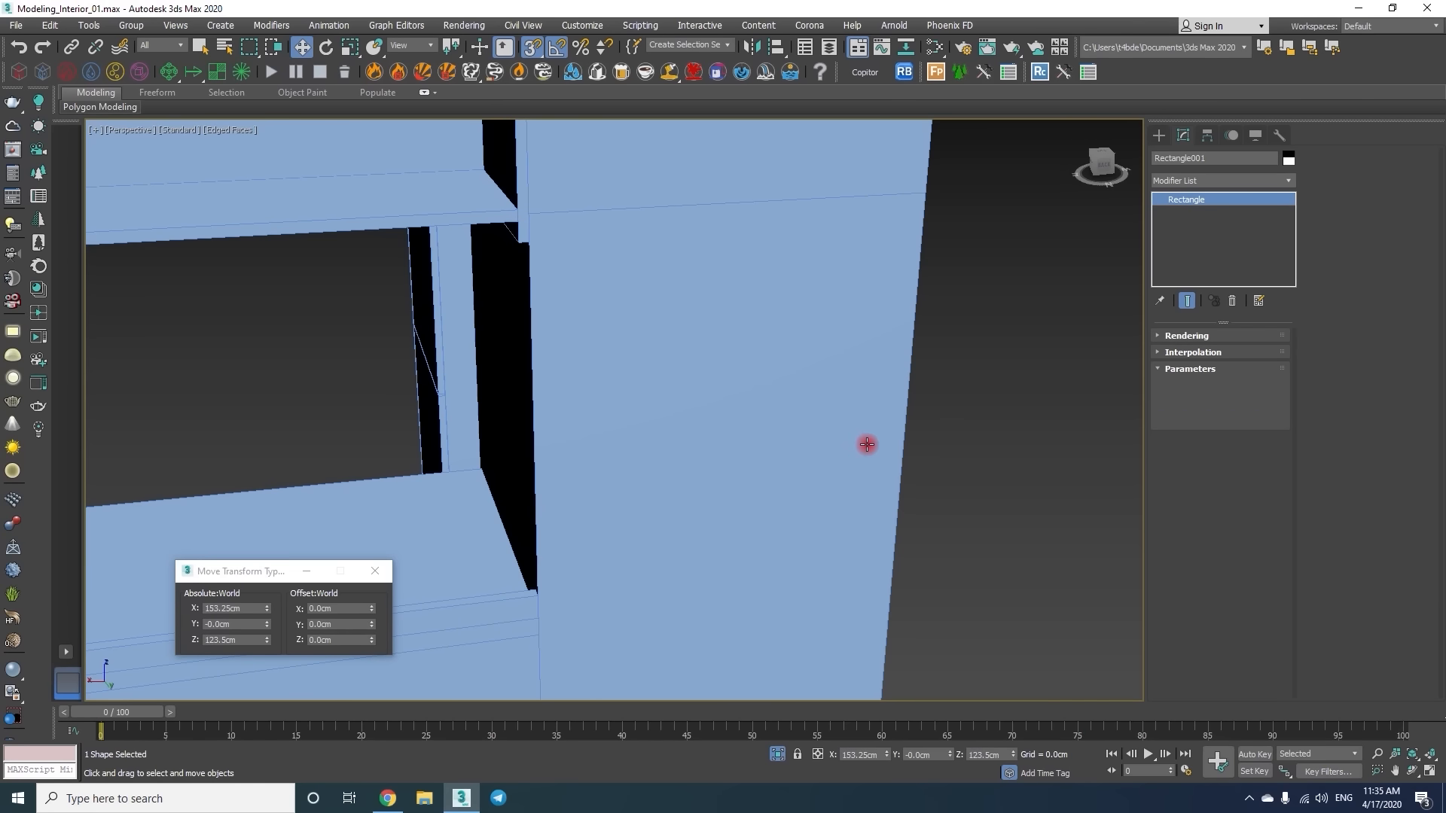
# Move the backsplash spline's side segment by -1.5 cm along X to meet the tall cabinet's side.
pyautogui.press('2')
pyautogui.click(521, 363)
pyautogui.keyDown('alt'); pyautogui.moveTo(495, 282); pyautogui.dragTo(517, 450, button='middle'); pyautogui.keyUp('alt')
pyautogui.scroll(3, 578, 259)
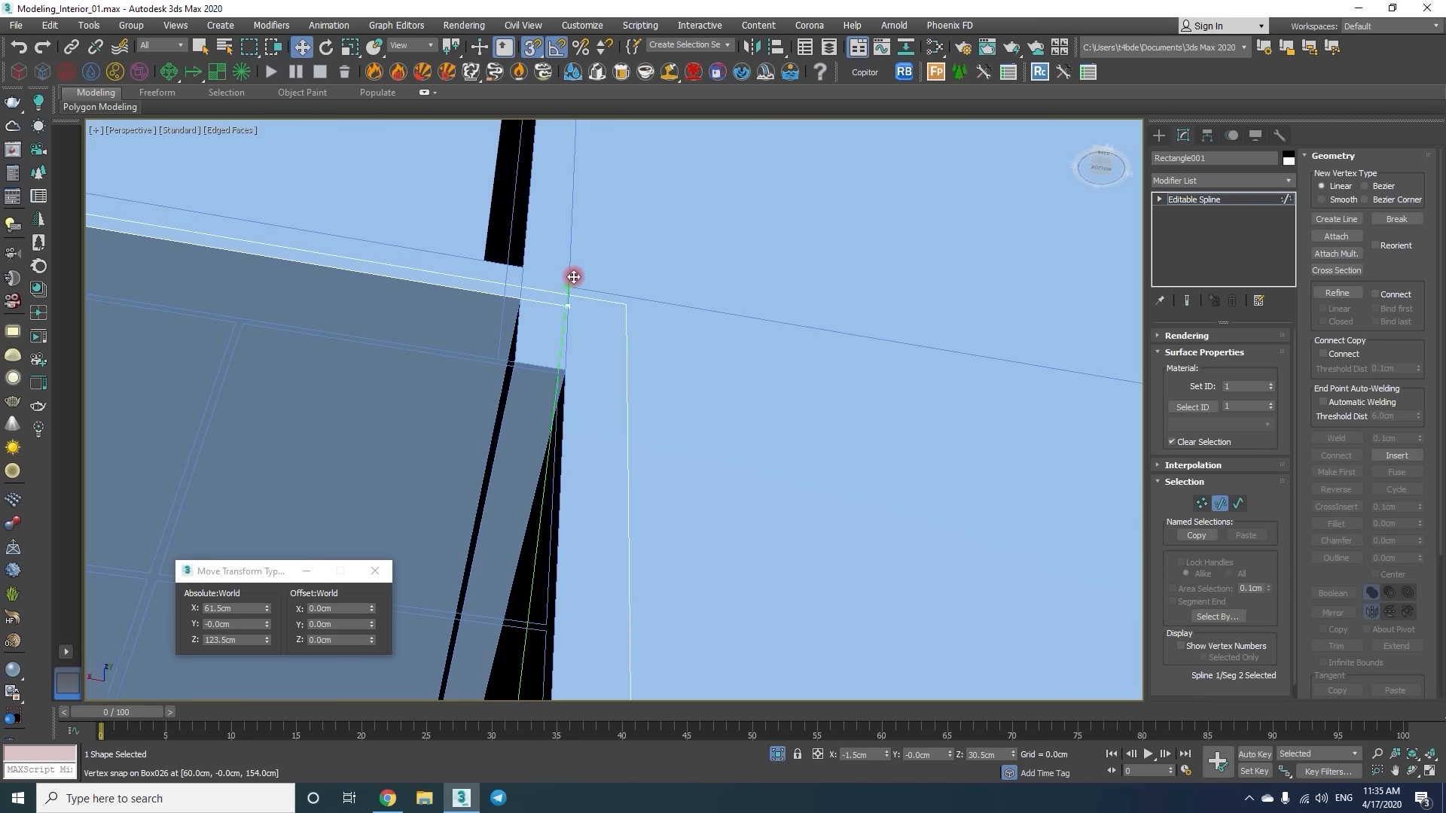
pyautogui.press('2')
# Paste FloorGenerator back onto the backsplash spline and set the tiles' maximum length to about 9.257 cm.
pyautogui.press('Delete')
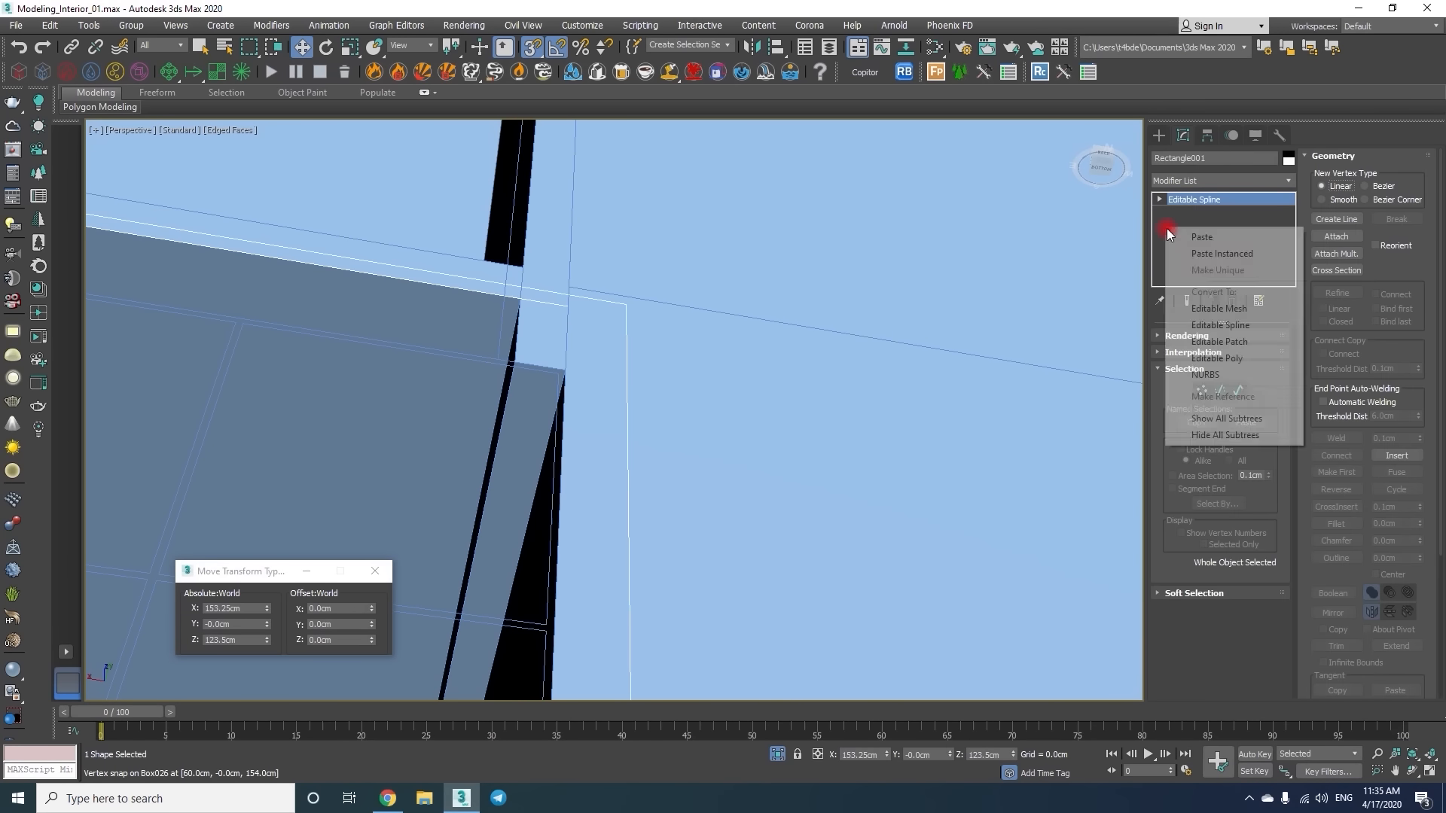
pyautogui.scroll(-3, 671, 394)
pyautogui.scroll(5, 698, 462)
pyautogui.moveTo(1250, 413); pyautogui.dragTo(1247, 404)
pyautogui.click(1258, 410)
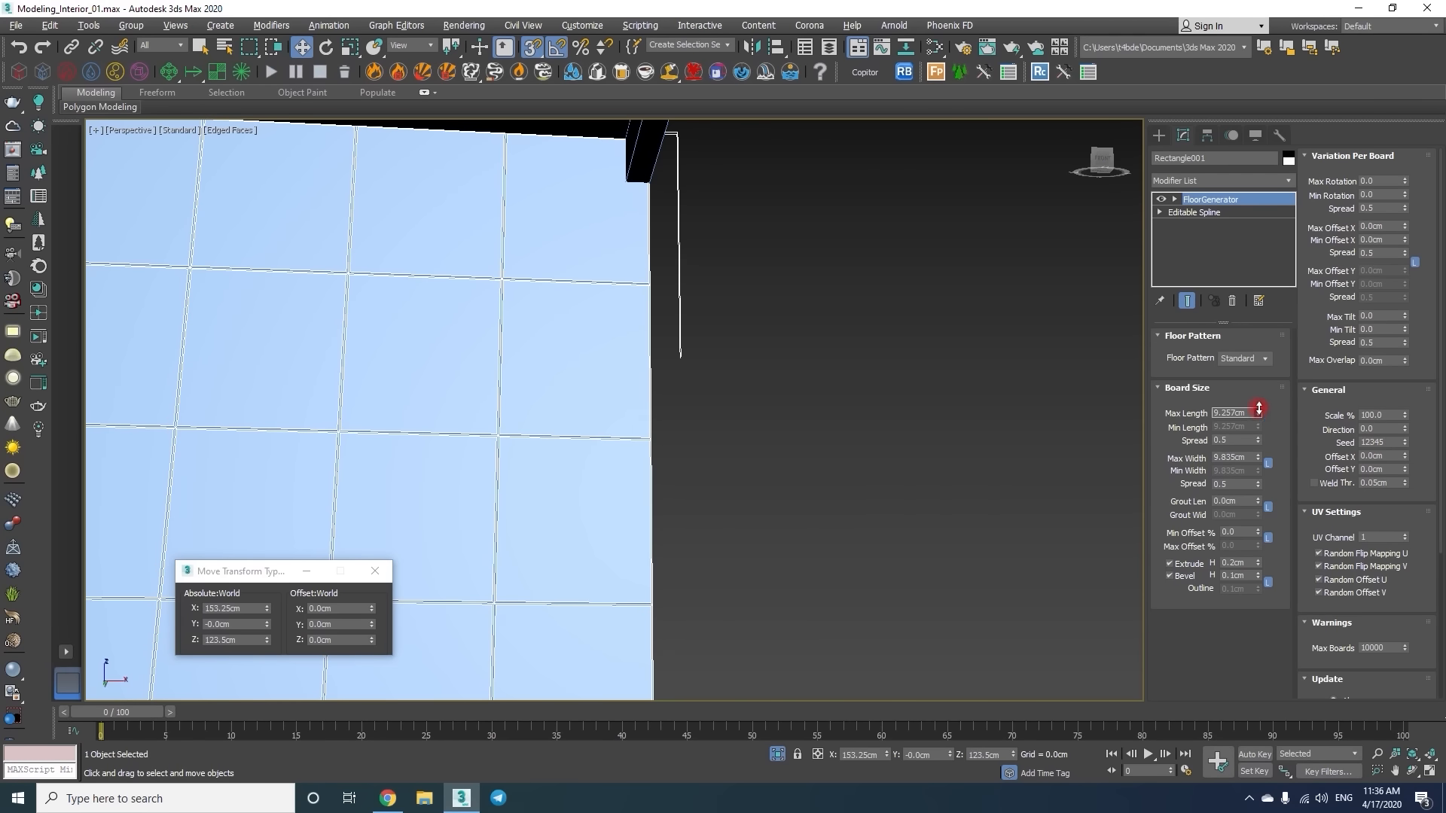
pyautogui.scroll(-5, 571, 345)
# Clear the selection and exit isolation to show the whole room.
pyautogui.hotkey('ctrl', 'd')
pyautogui.keyDown('alt'); pyautogui.moveTo(572, 345); pyautogui.dragTo(755, 431, button='middle'); pyautogui.keyUp('alt')
pyautogui.scroll(-5, 846, 346)
pyautogui.press('F4')
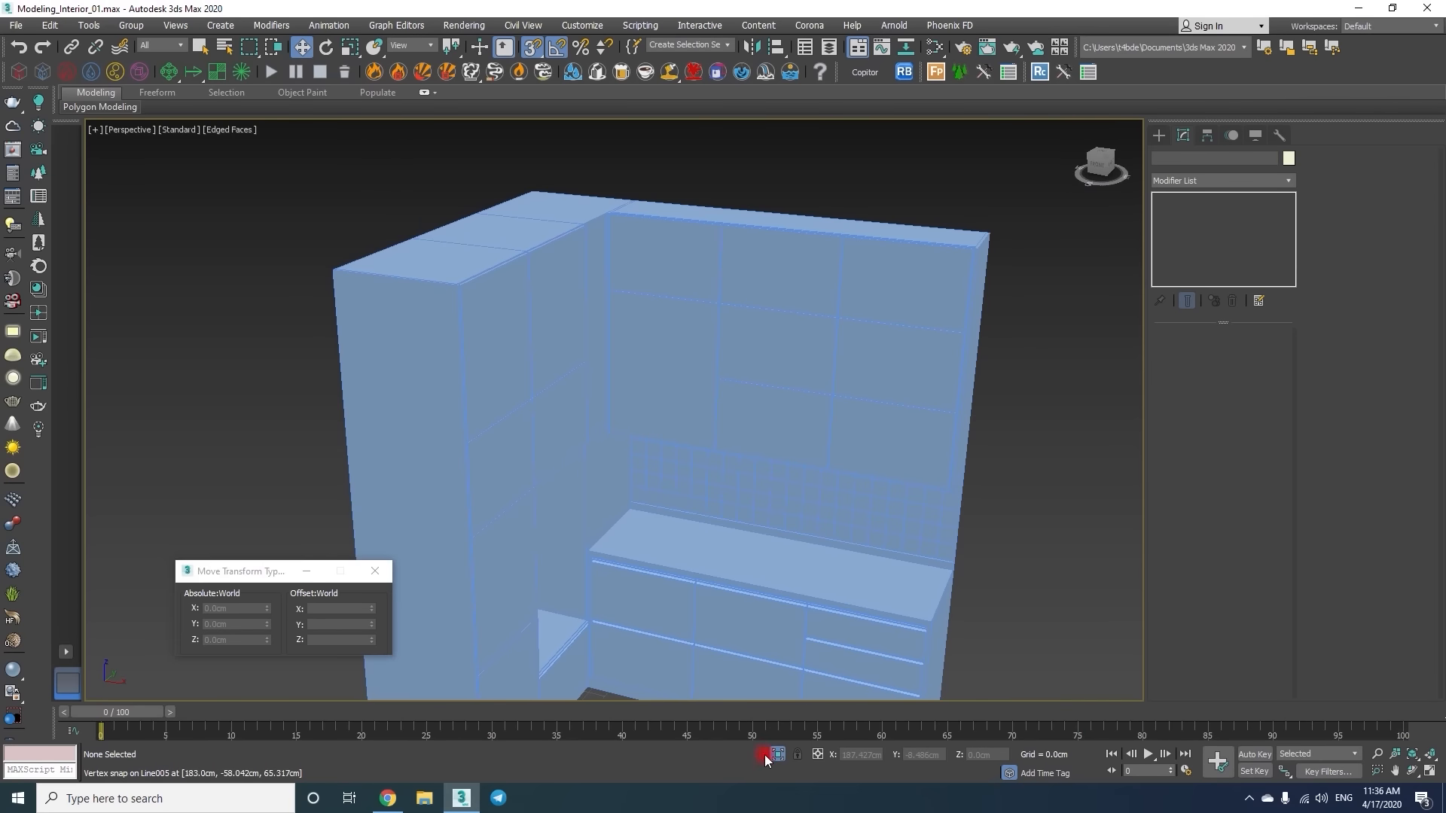
pyautogui.click(772, 755)
# Window-select the kitchen cabinets in the top view, leaving the floor and walls out of the selection.
pyautogui.scroll(-5, 667, 377)
pyautogui.keyDown('alt'); pyautogui.moveTo(668, 378); pyautogui.dragTo(664, 411, button='middle'); pyautogui.keyUp('alt')
pyautogui.scroll(5, 659, 449)
pyautogui.press('t')
pyautogui.press('F3')
pyautogui.scroll(-4, 635, 451)
pyautogui.moveTo(723, 520); pyautogui.dragTo(678, 435, button='middle')
pyautogui.moveTo(423, 163); pyautogui.dragTo(935, 315)
pyautogui.keyDown('alt'); pyautogui.moveTo(809, 526); pyautogui.dragTo(978, 631); pyautogui.keyUp('alt')
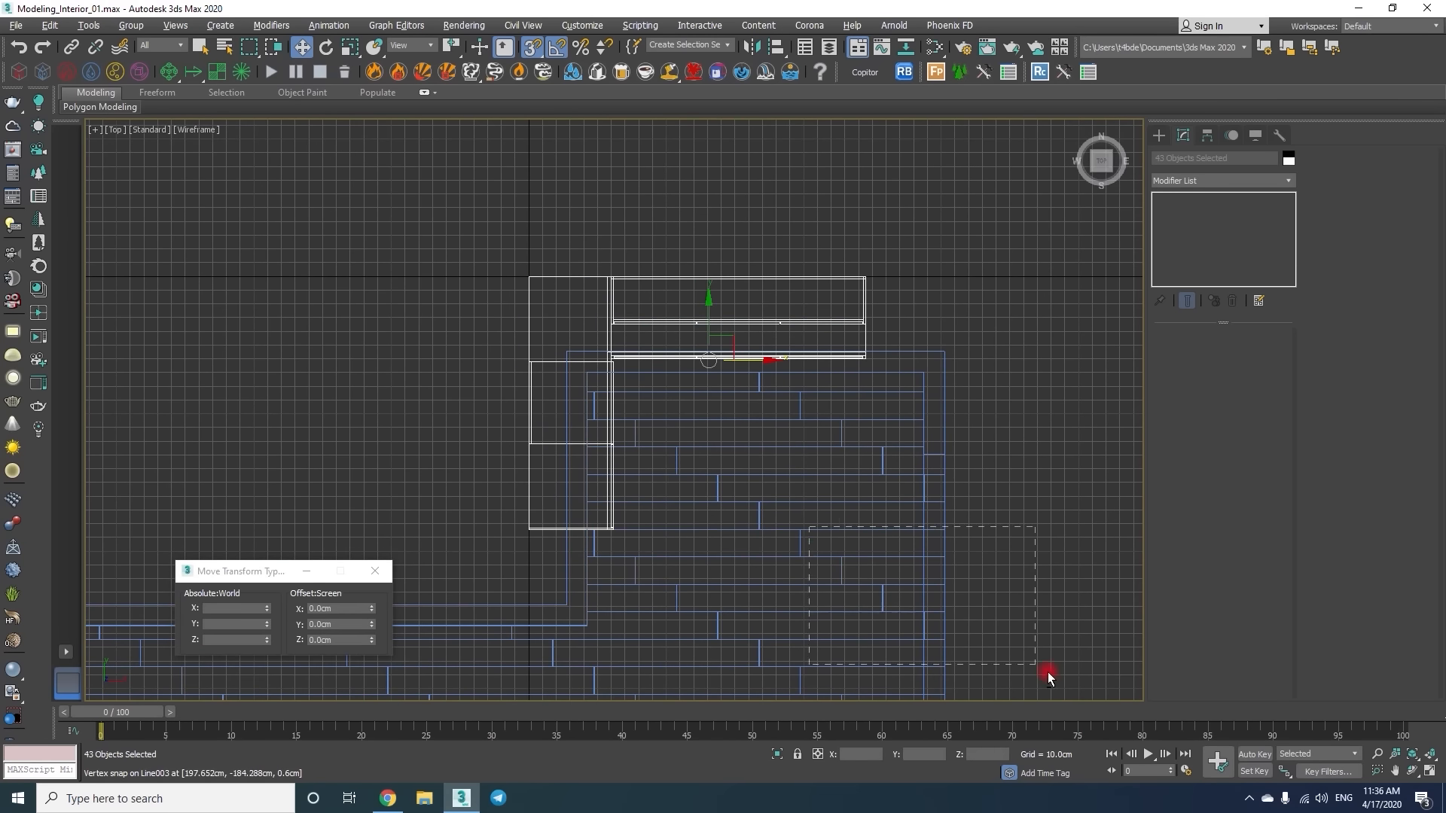
# Refine the kitchen selection around the cabinet fronts in the top view and return to shaded perspective.
pyautogui.moveTo(722, 347); pyautogui.dragTo(770, 358)
pyautogui.scroll(5, 593, 308)
pyautogui.scroll(8, 557, 467)
pyautogui.moveTo(548, 250); pyautogui.dragTo(516, 406)
pyautogui.scroll(-5, 537, 412)
pyautogui.press('F3')
pyautogui.moveTo(536, 411)
pyautogui.keyDown('alt'); pyautogui.mouseDown(button='middle')
pyautogui.moveTo(639, 352)
pyautogui.moveTo(703, 448)
pyautogui.moveTo(678, 439)
pyautogui.moveTo(652, 458)
pyautogui.moveTo(665, 455)
pyautogui.moveTo(616, 410)
pyautogui.moveTo(645, 408)
pyautogui.mouseUp(button='middle'); pyautogui.keyUp('alt')
pyautogui.scroll(-5, 639, 352)
pyautogui.hotkey('ctrl', 'd')
pyautogui.press('F4')
# Add the lower cabinet fronts and the tall cabinet parts beside the upper cabinets to the selection.
pyautogui.scroll(4, 595, 369)
pyautogui.click(587, 497)
pyautogui.keyDown('ctrl'); pyautogui.click(642, 507); pyautogui.keyUp('ctrl')
pyautogui.keyDown('ctrl'); pyautogui.click(740, 502); pyautogui.keyUp('ctrl')
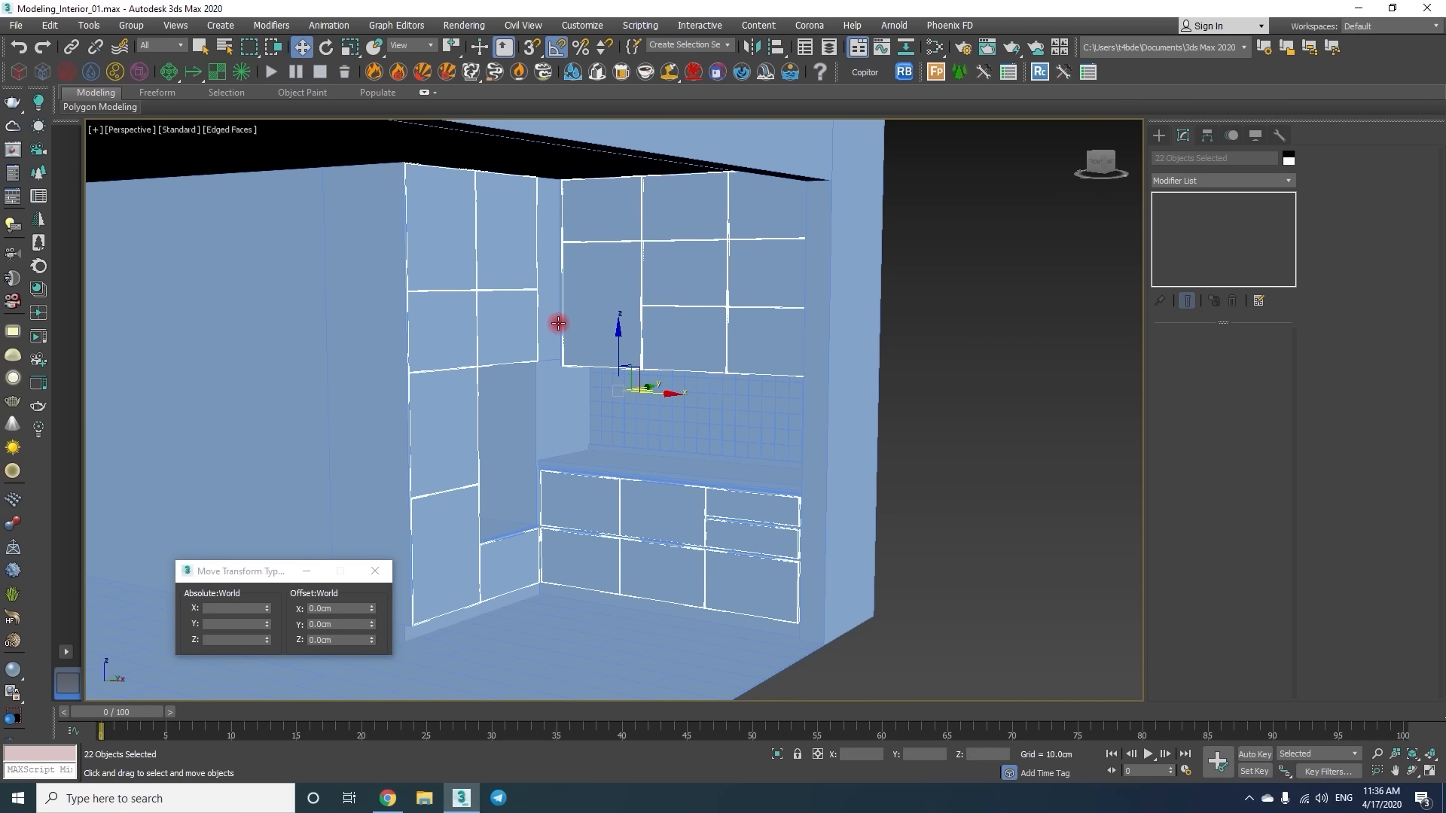
pyautogui.scroll(5, 558, 326)
pyautogui.keyDown('ctrl'); pyautogui.click(558, 351); pyautogui.keyUp('ctrl')
pyautogui.keyDown('ctrl'); pyautogui.click(495, 440); pyautogui.keyUp('ctrl')
# Add the upper cabinet's side and the remaining lower cabinet parts to the selection, then isolate the selected kitchen parts.
pyautogui.scroll(-4, 505, 439)
pyautogui.keyDown('alt'); pyautogui.moveTo(555, 449); pyautogui.dragTo(753, 433, button='middle'); pyautogui.keyUp('alt')
pyautogui.scroll(4, 833, 417)
pyautogui.keyDown('ctrl'); pyautogui.click(850, 416); pyautogui.keyUp('ctrl')
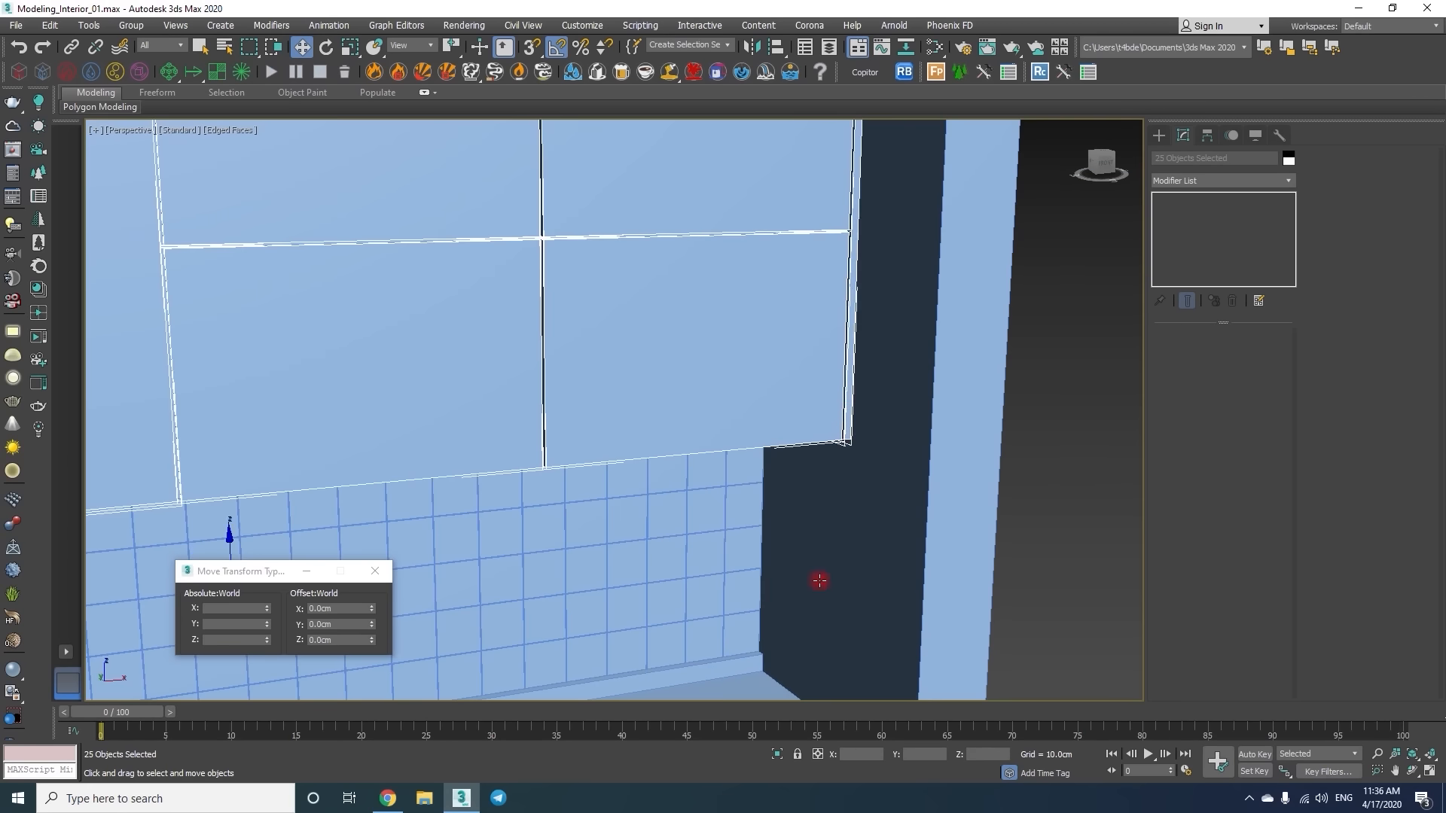
pyautogui.keyDown('alt'); pyautogui.moveTo(819, 580); pyautogui.dragTo(810, 398, button='middle'); pyautogui.keyUp('alt')
pyautogui.scroll(-5, 981, 496)
pyautogui.keyDown('alt'); pyautogui.moveTo(850, 472); pyautogui.dragTo(654, 512, button='middle'); pyautogui.keyUp('alt')
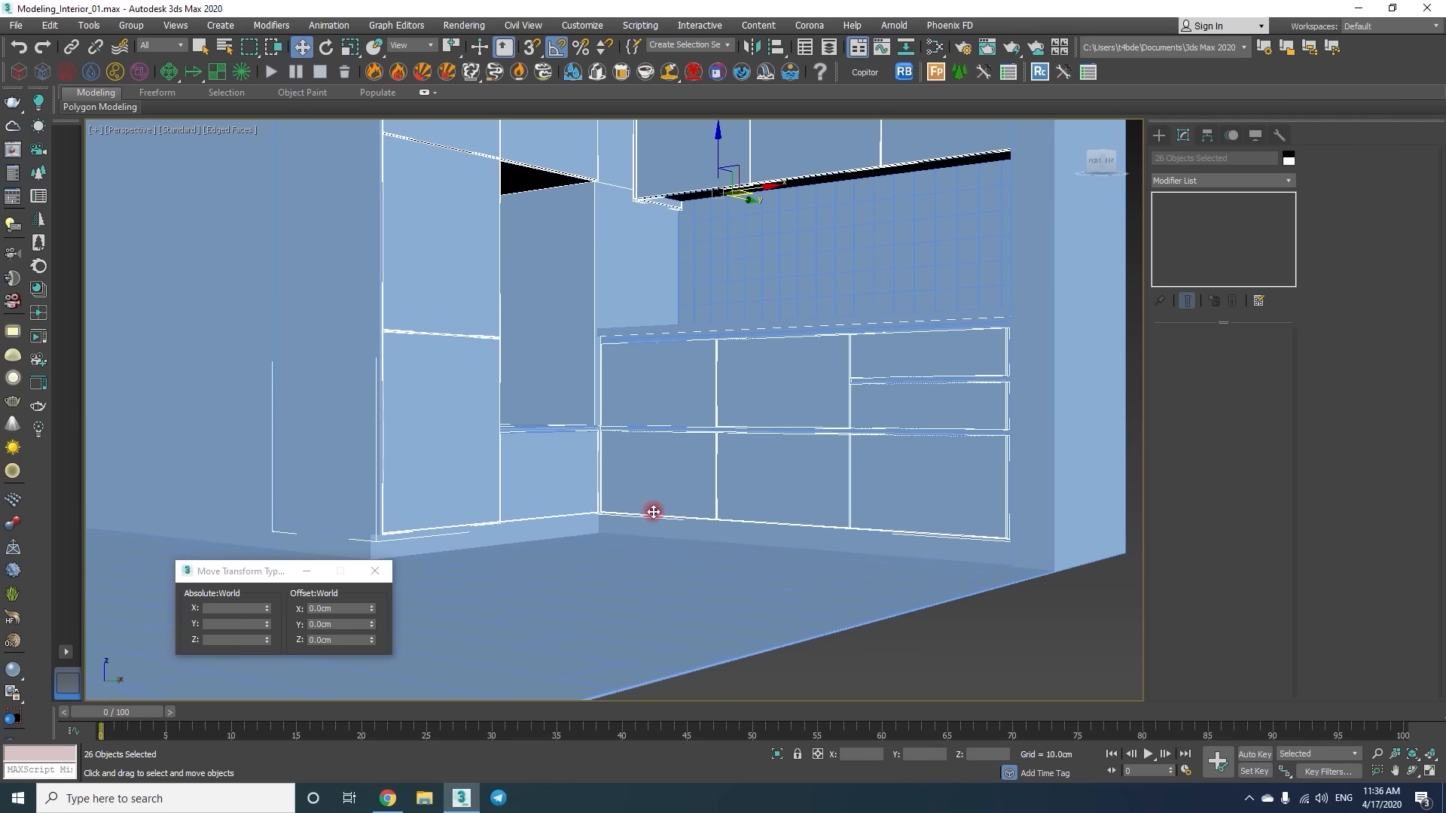
pyautogui.keyDown('alt'); pyautogui.moveTo(555, 527); pyautogui.dragTo(512, 507, button='middle'); pyautogui.keyUp('alt')
pyautogui.hotkey('alt', 'q')
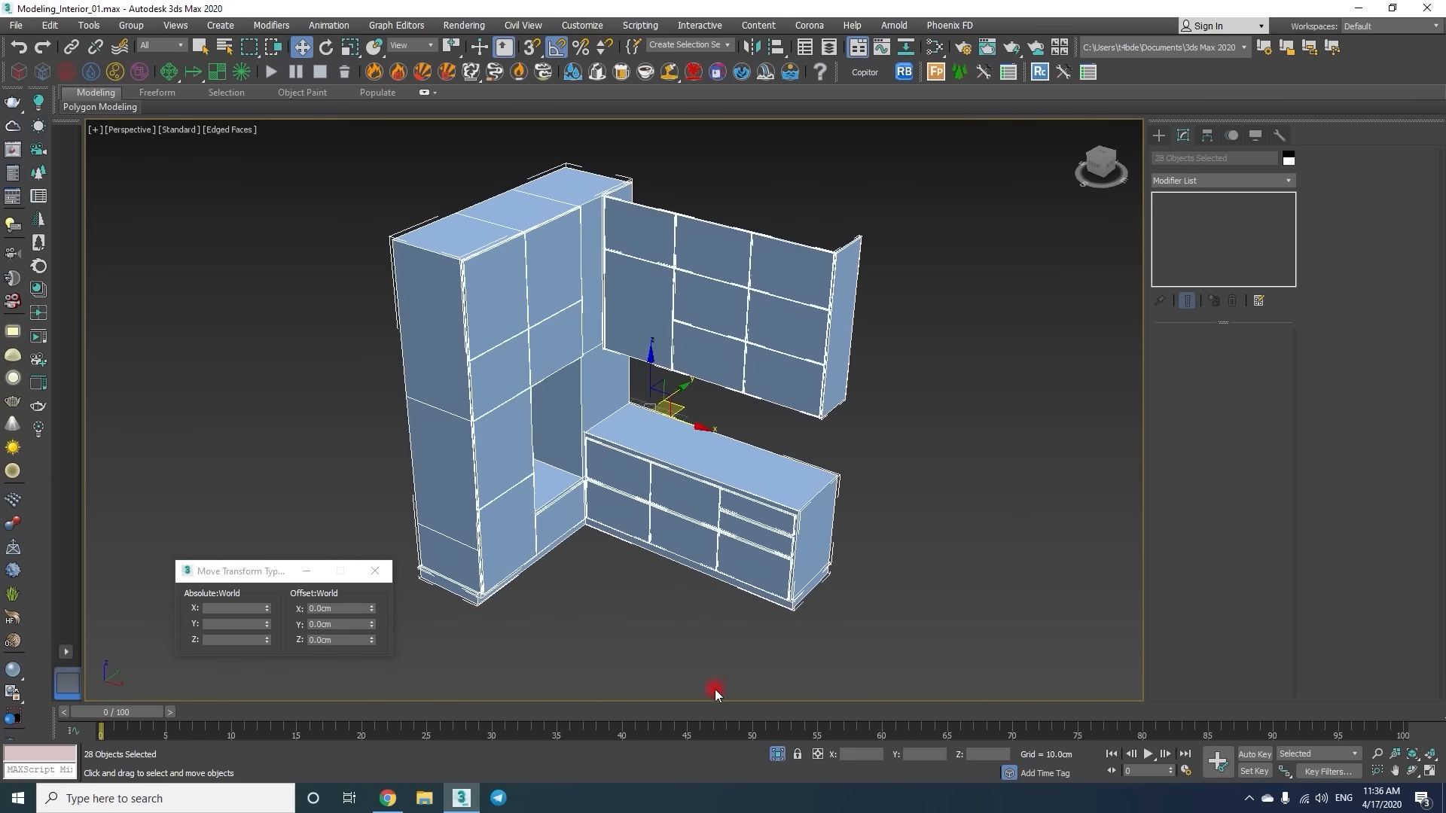
# Exit isolation, add the missing upper cabinet body to the selection and isolate the kitchen parts again.
pyautogui.click(779, 755)
pyautogui.keyDown('alt'); pyautogui.moveTo(729, 440); pyautogui.dragTo(778, 336, button='middle'); pyautogui.keyUp('alt')
pyautogui.scroll(5, 648, 233)
pyautogui.keyDown('ctrl'); pyautogui.click(632, 229); pyautogui.keyUp('ctrl')
pyautogui.scroll(-6, 632, 229)
pyautogui.keyDown('alt'); pyautogui.moveTo(632, 229); pyautogui.dragTo(694, 299, button='middle'); pyautogui.keyUp('alt')
pyautogui.scroll(4, 775, 180)
pyautogui.hotkey('alt', 'q')
# Apply an Edit Poly modifier to all isolated kitchen parts and select all their edges.
pyautogui.click(1175, 181)
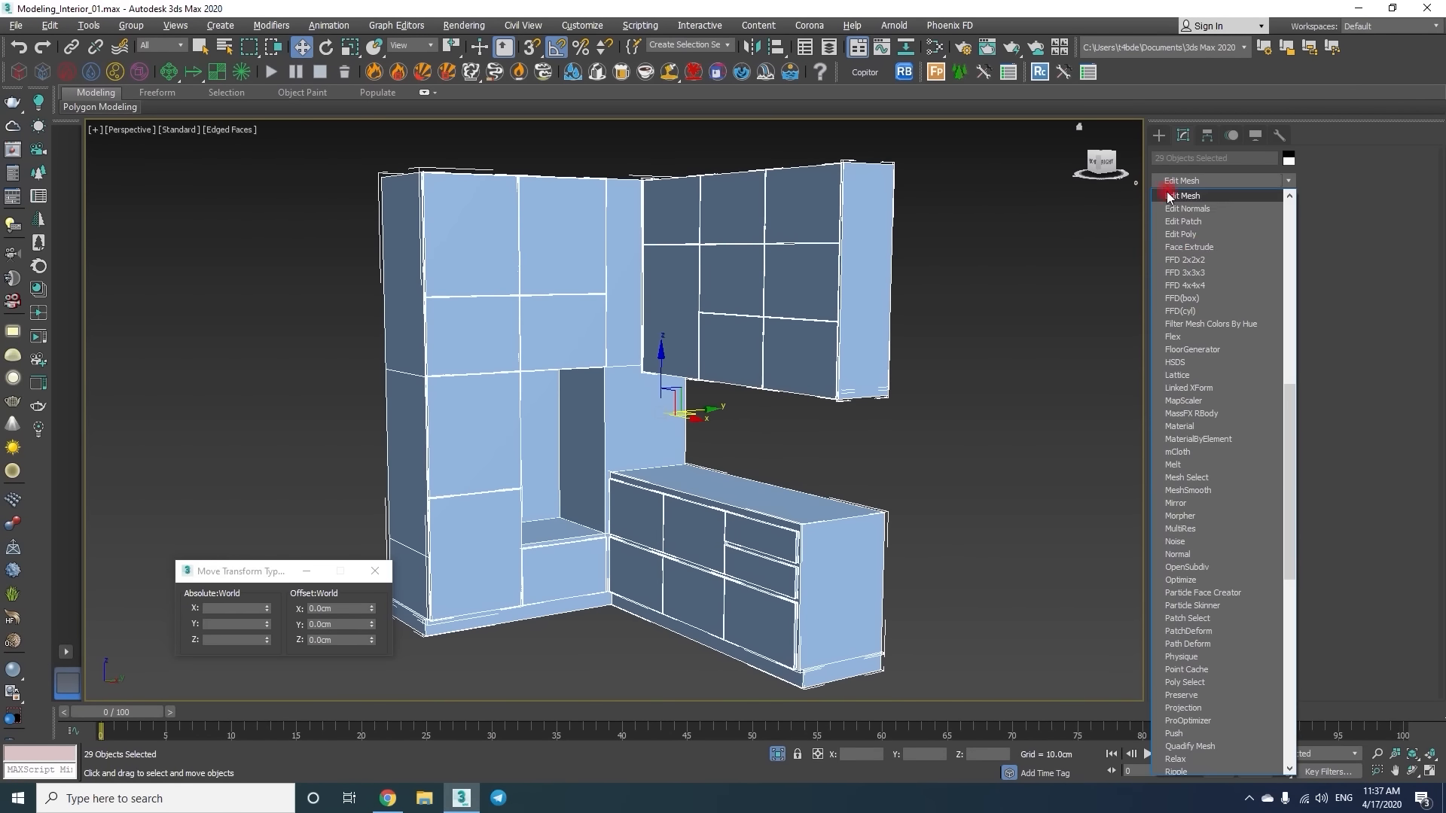
pyautogui.click(1188, 235)
pyautogui.press('2')
pyautogui.hotkey('ctrl', 'a')
pyautogui.scroll(10, 689, 518)
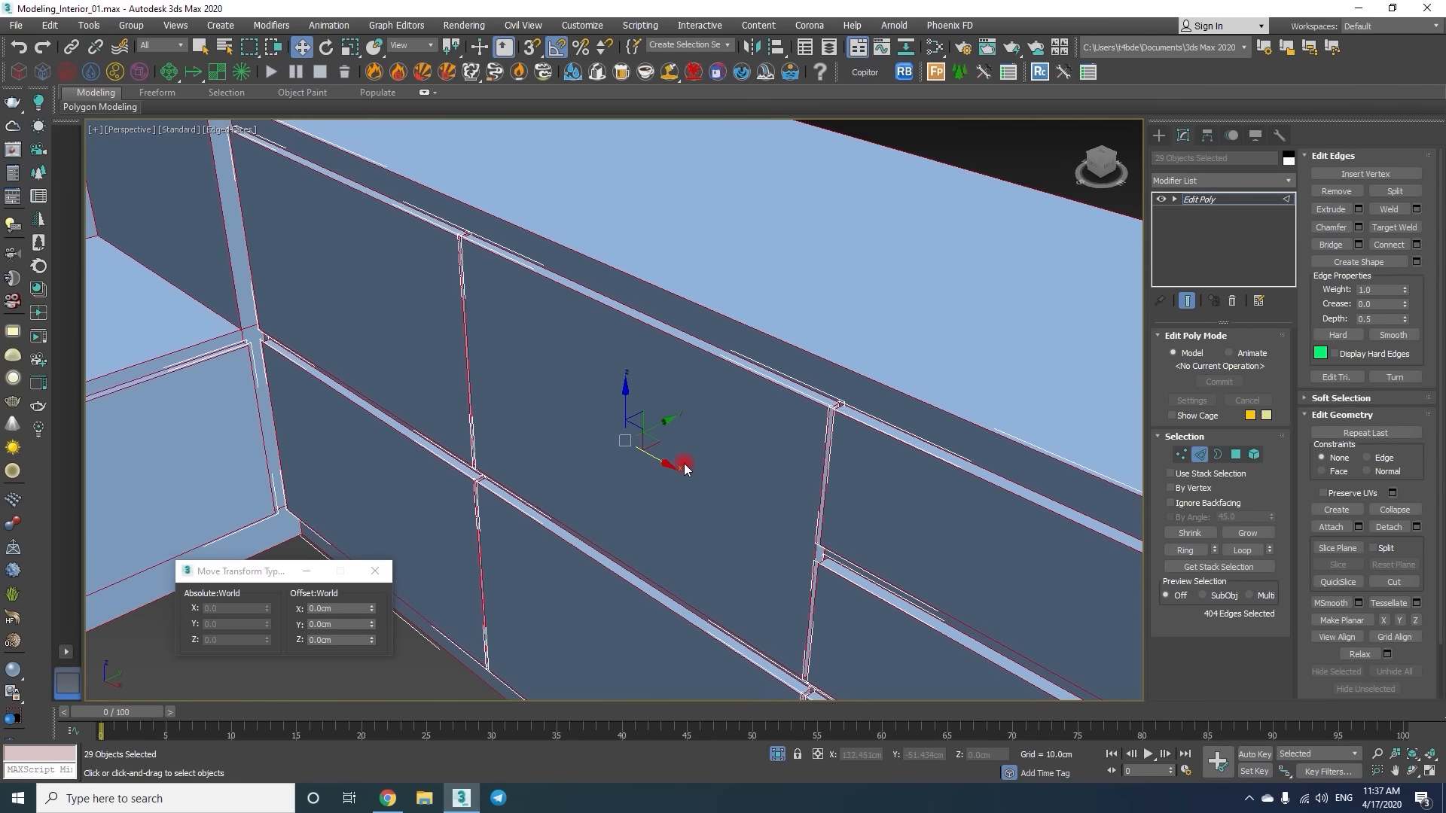
# Chamfer all selected cabinet edges by about 0.065 cm with one segment and leave edge editing.
pyautogui.scroll(4, 966, 358)
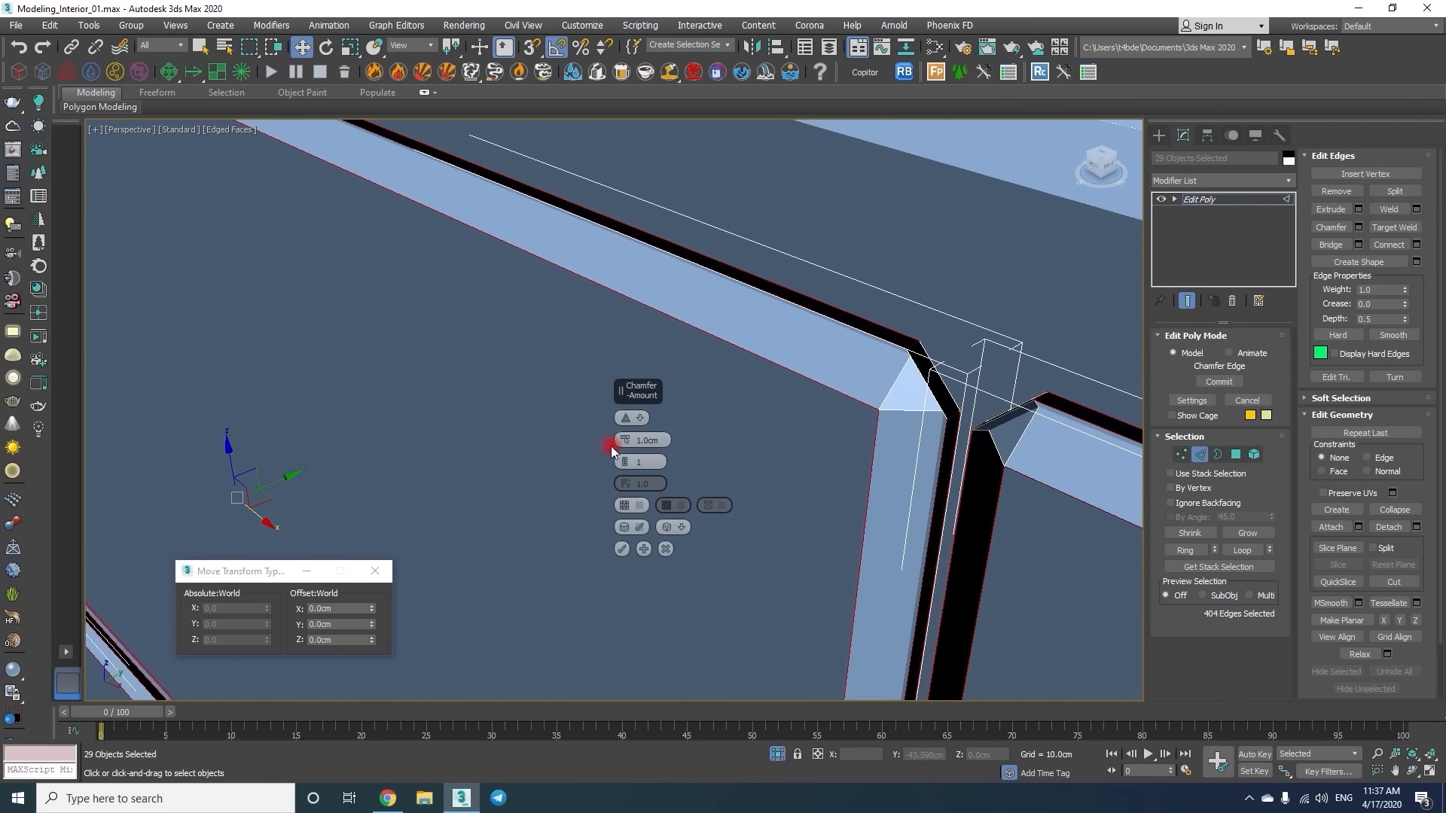
pyautogui.rightClick(624, 440)
pyautogui.press('Return')
pyautogui.scroll(-5, 764, 379)
pyautogui.keyDown('alt'); pyautogui.moveTo(765, 377); pyautogui.dragTo(771, 286, button='middle'); pyautogui.keyUp('alt')
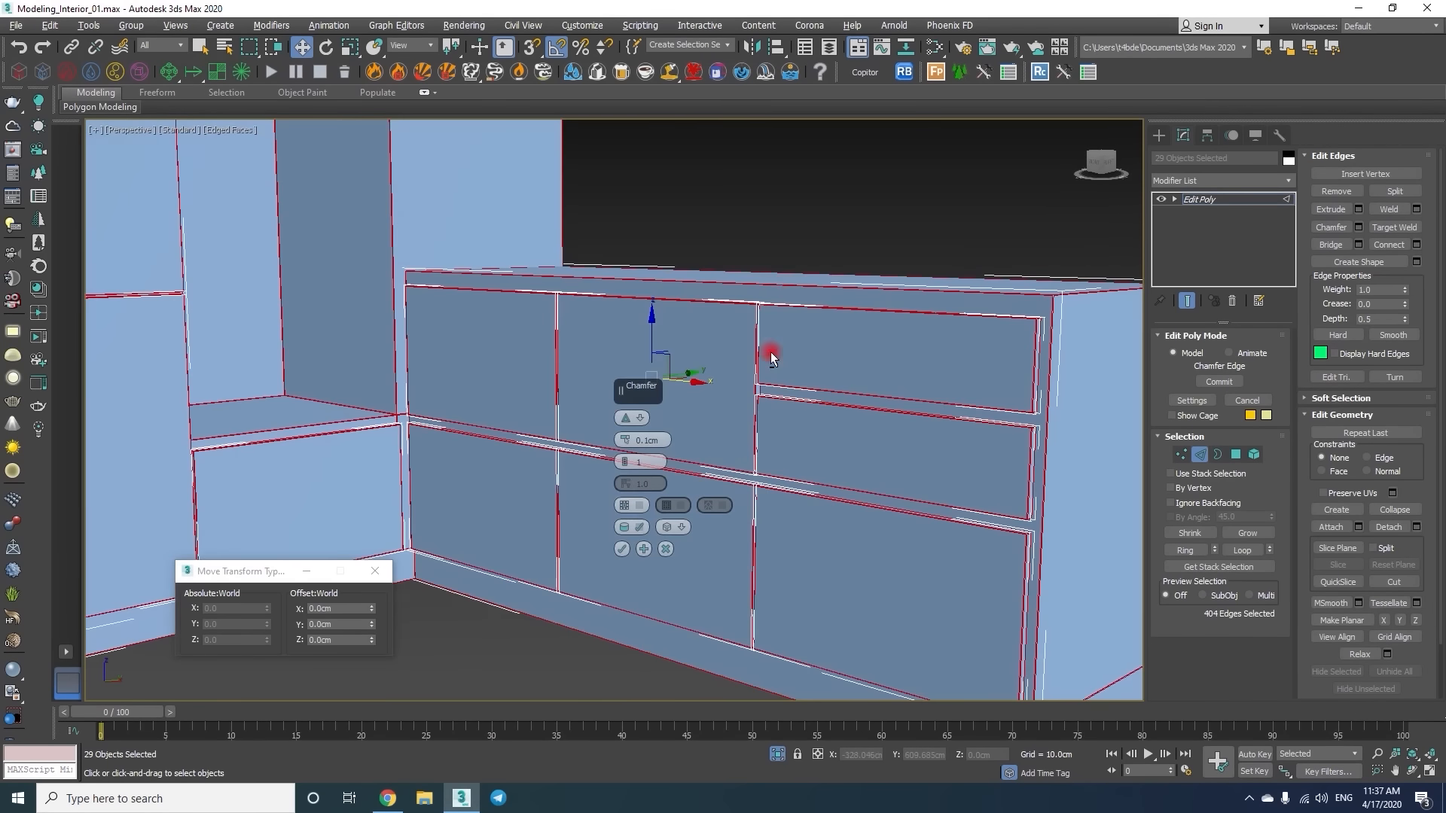
pyautogui.scroll(6, 655, 400)
pyautogui.moveTo(626, 442); pyautogui.dragTo(652, 440)
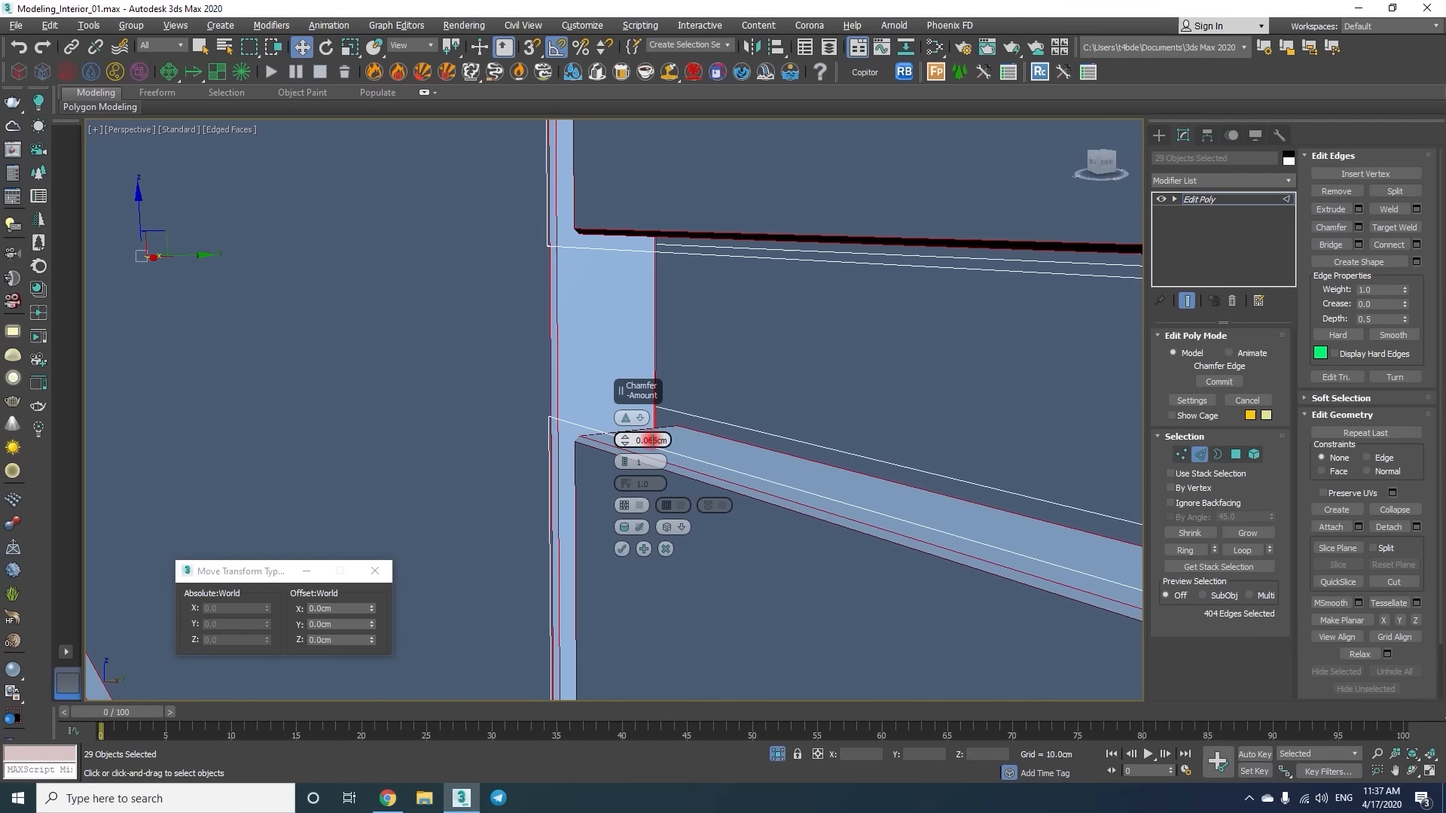
pyautogui.click(622, 549)
pyautogui.scroll(-10, 622, 403)
pyautogui.press('2')
# Convert the chamfered kitchen parts to Editable Poly.
pyautogui.keyDown('alt'); pyautogui.moveTo(698, 413); pyautogui.dragTo(701, 489, button='middle'); pyautogui.keyUp('alt')
pyautogui.press('F4')
pyautogui.scroll(-3, 700, 490)
pyautogui.rightClick(795, 271)
pyautogui.moveTo(903, 426)
pyautogui.click(977, 436)
pyautogui.click(977, 437)
pyautogui.press('F4')
# Exit the cabinet isolation and isolate only the handle profile running along the lower cabinets.
pyautogui.keyDown('alt'); pyautogui.moveTo(671, 453); pyautogui.dragTo(893, 526, button='middle'); pyautogui.keyUp('alt')
pyautogui.scroll(5, 687, 471)
pyautogui.click(780, 755)
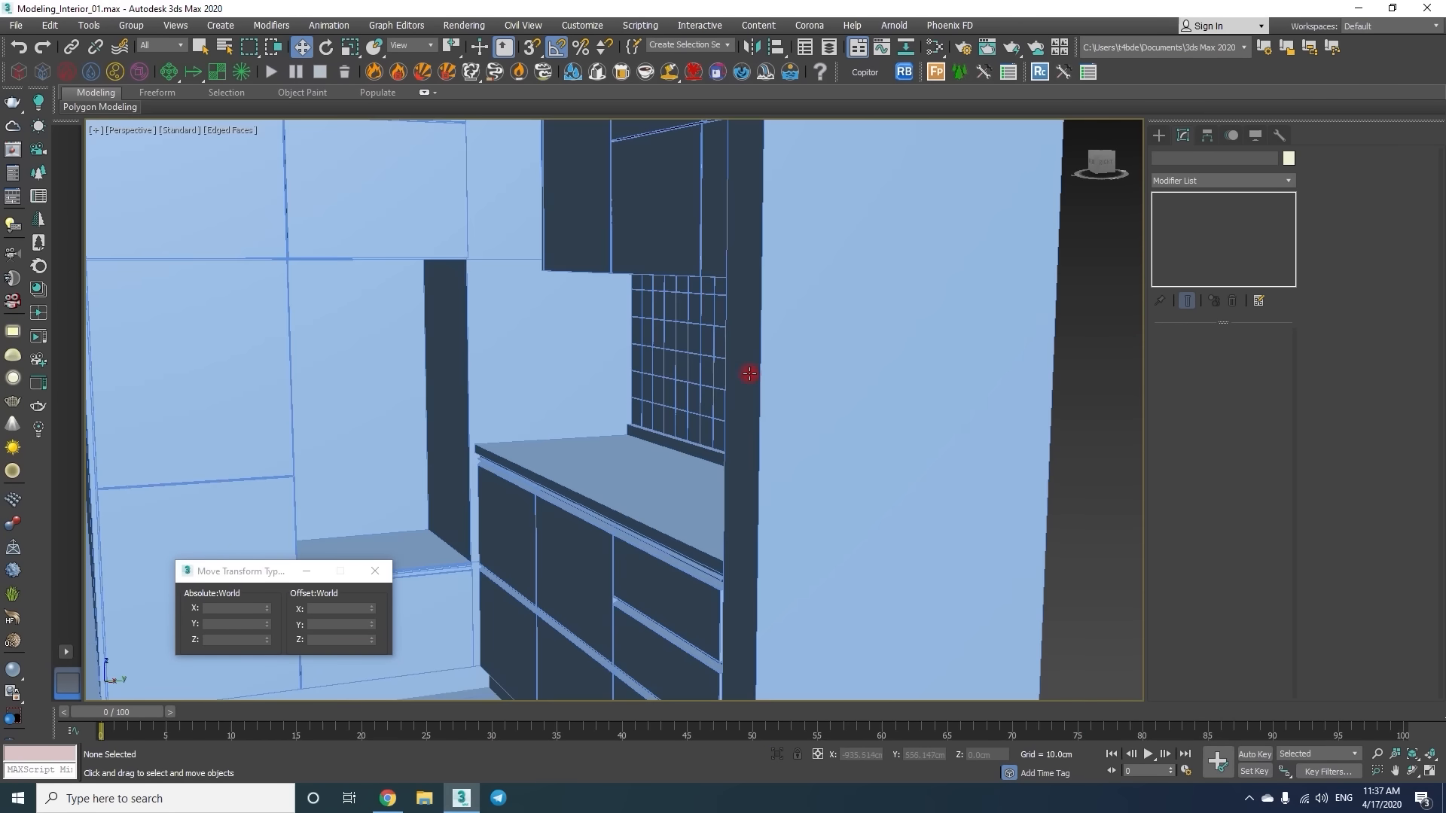
pyautogui.scroll(-3, 753, 371)
pyautogui.keyDown('alt'); pyautogui.moveTo(752, 371); pyautogui.dragTo(701, 542, button='middle'); pyautogui.keyUp('alt')
pyautogui.scroll(6, 715, 516)
pyautogui.click(758, 389)
pyautogui.hotkey('alt', 'q')
# Select the long edges along the front and inner side of the handle profile.
pyautogui.keyDown('alt'); pyautogui.moveTo(636, 414); pyautogui.dragTo(768, 477, button='middle'); pyautogui.keyUp('alt')
pyautogui.press('2')
pyautogui.click(691, 483)
pyautogui.keyDown('ctrl'); pyautogui.click(694, 491); pyautogui.keyUp('ctrl')
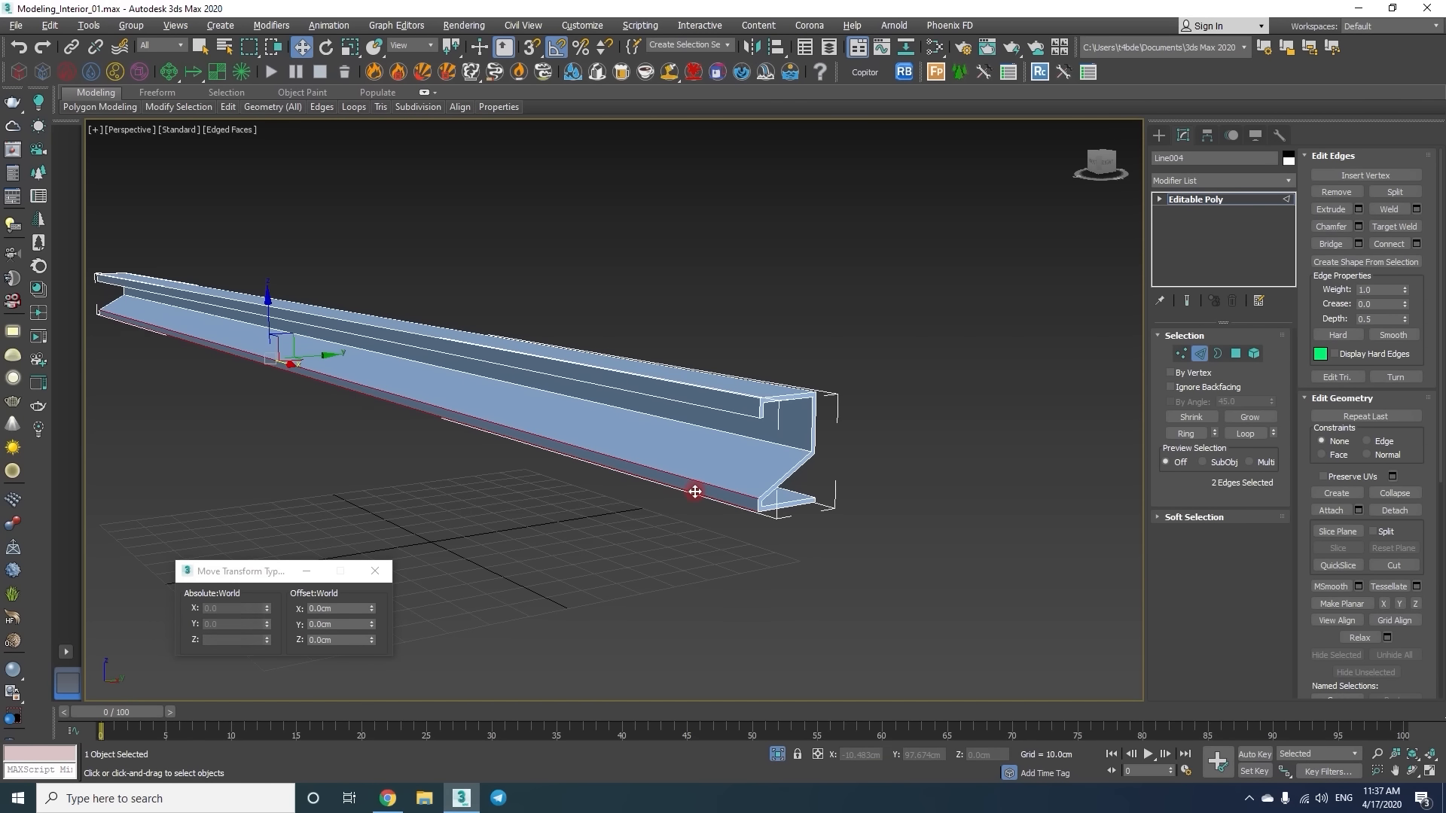
pyautogui.scroll(5, 751, 415)
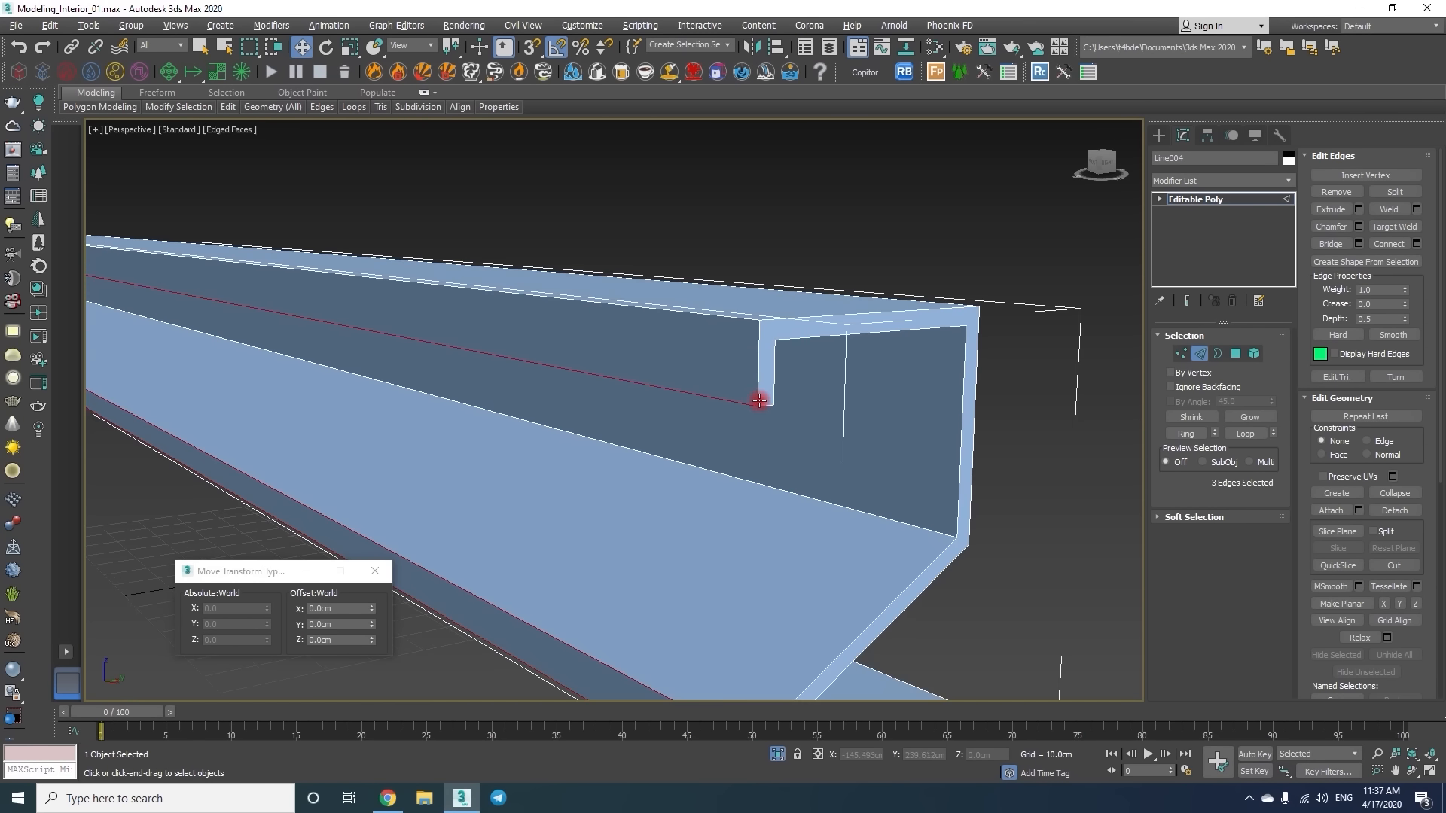
pyautogui.keyDown('ctrl'); pyautogui.click(861, 510); pyautogui.keyUp('ctrl')
pyautogui.scroll(-3, 852, 394)
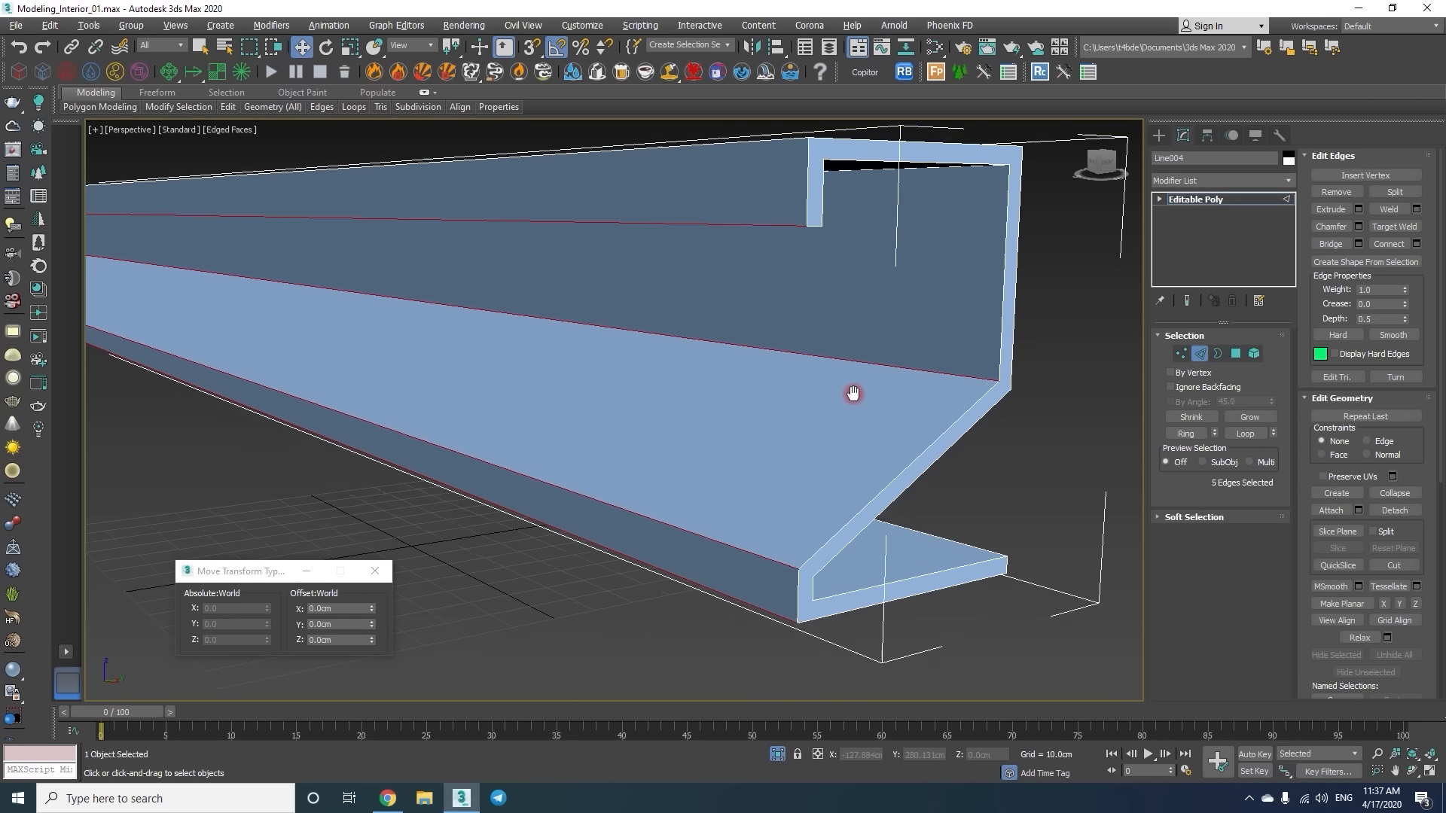
pyautogui.scroll(-4, 864, 490)
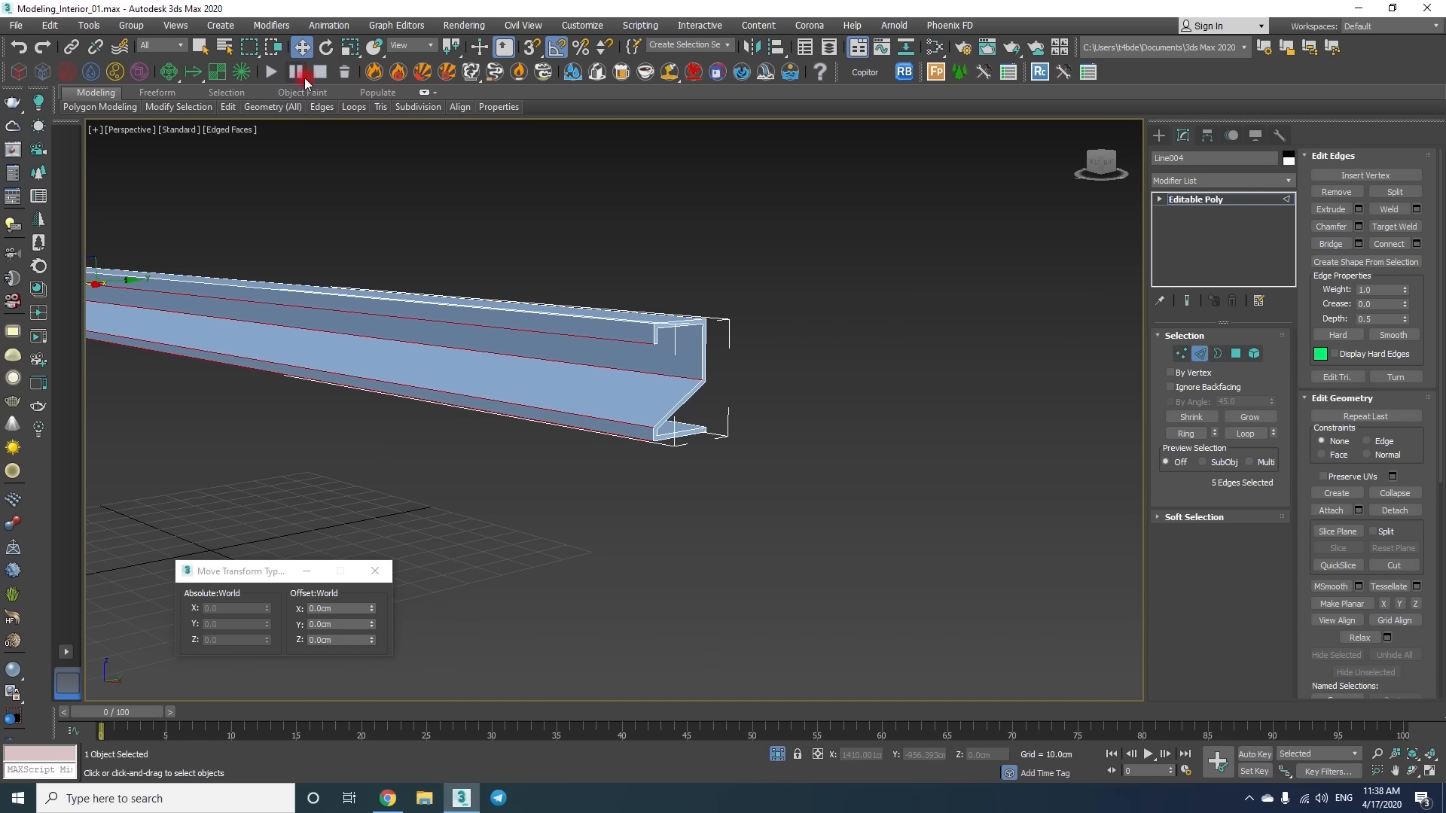
# Add the edges at both ends of the handle profile and its remaining long edges to the selection.
pyautogui.keyDown('ctrl'); pyautogui.moveTo(665, 536); pyautogui.dragTo(665, 534); pyautogui.keyUp('ctrl')
pyautogui.scroll(4, 624, 347)
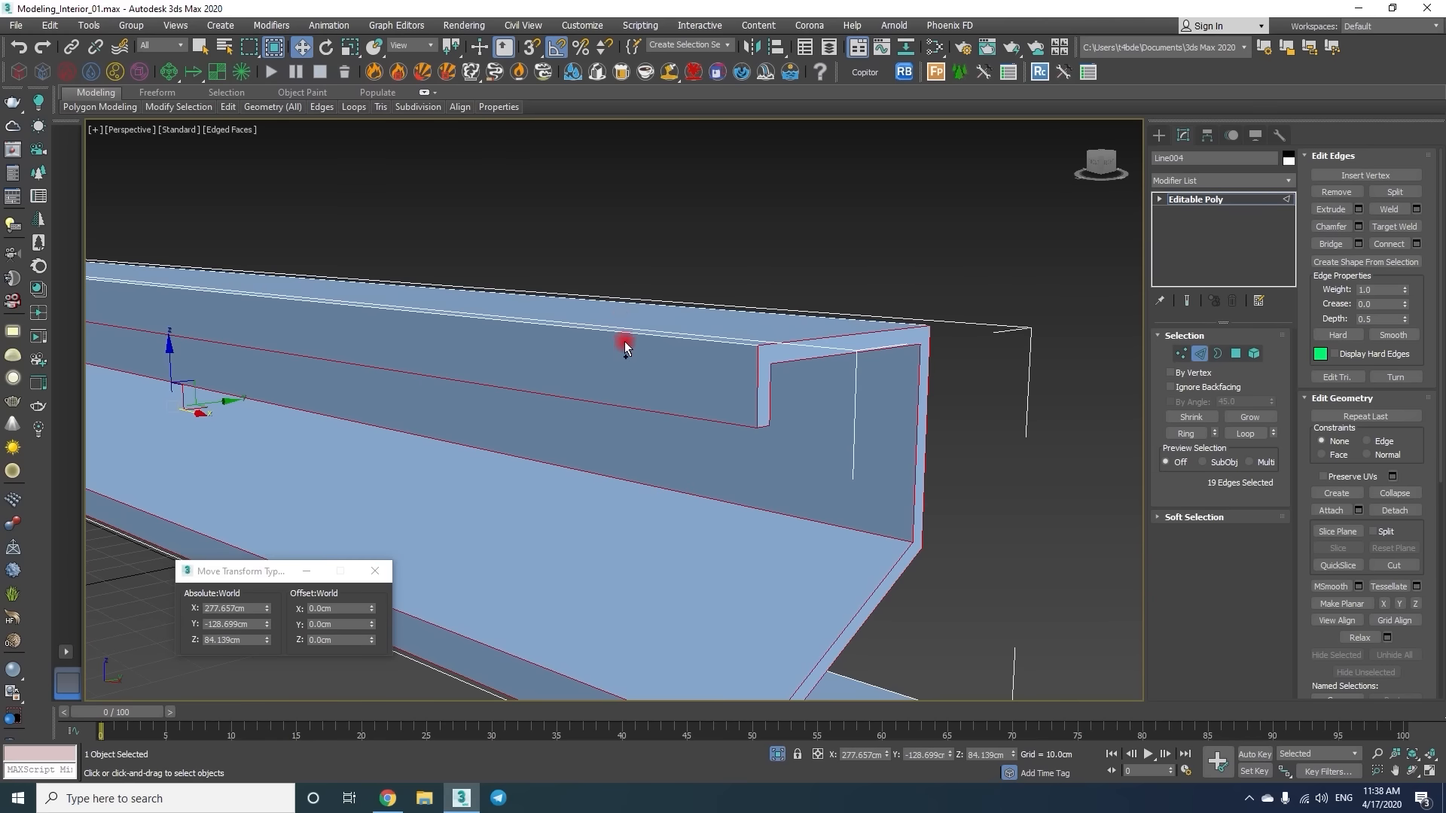
pyautogui.scroll(-10, 633, 334)
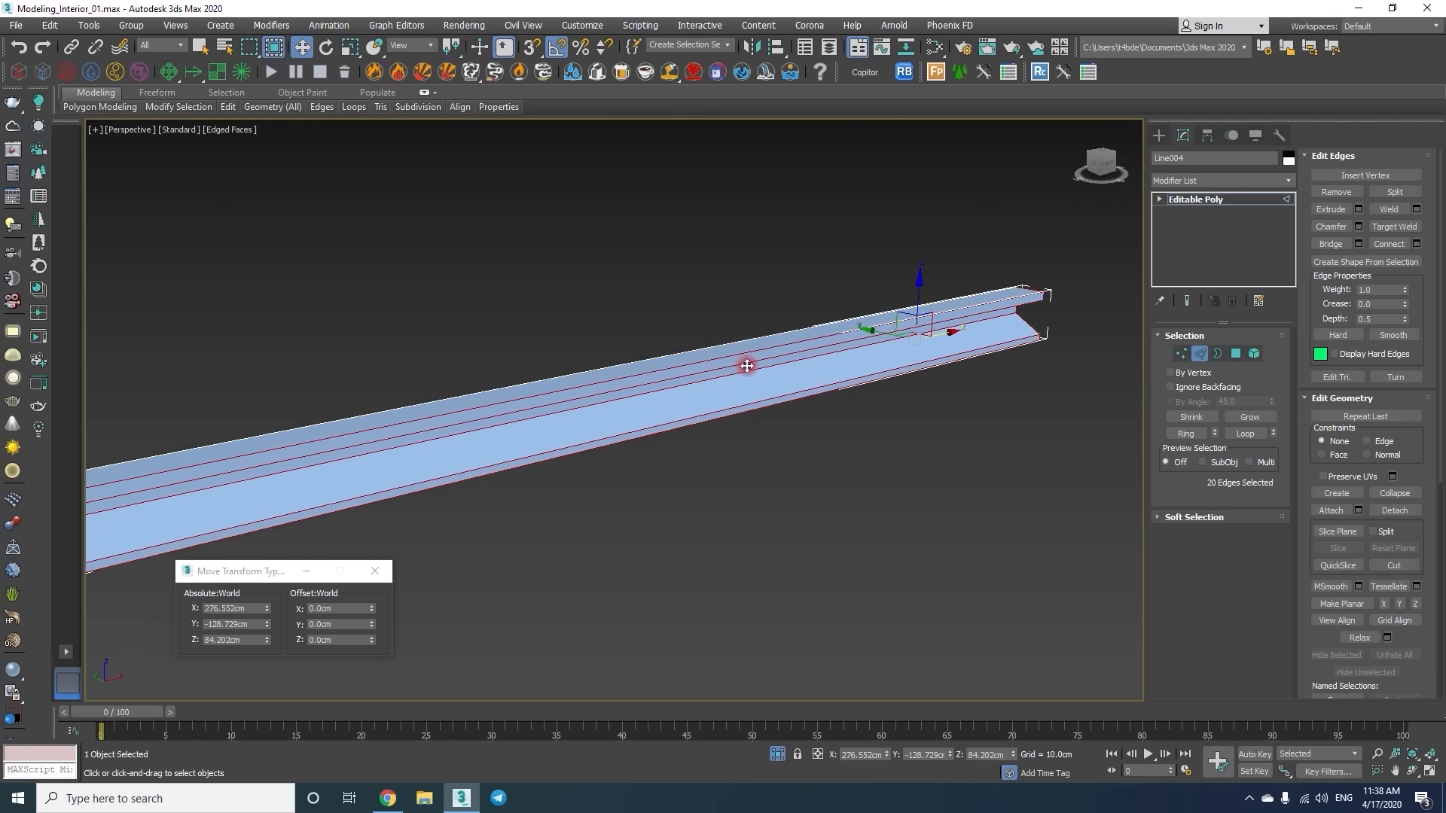
pyautogui.keyDown('alt'); pyautogui.moveTo(660, 498); pyautogui.dragTo(528, 476, button='middle'); pyautogui.keyUp('alt')
pyautogui.keyDown('ctrl'); pyautogui.moveTo(527, 474); pyautogui.dragTo(371, 568); pyautogui.keyUp('ctrl')
pyautogui.scroll(6, 439, 511)
pyautogui.scroll(2, 514, 476)
pyautogui.moveTo(567, 422); pyautogui.dragTo(491, 455, button='middle')
# Chamfer the selected handle profile edges by 0.02 cm with one segment.
pyautogui.rightClick(763, 290)
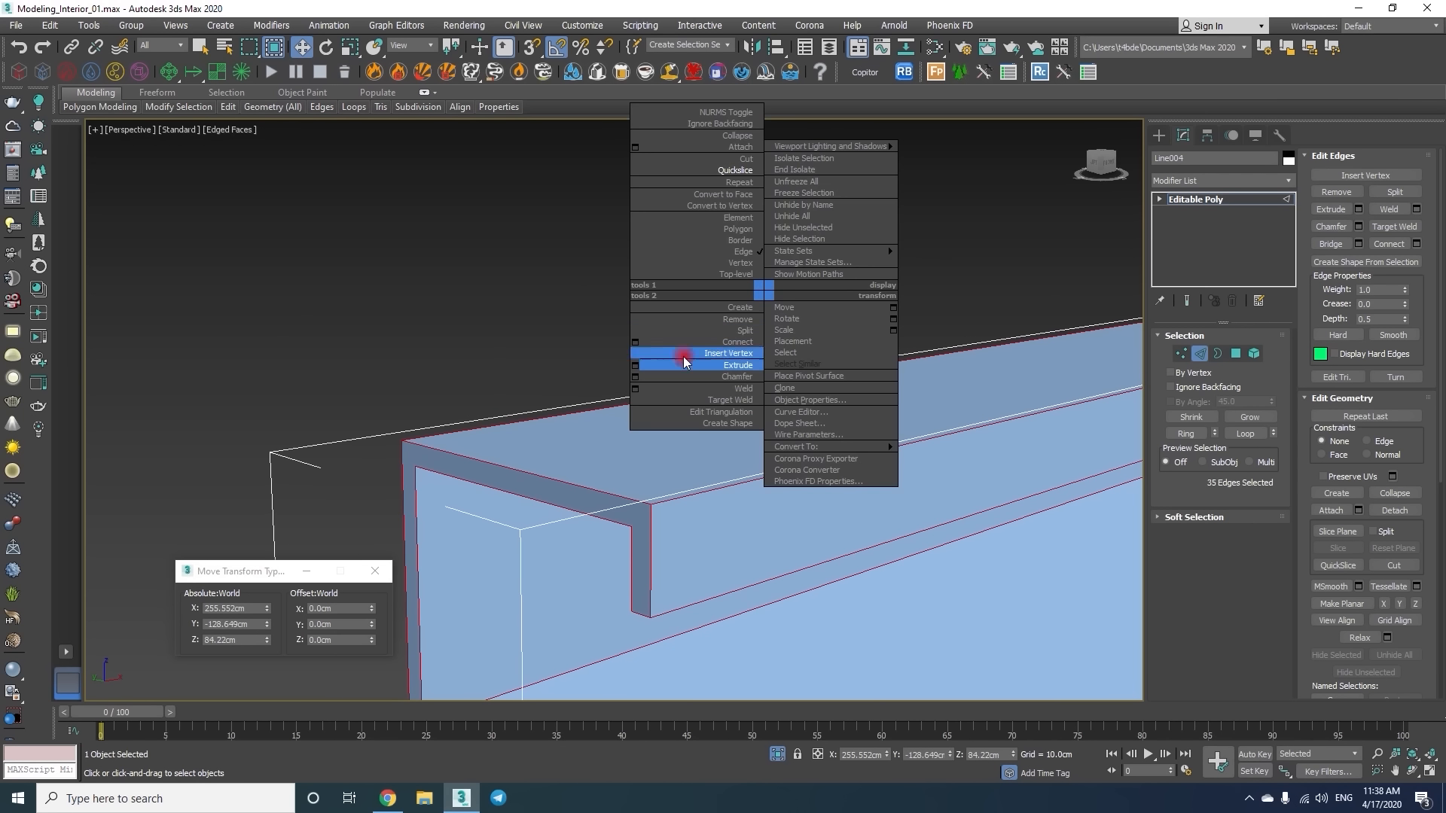
pyautogui.click(635, 376)
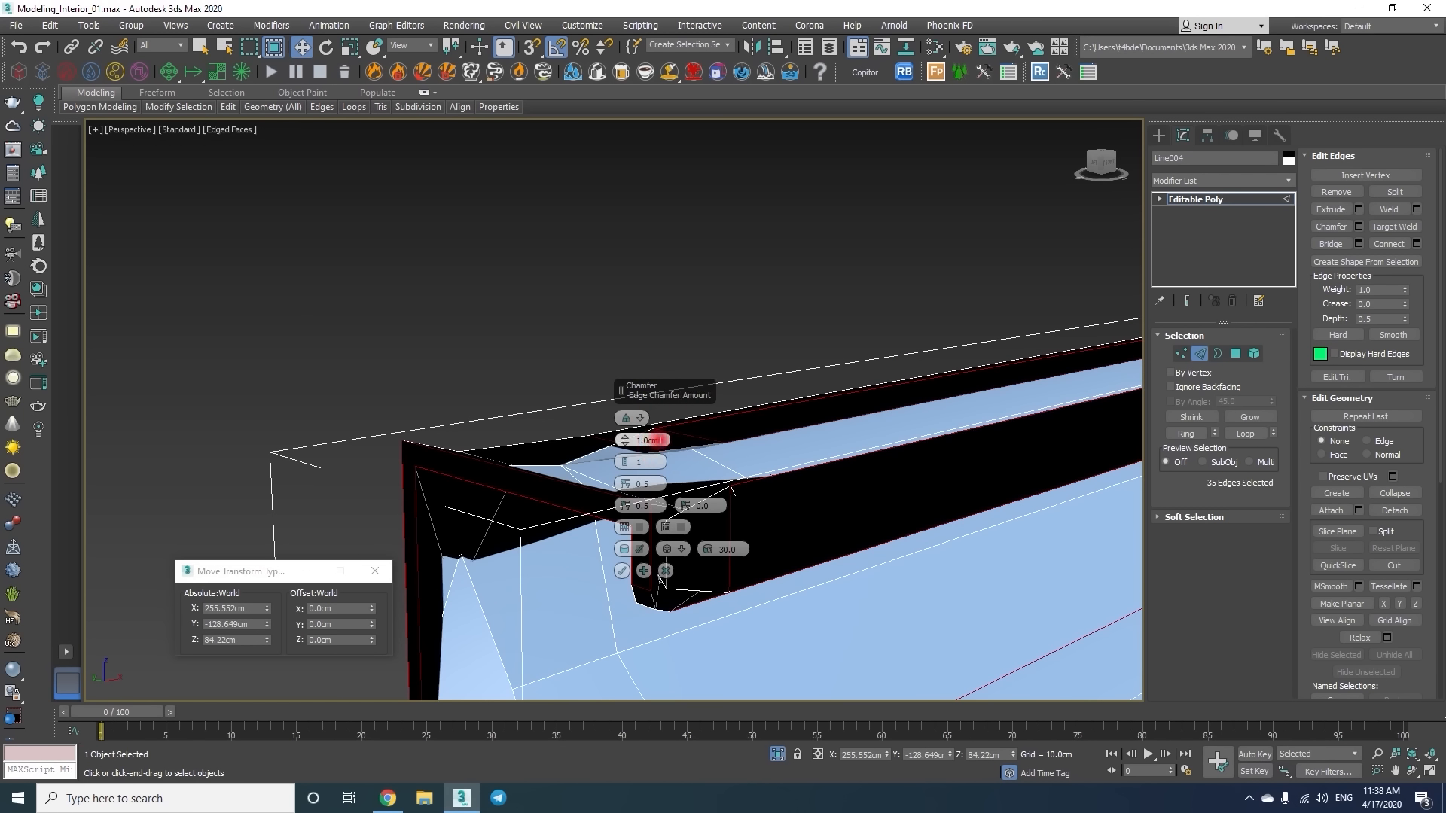
pyautogui.write('0.02')
pyautogui.press('Return')
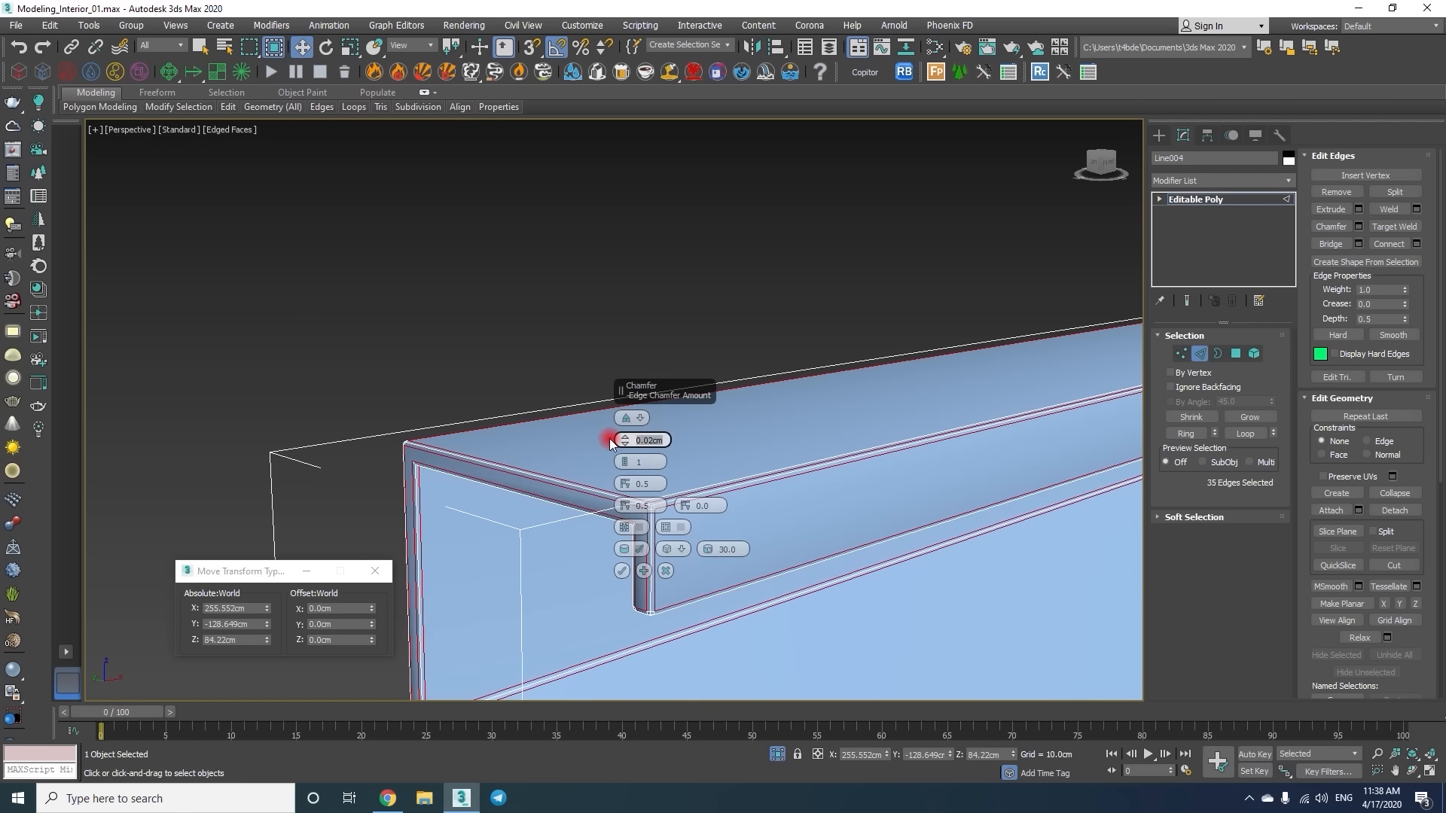
pyautogui.click(622, 570)
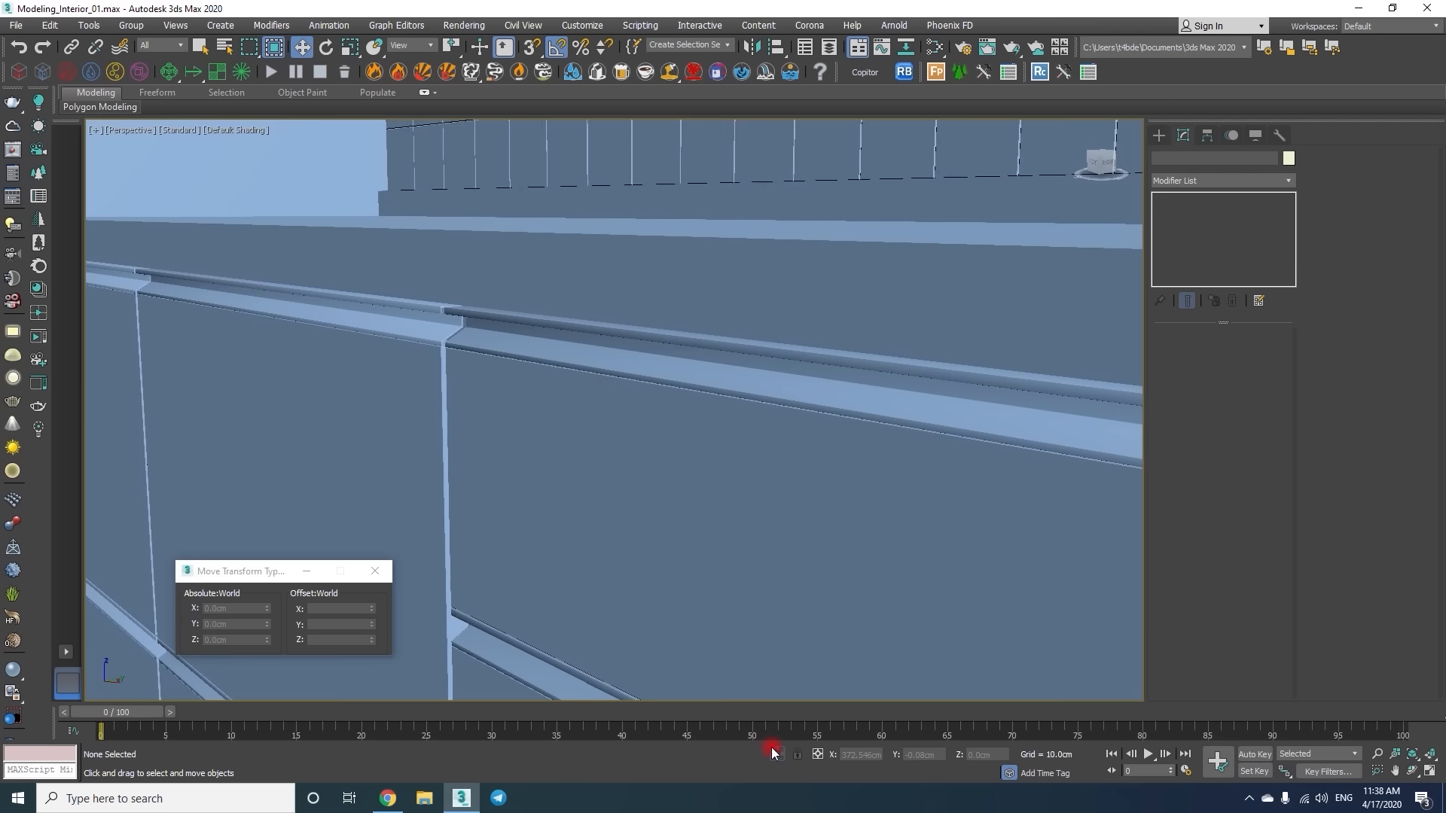
pyautogui.scroll(-6, 796, 355)
pyautogui.keyDown('alt'); pyautogui.moveTo(564, 312); pyautogui.dragTo(652, 325, button='middle'); pyautogui.keyUp('alt')
pyautogui.moveTo(394, 272); pyautogui.dragTo(672, 413, button='middle')
pyautogui.scroll(-5, 672, 414)
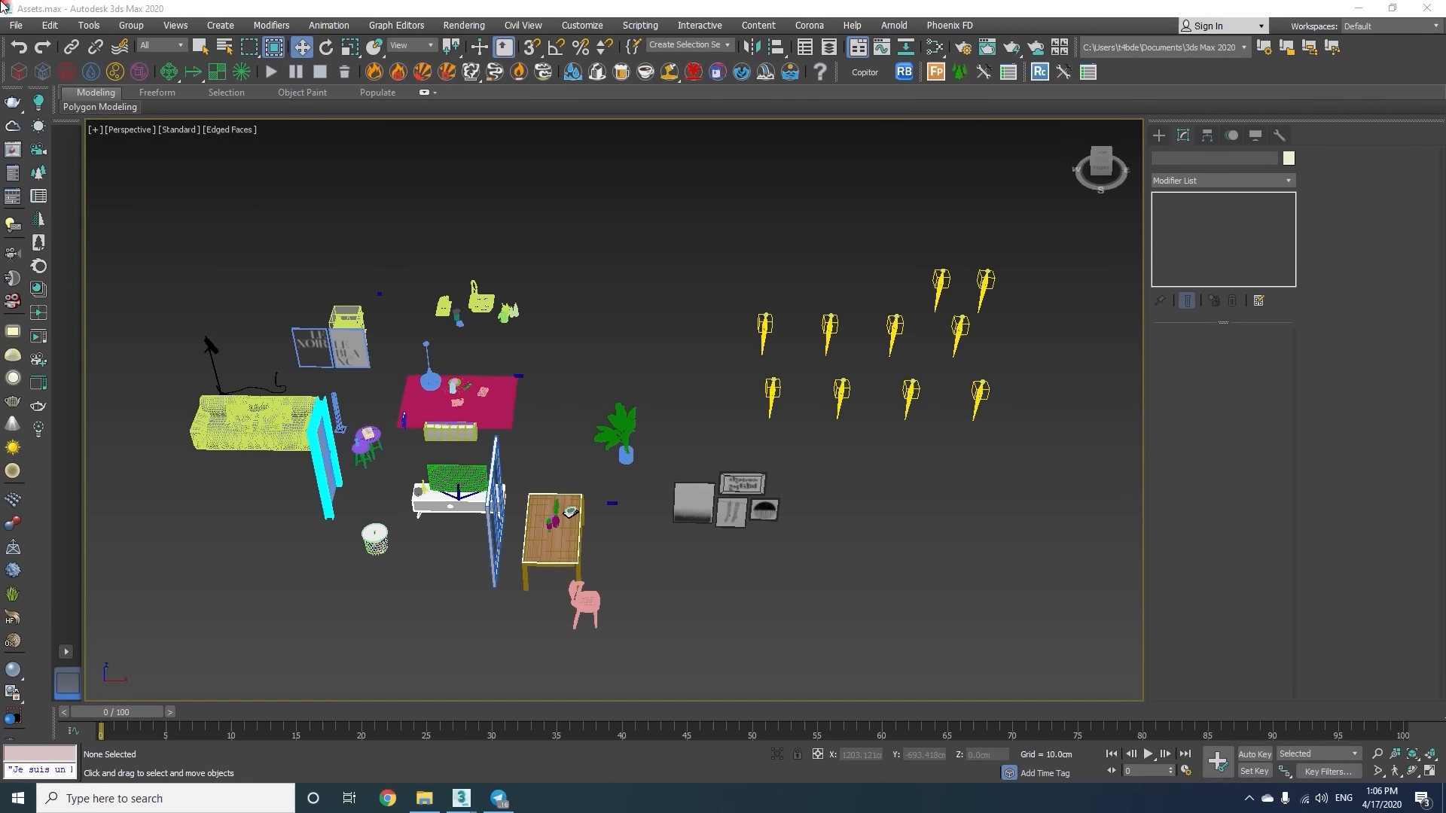
# Switch to the Modeling_Interior_01.max scene and merge all objects from Assets.max into it.
pyautogui.keyDown('alt'); pyautogui.moveTo(551, 329); pyautogui.dragTo(675, 503, button='middle'); pyautogui.keyUp('alt')
pyautogui.click(466, 798)
pyautogui.click(408, 723)
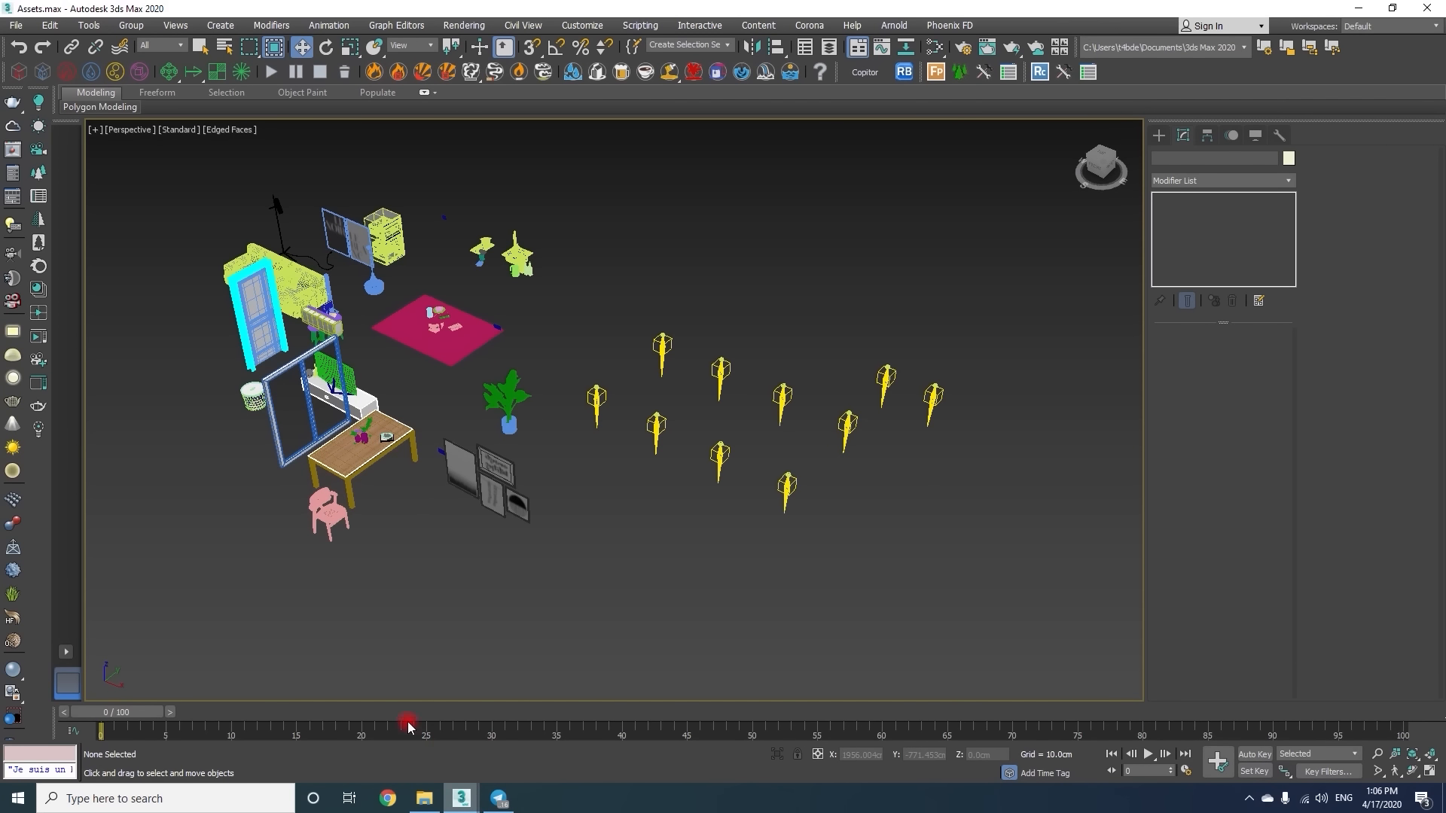
pyautogui.click(493, 723)
pyautogui.click(15, 24)
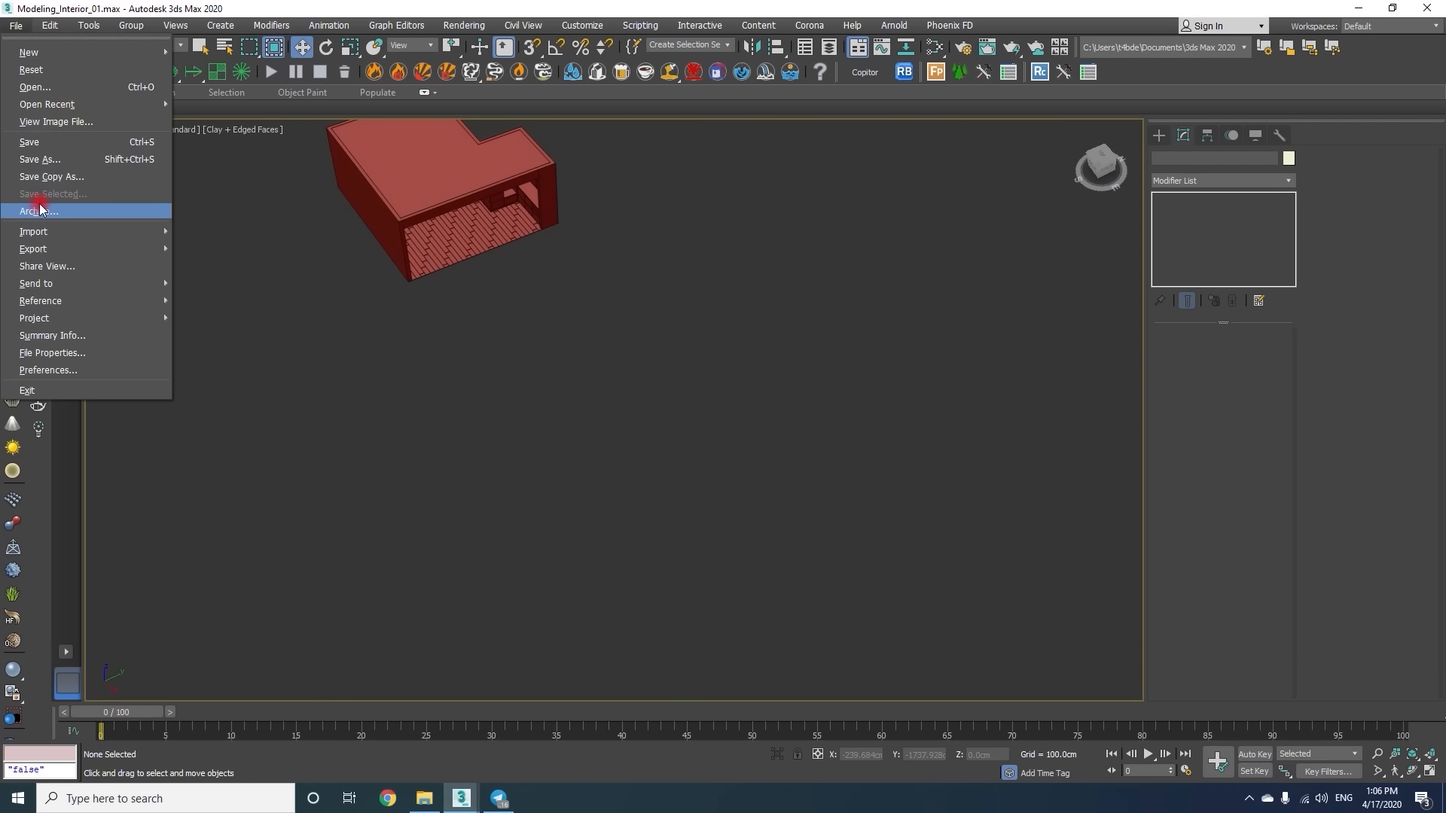
pyautogui.moveTo(45, 231)
pyautogui.click(226, 248)
pyautogui.doubleClick(123, 116)
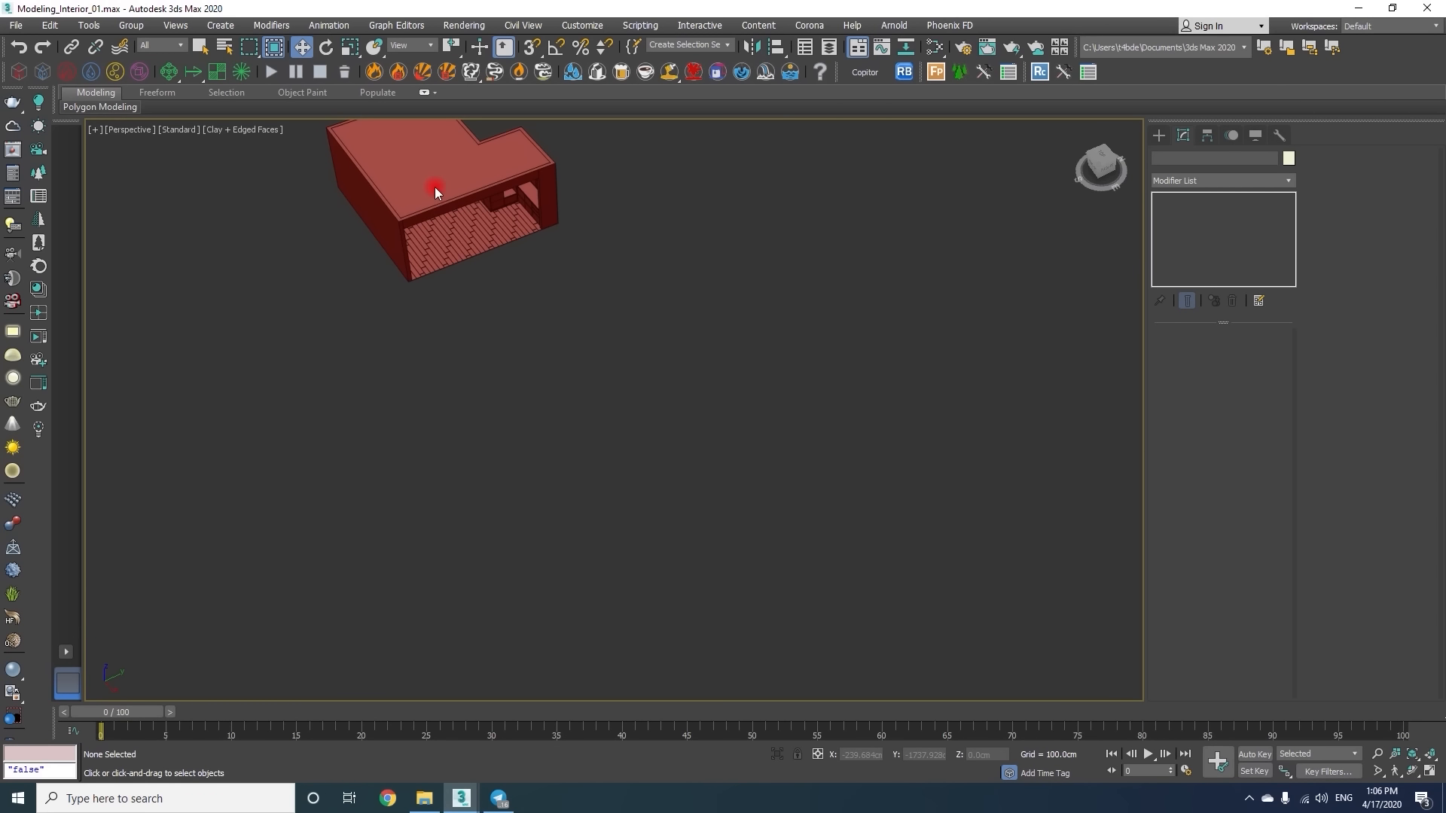
pyautogui.click(595, 494)
pyautogui.click(784, 561)
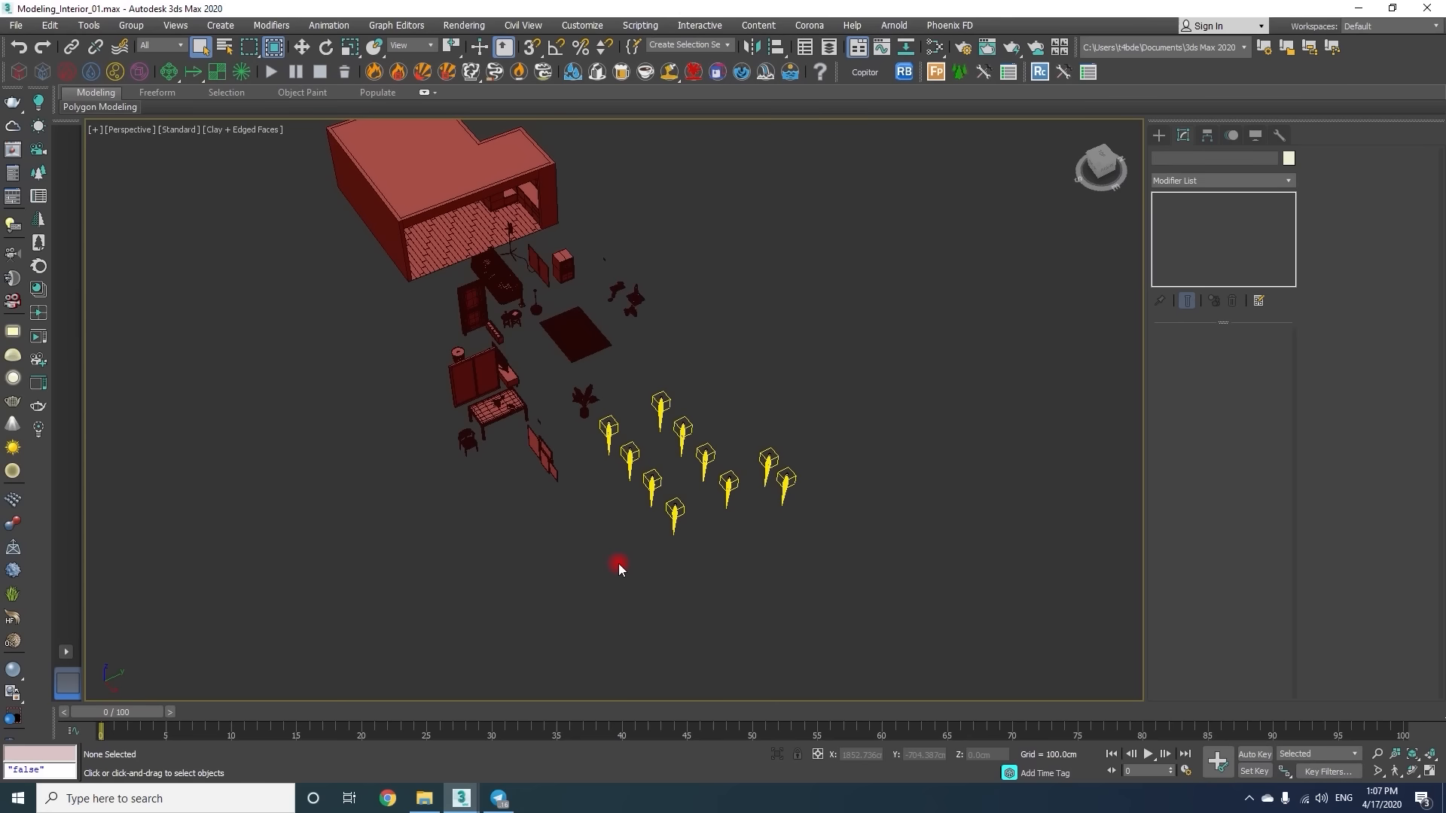
# Move the merged main window in the top view to the room's open side, inside the outer wall line.
pyautogui.moveTo(546, 429); pyautogui.dragTo(581, 471, button='middle')
pyautogui.scroll(5, 535, 444)
pyautogui.click(536, 444)
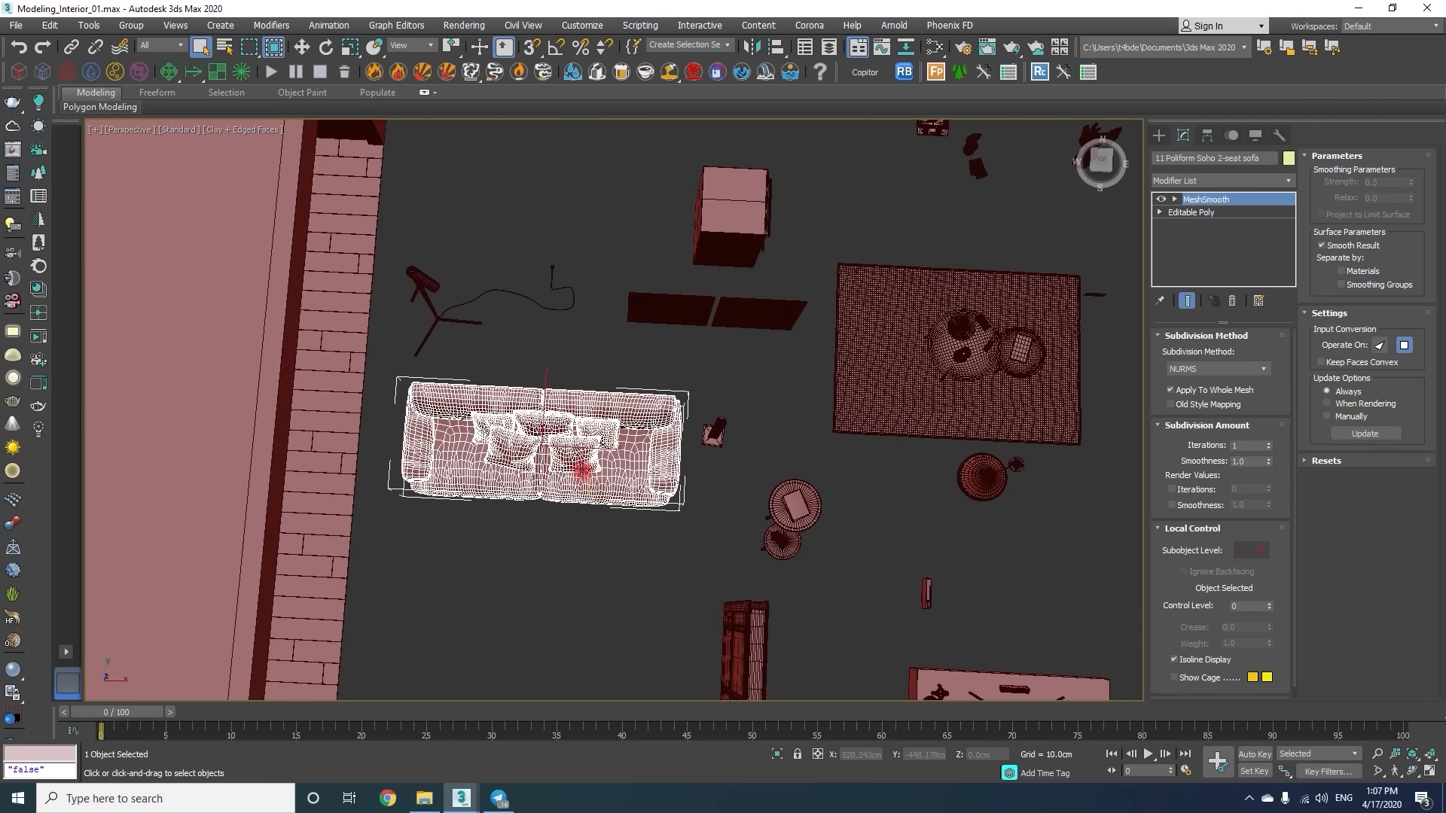
pyautogui.press('t')
pyautogui.scroll(-8, 589, 472)
pyautogui.moveTo(738, 482); pyautogui.dragTo(772, 490, button='middle')
pyautogui.scroll(4, 675, 501)
pyautogui.click(669, 496)
pyautogui.press('w')
pyautogui.moveTo(763, 494); pyautogui.dragTo(347, 375)
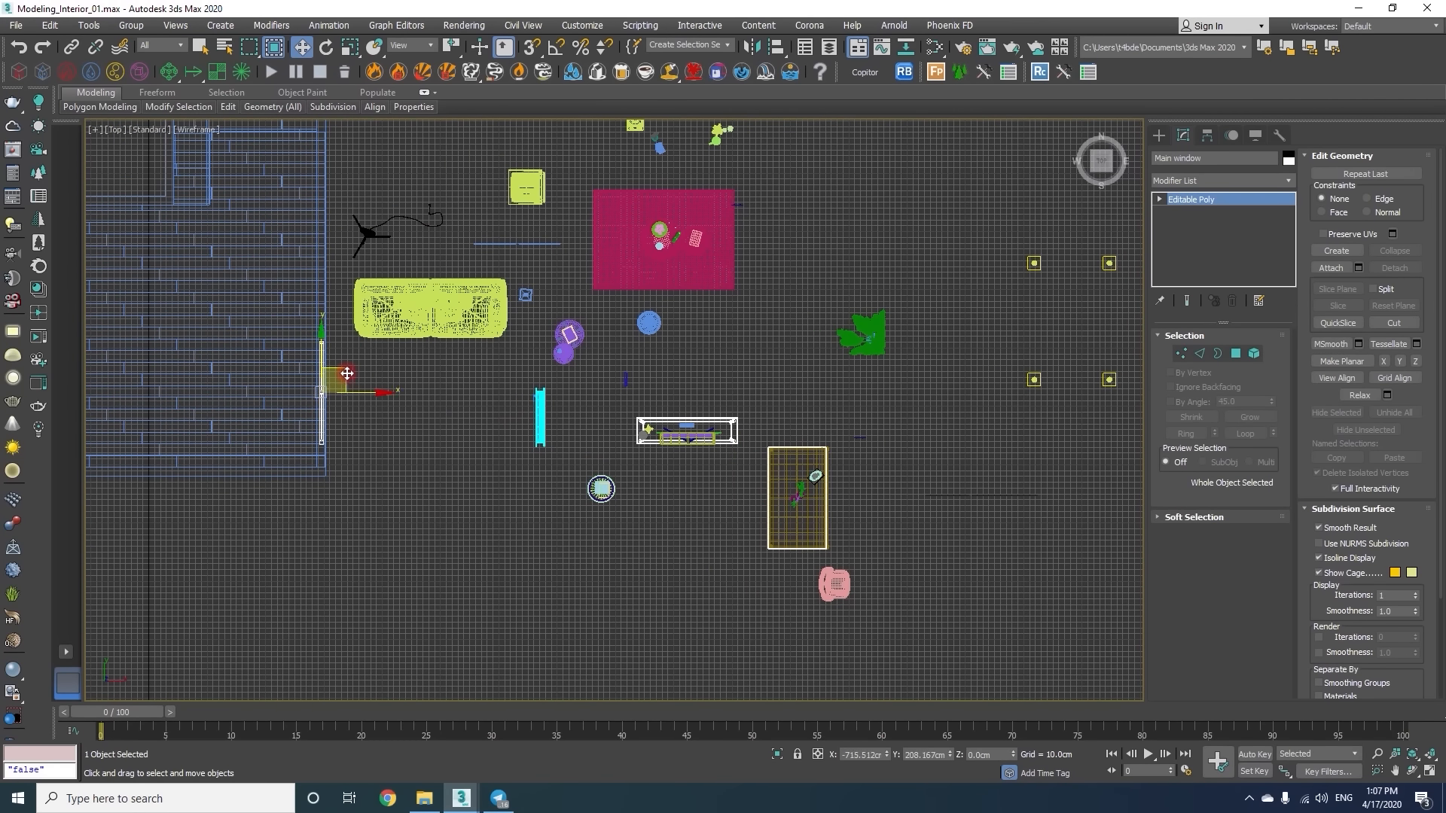
# Snap the main window's outer corner to the corner of the wall opening in the top view.
pyautogui.scroll(14, 329, 444)
pyautogui.moveTo(300, 476); pyautogui.dragTo(454, 124, button='middle')
pyautogui.press('s')
pyautogui.moveTo(464, 142); pyautogui.dragTo(473, 669)
pyautogui.scroll(8, 473, 661)
pyautogui.scroll(3, 519, 590)
pyautogui.scroll(-6, 542, 588)
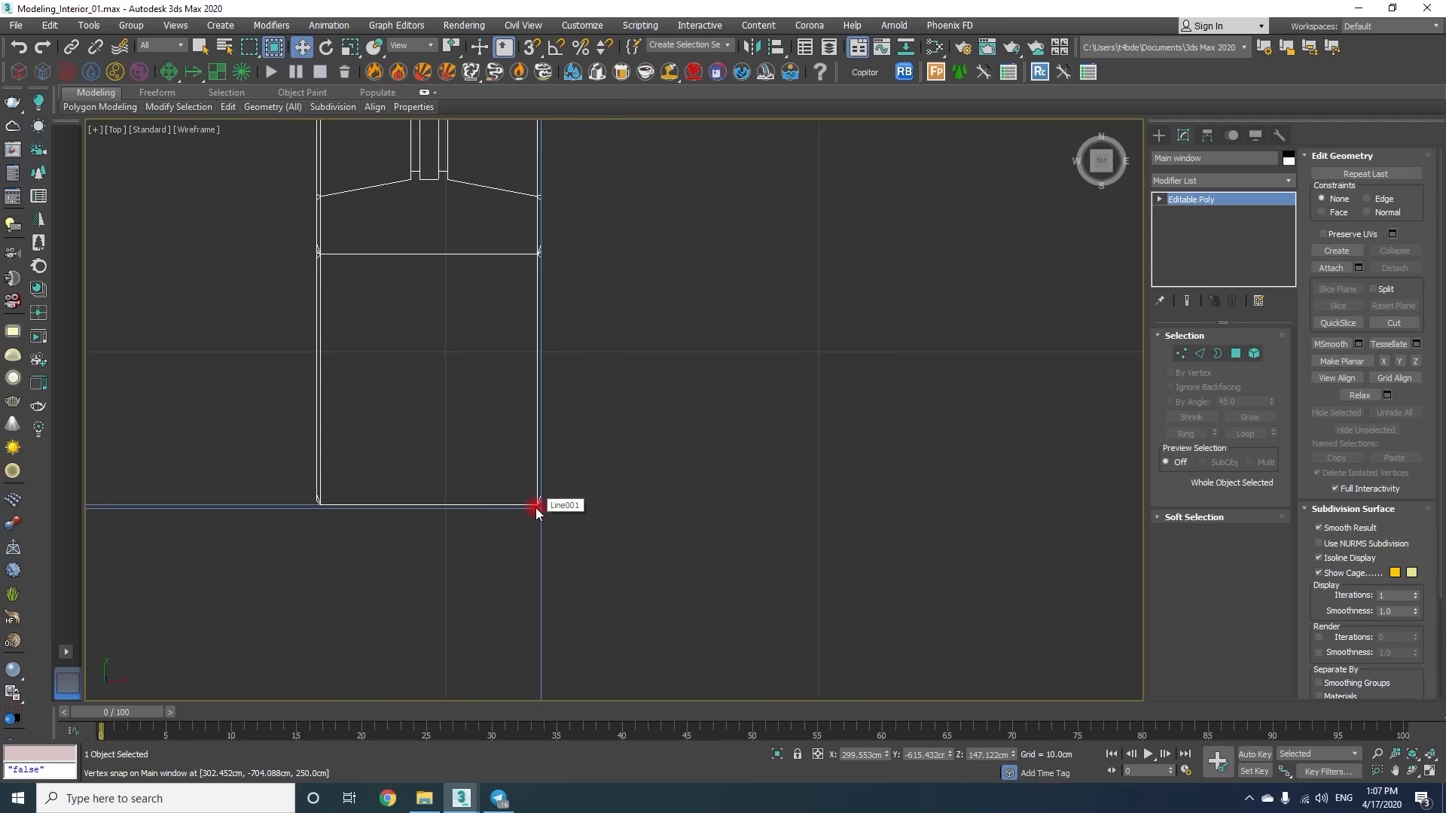
# Lower the main window in the front view so its bottom edge snaps to the base of the opening.
pyautogui.press('f')
pyautogui.scroll(5, 538, 510)
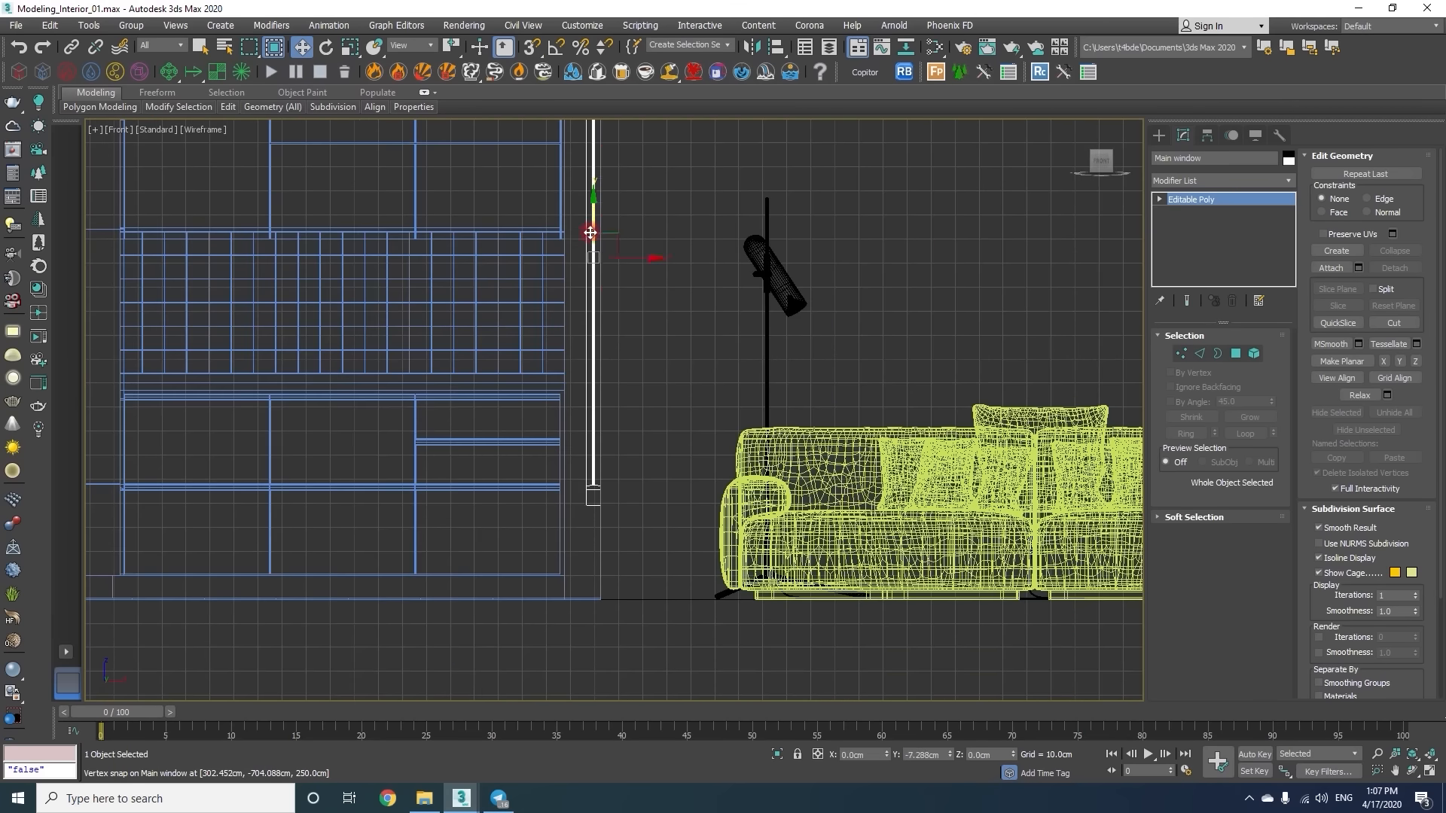
pyautogui.scroll(8, 603, 623)
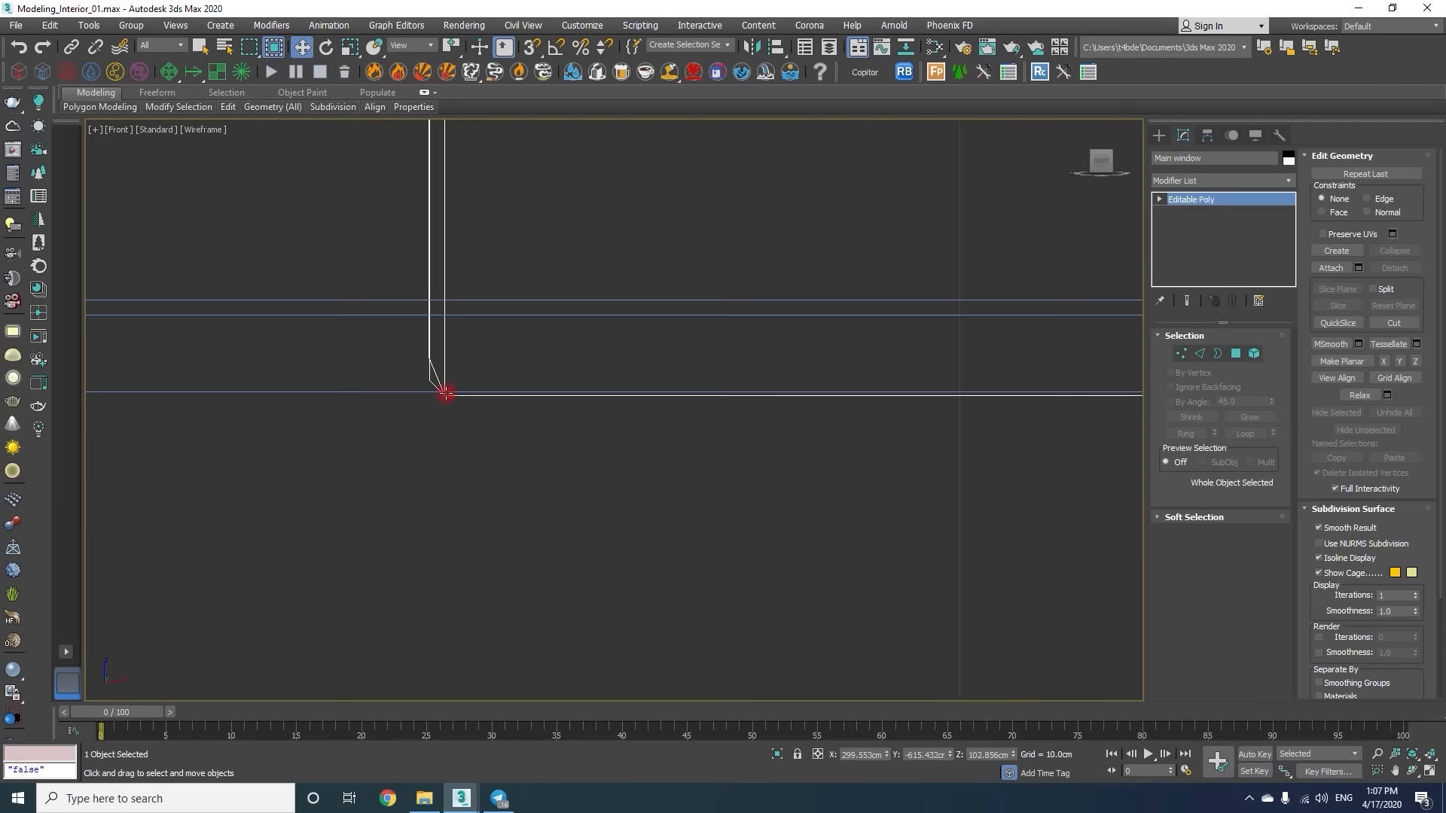
pyautogui.moveTo(447, 397); pyautogui.dragTo(578, 427)
pyautogui.scroll(-3, 448, 397)
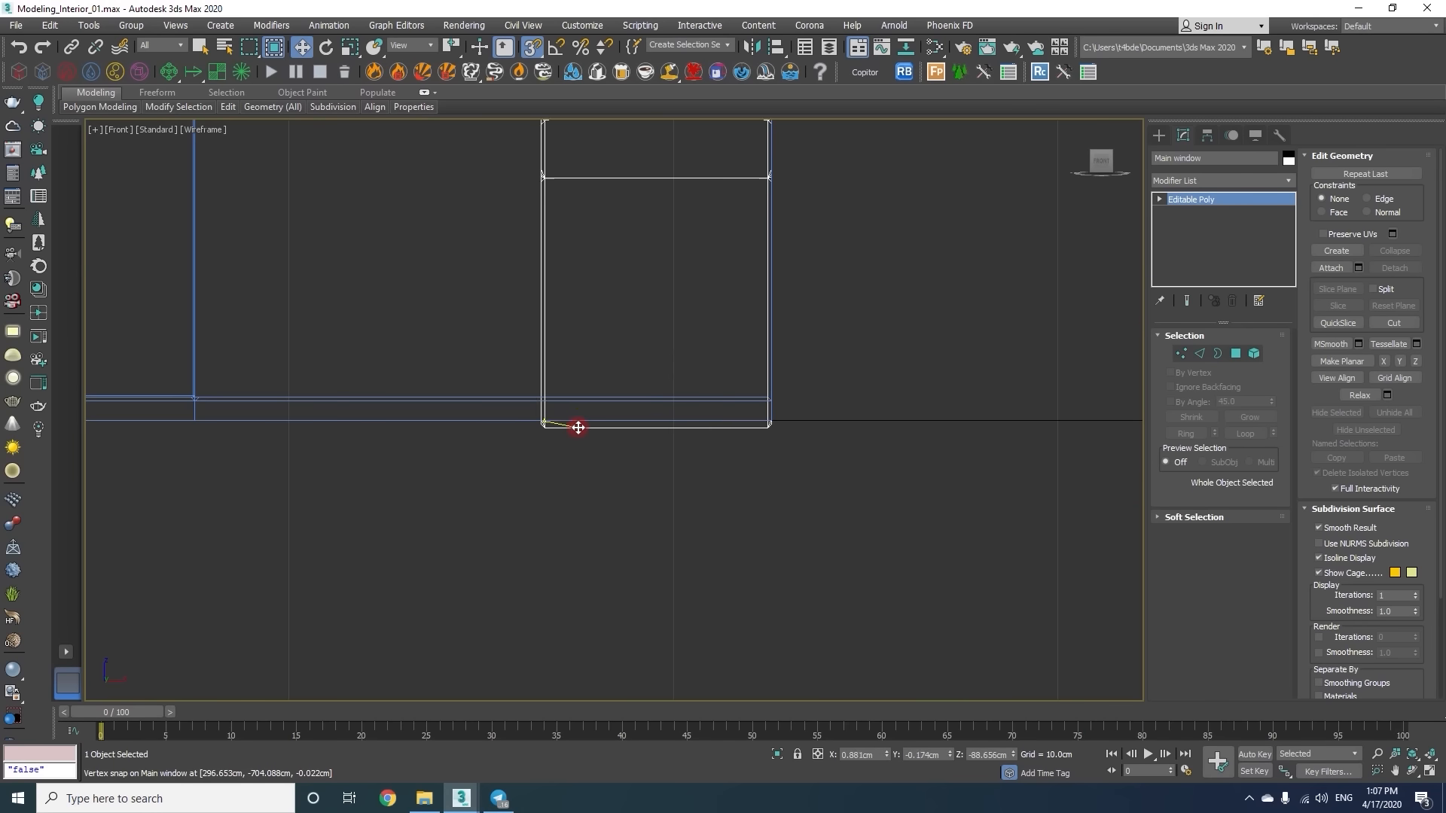
pyautogui.moveTo(738, 353); pyautogui.dragTo(761, 390)
pyautogui.scroll(-6, 703, 523)
# Raise the main window's top vertices to snap to the top of the wall opening and leave vertex editing.
pyautogui.press('1')
pyautogui.moveTo(678, 226); pyautogui.dragTo(654, 572, button='middle')
pyautogui.moveTo(728, 439); pyautogui.dragTo(529, 274)
pyautogui.scroll(2, 644, 343)
pyautogui.moveTo(645, 343); pyautogui.dragTo(635, 427, button='middle')
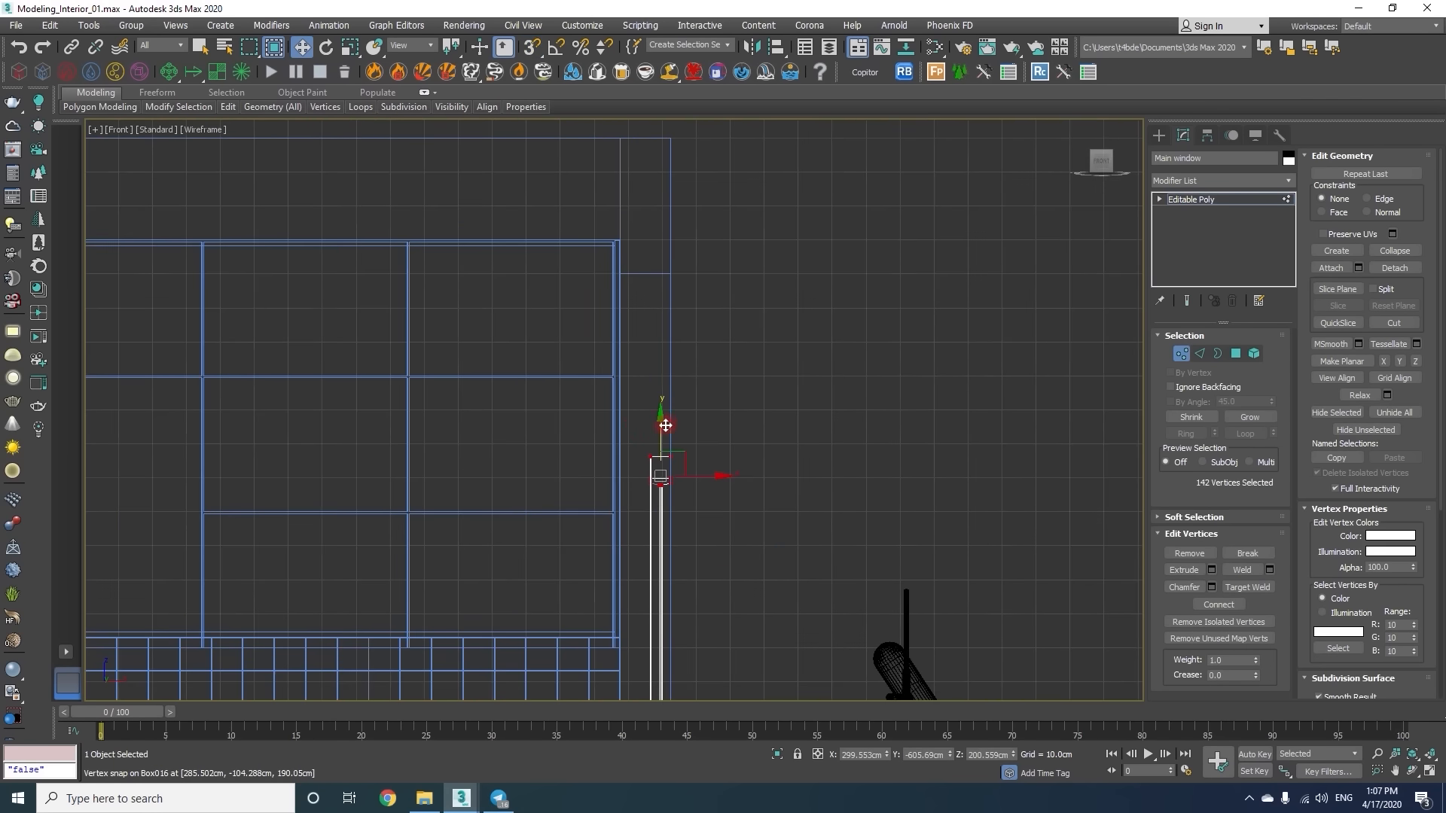
pyautogui.scroll(5, 689, 280)
pyautogui.scroll(4, 558, 269)
pyautogui.moveTo(563, 301); pyautogui.dragTo(575, 569, button='middle')
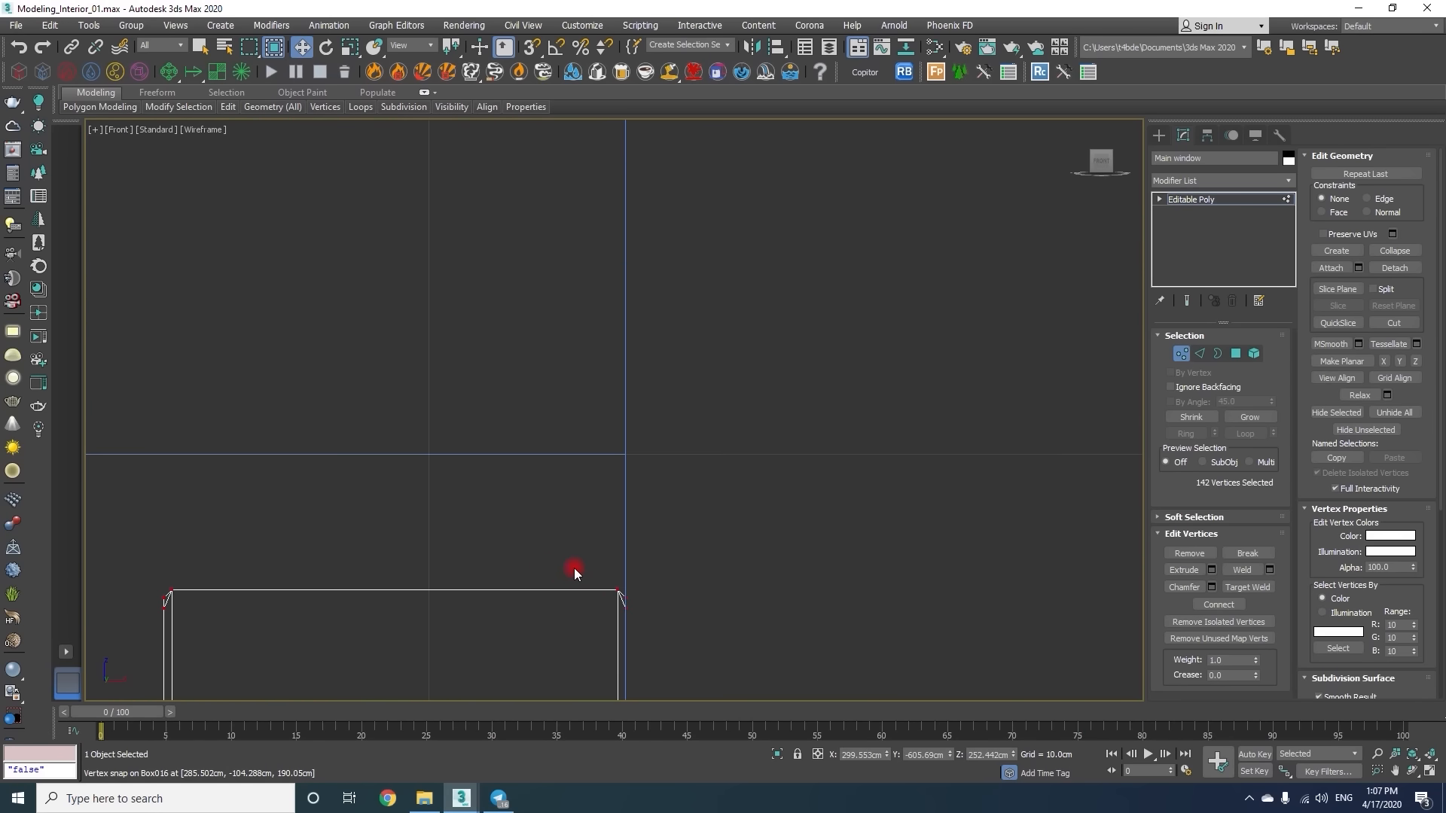
pyautogui.moveTo(615, 588); pyautogui.dragTo(623, 456)
pyautogui.press('p')
pyautogui.moveTo(620, 459)
pyautogui.keyDown('alt'); pyautogui.mouseDown(button='middle')
pyautogui.moveTo(500, 500)
pyautogui.moveTo(478, 394)
pyautogui.mouseUp(button='middle'); pyautogui.keyUp('alt')
pyautogui.scroll(-4, 508, 482)
pyautogui.press('F3')
pyautogui.scroll(-6, 477, 394)
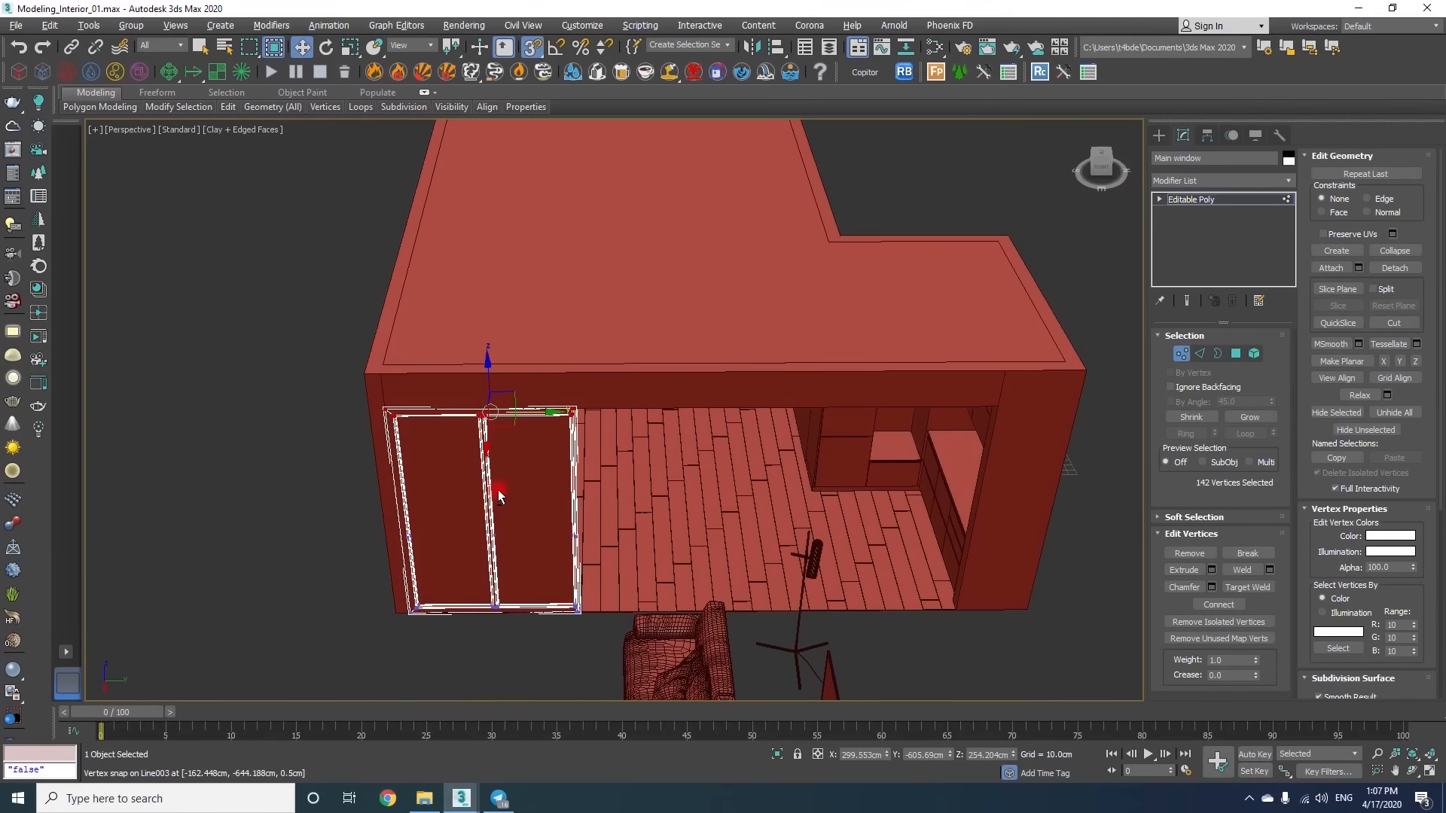
pyautogui.press('1')
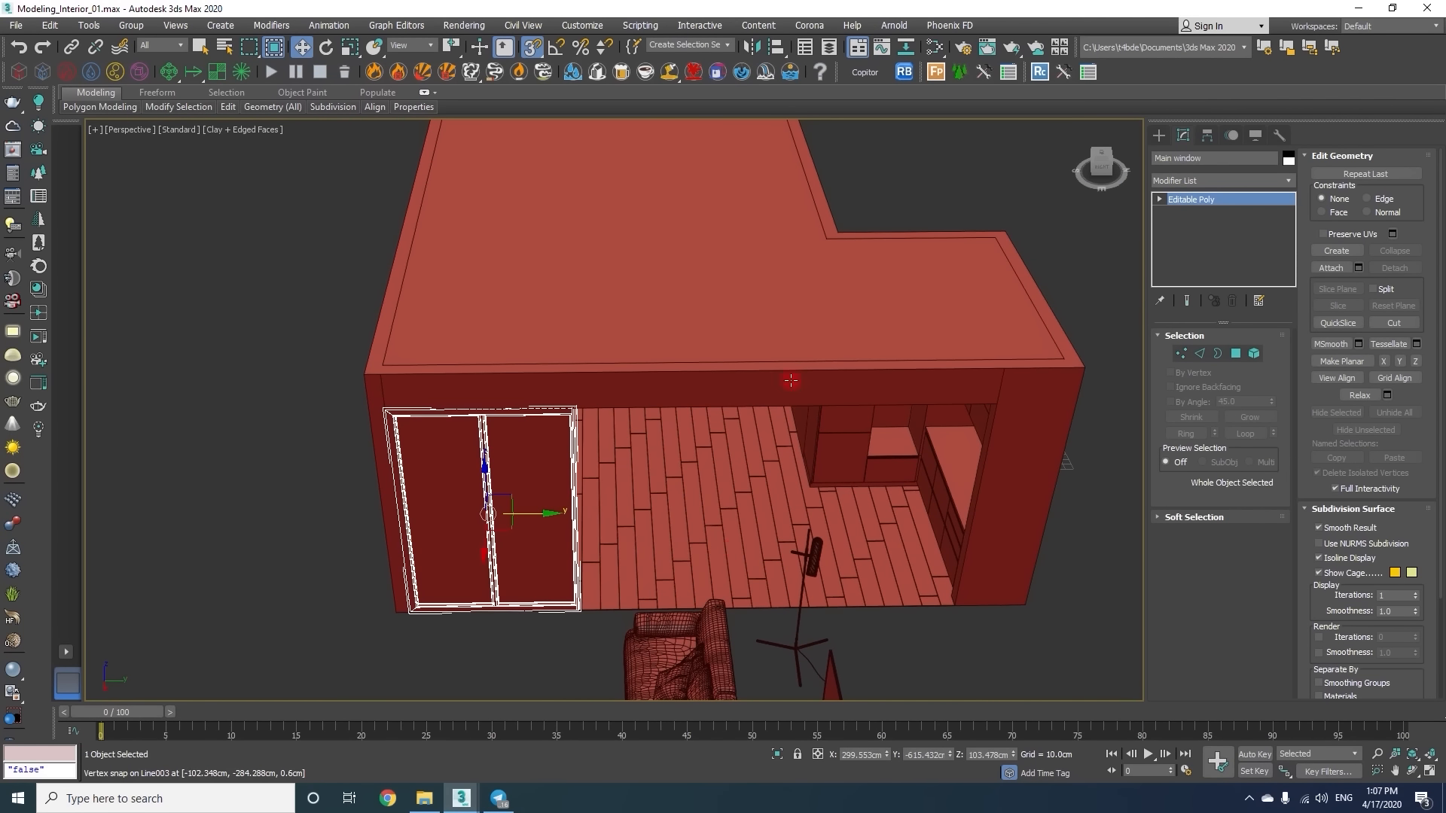
# Apply a Symmetry modifier to the main window in the top view.
pyautogui.press('t')
pyautogui.scroll(-4, 624, 467)
pyautogui.press('F3')
pyautogui.scroll(-2, 651, 324)
pyautogui.moveTo(658, 278); pyautogui.dragTo(678, 465, button='middle')
pyautogui.click(1201, 181)
pyautogui.write('sym')
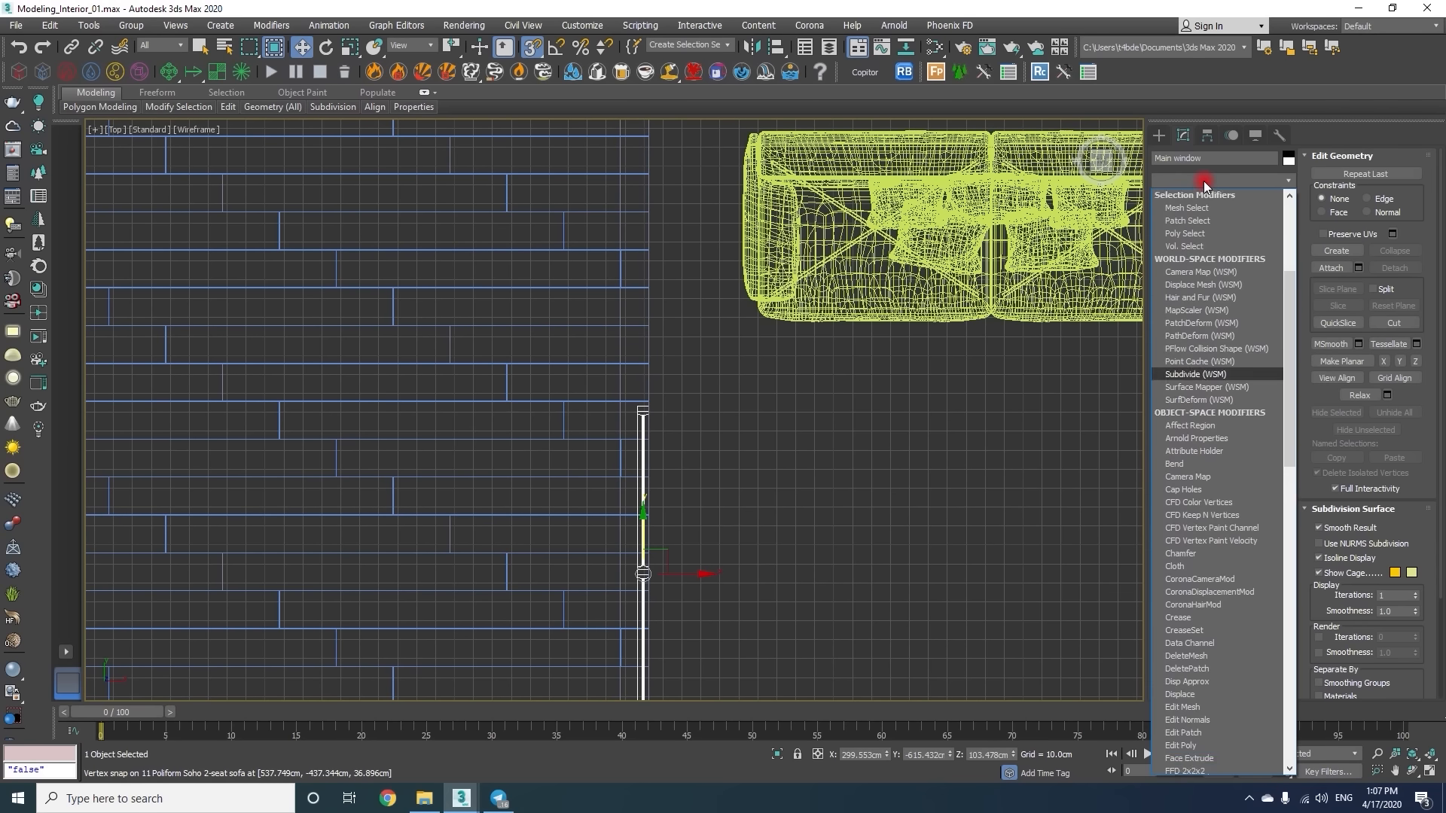
pyautogui.press('Return')
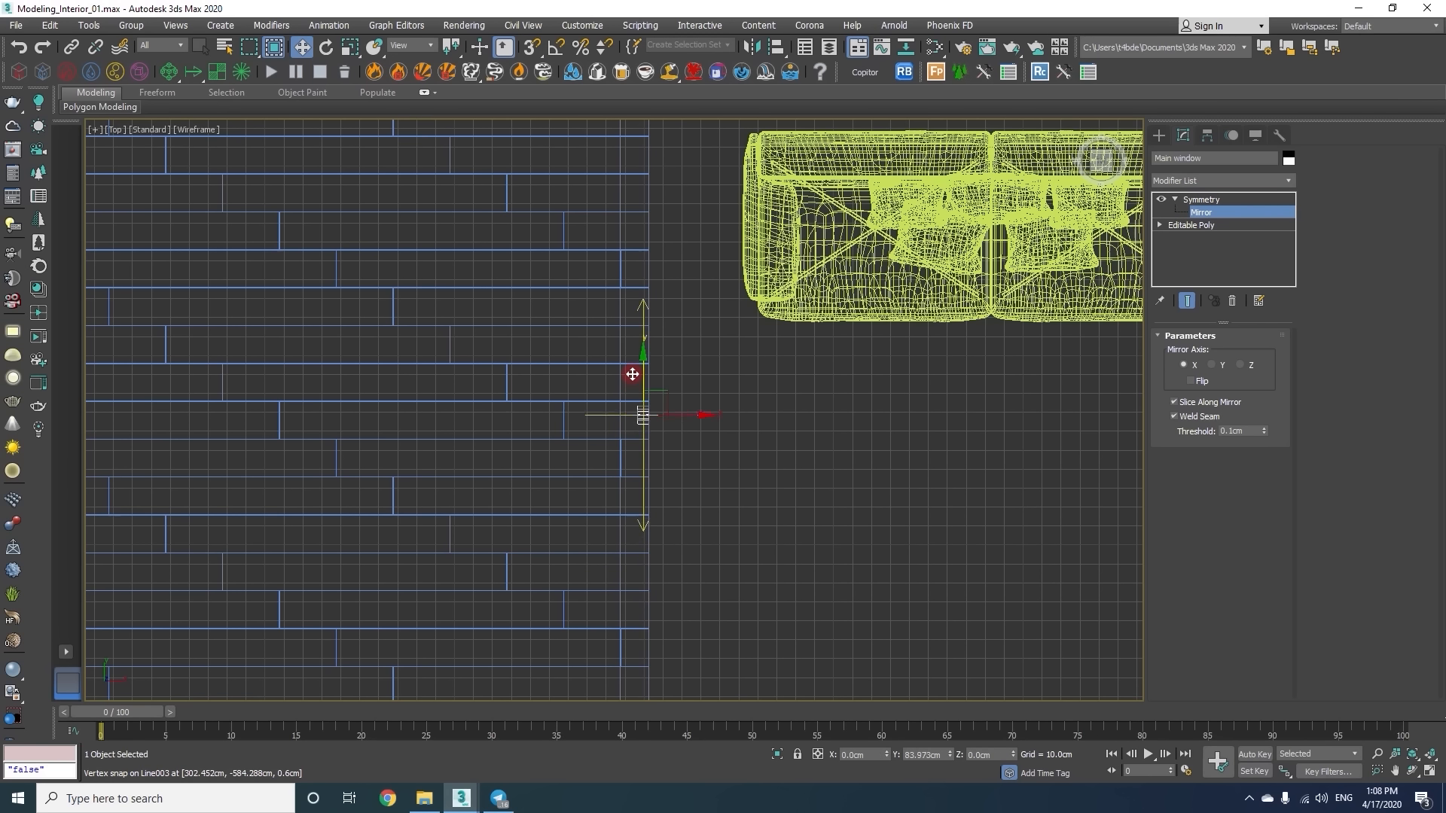
# Flip the window's Symmetry along X and snap its mirror plane to the centre of the mullion.
pyautogui.click(1198, 381)
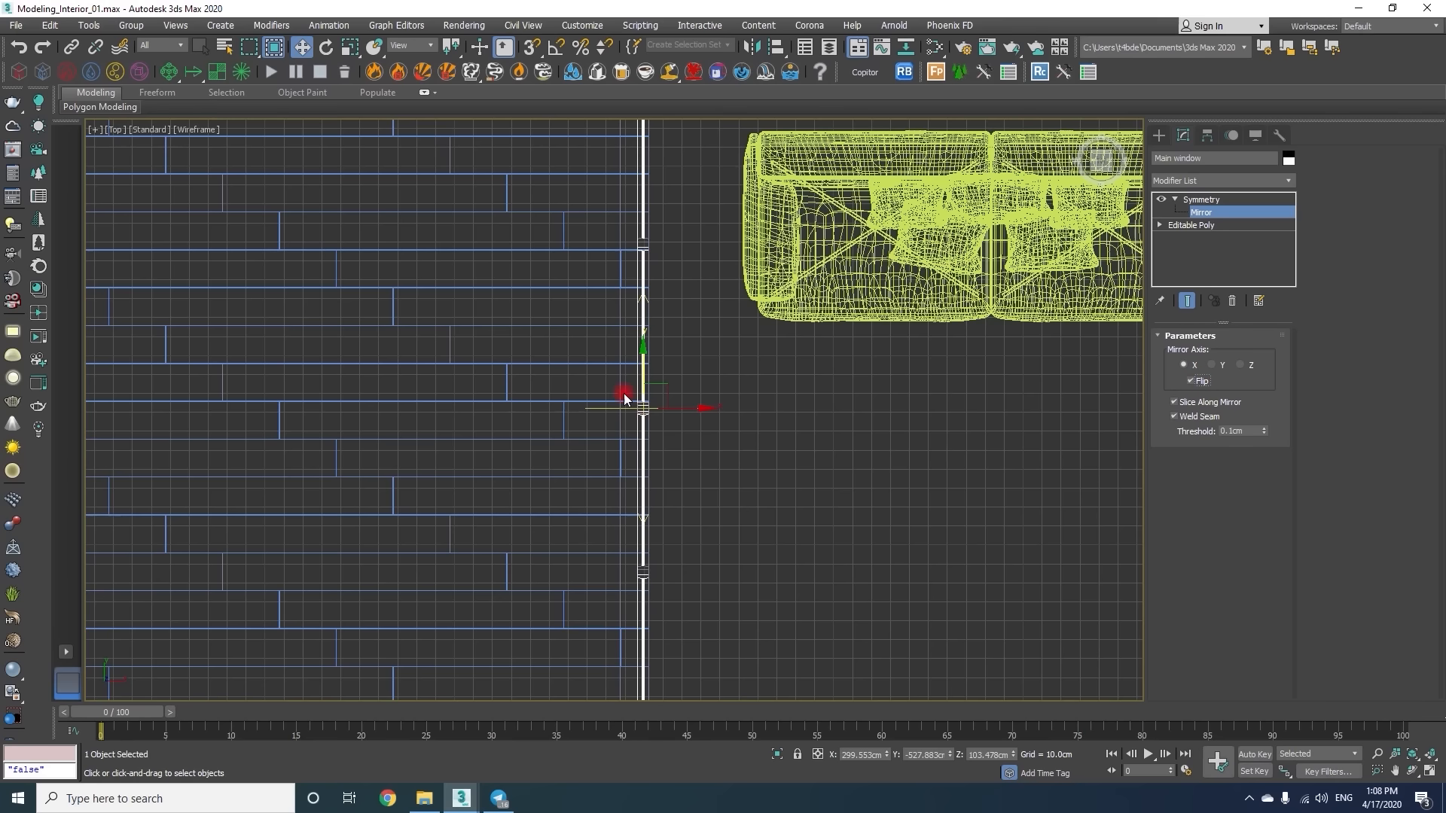
pyautogui.scroll(8, 623, 393)
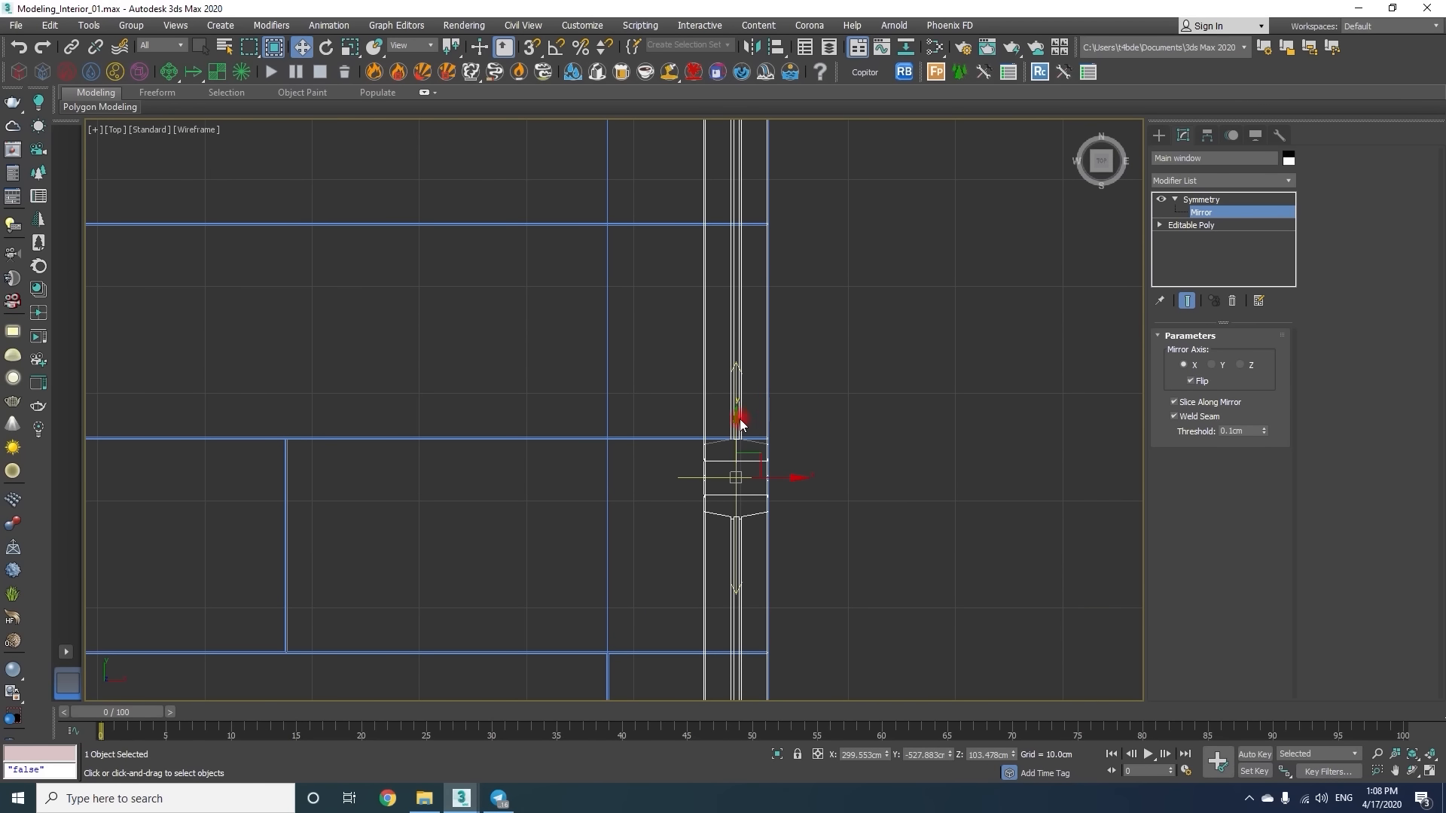
pyautogui.scroll(5, 711, 490)
pyautogui.moveTo(837, 372); pyautogui.dragTo(668, 486)
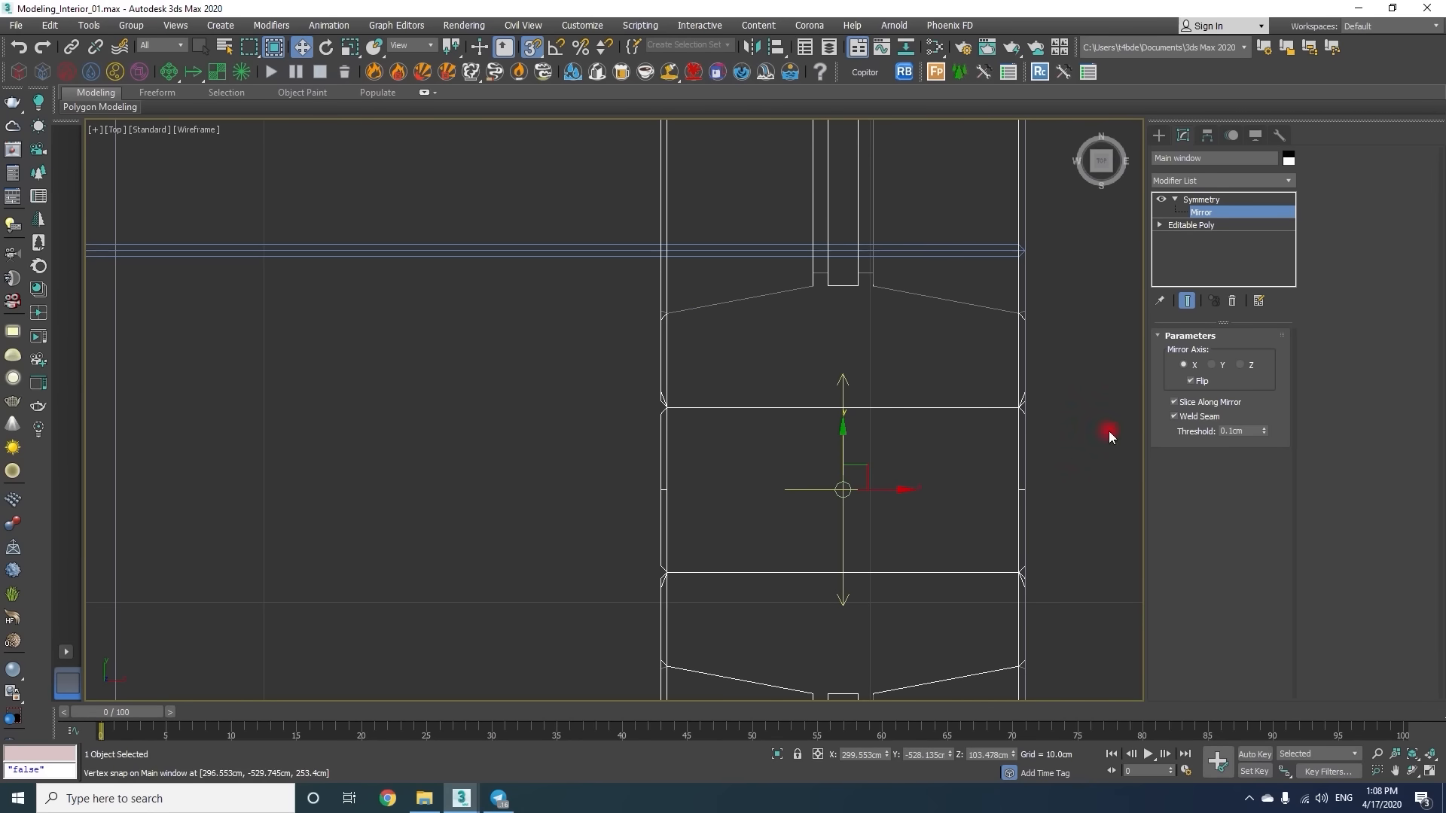
pyautogui.scroll(-10, 779, 441)
pyautogui.press('1')
# Add a second, flipped X-axis Symmetry modifier to the window and move its mirror plane to the centre of a mullion.
pyautogui.moveTo(796, 275); pyautogui.dragTo(748, 491, button='middle')
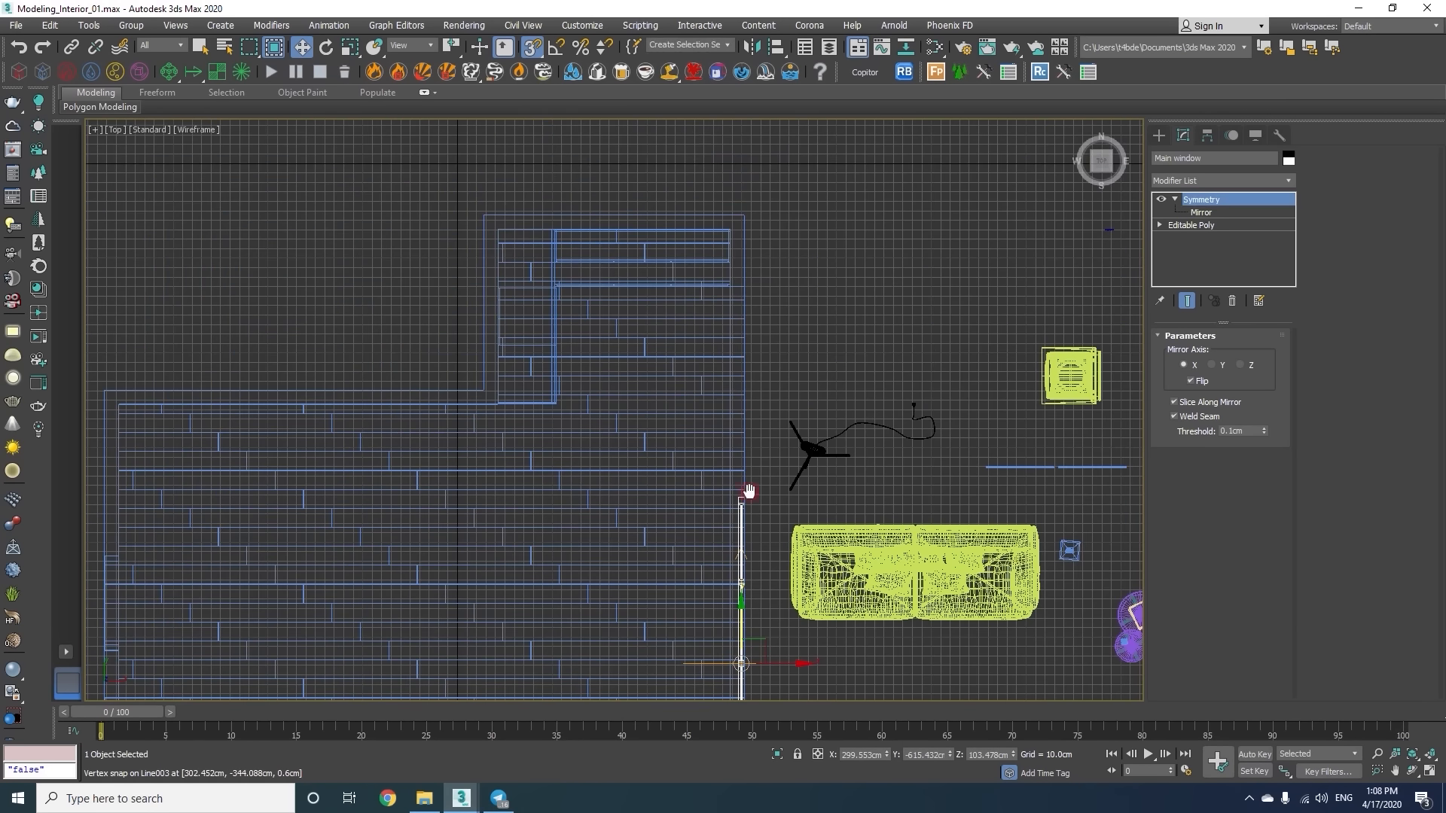
pyautogui.click(1196, 181)
pyautogui.scroll(-10, 1196, 187)
pyautogui.click(1196, 187)
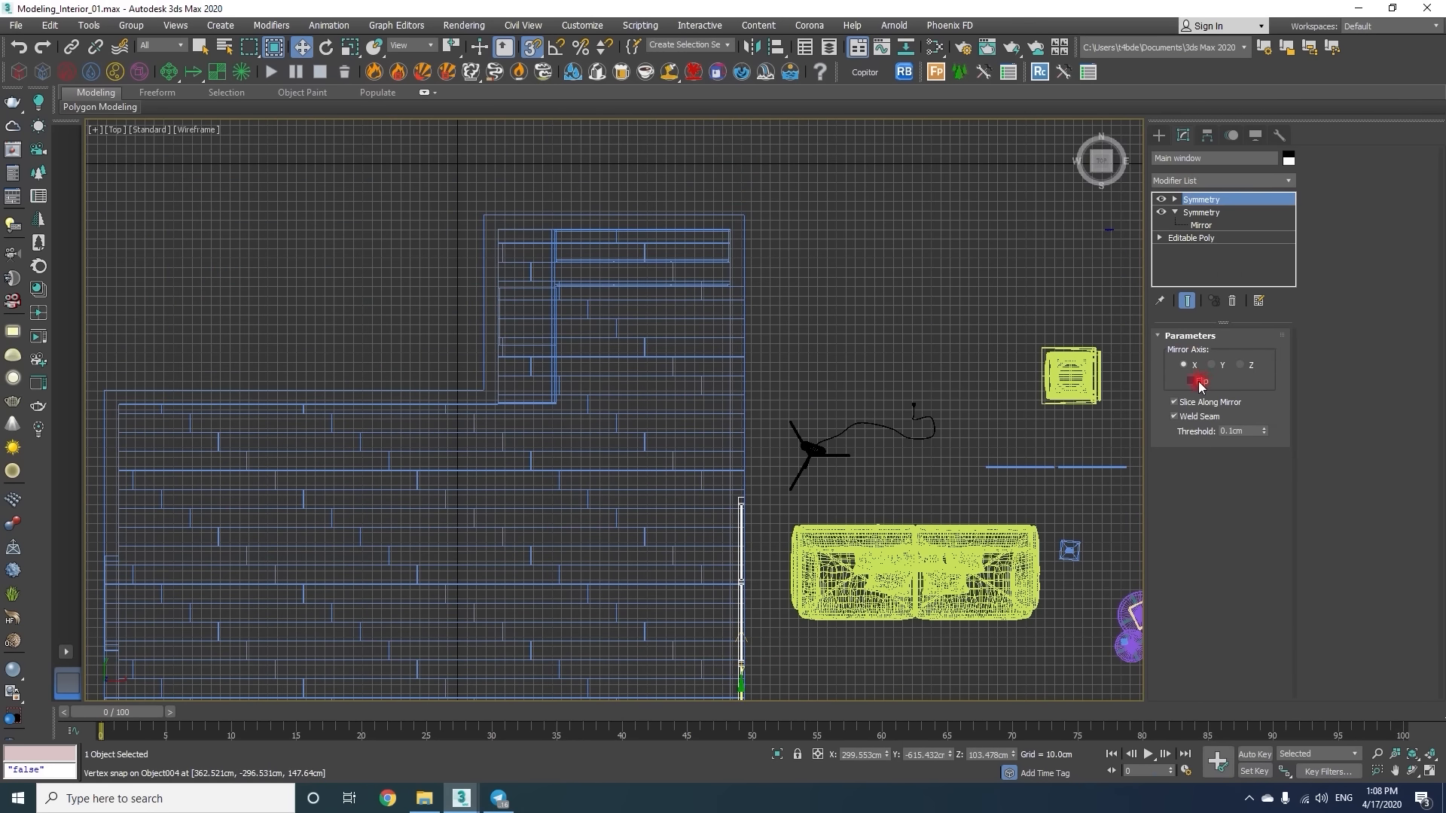
pyautogui.click(1098, 326)
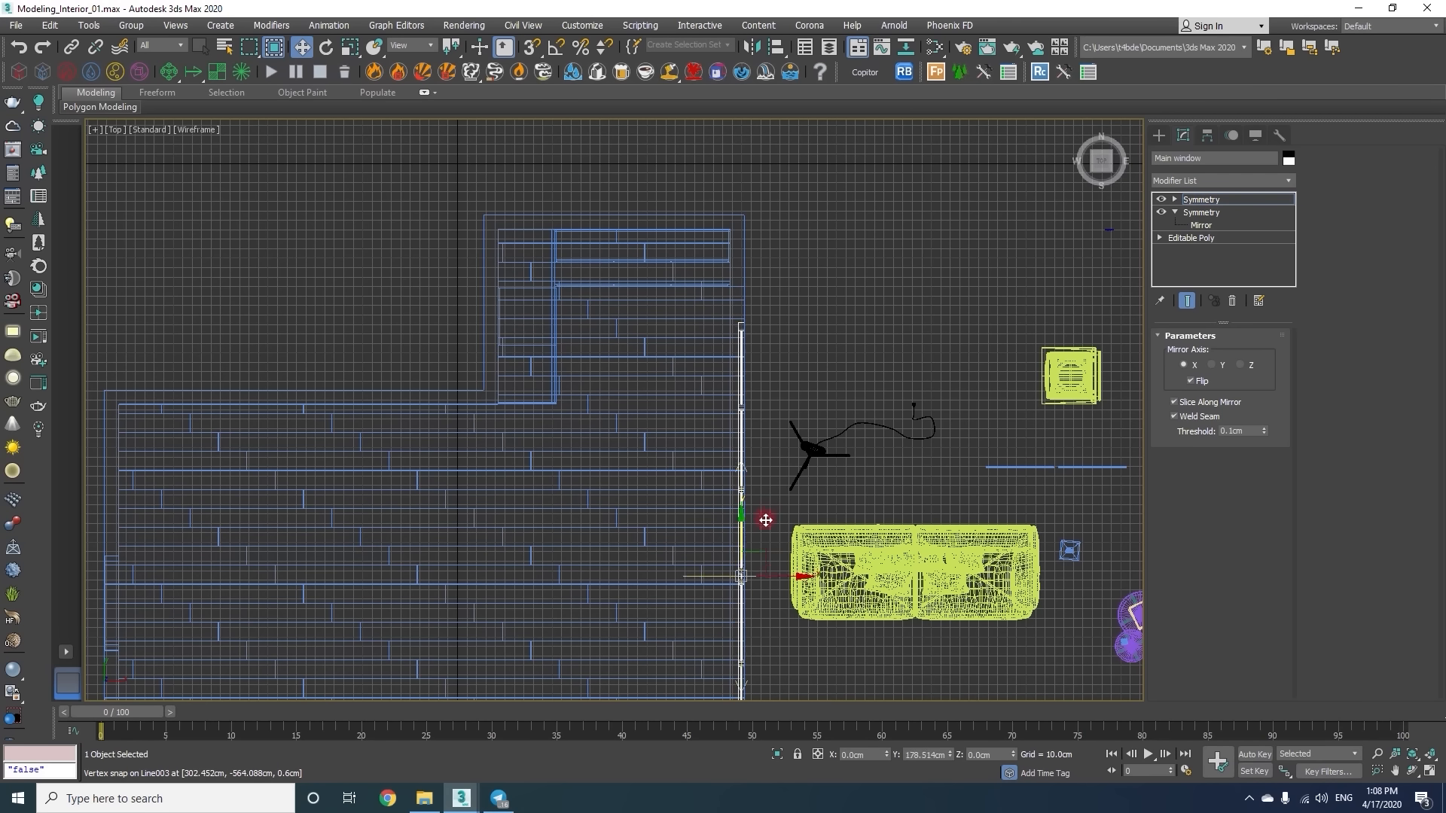
pyautogui.scroll(10, 774, 501)
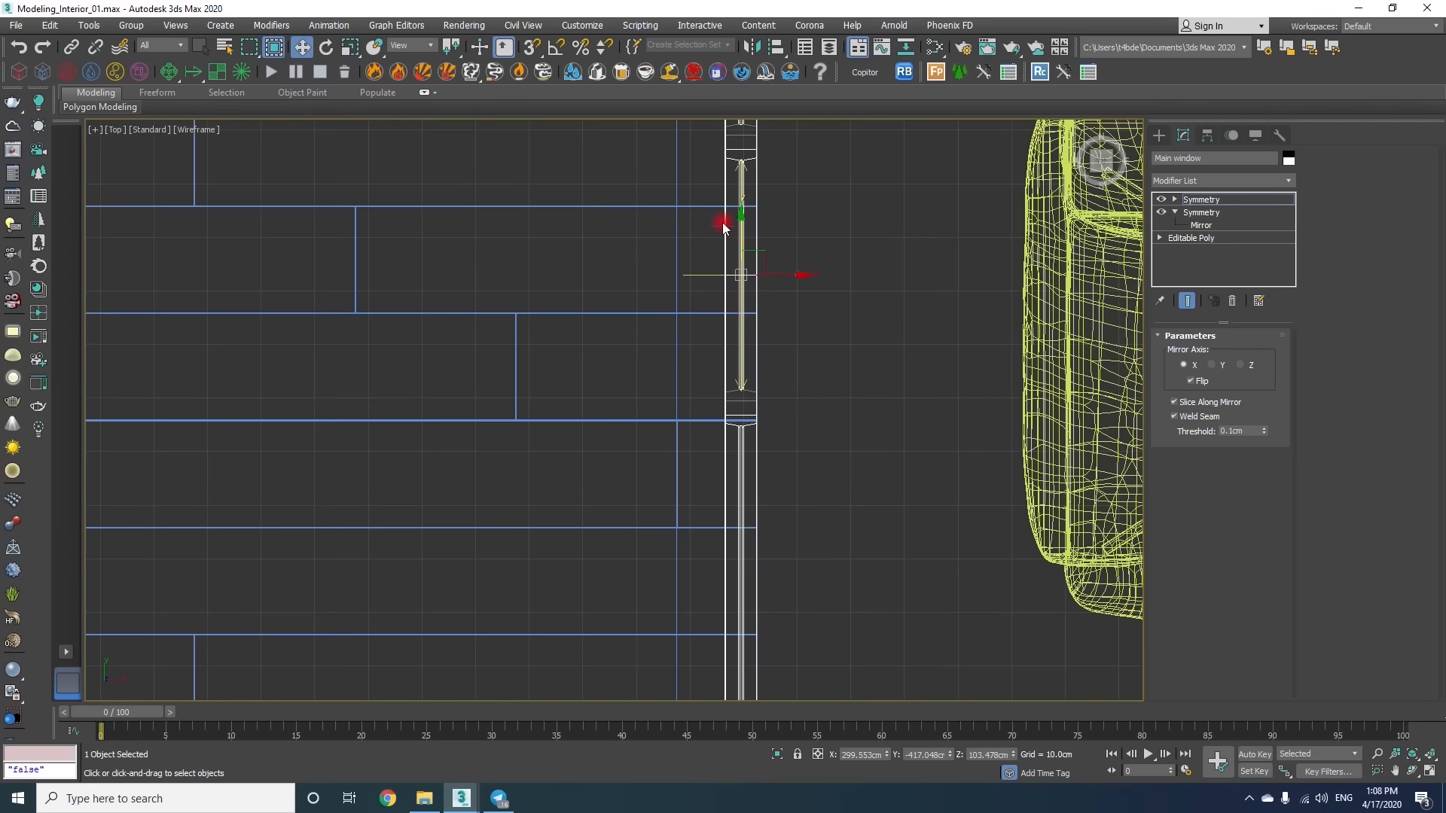
pyautogui.moveTo(762, 269); pyautogui.dragTo(762, 484)
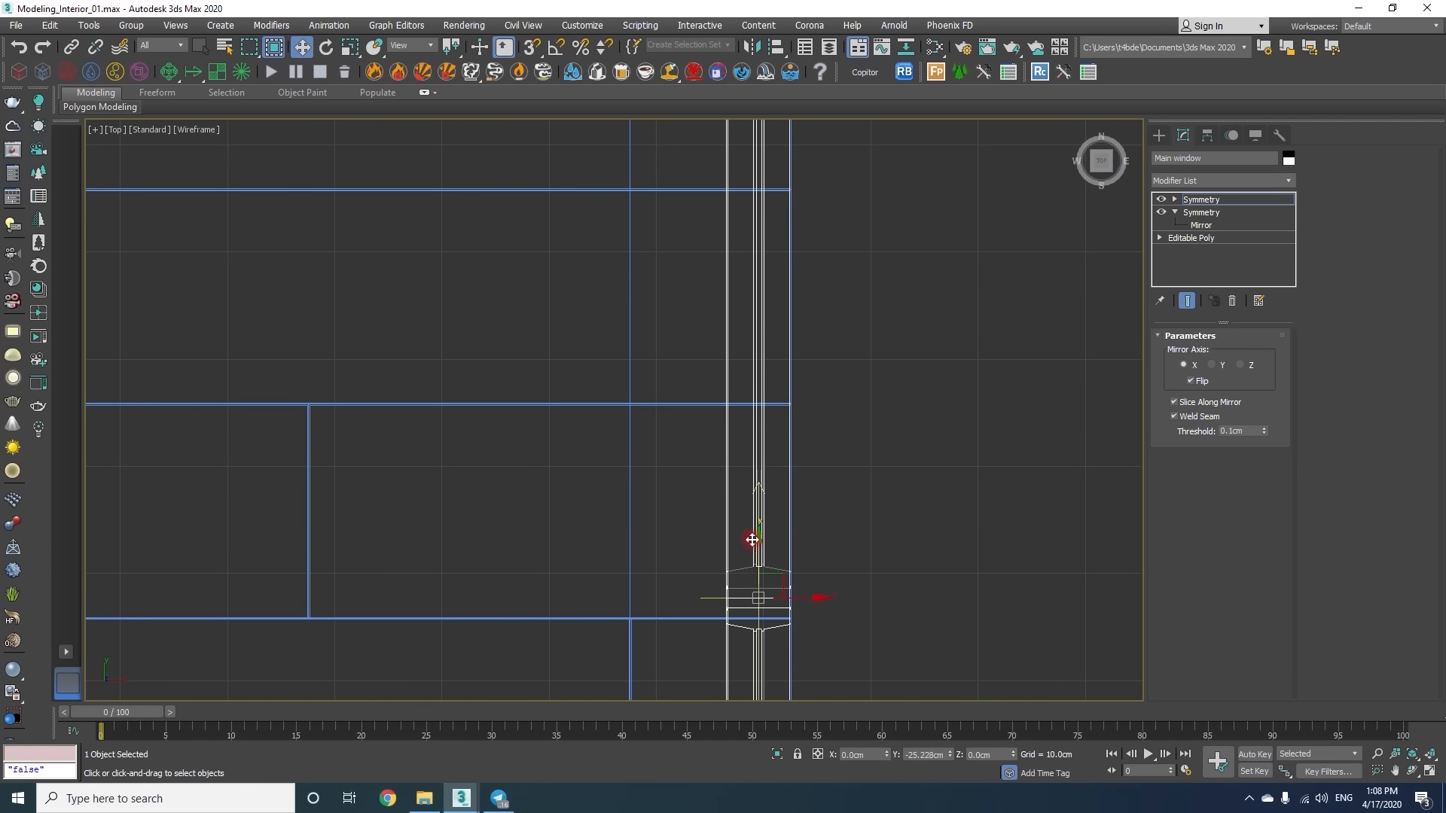
pyautogui.scroll(5, 750, 599)
pyautogui.moveTo(767, 332)
pyautogui.mouseDown()
pyautogui.moveTo(774, 190)
pyautogui.moveTo(804, 137)
pyautogui.moveTo(792, 321)
pyautogui.mouseUp()
# Add an FFD 2x2x2 modifier to the main window.
pyautogui.press('p')
pyautogui.press('z')
pyautogui.keyDown('alt'); pyautogui.moveTo(789, 326); pyautogui.dragTo(527, 437, button='middle'); pyautogui.keyUp('alt')
pyautogui.click(1170, 181)
pyautogui.press('f')
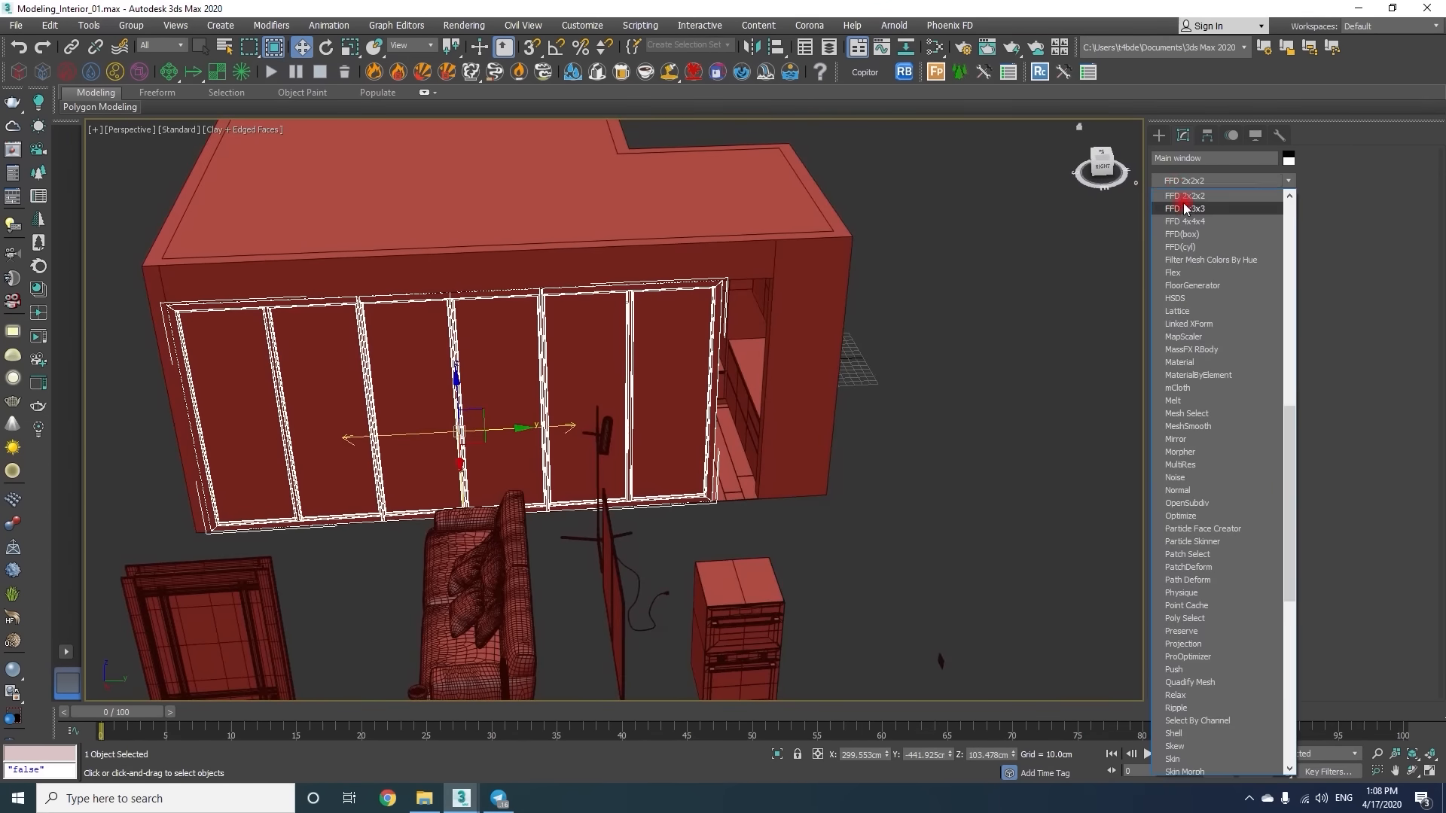
pyautogui.click(1185, 198)
# Stretch the short end of the window with its FFD control points to snap it to the edge of the wall opening.
pyautogui.press('t')
pyautogui.press('F3')
pyautogui.scroll(4, 622, 181)
pyautogui.moveTo(617, 155); pyautogui.dragTo(618, 511, button='middle')
pyautogui.press('s')
pyautogui.moveTo(618, 511); pyautogui.dragTo(607, 406)
pyautogui.scroll(5, 606, 407)
# Convert the stretched window to an Editable Poly.
pyautogui.press('p')
pyautogui.press('F3')
pyautogui.press('z')
pyautogui.moveTo(549, 342)
pyautogui.keyDown('alt'); pyautogui.mouseDown(button='middle')
pyautogui.moveTo(678, 384)
pyautogui.moveTo(740, 474)
pyautogui.mouseUp(button='middle'); pyautogui.keyUp('alt')
pyautogui.rightClick(739, 473)
pyautogui.moveTo(828, 629)
pyautogui.click(933, 639)
# Select the door group among the loose furniture and move it across to the room's wall opposite the window.
pyautogui.keyDown('alt'); pyautogui.moveTo(519, 527); pyautogui.dragTo(640, 407, button='middle'); pyautogui.keyUp('alt')
pyautogui.scroll(-2, 663, 414)
pyautogui.click(692, 423)
pyautogui.press('F3')
pyautogui.press('t')
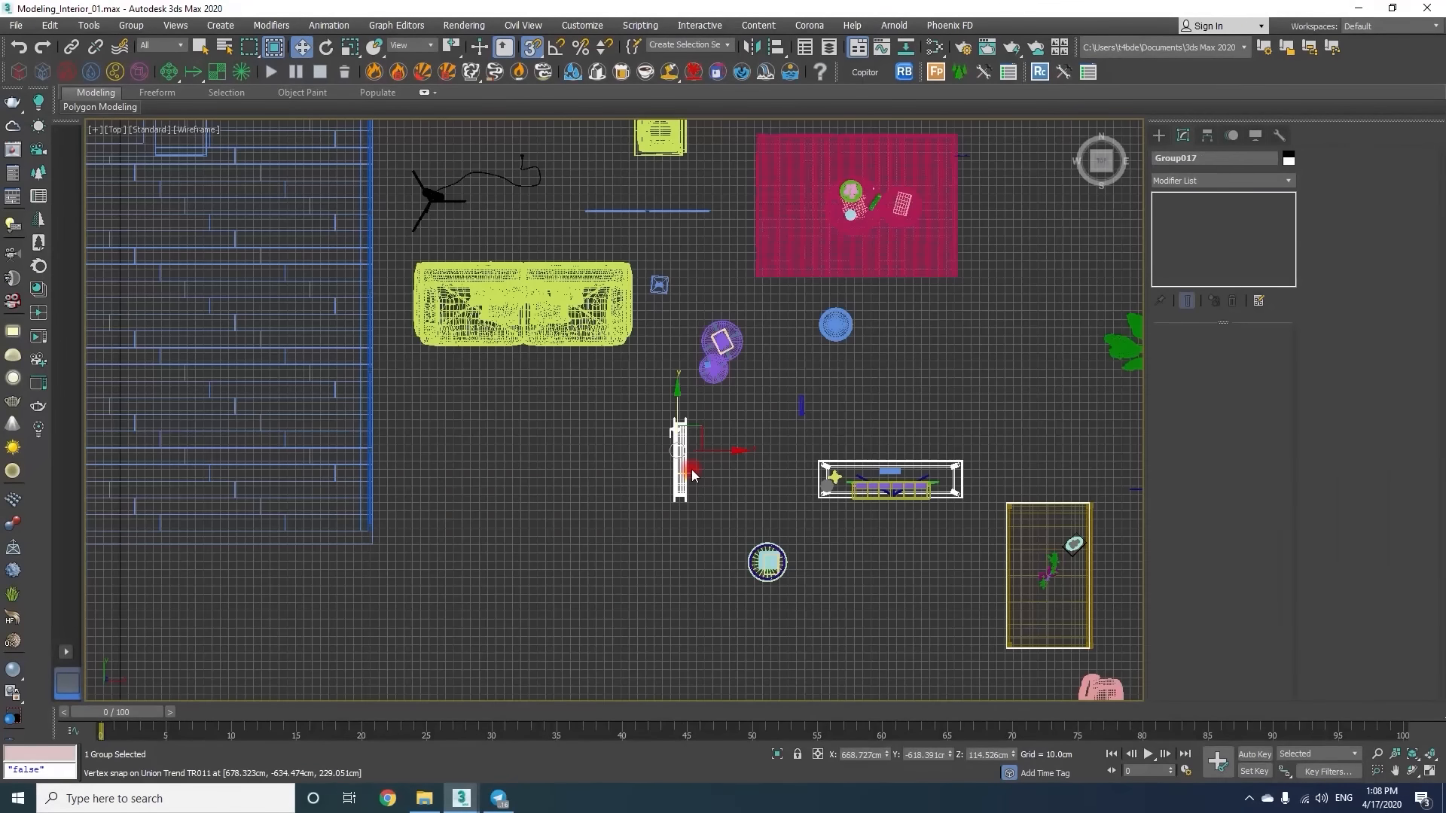
pyautogui.moveTo(690, 474); pyautogui.dragTo(1045, 412, button='middle')
pyautogui.press('s')
pyautogui.moveTo(1055, 377); pyautogui.dragTo(196, 379)
pyautogui.scroll(7, 171, 437)
# Snap the door into the doorway of that wall, lining its frame up with the edge of the opening.
pyautogui.moveTo(252, 497); pyautogui.dragTo(704, 441, button='middle')
pyautogui.scroll(3, 711, 493)
pyautogui.scroll(2, 753, 410)
pyautogui.moveTo(708, 347); pyautogui.dragTo(742, 464, button='middle')
pyautogui.press('s')
pyautogui.scroll(4, 742, 461)
pyautogui.scroll(-5, 725, 549)
pyautogui.moveTo(741, 447)
pyautogui.mouseDown()
pyautogui.moveTo(768, 535)
pyautogui.moveTo(517, 232)
pyautogui.moveTo(784, 313)
pyautogui.moveTo(767, 442)
pyautogui.mouseUp()
pyautogui.scroll(-4, 602, 271)
pyautogui.moveTo(784, 330); pyautogui.dragTo(767, 442, button='middle')
pyautogui.scroll(-1, 766, 442)
pyautogui.moveTo(766, 442); pyautogui.dragTo(645, 425)
pyautogui.scroll(7, 641, 427)
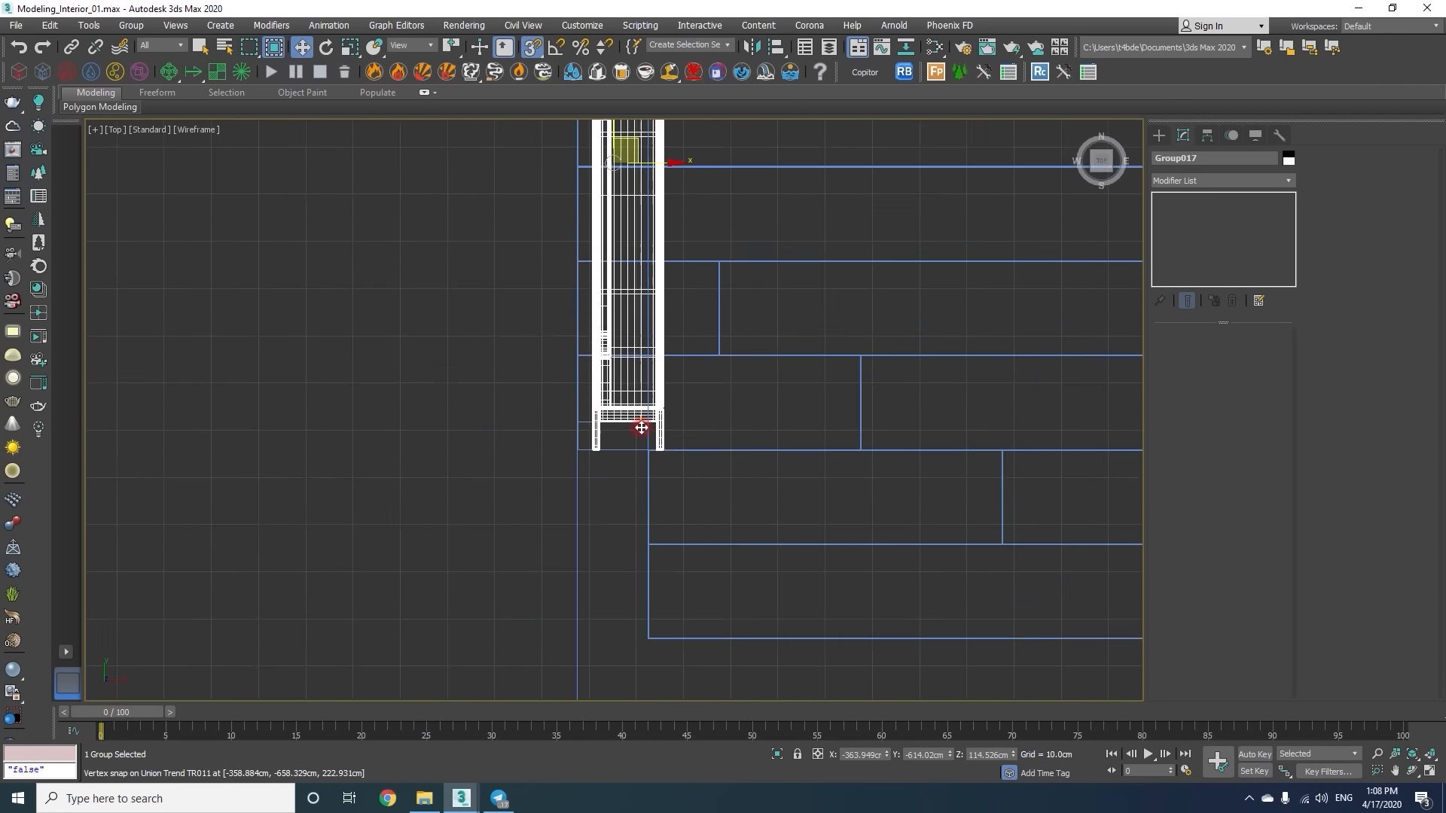
# Shift the door along X to about -365.66 cm so its frame is centred on the wall thickness.
pyautogui.press('s')
pyautogui.scroll(-4, 704, 416)
pyautogui.moveTo(670, 265); pyautogui.dragTo(656, 439, button='middle')
pyautogui.scroll(-1, 656, 440)
pyautogui.moveTo(674, 199); pyautogui.dragTo(668, 199)
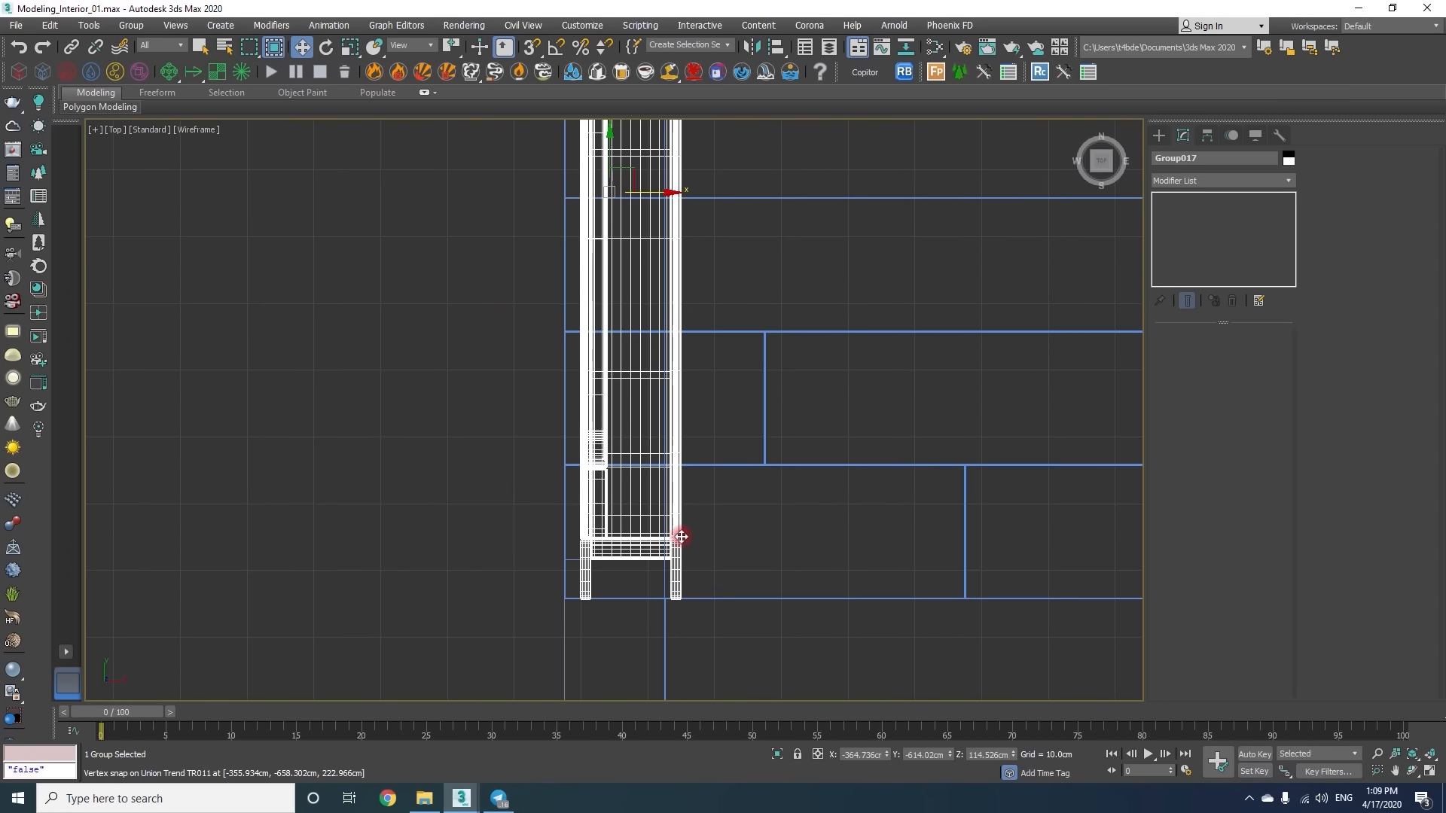
pyautogui.scroll(9, 676, 556)
pyautogui.moveTo(724, 404); pyautogui.dragTo(446, 429)
pyautogui.scroll(-9, 452, 423)
pyautogui.moveTo(453, 423); pyautogui.dragTo(506, 475, button='middle')
pyautogui.scroll(-4, 506, 476)
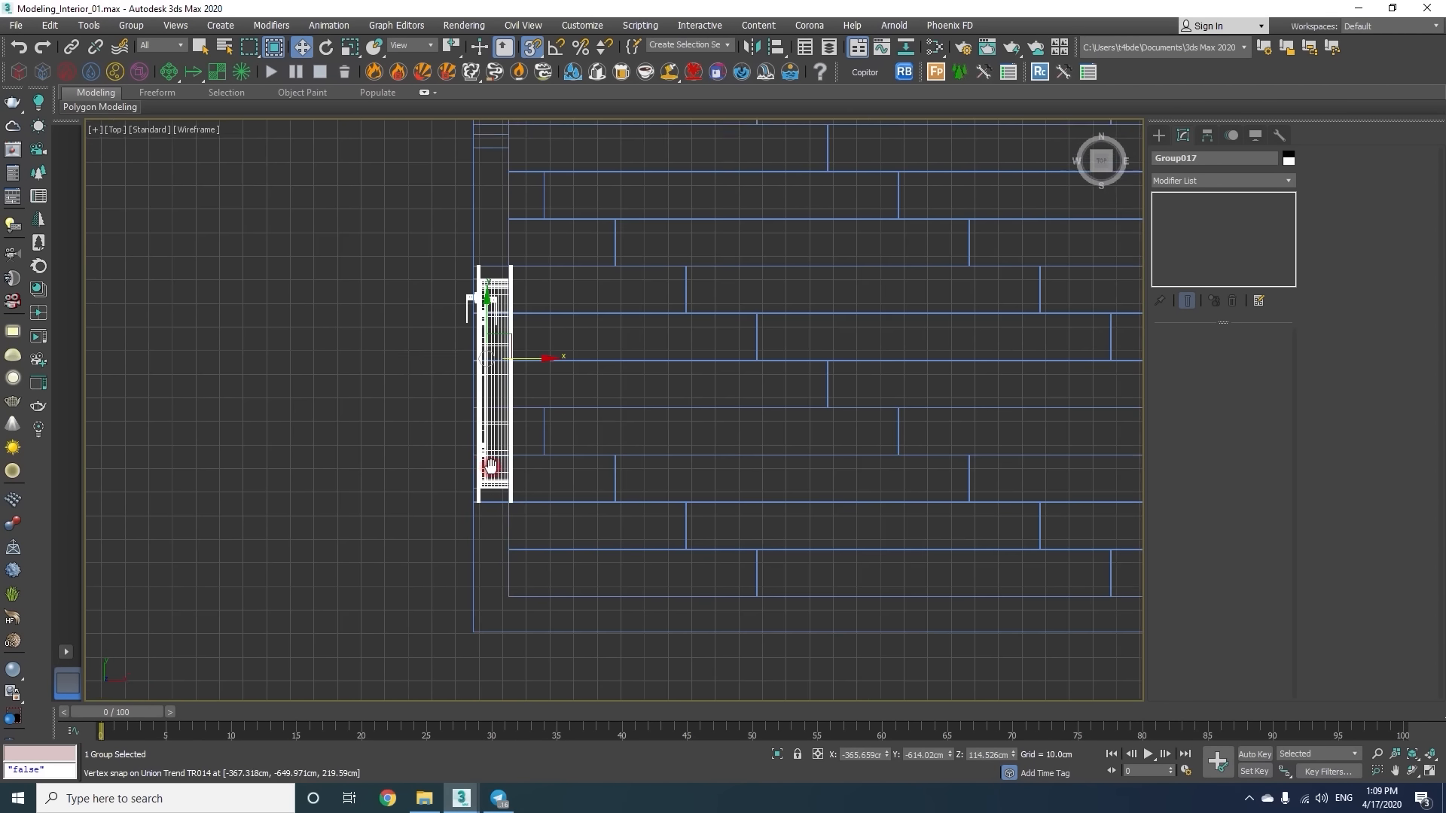
# Add an Edit Poly modifier to the door and select all vertices except those of the room-side frame.
pyautogui.click(1190, 179)
pyautogui.write('esh')
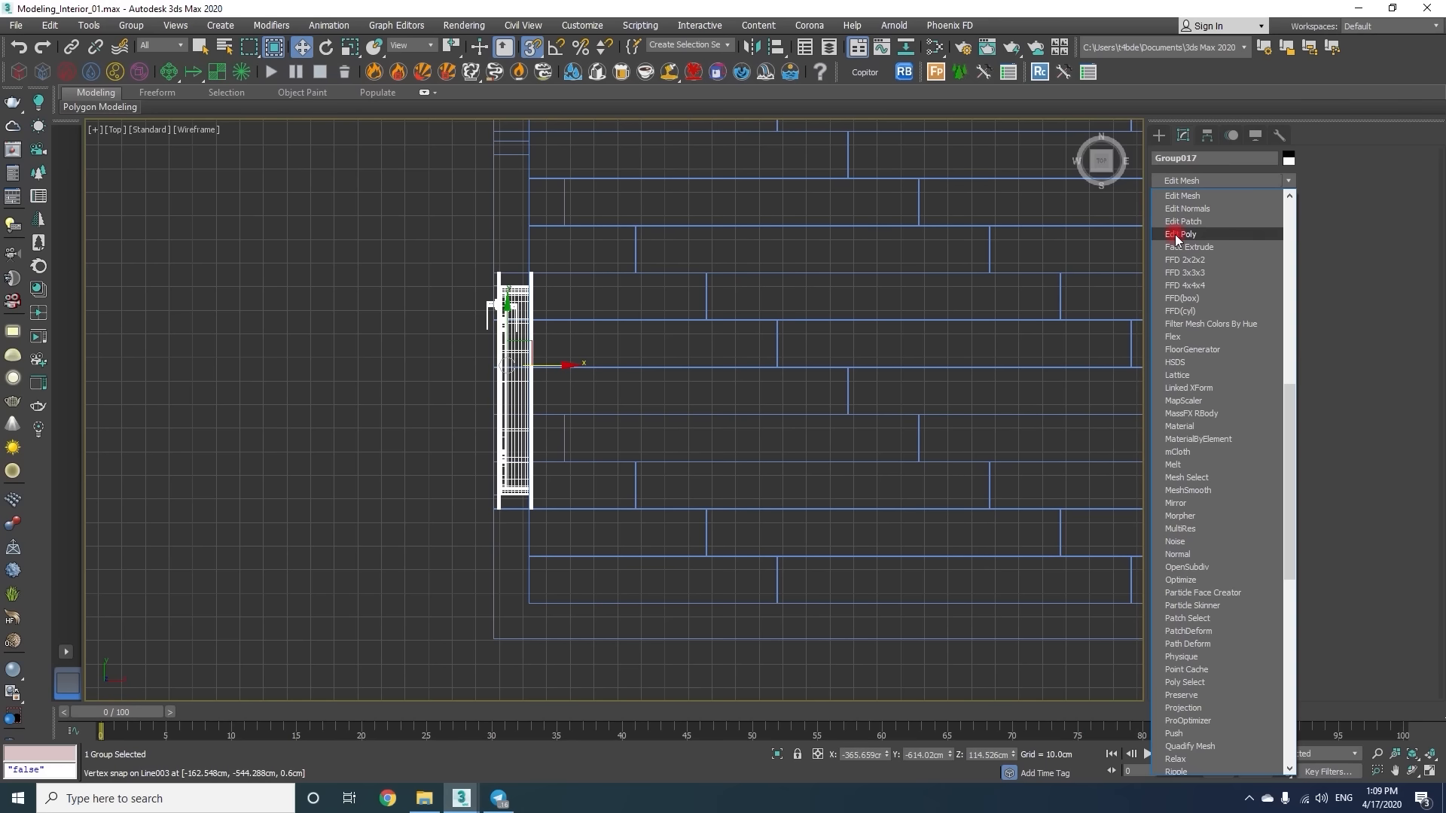
pyautogui.click(1180, 234)
pyautogui.press('1')
pyautogui.hotkey('ctrl', 'a')
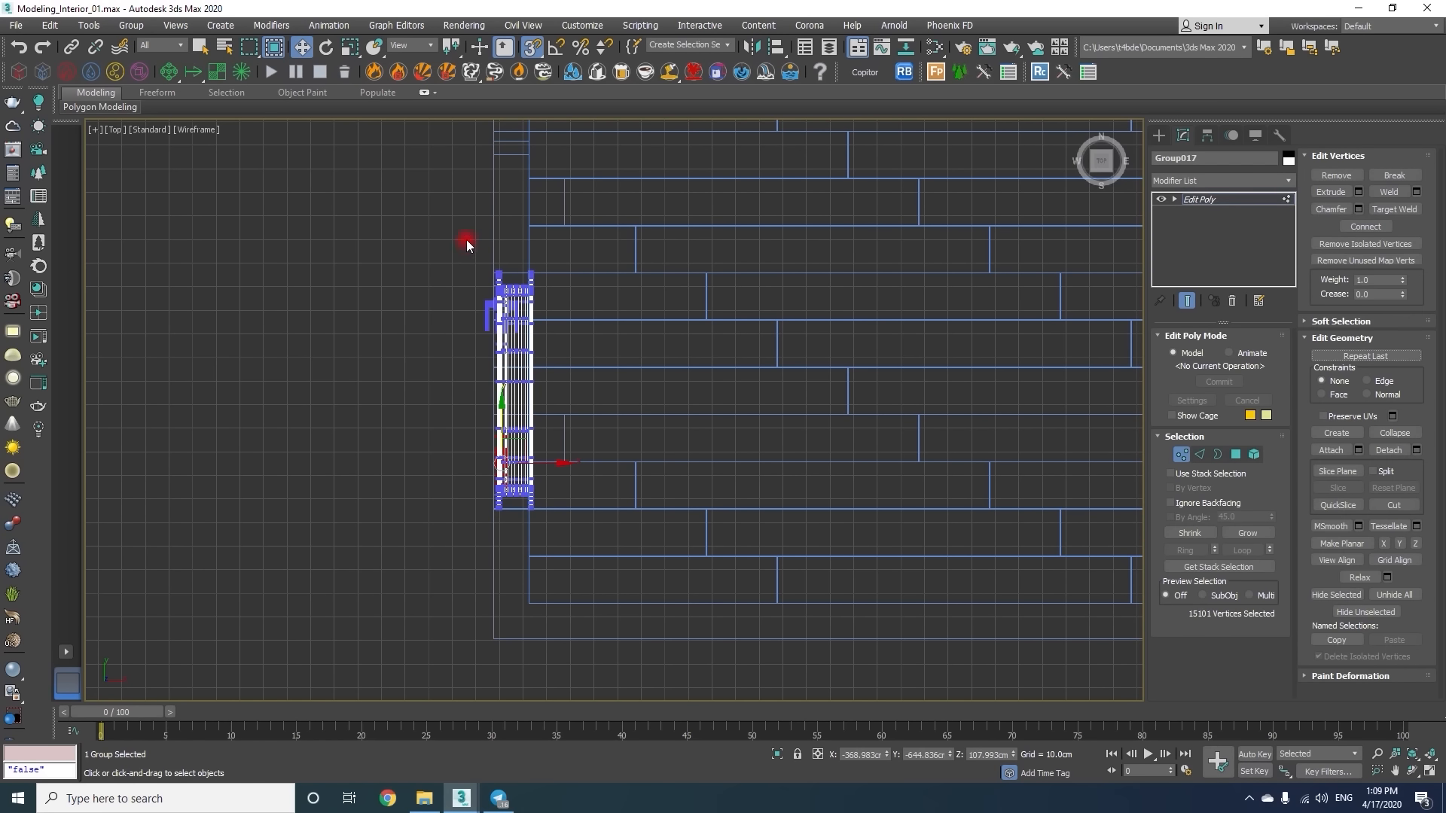
pyautogui.moveTo(526, 574); pyautogui.dragTo(526, 574)
# Move the selected door vertices along X with vertex snap toward the wall's outer face.
pyautogui.scroll(6, 500, 512)
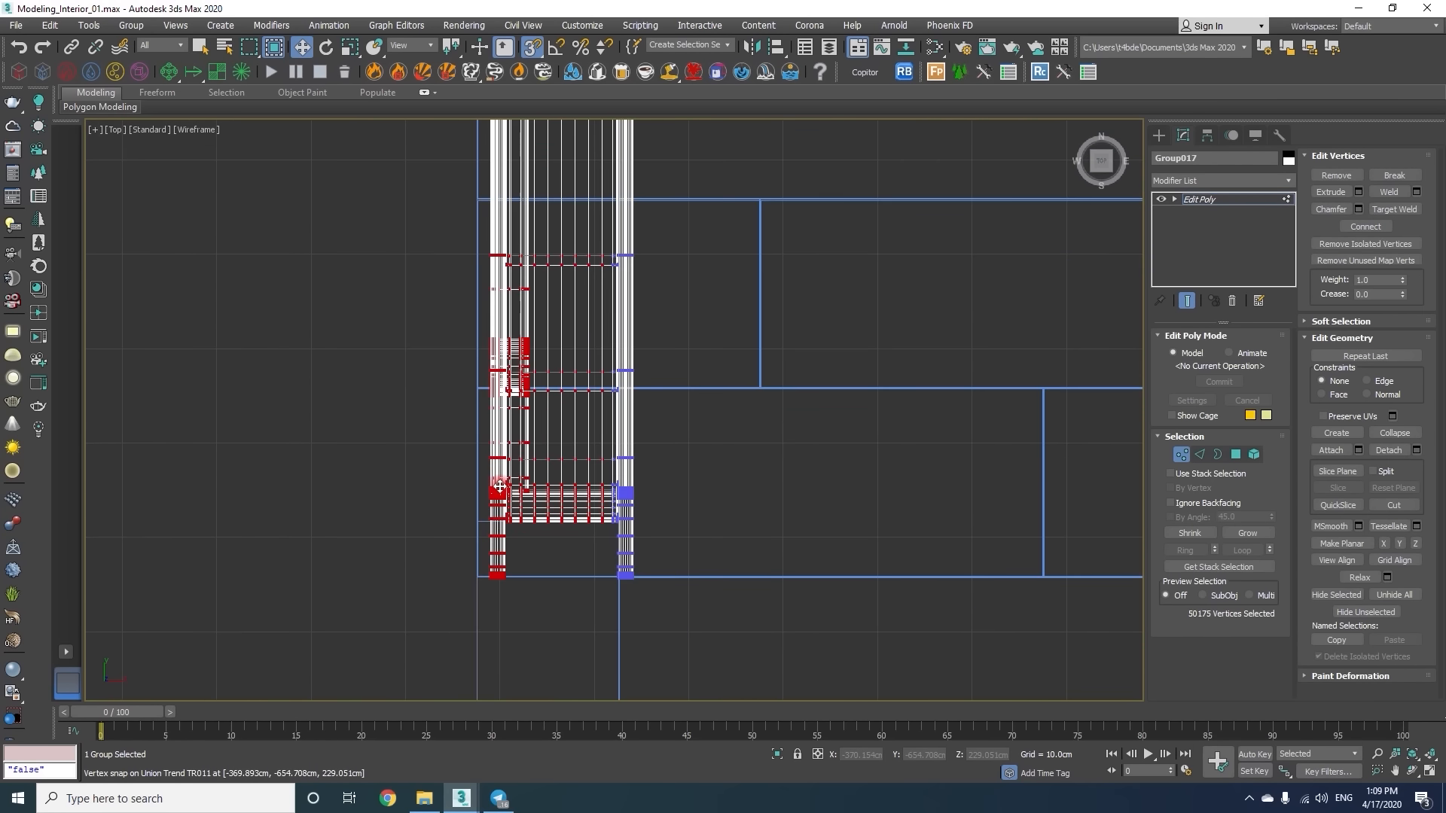
pyautogui.moveTo(532, 355); pyautogui.dragTo(626, 312, button='middle')
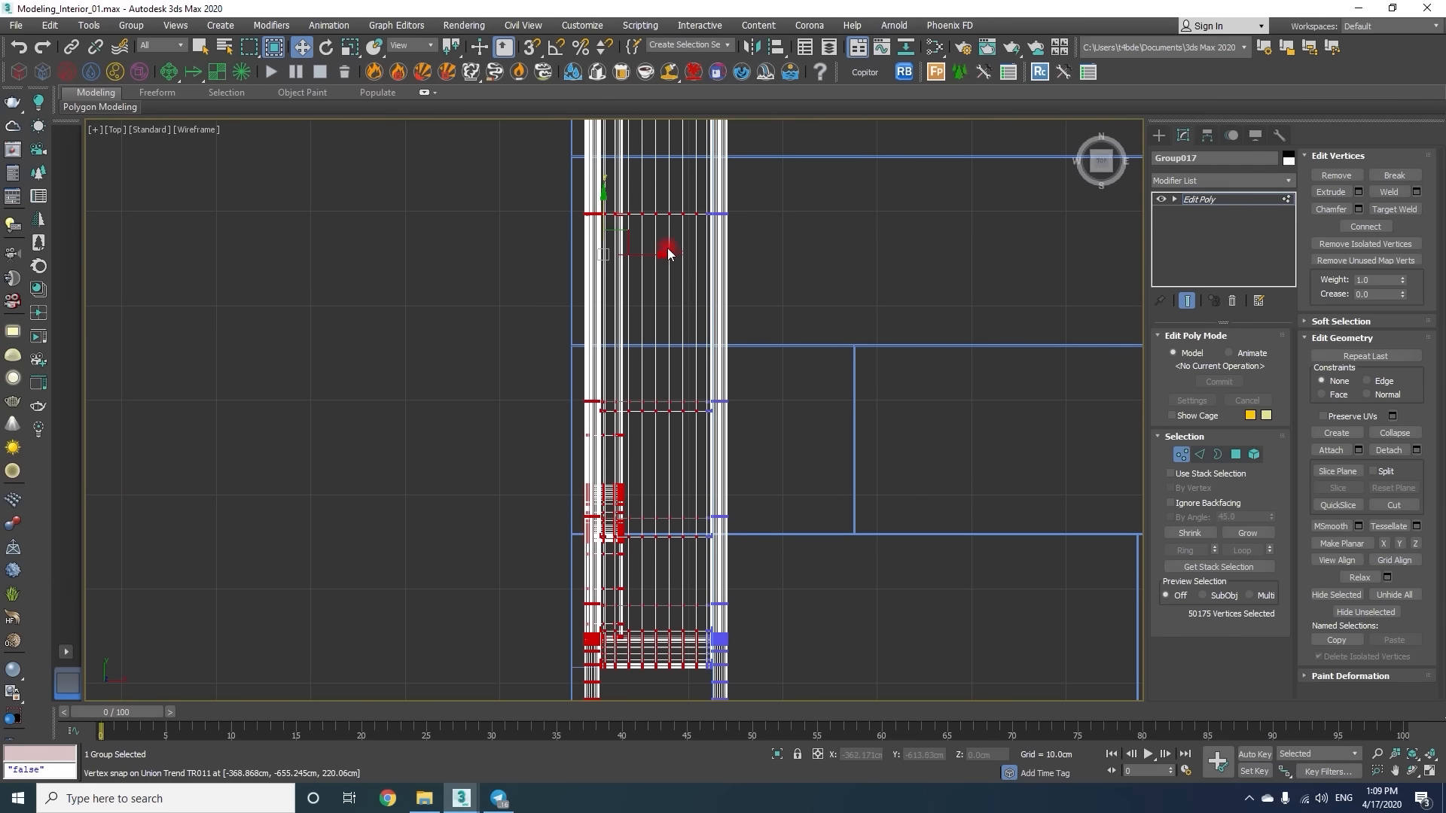
pyautogui.moveTo(652, 258); pyautogui.dragTo(584, 716)
pyautogui.moveTo(584, 539); pyautogui.dragTo(565, 500, button='middle')
pyautogui.scroll(2, 566, 500)
pyautogui.scroll(10, 564, 500)
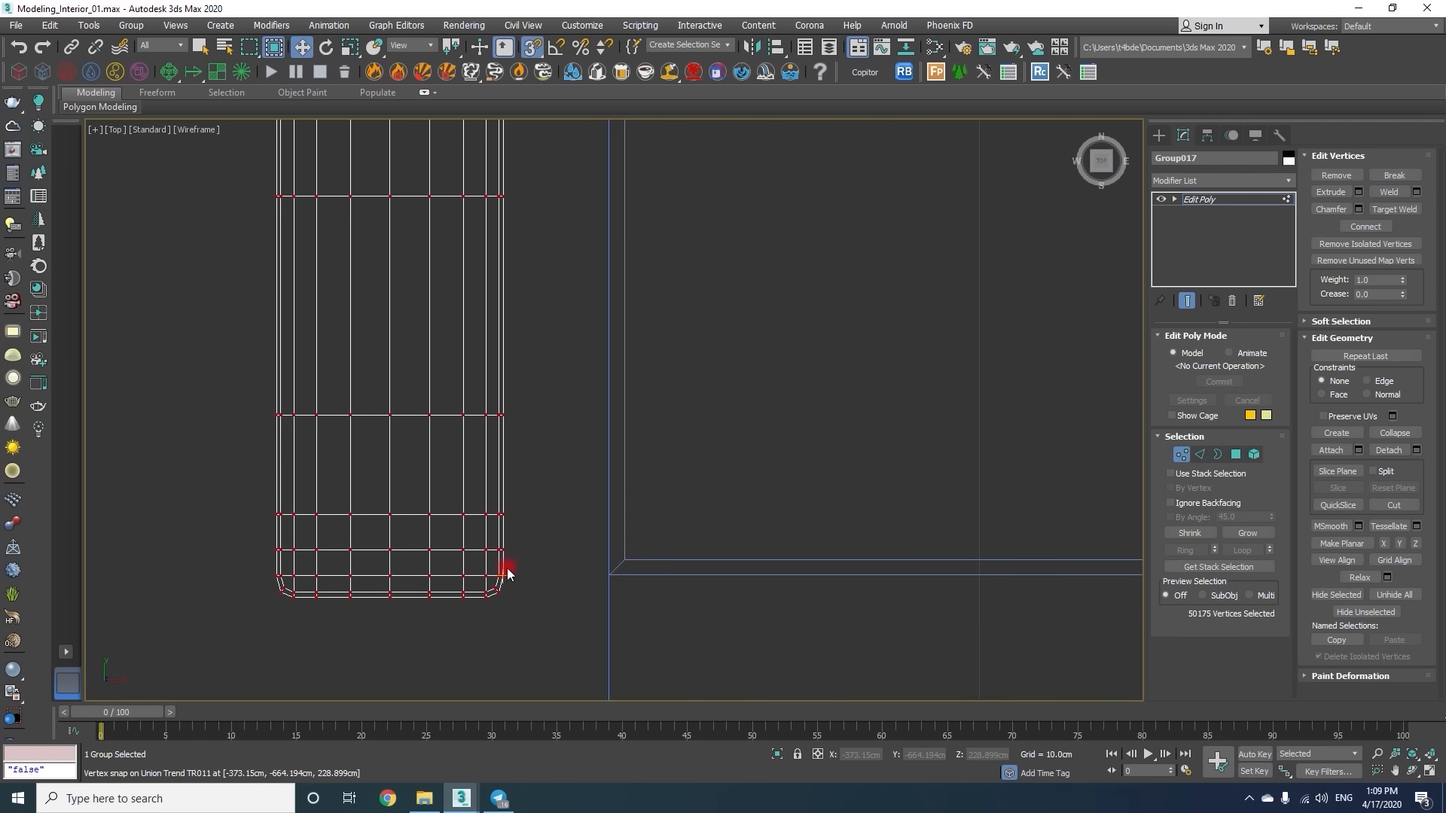
pyautogui.moveTo(504, 548); pyautogui.dragTo(604, 584)
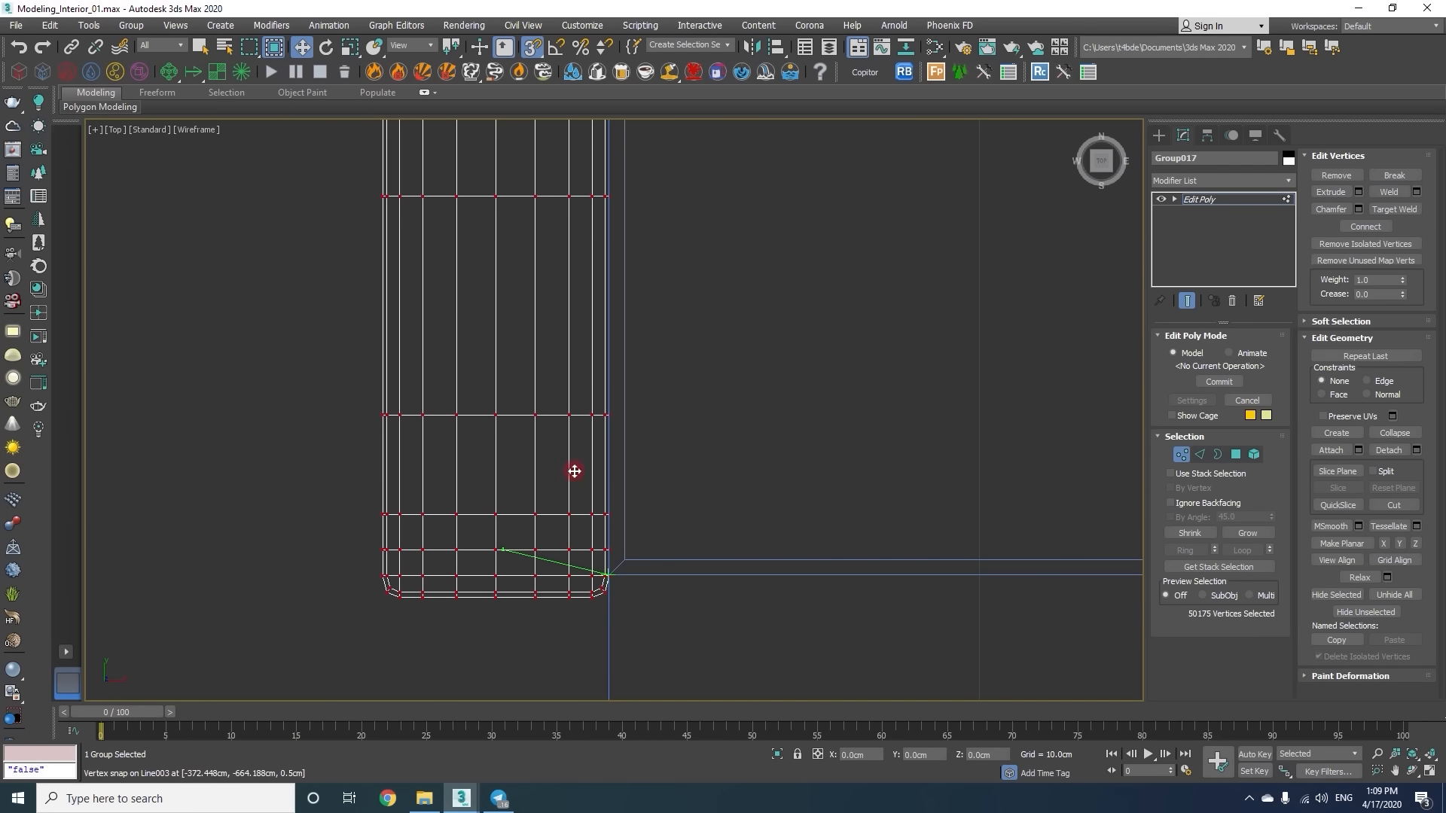
# Refine the door vertices' position so the outer frame's edge meets the wall's outer corner exactly.
pyautogui.press('1')
pyautogui.scroll(-2, 592, 425)
pyautogui.press('1')
pyautogui.scroll(6, 600, 527)
pyautogui.moveTo(600, 455); pyautogui.dragTo(627, 548)
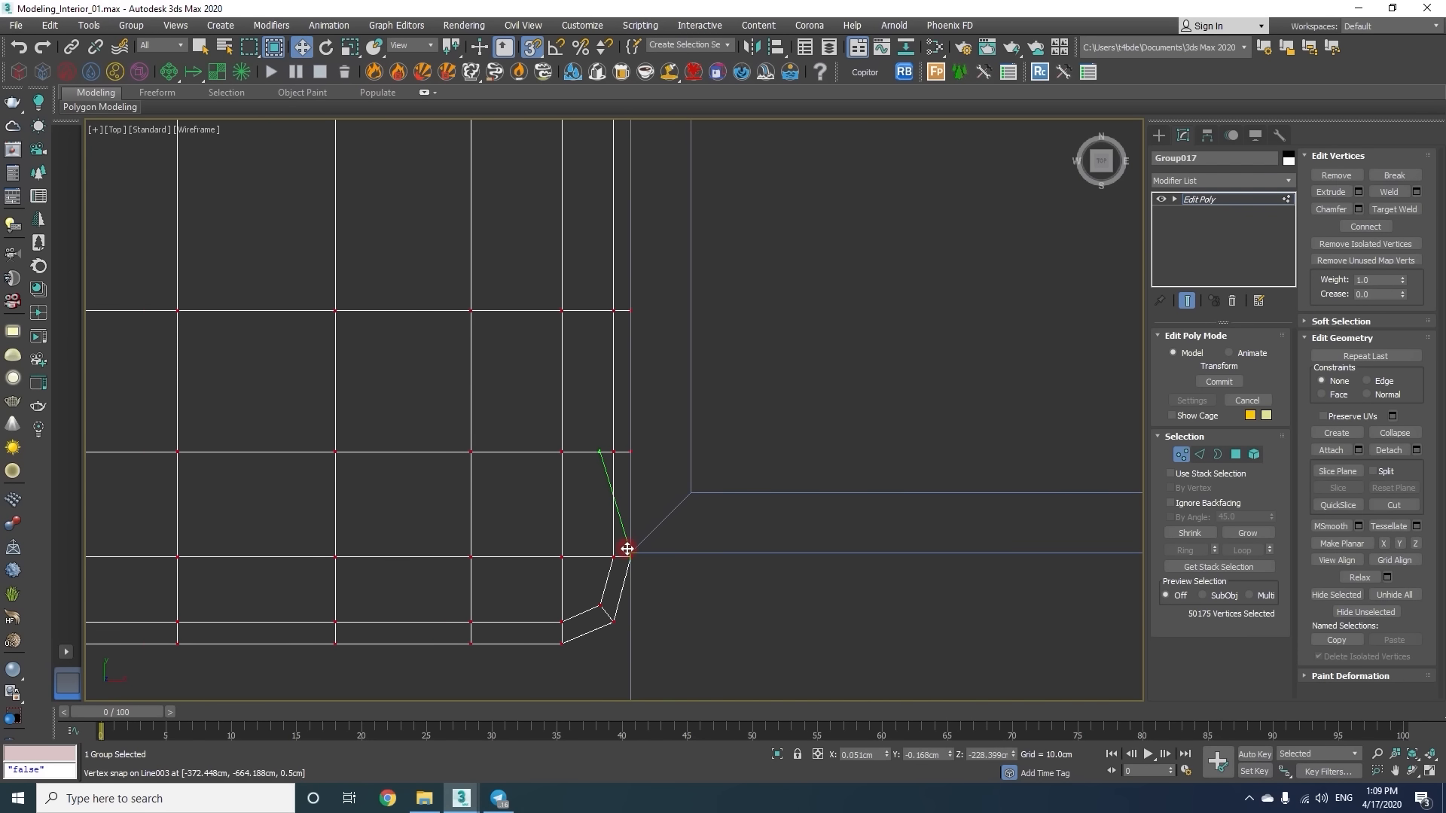
pyautogui.press('1')
# Raise the door with vertex snap to Z 115.126 cm so its base rests on top of the floor boards.
pyautogui.scroll(-6, 627, 555)
pyautogui.press('s')
pyautogui.press('p')
pyautogui.scroll(-3, 632, 551)
pyautogui.keyDown('alt'); pyautogui.moveTo(665, 558); pyautogui.dragTo(587, 444, button='middle'); pyautogui.keyUp('alt')
pyautogui.press('f')
pyautogui.scroll(-4, 655, 557)
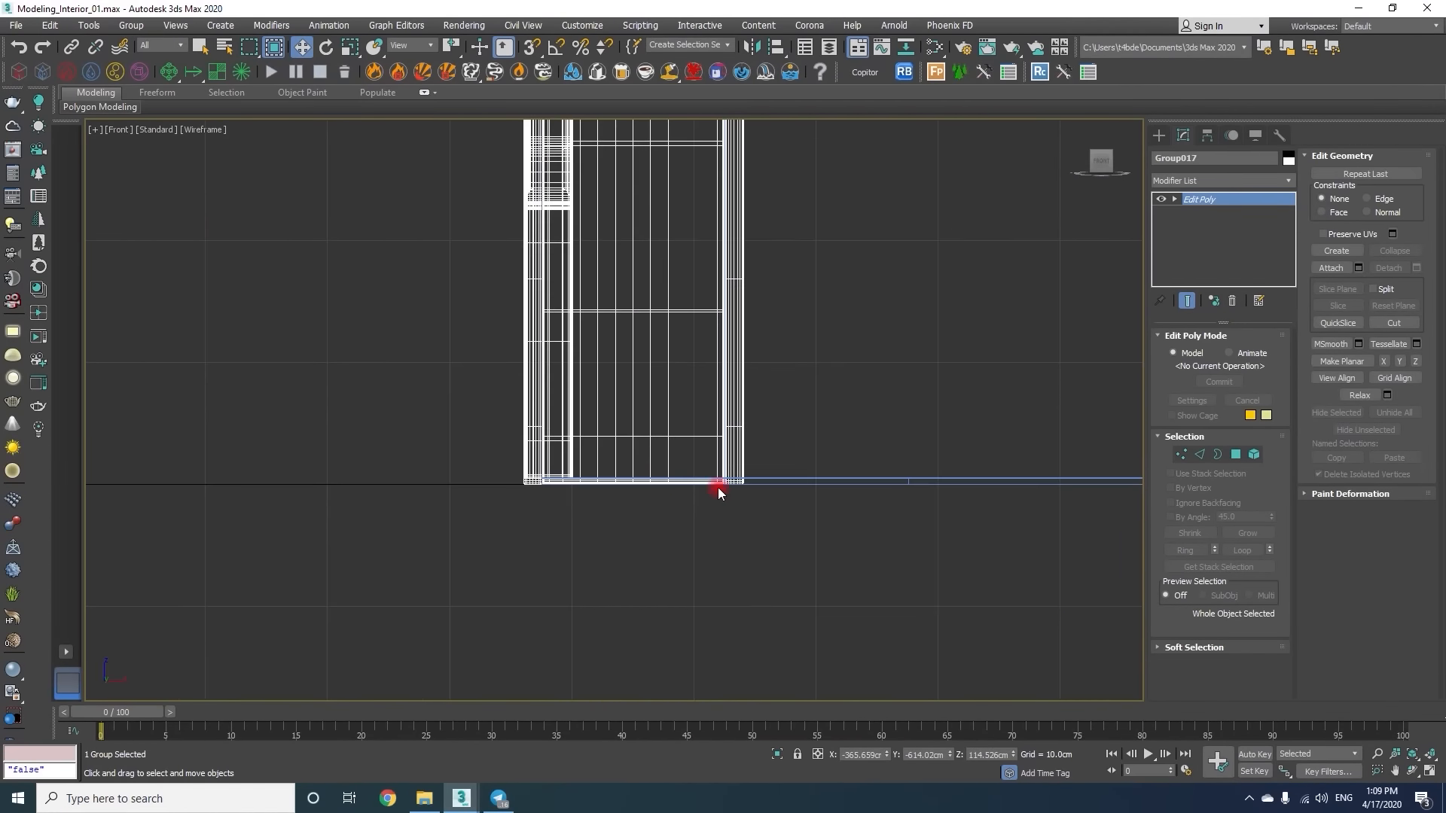
pyautogui.scroll(2, 719, 491)
pyautogui.scroll(-8, 692, 503)
pyautogui.press('s')
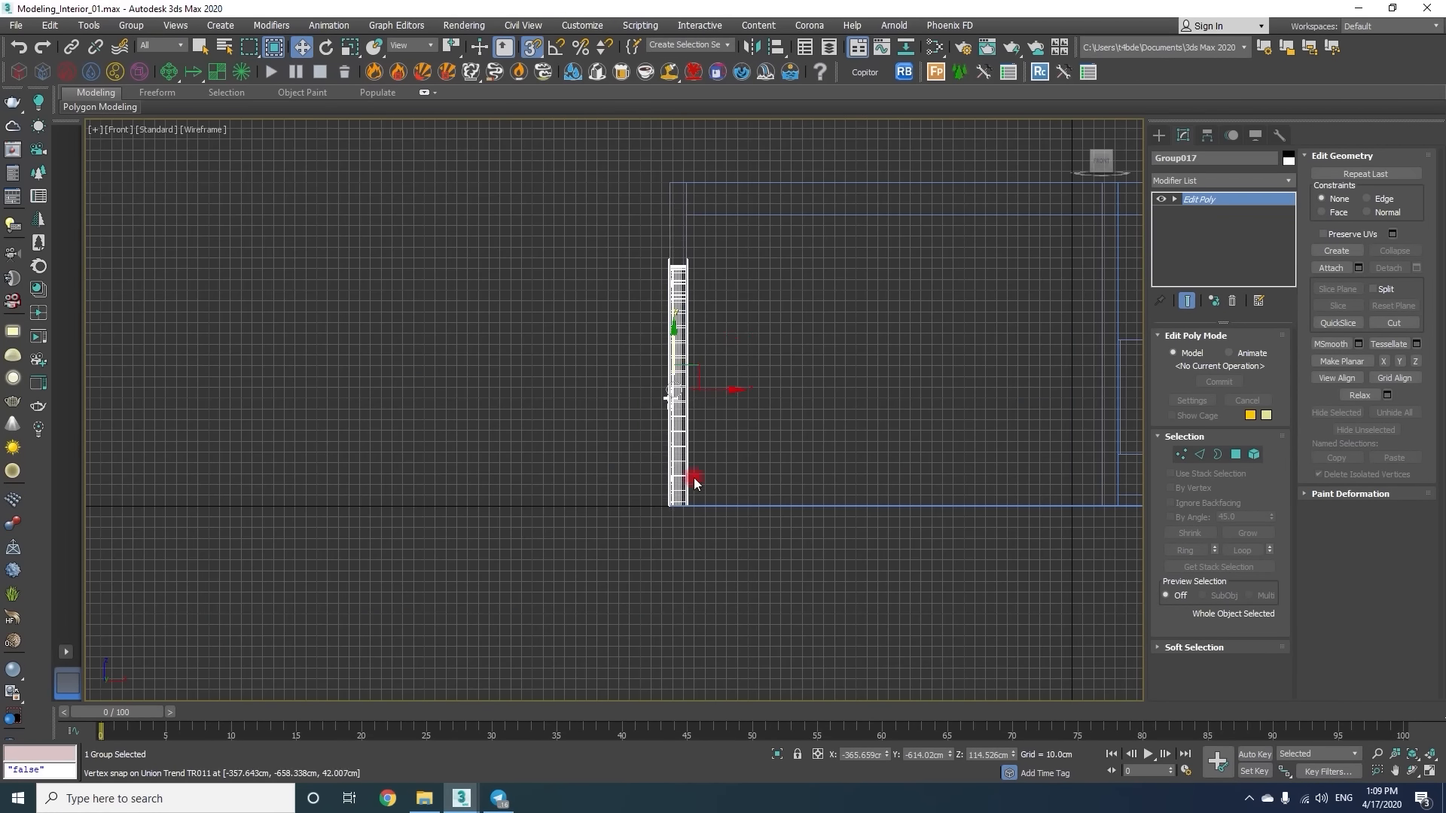
pyautogui.scroll(8, 694, 482)
pyautogui.moveTo(669, 397); pyautogui.dragTo(603, 429)
# Examine the fitted door in shaded perspective from inside the room.
pyautogui.scroll(-5, 681, 497)
pyautogui.press('p')
pyautogui.press('z')
pyautogui.keyDown('alt'); pyautogui.moveTo(607, 455); pyautogui.dragTo(594, 516, button='middle'); pyautogui.keyUp('alt')
pyautogui.click(444, 489)
pyautogui.press('F3')
pyautogui.press('s')
pyautogui.scroll(3, 583, 436)
pyautogui.moveTo(582, 436); pyautogui.dragTo(581, 448, button='middle')
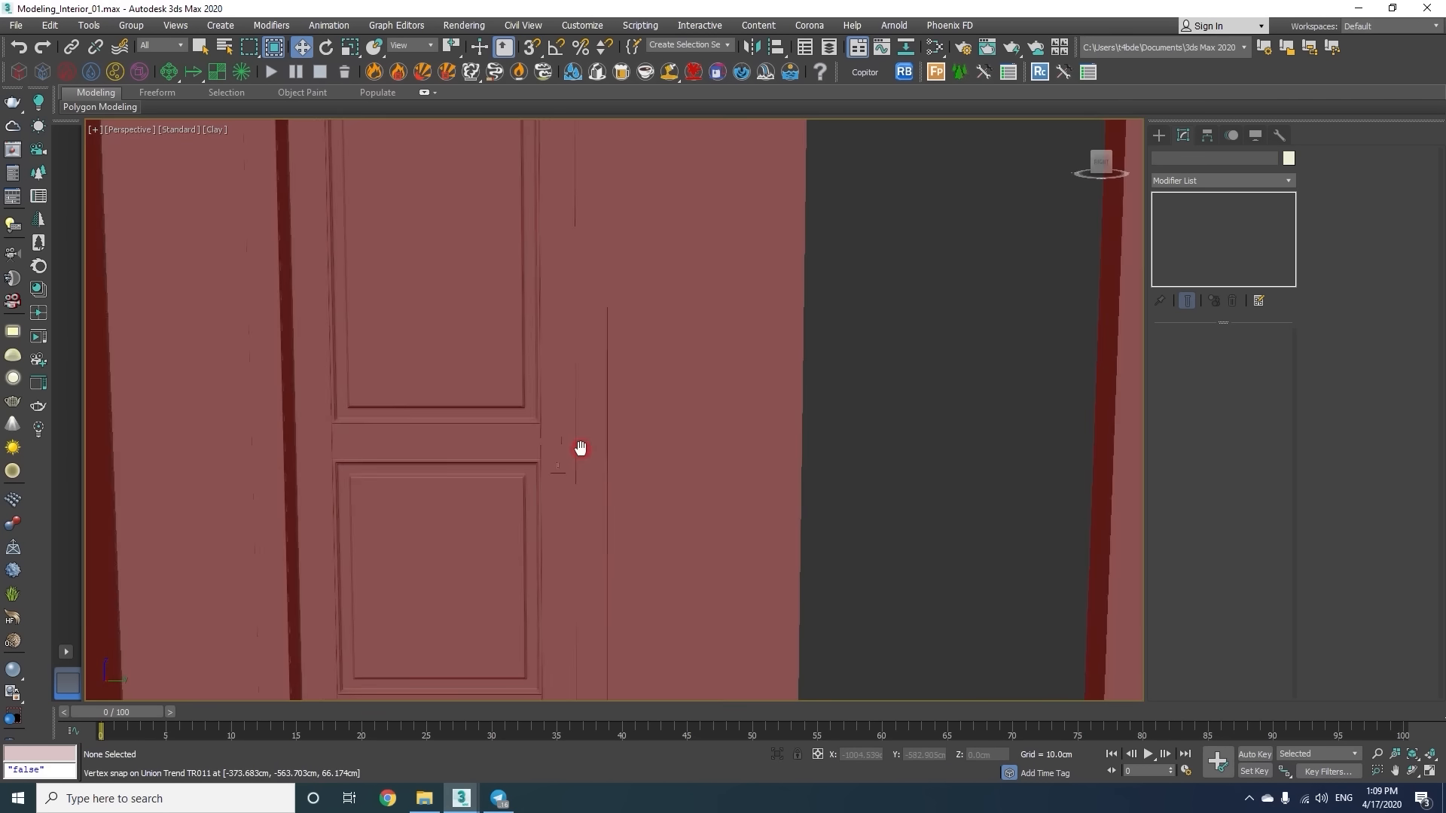
# Create a mirrored copy of the door and move it along Y to the second, empty doorway.
pyautogui.click(580, 450)
pyautogui.moveTo(719, 543); pyautogui.dragTo(553, 482, button='middle')
pyautogui.press('F4')
pyautogui.scroll(-4, 575, 284)
pyautogui.moveTo(575, 283); pyautogui.dragTo(600, 412, button='middle')
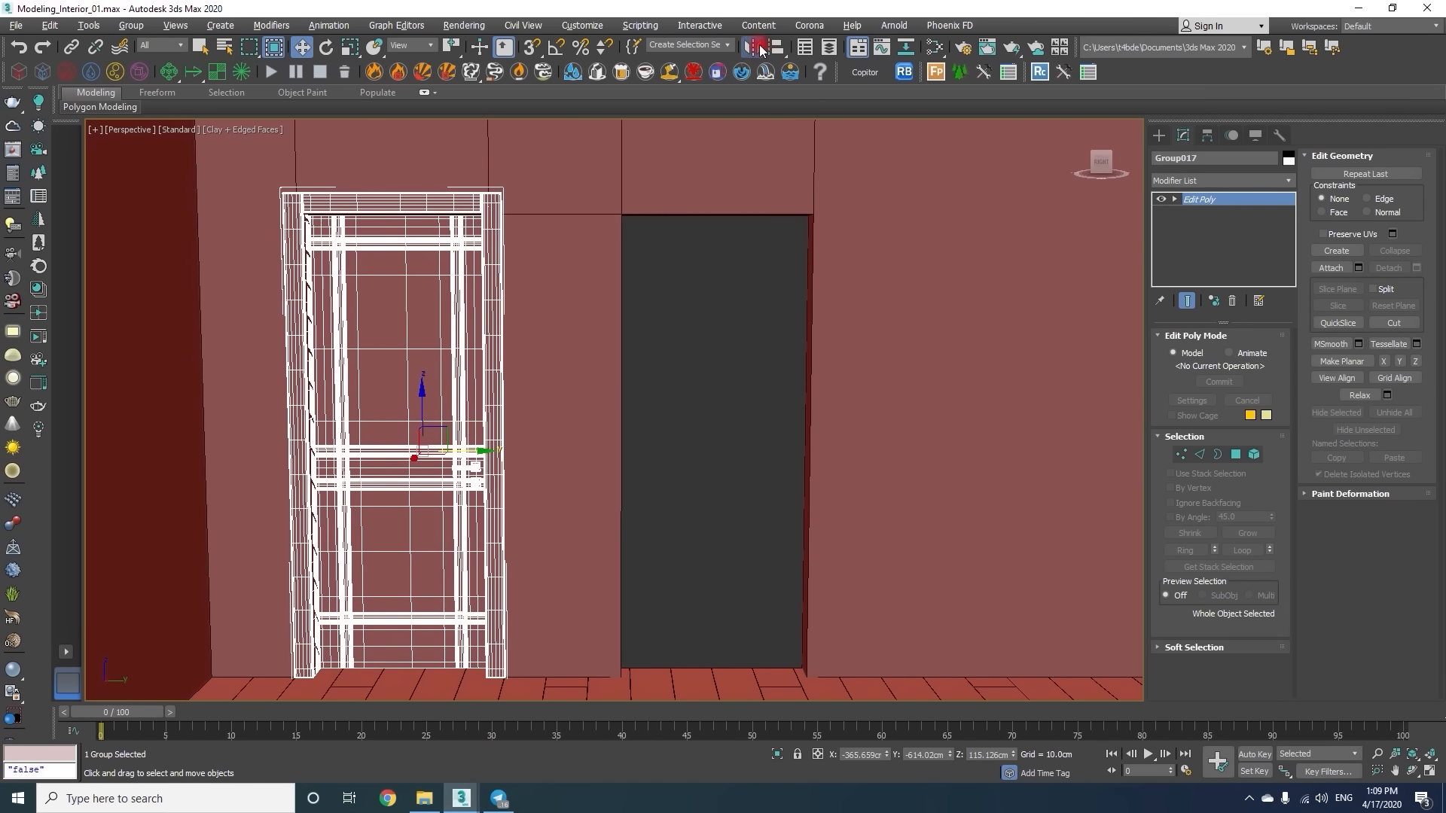
pyautogui.click(690, 515)
pyautogui.moveTo(448, 451); pyautogui.dragTo(724, 452)
# Snap the mirrored door precisely to the edges of the second doorway in the plan view.
pyautogui.press('t')
pyautogui.press('z')
pyautogui.moveTo(668, 652); pyautogui.dragTo(681, 391, button='middle')
pyautogui.scroll(10, 667, 373)
pyautogui.moveTo(716, 246); pyautogui.dragTo(716, 464)
pyautogui.scroll(12, 707, 478)
pyautogui.press('s')
pyautogui.moveTo(535, 258); pyautogui.dragTo(902, 590)
# Examine both doors in their wall openings in shaded perspective.
pyautogui.press('p')
pyautogui.press('F3')
pyautogui.moveTo(668, 432)
pyautogui.keyDown('alt'); pyautogui.mouseDown(button='middle')
pyautogui.moveTo(688, 403)
pyautogui.moveTo(719, 422)
pyautogui.moveTo(718, 474)
pyautogui.moveTo(915, 577)
pyautogui.mouseUp(button='middle'); pyautogui.keyUp('alt')
pyautogui.scroll(-5, 678, 384)
pyautogui.click(828, 362)
pyautogui.click(1392, 770)
pyautogui.press('F4')
pyautogui.scroll(-5, 751, 444)
# Select the ceiling Lights group outside the room and move it over the room's plan.
pyautogui.press('t')
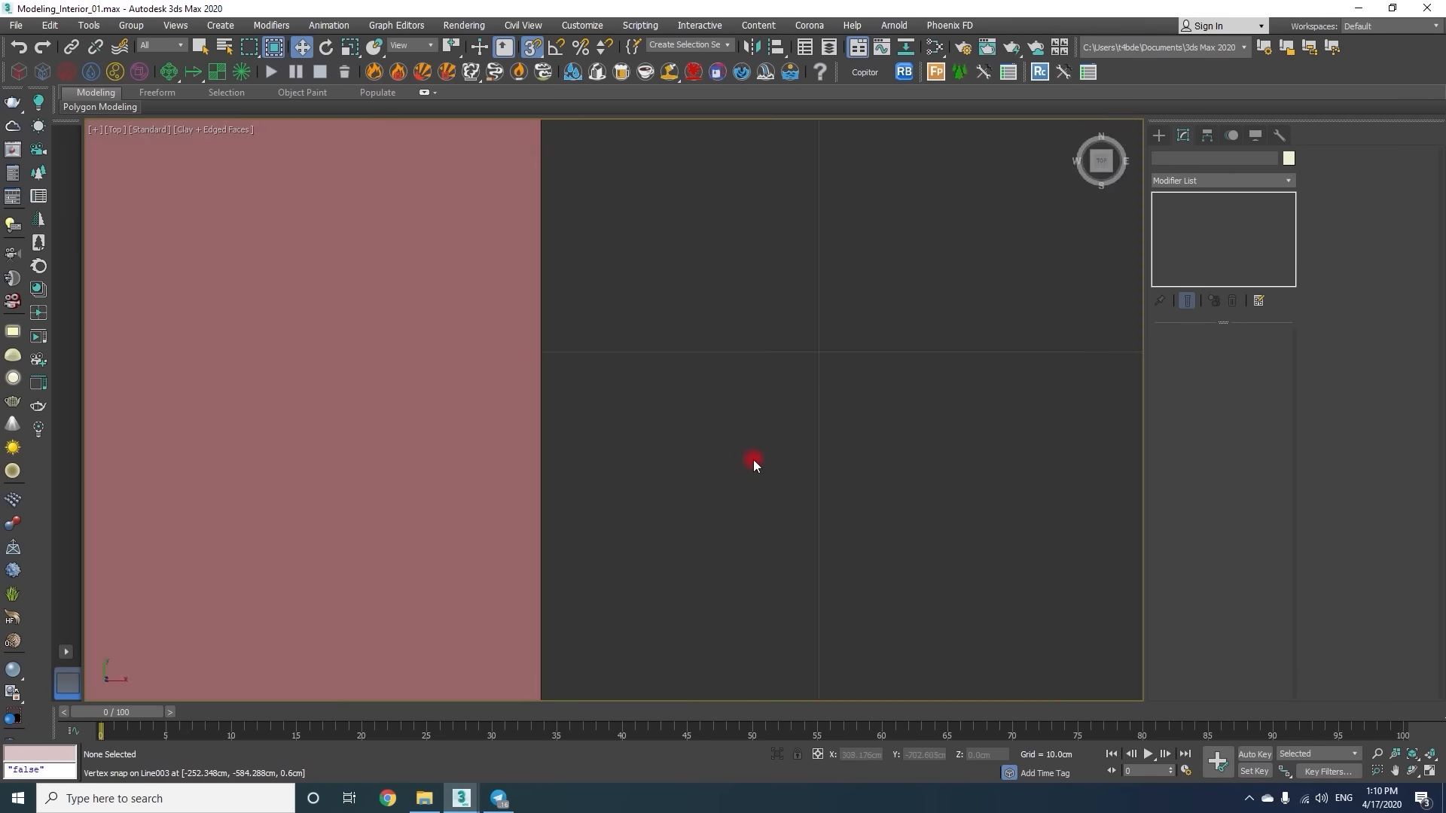
pyautogui.scroll(-8, 744, 457)
pyautogui.scroll(4, 675, 455)
pyautogui.scroll(6, 901, 549)
pyautogui.scroll(-3, 891, 478)
pyautogui.moveTo(963, 521); pyautogui.dragTo(623, 339, button='middle')
pyautogui.moveTo(914, 364); pyautogui.dragTo(462, 369, button='middle')
pyautogui.moveTo(855, 337); pyautogui.dragTo(565, 372, button='middle')
pyautogui.scroll(-3, 580, 370)
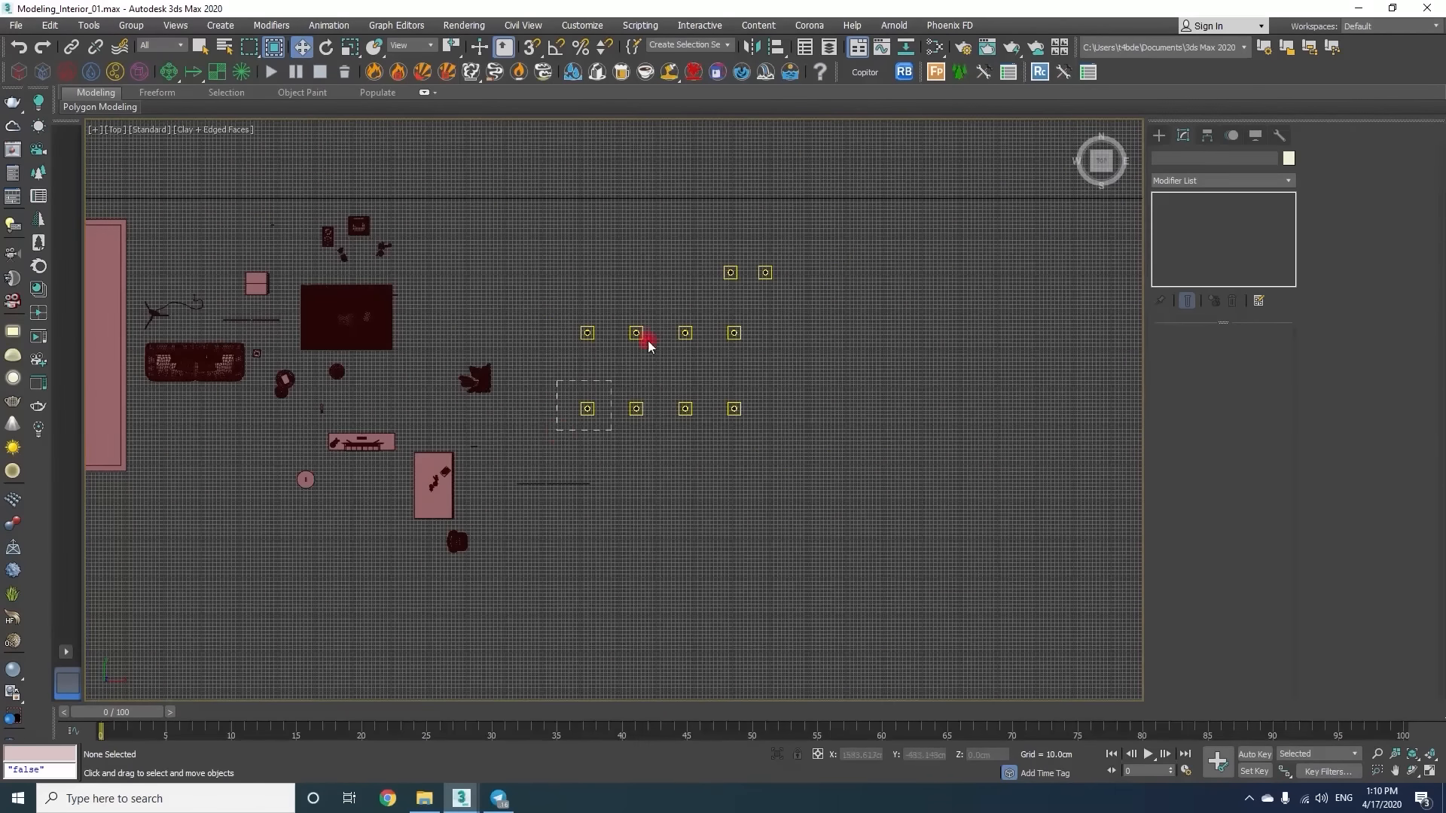
pyautogui.moveTo(829, 215); pyautogui.dragTo(830, 214)
pyautogui.press('F3')
pyautogui.moveTo(518, 309); pyautogui.dragTo(972, 314, button='middle')
pyautogui.moveTo(1103, 349); pyautogui.dragTo(1013, 359, button='middle')
pyautogui.moveTo(1080, 364); pyautogui.dragTo(445, 365)
pyautogui.scroll(3, 339, 372)
# Centre the Lights group in the room at about X 9.28 cm, Y -408.55 cm.
pyautogui.press('F3')
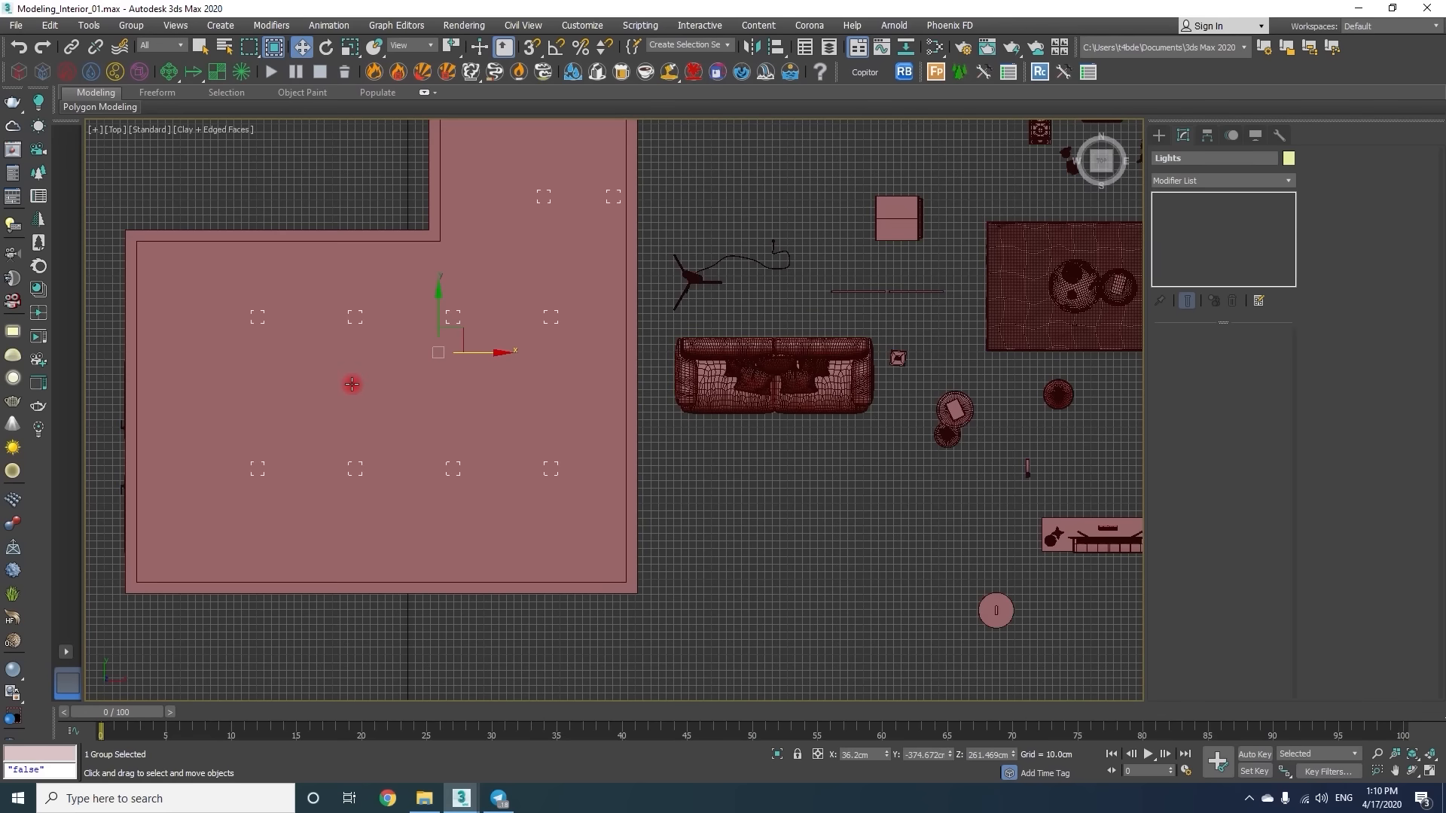
pyautogui.moveTo(352, 384); pyautogui.dragTo(634, 375, button='middle')
pyautogui.moveTo(744, 315); pyautogui.dragTo(709, 325)
pyautogui.press('F3')
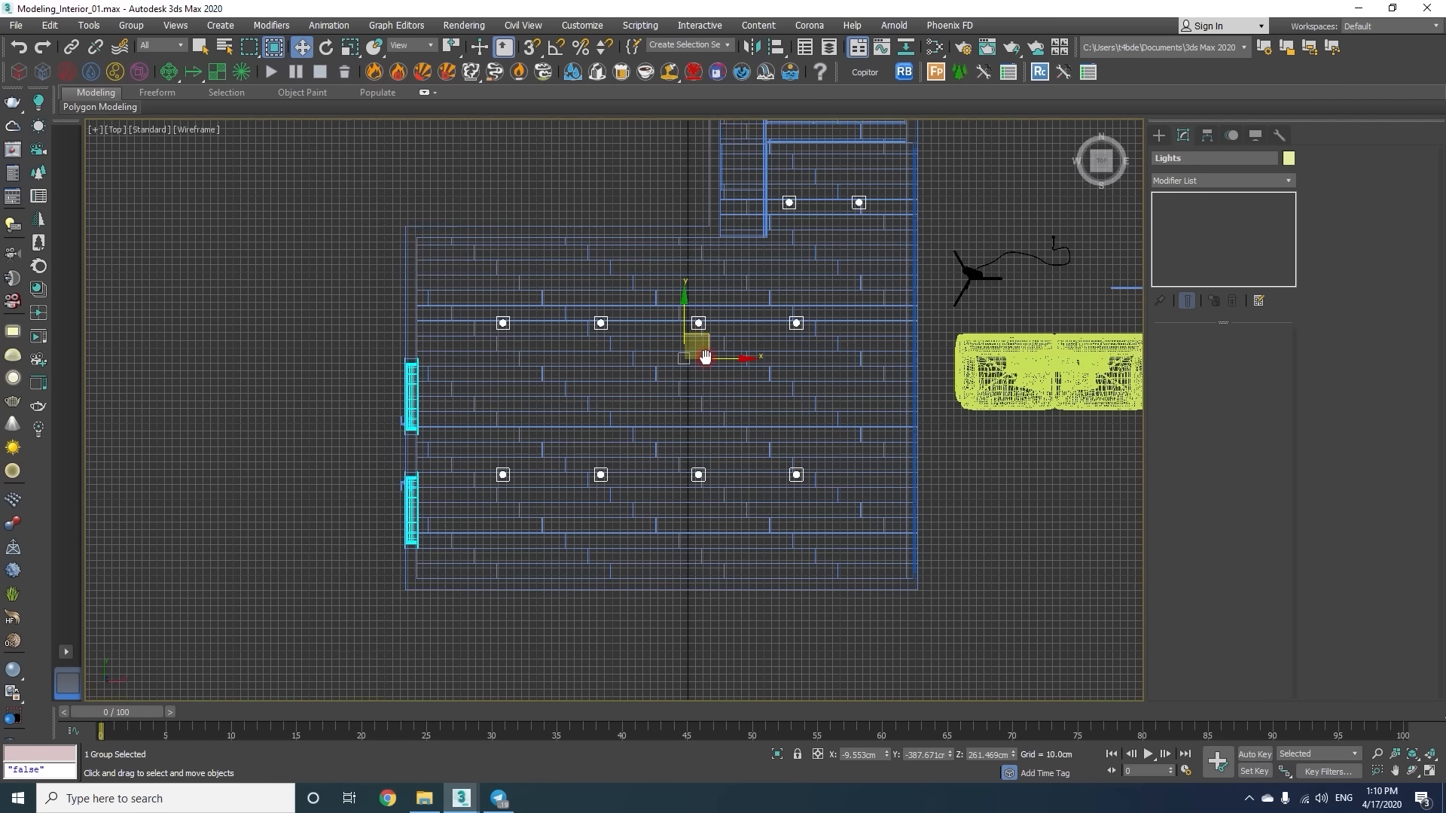
pyautogui.moveTo(730, 357); pyautogui.dragTo(715, 382, button='middle')
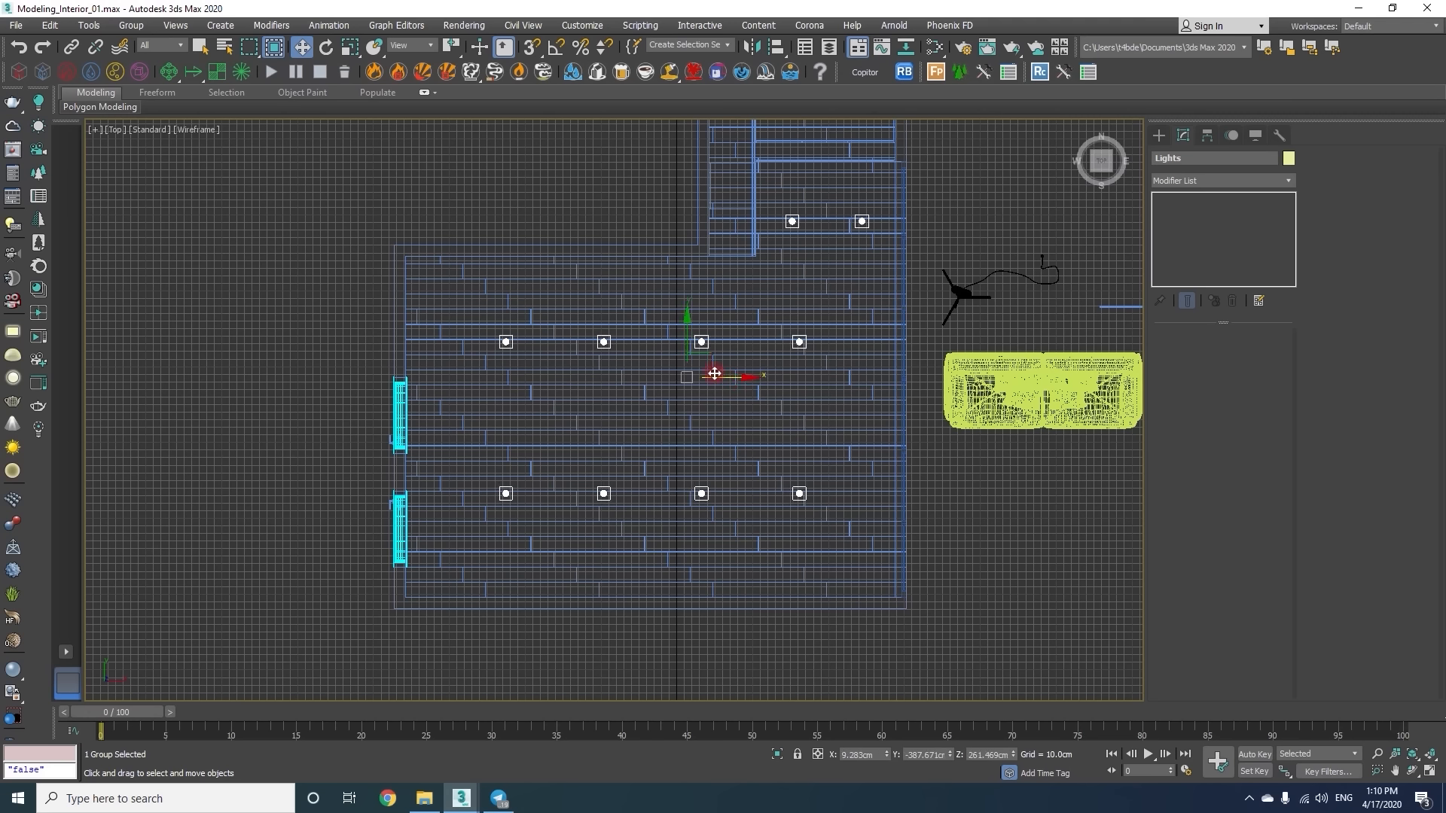
pyautogui.moveTo(686, 336); pyautogui.dragTo(688, 351)
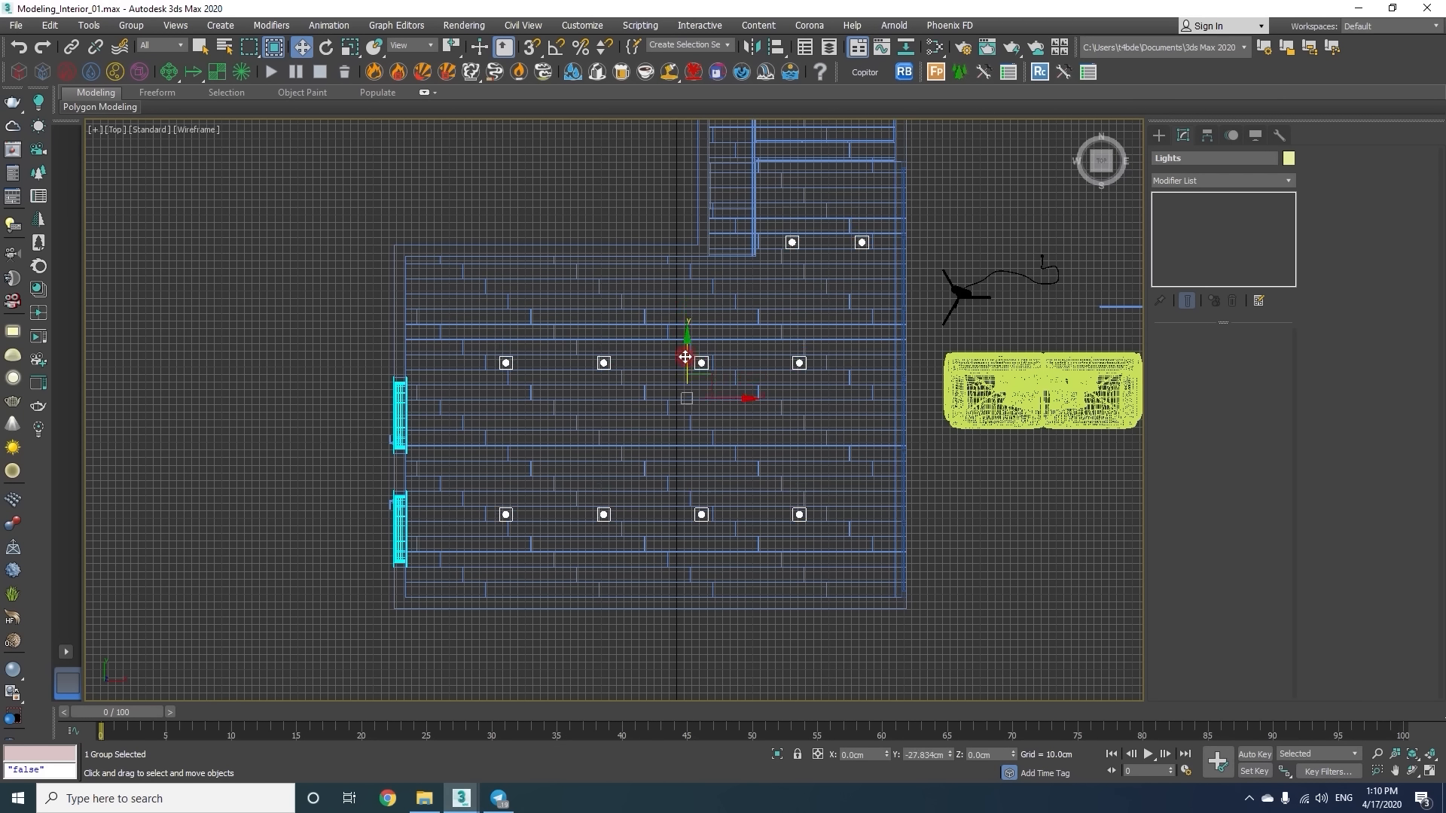
pyautogui.moveTo(746, 399); pyautogui.dragTo(763, 370, button='middle')
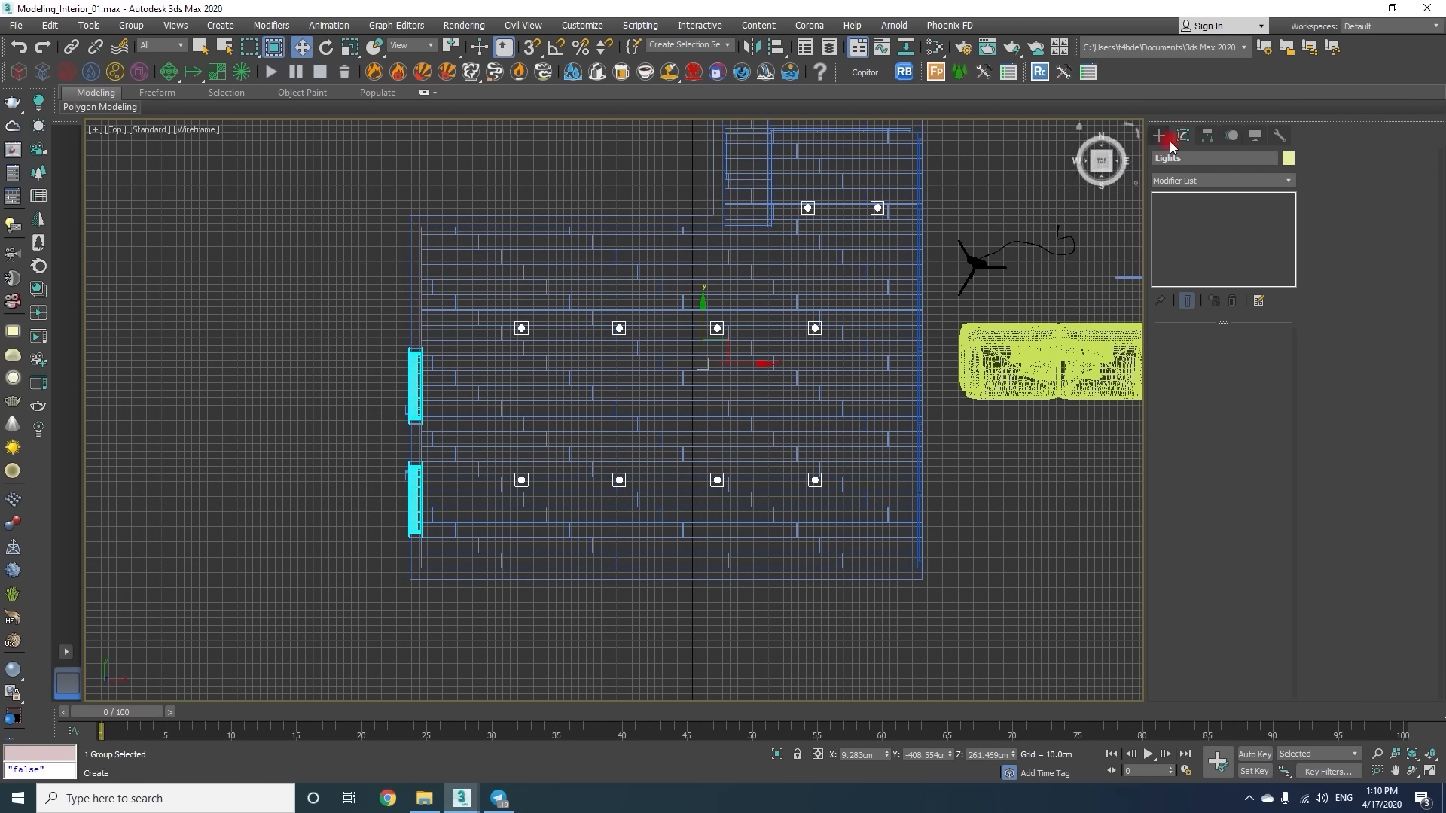
# Draw a guide plane snapped to the main room's inner corners and give it 3 length segments and 1 width segment.
pyautogui.click(1160, 137)
pyautogui.click(1159, 157)
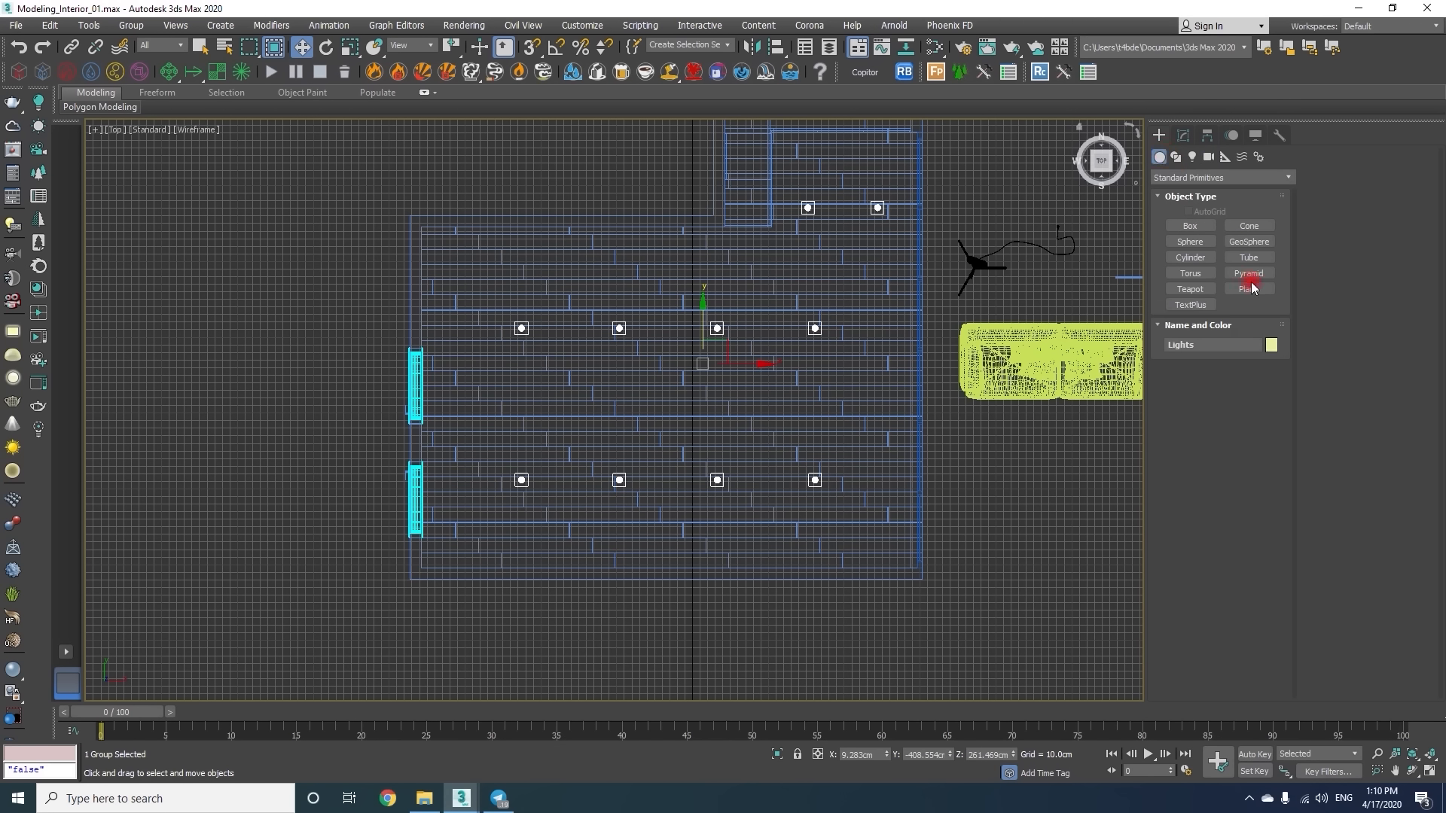
pyautogui.scroll(5, 434, 238)
pyautogui.press('s')
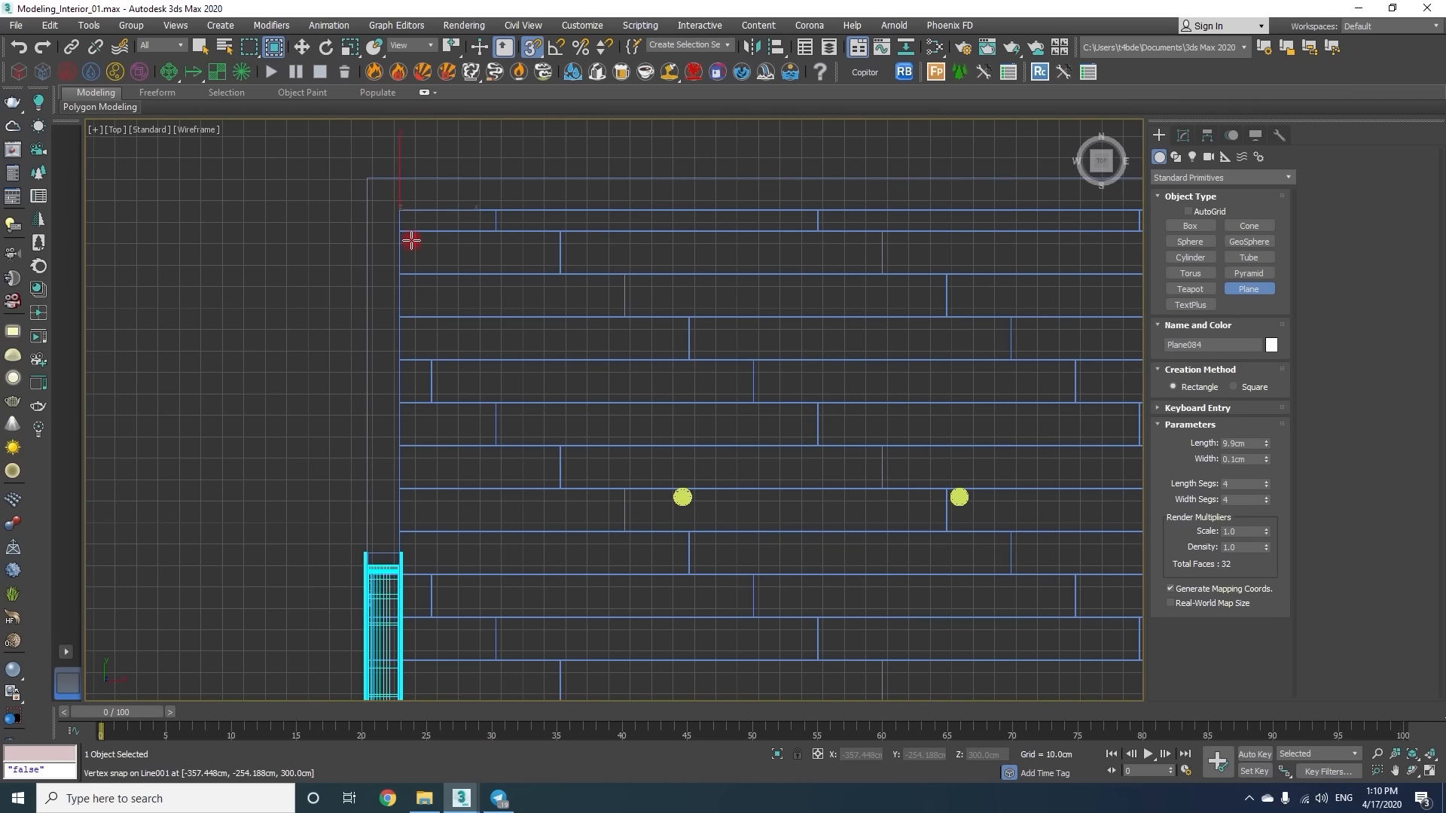
pyautogui.scroll(-5, 409, 231)
pyautogui.moveTo(404, 238); pyautogui.dragTo(827, 466)
pyautogui.scroll(6, 649, 472)
pyautogui.scroll(3, 822, 489)
pyautogui.scroll(3, 807, 478)
pyautogui.press('w')
pyautogui.scroll(-8, 697, 381)
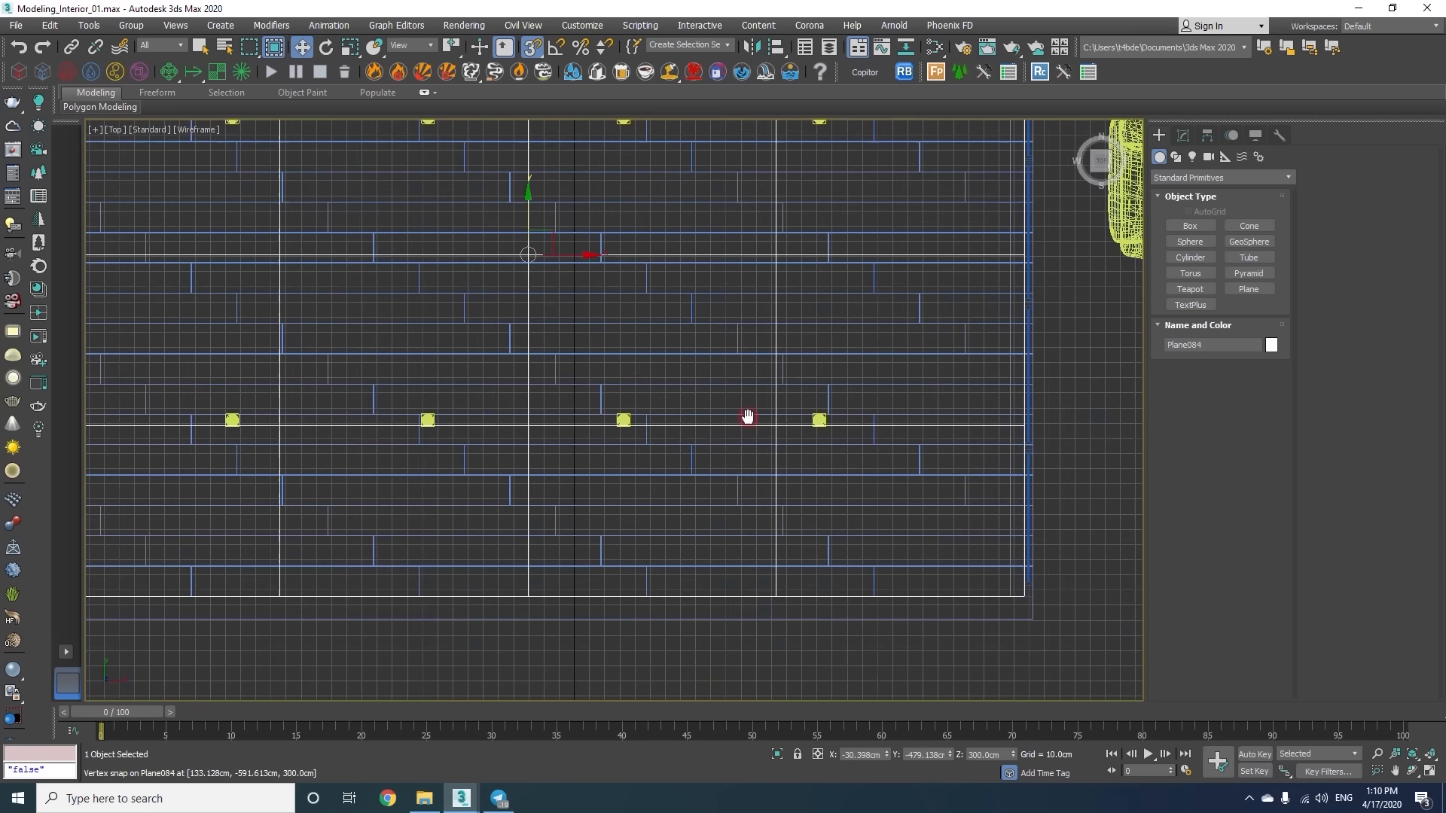
pyautogui.click(1189, 136)
pyautogui.click(1266, 391)
# Convert the guide plane to an editable poly and scale its two inner edges apart toward the light rows.
pyautogui.rightClick(920, 232)
pyautogui.click(1092, 397)
pyautogui.moveTo(250, 430); pyautogui.dragTo(249, 431)
pyautogui.press('r')
pyautogui.moveTo(635, 263); pyautogui.dragTo(649, 241)
pyautogui.press('1')
pyautogui.scroll(1, 510, 261)
# Hide the plank floor so only the guide plane, walls and lights remain in the room's plan.
pyautogui.click(478, 255)
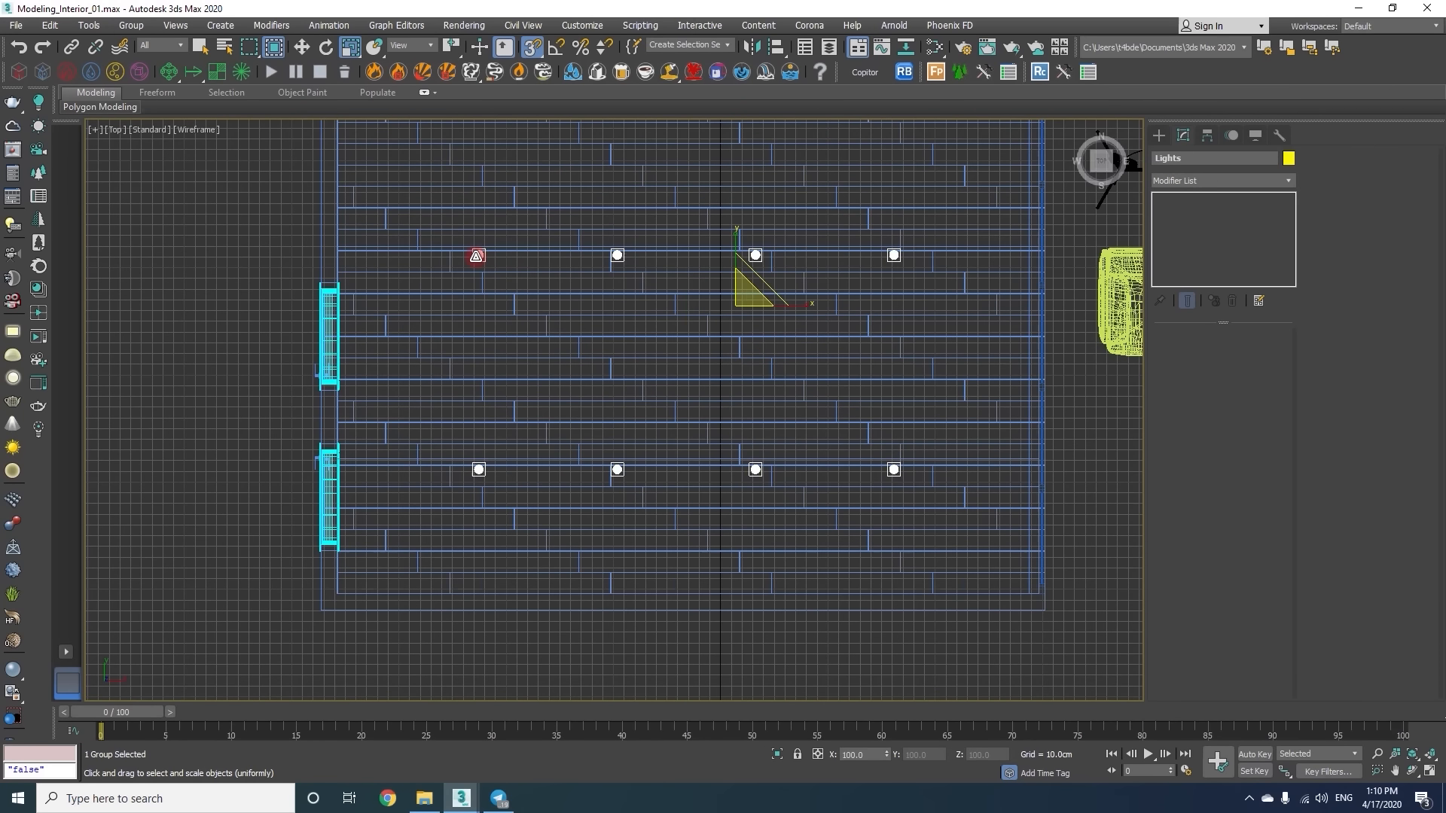
pyautogui.scroll(-1, 555, 344)
pyautogui.click(554, 338)
pyautogui.rightClick(557, 335)
pyautogui.click(597, 283)
pyautogui.moveTo(594, 284); pyautogui.dragTo(474, 260, button='middle')
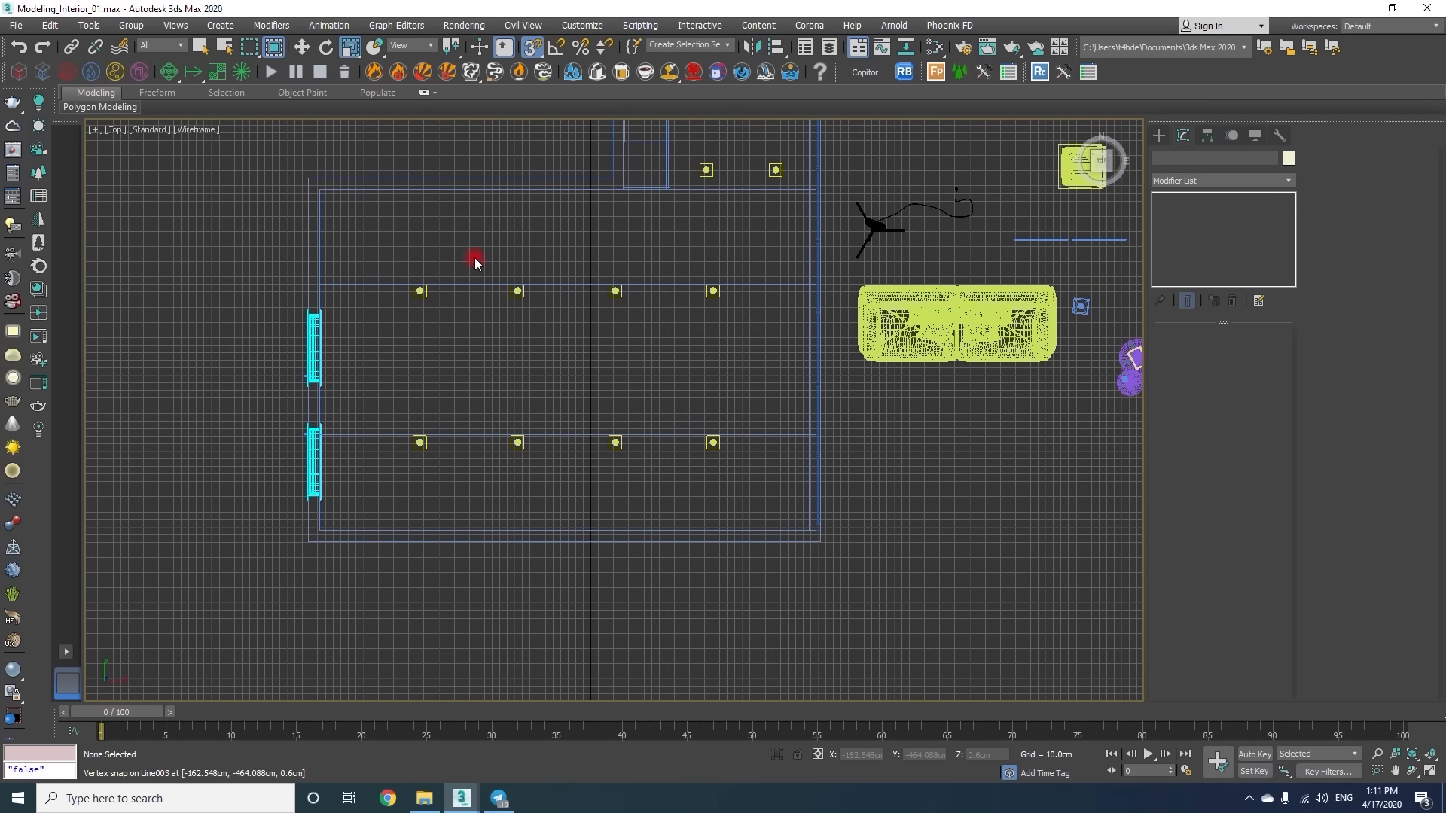
# Ungroup the Lights group and move the eight main room spotlights onto the guide plane's two inner edges.
pyautogui.moveTo(753, 497); pyautogui.dragTo(753, 497)
pyautogui.click(133, 26)
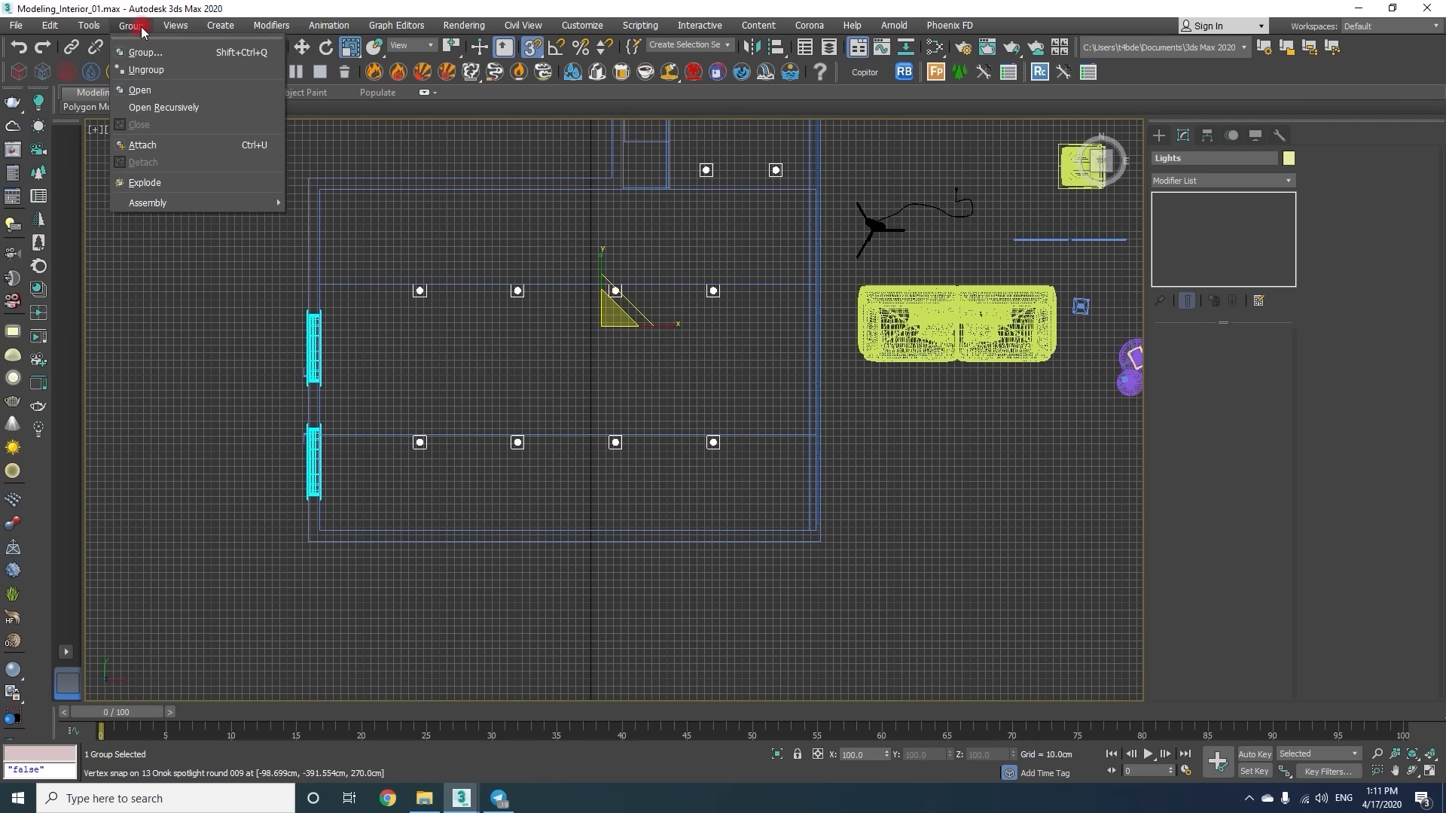
pyautogui.click(147, 70)
pyautogui.press('s')
pyautogui.scroll(2, 579, 335)
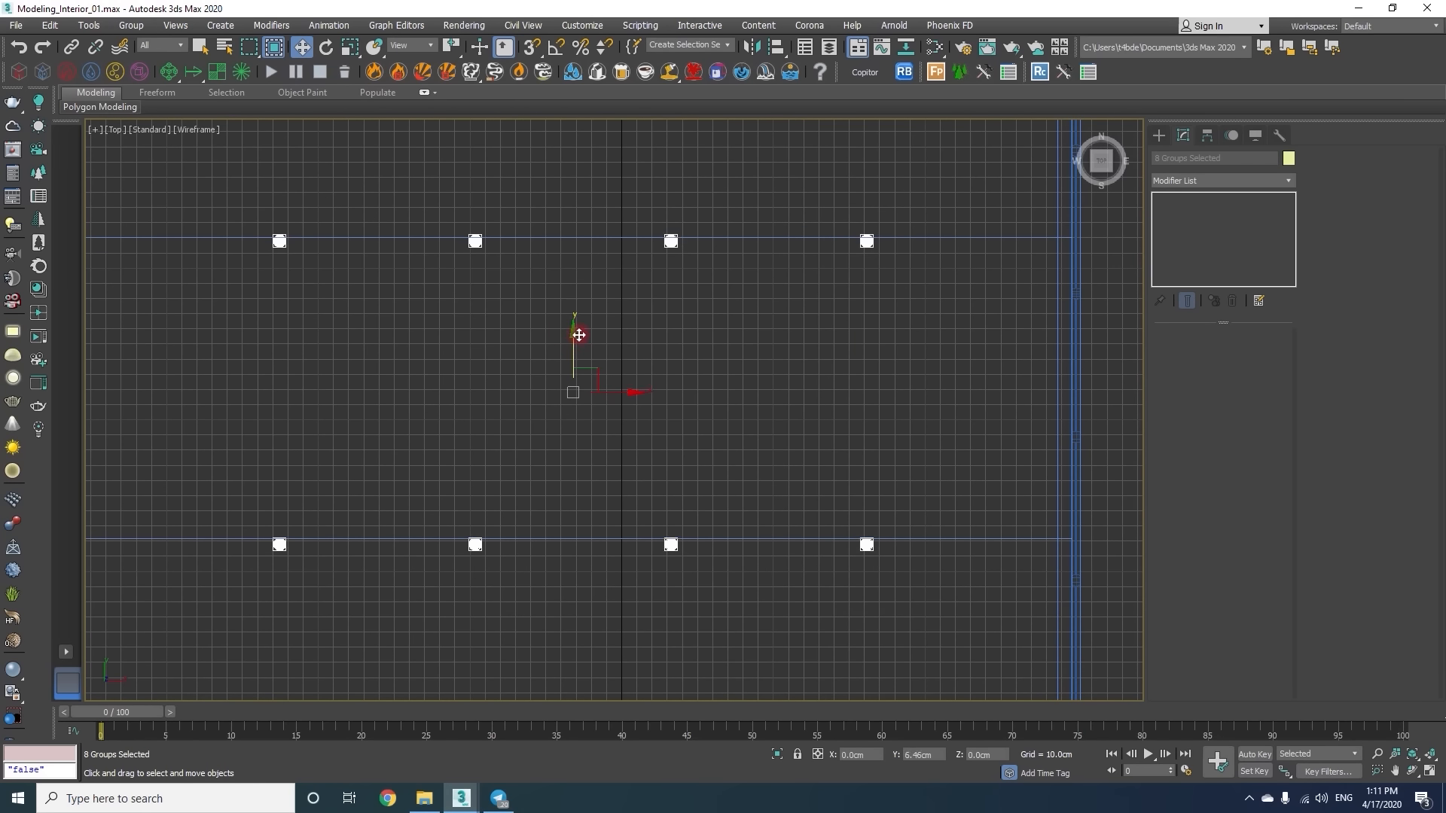
pyautogui.scroll(-2, 620, 376)
pyautogui.moveTo(634, 382)
pyautogui.mouseDown()
pyautogui.moveTo(602, 383)
pyautogui.moveTo(614, 386)
pyautogui.mouseUp()
# Draw a second guide plane snapped to the corners of the small alcove and set it to 2 length segments.
pyautogui.moveTo(729, 215); pyautogui.dragTo(597, 423, button='middle')
pyautogui.moveTo(591, 382); pyautogui.dragTo(670, 409)
pyautogui.scroll(3, 646, 403)
pyautogui.moveTo(629, 267); pyautogui.dragTo(612, 361, button='middle')
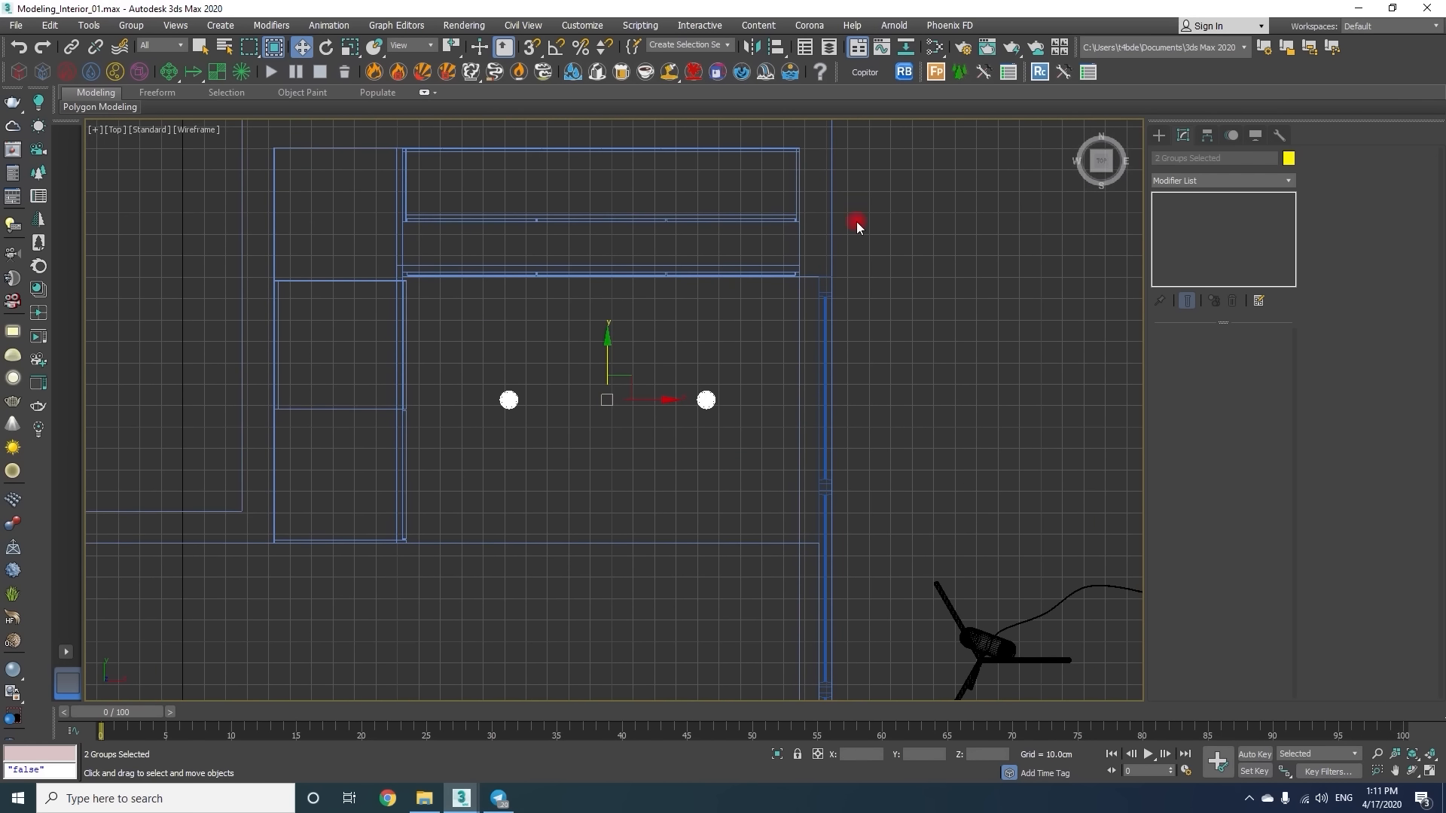
pyautogui.click(1159, 135)
pyautogui.click(1250, 289)
pyautogui.scroll(2, 801, 550)
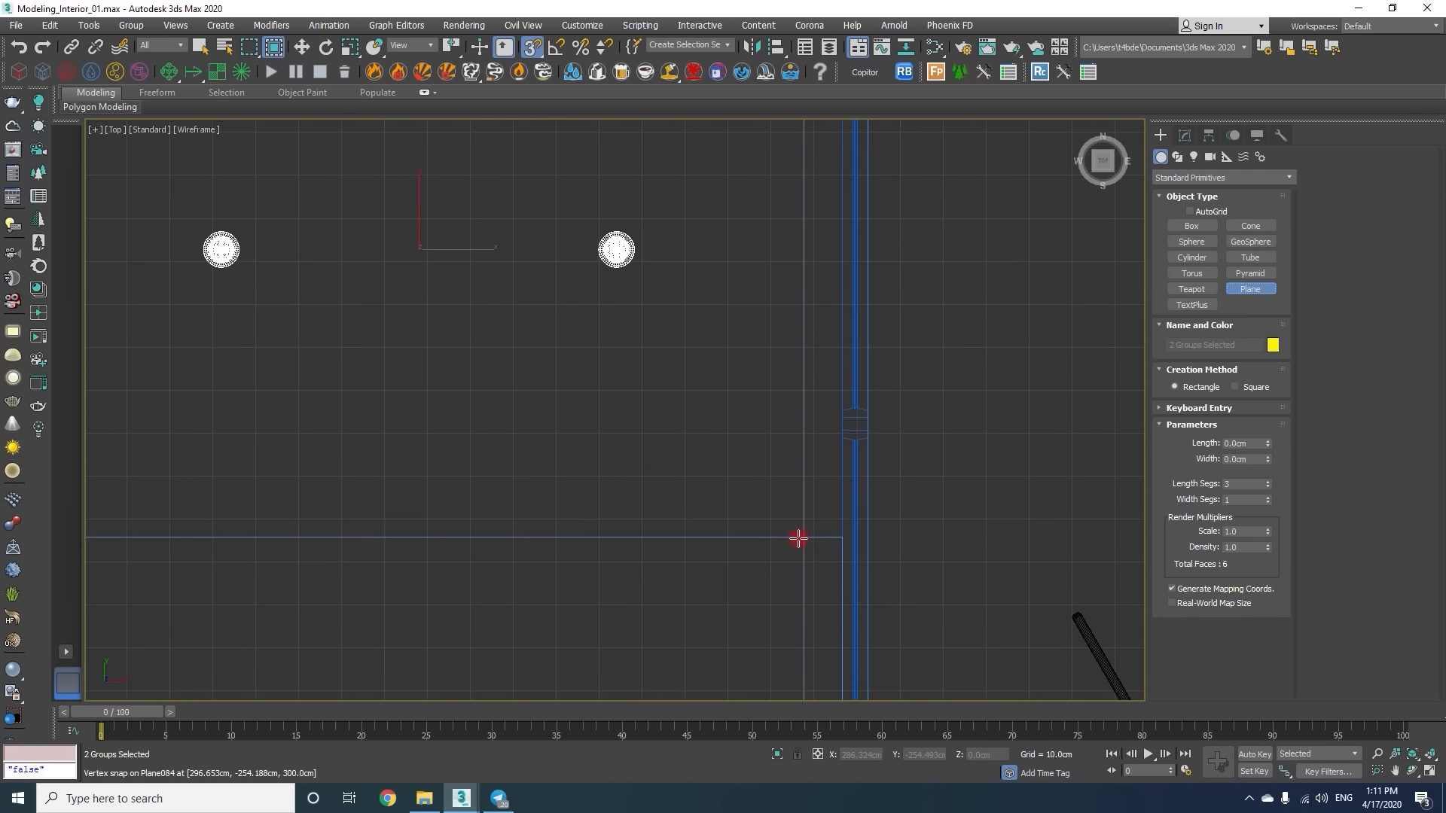
pyautogui.scroll(-2, 787, 527)
pyautogui.scroll(1, 813, 501)
pyautogui.moveTo(787, 513); pyautogui.dragTo(762, 580, button='middle')
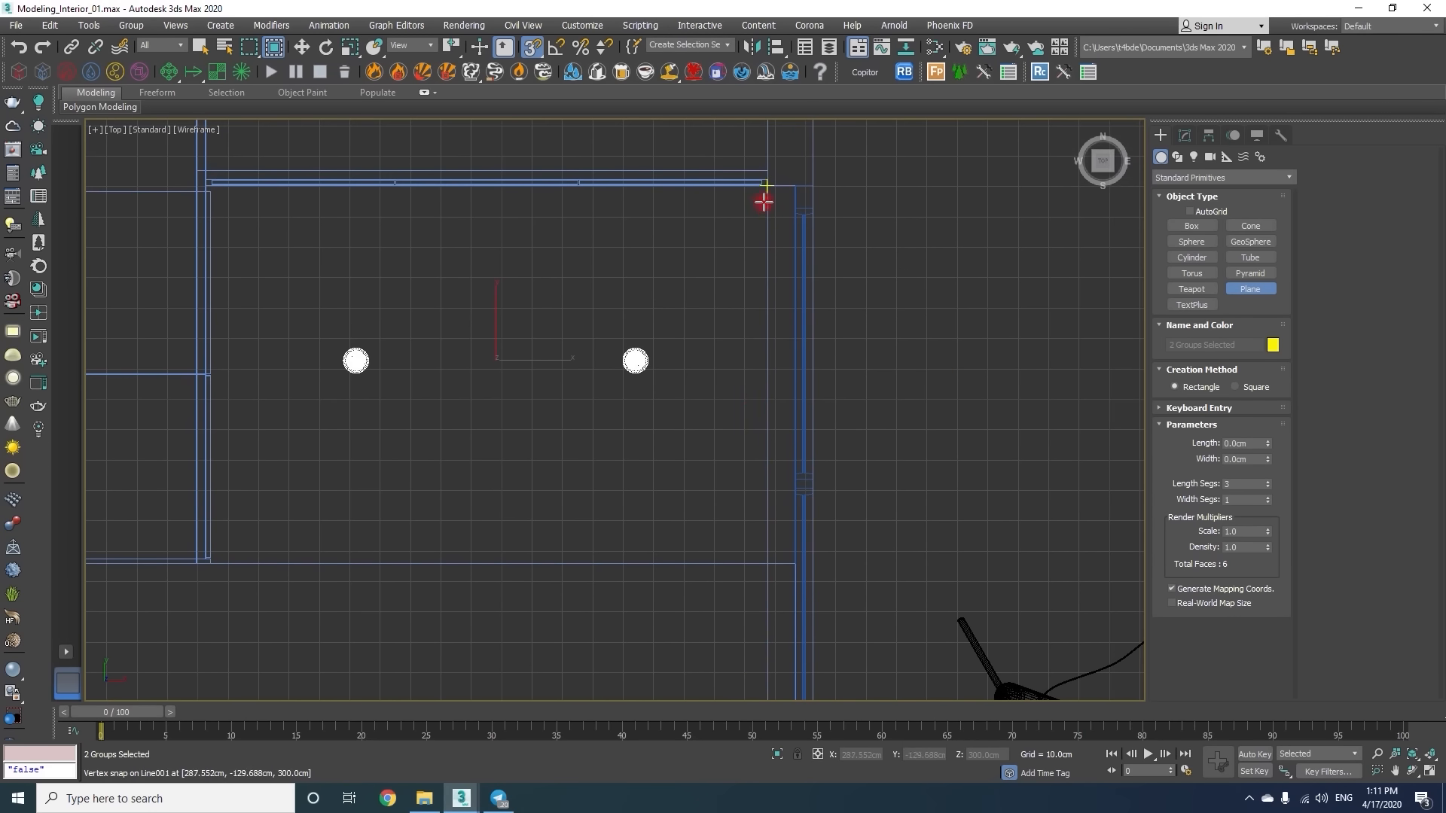
pyautogui.moveTo(764, 201); pyautogui.dragTo(215, 569)
pyautogui.press('w')
pyautogui.click(1185, 136)
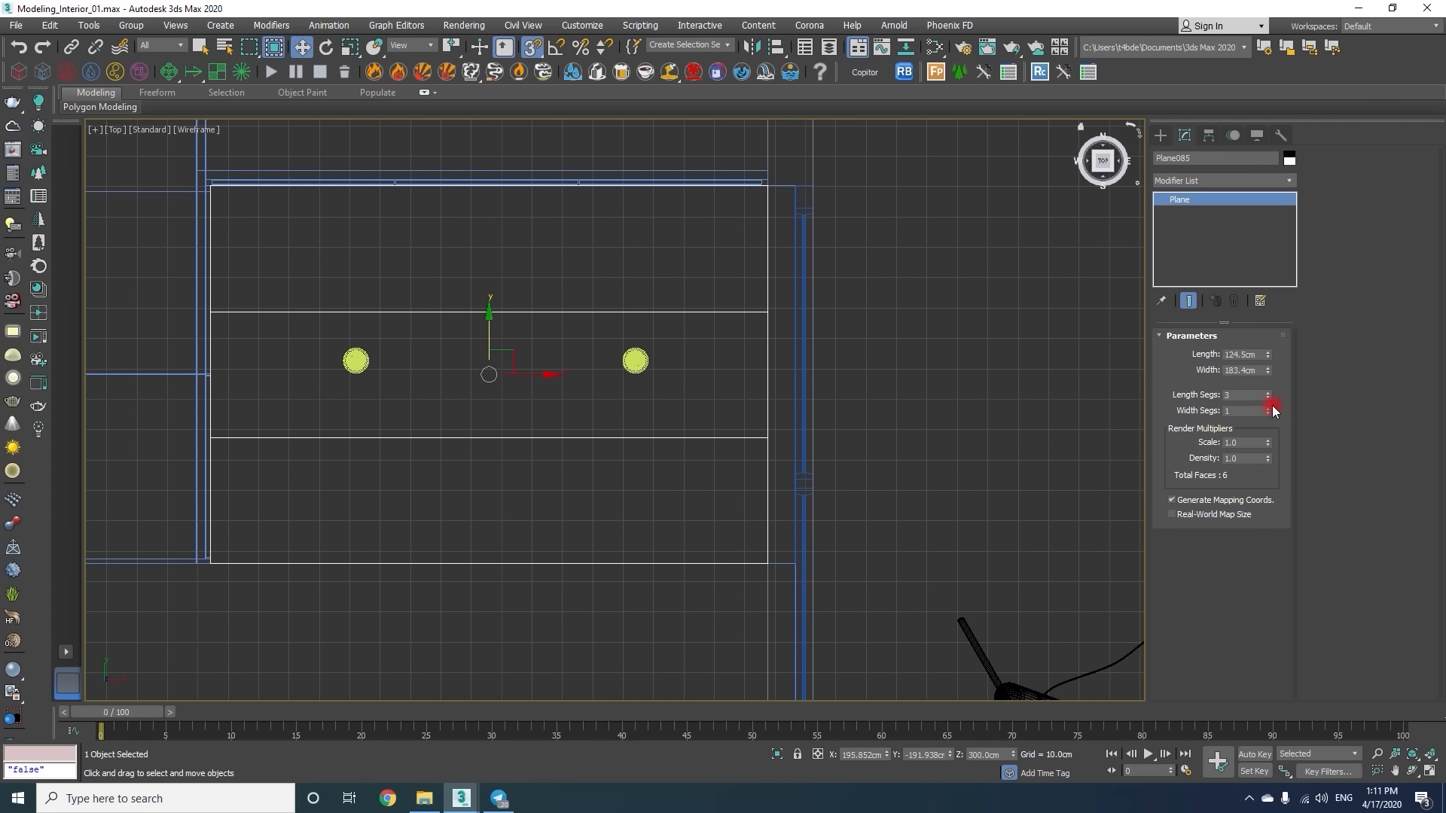
pyautogui.hotkey('ctrl', 'z')
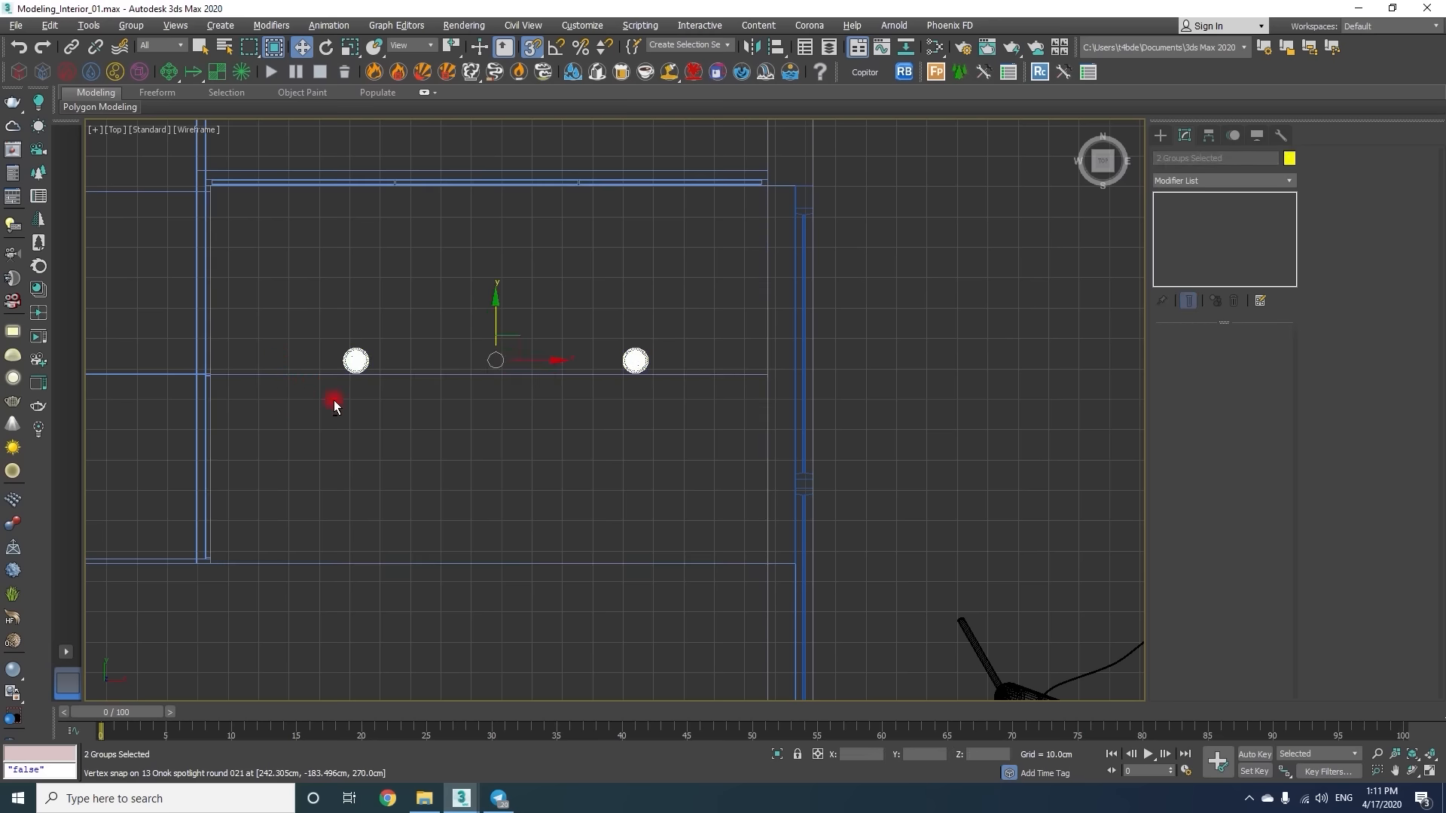
# Move the two alcove spotlights onto the second guide plane's midline and adjust their spacing from the side walls.
pyautogui.moveTo(497, 311); pyautogui.dragTo(752, 375)
pyautogui.click(675, 374)
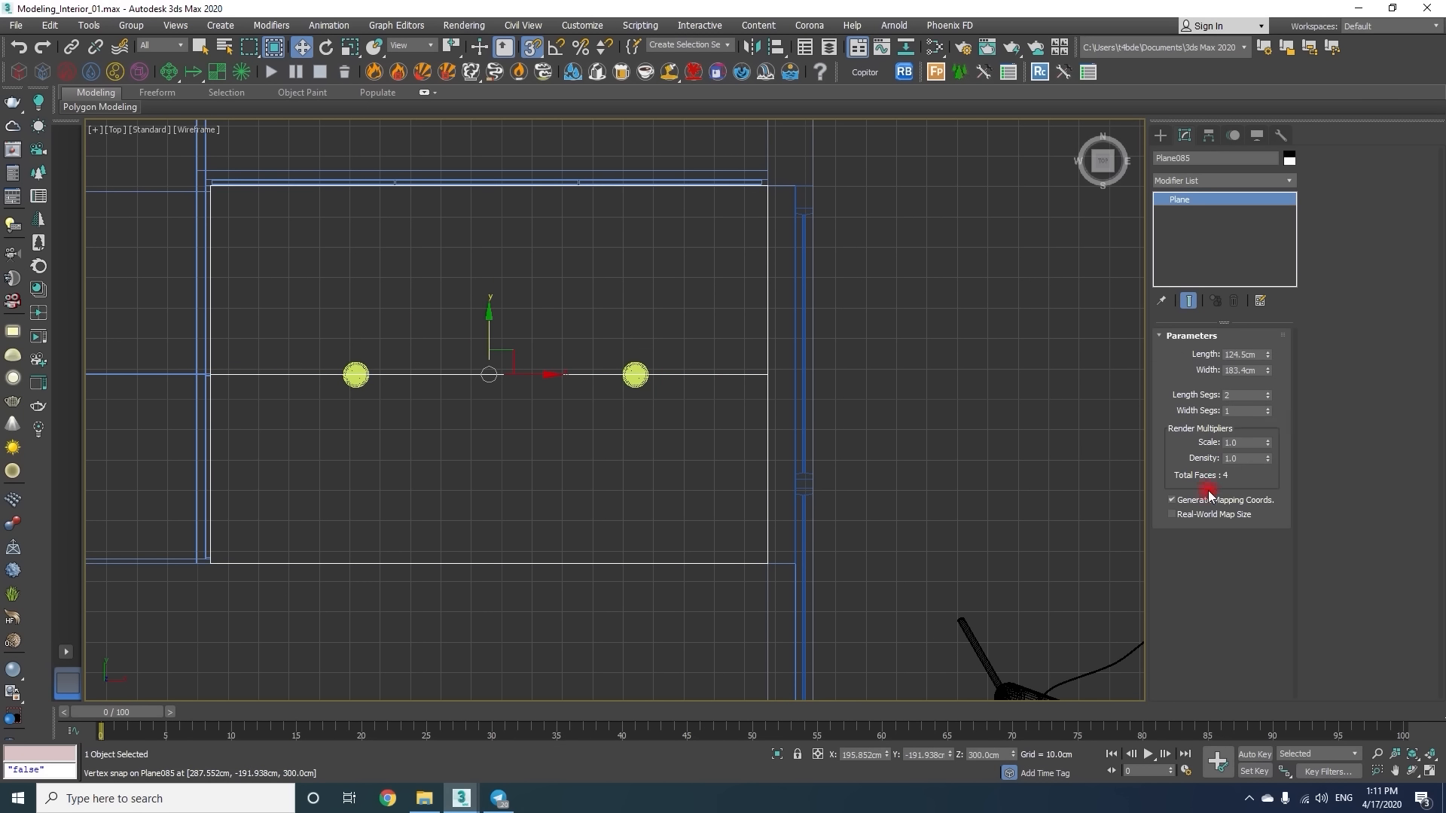
pyautogui.hotkey('ctrl', 'z')
pyautogui.moveTo(526, 376); pyautogui.dragTo(484, 554)
pyautogui.click(630, 375)
pyautogui.keyDown('ctrl'); pyautogui.click(355, 380); pyautogui.keyUp('ctrl')
# Delete the guide planes in the alcove and the main room.
pyautogui.click(487, 404)
pyautogui.press('Delete')
pyautogui.scroll(-5, 546, 439)
pyautogui.moveTo(547, 440); pyautogui.dragTo(705, 289, button='middle')
pyautogui.click(697, 369)
pyautogui.press('Delete')
# Examine a ceiling spotlight up close in shaded perspective with edged faces.
pyautogui.moveTo(736, 388); pyautogui.dragTo(545, 432, button='middle')
pyautogui.press('p')
pyautogui.keyDown('alt'); pyautogui.moveTo(627, 483); pyautogui.dragTo(562, 418, button='middle'); pyautogui.keyUp('alt')
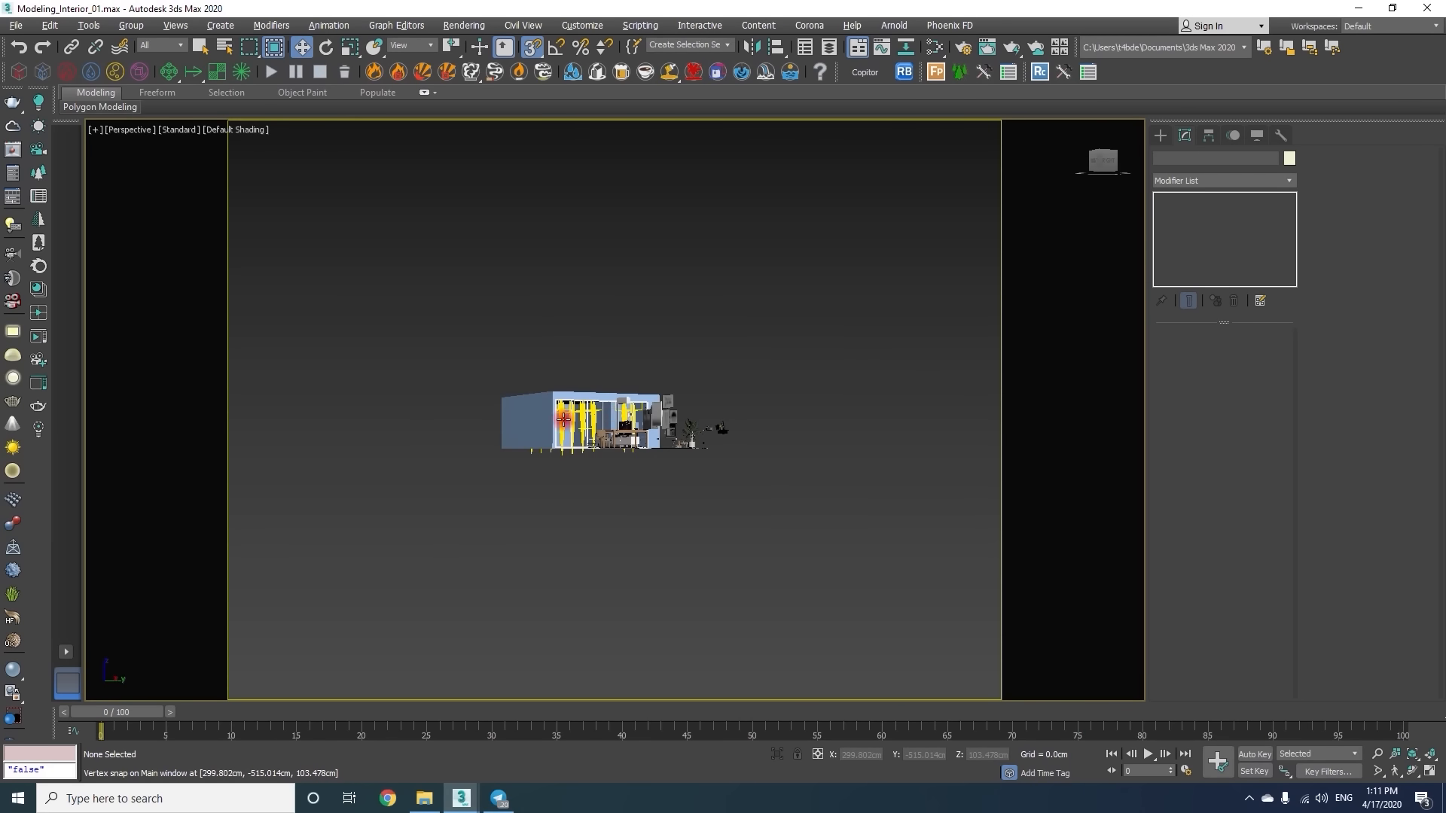
pyautogui.scroll(5, 599, 335)
pyautogui.press('s')
pyautogui.scroll(5, 600, 537)
pyautogui.keyDown('alt'); pyautogui.moveTo(595, 539); pyautogui.dragTo(480, 568, button='middle'); pyautogui.keyUp('alt')
pyautogui.scroll(4, 479, 569)
pyautogui.moveTo(494, 451); pyautogui.dragTo(662, 406, button='middle')
pyautogui.scroll(2, 662, 406)
pyautogui.press('F4')
pyautogui.scroll(5, 666, 403)
pyautogui.click(690, 367)
pyautogui.click(704, 301)
pyautogui.click(690, 373)
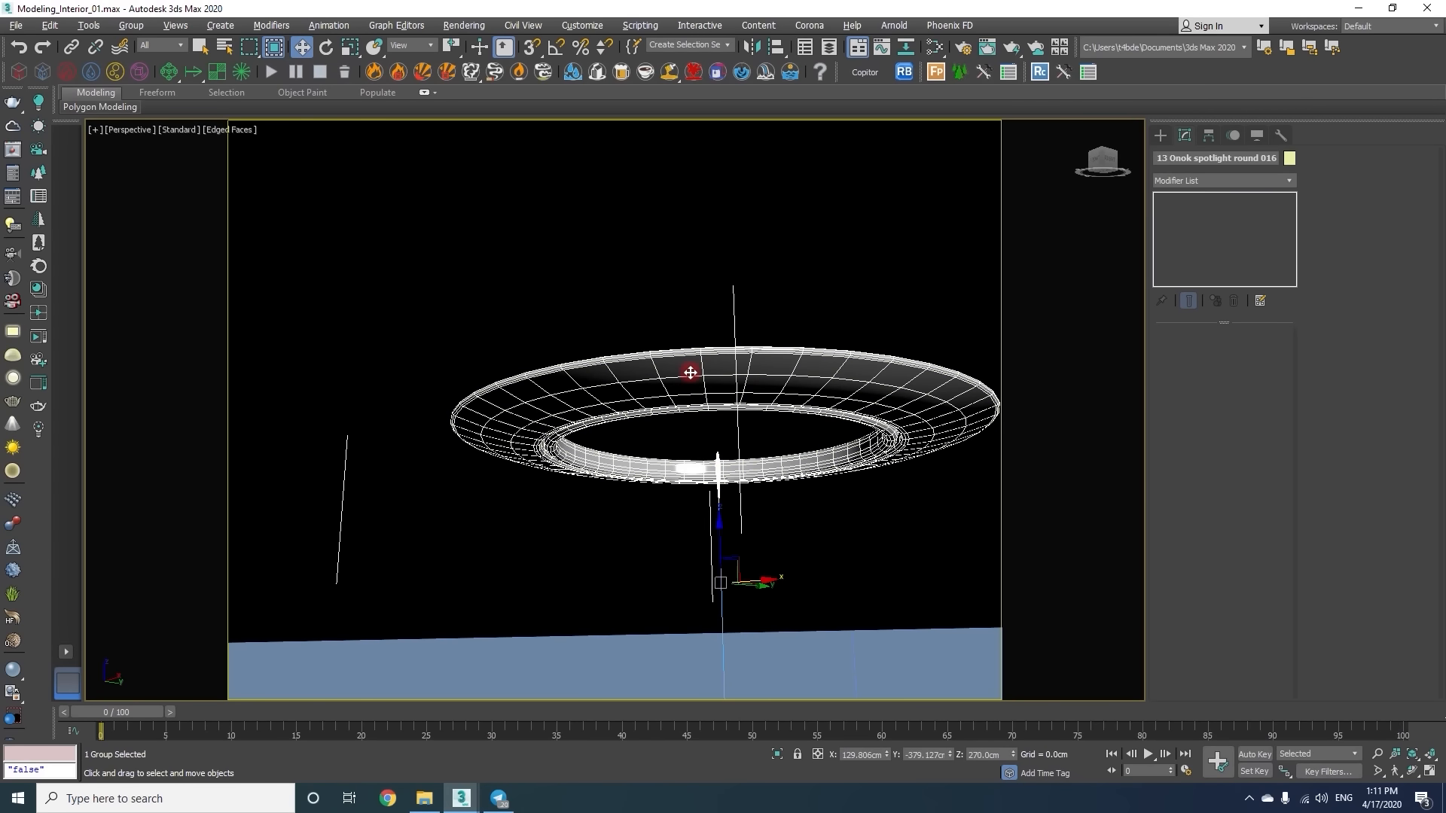
pyautogui.press('t')
pyautogui.scroll(-5, 725, 354)
pyautogui.scroll(-2, 725, 353)
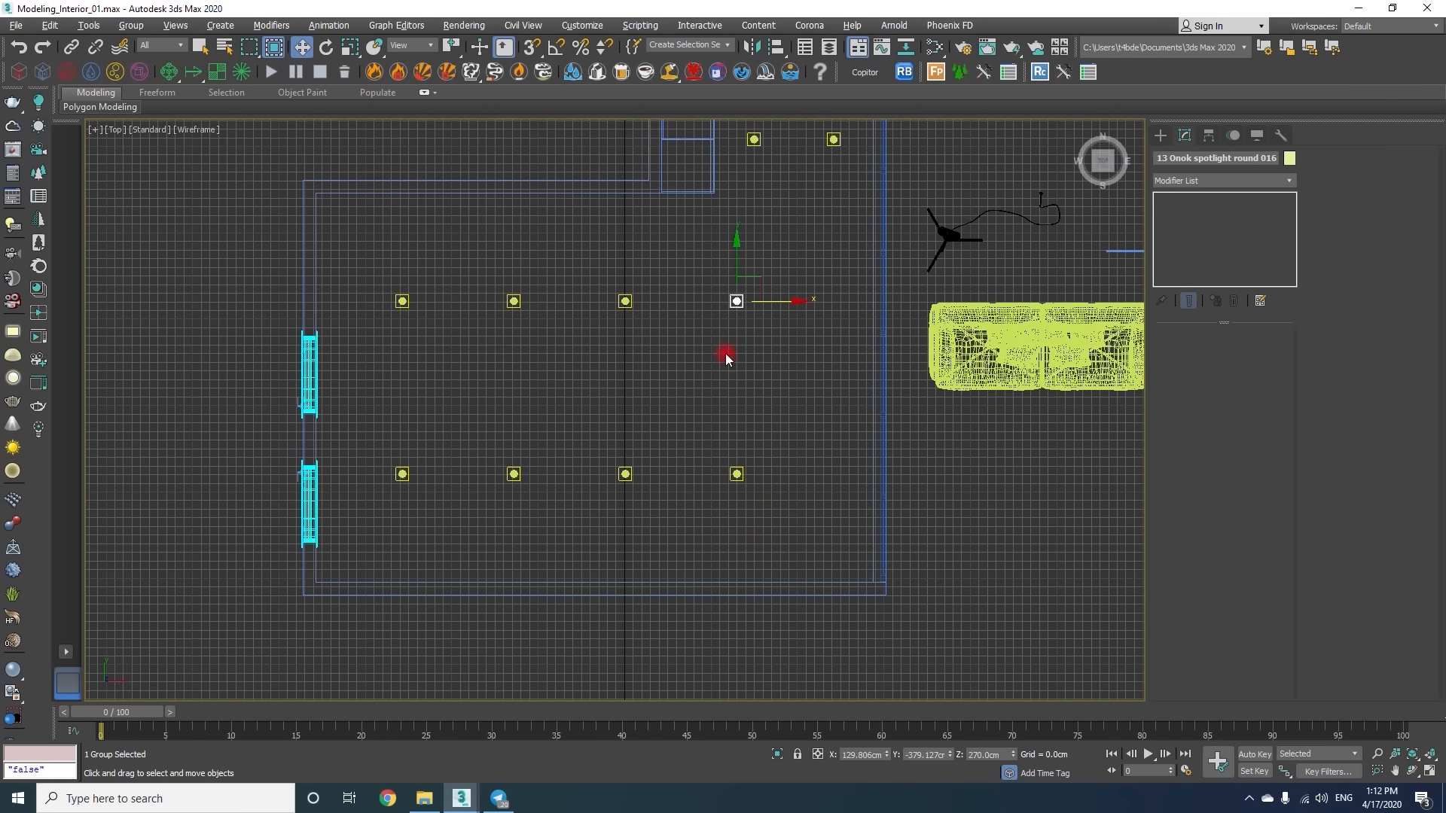
# Select all the spotlights together with the ceiling slab and isolate them in the plan view.
pyautogui.moveTo(381, 276); pyautogui.dragTo(382, 275)
pyautogui.moveTo(736, 276); pyautogui.dragTo(605, 509, button='middle')
pyautogui.keyDown('ctrl'); pyautogui.moveTo(715, 347); pyautogui.dragTo(613, 436); pyautogui.keyUp('ctrl')
pyautogui.press('F3')
pyautogui.keyDown('ctrl'); pyautogui.click(651, 478); pyautogui.keyUp('ctrl')
pyautogui.hotkey('alt', 'q')
pyautogui.moveTo(721, 529); pyautogui.dragTo(682, 539, button='middle')
pyautogui.click(896, 362)
# Draw a circle spline of about 3.6 cm radius centred on one spotlight in the main room.
pyautogui.click(1160, 136)
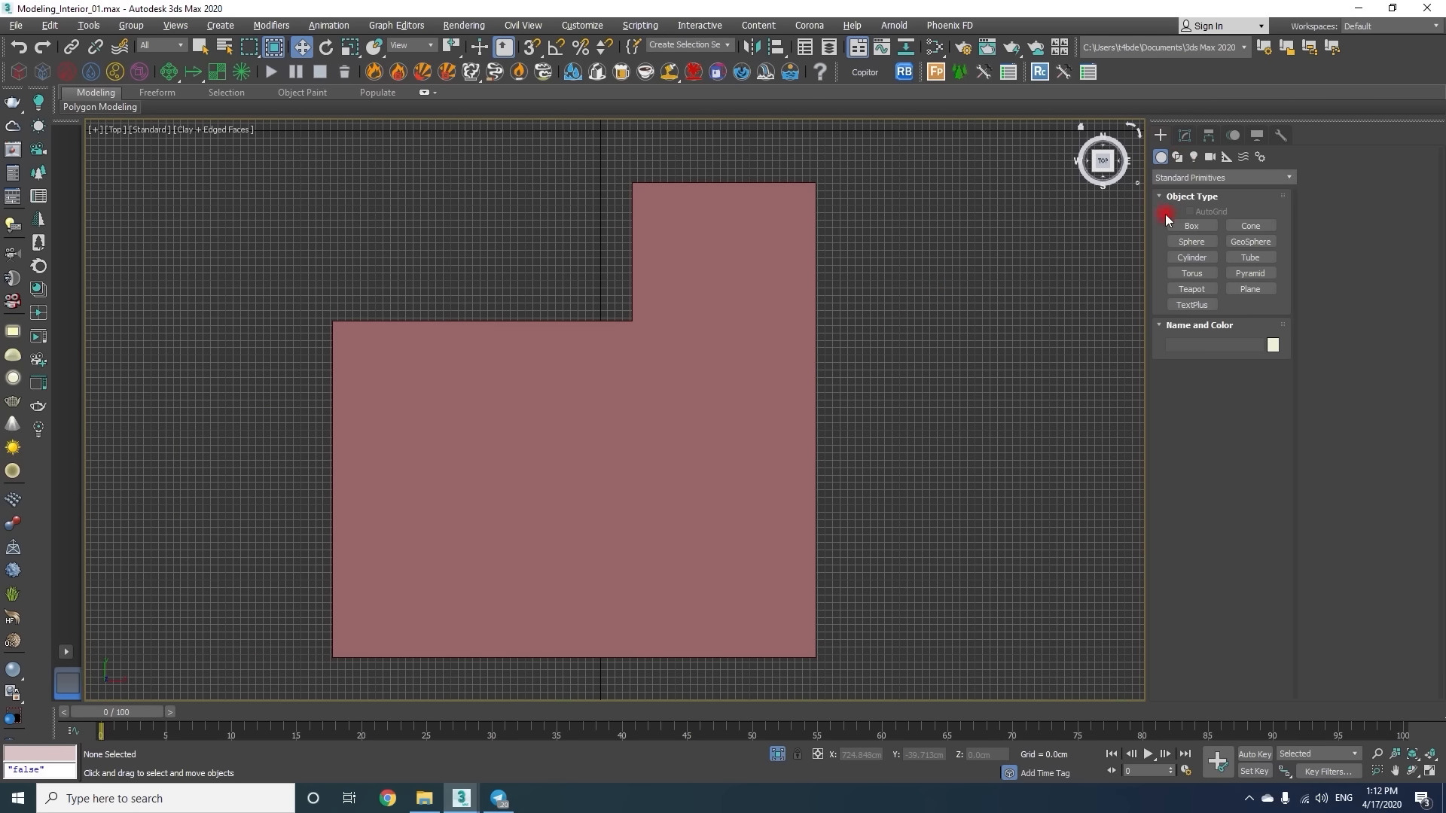
pyautogui.click(1181, 159)
pyautogui.click(1191, 254)
pyautogui.press('F3')
pyautogui.scroll(8, 604, 387)
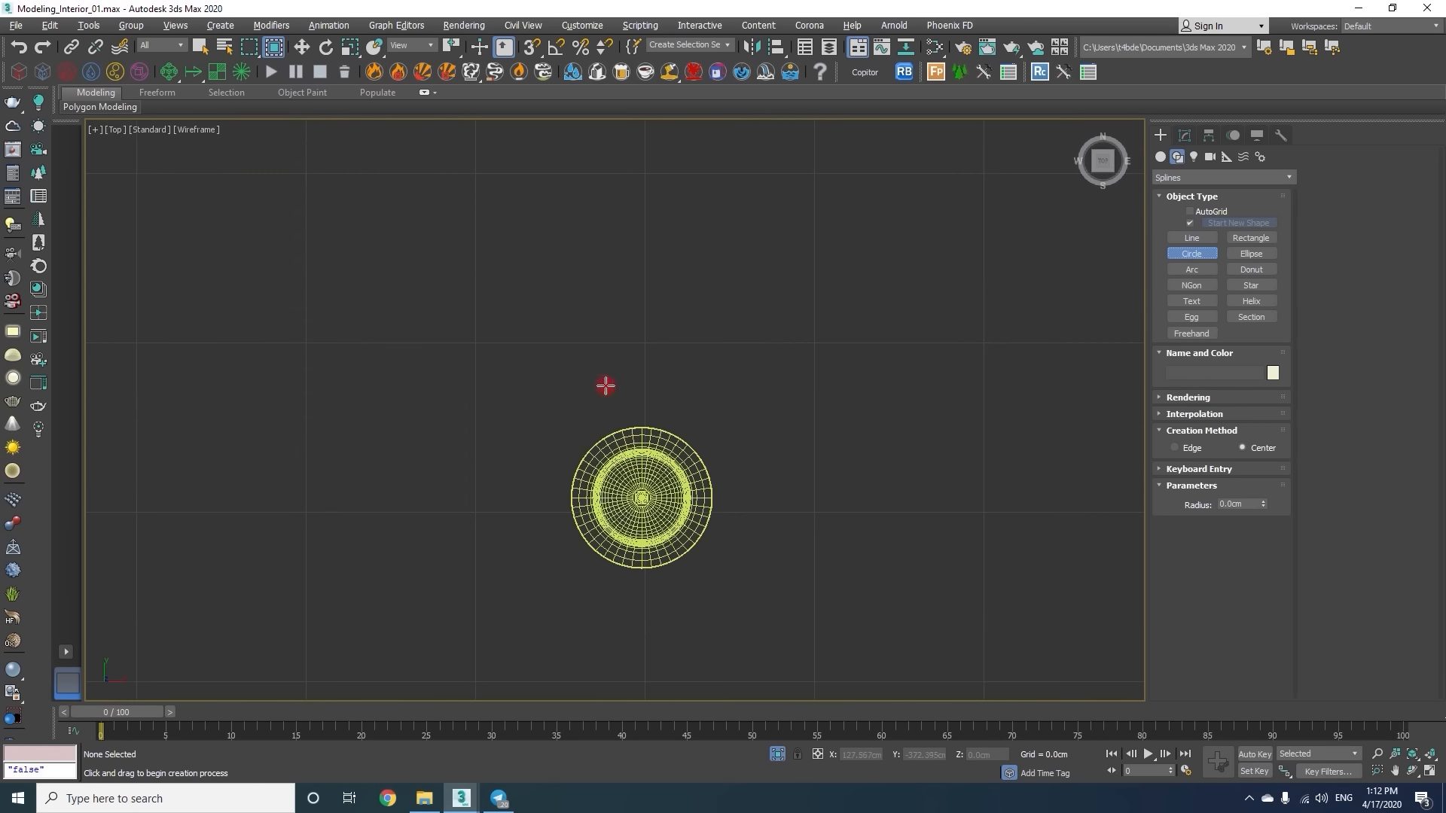
pyautogui.moveTo(624, 434); pyautogui.dragTo(865, 475)
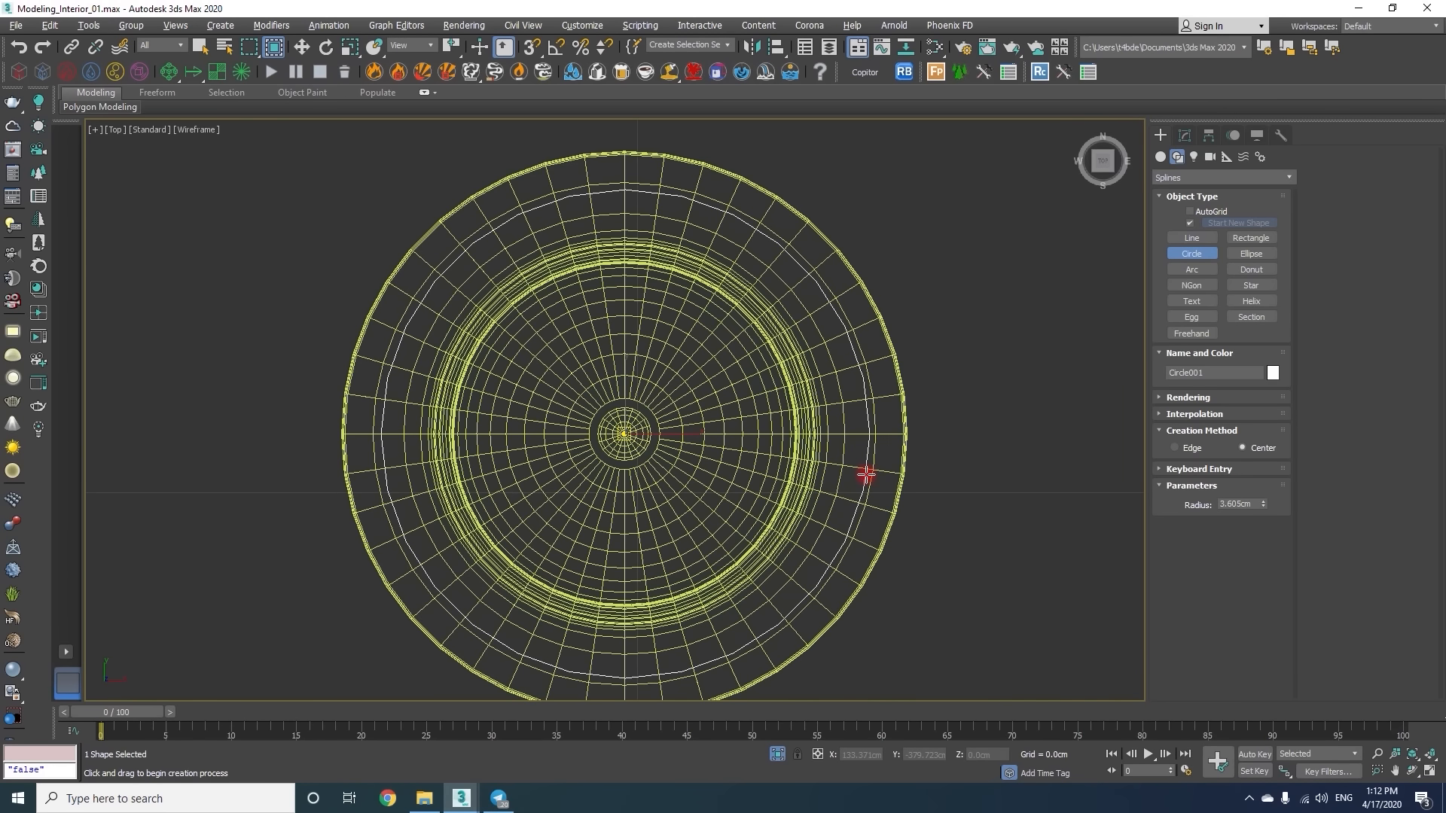
pyautogui.press('w')
# Clone the circle three times as copies onto the other spotlights in the same row, using vertex snap.
pyautogui.scroll(-10, 745, 345)
pyautogui.moveTo(747, 345); pyautogui.dragTo(982, 323, button='middle')
pyautogui.scroll(-4, 744, 164)
pyautogui.scroll(6, 982, 323)
pyautogui.press('s')
pyautogui.keyDown('shift'); pyautogui.moveTo(999, 326); pyautogui.dragTo(192, 292); pyautogui.keyUp('shift')
pyautogui.click(761, 407)
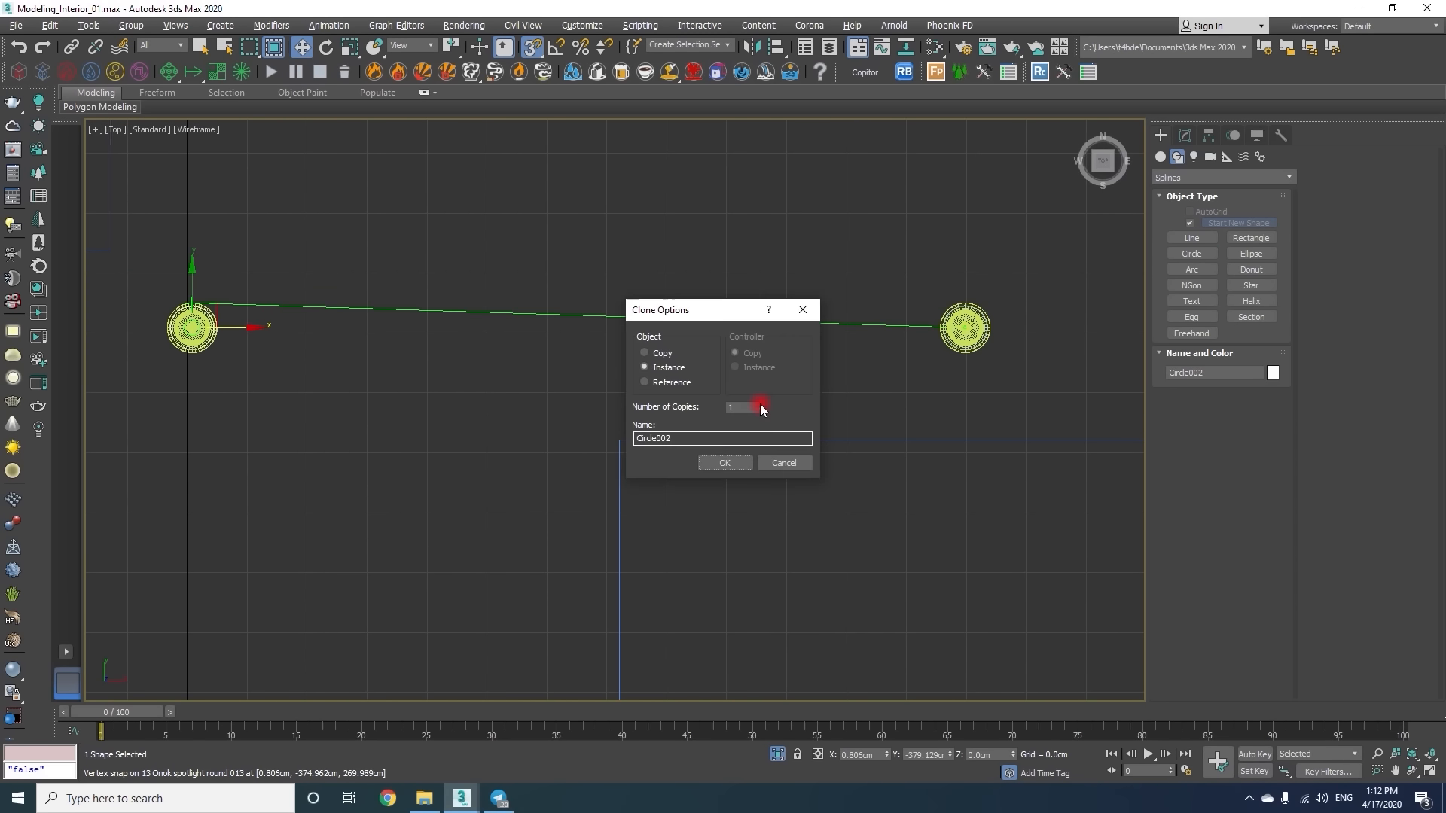
pyautogui.click(652, 353)
pyautogui.click(721, 461)
pyautogui.scroll(-9, 647, 441)
pyautogui.moveTo(466, 440)
pyautogui.mouseDown(button='middle')
pyautogui.moveTo(645, 293)
pyautogui.moveTo(630, 295)
pyautogui.mouseUp(button='middle')
pyautogui.scroll(6, 476, 289)
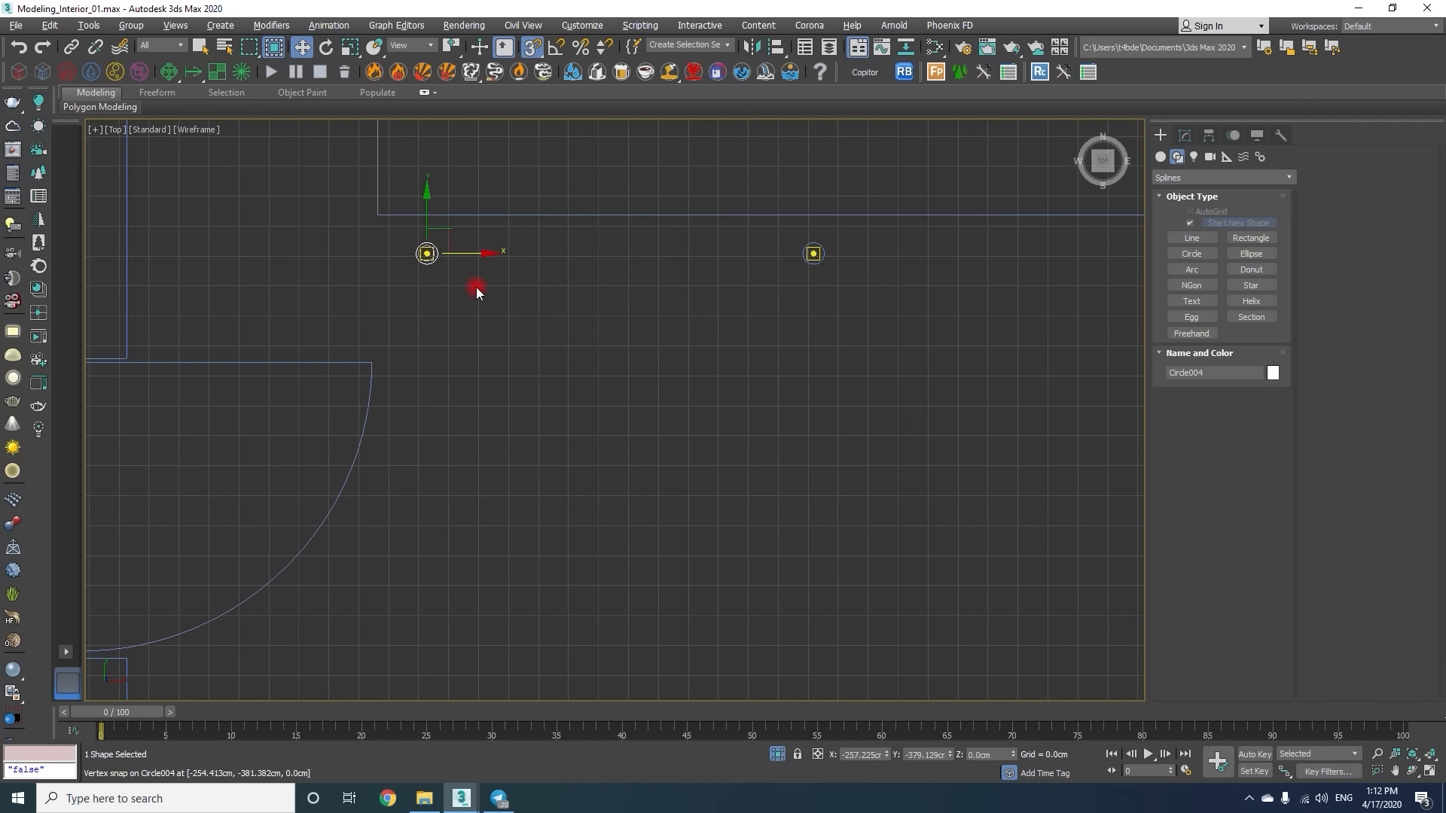
# Copy the row of four circles onto the second row of spotlights in the main room.
pyautogui.scroll(-5, 473, 287)
pyautogui.moveTo(473, 287); pyautogui.dragTo(281, 291, button='middle')
pyautogui.moveTo(222, 273); pyautogui.dragTo(871, 280)
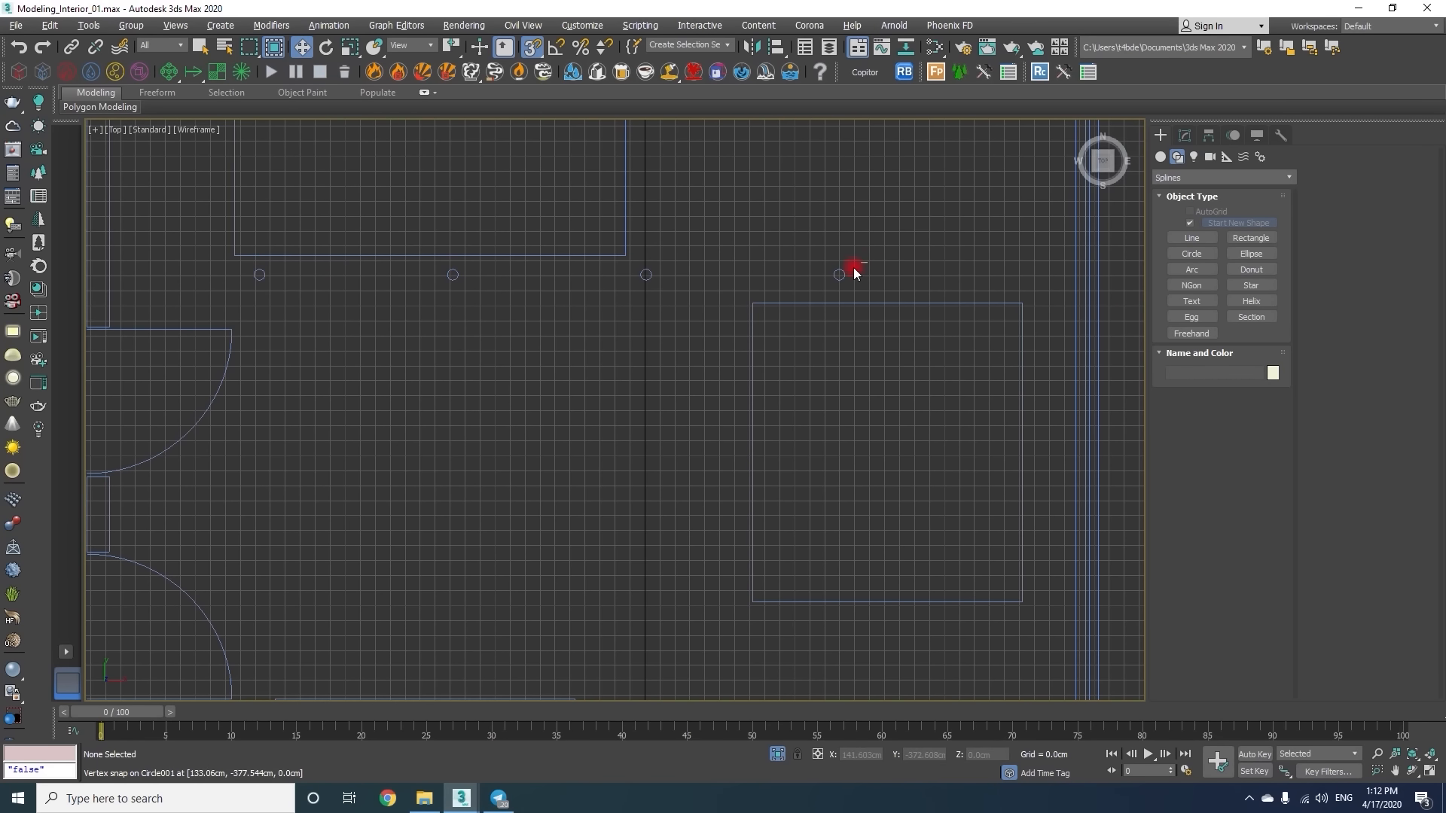
pyautogui.moveTo(253, 306); pyautogui.dragTo(268, 220, button='middle')
pyautogui.press('s')
pyautogui.press('s')
pyautogui.moveTo(564, 150)
pyautogui.keyDown('shift'); pyautogui.mouseDown()
pyautogui.moveTo(684, 490)
pyautogui.moveTo(597, 490)
pyautogui.moveTo(527, 383)
pyautogui.mouseUp(); pyautogui.keyUp('shift')
pyautogui.scroll(6, 685, 490)
pyautogui.press('Return')
# Copy circles onto the two spotlights in the alcove.
pyautogui.scroll(-8, 529, 391)
pyautogui.moveTo(528, 391)
pyautogui.mouseDown(button='middle')
pyautogui.moveTo(535, 450)
pyautogui.moveTo(500, 626)
pyautogui.mouseUp(button='middle')
pyautogui.moveTo(678, 671); pyautogui.dragTo(568, 571)
pyautogui.moveTo(633, 624)
pyautogui.keyDown('shift'); pyautogui.mouseDown()
pyautogui.moveTo(703, 295)
pyautogui.moveTo(743, 211)
pyautogui.moveTo(823, 346)
pyautogui.moveTo(901, 338)
pyautogui.moveTo(675, 369)
pyautogui.moveTo(381, 361)
pyautogui.mouseUp(); pyautogui.keyUp('shift')
pyautogui.keyDown('shift'); pyautogui.scroll(8, 742, 210); pyautogui.keyUp('shift')
pyautogui.scroll(-6, 901, 340)
pyautogui.press('Return')
# Select all ten circles and isolate them in the perspective view.
pyautogui.press('p')
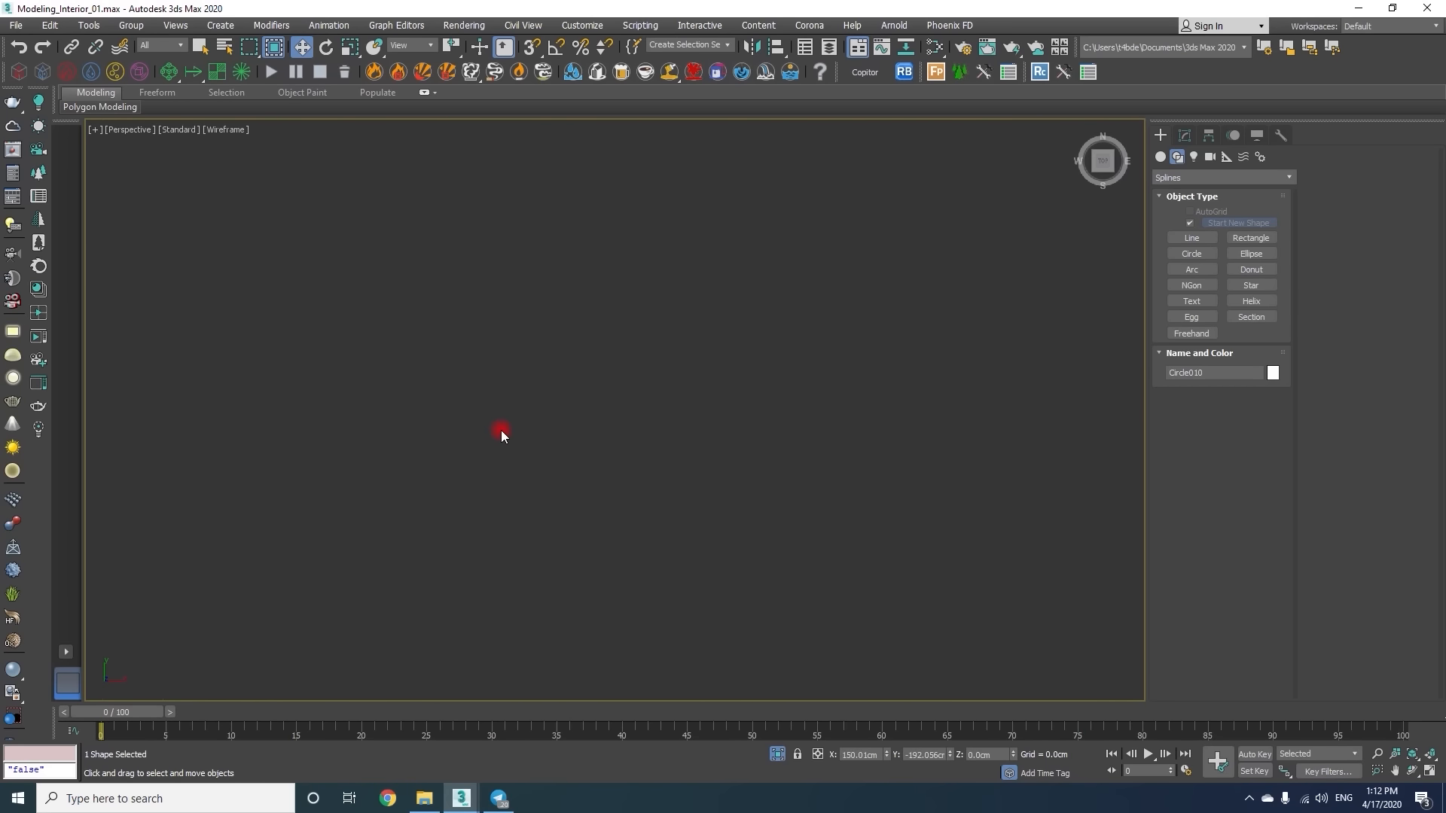
pyautogui.press('z')
pyautogui.keyDown('alt'); pyautogui.moveTo(500, 430); pyautogui.dragTo(503, 476, button='middle'); pyautogui.keyUp('alt')
pyautogui.scroll(-6, 490, 428)
pyautogui.hotkey('ctrl', 'q')
pyautogui.keyDown('alt'); pyautogui.moveTo(490, 427); pyautogui.dragTo(471, 445, button='middle'); pyautogui.keyUp('alt')
pyautogui.hotkey('alt', 'q')
pyautogui.press('z')
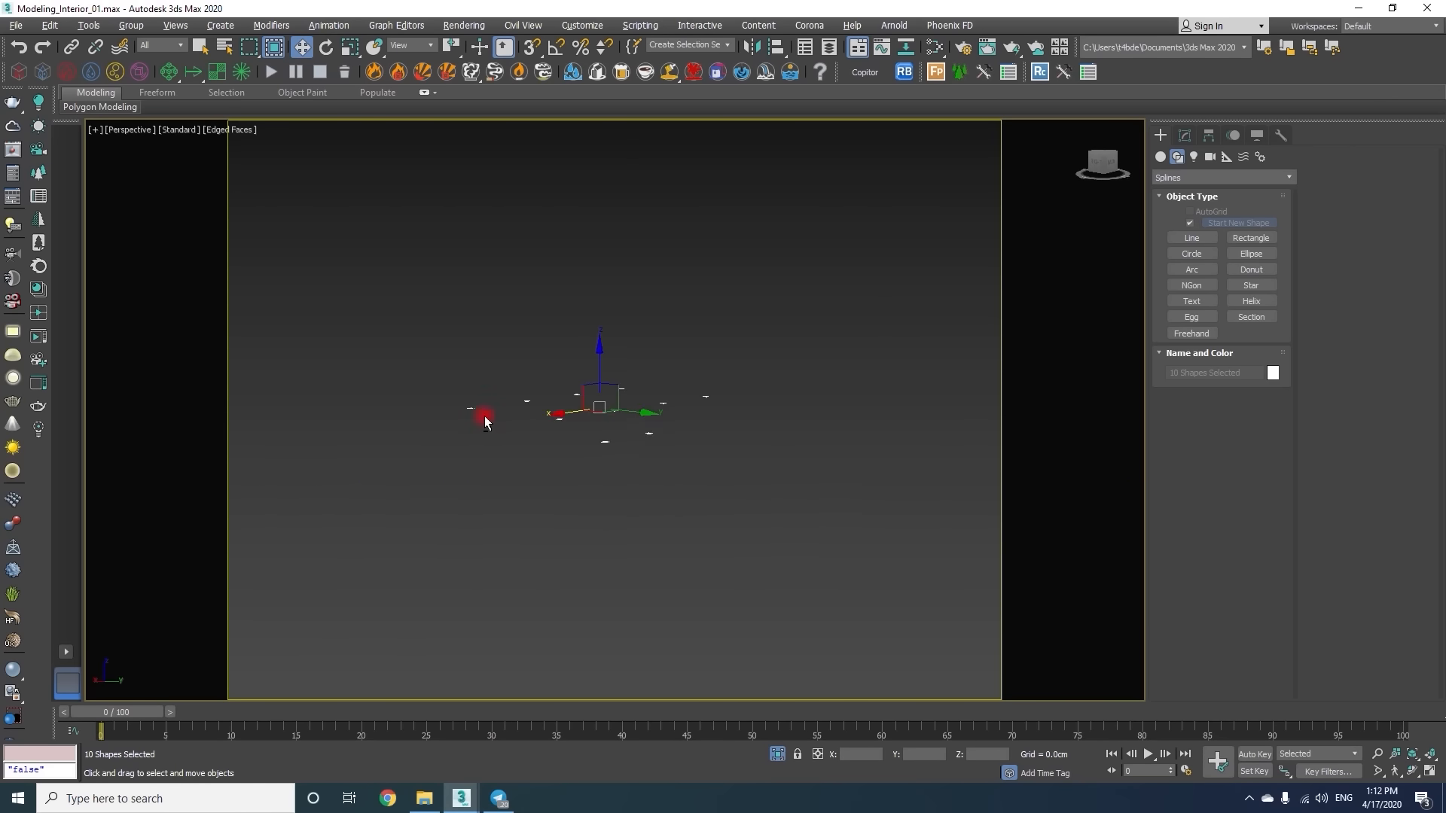
# End the isolation, add the ceiling slab to the circle selection and isolate them together.
pyautogui.click(772, 753)
pyautogui.keyDown('alt'); pyautogui.moveTo(546, 448); pyautogui.dragTo(552, 371, button='middle'); pyautogui.keyUp('alt')
pyautogui.keyDown('ctrl'); pyautogui.click(581, 293); pyautogui.keyUp('ctrl')
pyautogui.hotkey('alt', 'q')
pyautogui.moveTo(590, 461)
pyautogui.keyDown('alt'); pyautogui.mouseDown(button='middle')
pyautogui.moveTo(643, 362)
pyautogui.moveTo(634, 371)
pyautogui.mouseUp(button='middle'); pyautogui.keyUp('alt')
pyautogui.press('F3')
pyautogui.click(617, 310)
pyautogui.press('F3')
# Add an Edit Poly modifier on top of the ceiling slab's Extrude.
pyautogui.click(712, 342)
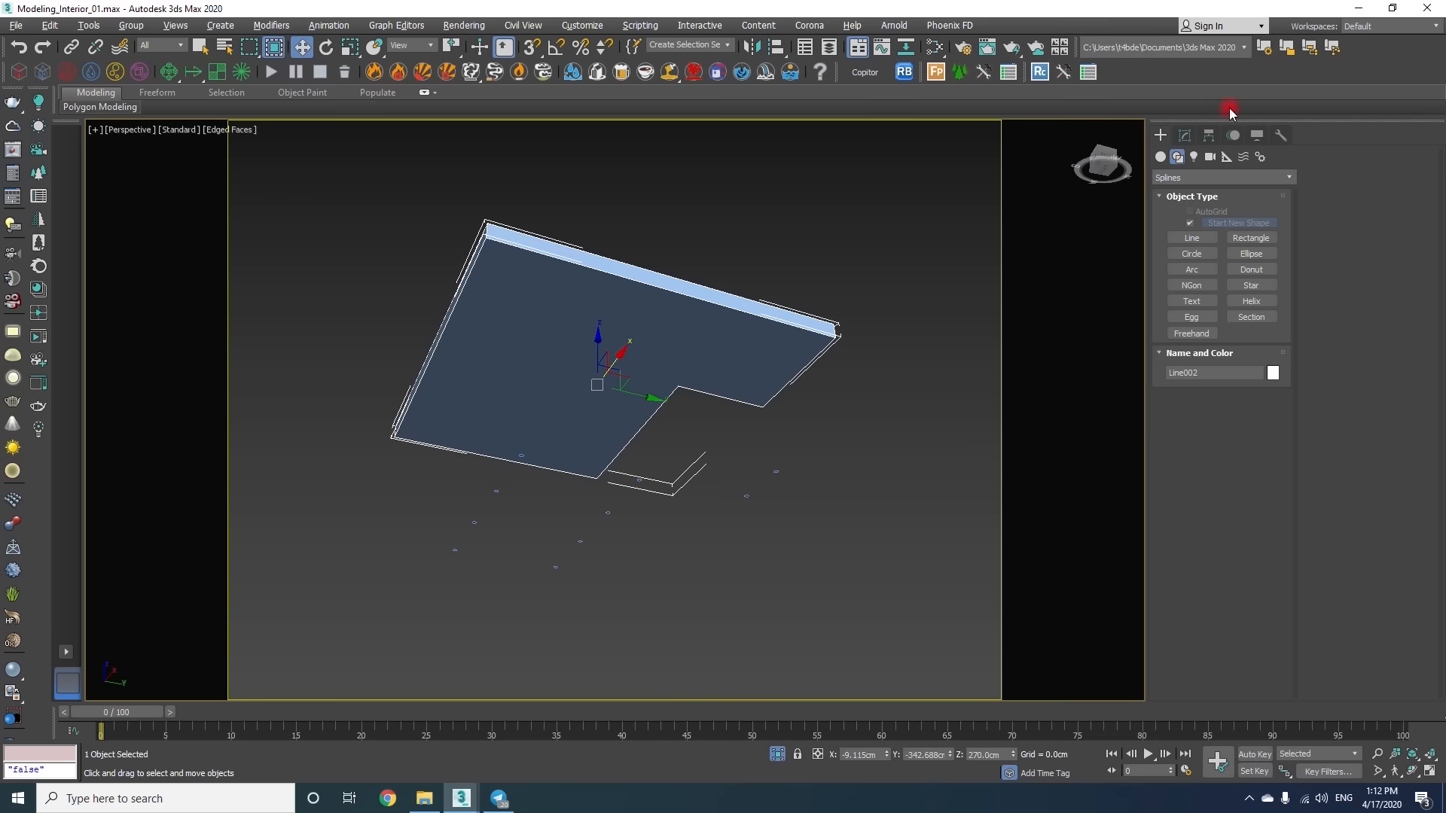
pyautogui.click(1186, 135)
pyautogui.click(1164, 185)
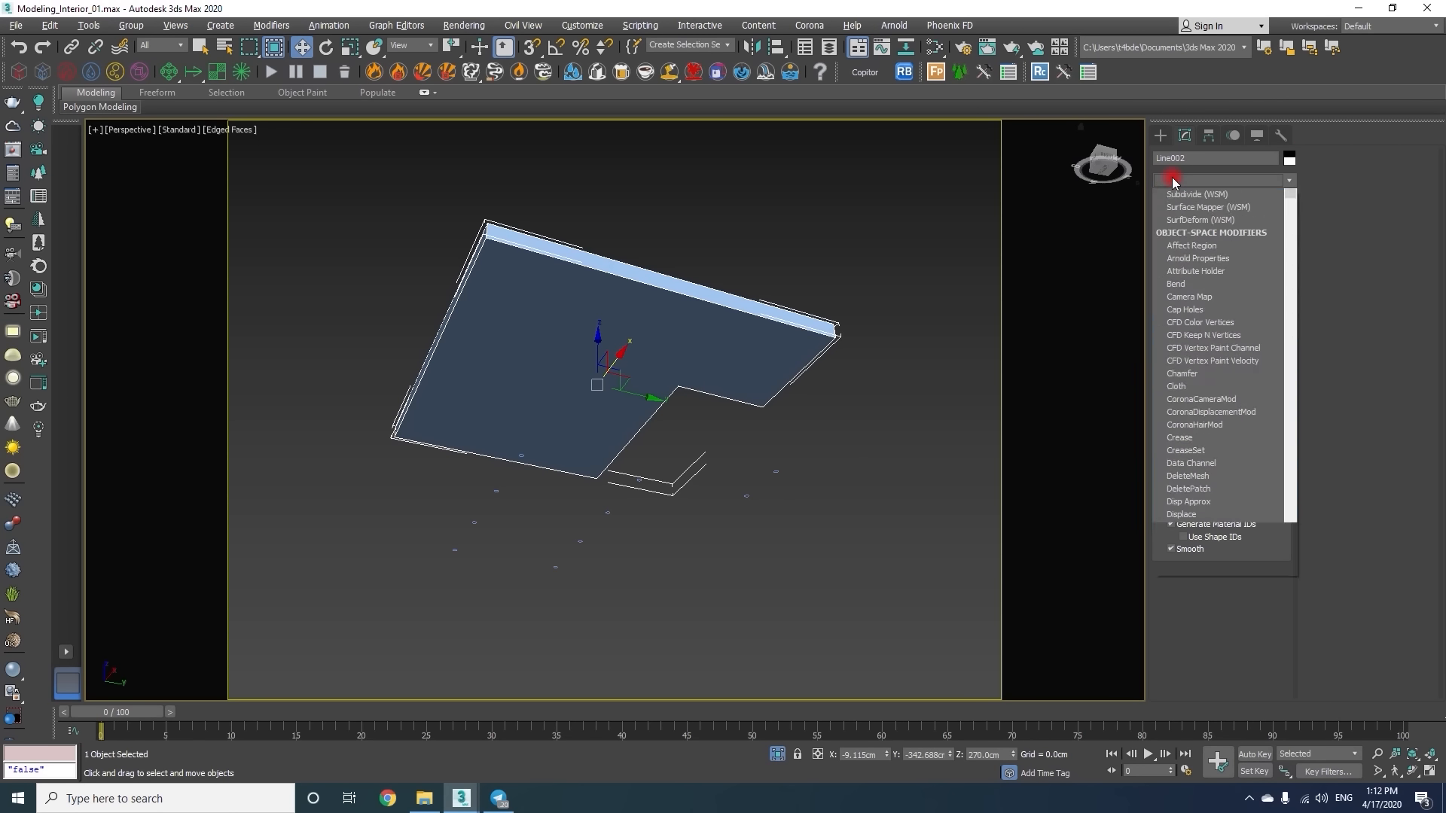
pyautogui.click(718, 361)
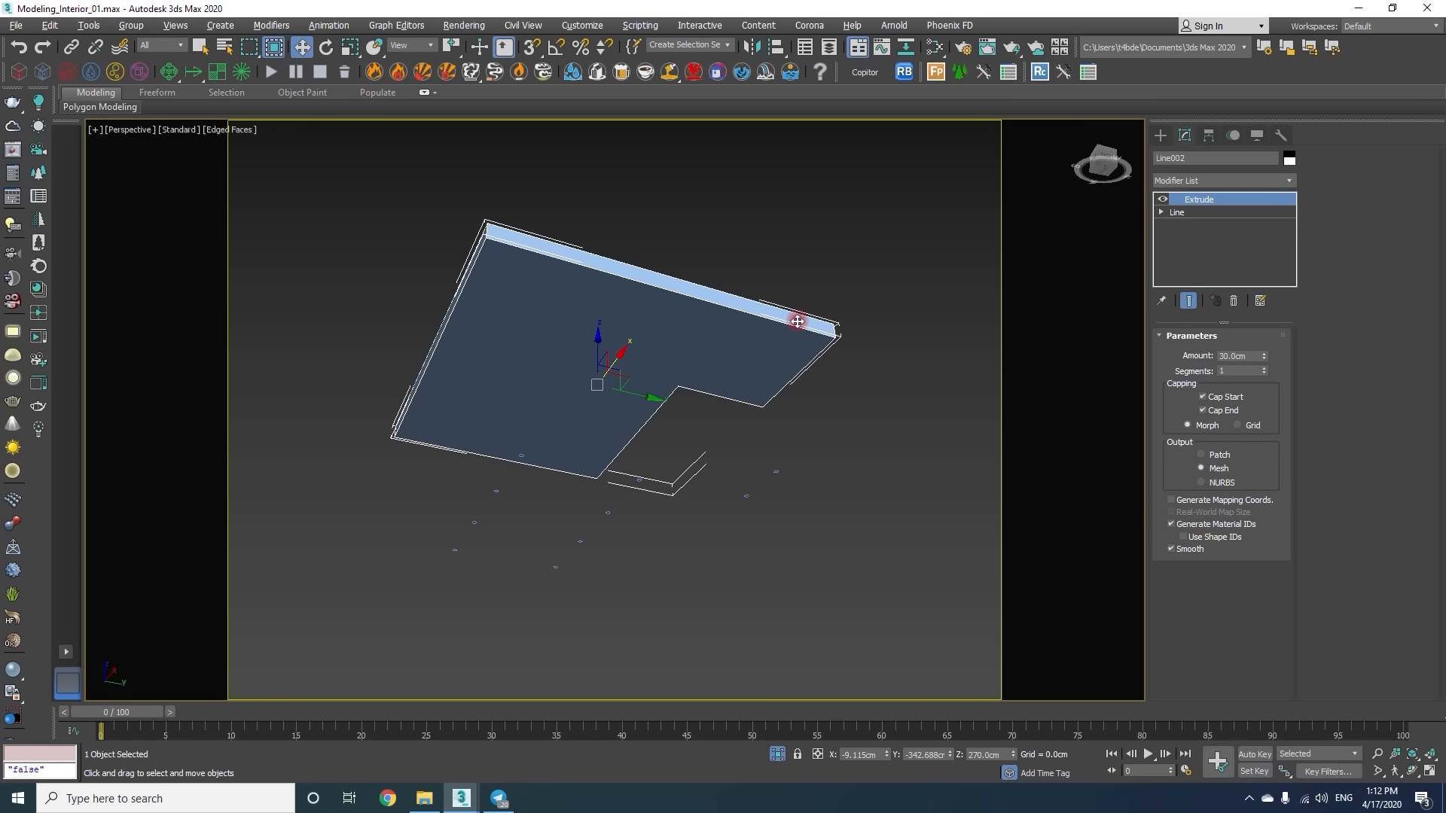
pyautogui.click(1215, 182)
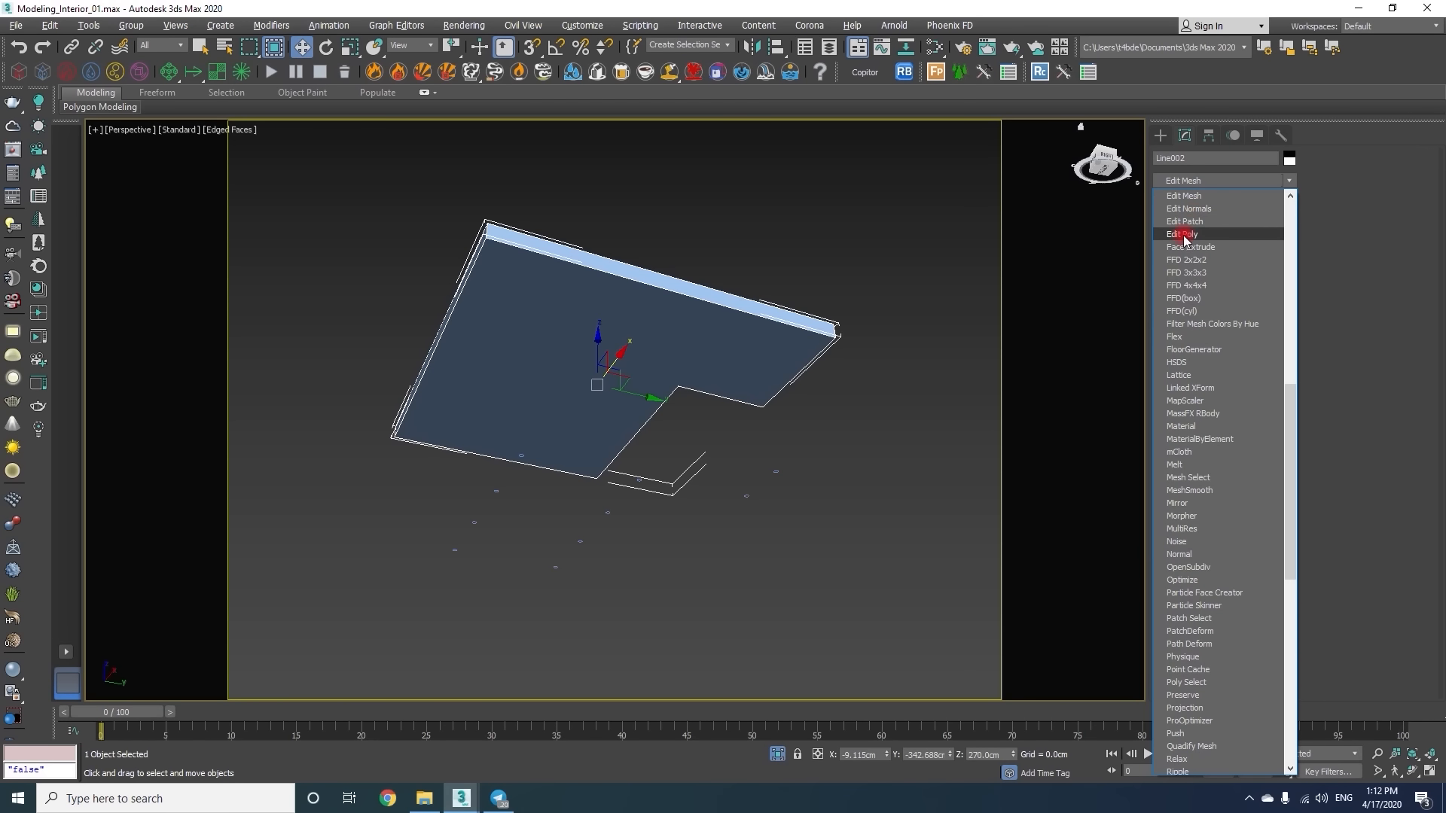
pyautogui.click(673, 324)
# Detach the slab's underside polygon as a separate object and select it.
pyautogui.click(493, 317)
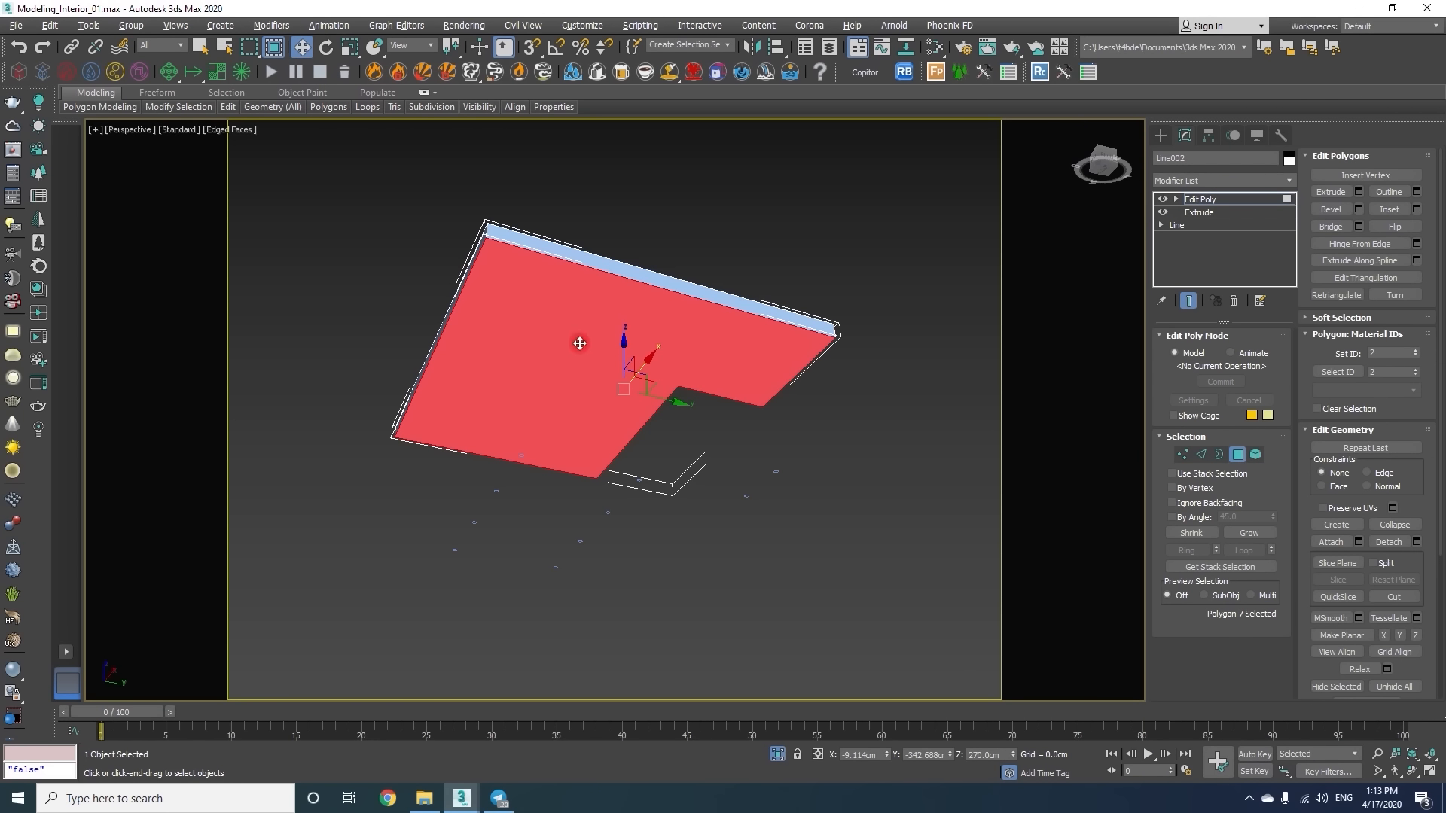
pyautogui.click(1404, 545)
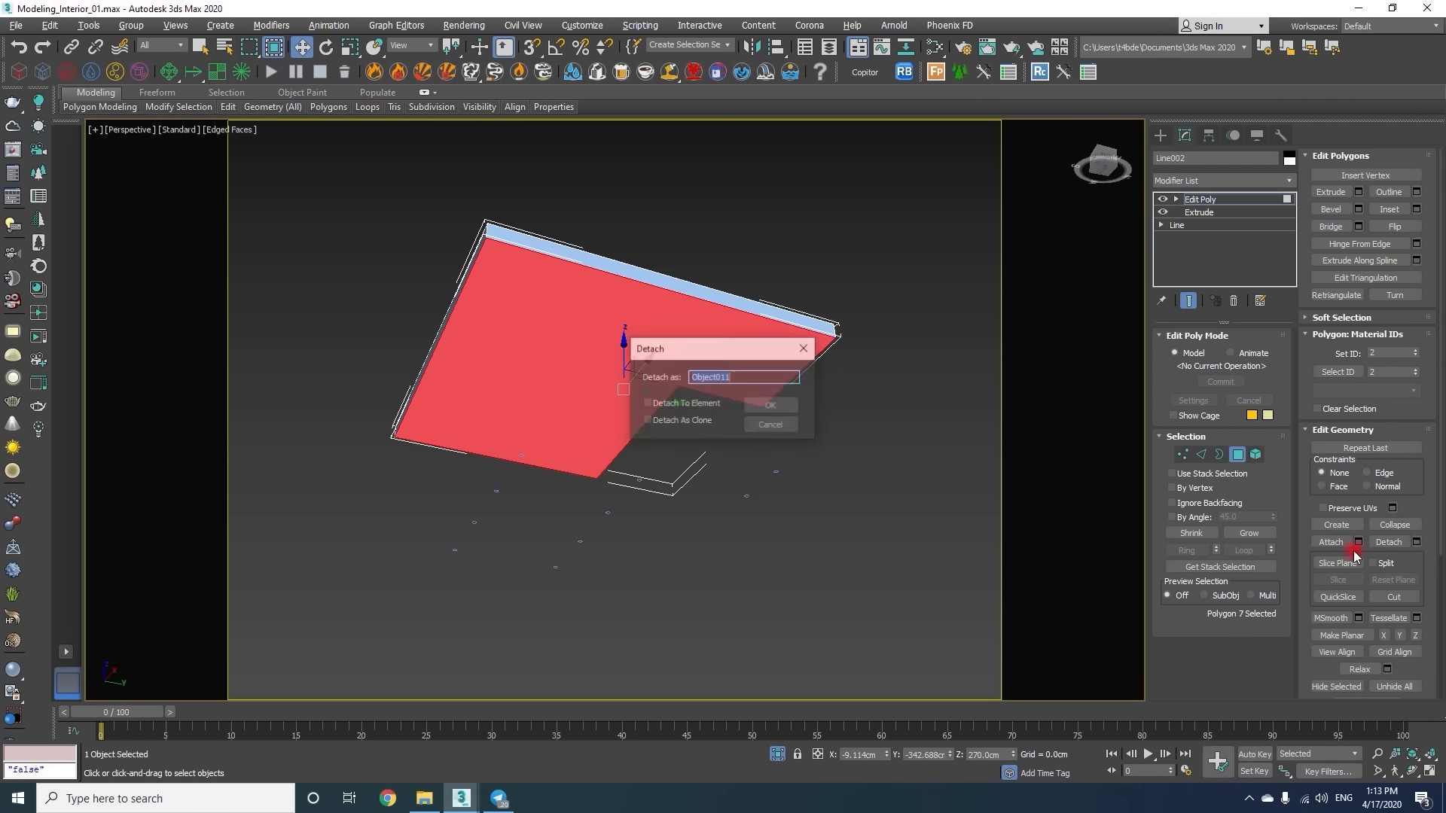
pyautogui.click(797, 400)
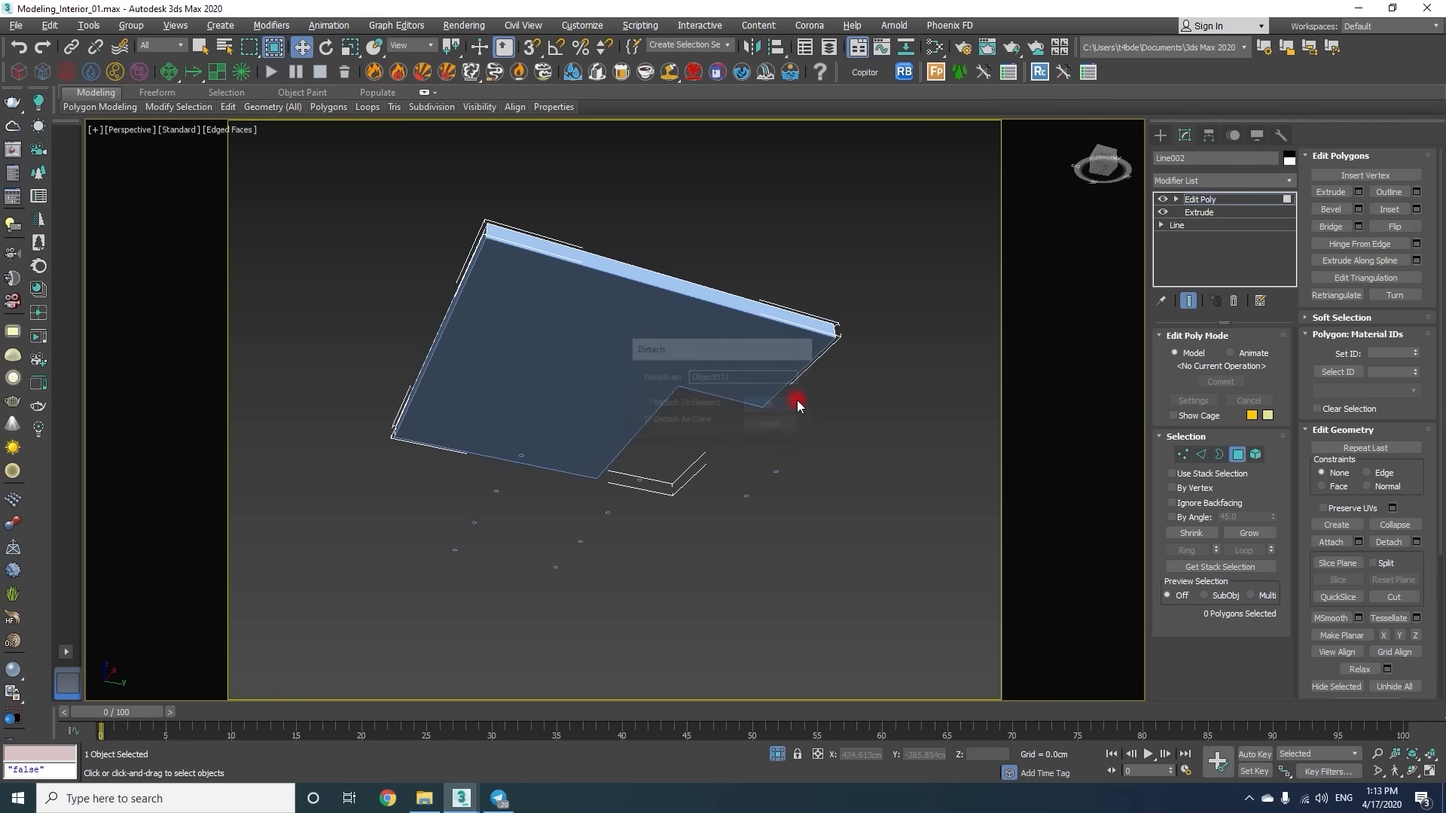
pyautogui.click(1205, 200)
pyautogui.click(564, 322)
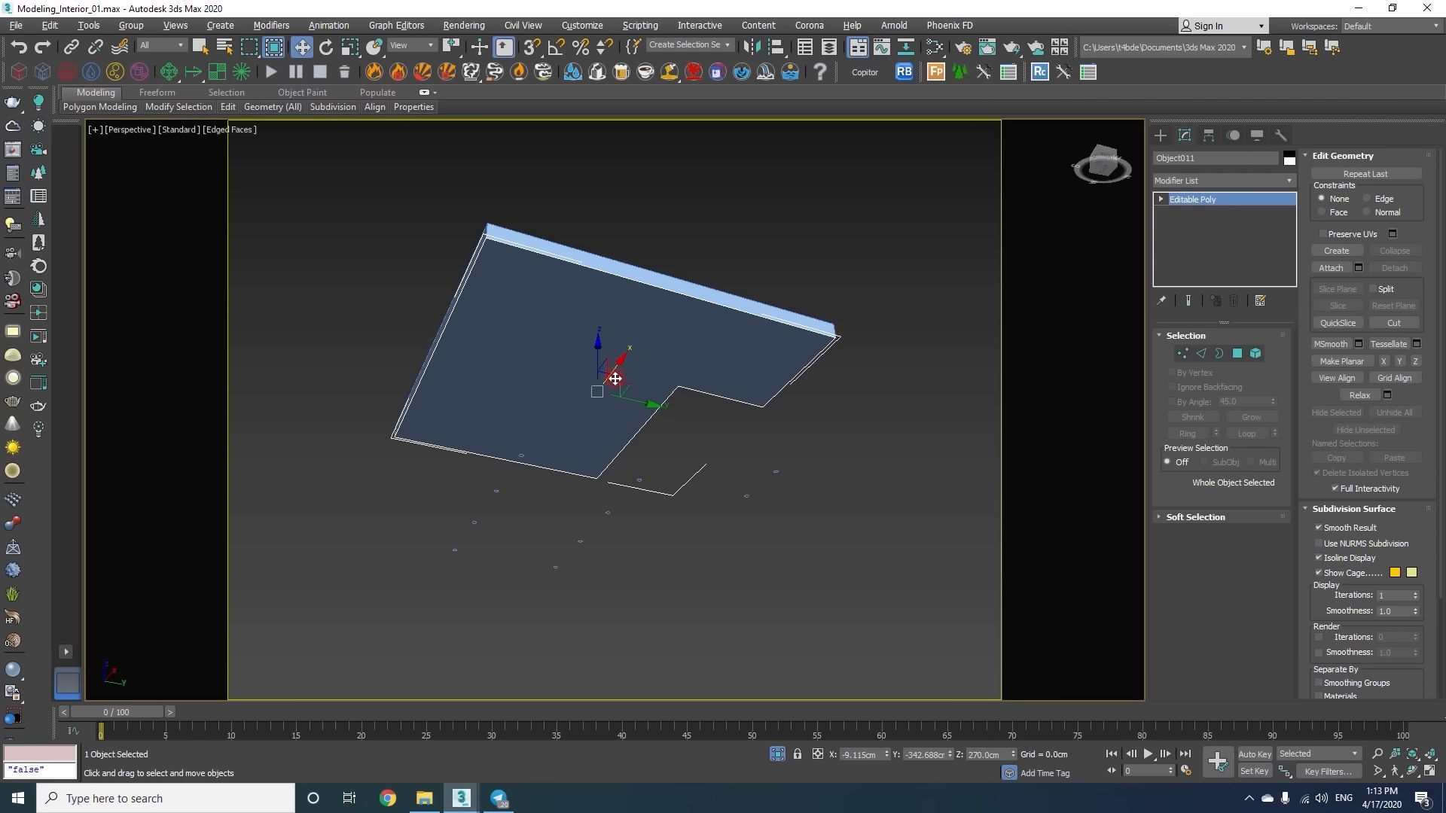
# Move the detached ceiling polygon straight down to the level of the circles at Z 0 cm.
pyautogui.keyDown('alt'); pyautogui.moveTo(615, 379); pyautogui.dragTo(669, 431, button='middle'); pyautogui.keyUp('alt')
pyautogui.click(1209, 135)
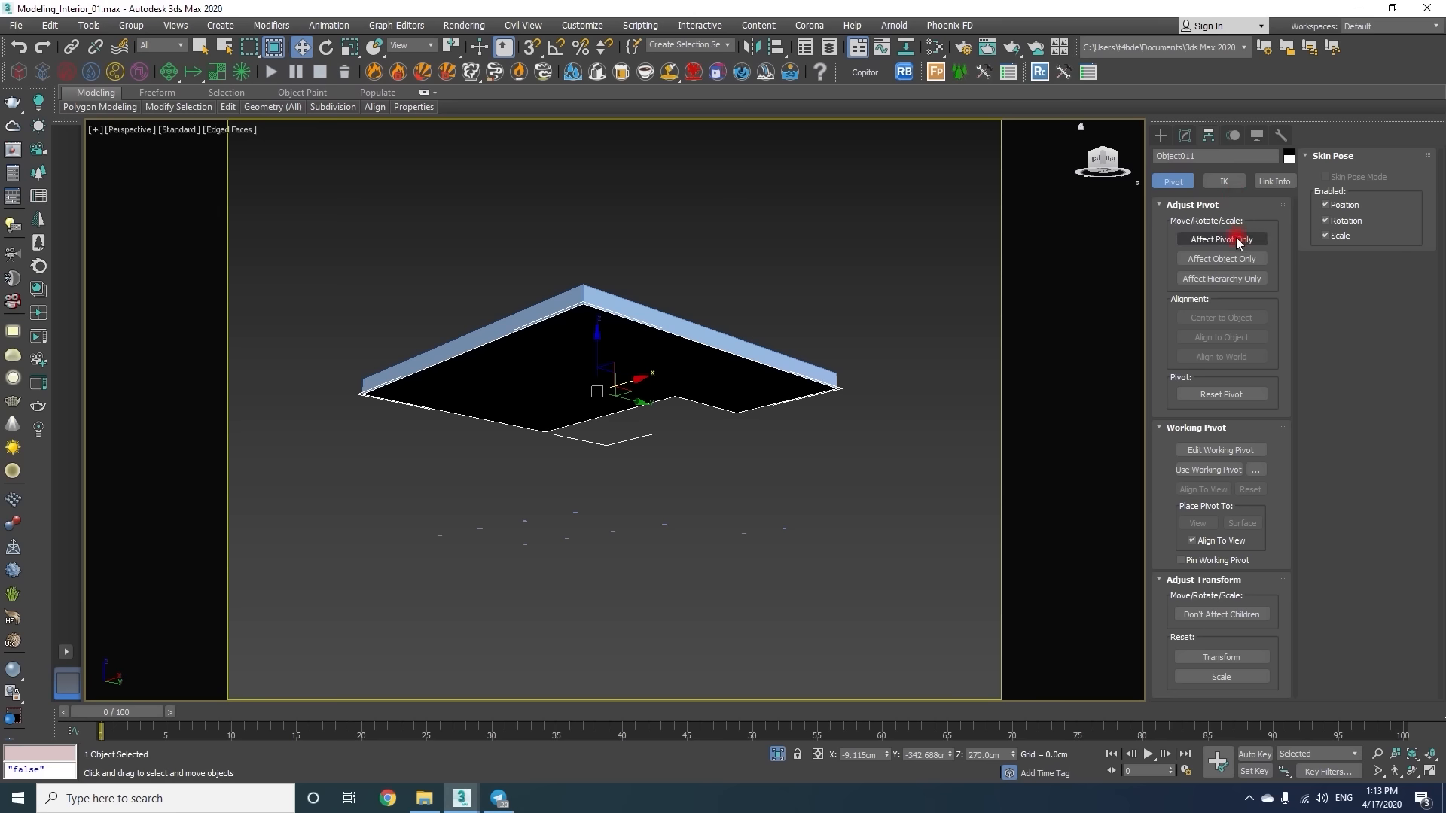
pyautogui.press('f')
pyautogui.scroll(-5, 659, 352)
pyautogui.press('F3')
pyautogui.scroll(3, 646, 377)
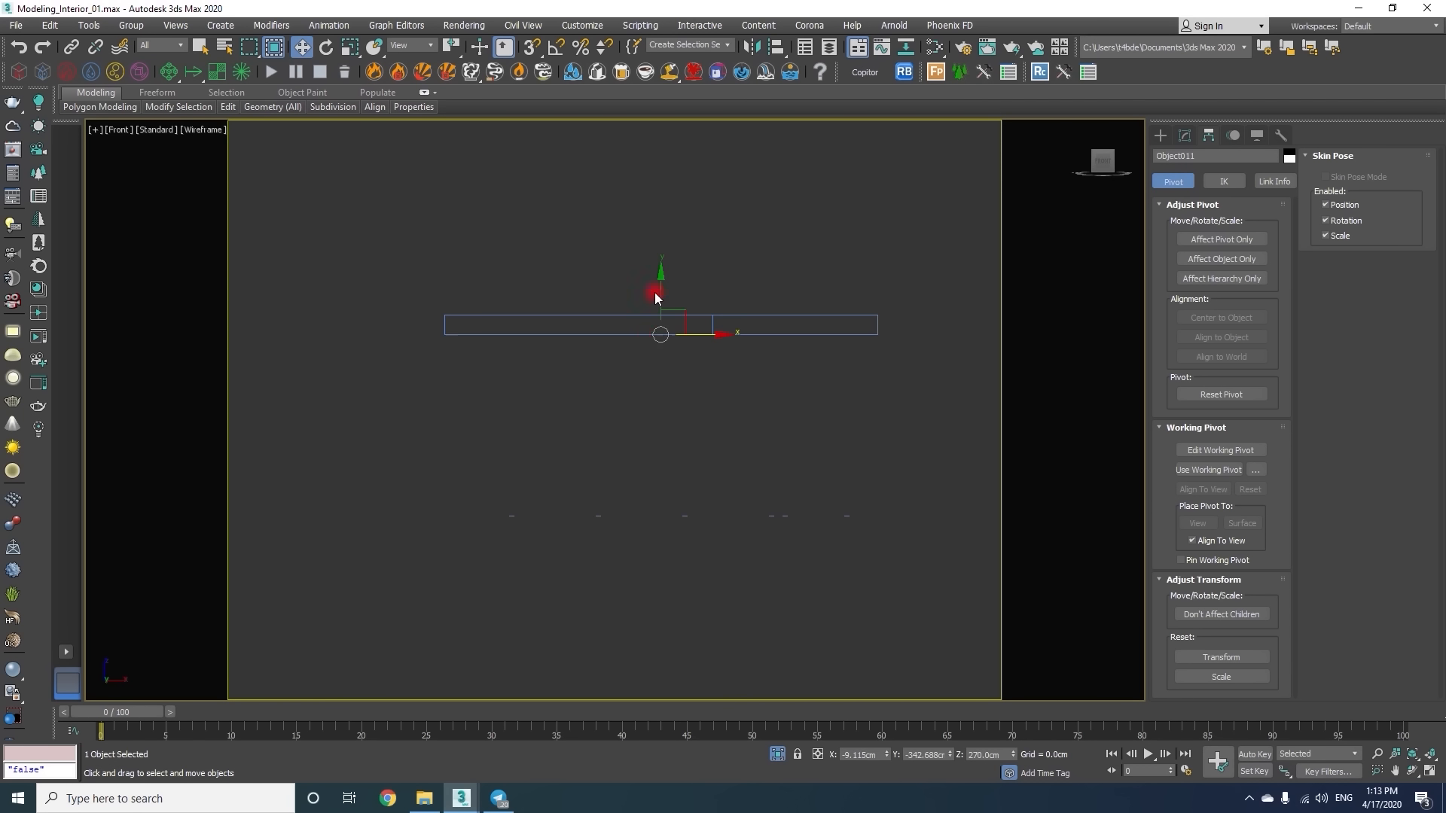
pyautogui.moveTo(663, 313); pyautogui.dragTo(661, 500)
pyautogui.press('p')
pyautogui.press('z')
pyautogui.keyDown('alt'); pyautogui.moveTo(712, 550); pyautogui.dragTo(750, 488, button='middle'); pyautogui.keyUp('alt')
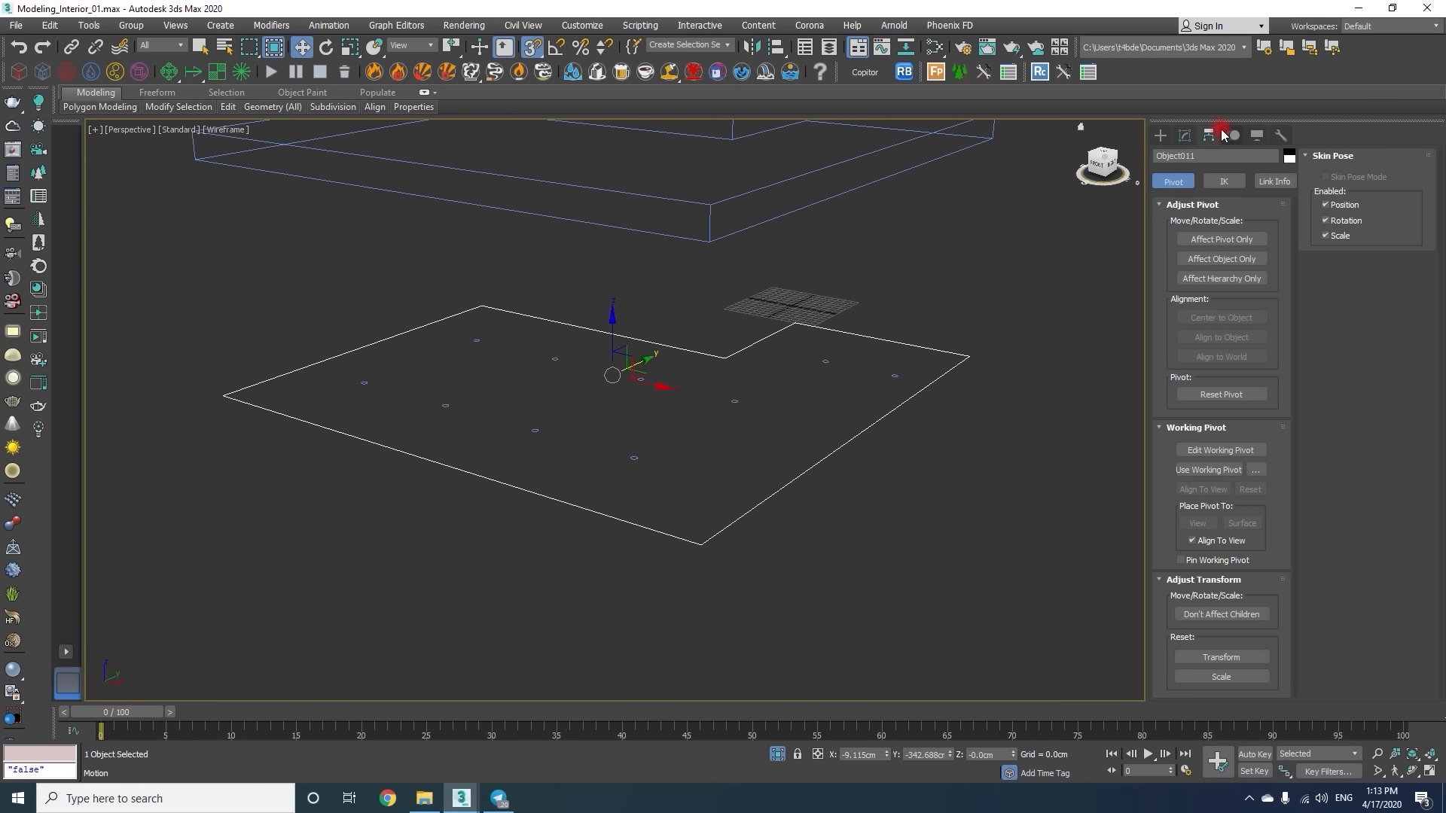
# Create a linear shape from the border edges of the detached ceiling polygon.
pyautogui.click(1184, 134)
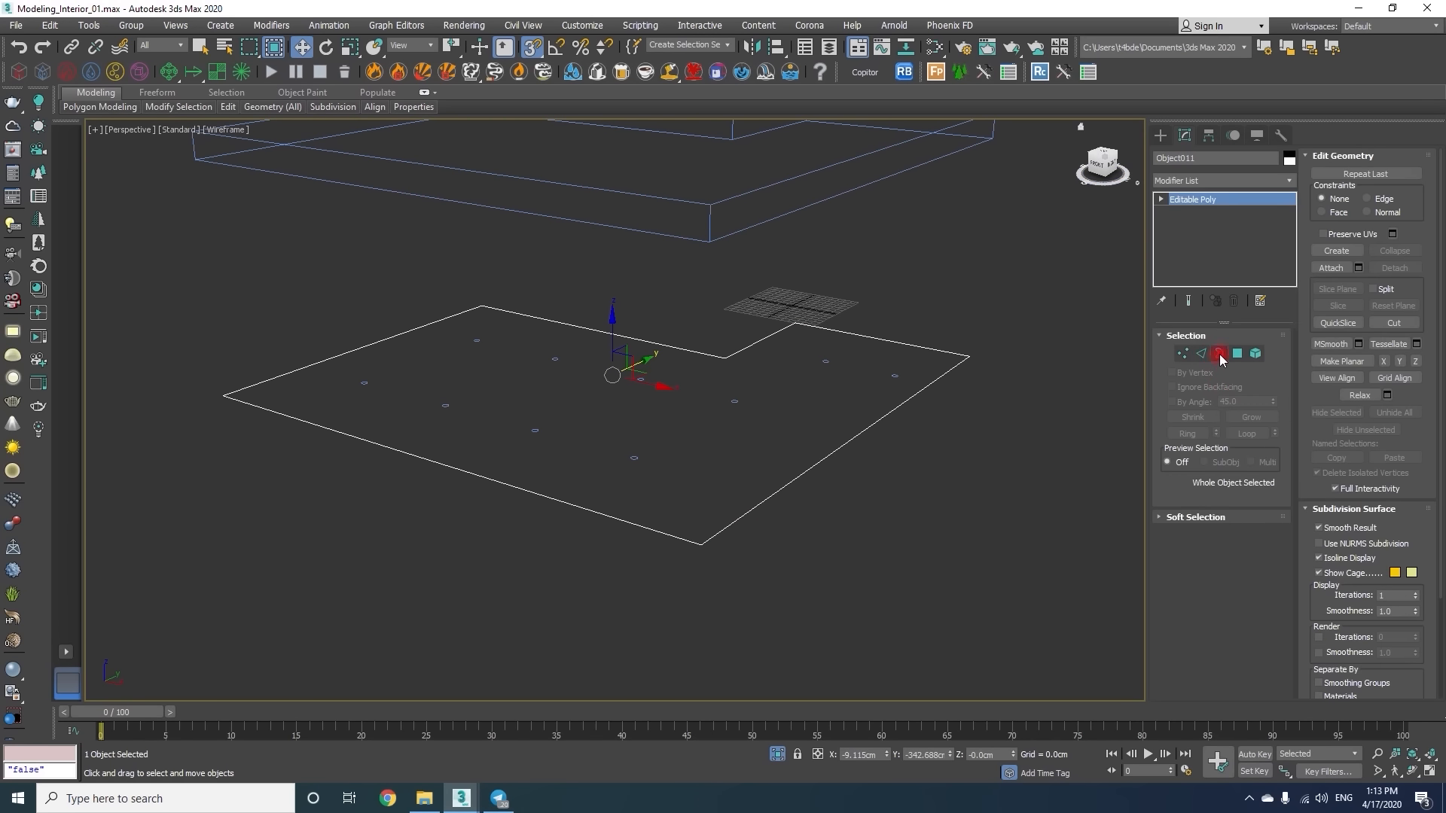
pyautogui.click(1219, 354)
pyautogui.moveTo(788, 426); pyautogui.dragTo(848, 500)
pyautogui.click(816, 473)
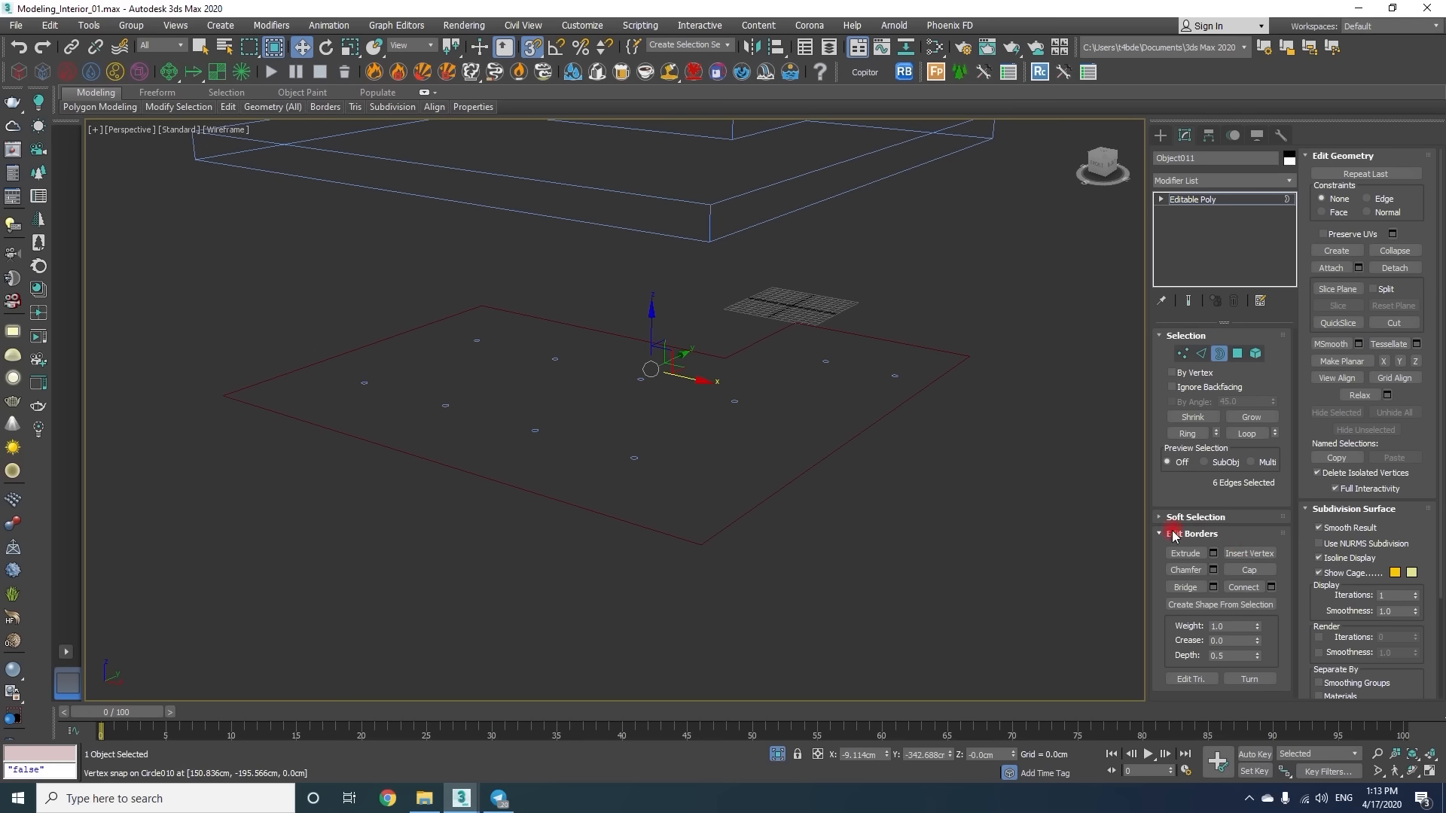
pyautogui.click(1185, 604)
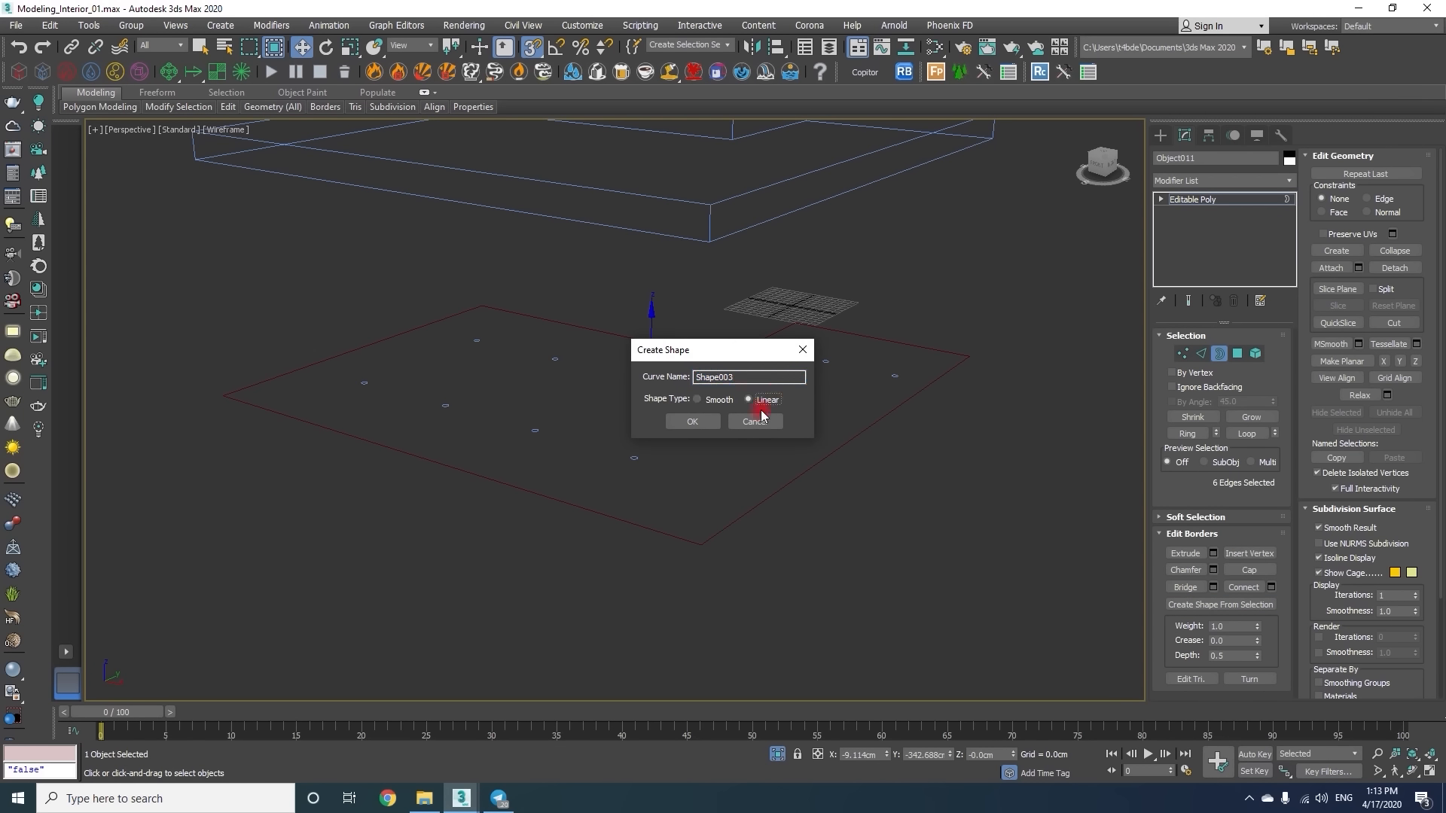
pyautogui.click(681, 424)
pyautogui.click(683, 530)
pyautogui.click(1224, 351)
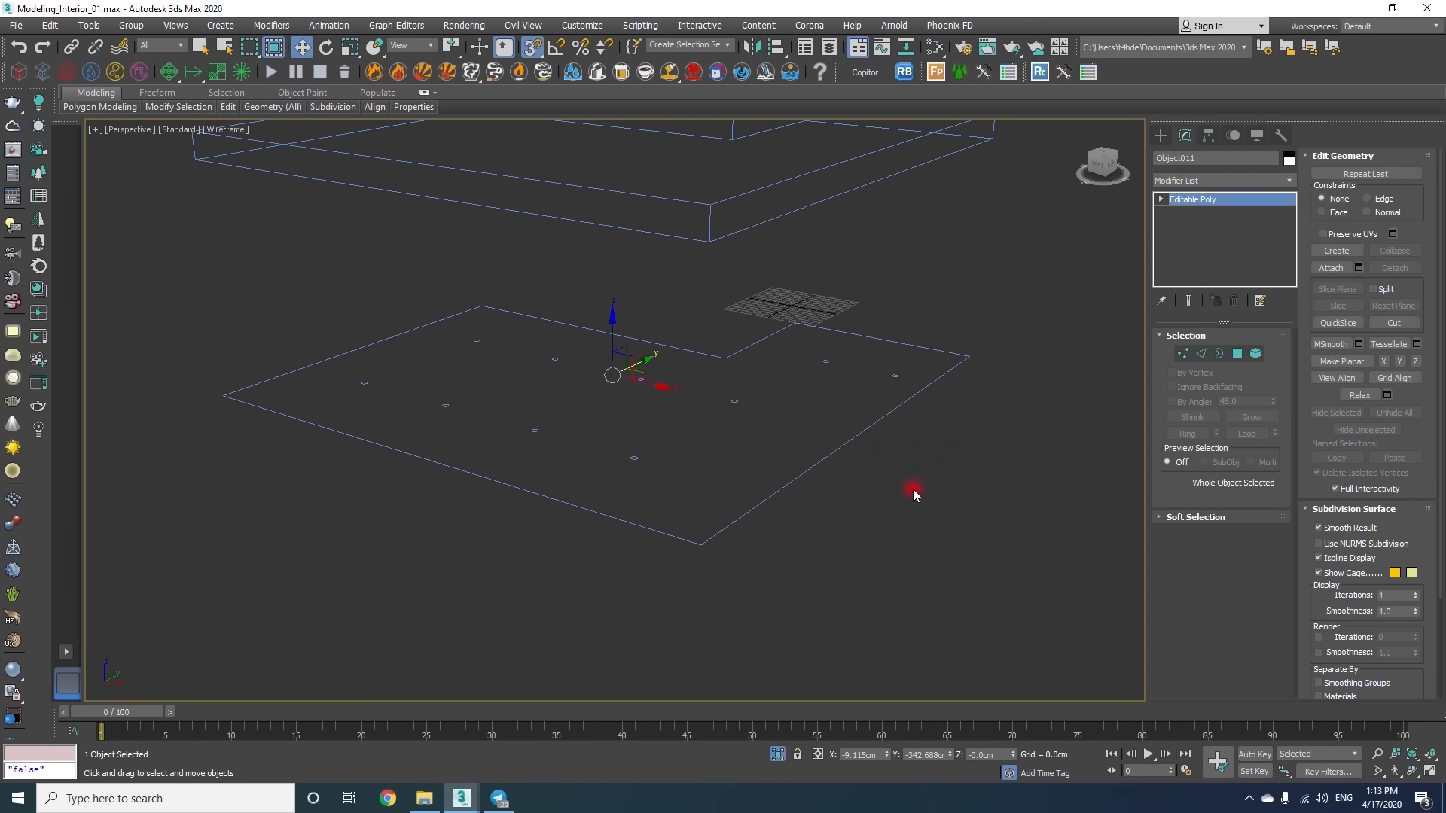
# Delete the detached ceiling polygon and select the outline shape made from its border.
pyautogui.press('F3')
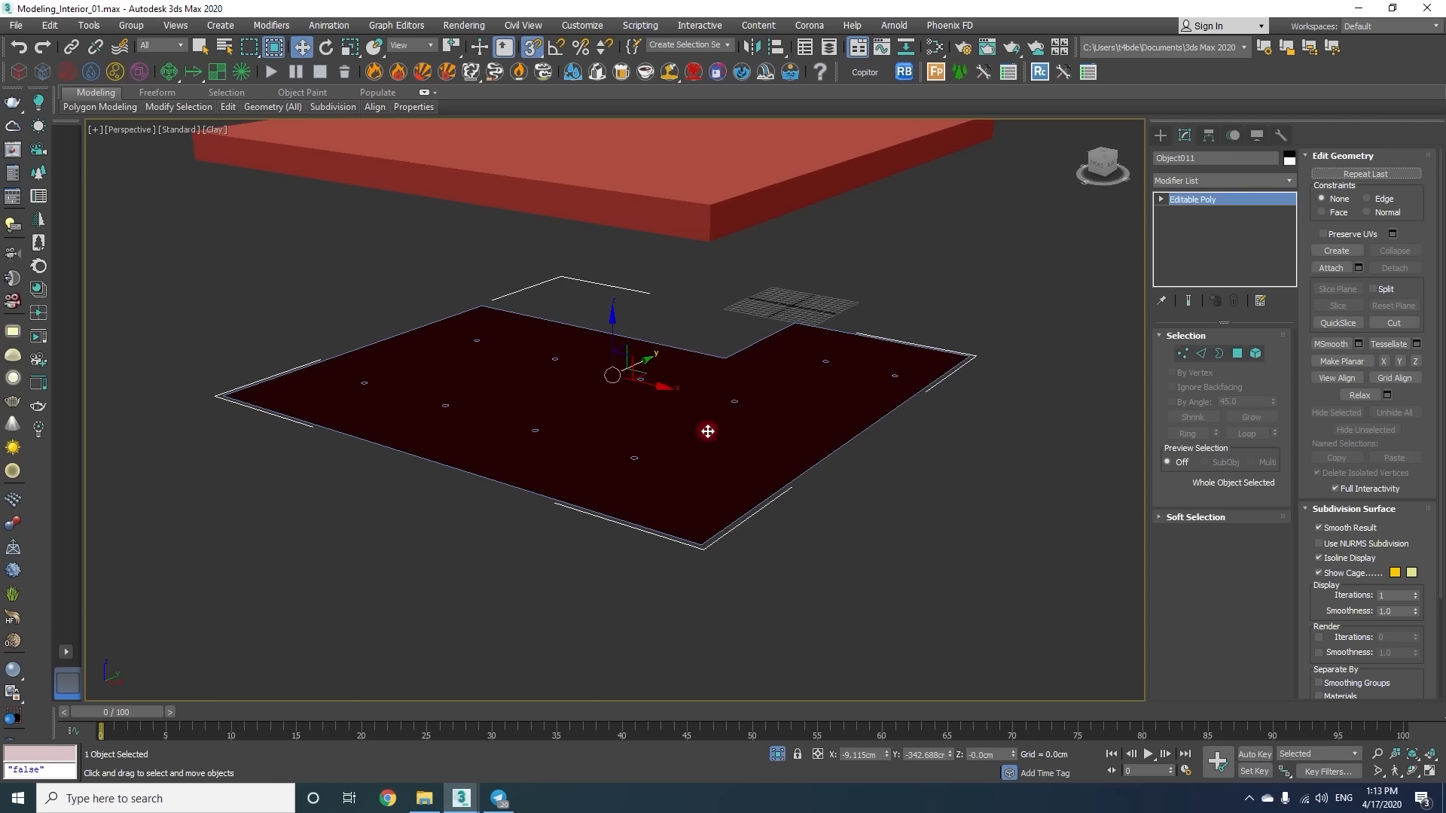
pyautogui.click(708, 431)
pyautogui.click(832, 467)
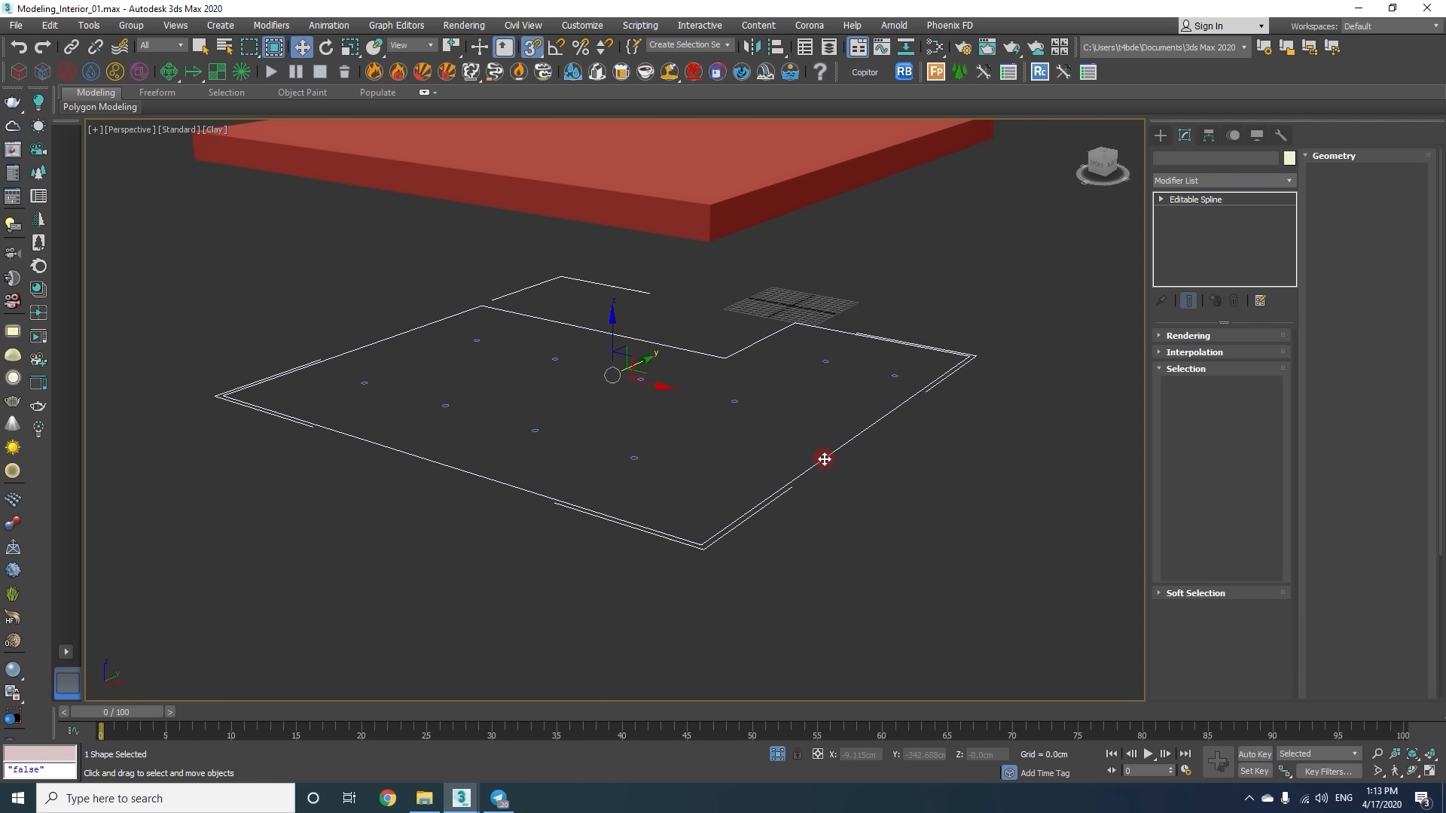
# Attach all the spotlight circles to the ceiling outline shape and add an Edit Poly modifier to it.
pyautogui.click(1334, 236)
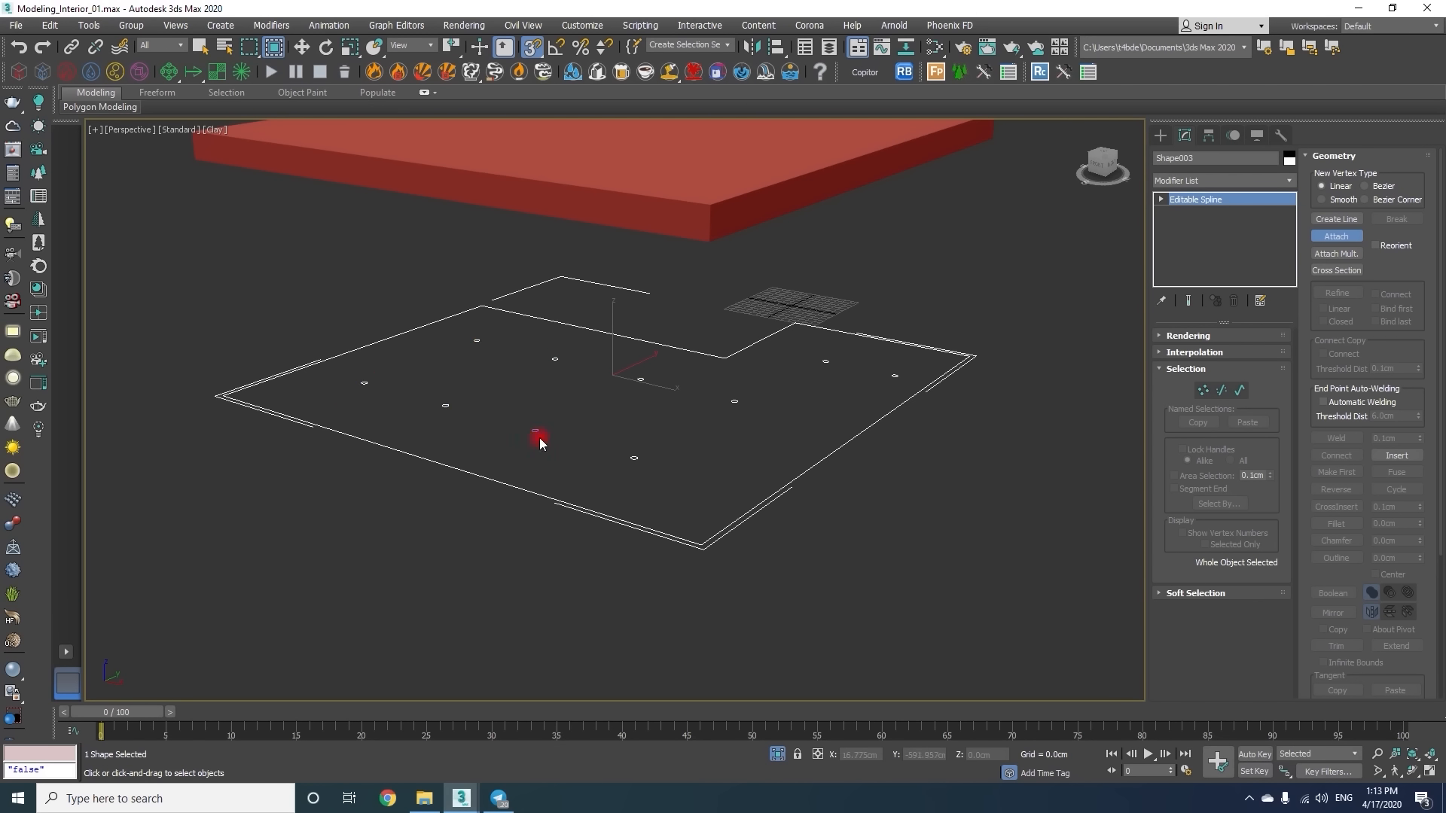
pyautogui.rightClick(610, 444)
pyautogui.click(1206, 174)
pyautogui.press('e')
pyautogui.click(1187, 234)
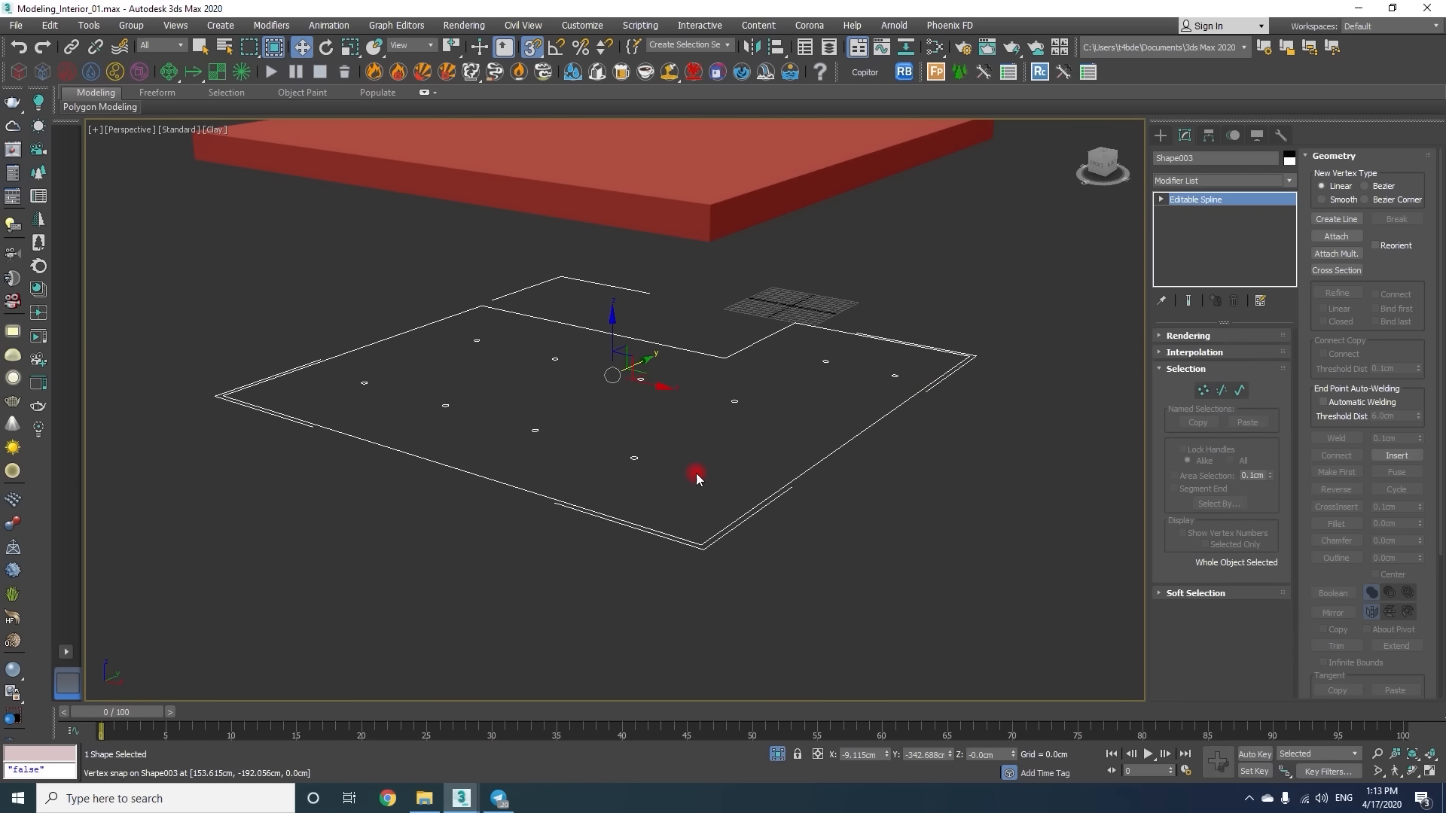
# QuickSlice the ceiling face horizontally through the centres of the circle row at Y -379 cm in the top view.
pyautogui.scroll(3, 651, 455)
pyautogui.moveTo(610, 469)
pyautogui.keyDown('alt'); pyautogui.mouseDown(button='middle')
pyautogui.moveTo(629, 284)
pyautogui.moveTo(646, 297)
pyautogui.moveTo(665, 416)
pyautogui.moveTo(726, 412)
pyautogui.moveTo(761, 396)
pyautogui.moveTo(844, 198)
pyautogui.mouseUp(button='middle'); pyautogui.keyUp('alt')
pyautogui.press('F3')
pyautogui.press('t')
pyautogui.rightClick(878, 255)
pyautogui.click(859, 186)
pyautogui.scroll(5, 827, 360)
pyautogui.moveTo(263, 327); pyautogui.dragTo(1065, 311, button='middle')
pyautogui.moveTo(607, 336); pyautogui.dragTo(815, 342, button='middle')
pyautogui.scroll(-3, 490, 423)
pyautogui.moveTo(916, 164); pyautogui.dragTo(737, 377, button='middle')
pyautogui.scroll(4, 788, 385)
pyautogui.moveTo(102, 355); pyautogui.dragTo(1092, 345, button='middle')
pyautogui.moveTo(302, 369); pyautogui.dragTo(982, 354, button='middle')
pyautogui.scroll(4, 706, 352)
pyautogui.click(884, 400)
# QuickSlice the ceiling face horizontally through the centres of the remaining circle rows.
pyautogui.scroll(-10, 537, 362)
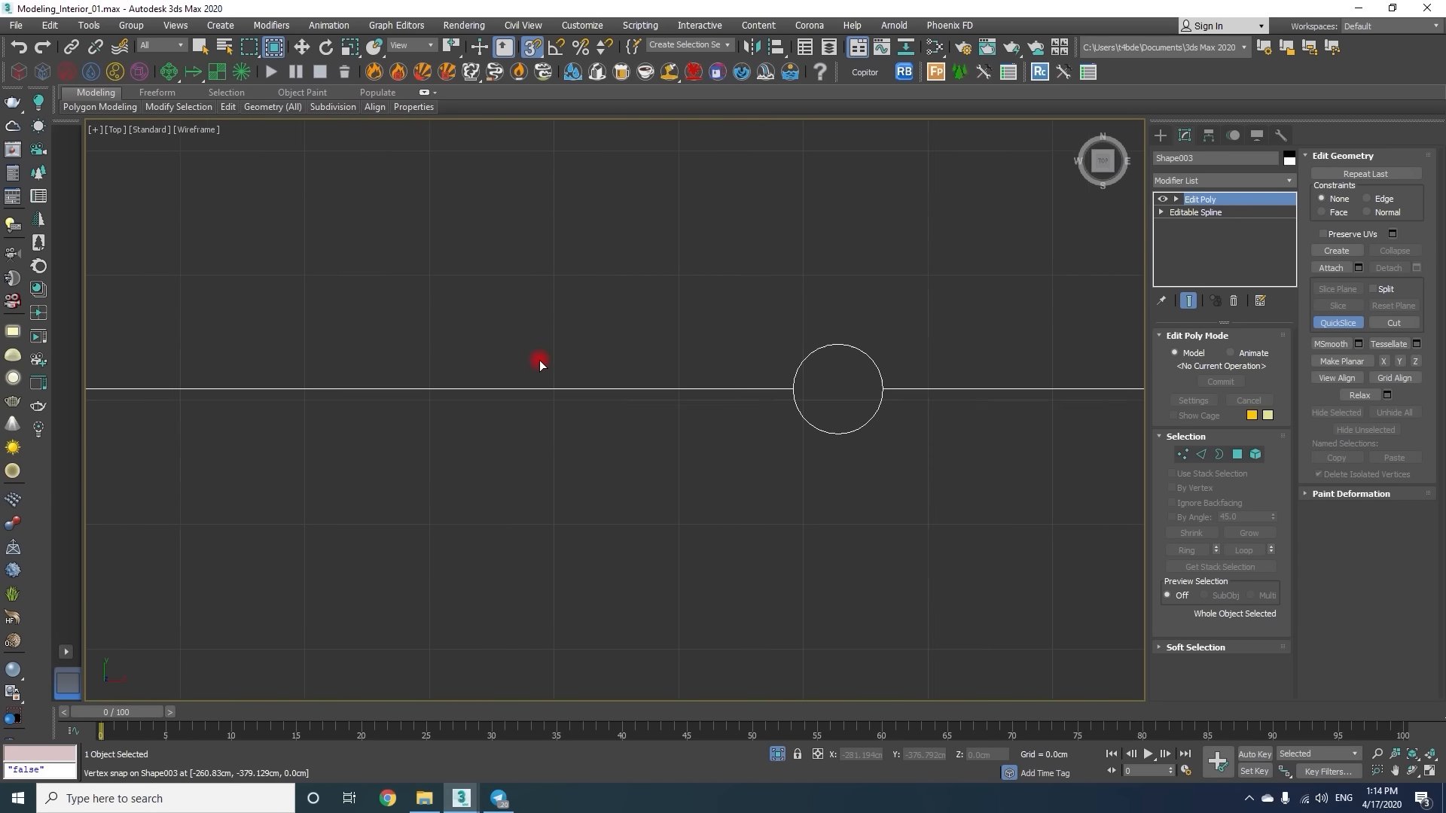
pyautogui.scroll(1, 823, 414)
pyautogui.moveTo(842, 289); pyautogui.dragTo(805, 434, button='middle')
pyautogui.scroll(6, 933, 336)
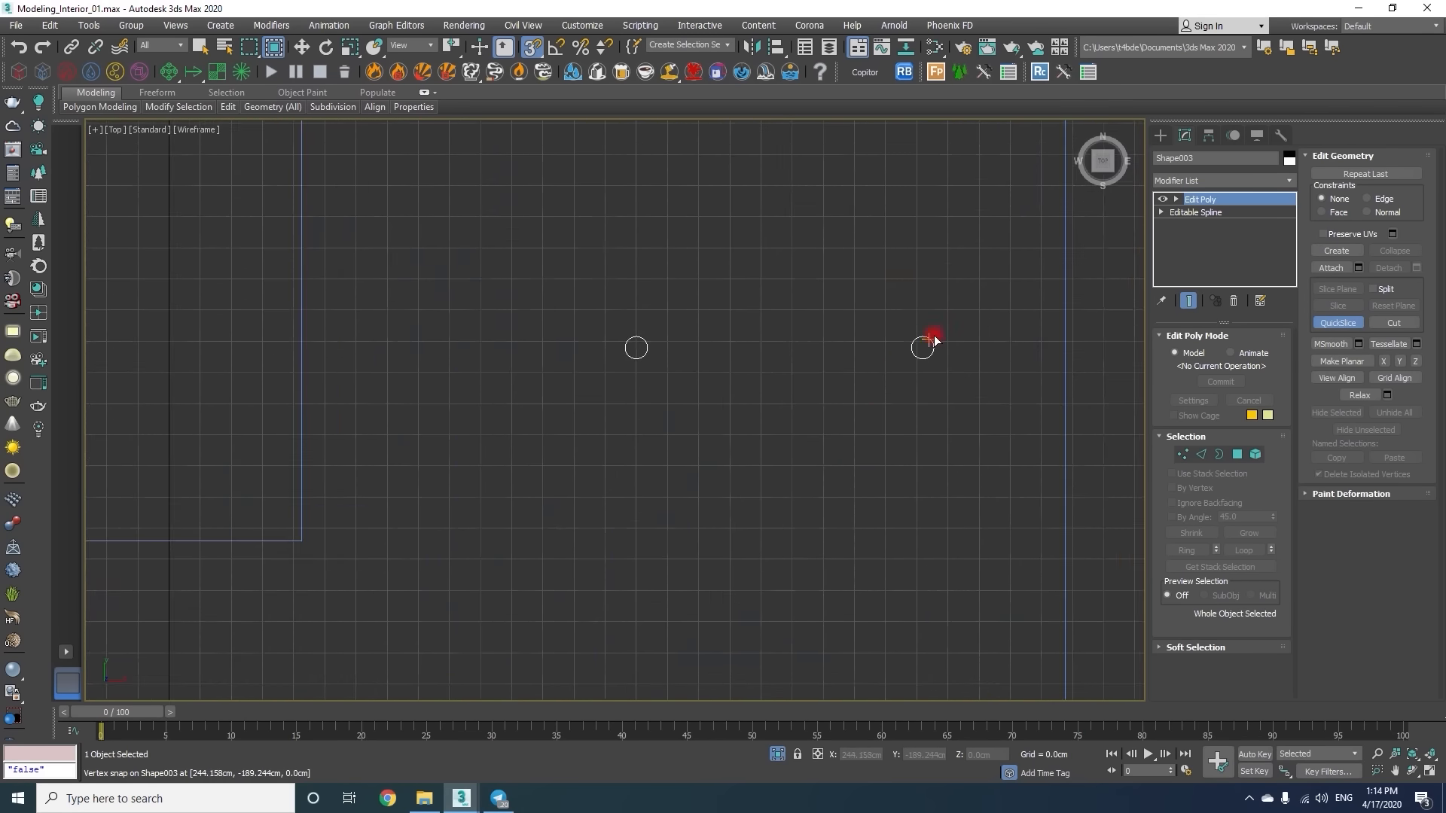
pyautogui.click(309, 359)
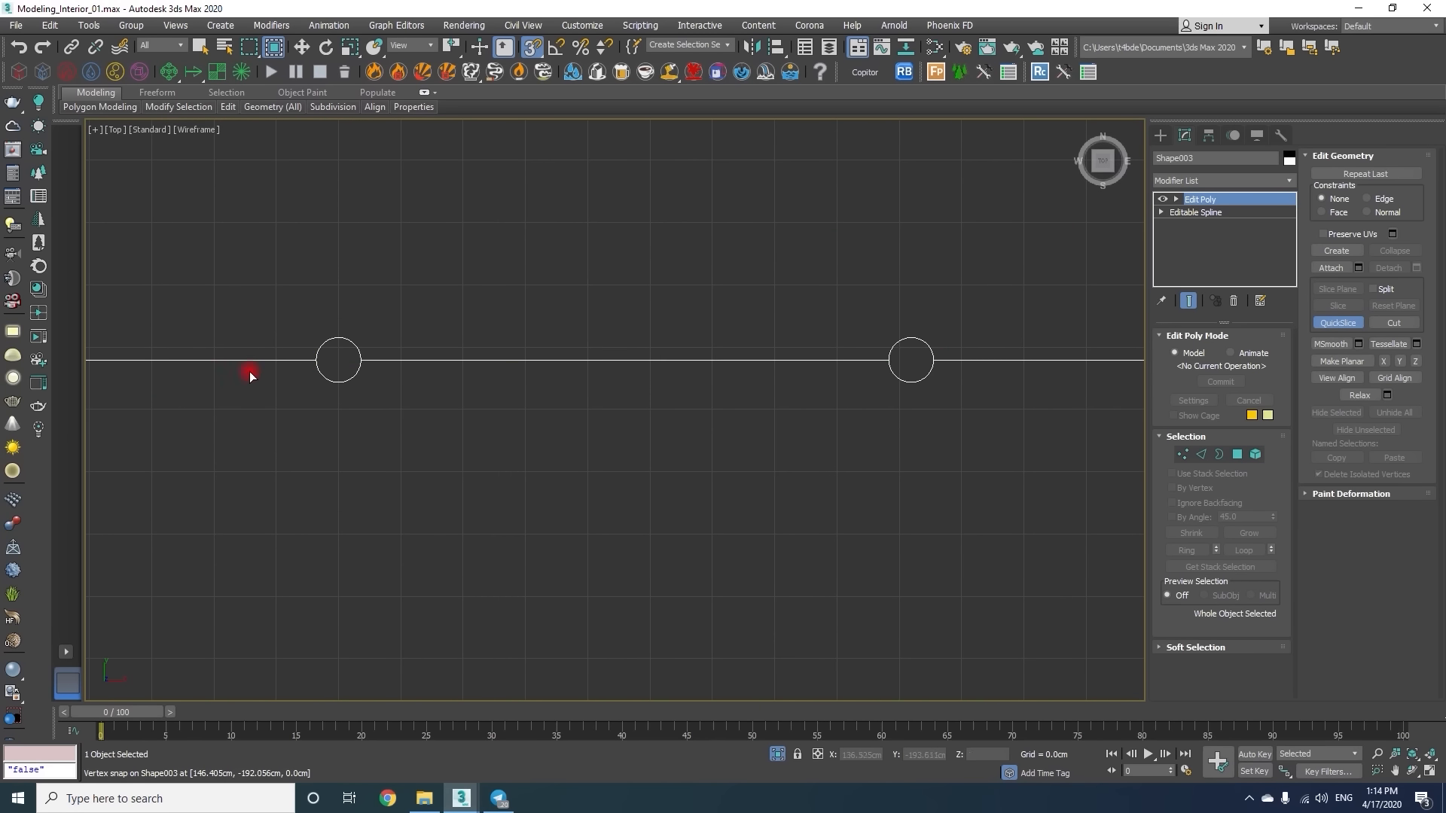
pyautogui.rightClick(242, 371)
# Snap the perforated ceiling face straight up onto the slab's underside at Z 270 cm.
pyautogui.press('p')
pyautogui.press('z')
pyautogui.keyDown('alt'); pyautogui.moveTo(536, 460); pyautogui.dragTo(505, 274, button='middle'); pyautogui.keyUp('alt')
pyautogui.press('F3')
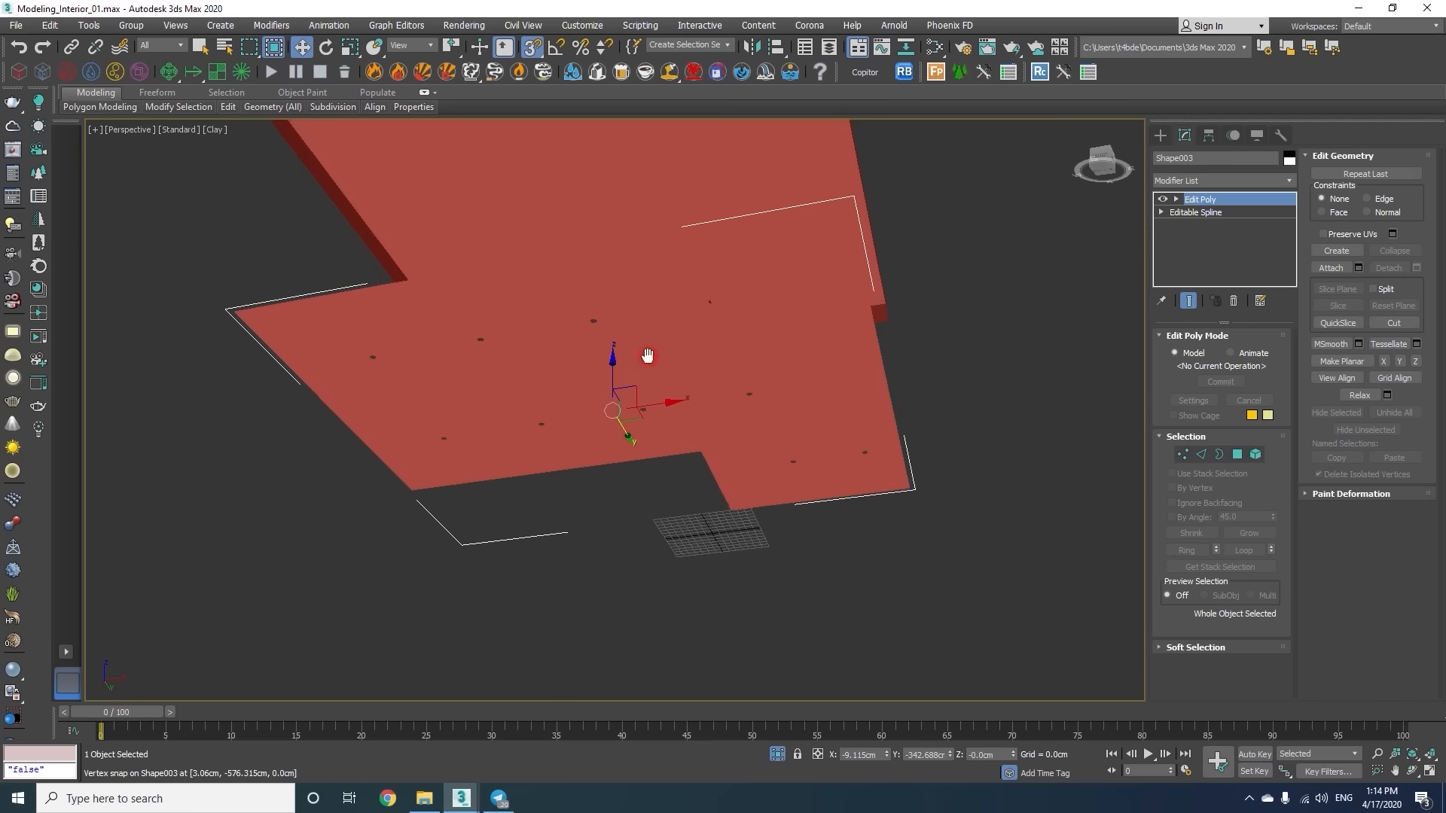
pyautogui.moveTo(646, 357); pyautogui.dragTo(479, 449, button='middle')
pyautogui.press('F4')
pyautogui.press('f')
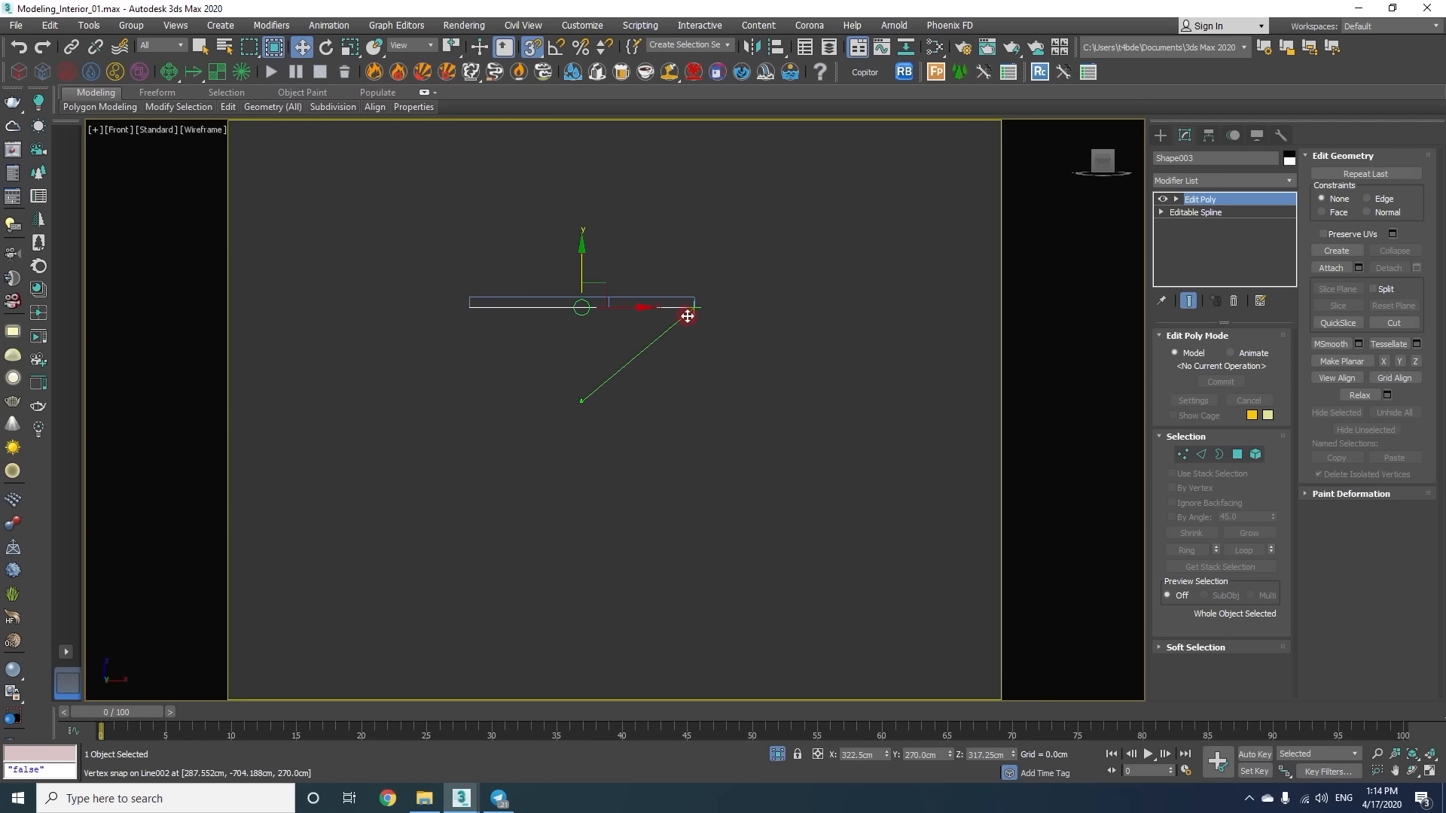
# Attach the perforated face to the ceiling slab and end the isolation.
pyautogui.press('F4')
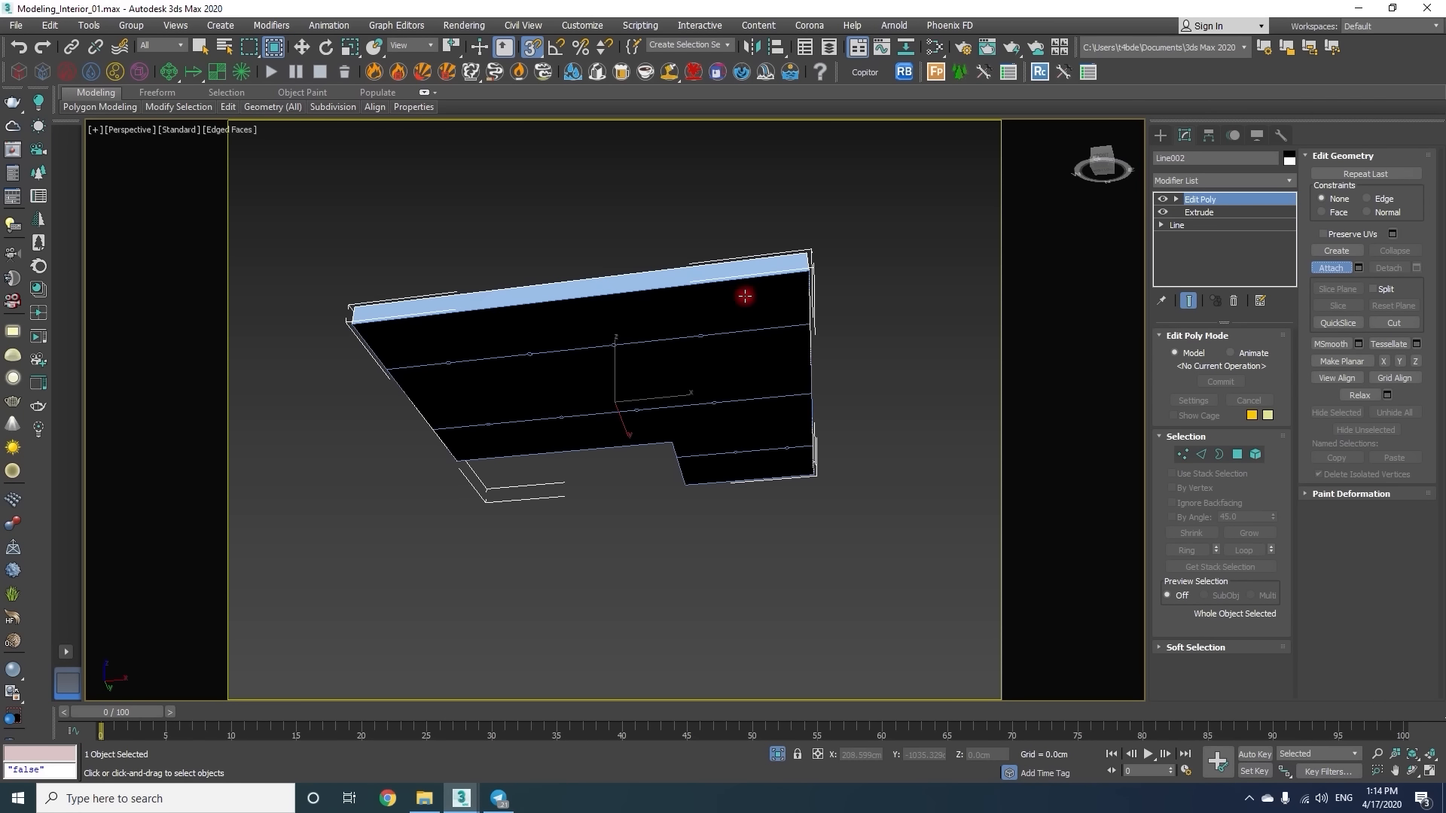
pyautogui.press('F3')
pyautogui.press('F4')
pyautogui.click(776, 754)
# Examine from below how the spotlights sit in the ceiling holes.
pyautogui.keyDown('alt'); pyautogui.moveTo(629, 520); pyautogui.dragTo(594, 201, button='middle'); pyautogui.keyUp('alt')
pyautogui.scroll(5, 579, 245)
pyautogui.scroll(6, 594, 200)
pyautogui.moveTo(690, 183); pyautogui.dragTo(342, 365, button='middle')
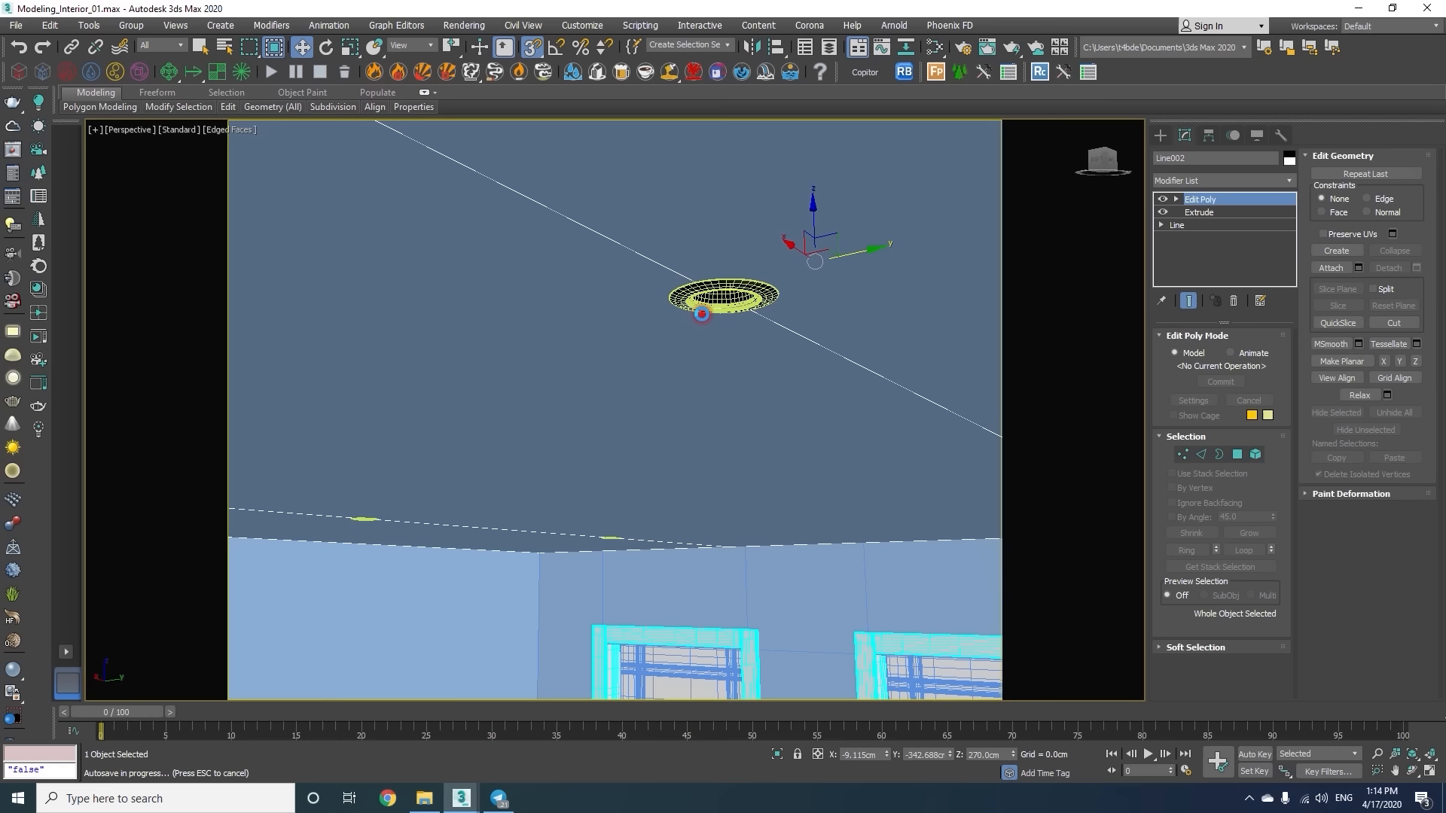
pyautogui.keyDown('alt'); pyautogui.moveTo(701, 350); pyautogui.dragTo(706, 304, button='middle'); pyautogui.keyUp('alt')
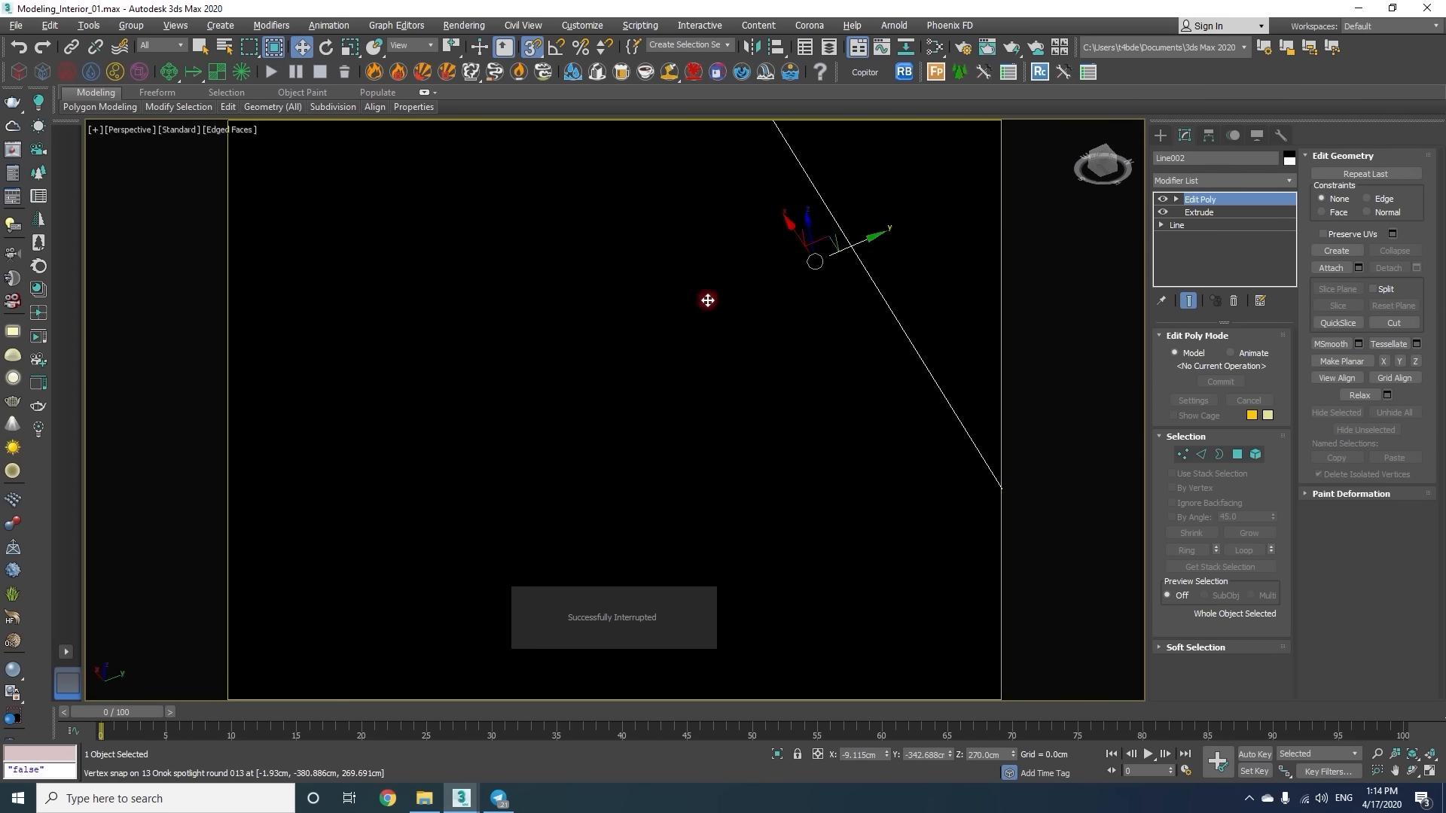
pyautogui.press('z')
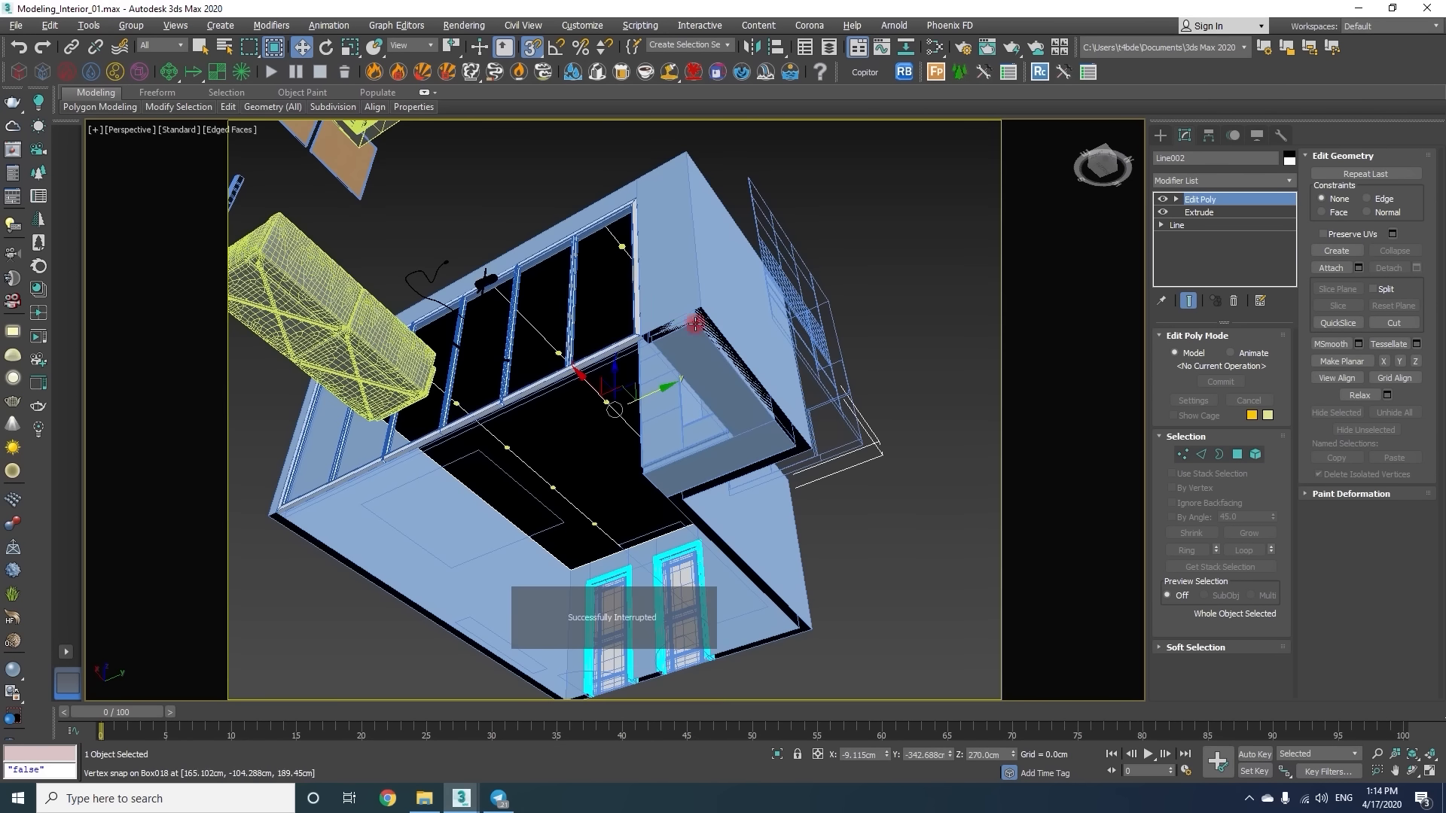
pyautogui.scroll(8, 582, 360)
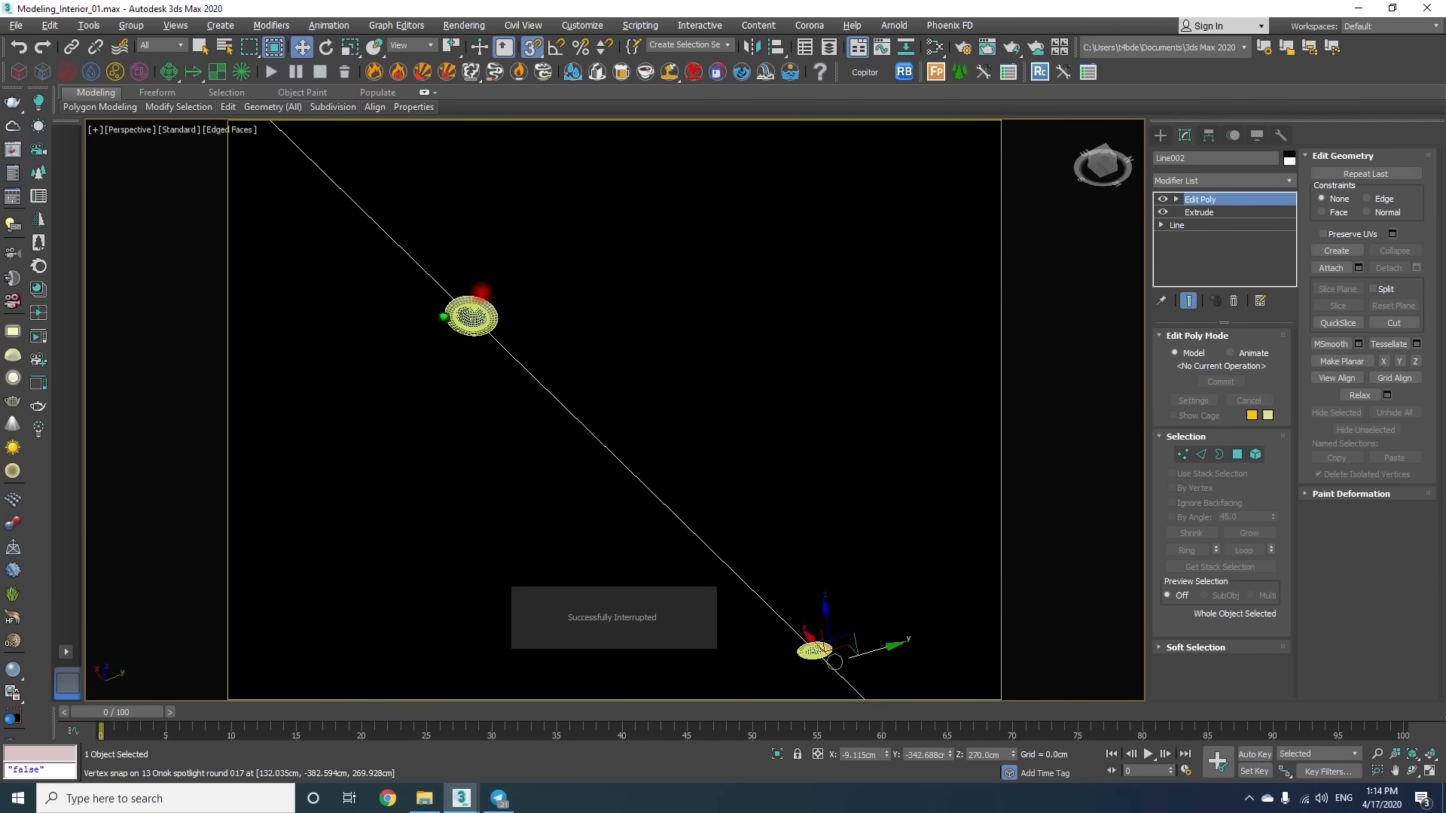
pyautogui.scroll(8, 444, 320)
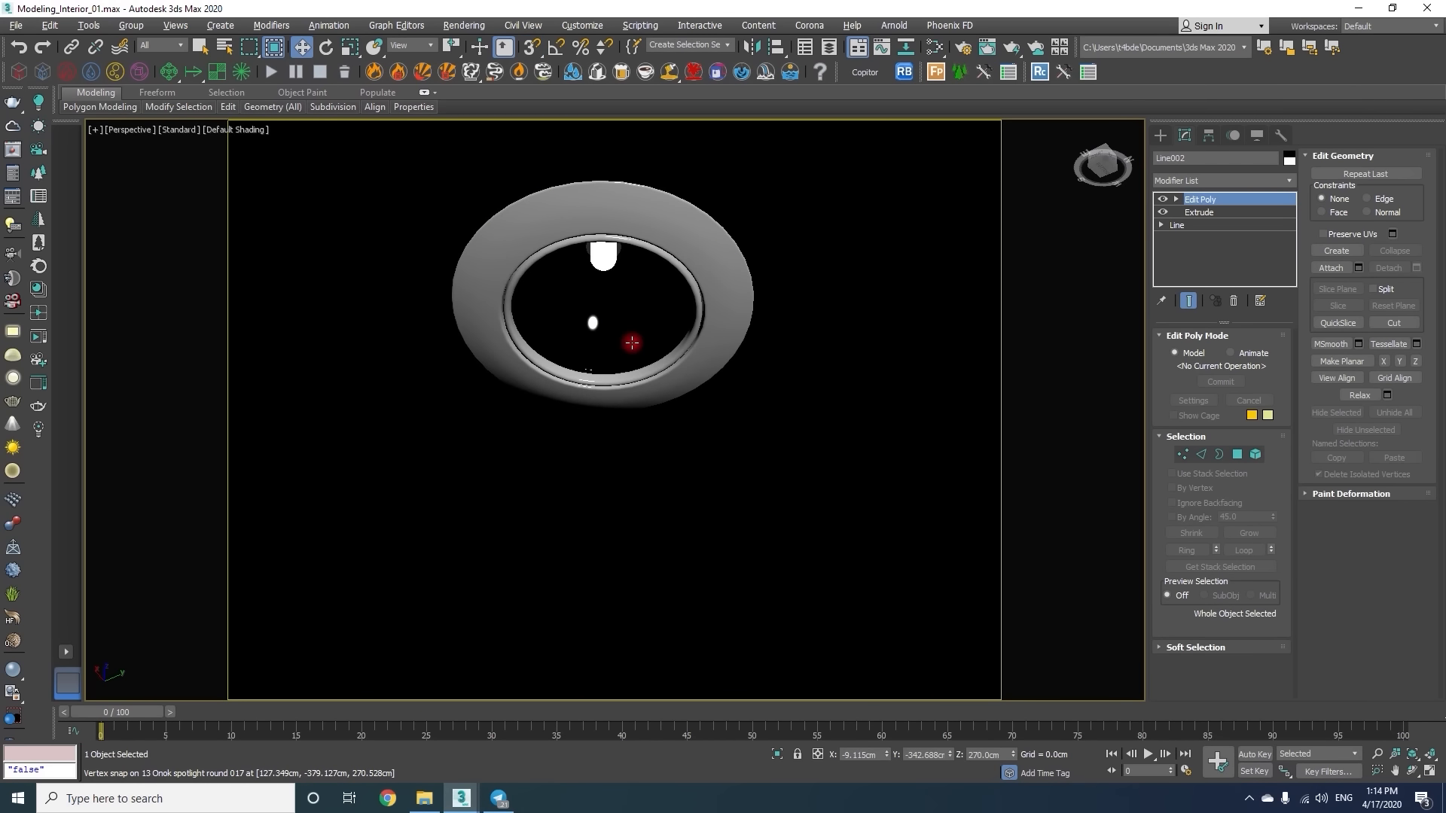
pyautogui.scroll(5, 631, 343)
pyautogui.scroll(-15, 611, 363)
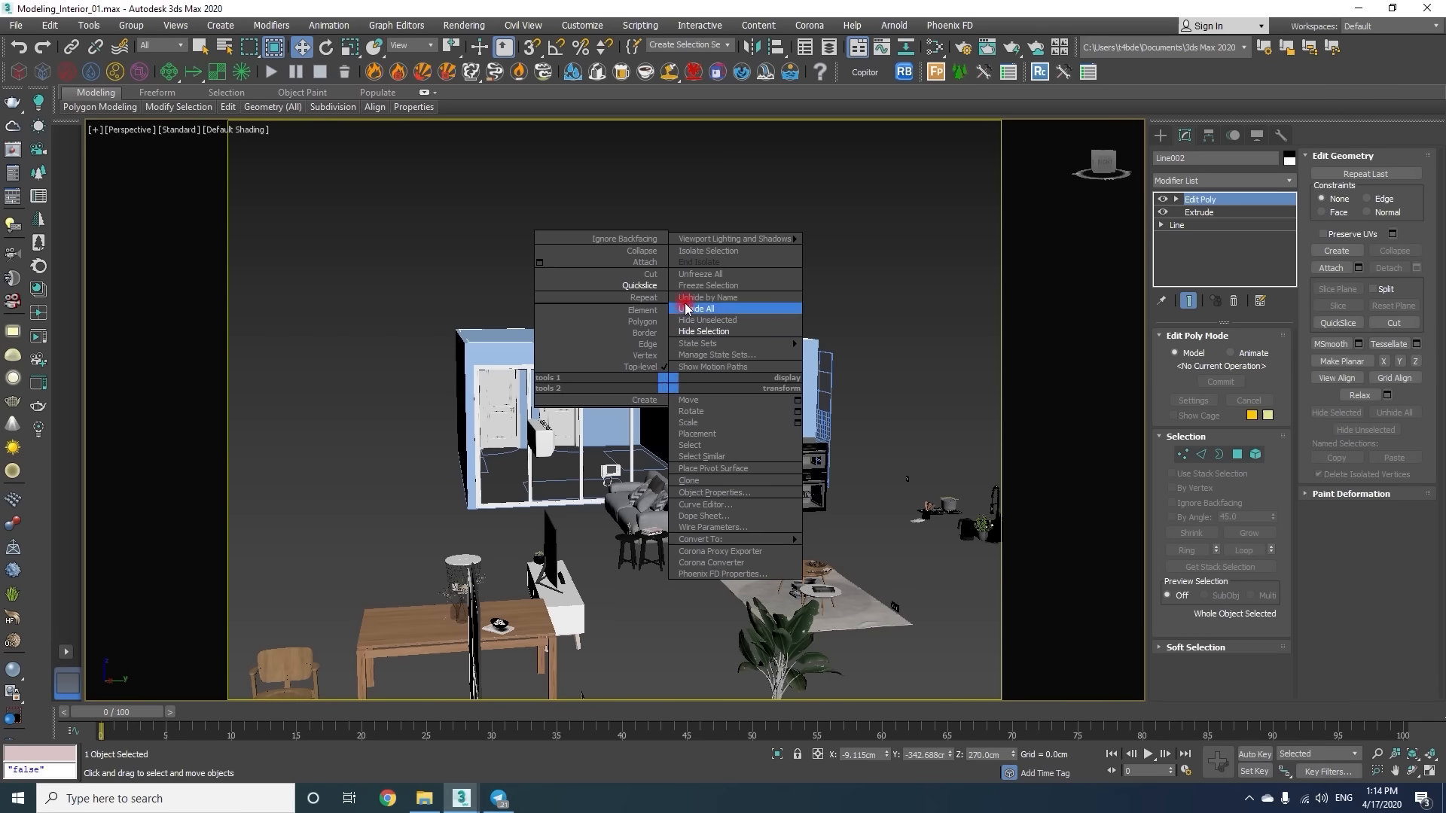
# Unhide all objects and move the sofa into the room, against the wall at the back of the living area.
pyautogui.click(699, 312)
pyautogui.press('t')
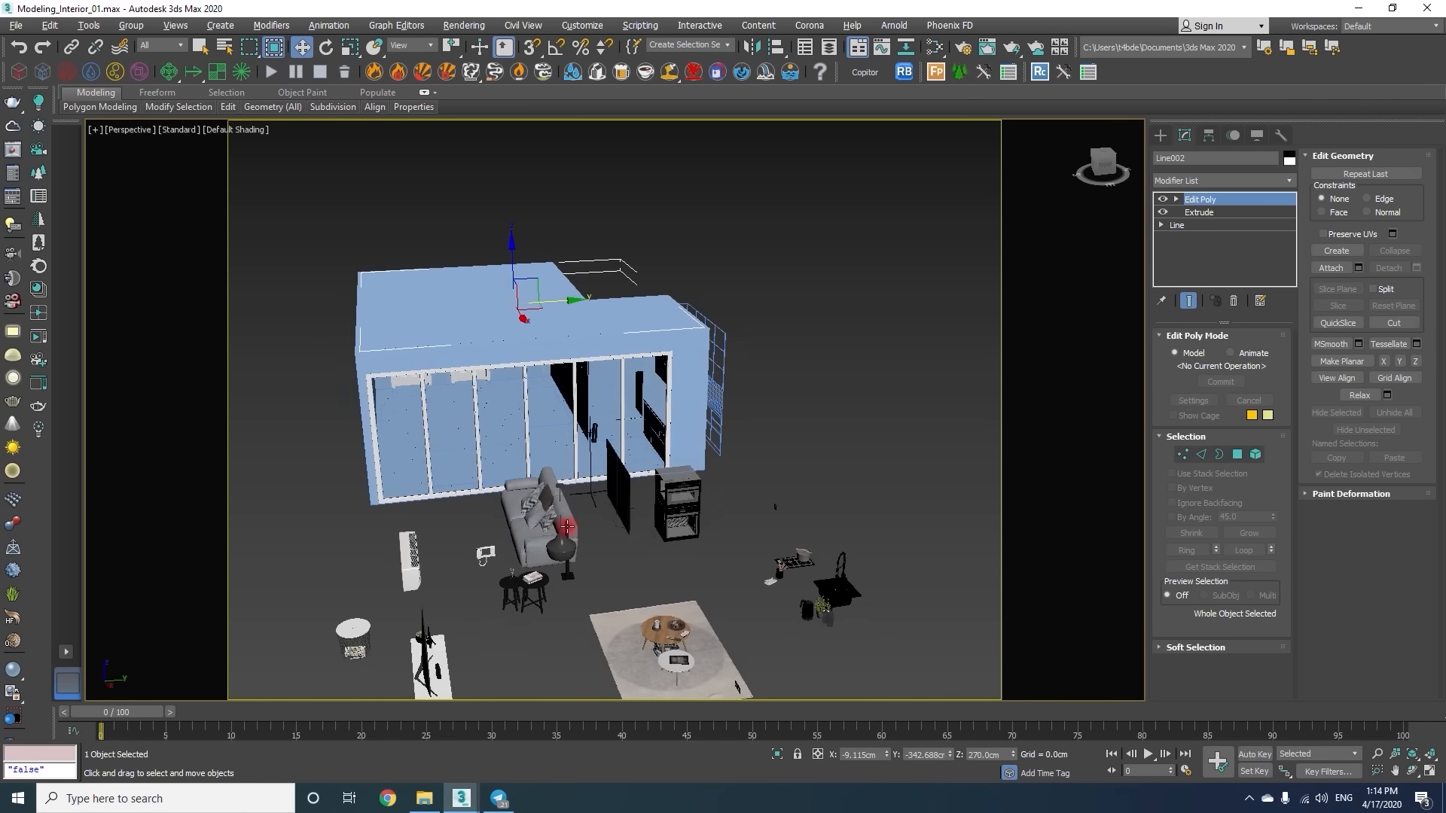
pyautogui.click(557, 366)
pyautogui.press('F3')
pyautogui.scroll(2, 704, 423)
pyautogui.click(595, 430)
pyautogui.moveTo(605, 457); pyautogui.dragTo(900, 473, button='middle')
pyautogui.moveTo(884, 424); pyautogui.dragTo(566, 366)
pyautogui.scroll(5, 559, 373)
pyautogui.moveTo(559, 374); pyautogui.dragTo(661, 365, button='middle')
pyautogui.moveTo(690, 421); pyautogui.dragTo(683, 409)
# Snap the sofa's feet vertically onto the floor surface in the front view.
pyautogui.press('f')
pyautogui.scroll(-8, 684, 410)
pyautogui.moveTo(684, 410); pyautogui.dragTo(622, 494, button='middle')
pyautogui.scroll(-3, 675, 335)
pyautogui.moveTo(665, 299); pyautogui.dragTo(664, 294)
pyautogui.scroll(10, 630, 564)
pyautogui.press('s')
pyautogui.moveTo(866, 477); pyautogui.dragTo(520, 519)
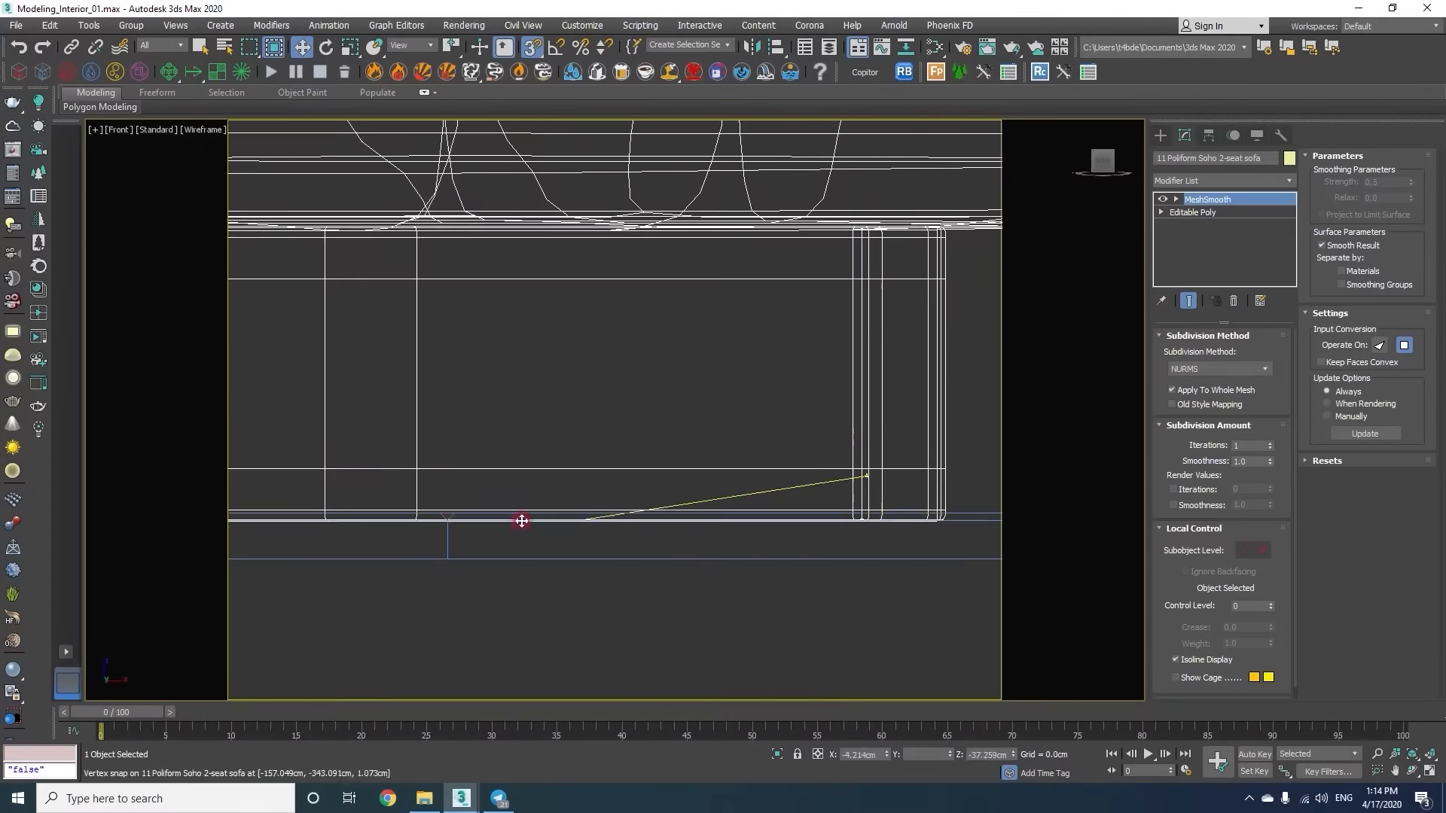
pyautogui.press('p')
pyautogui.press('z')
pyautogui.press('F3')
# Move the rug and coffee table group into the room directly in front of the sofa and check its floor level.
pyautogui.keyDown('alt'); pyautogui.moveTo(487, 487); pyautogui.dragTo(553, 516, button='middle'); pyautogui.keyUp('alt')
pyautogui.scroll(-6, 519, 494)
pyautogui.moveTo(677, 519); pyautogui.dragTo(539, 528, button='middle')
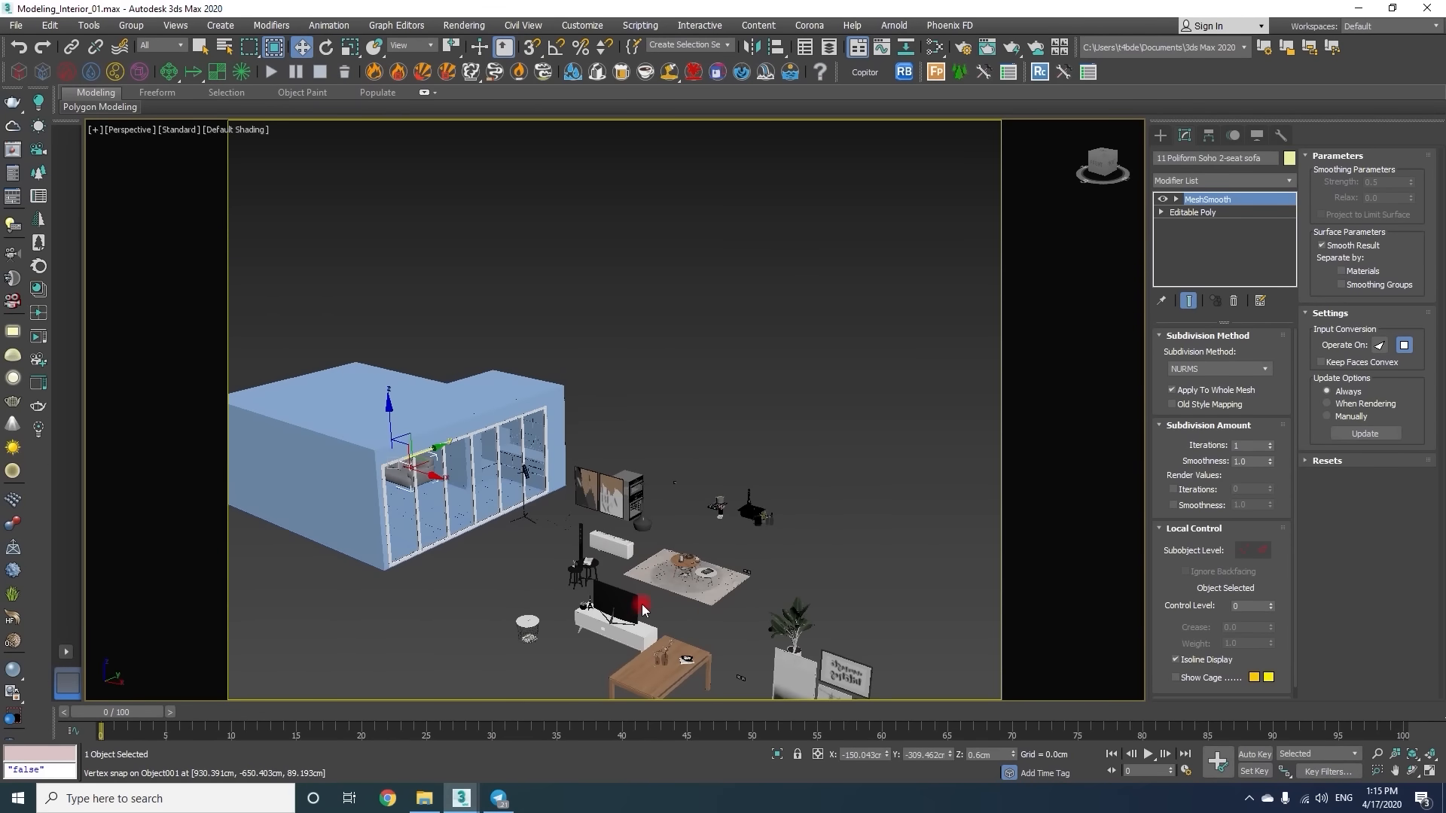
pyautogui.click(705, 563)
pyautogui.press('t')
pyautogui.press('F3')
pyautogui.press('F3')
pyautogui.press('s')
pyautogui.press('F3')
pyautogui.scroll(-2, 686, 548)
pyautogui.moveTo(685, 548); pyautogui.dragTo(935, 440, button='middle')
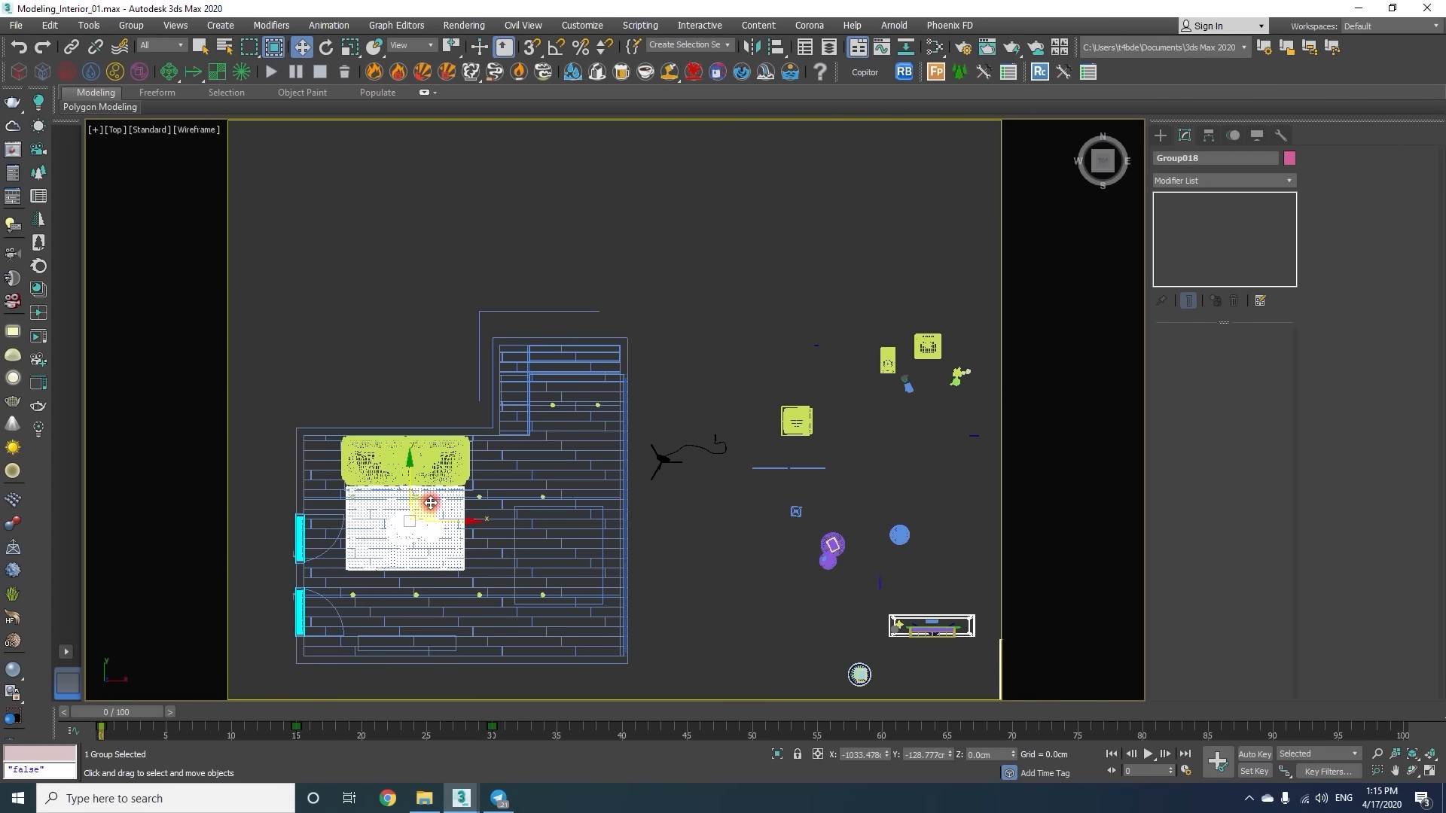
pyautogui.press('f')
pyautogui.press('z')
pyautogui.scroll(10, 480, 488)
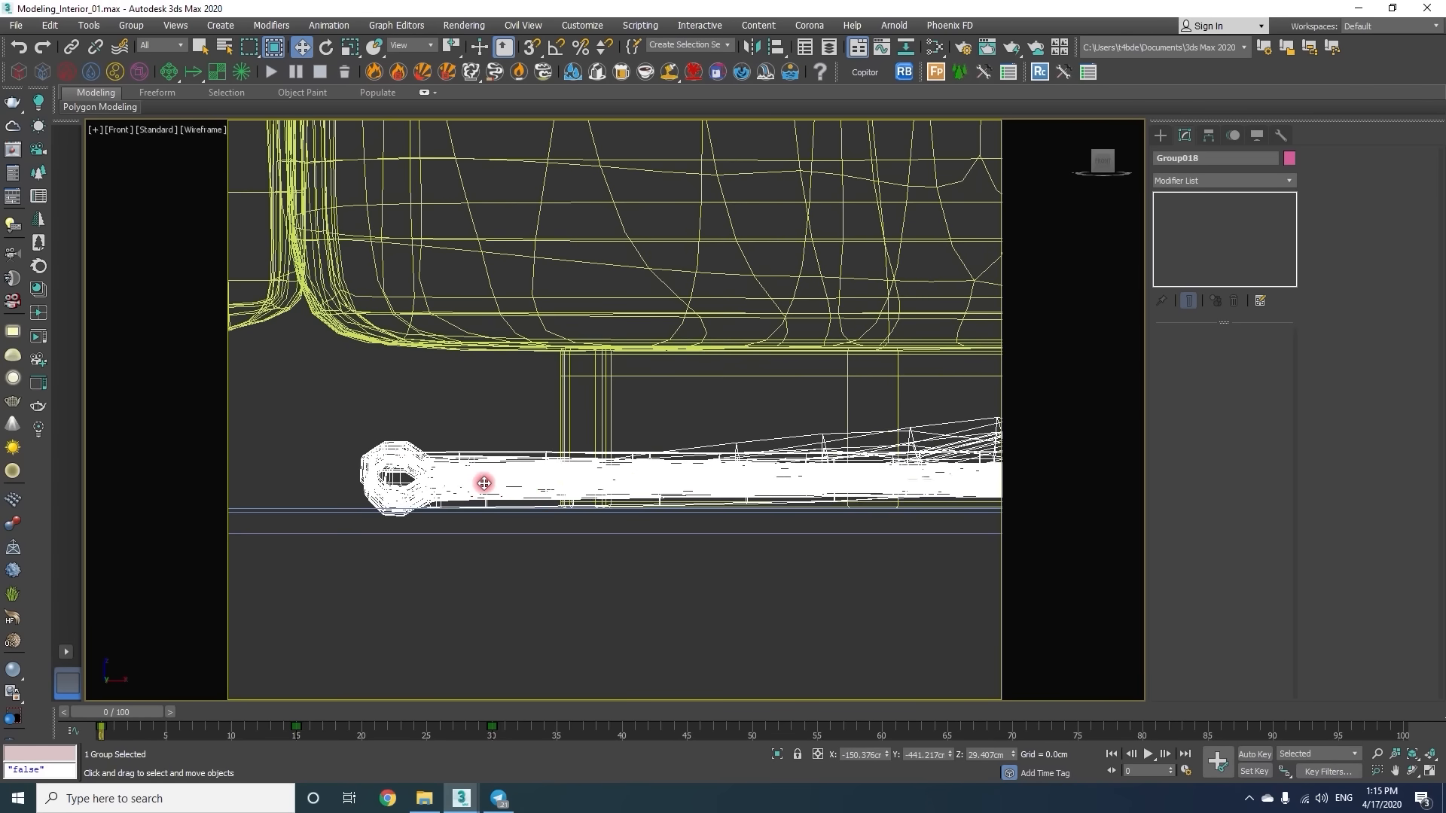
# Move the TV stand with its TV and decor against the wall opposite the sofa, roughly centred on the rug.
pyautogui.scroll(-10, 488, 479)
pyautogui.press('t')
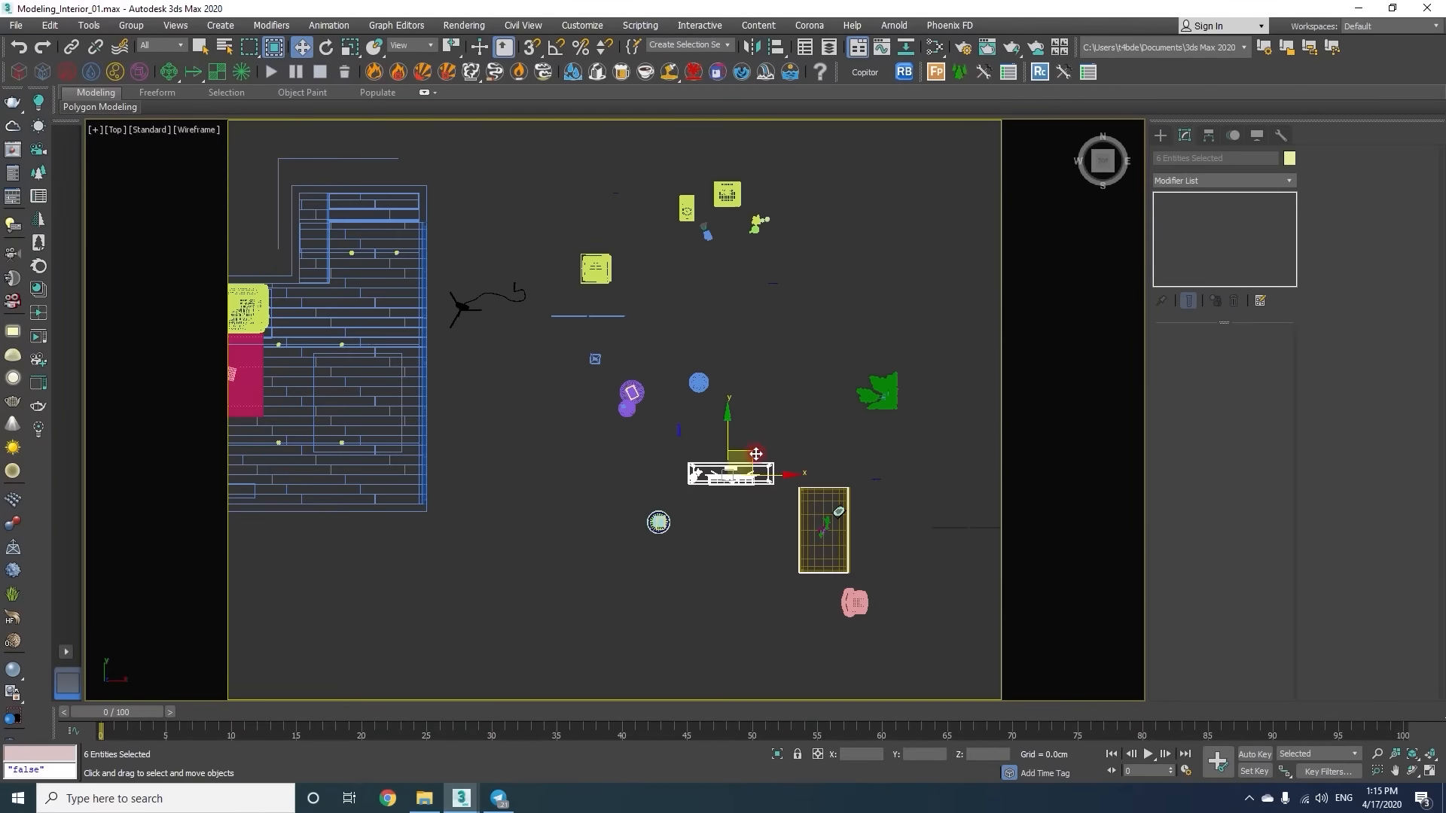
pyautogui.moveTo(378, 475); pyautogui.dragTo(227, 466)
pyautogui.moveTo(316, 469); pyautogui.dragTo(714, 411, button='middle')
pyautogui.scroll(9, 714, 426)
pyautogui.moveTo(591, 357); pyautogui.dragTo(430, 394)
pyautogui.moveTo(538, 426)
pyautogui.mouseDown(button='middle')
pyautogui.moveTo(713, 439)
pyautogui.moveTo(477, 368)
pyautogui.moveTo(484, 422)
pyautogui.mouseUp(button='middle')
pyautogui.press('p')
pyautogui.press('F3')
pyautogui.press('t')
pyautogui.press('F3')
pyautogui.scroll(6, 625, 378)
pyautogui.moveTo(390, 630)
pyautogui.mouseDown(button='middle')
pyautogui.moveTo(625, 378)
pyautogui.moveTo(584, 453)
pyautogui.mouseUp(button='middle')
pyautogui.scroll(8, 597, 374)
pyautogui.scroll(-8, 570, 454)
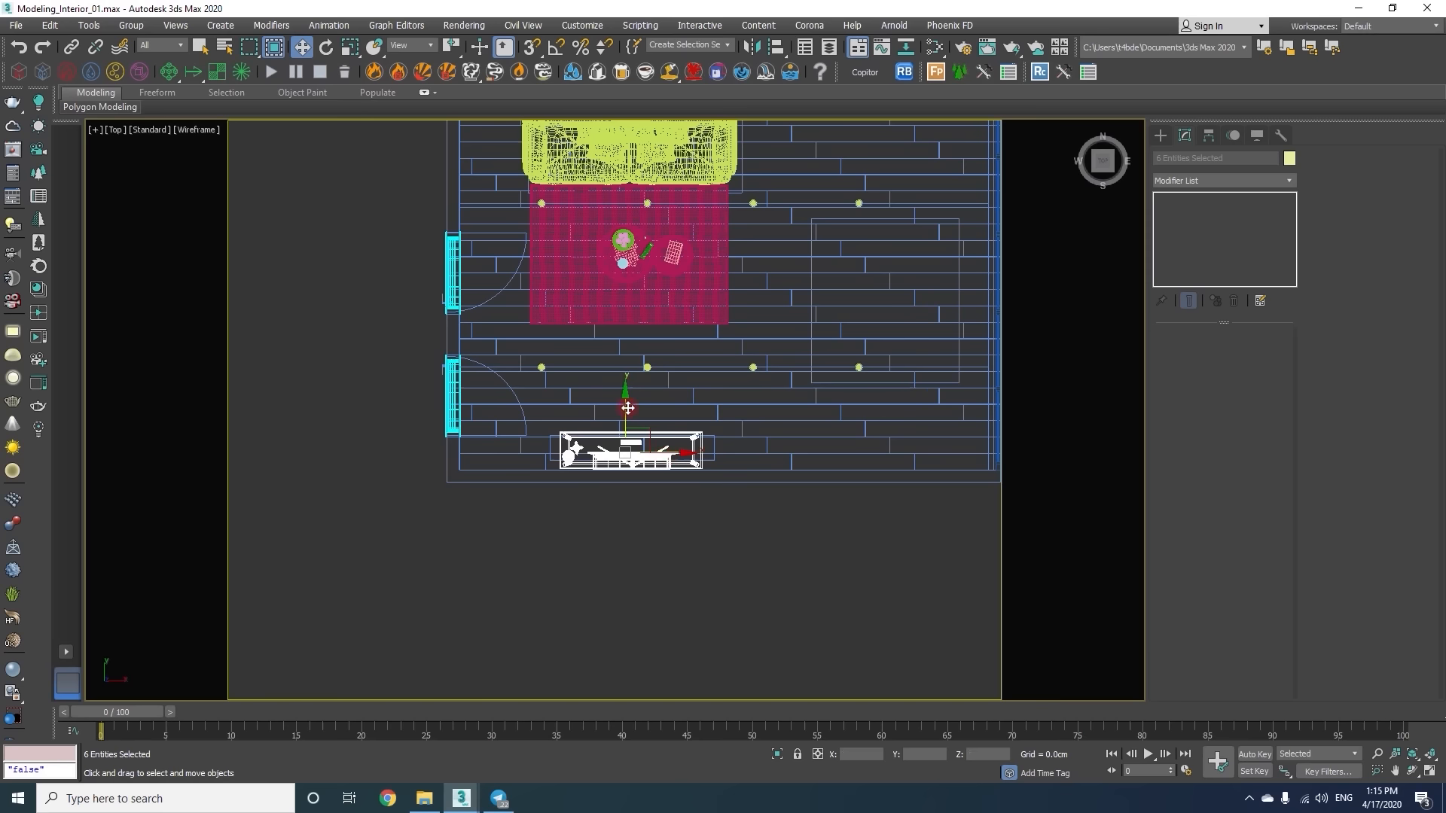
# Place the pair of framed pictures on the wall behind the sofa, centred above it at Z 143.291 cm.
pyautogui.moveTo(628, 408); pyautogui.dragTo(477, 377, button='middle')
pyautogui.scroll(-6, 477, 376)
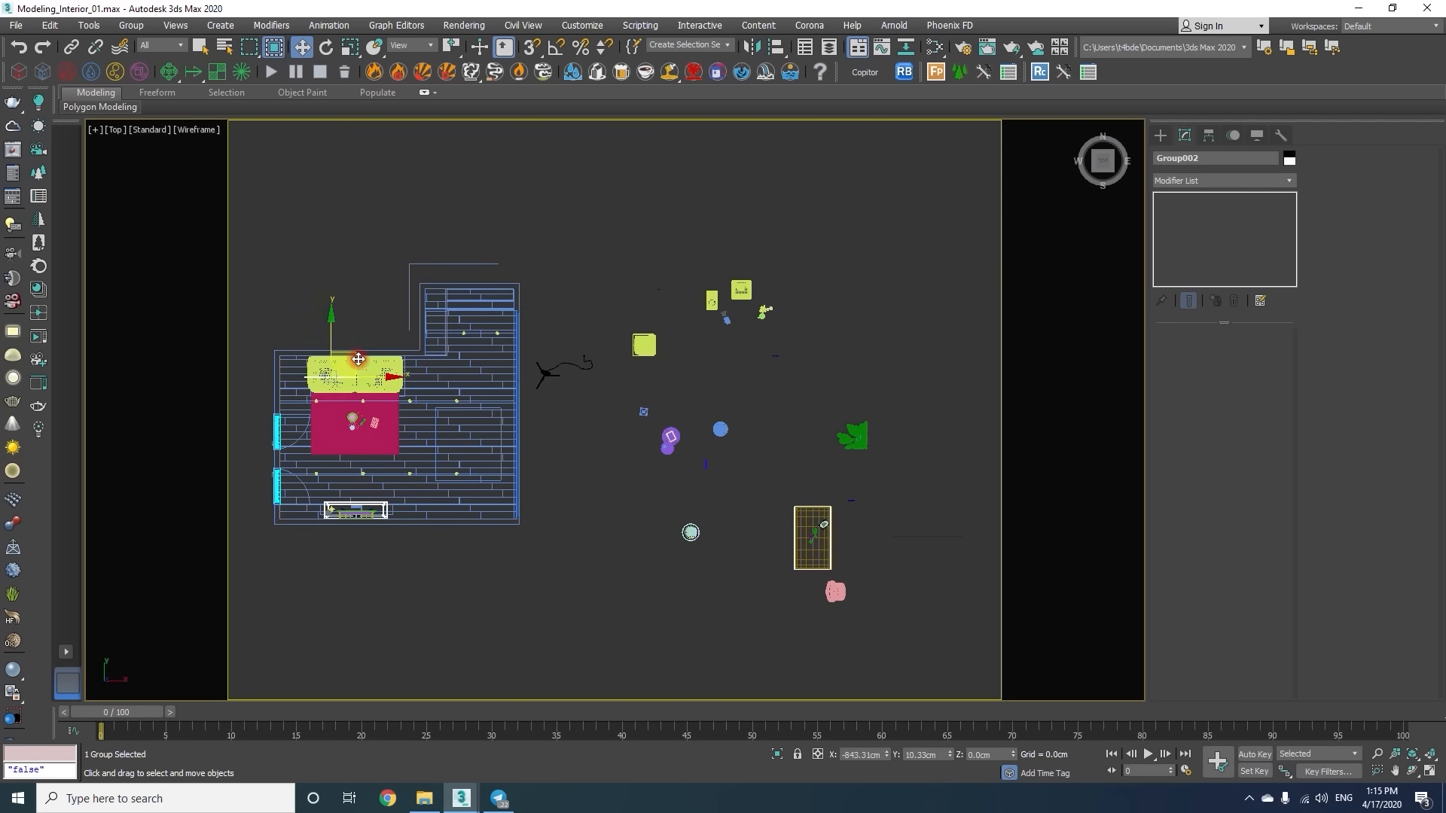
pyautogui.scroll(8, 487, 337)
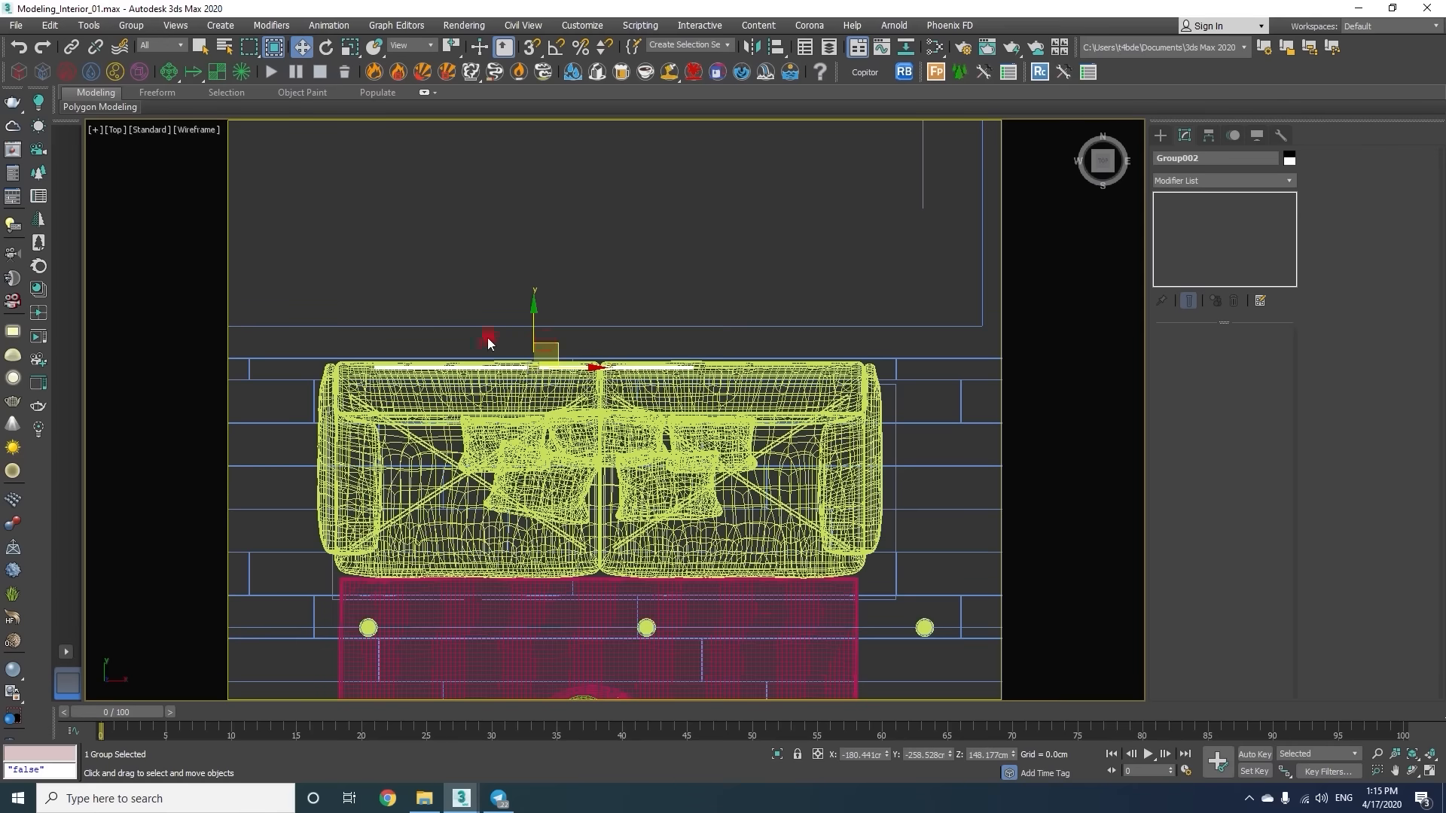
pyautogui.scroll(5, 567, 346)
pyautogui.press('f')
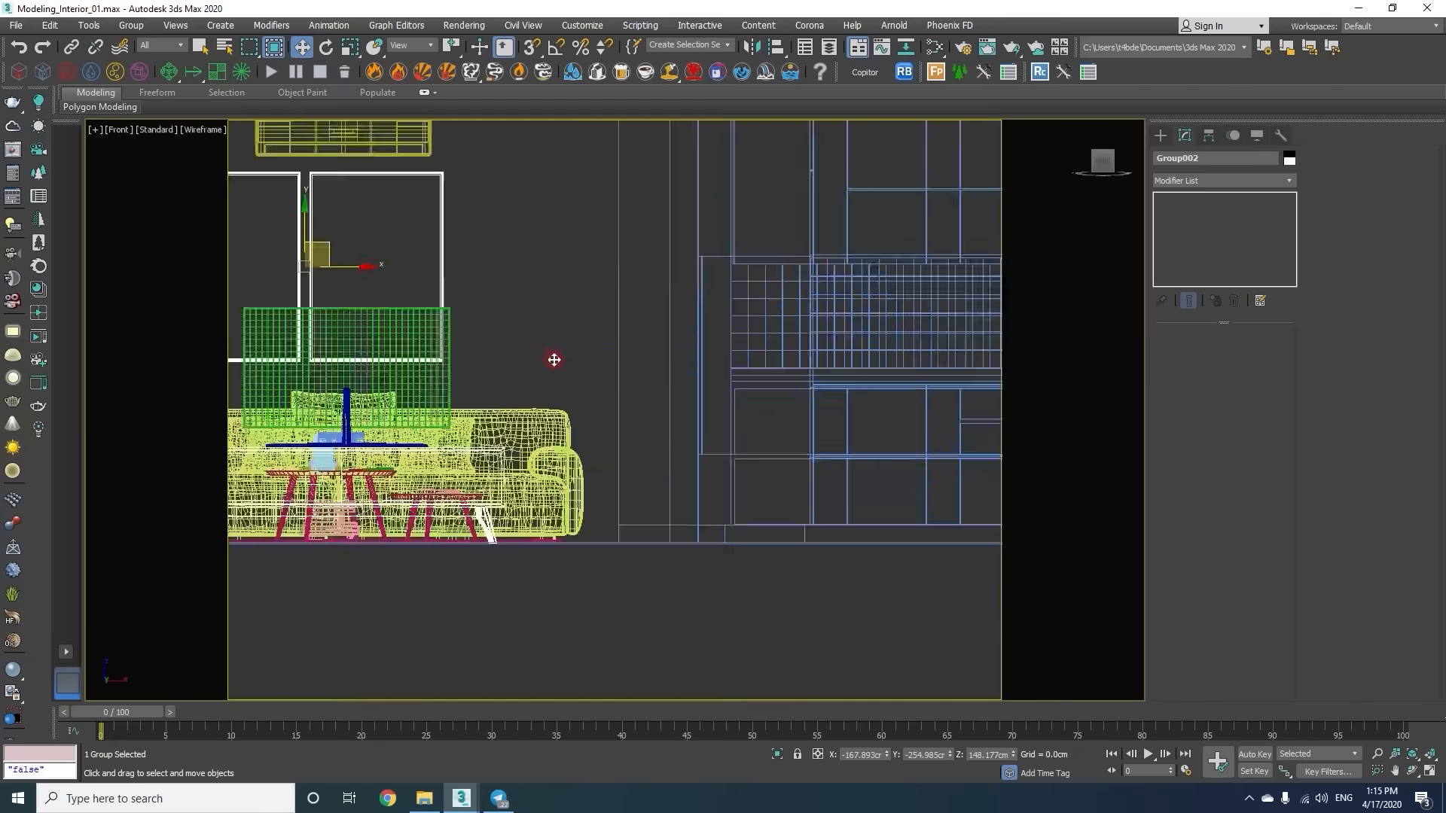
pyautogui.scroll(3, 573, 347)
pyautogui.scroll(3, 573, 275)
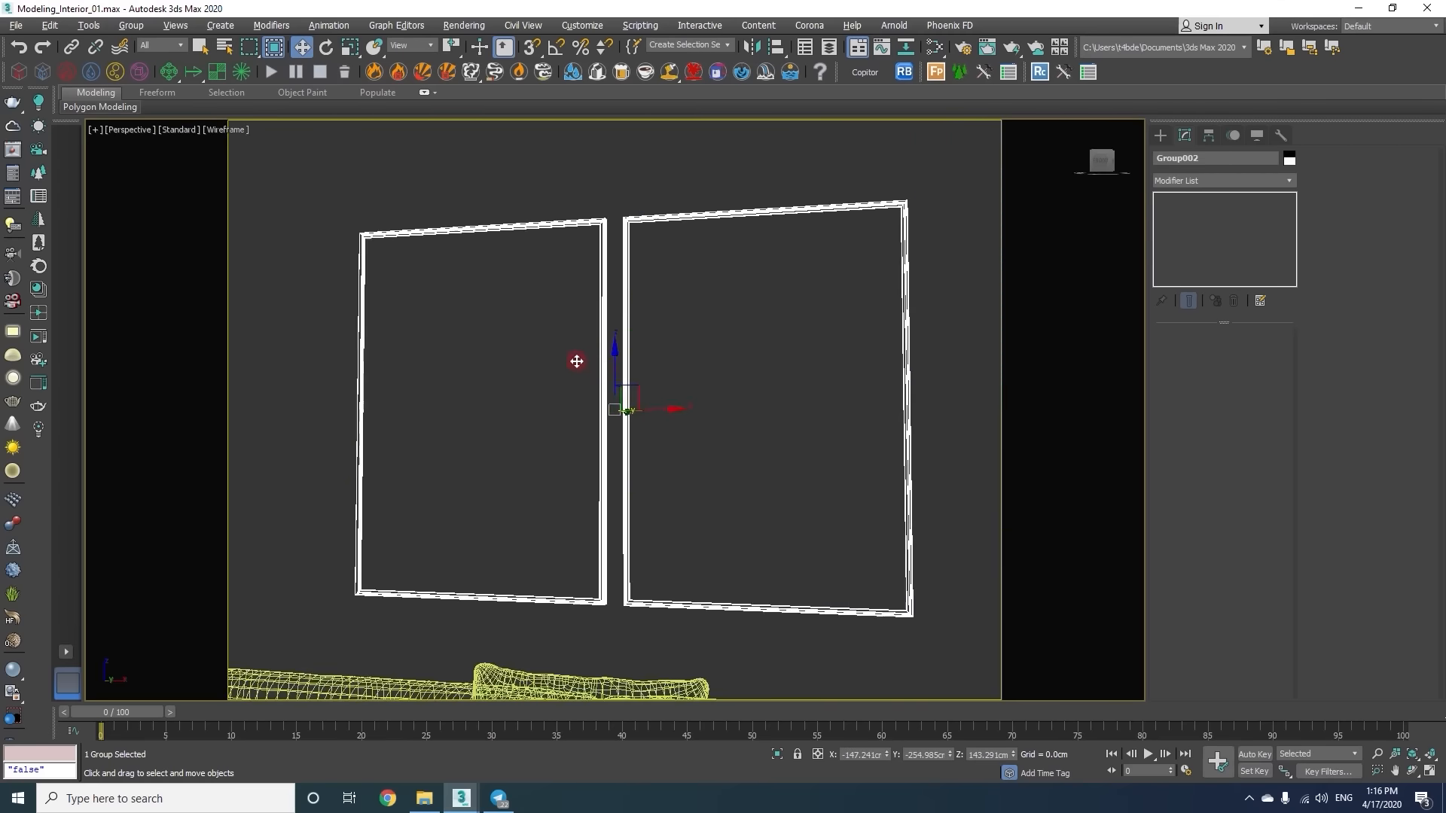
# Move the Audio speaker group into the room and place it beside the sofa's end, close to the back wall.
pyautogui.press('t')
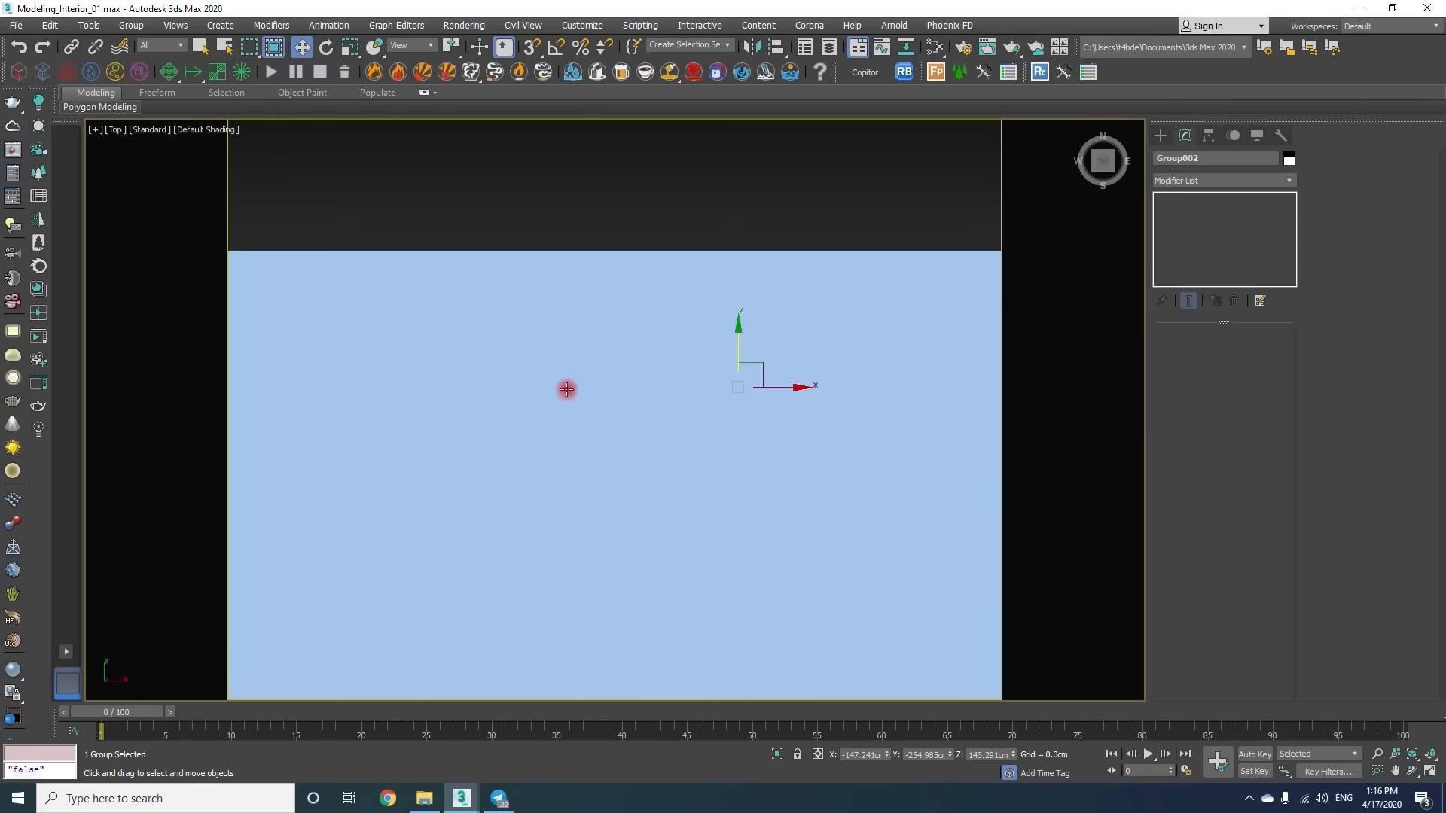
pyautogui.press('F3')
pyautogui.scroll(-10, 553, 316)
pyautogui.moveTo(843, 362); pyautogui.dragTo(598, 365, button='middle')
pyautogui.click(718, 353)
pyautogui.moveTo(717, 351); pyautogui.dragTo(870, 349, button='middle')
pyautogui.moveTo(871, 346); pyautogui.dragTo(515, 282)
pyautogui.scroll(8, 514, 282)
pyautogui.scroll(4, 520, 307)
pyautogui.moveTo(639, 431); pyautogui.dragTo(518, 466)
# Mirror the speaker as a copy and place the copy at the opposite end of the sofa.
pyautogui.scroll(-5, 498, 381)
pyautogui.moveTo(499, 381); pyautogui.dragTo(859, 332, button='middle')
pyautogui.click(748, 47)
pyautogui.click(684, 323)
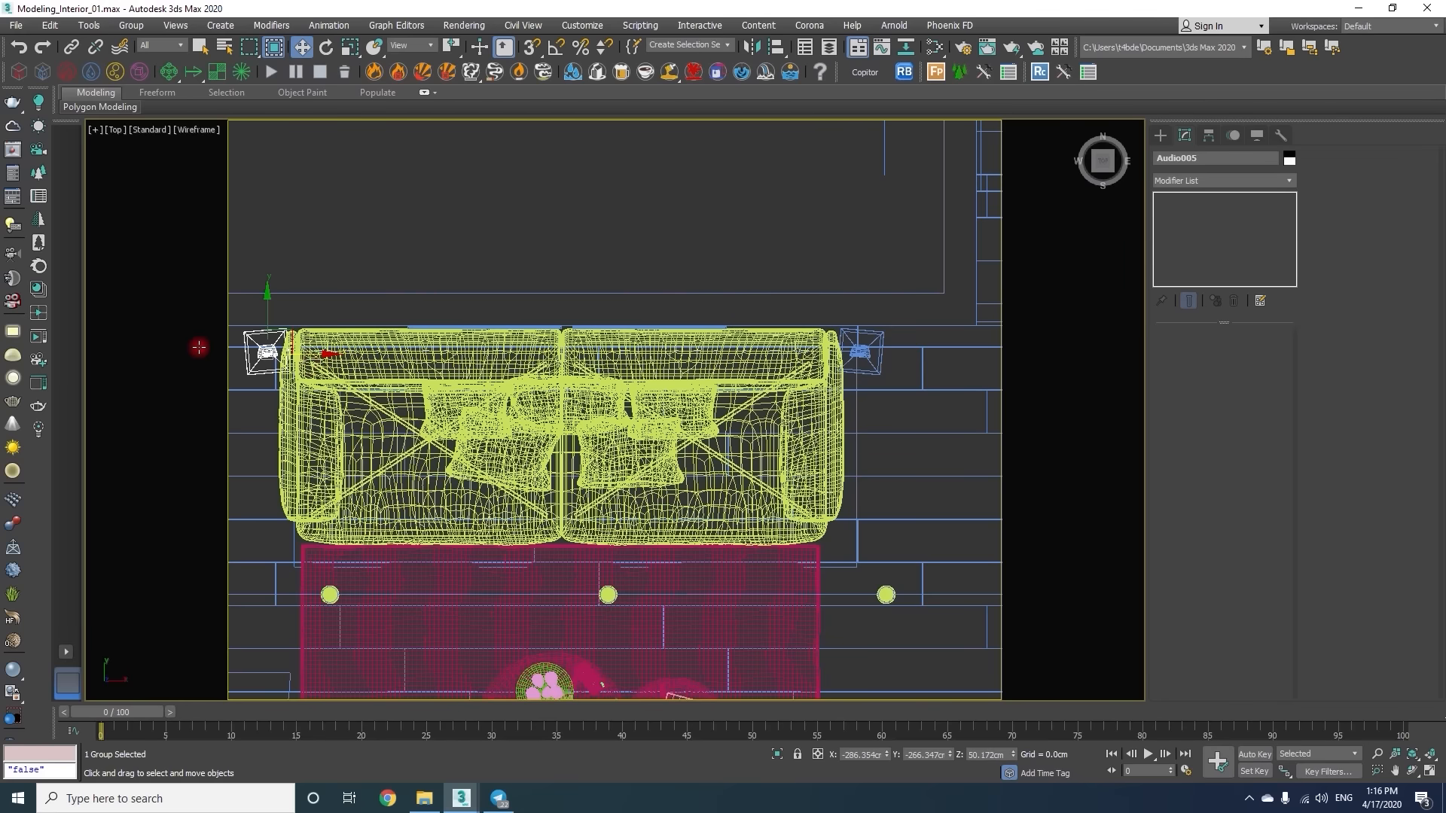
pyautogui.scroll(5, 200, 347)
pyautogui.press('e')
# Move the two round side tables and the item on them next to the sofa's kitchen-side end.
pyautogui.scroll(-8, 590, 310)
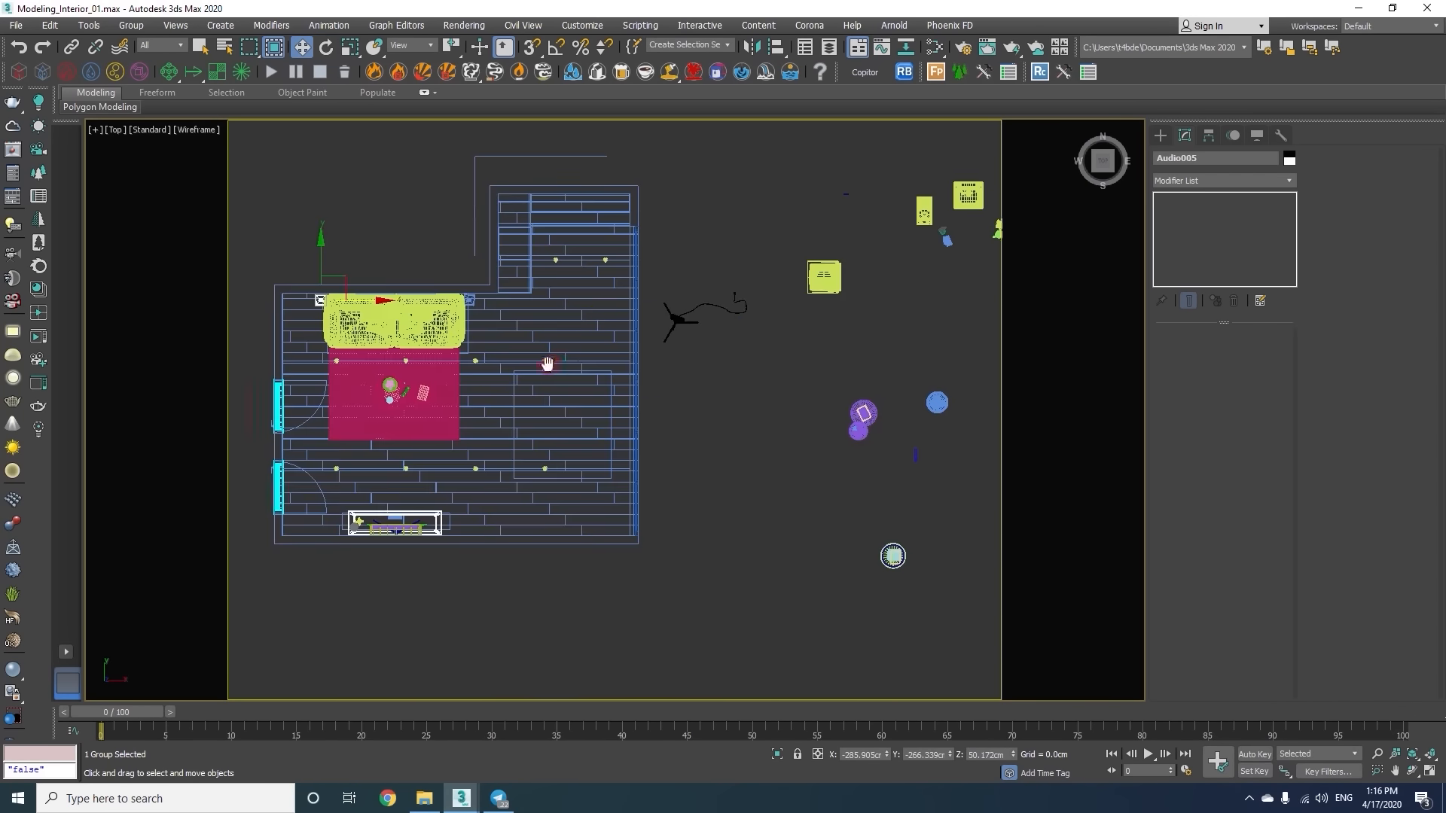
pyautogui.press('w')
pyautogui.moveTo(648, 341); pyautogui.dragTo(452, 280)
pyautogui.scroll(6, 450, 278)
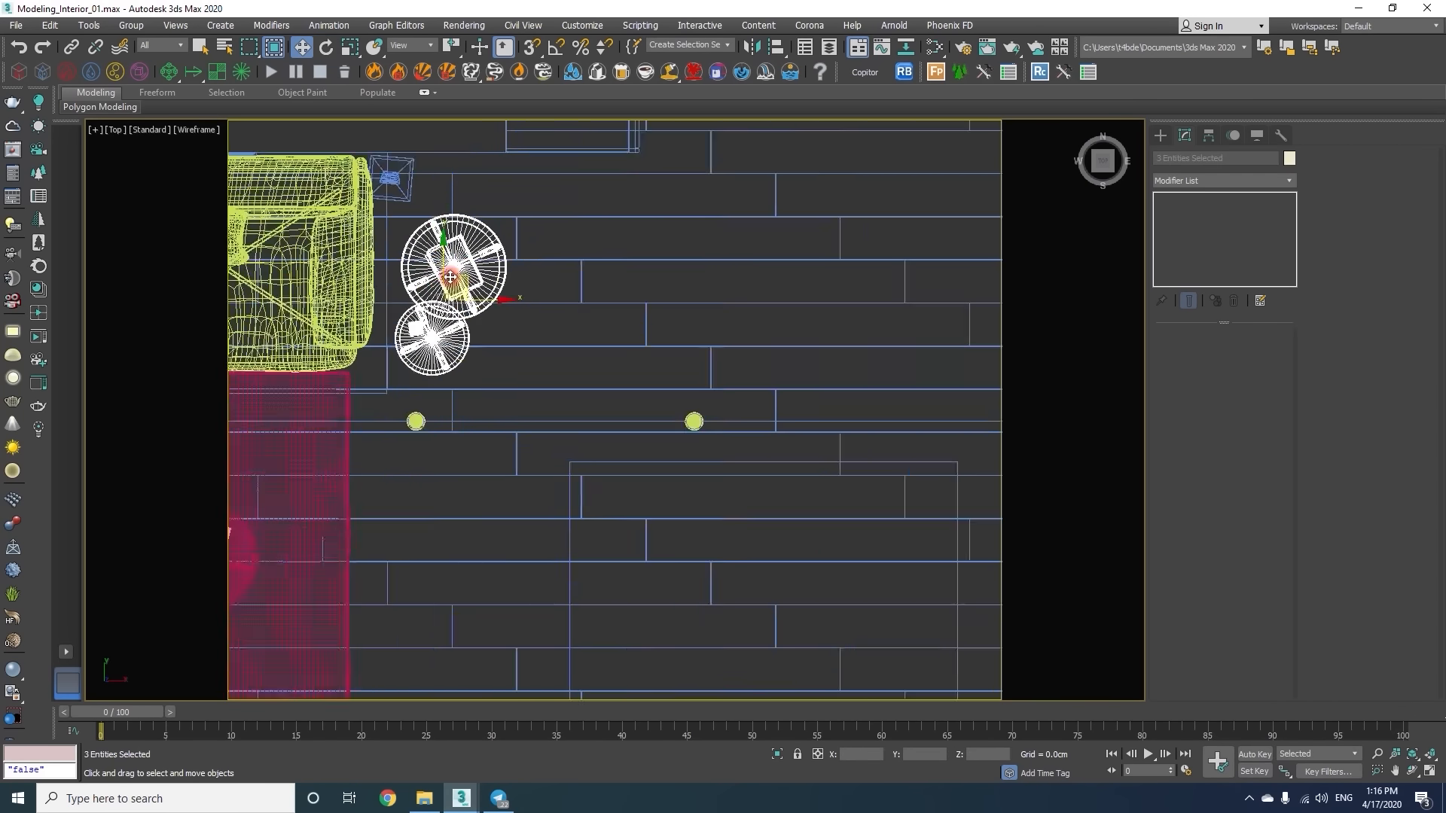
# Lower the two round side tables and the item on them until they rest on the floor.
pyautogui.press('p')
pyautogui.press('z')
pyautogui.press('f')
pyautogui.press('z')
pyautogui.moveTo(579, 400); pyautogui.dragTo(580, 393)
pyautogui.moveTo(628, 649); pyautogui.dragTo(635, 382, button='middle')
pyautogui.scroll(6, 635, 382)
pyautogui.moveTo(687, 408); pyautogui.dragTo(687, 384)
pyautogui.scroll(-8, 688, 384)
pyautogui.scroll(4, 760, 376)
# Select both speakers and lower them together until their bases meet the floor, using vertex snapping.
pyautogui.click(662, 358)
pyautogui.scroll(-6, 662, 359)
pyautogui.scroll(3, 501, 350)
pyautogui.keyDown('ctrl'); pyautogui.click(568, 377); pyautogui.keyUp('ctrl')
pyautogui.scroll(7, 547, 417)
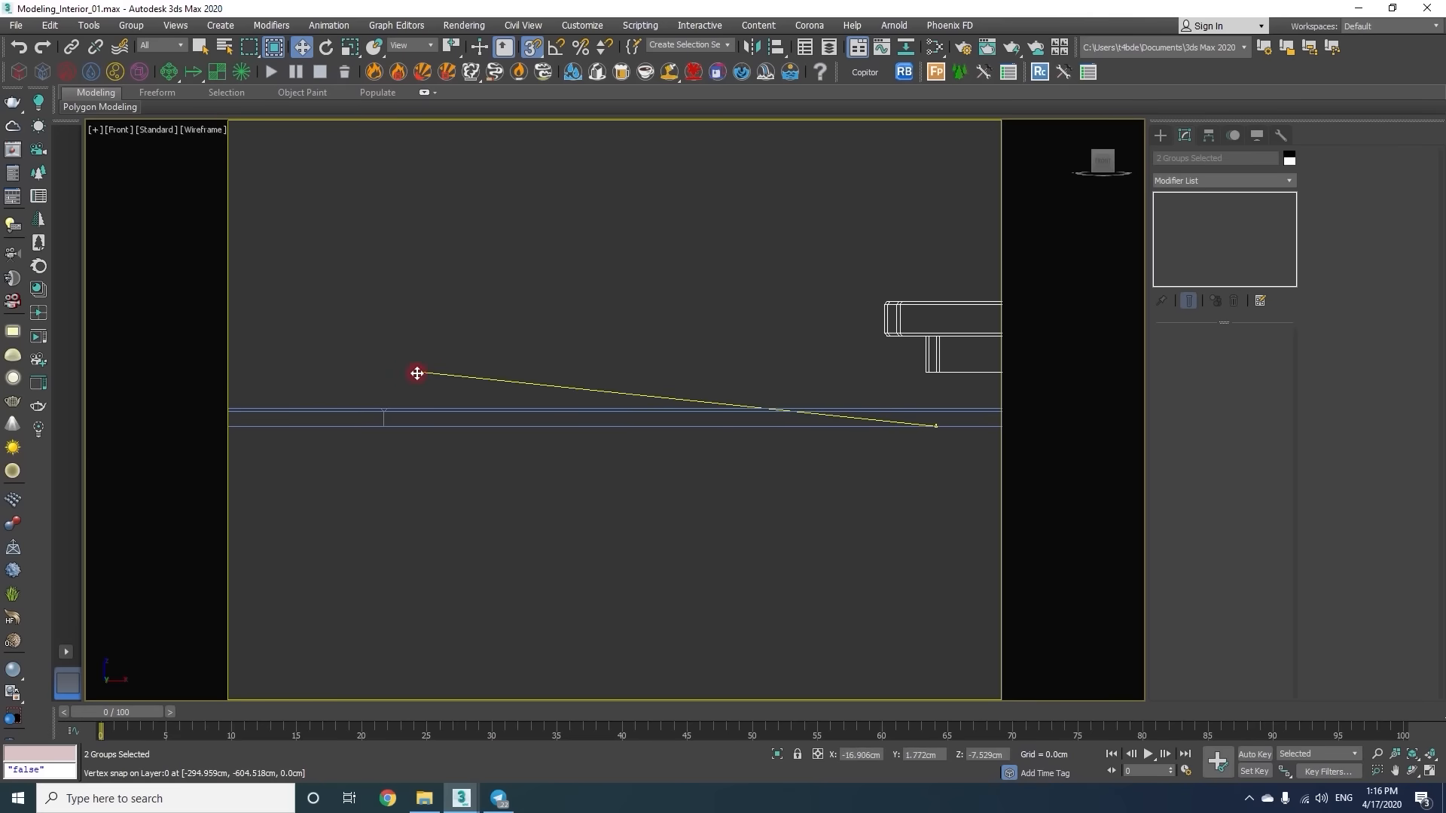
pyautogui.click(446, 404)
# Select the black tripod floor lamp outside the room and move it into the living area at the sofa's far end.
pyautogui.press('p')
pyautogui.press('z')
pyautogui.press('F3')
pyautogui.press('s')
pyautogui.moveTo(487, 461)
pyautogui.keyDown('alt'); pyautogui.mouseDown(button='middle')
pyautogui.moveTo(591, 442)
pyautogui.moveTo(608, 452)
pyautogui.moveTo(549, 452)
pyautogui.moveTo(693, 513)
pyautogui.moveTo(406, 300)
pyautogui.mouseUp(button='middle'); pyautogui.keyUp('alt')
pyautogui.press('F4')
pyautogui.scroll(-6, 548, 452)
pyautogui.click(407, 300)
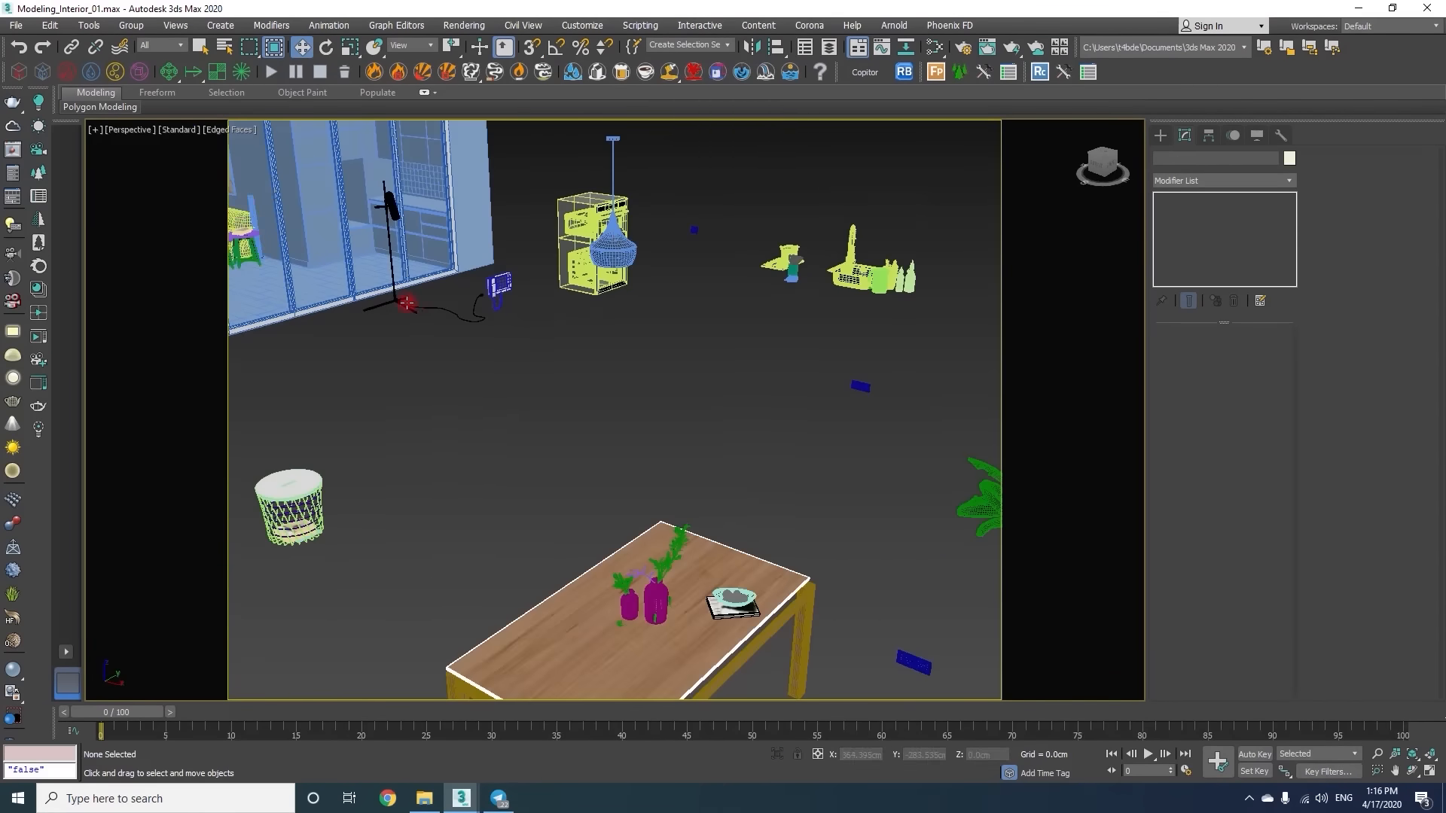
pyautogui.click(393, 211)
pyautogui.press('t')
pyautogui.moveTo(602, 420); pyautogui.dragTo(846, 387, button='middle')
pyautogui.scroll(-2, 846, 387)
pyautogui.moveTo(793, 389); pyautogui.dragTo(291, 387)
# Shift the tripod floor lamp off the sofa to the free floor beside the speaker at the sofa's far end.
pyautogui.moveTo(291, 388); pyautogui.dragTo(849, 391, button='middle')
pyautogui.scroll(5, 849, 391)
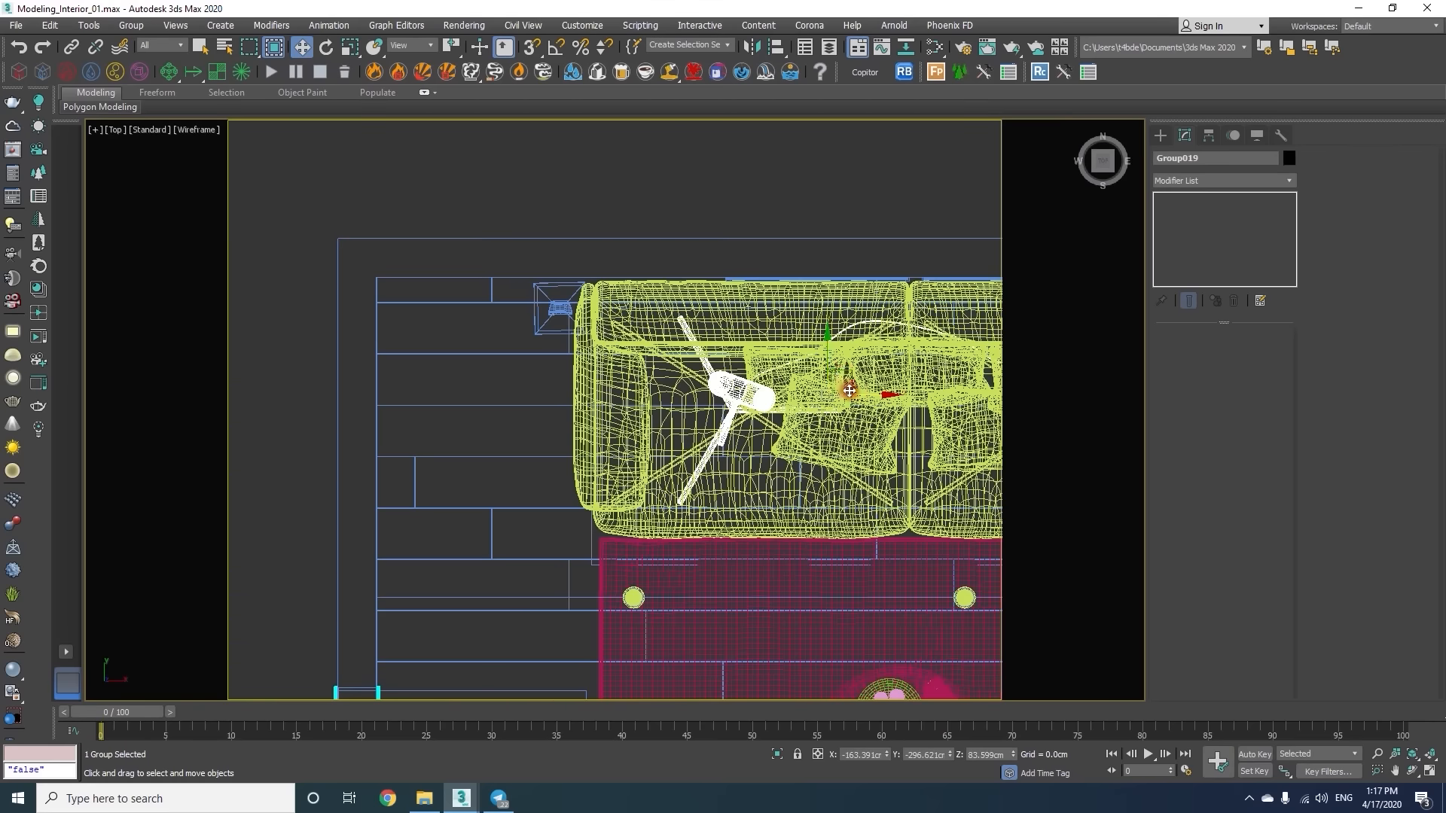
pyautogui.moveTo(593, 375); pyautogui.dragTo(588, 375)
pyautogui.scroll(10, 811, 248)
pyautogui.moveTo(668, 317); pyautogui.dragTo(665, 410)
pyautogui.scroll(-10, 536, 297)
pyautogui.scroll(3, 542, 346)
pyautogui.scroll(-5, 542, 346)
pyautogui.moveTo(972, 397); pyautogui.dragTo(758, 403, button='middle')
# Raise the tripod floor lamp to about Z 84.15 cm so its leg rests on the floor.
pyautogui.press('p')
pyautogui.press('F3')
pyautogui.press('f')
pyautogui.moveTo(622, 471); pyautogui.dragTo(687, 403, button='middle')
pyautogui.press('F3')
pyautogui.scroll(10, 514, 531)
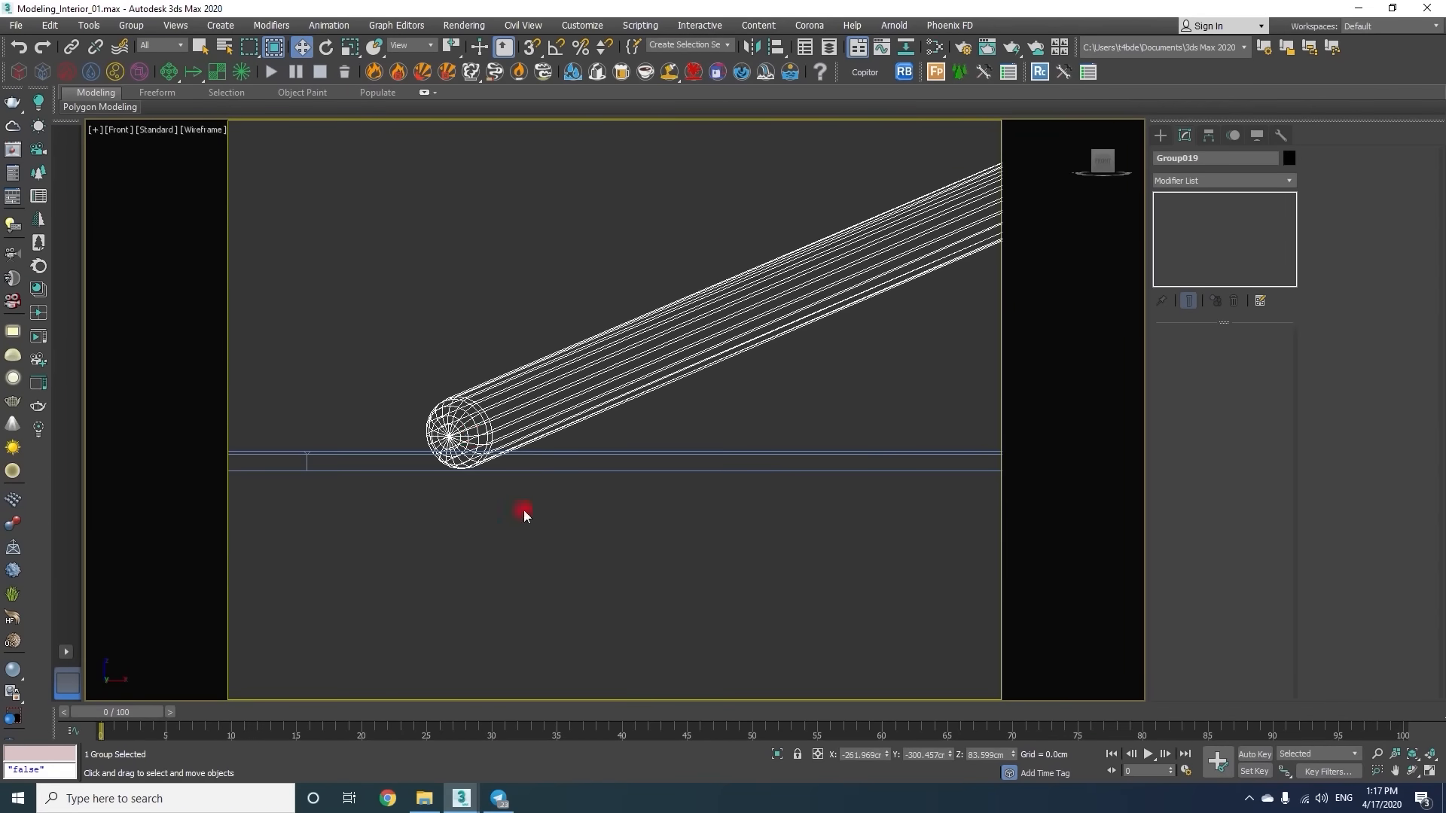
pyautogui.moveTo(490, 410); pyautogui.dragTo(491, 409)
# Move the round wicker basket into the room beside the TV unit's far end and set it on the floor at about Z 21.8 cm.
pyautogui.press('p')
pyautogui.scroll(-4, 539, 476)
pyautogui.press('F3')
pyautogui.scroll(-10, 476, 360)
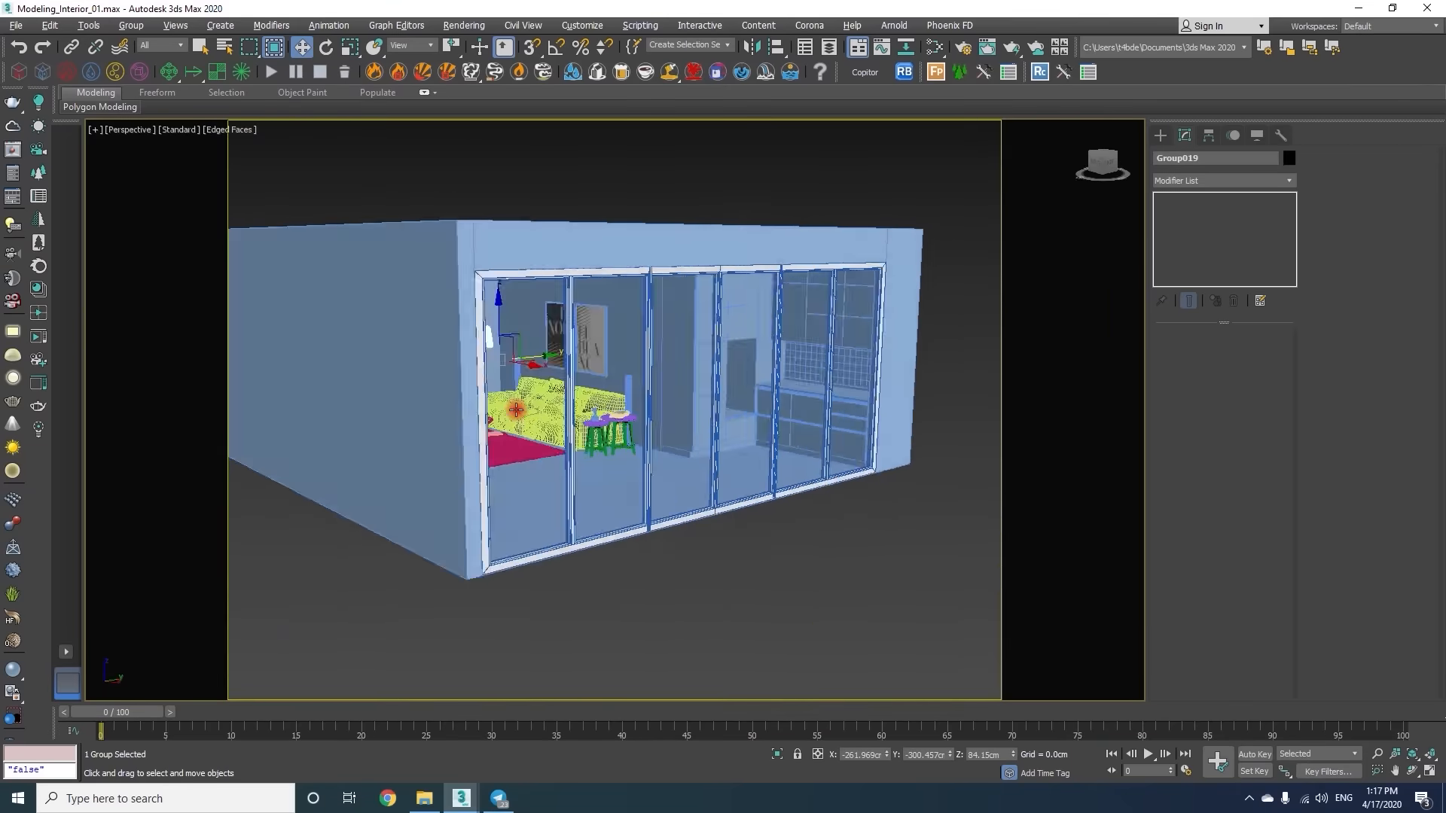
pyautogui.scroll(10, 501, 493)
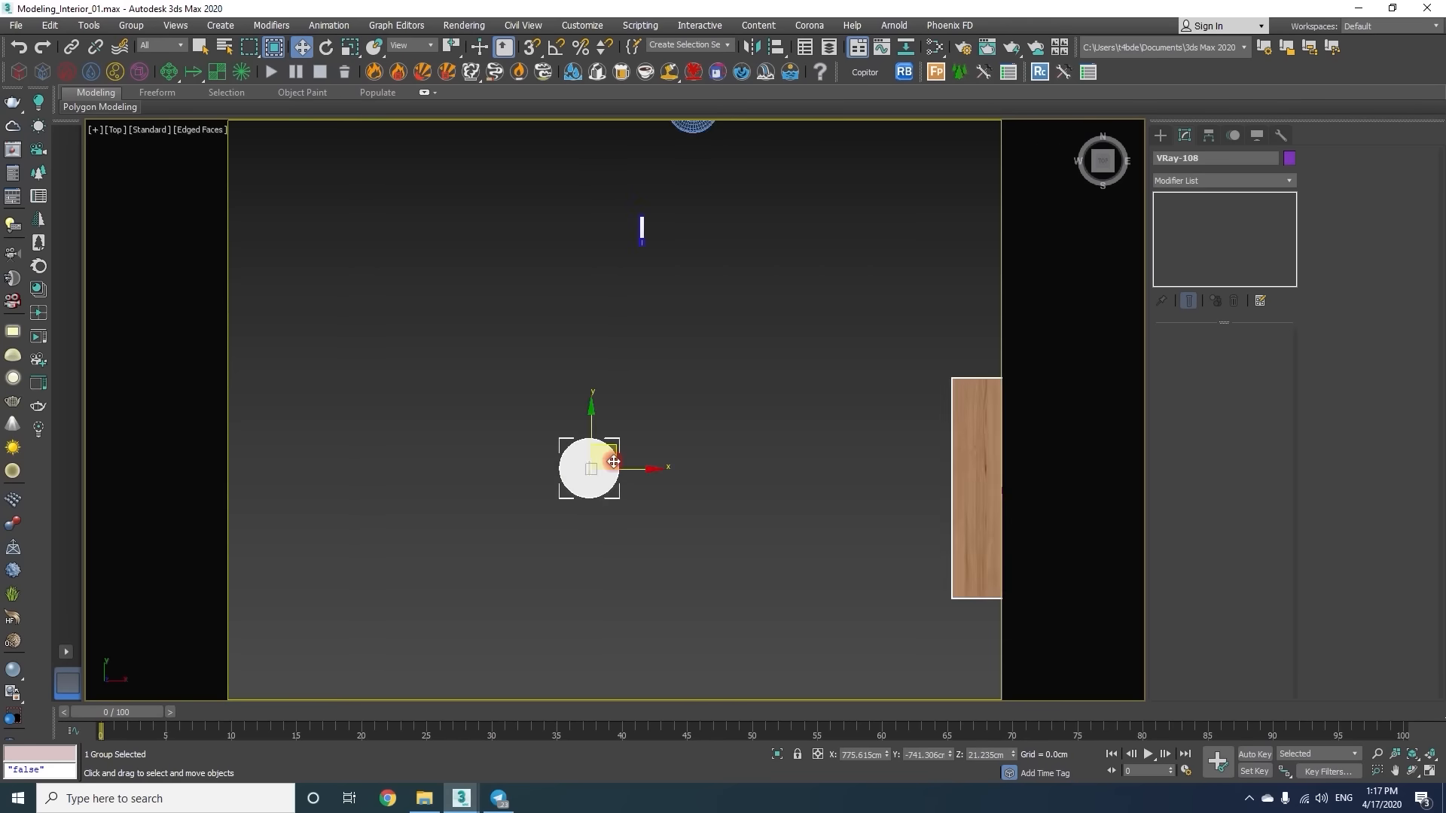
pyautogui.scroll(-8, 811, 441)
pyautogui.press('F3')
pyautogui.scroll(8, 329, 413)
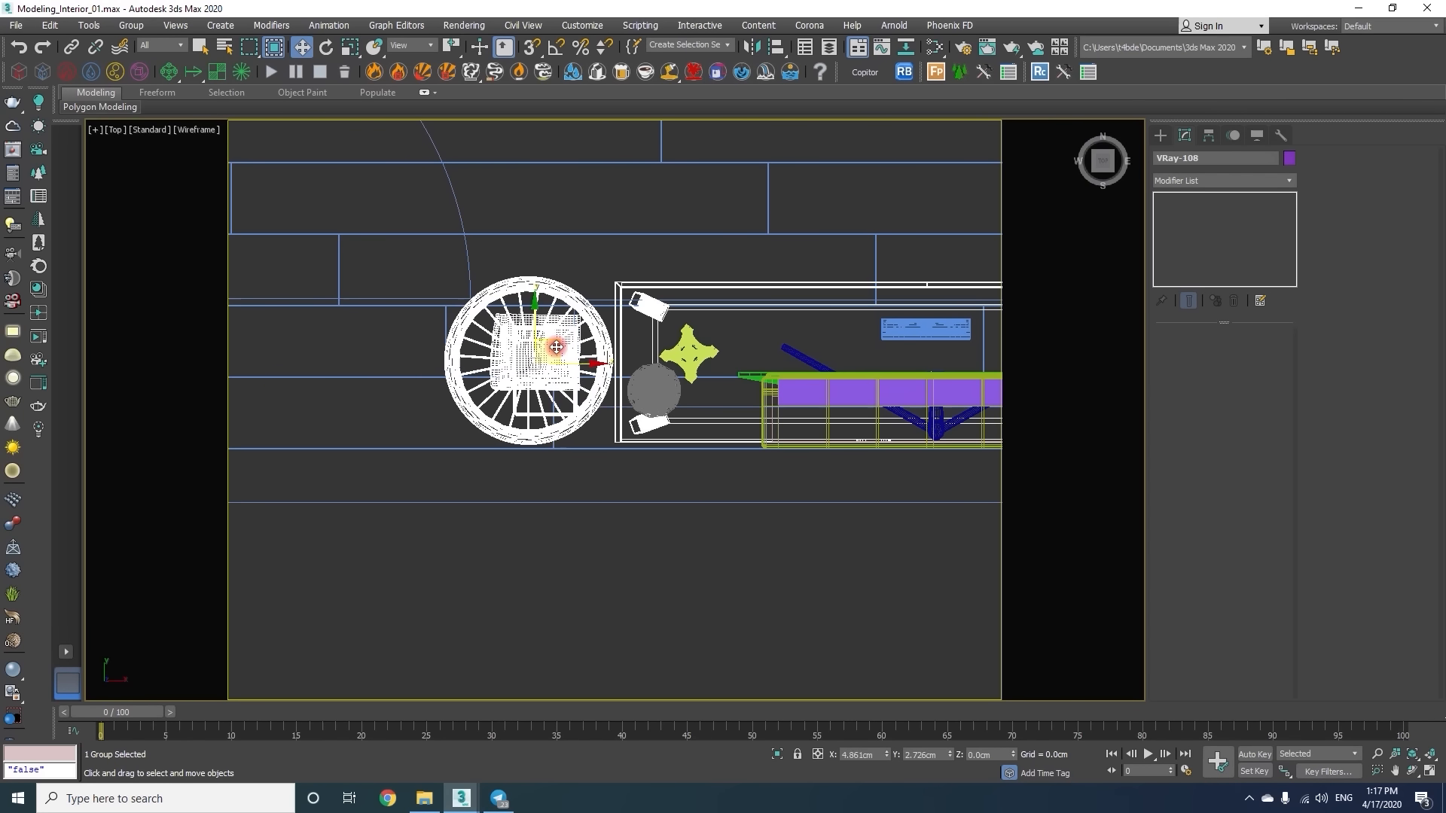
pyautogui.press('f')
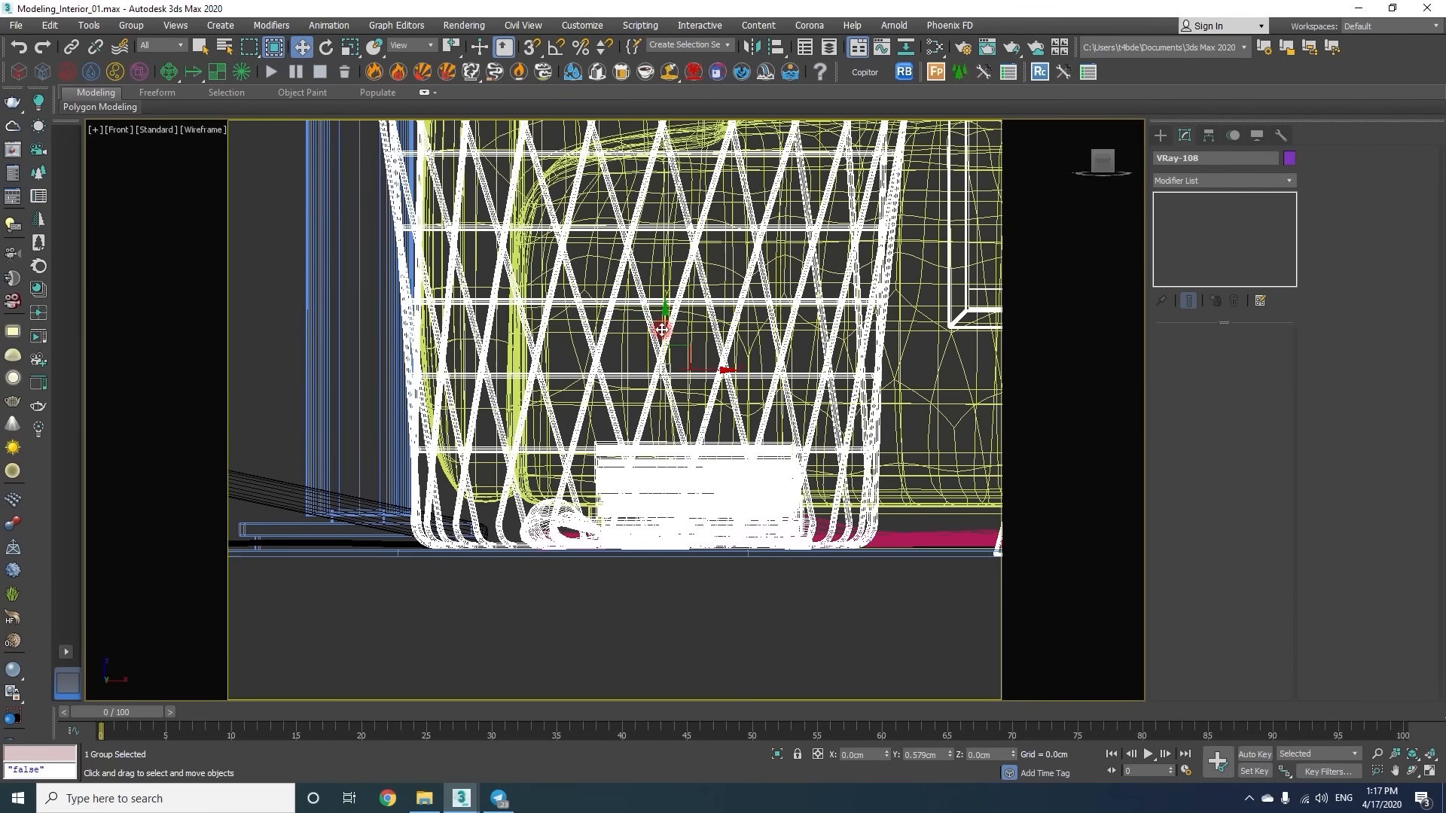
pyautogui.scroll(-5, 653, 331)
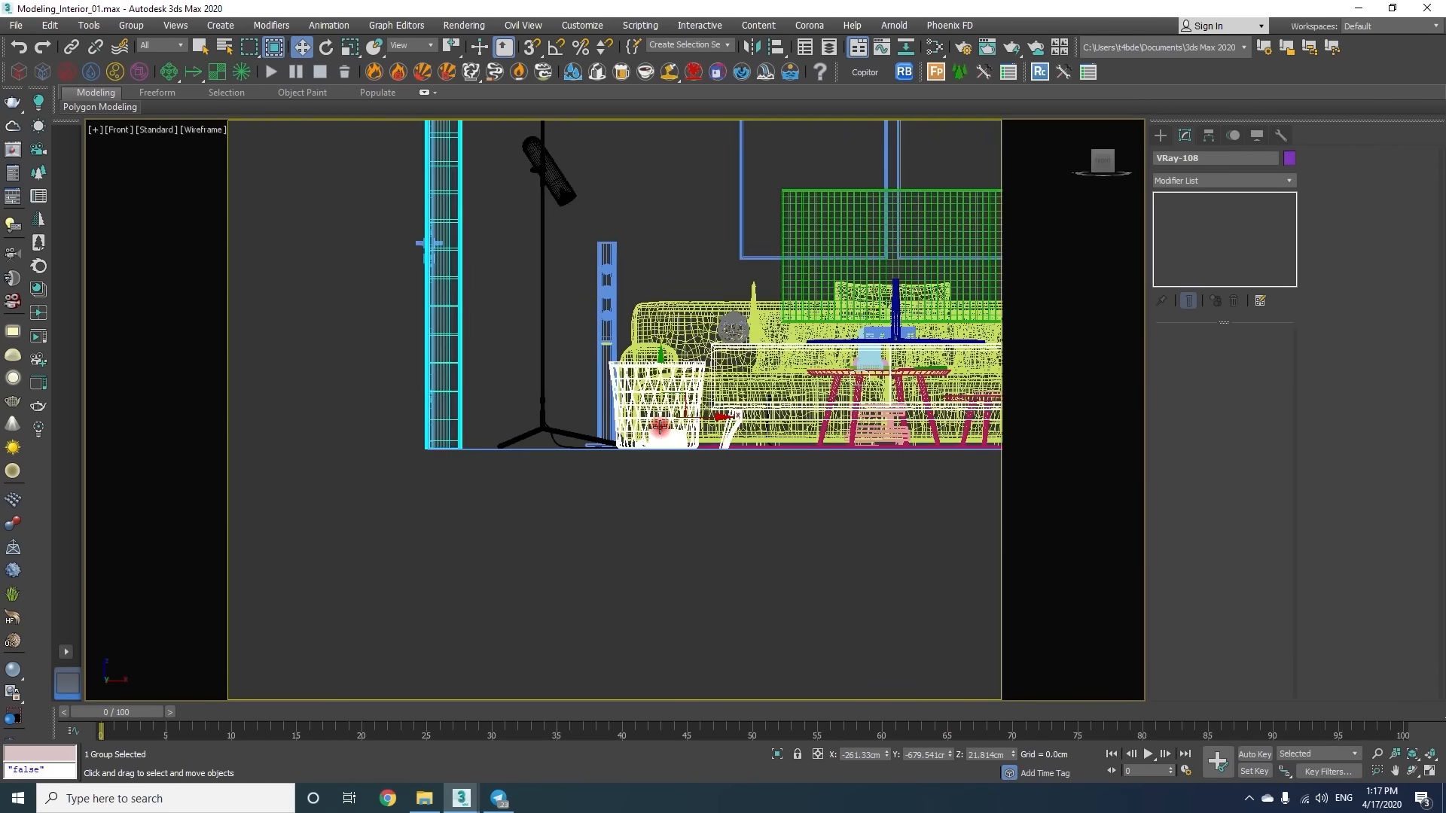
# Select the dining table with the vases and items on it and move them into the dining area near the glass doors.
pyautogui.press('t')
pyautogui.scroll(-5, 588, 414)
pyautogui.scroll(-5, 699, 441)
pyautogui.moveTo(752, 403)
pyautogui.mouseDown(button='middle')
pyautogui.moveTo(594, 487)
pyautogui.moveTo(587, 535)
pyautogui.mouseUp(button='middle')
pyautogui.scroll(-4, 591, 536)
pyautogui.moveTo(753, 527); pyautogui.dragTo(587, 534, button='middle')
pyautogui.moveTo(793, 511); pyautogui.dragTo(487, 486, button='middle')
pyautogui.moveTo(625, 491); pyautogui.dragTo(708, 595)
pyautogui.moveTo(708, 595); pyautogui.dragTo(865, 608, button='middle')
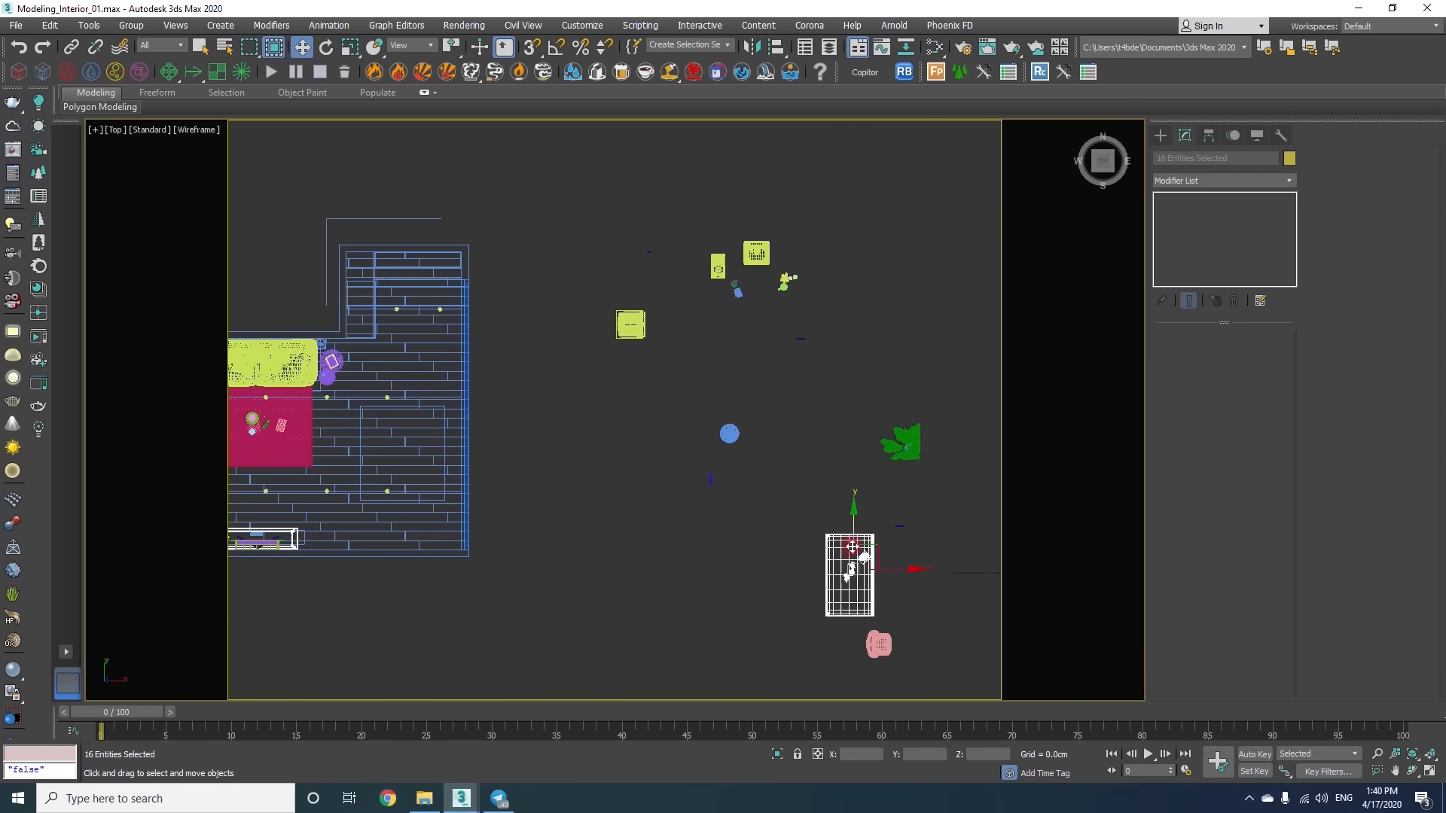
pyautogui.moveTo(424, 427); pyautogui.dragTo(425, 428)
# Align the dining table and its items vertically with the floor, using vertex snapping.
pyautogui.press('f')
pyautogui.press('z')
pyautogui.scroll(10, 530, 573)
pyautogui.press('s')
pyautogui.moveTo(354, 592); pyautogui.dragTo(354, 592)
pyautogui.press('t')
pyautogui.scroll(-6, 733, 487)
pyautogui.press('s')
# Select the pink dining chair outside the room and align its legs vertically with the floor, using snapping.
pyautogui.scroll(2, 733, 487)
pyautogui.moveTo(733, 487); pyautogui.dragTo(488, 510, button='middle')
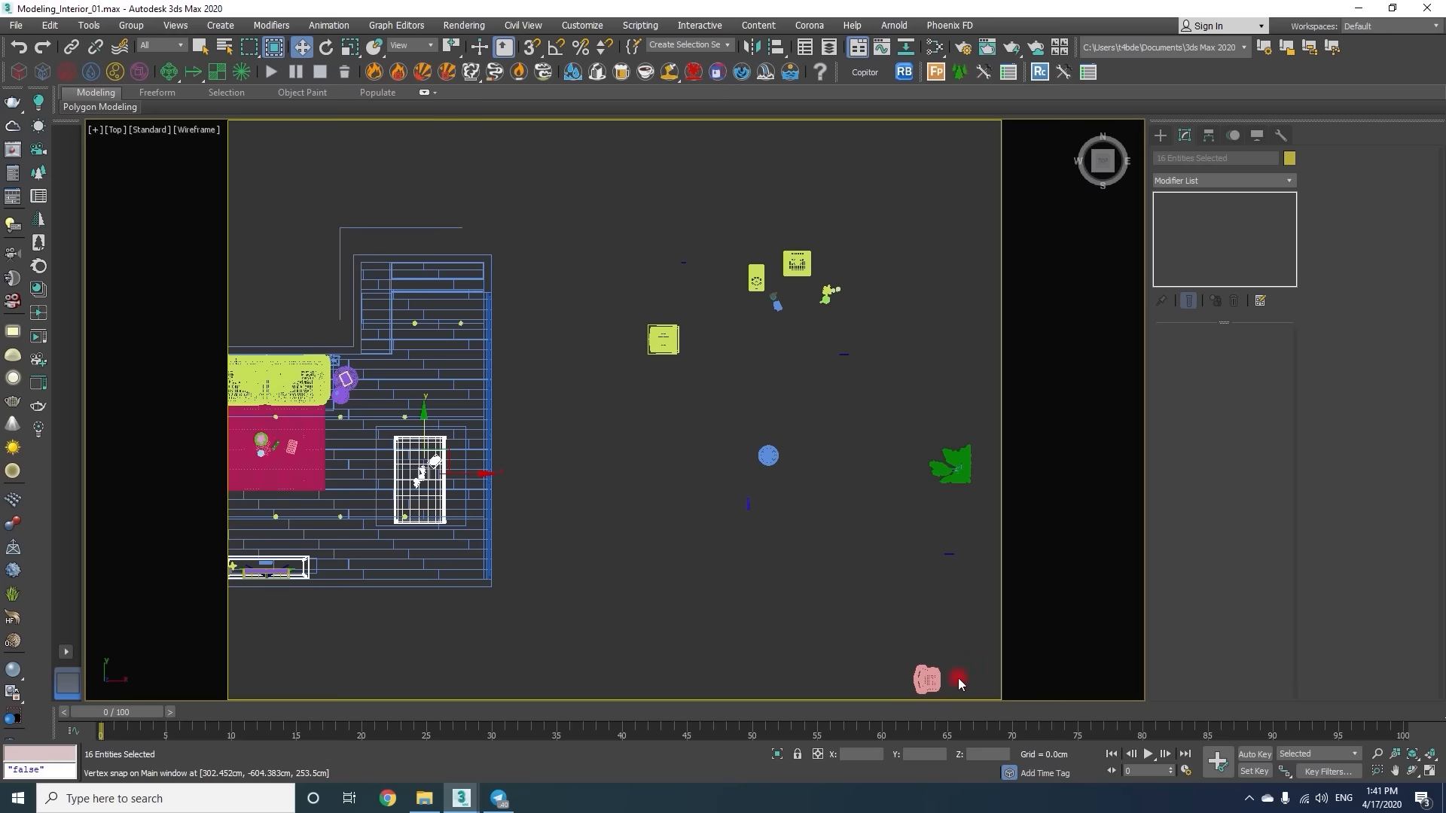
pyautogui.click(935, 668)
pyautogui.press('f')
pyautogui.press('z')
pyautogui.scroll(8, 548, 499)
pyautogui.press('s')
pyautogui.moveTo(510, 486); pyautogui.dragTo(941, 391)
pyautogui.scroll(5, 950, 391)
pyautogui.scroll(6, 977, 379)
pyautogui.press('s')
# Place the dining chair at the table's sofa-facing side, partly tucked under the tabletop.
pyautogui.press('t')
pyautogui.scroll(-10, 677, 407)
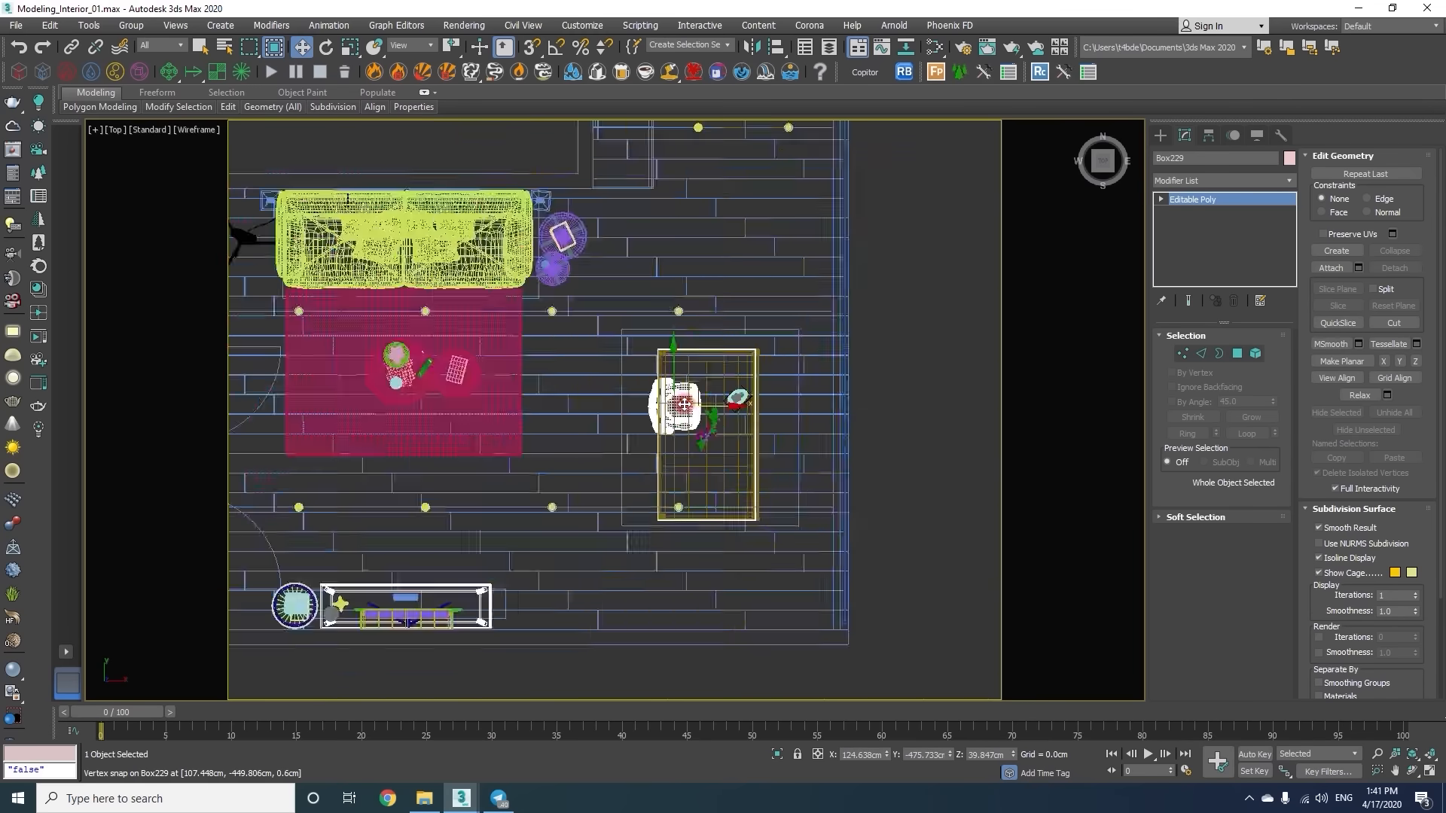
pyautogui.scroll(3, 670, 411)
pyautogui.press('s')
pyautogui.press('s')
pyautogui.moveTo(698, 382)
pyautogui.mouseDown()
pyautogui.moveTo(580, 335)
pyautogui.moveTo(574, 427)
pyautogui.mouseUp()
# Clone the chair as one instance along the same table side, and copy the pair, turned around, to the opposite side.
pyautogui.scroll(-5, 579, 335)
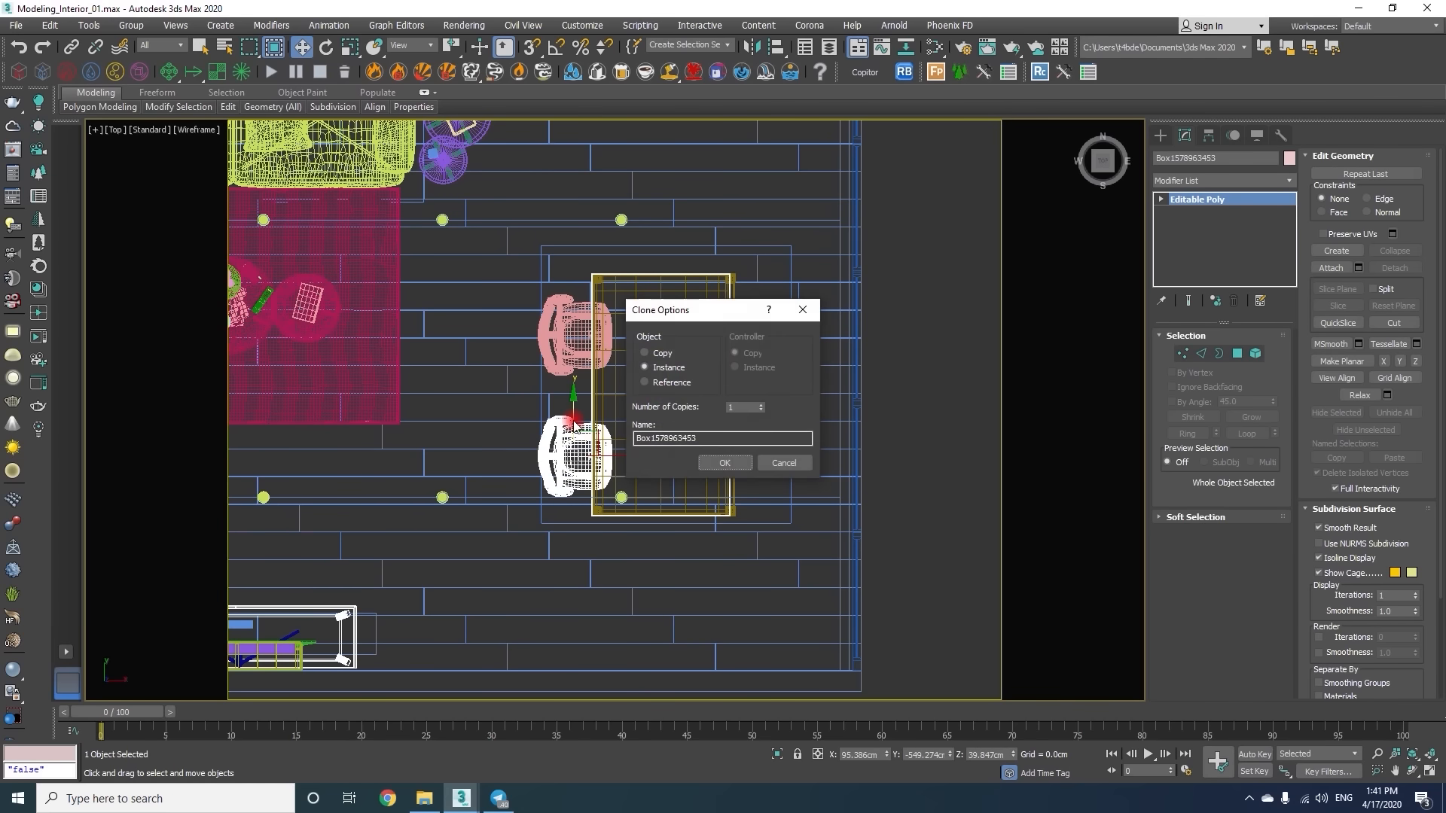
pyautogui.keyDown('shift'); pyautogui.moveTo(587, 350); pyautogui.dragTo(720, 405); pyautogui.keyUp('shift')
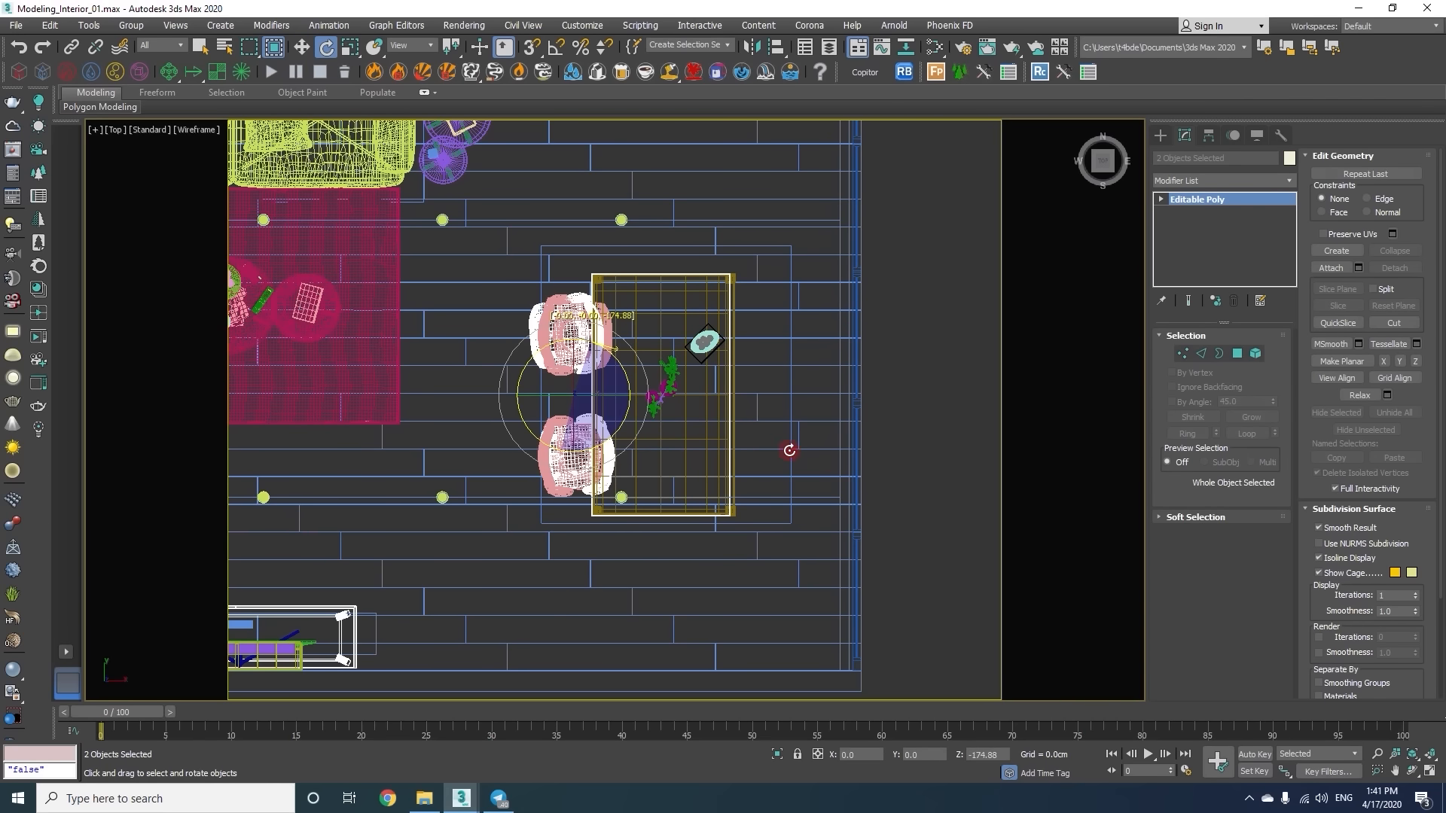
pyautogui.moveTo(652, 369); pyautogui.dragTo(745, 421)
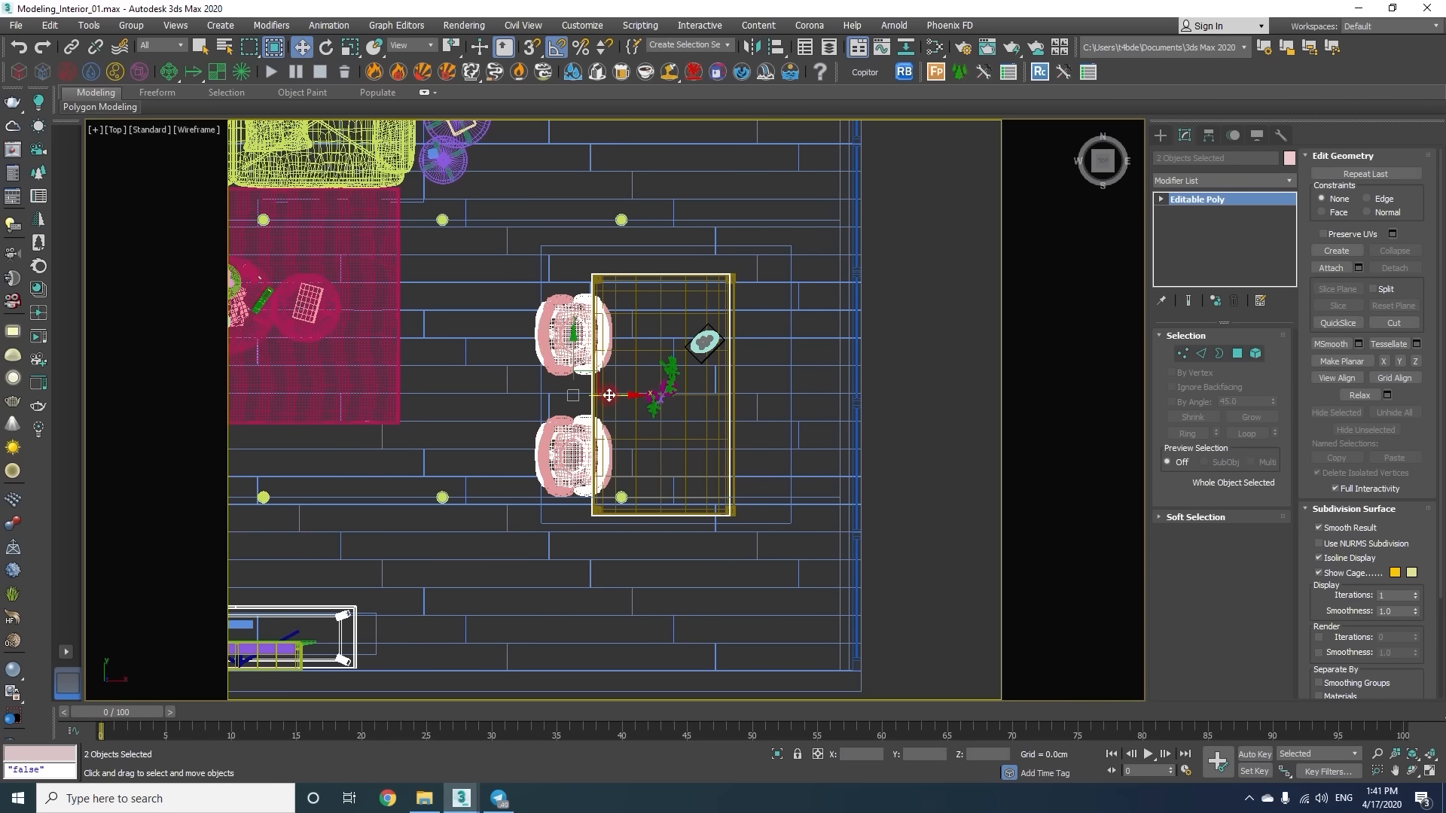
# Vary the two chairs on the glass-door side by nudging one along the table and slightly rotating the other.
pyautogui.scroll(5, 736, 329)
pyautogui.click(797, 352)
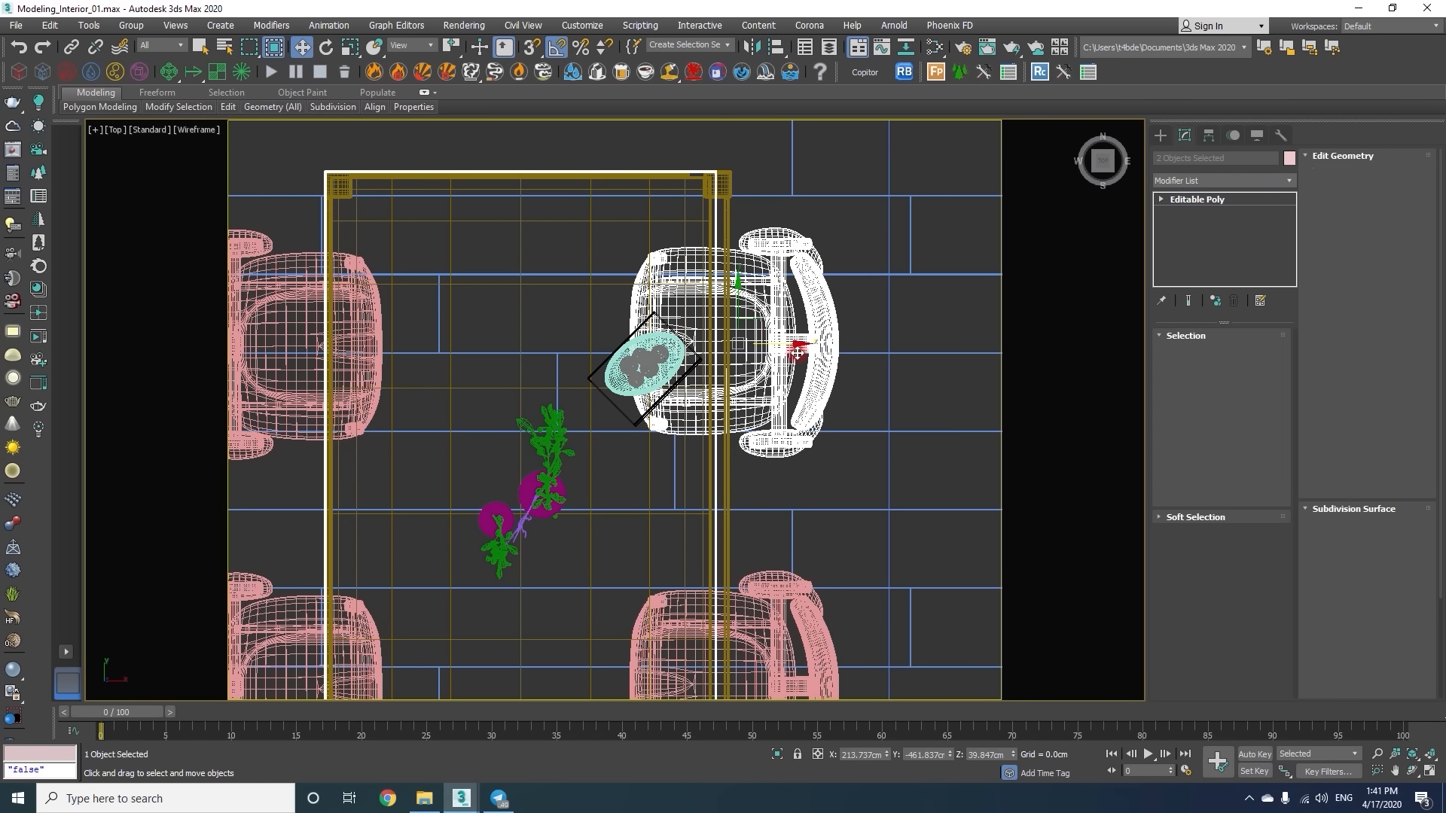
pyautogui.moveTo(795, 345); pyautogui.dragTo(792, 344)
pyautogui.moveTo(697, 467); pyautogui.dragTo(676, 314, button='middle')
pyautogui.scroll(2, 676, 315)
pyautogui.click(741, 493)
pyautogui.press('e')
pyautogui.moveTo(735, 587); pyautogui.dragTo(645, 363, button='middle')
pyautogui.moveTo(665, 454); pyautogui.dragTo(657, 457)
# Nudge the sofa-side chair nearer the TV wall towards the table, and slightly rotate and shift the other sofa-side chair.
pyautogui.moveTo(269, 387); pyautogui.dragTo(738, 400, button='middle')
pyautogui.click(445, 370)
pyautogui.press('w')
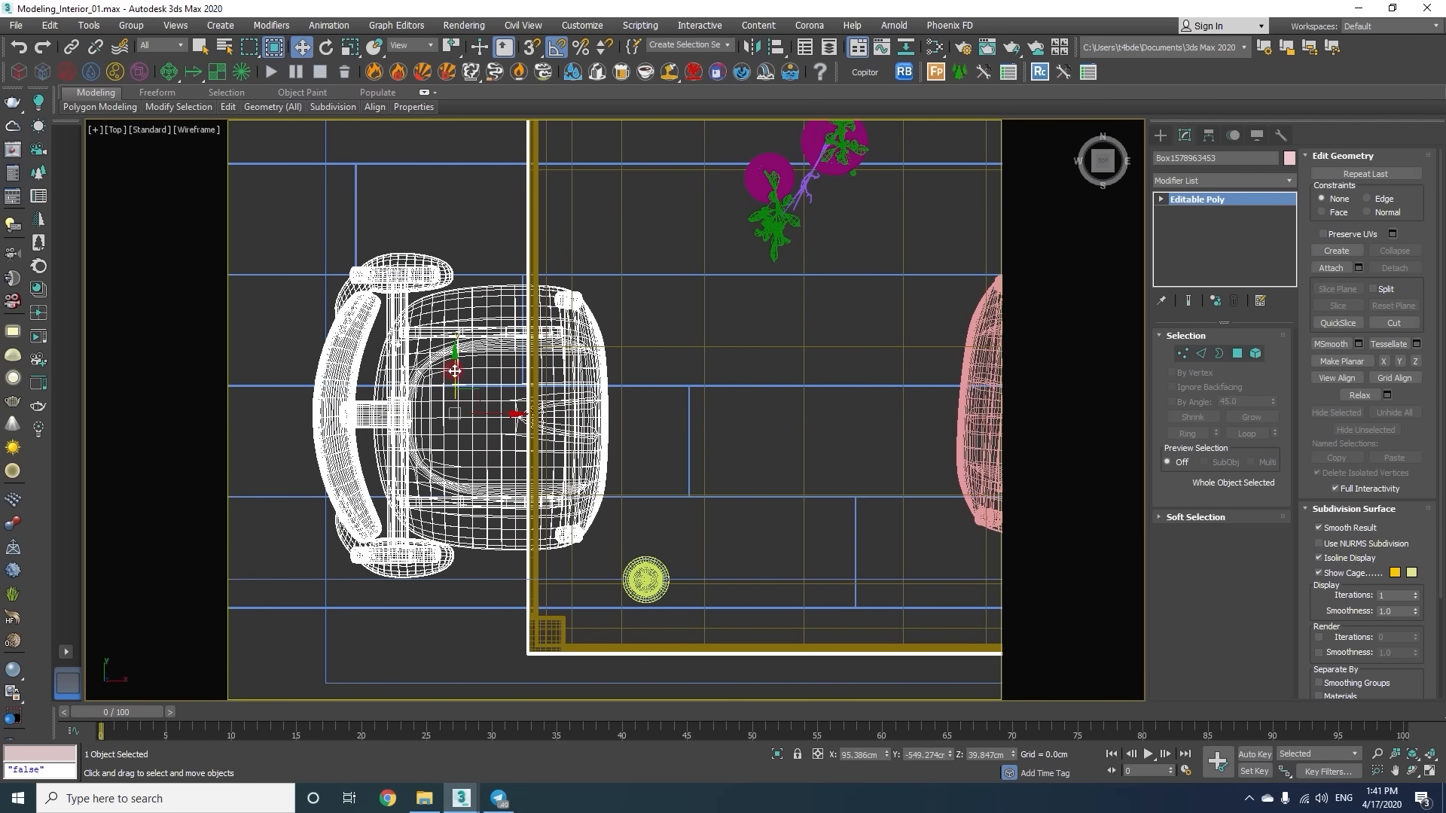
pyautogui.moveTo(481, 395); pyautogui.dragTo(542, 357)
pyautogui.moveTo(524, 308); pyautogui.dragTo(579, 512, button='middle')
pyautogui.moveTo(516, 213); pyautogui.dragTo(533, 347, button='middle')
pyautogui.click(537, 316)
pyautogui.press('e')
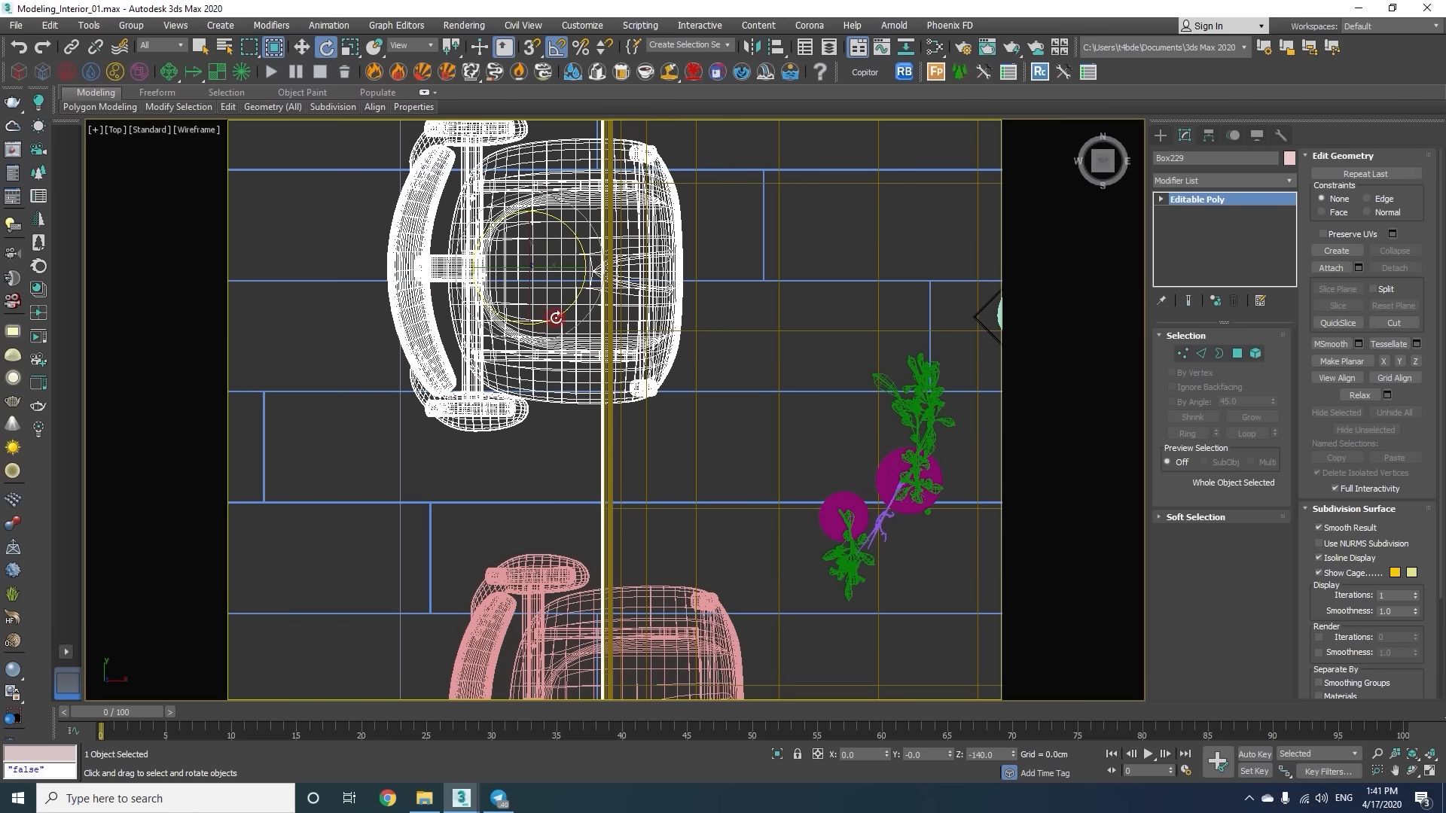
pyautogui.moveTo(556, 317); pyautogui.dragTo(557, 317)
pyautogui.moveTo(544, 250); pyautogui.dragTo(564, 287)
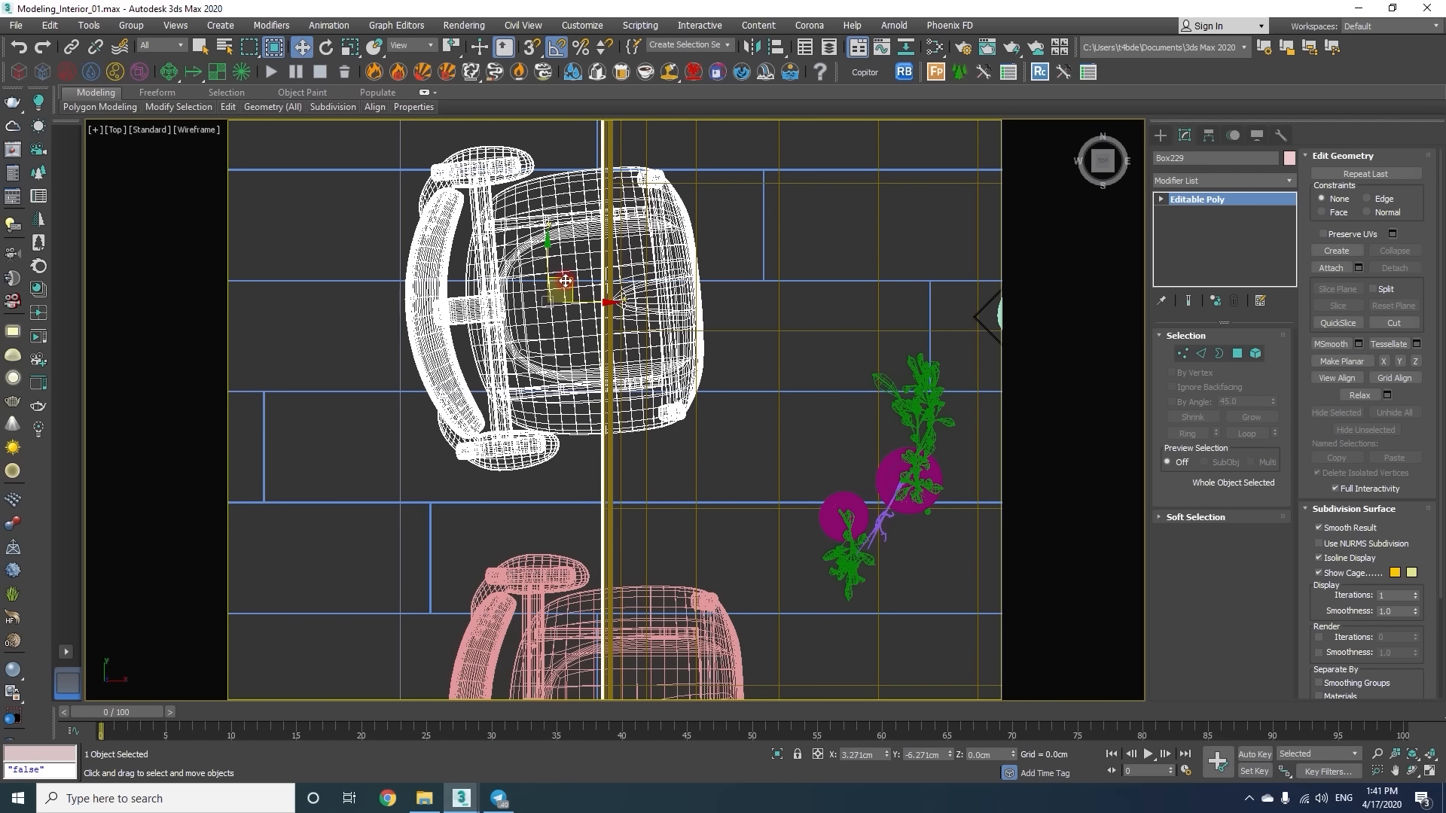
# Move the hanging light into the room and place it above the centre of the dining table.
pyautogui.scroll(-5, 549, 318)
pyautogui.scroll(-4, 704, 394)
pyautogui.moveTo(705, 394); pyautogui.dragTo(499, 339, button='middle')
pyautogui.moveTo(787, 293); pyautogui.dragTo(727, 345)
pyautogui.press('p')
pyautogui.press('z')
pyautogui.keyDown('alt'); pyautogui.moveTo(728, 345); pyautogui.dragTo(721, 265, button='middle'); pyautogui.keyUp('alt')
pyautogui.press('t')
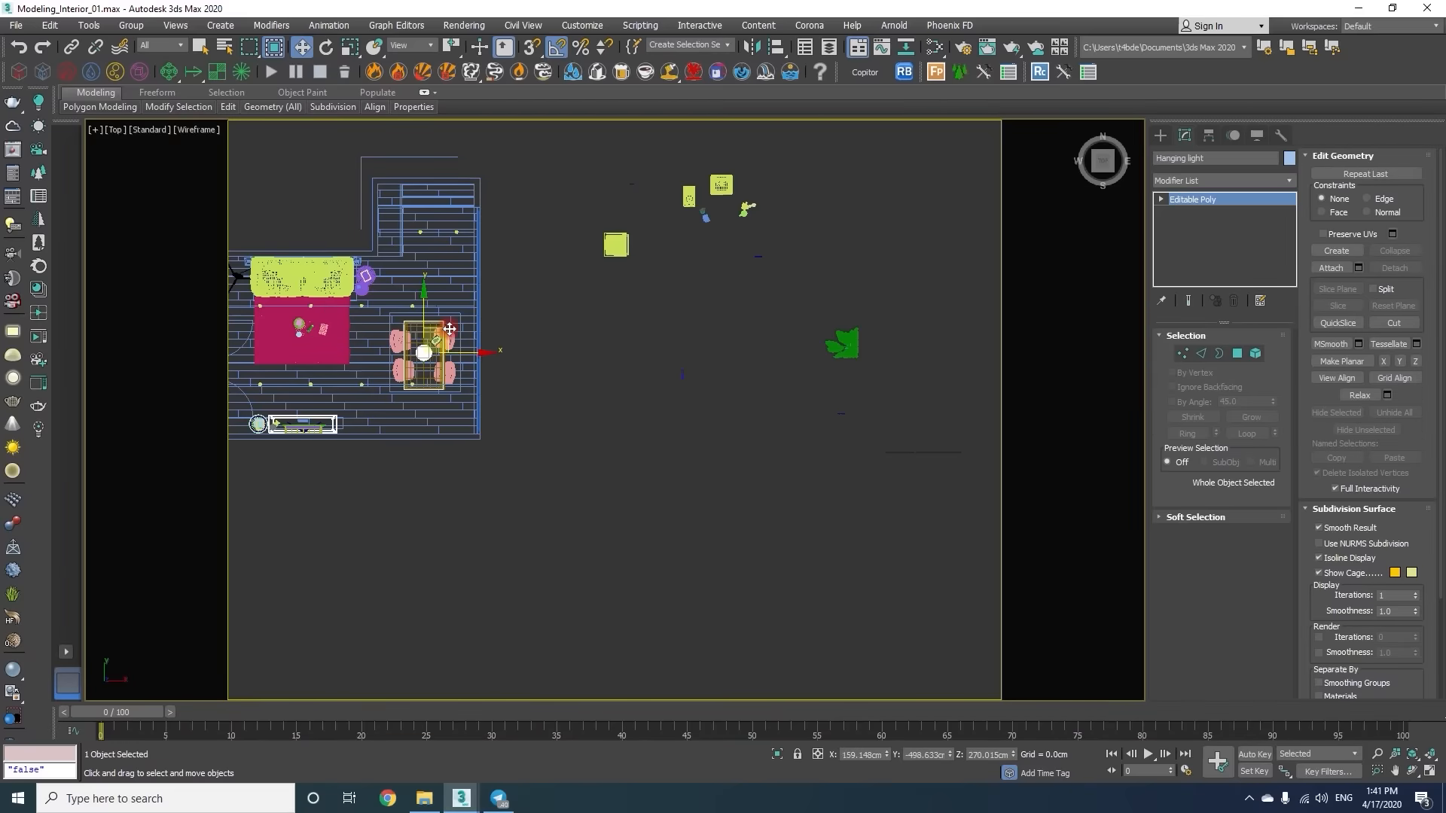
# Examine the hanging light's mount against the ceiling and its placement above the dining table.
pyautogui.press('z')
pyautogui.press('f')
pyautogui.scroll(8, 600, 326)
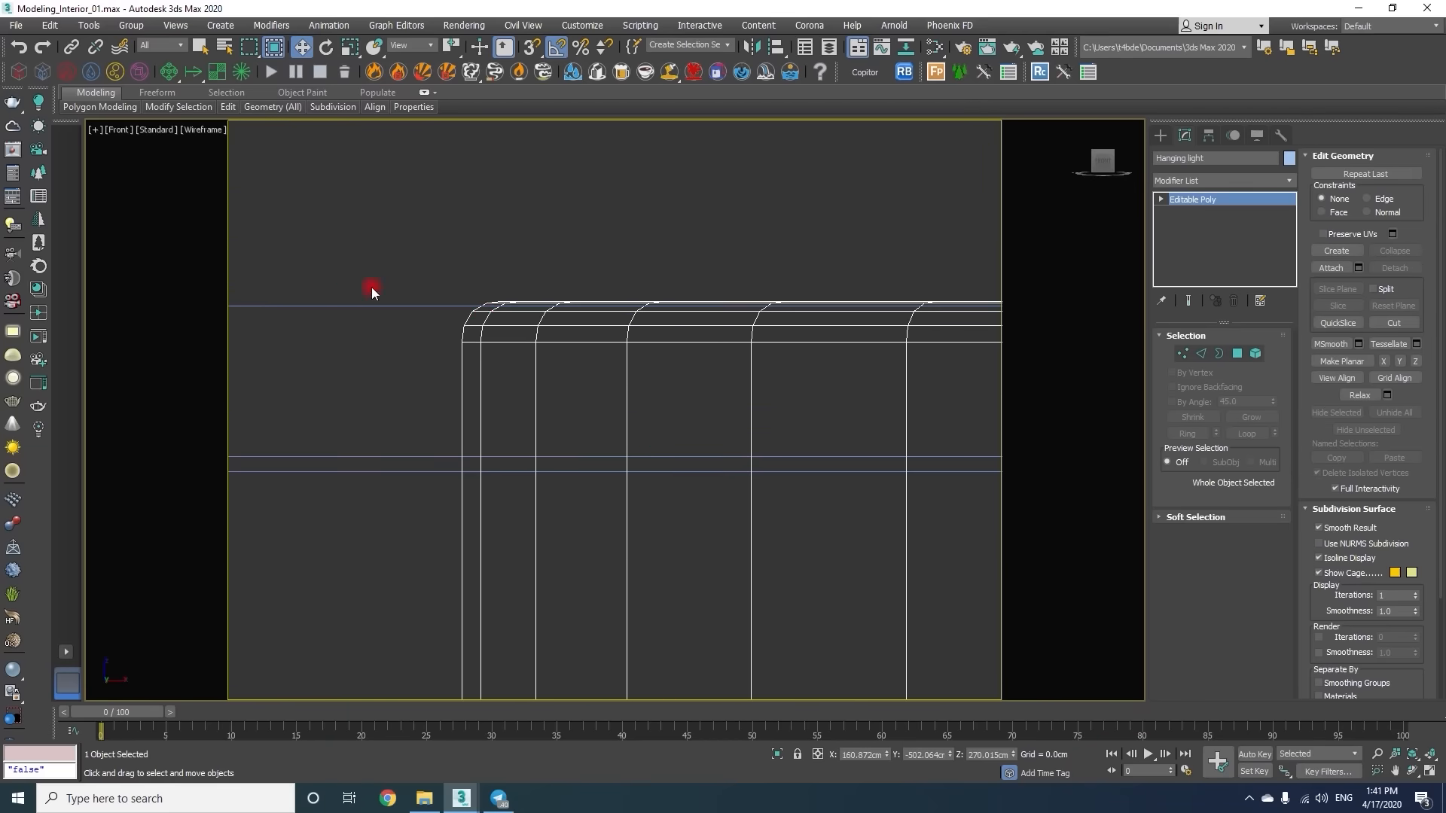
pyautogui.press('t')
pyautogui.press('p')
pyautogui.press('z')
pyautogui.keyDown('alt'); pyautogui.moveTo(560, 323); pyautogui.dragTo(600, 336, button='middle'); pyautogui.keyUp('alt')
pyautogui.scroll(-3, 602, 339)
pyautogui.moveTo(608, 406); pyautogui.dragTo(555, 390, button='middle')
pyautogui.scroll(-4, 678, 312)
# Move the potted Strelizia plant into the room corner by the glass doors and TV wall, and align its pot with the floor.
pyautogui.press('t')
pyautogui.scroll(-8, 677, 399)
pyautogui.click(754, 396)
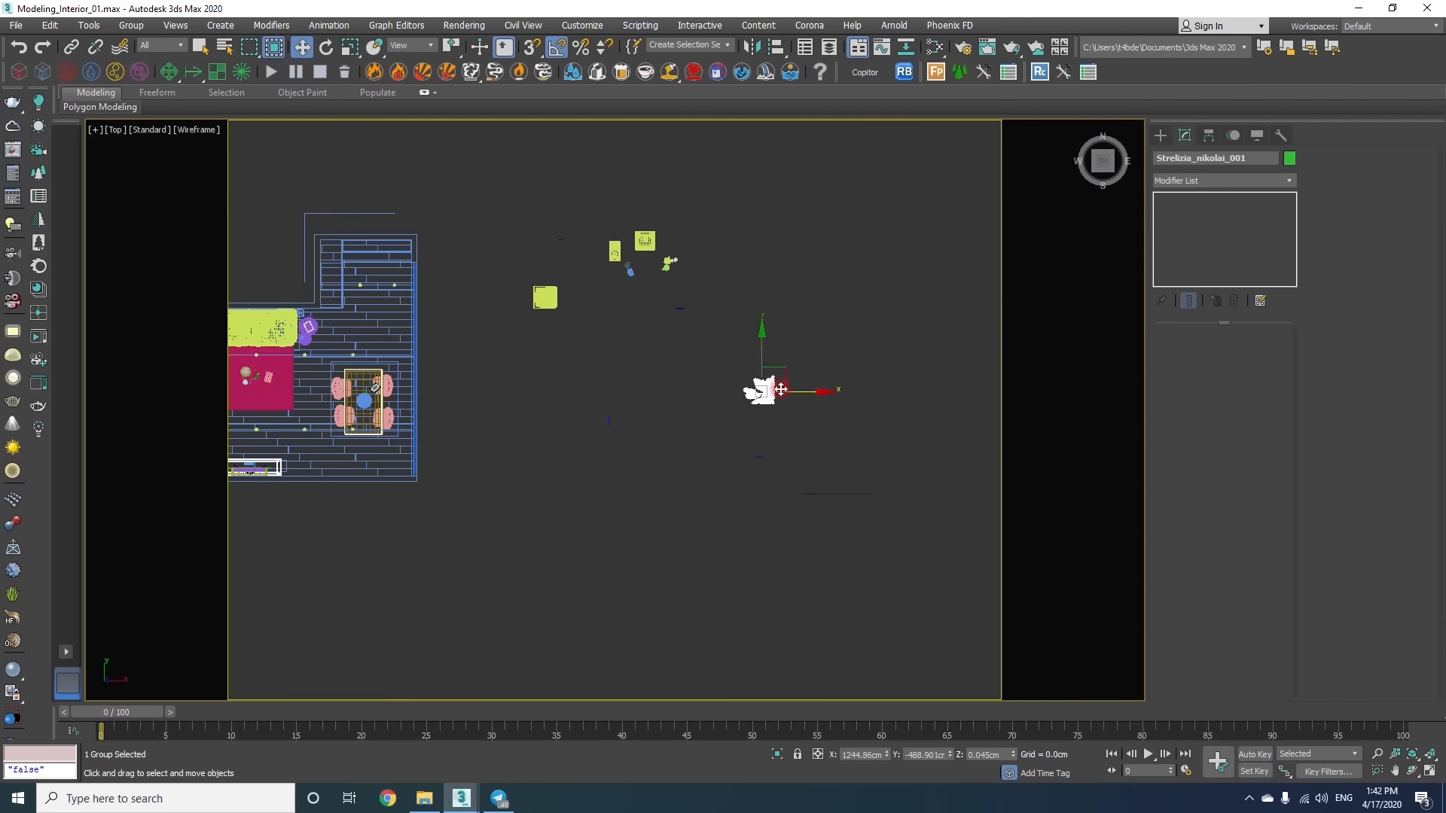
pyautogui.press('z')
pyautogui.scroll(3, 607, 466)
pyautogui.press('f')
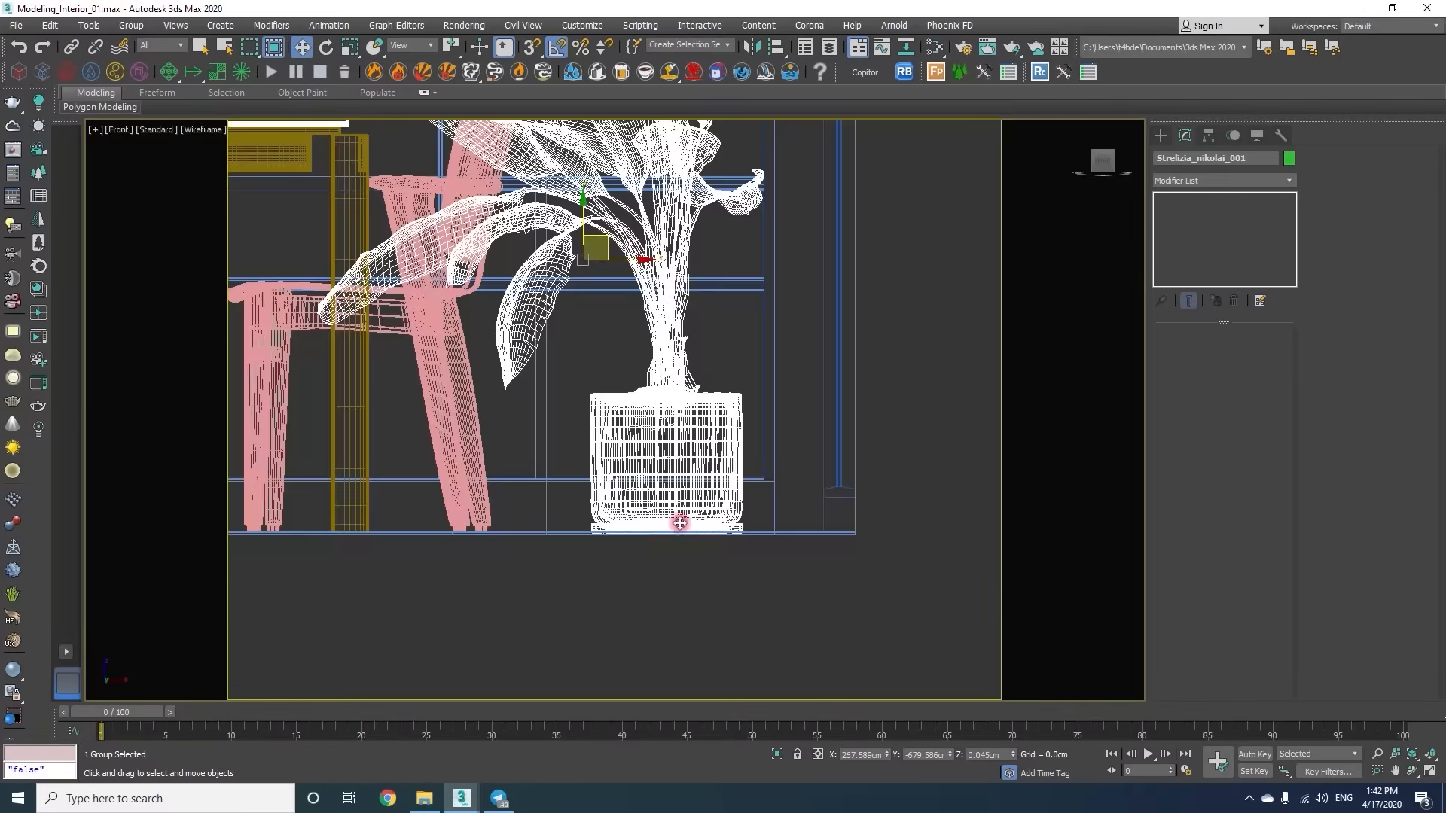
pyautogui.scroll(6, 607, 466)
pyautogui.moveTo(607, 466); pyautogui.dragTo(601, 453)
# Select the Frames 1 group outside the room and move it to the TV-side wall next to the plant.
pyautogui.press('t')
pyautogui.press('p')
pyautogui.moveTo(663, 456)
pyautogui.keyDown('alt'); pyautogui.mouseDown(button='middle')
pyautogui.moveTo(726, 460)
pyautogui.moveTo(778, 420)
pyautogui.mouseUp(button='middle'); pyautogui.keyUp('alt')
pyautogui.press('F3')
pyautogui.scroll(-8, 778, 420)
pyautogui.scroll(6, 803, 616)
pyautogui.click(803, 616)
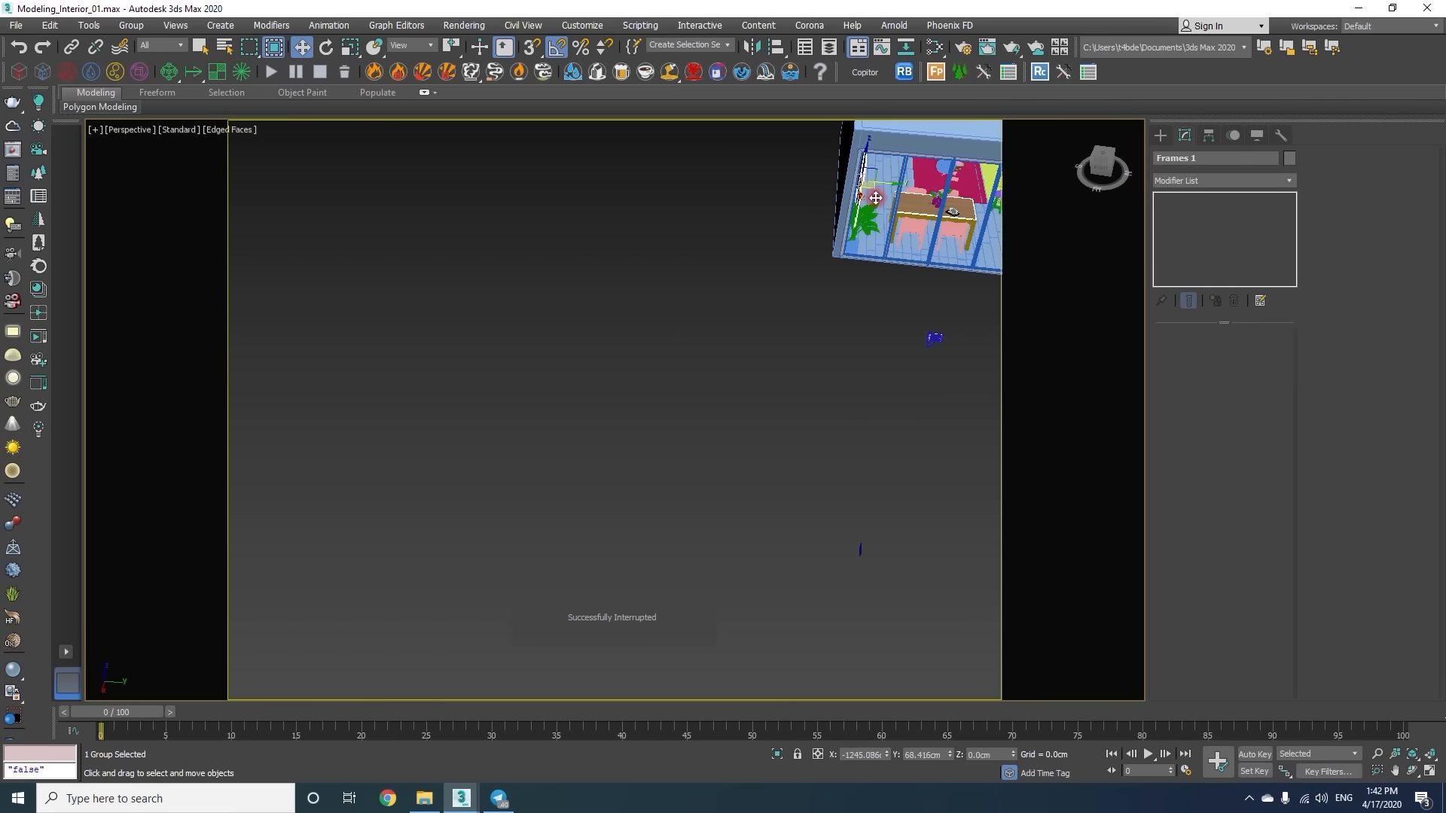
pyautogui.press('z')
pyautogui.keyDown('alt'); pyautogui.moveTo(875, 197); pyautogui.dragTo(708, 256, button='middle'); pyautogui.keyUp('alt')
pyautogui.scroll(3, 700, 361)
pyautogui.press('t')
pyautogui.press('z')
pyautogui.scroll(-4, 711, 377)
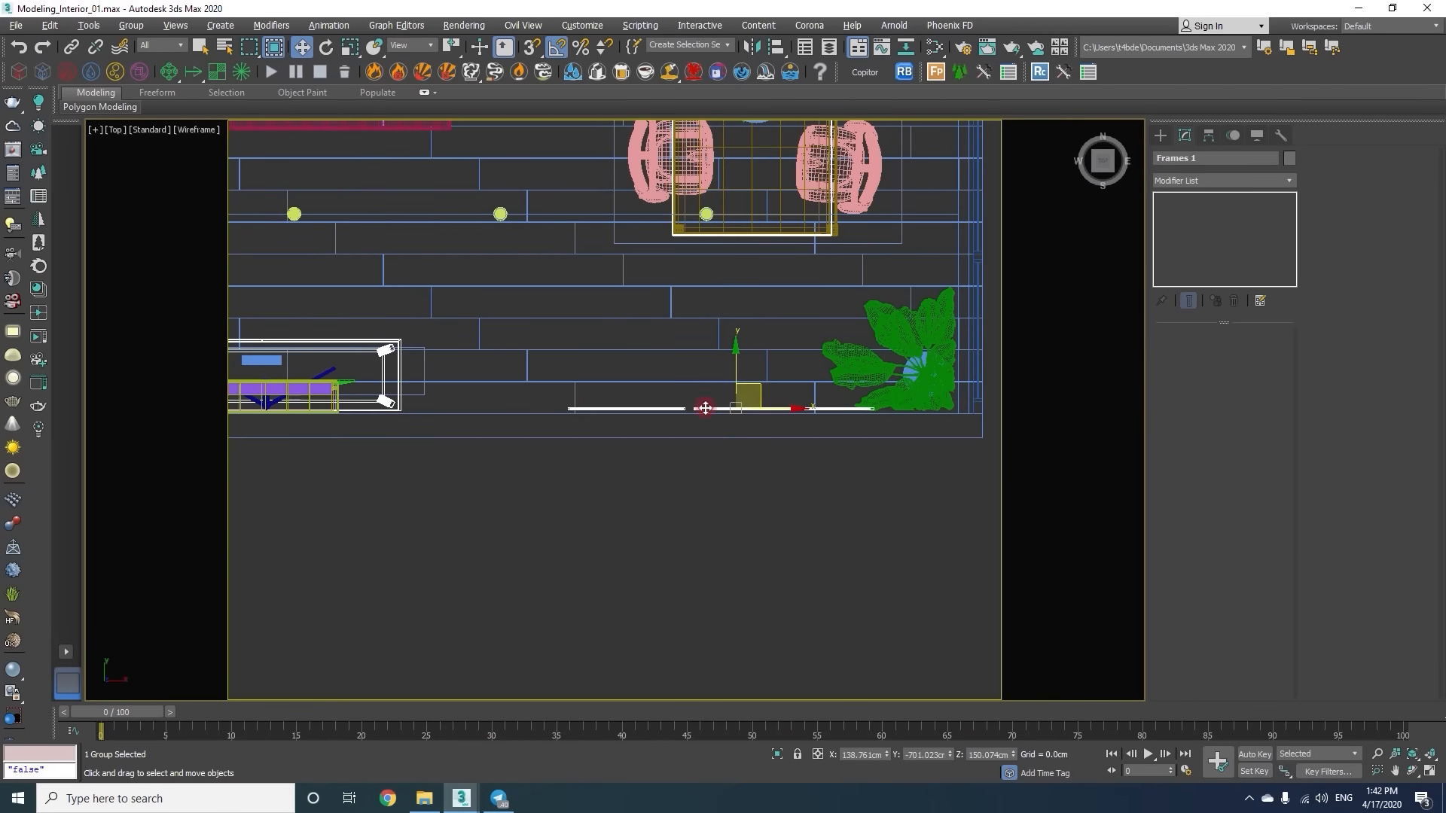
# Align the picture frames flush with the wall surface and shift them along the wall towards the plant.
pyautogui.scroll(10, 572, 409)
pyautogui.scroll(1, 442, 378)
pyautogui.moveTo(442, 377); pyautogui.dragTo(481, 632)
pyautogui.scroll(-10, 476, 481)
pyautogui.scroll(-2, 504, 479)
pyautogui.moveTo(645, 479); pyautogui.dragTo(673, 474)
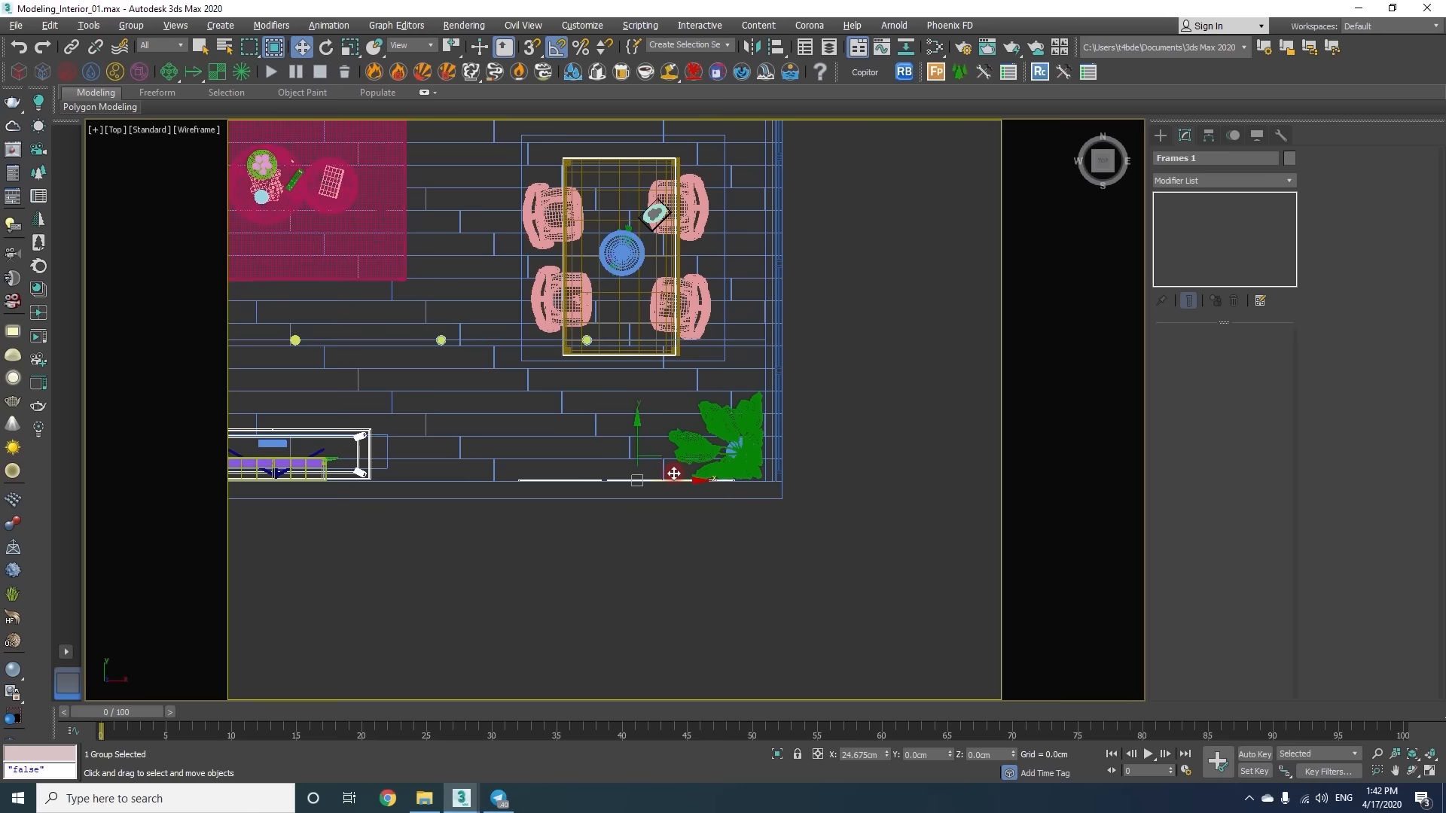
# Select the Commax CDV-40N intercom and position it flush against the wall surface.
pyautogui.press('z')
pyautogui.keyDown('alt'); pyautogui.moveTo(649, 481); pyautogui.dragTo(516, 424, button='middle'); pyautogui.keyUp('alt')
pyautogui.press('F3')
pyautogui.click(817, 507)
pyautogui.press('z')
pyautogui.press('t')
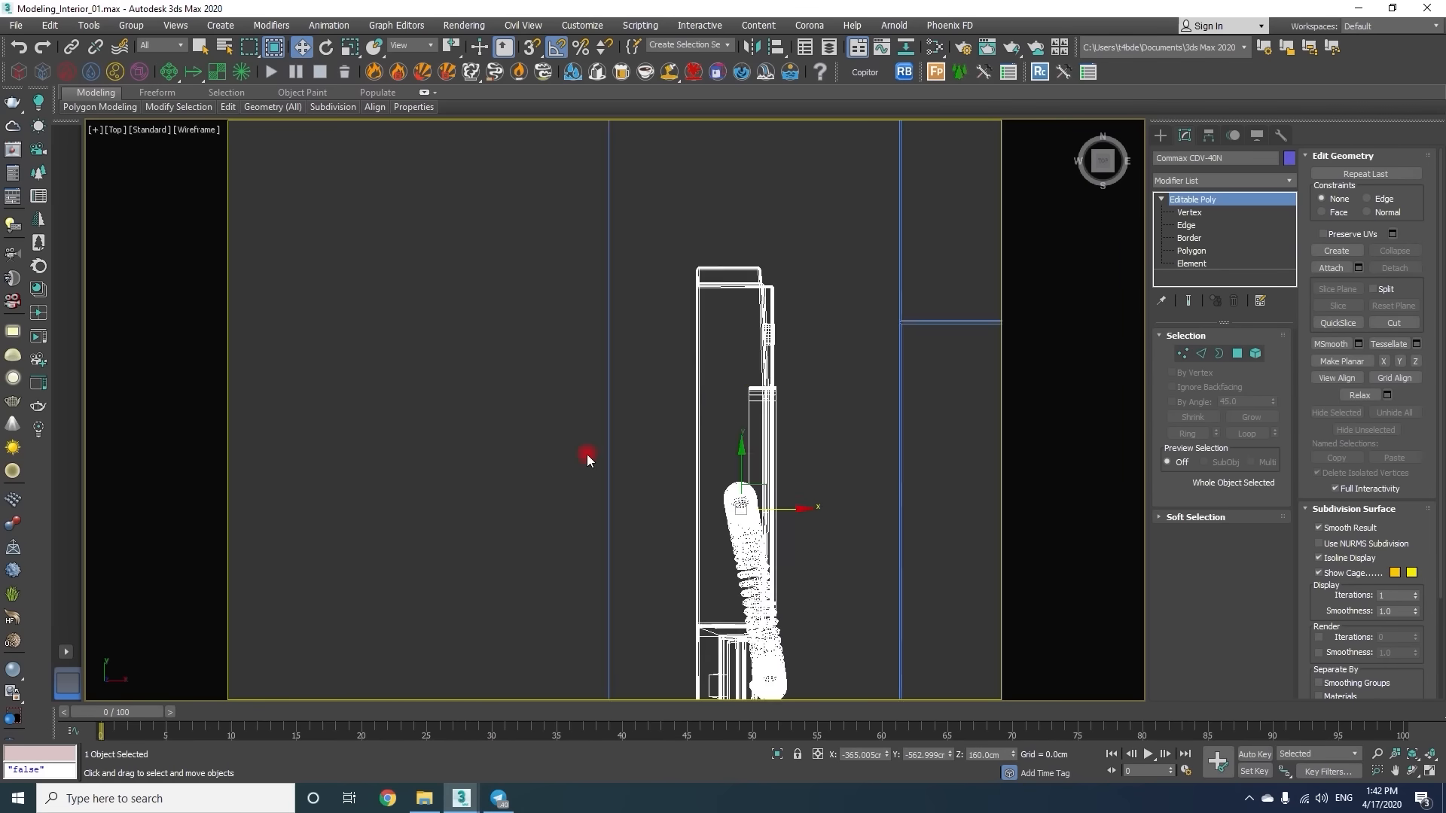
pyautogui.scroll(-8, 671, 436)
pyautogui.scroll(8, 734, 375)
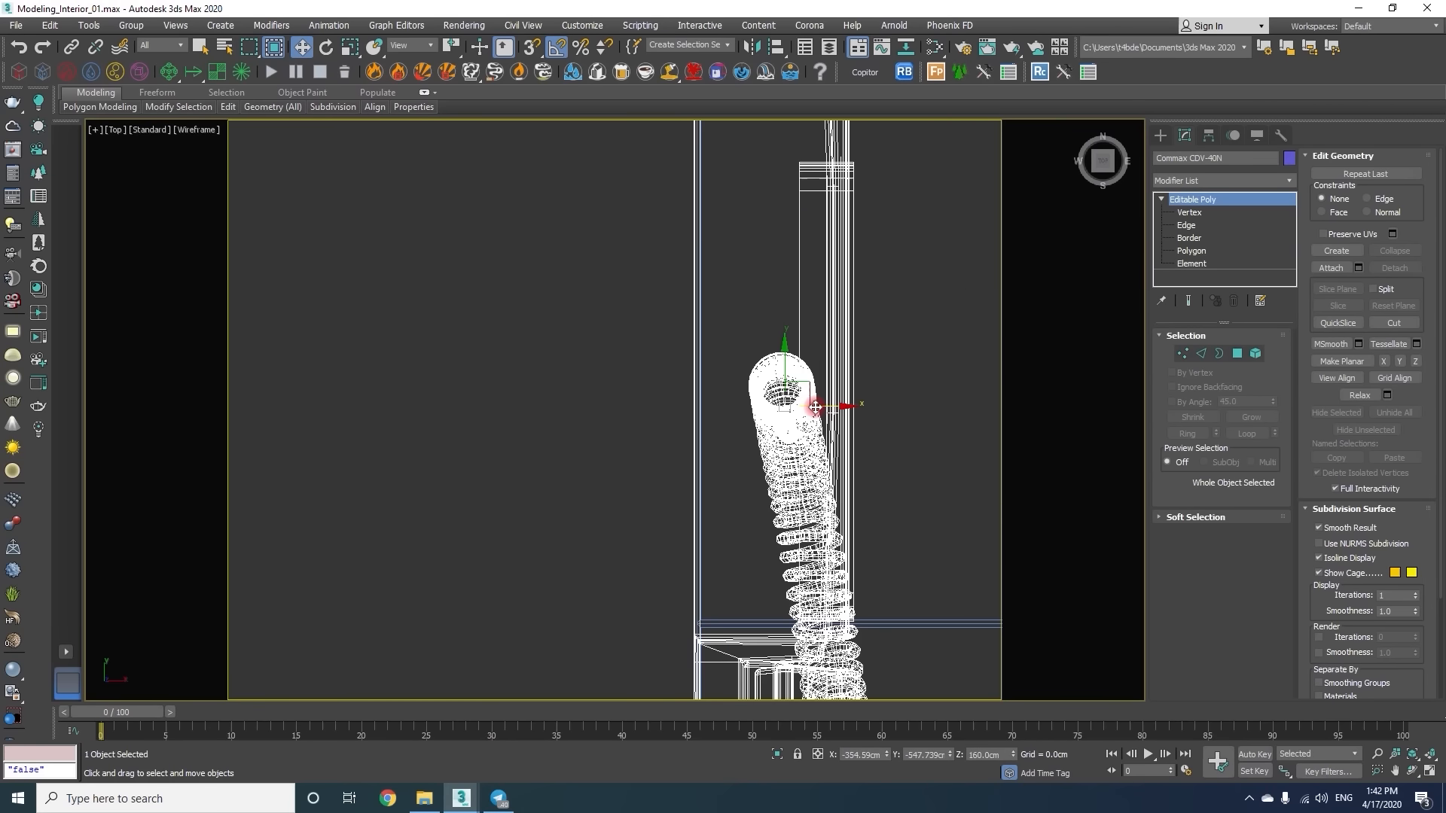
pyautogui.moveTo(816, 405); pyautogui.dragTo(818, 405)
pyautogui.press('p')
pyautogui.scroll(-7, 640, 467)
pyautogui.press('F3')
pyautogui.keyDown('alt'); pyautogui.moveTo(644, 489); pyautogui.dragTo(613, 451, button='middle'); pyautogui.keyUp('alt')
pyautogui.scroll(-4, 612, 451)
pyautogui.moveTo(625, 576); pyautogui.dragTo(655, 452, button='middle')
pyautogui.moveTo(619, 282); pyautogui.dragTo(619, 289)
# Select the double power socket, ungroup it and place it on the wall beside the sofa, flush with the surface.
pyautogui.keyDown('alt'); pyautogui.moveTo(591, 339); pyautogui.dragTo(429, 459, button='middle'); pyautogui.keyUp('alt')
pyautogui.scroll(-5, 794, 533)
pyautogui.moveTo(706, 452); pyautogui.dragTo(667, 491)
pyautogui.moveTo(619, 446); pyautogui.dragTo(643, 357, button='middle')
pyautogui.click(146, 69)
pyautogui.press('z')
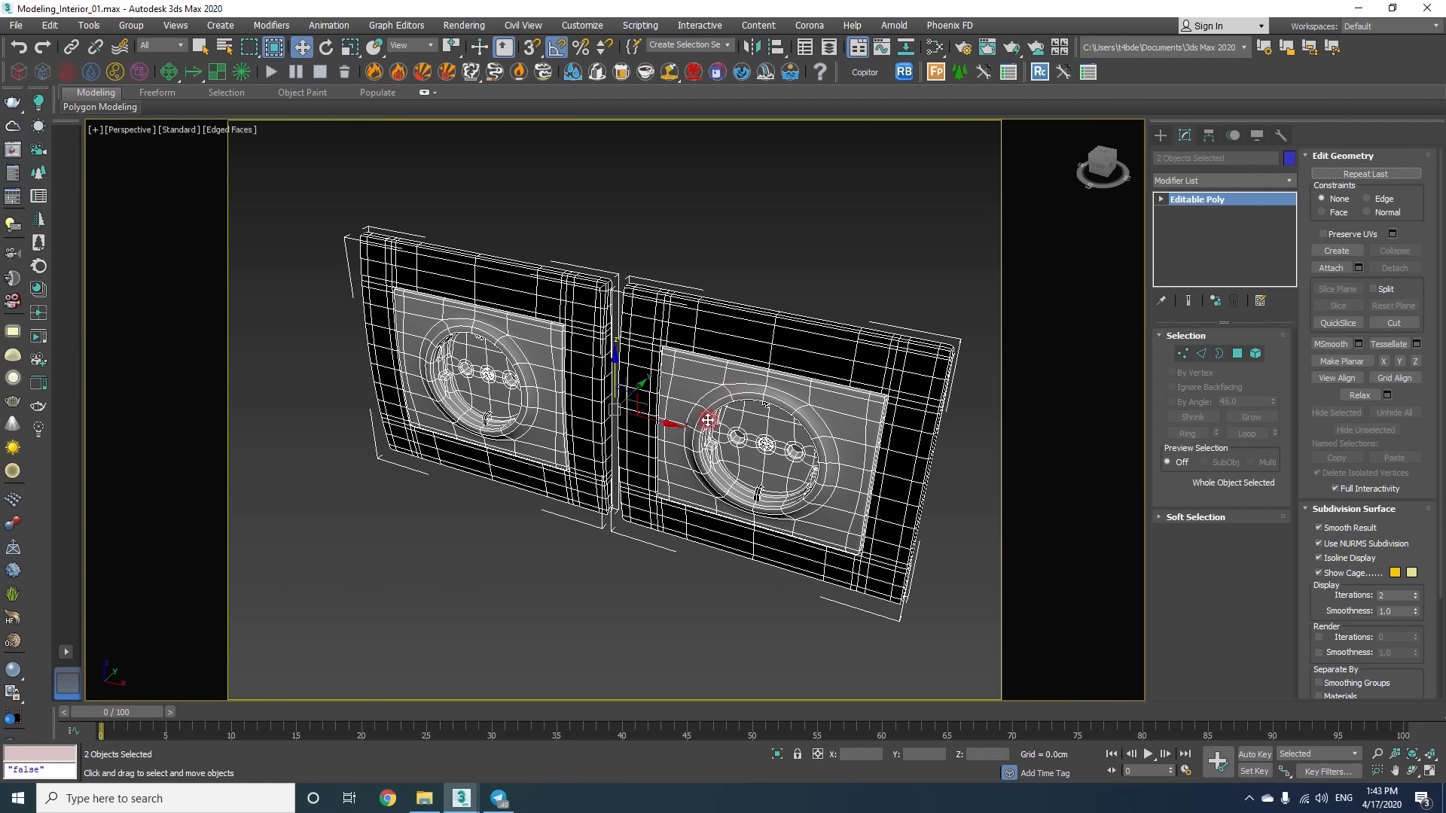
pyautogui.press('t')
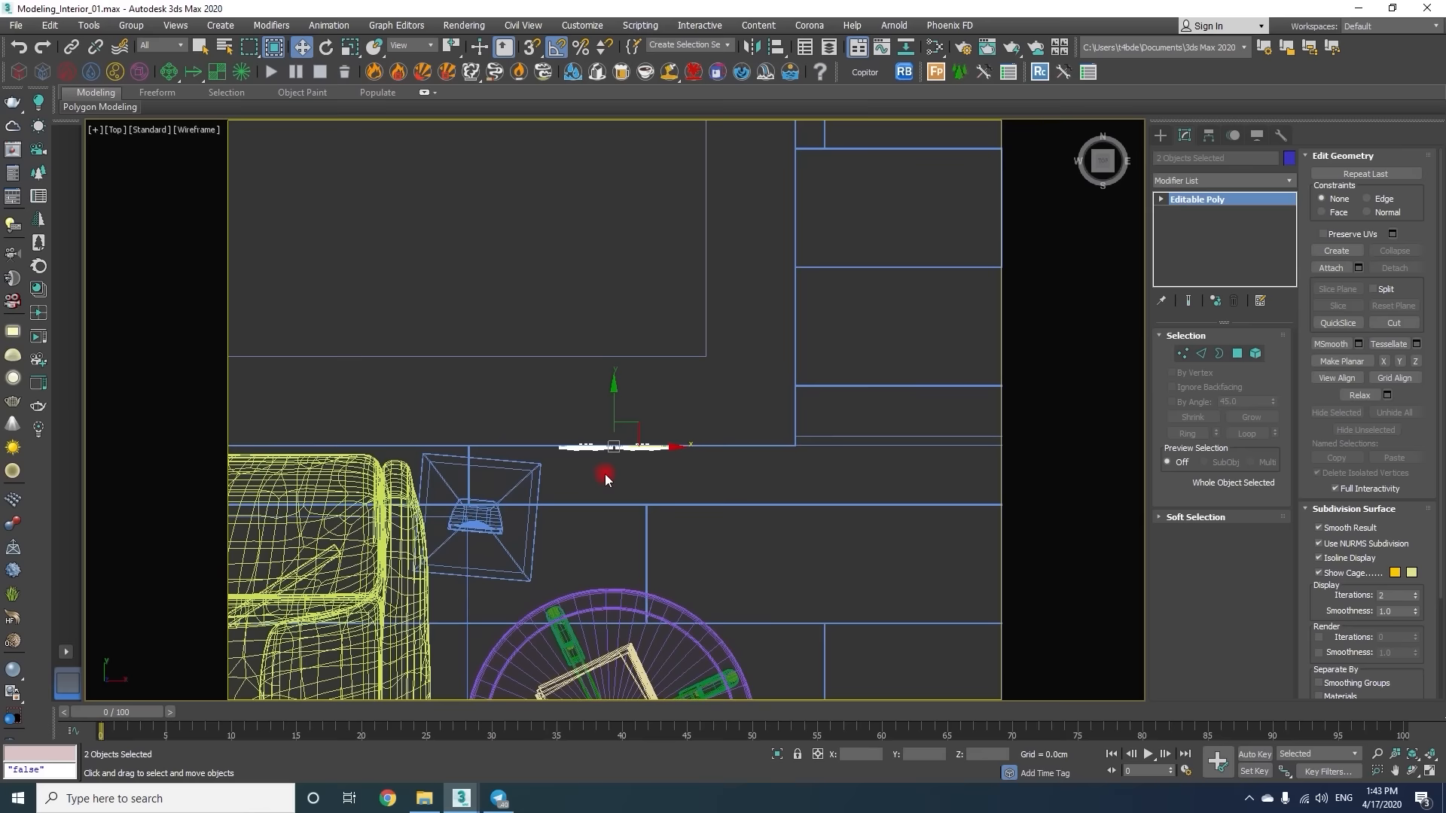
pyautogui.moveTo(706, 497)
pyautogui.keyDown('alt'); pyautogui.mouseDown(button='middle')
pyautogui.moveTo(600, 478)
pyautogui.moveTo(602, 457)
pyautogui.moveTo(655, 468)
pyautogui.mouseUp(button='middle'); pyautogui.keyUp('alt')
pyautogui.press('F3')
pyautogui.scroll(3, 600, 478)
pyautogui.scroll(-2, 602, 456)
pyautogui.press('F3')
pyautogui.scroll(-5, 602, 456)
pyautogui.moveTo(421, 422); pyautogui.dragTo(623, 461, button='middle')
# Ungroup the floor lamp behind the sofa and select its mesh with the power cord.
pyautogui.click(406, 493)
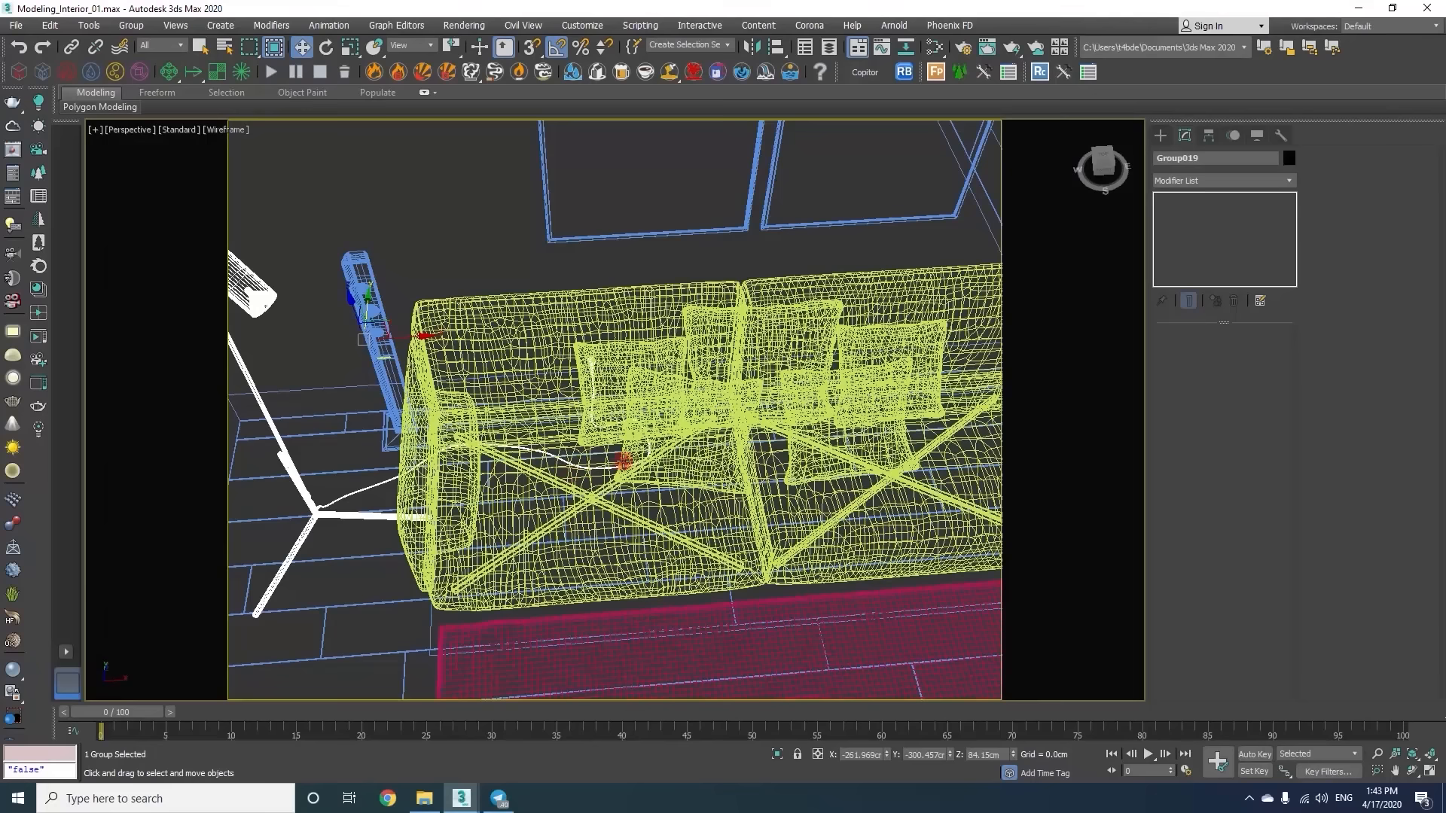
pyautogui.click(153, 32)
pyautogui.click(147, 69)
pyautogui.click(350, 489)
pyautogui.click(362, 490)
# Move the plug-end vertices of the floor lamp's cord so the plug fits into the wall socket beside the sofa.
pyautogui.press('1')
pyautogui.keyDown('alt'); pyautogui.moveTo(370, 488); pyautogui.dragTo(249, 425, button='middle'); pyautogui.keyUp('alt')
pyautogui.scroll(2, 542, 451)
pyautogui.moveTo(648, 382); pyautogui.dragTo(320, 415, button='middle')
pyautogui.press('F3')
pyautogui.moveTo(320, 416); pyautogui.dragTo(590, 418)
pyautogui.scroll(7, 521, 337)
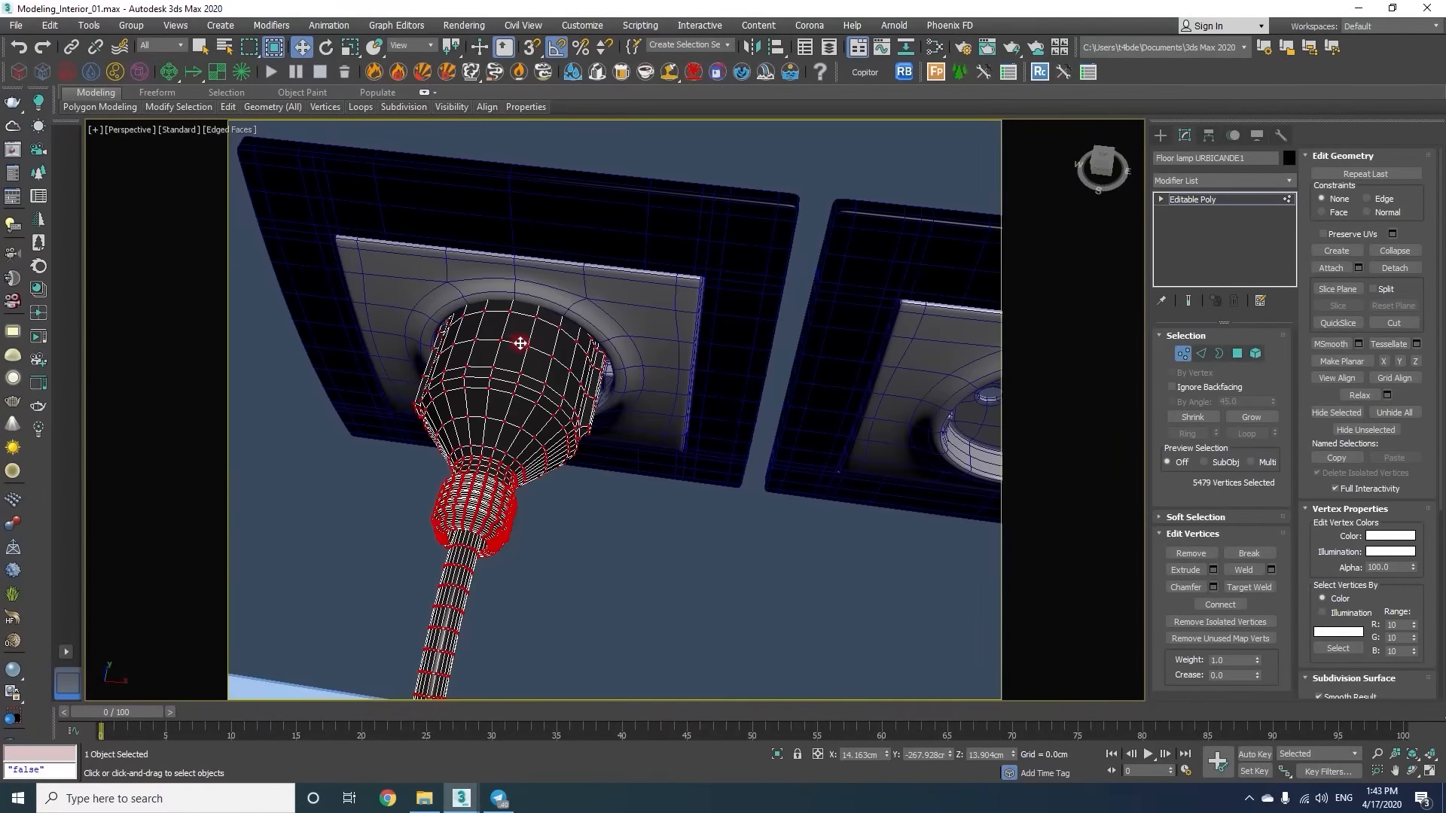
pyautogui.press('1')
pyautogui.scroll(-5, 532, 346)
pyautogui.moveTo(532, 346)
pyautogui.keyDown('alt'); pyautogui.mouseDown(button='middle')
pyautogui.moveTo(539, 409)
pyautogui.moveTo(652, 410)
pyautogui.moveTo(647, 466)
pyautogui.moveTo(842, 494)
pyautogui.mouseUp(button='middle'); pyautogui.keyUp('alt')
pyautogui.scroll(5, 681, 371)
pyautogui.press('F4')
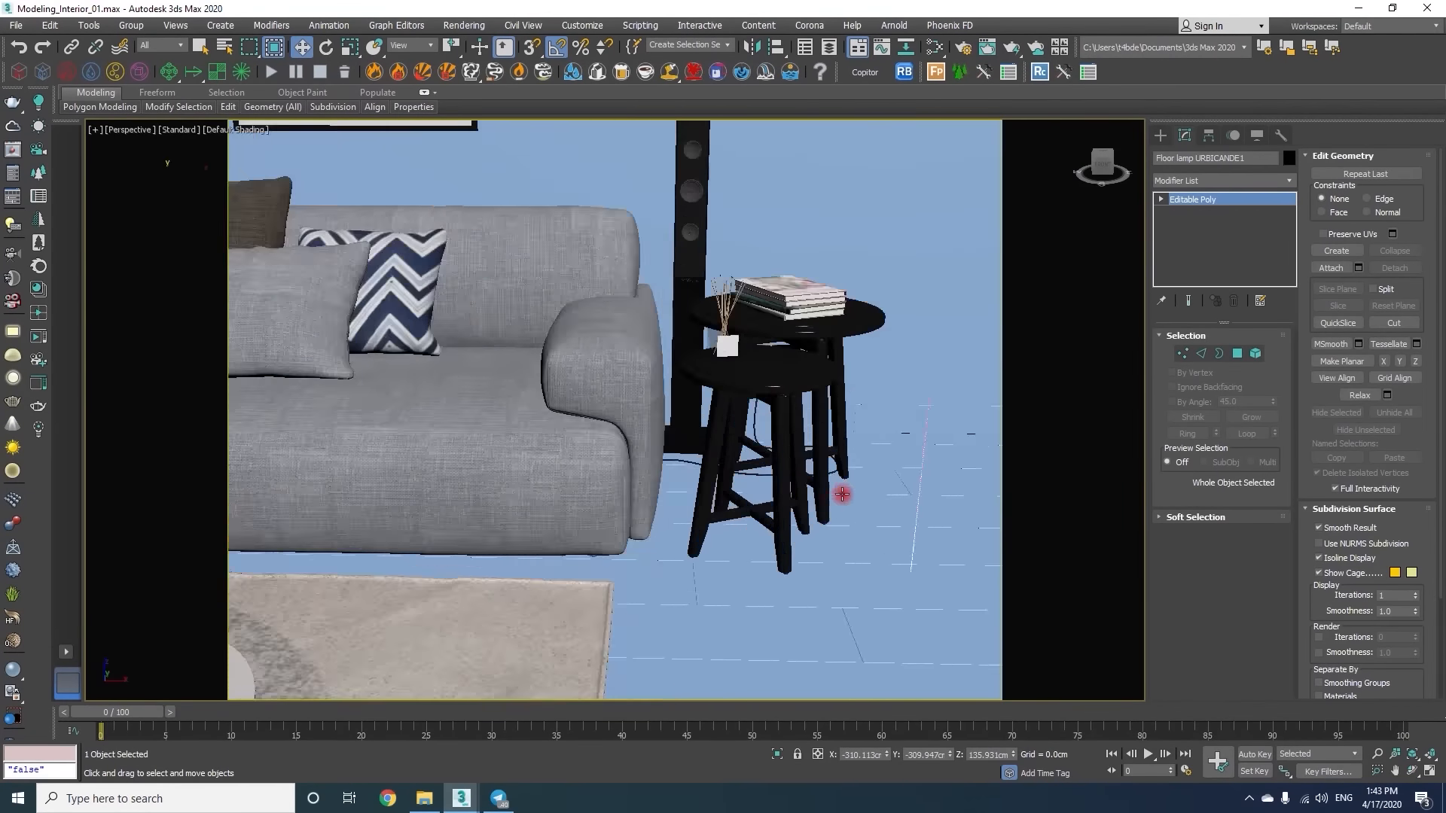
# Select the second pair of power sockets outside the room and place it on the TV wall beside the TV stand.
pyautogui.scroll(-5, 840, 464)
pyautogui.scroll(-10, 840, 464)
pyautogui.moveTo(703, 565); pyautogui.dragTo(694, 504, button='middle')
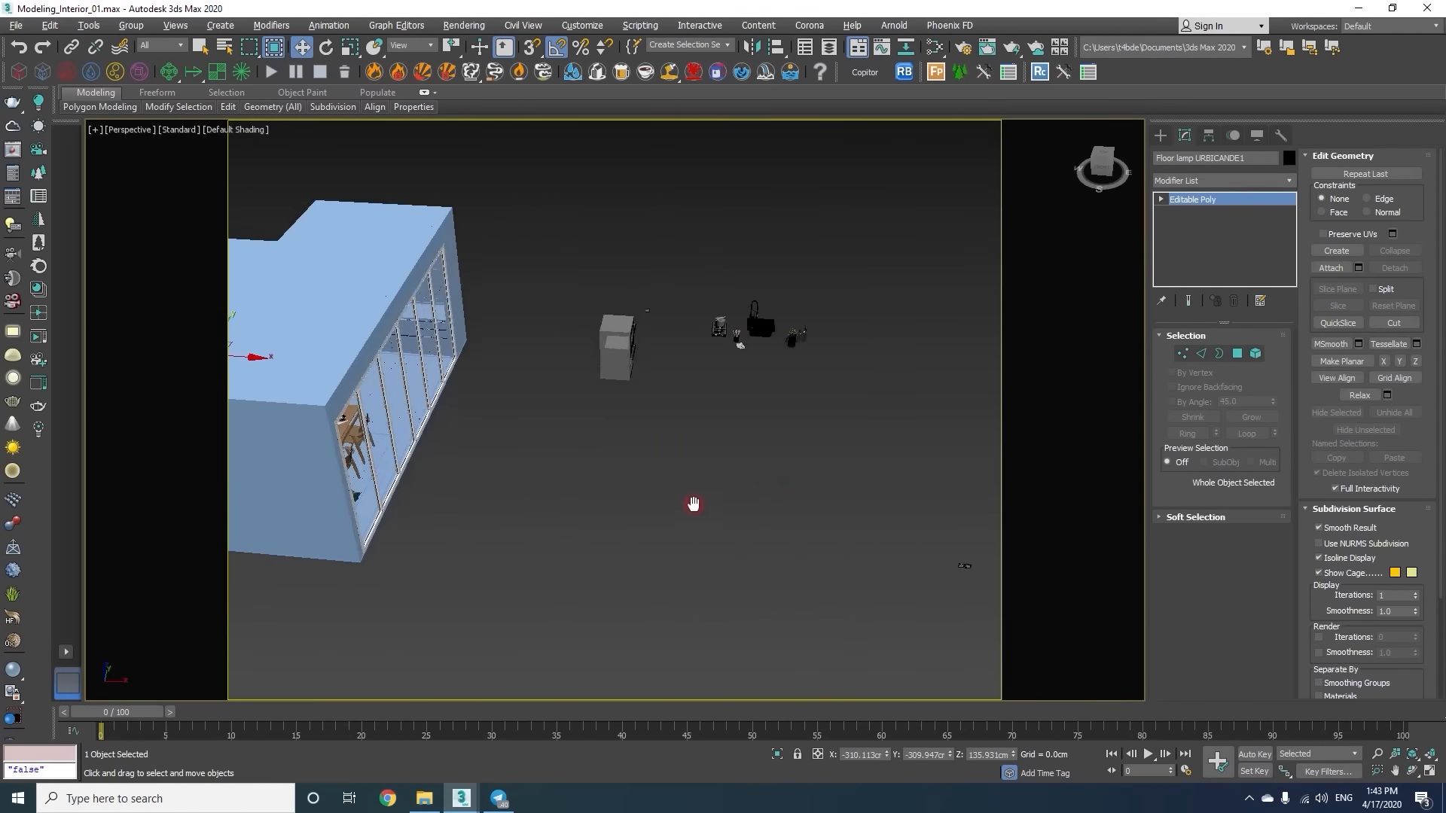
pyautogui.moveTo(905, 602); pyautogui.dragTo(903, 606)
pyautogui.keyDown('alt'); pyautogui.moveTo(903, 606); pyautogui.dragTo(839, 636, button='middle'); pyautogui.keyUp('alt')
pyautogui.moveTo(995, 615); pyautogui.dragTo(692, 316)
pyautogui.press('t')
pyautogui.press('F3')
pyautogui.scroll(-8, 555, 344)
pyautogui.moveTo(551, 320); pyautogui.dragTo(827, 392, button='middle')
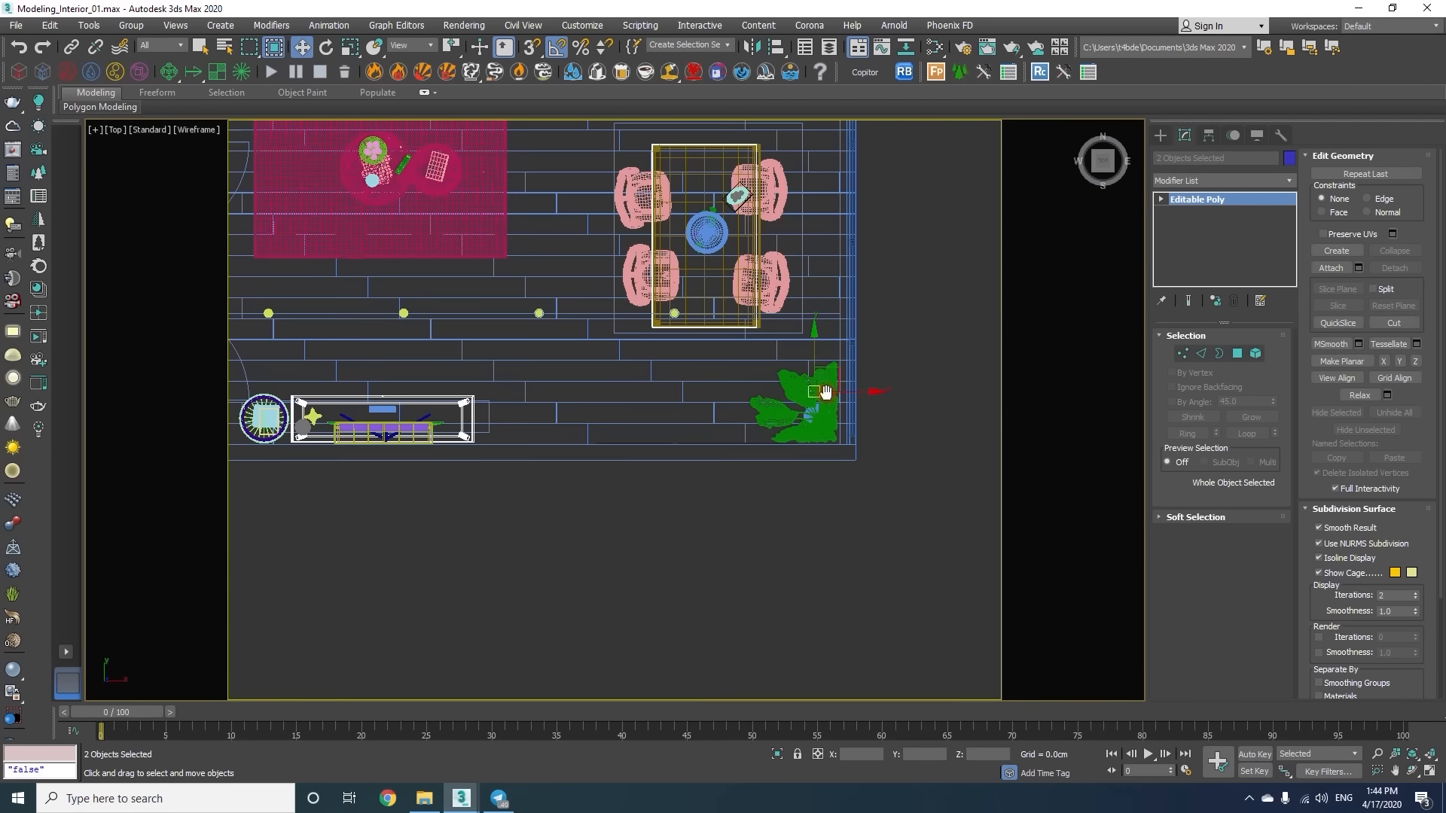
pyautogui.scroll(10, 488, 440)
pyautogui.moveTo(488, 439); pyautogui.dragTo(725, 333, button='middle')
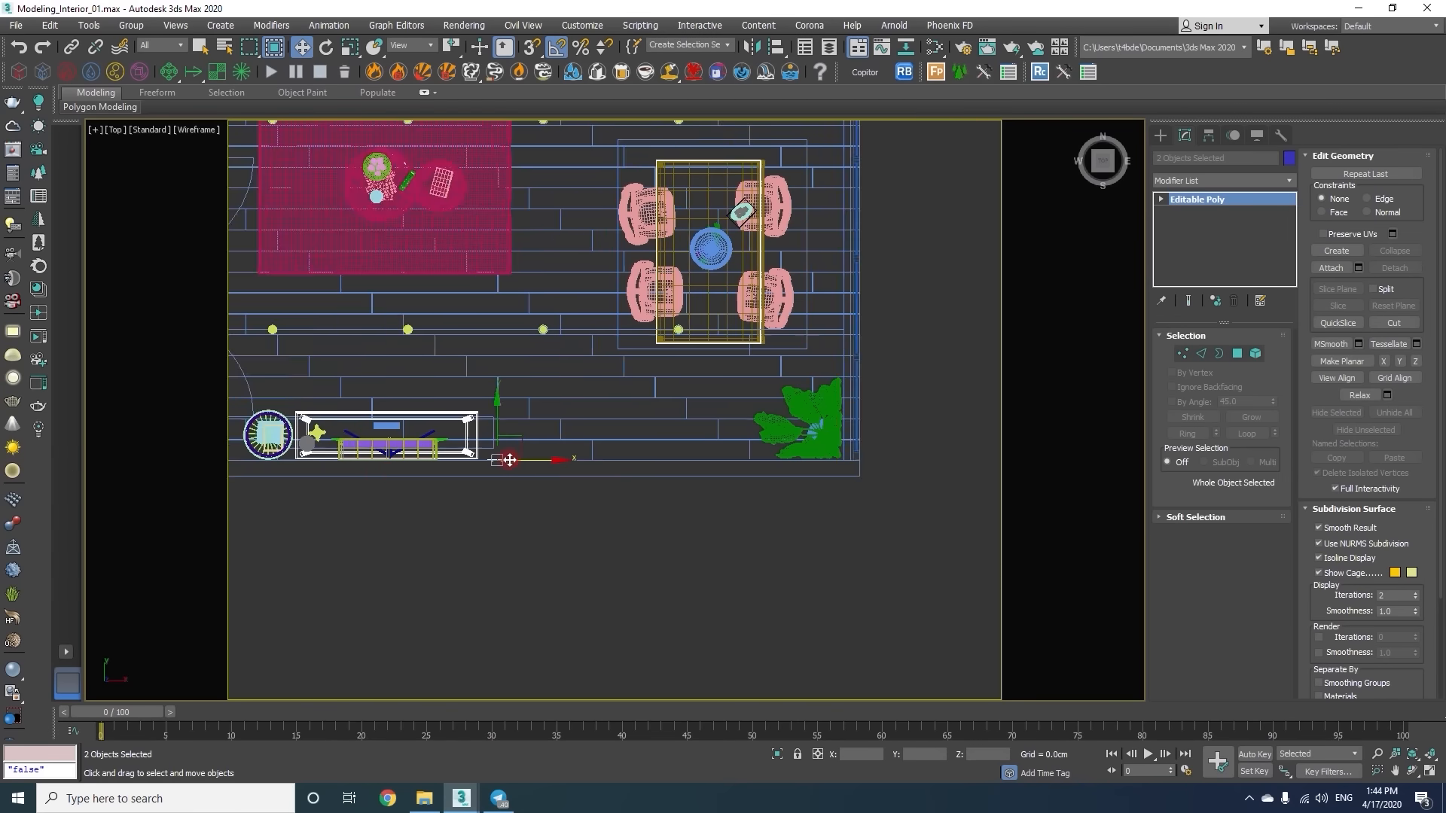
# Clone the floor lamp's power cord element as a separate object and bring it over to the TV wall.
pyautogui.scroll(6, 730, 311)
pyautogui.click(638, 570)
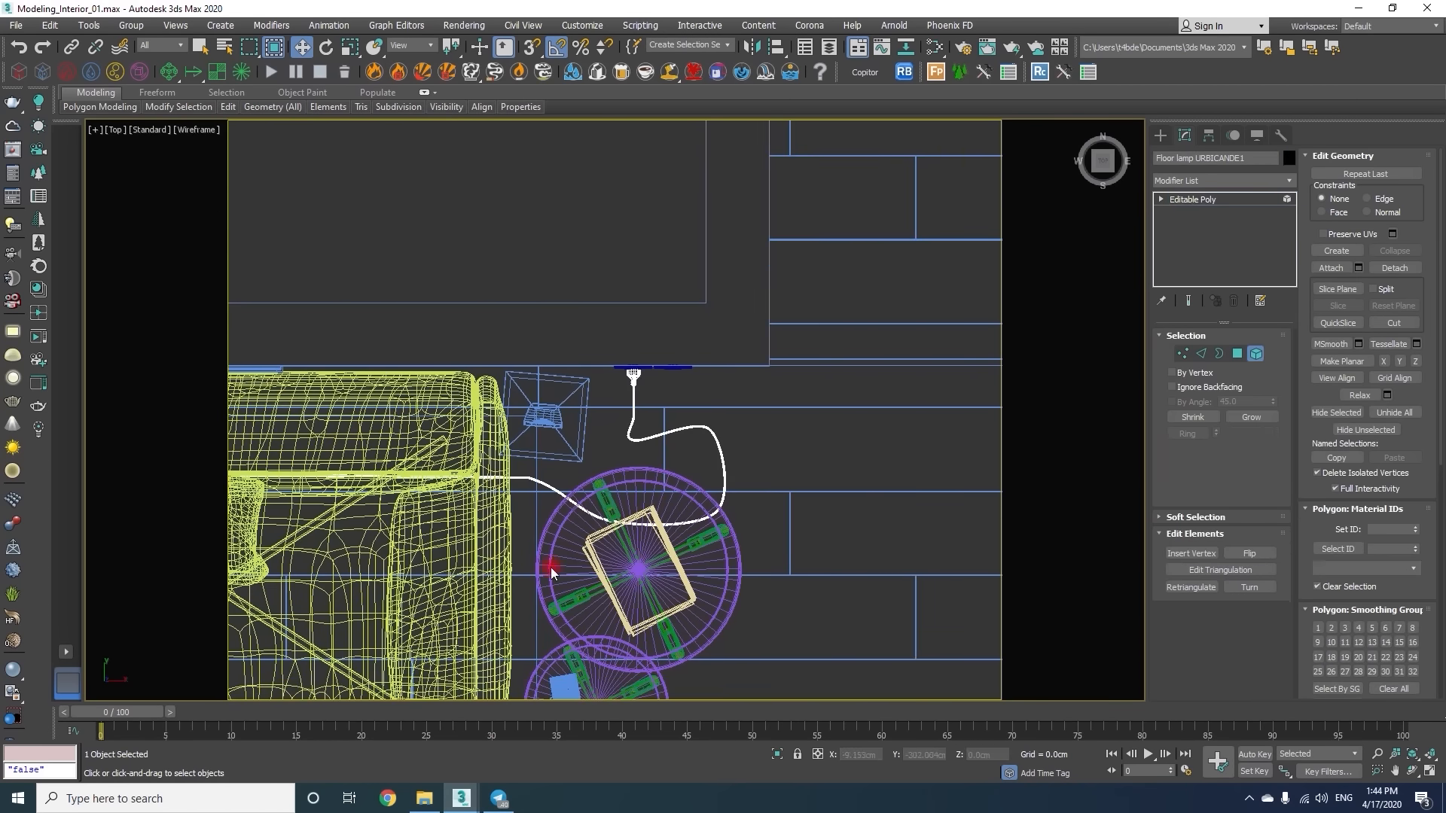
pyautogui.click(633, 374)
pyautogui.scroll(-7, 571, 298)
pyautogui.scroll(8, 565, 305)
pyautogui.scroll(-5, 685, 281)
pyautogui.keyDown('shift'); pyautogui.moveTo(687, 281); pyautogui.dragTo(694, 380); pyautogui.keyUp('shift')
pyautogui.click(686, 401)
pyautogui.click(797, 402)
pyautogui.click(1197, 199)
pyautogui.scroll(6, 714, 422)
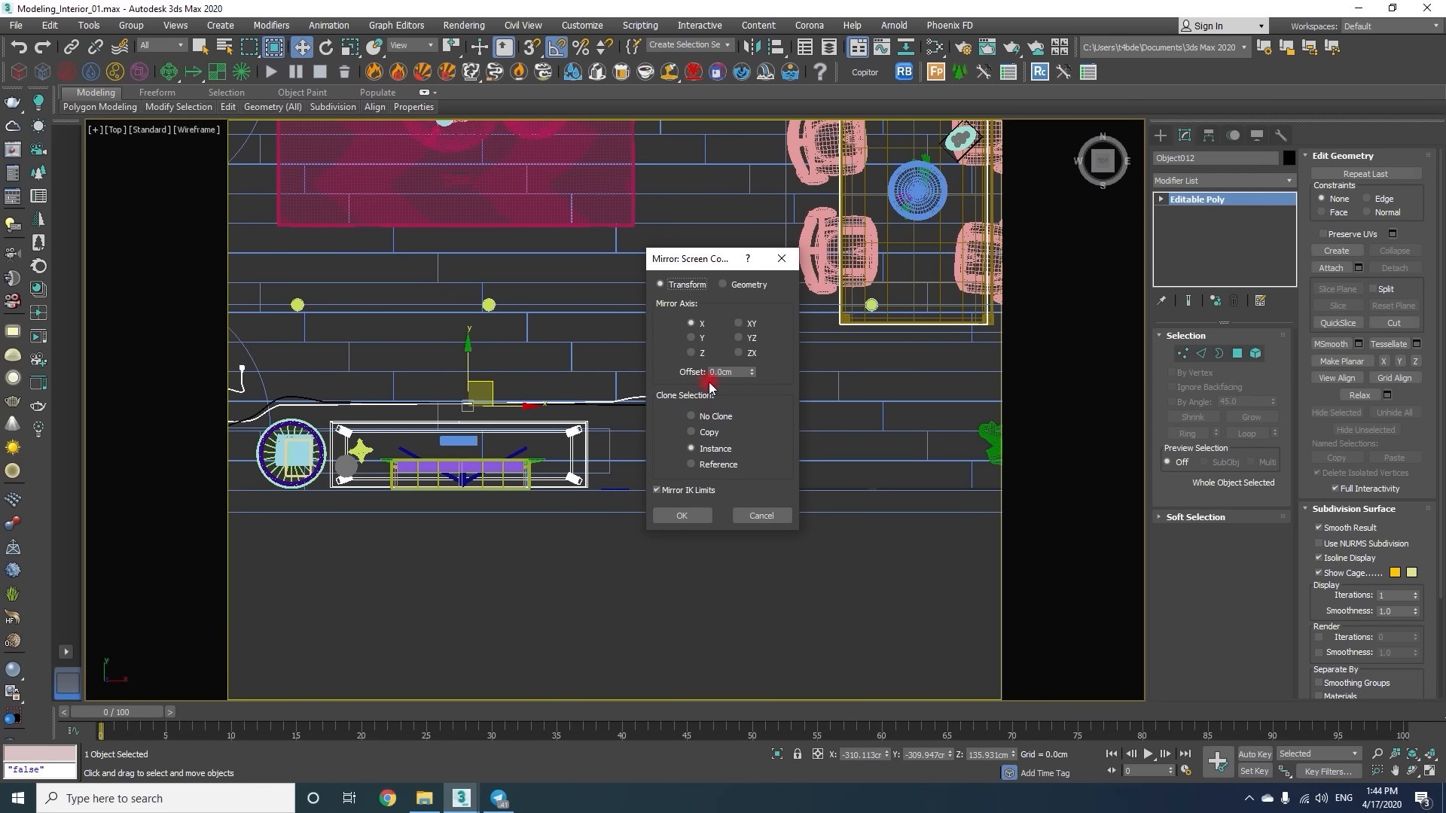
pyautogui.moveTo(685, 264); pyautogui.dragTo(959, 241)
pyautogui.click(1012, 493)
# Mirror the copied cord along the Y axis with no clone and line up its plug with the TV wall sockets.
pyautogui.scroll(4, 685, 367)
pyautogui.scroll(-2, 689, 364)
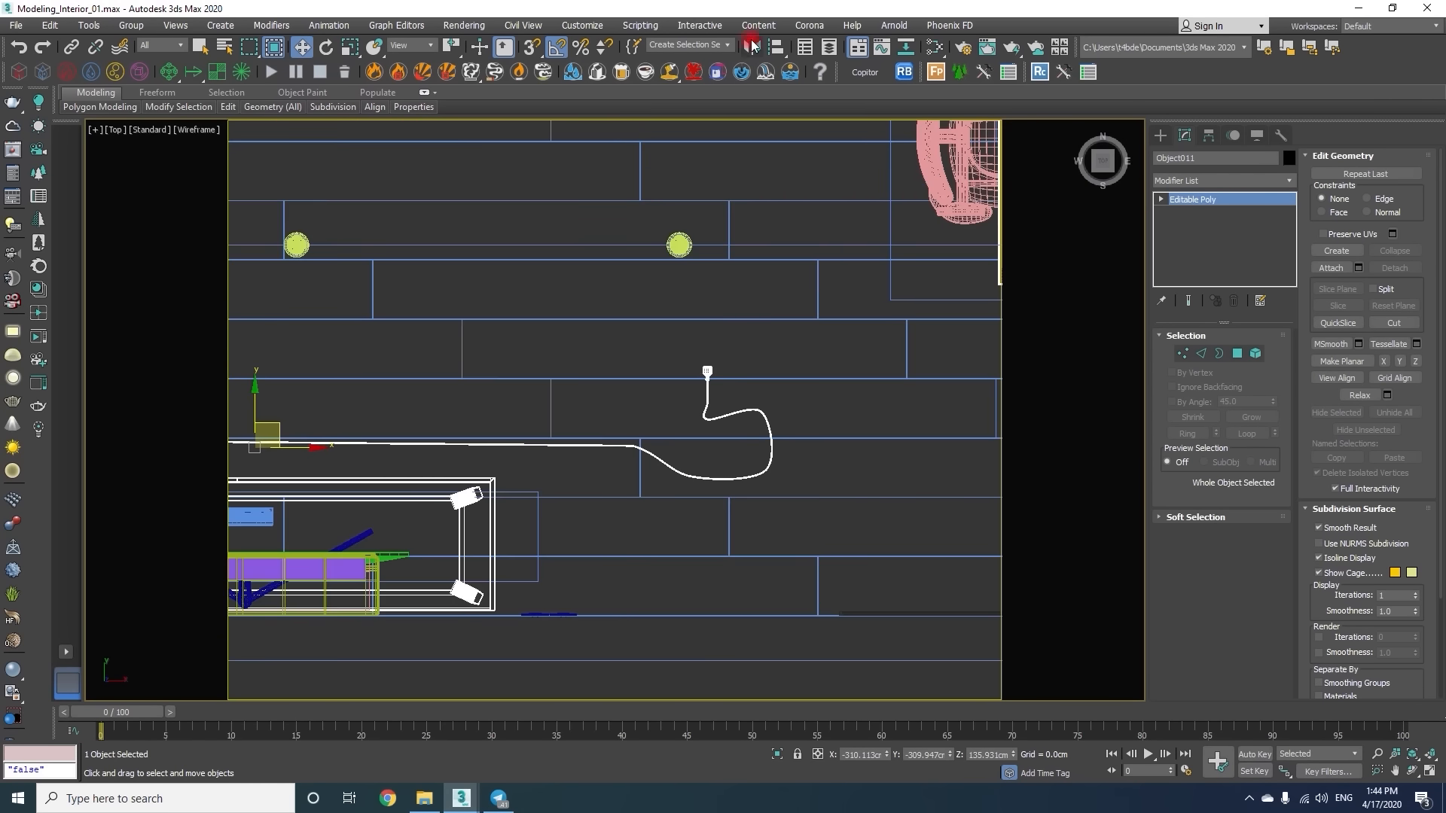
pyautogui.click(704, 416)
pyautogui.moveTo(707, 259); pyautogui.dragTo(1014, 223)
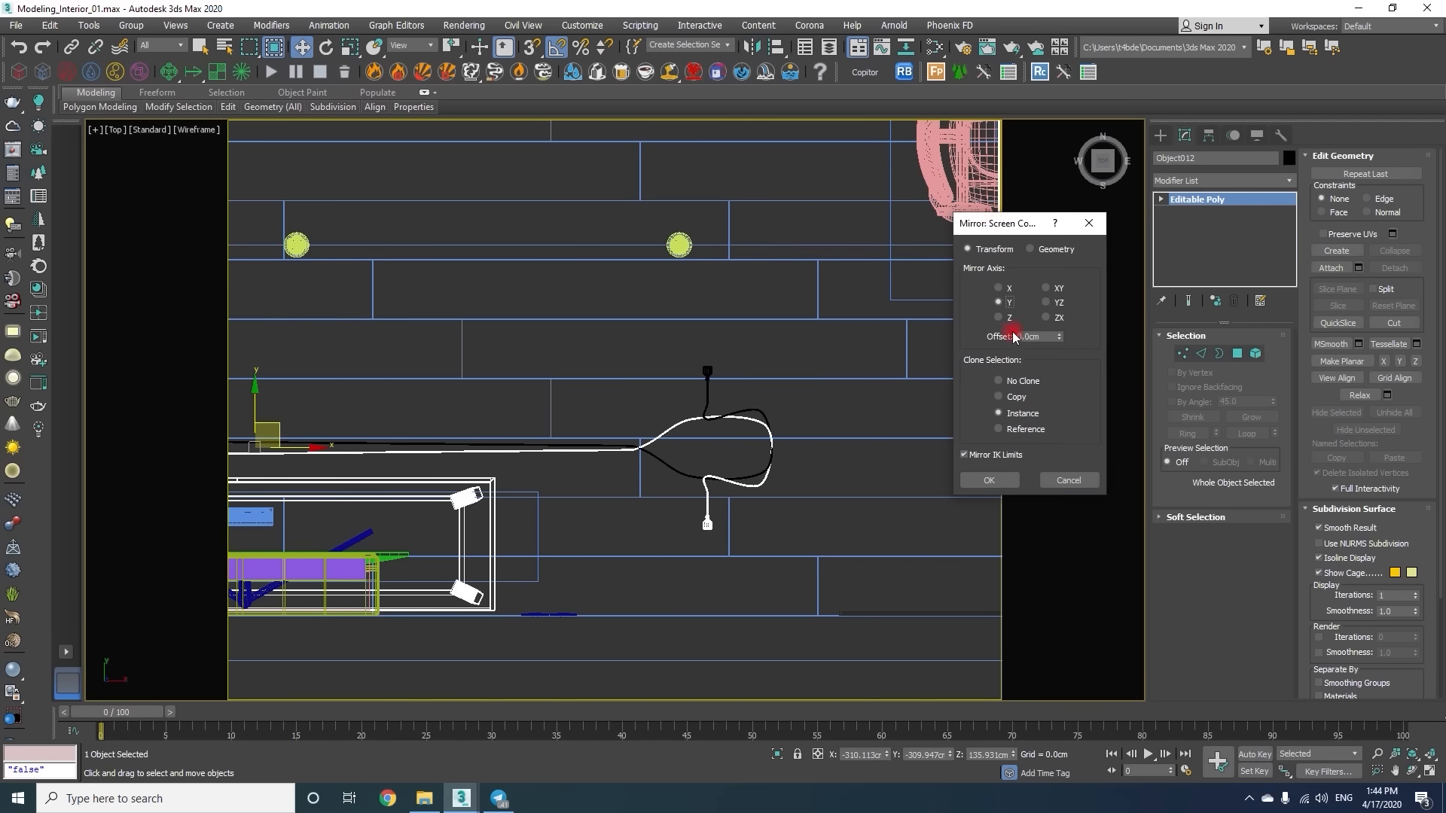
pyautogui.click(1005, 382)
pyautogui.press('Return')
pyautogui.scroll(8, 680, 413)
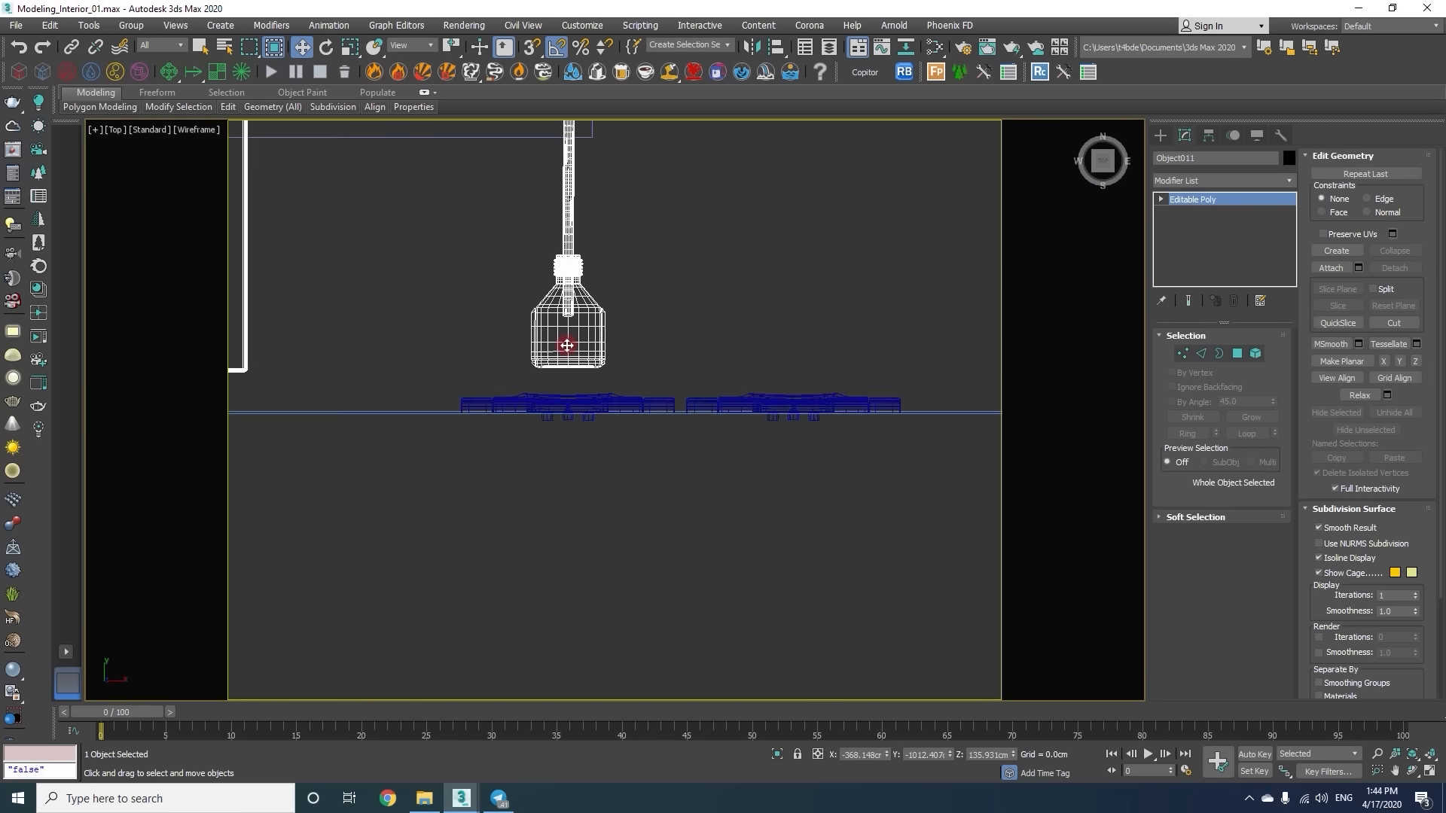
pyautogui.scroll(-8, 563, 412)
# Bend the free end of the copied cord in behind the TV by moving its vertices with soft selection.
pyautogui.press('1')
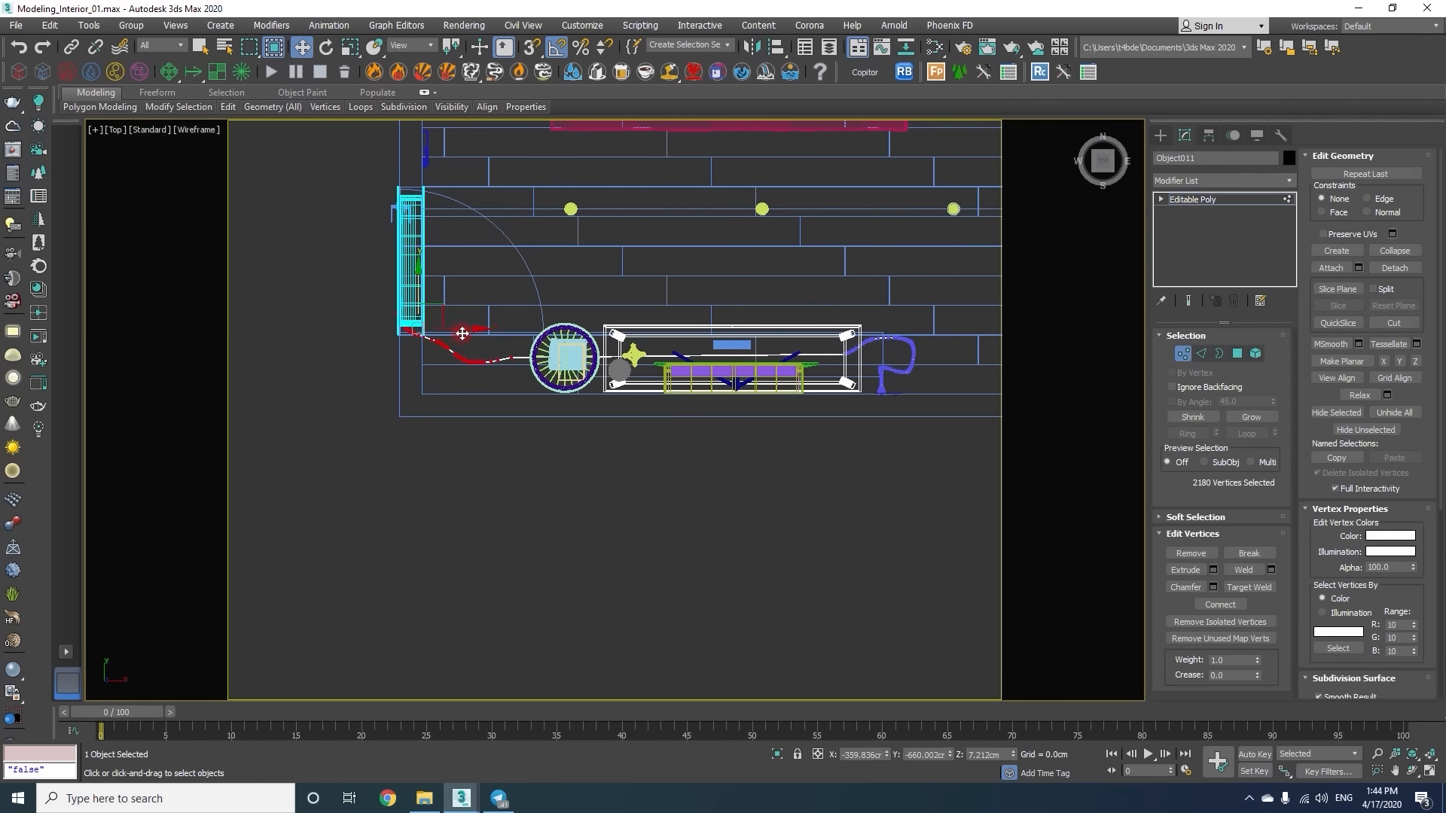
pyautogui.scroll(5, 747, 302)
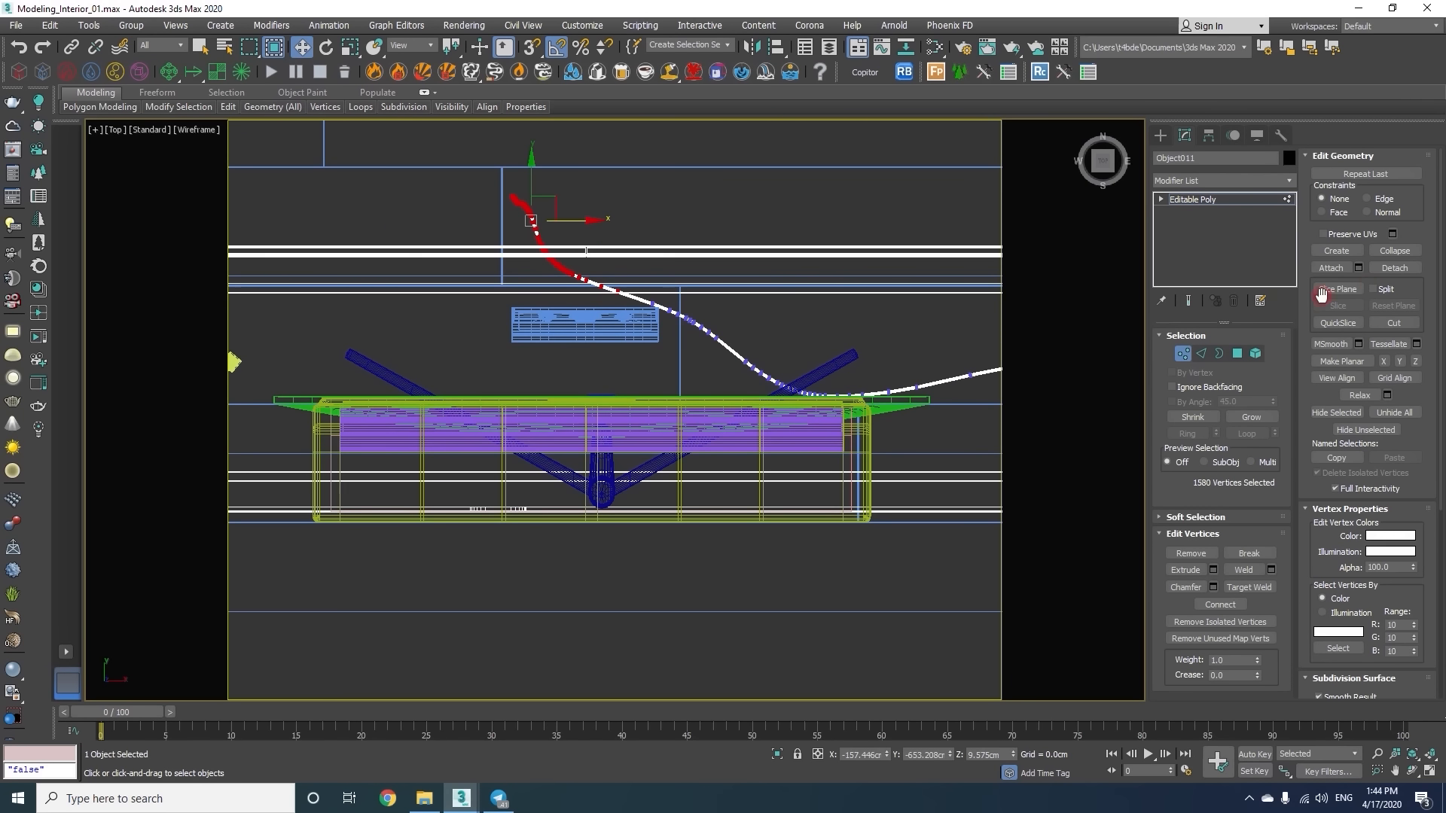
pyautogui.click(1209, 517)
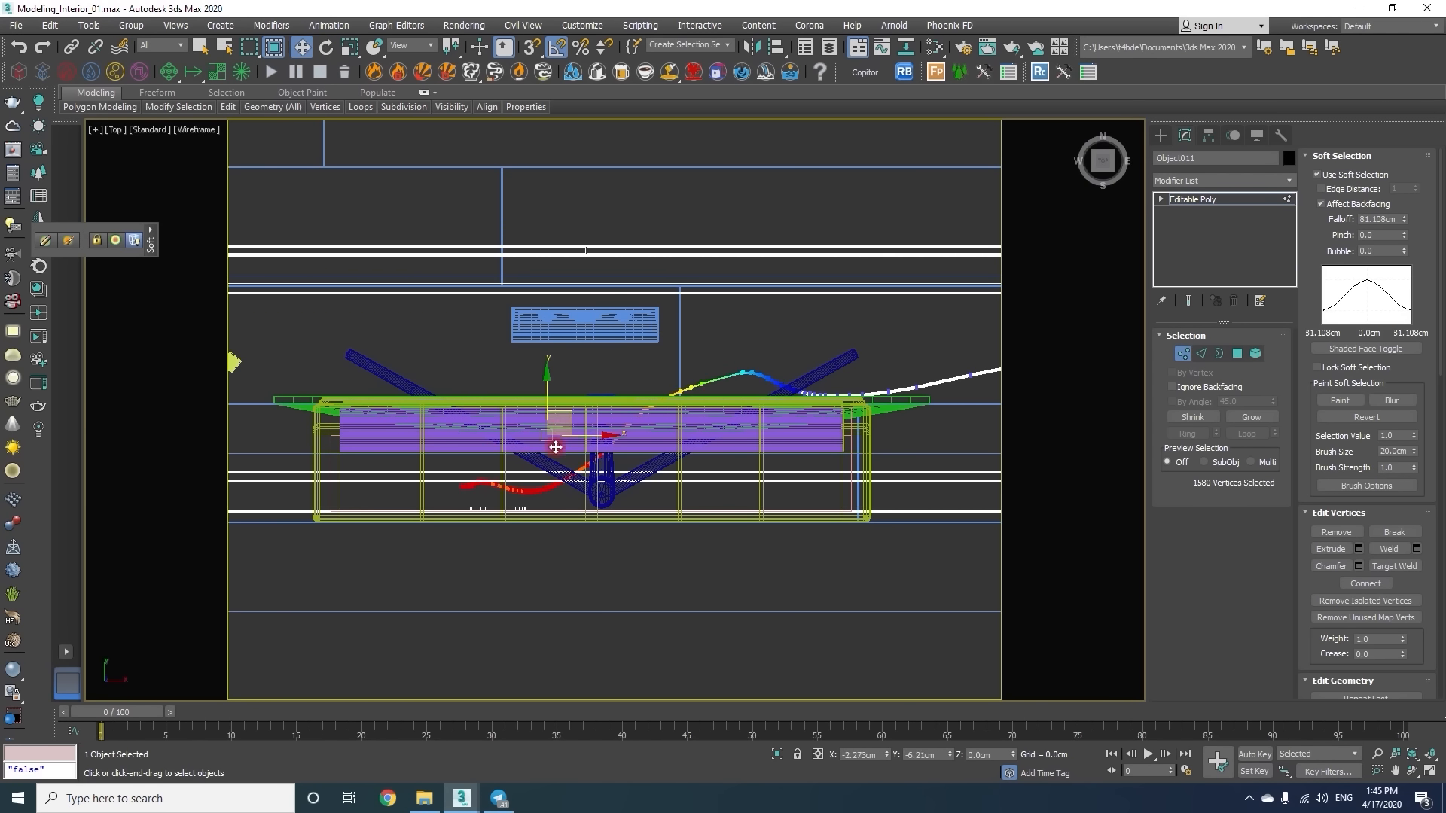
# Raise the cord's free end to the top of the TV stand and rotate it towards the TV, using a 59.66 cm falloff.
pyautogui.press('p')
pyautogui.moveTo(521, 445)
pyautogui.keyDown('alt'); pyautogui.mouseDown(button='middle')
pyautogui.moveTo(529, 404)
pyautogui.moveTo(494, 390)
pyautogui.moveTo(576, 439)
pyautogui.mouseUp(button='middle'); pyautogui.keyUp('alt')
pyautogui.press('F3')
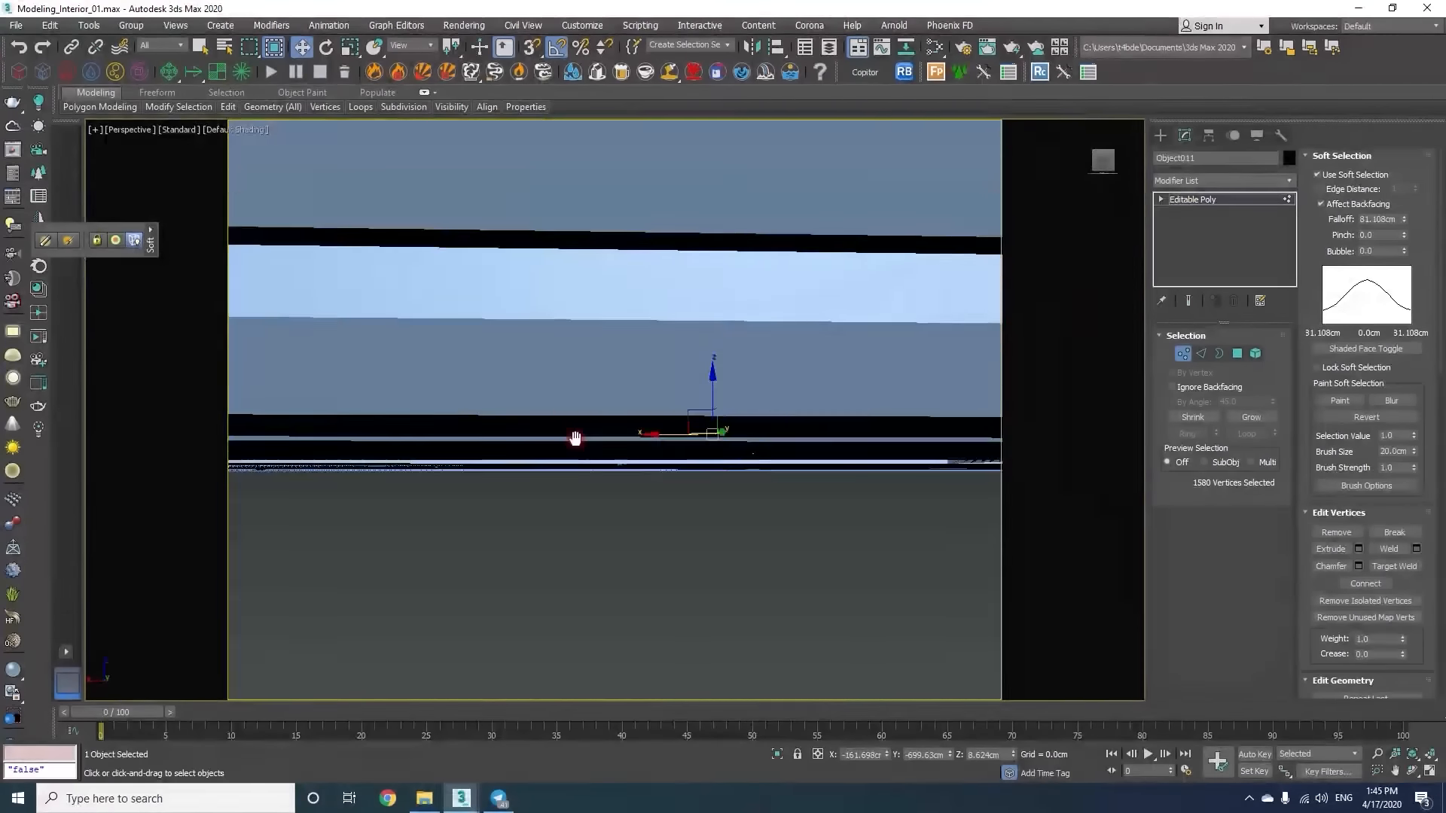
pyautogui.scroll(-4, 640, 440)
pyautogui.scroll(2, 734, 443)
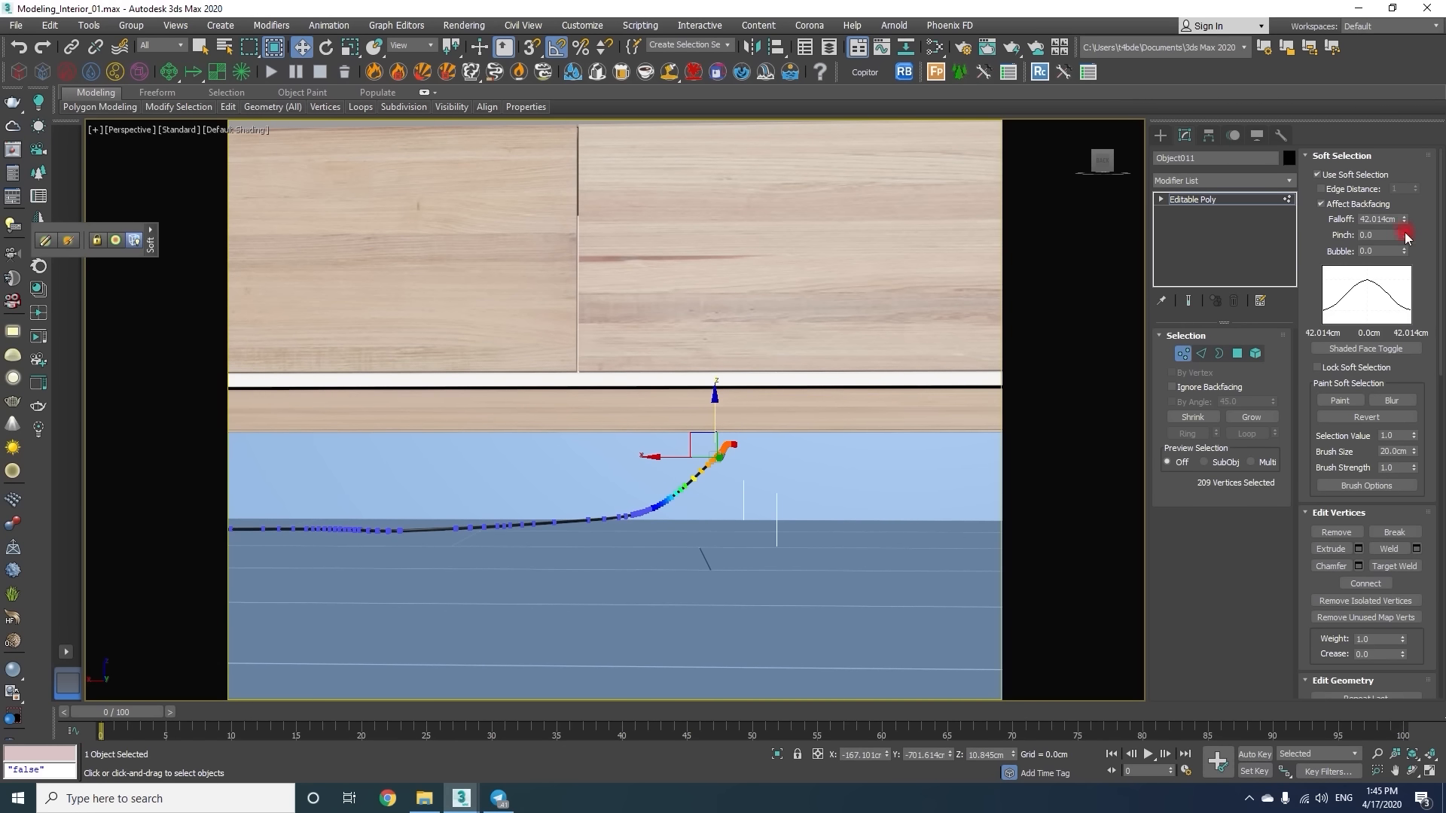
pyautogui.keyDown('alt'); pyautogui.moveTo(674, 232); pyautogui.dragTo(656, 300, button='middle'); pyautogui.keyUp('alt')
pyautogui.scroll(4, 657, 299)
pyautogui.press('e')
pyautogui.moveTo(696, 292); pyautogui.dragTo(665, 293)
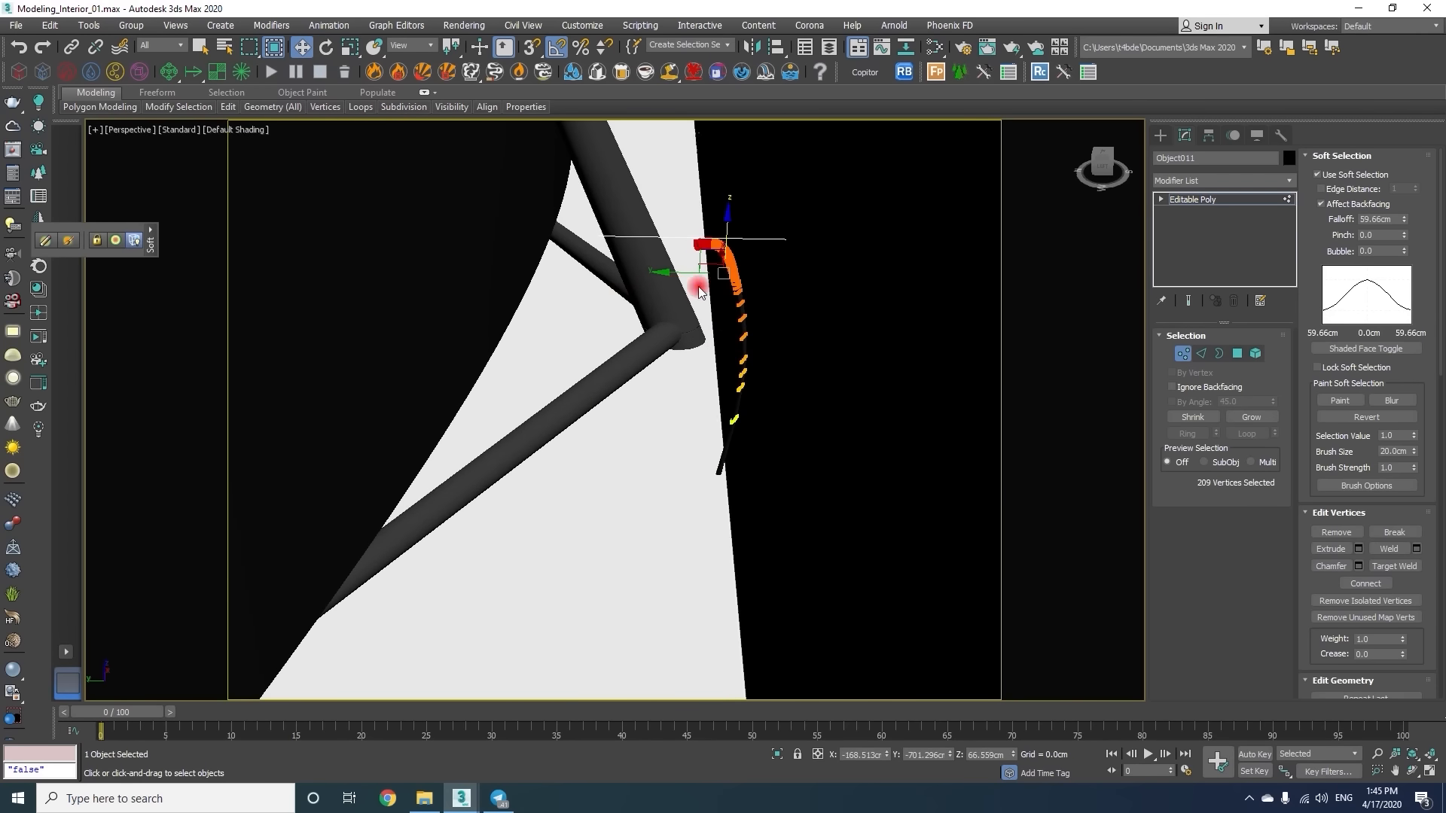
# Move the cord's middle section along Y behind the TV stand using soft selection with a 183.752 cm falloff.
pyautogui.scroll(-5, 467, 294)
pyautogui.keyDown('alt'); pyautogui.moveTo(626, 371); pyautogui.dragTo(477, 391, button='middle'); pyautogui.keyUp('alt')
pyautogui.moveTo(500, 339); pyautogui.dragTo(471, 343)
pyautogui.moveTo(519, 369)
pyautogui.keyDown('alt'); pyautogui.mouseDown(button='middle')
pyautogui.moveTo(603, 452)
pyautogui.moveTo(509, 389)
pyautogui.mouseUp(button='middle'); pyautogui.keyUp('alt')
pyautogui.press('F3')
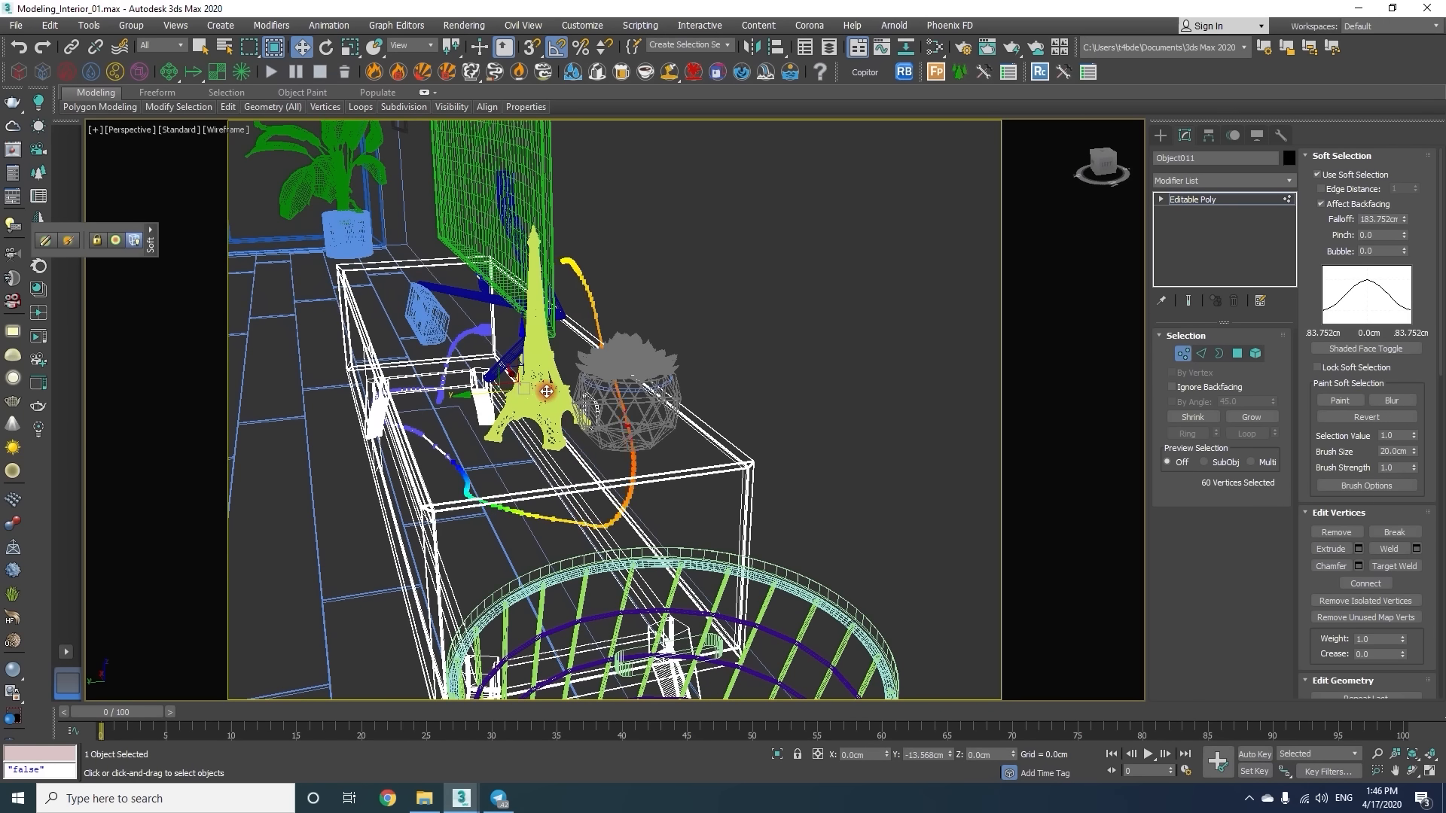
pyautogui.moveTo(543, 393); pyautogui.dragTo(552, 390)
pyautogui.press('F3')
pyautogui.keyDown('alt'); pyautogui.moveTo(551, 391); pyautogui.dragTo(545, 436, button='middle'); pyautogui.keyUp('alt')
# Pull the bulging part of the cord back from the wall behind the TV, reducing the soft selection falloff to 54.354 cm.
pyautogui.press('t')
pyautogui.scroll(5, 407, 374)
pyautogui.press('F3')
pyautogui.scroll(3, 456, 467)
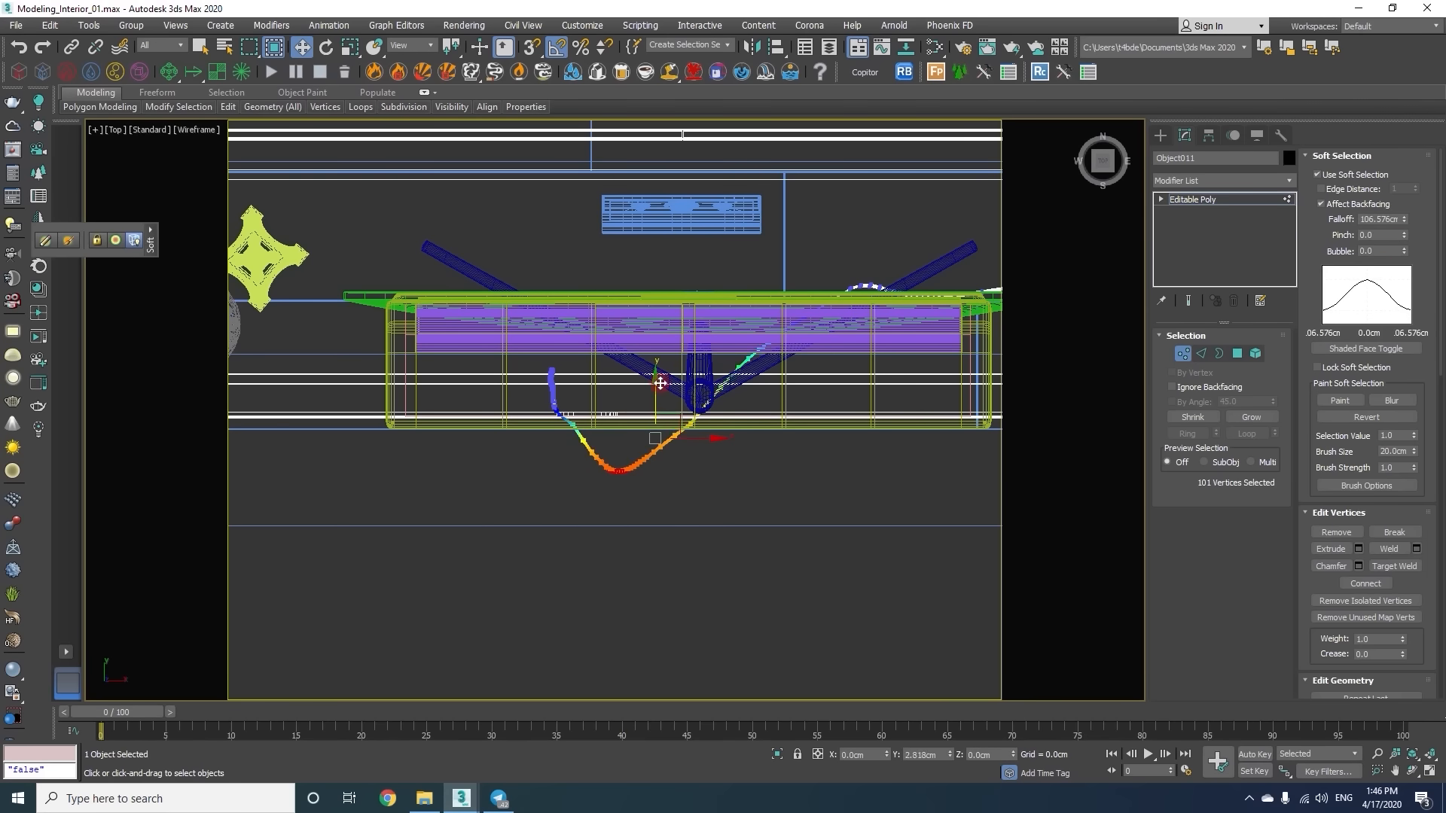
pyautogui.scroll(4, 592, 411)
pyautogui.click(592, 437)
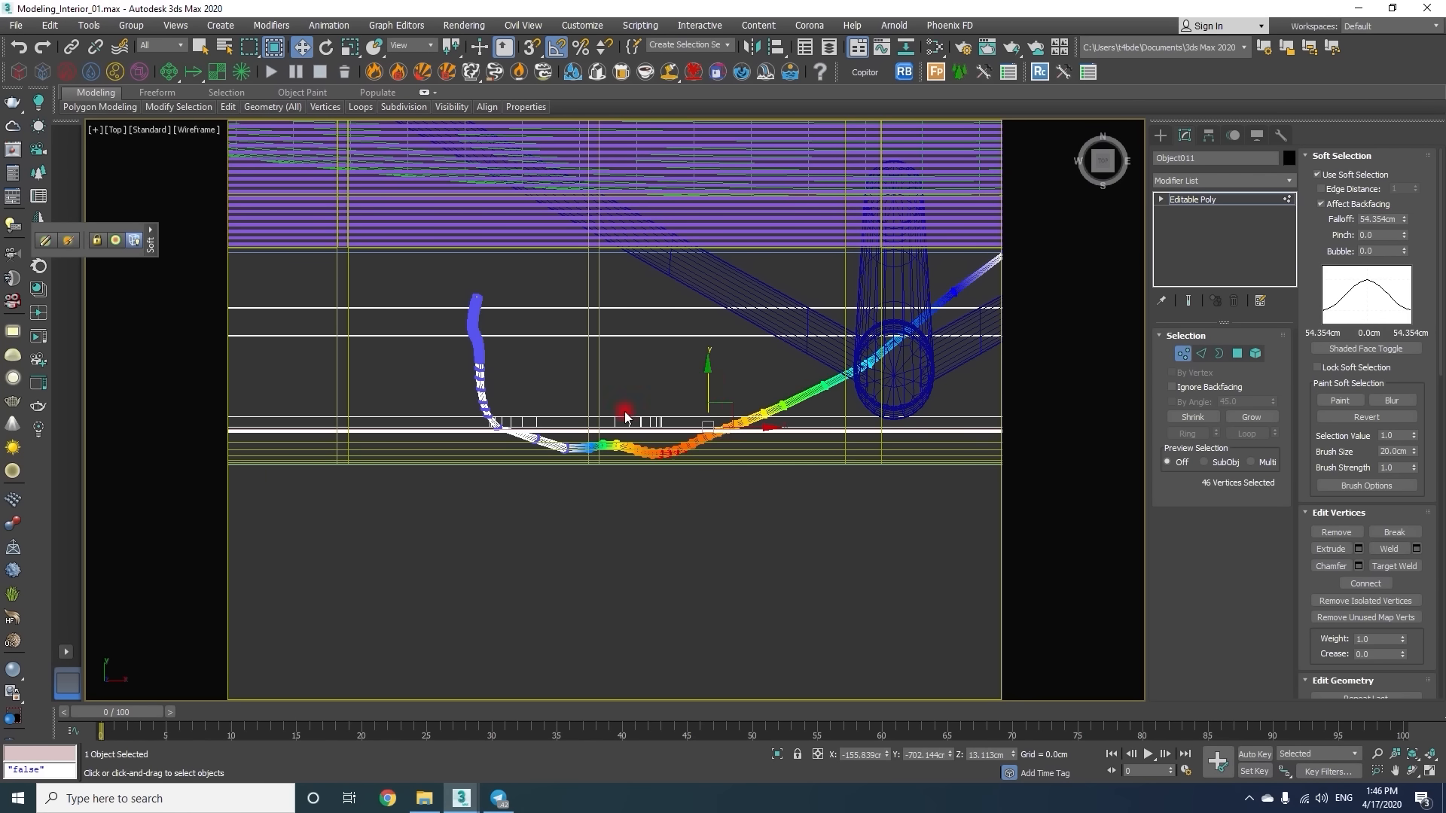
# Select the cord's free end vertices and move them along Y over the TV stand towards the TV.
pyautogui.moveTo(484, 320); pyautogui.dragTo(485, 313)
pyautogui.moveTo(484, 313); pyautogui.dragTo(494, 351, button='middle')
pyautogui.press('p')
pyautogui.press('F3')
pyautogui.moveTo(494, 261)
pyautogui.keyDown('alt'); pyautogui.mouseDown(button='middle')
pyautogui.moveTo(749, 336)
pyautogui.moveTo(762, 480)
pyautogui.moveTo(653, 436)
pyautogui.mouseUp(button='middle'); pyautogui.keyUp('alt')
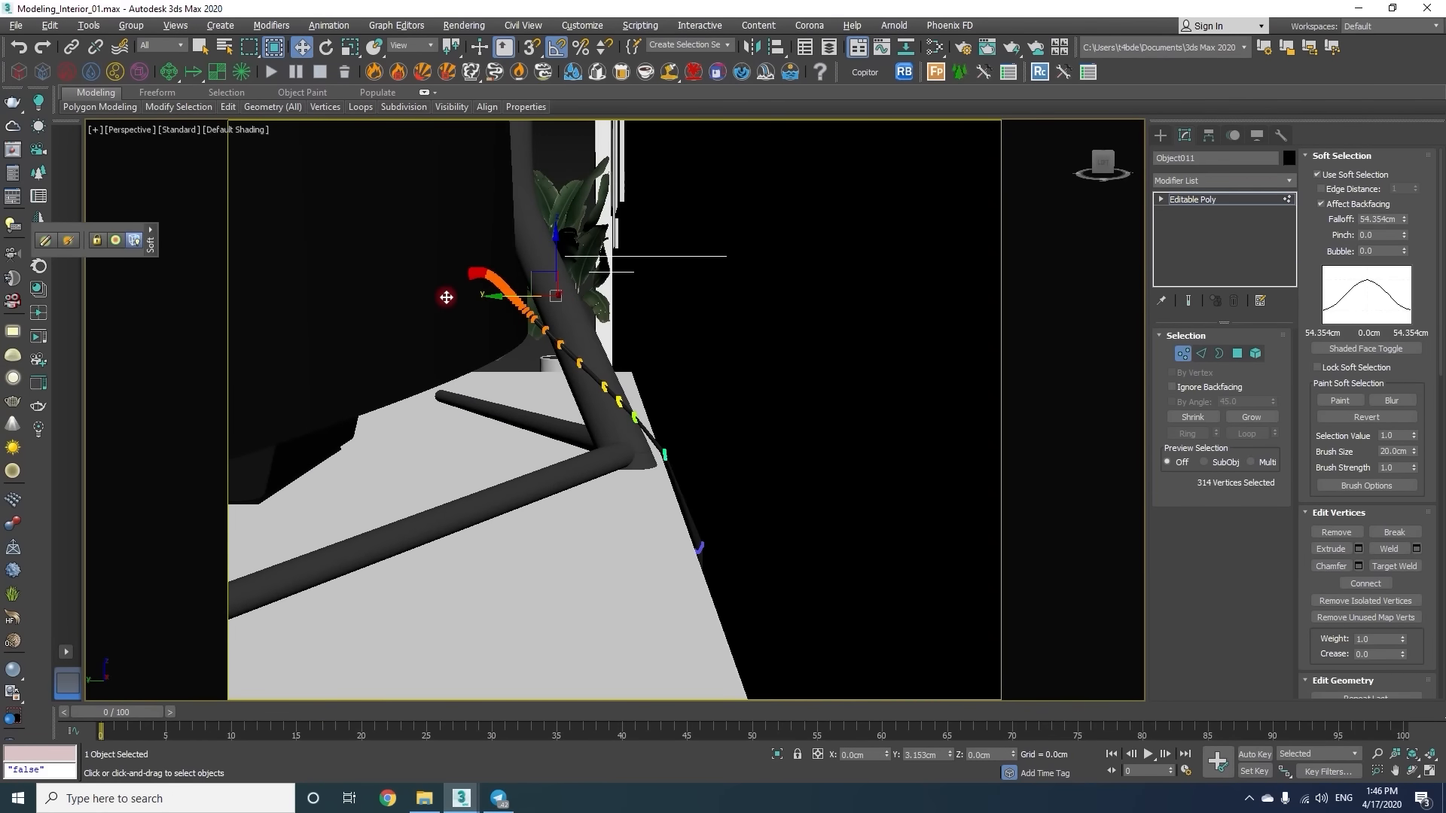
pyautogui.press('1')
# Reposition the cord's plug end below the TV wall sockets using soft selection with a 96.75 cm falloff.
pyautogui.scroll(-6, 541, 425)
pyautogui.keyDown('alt'); pyautogui.moveTo(541, 425); pyautogui.dragTo(688, 538, button='middle'); pyautogui.keyUp('alt')
pyautogui.scroll(-3, 687, 538)
pyautogui.keyDown('alt'); pyautogui.moveTo(550, 451); pyautogui.dragTo(590, 416, button='middle'); pyautogui.keyUp('alt')
pyautogui.scroll(9, 422, 497)
pyautogui.press('1')
pyautogui.moveTo(592, 514); pyautogui.dragTo(390, 345)
pyautogui.keyDown('alt'); pyautogui.moveTo(391, 345); pyautogui.dragTo(1061, 388, button='middle'); pyautogui.keyUp('alt')
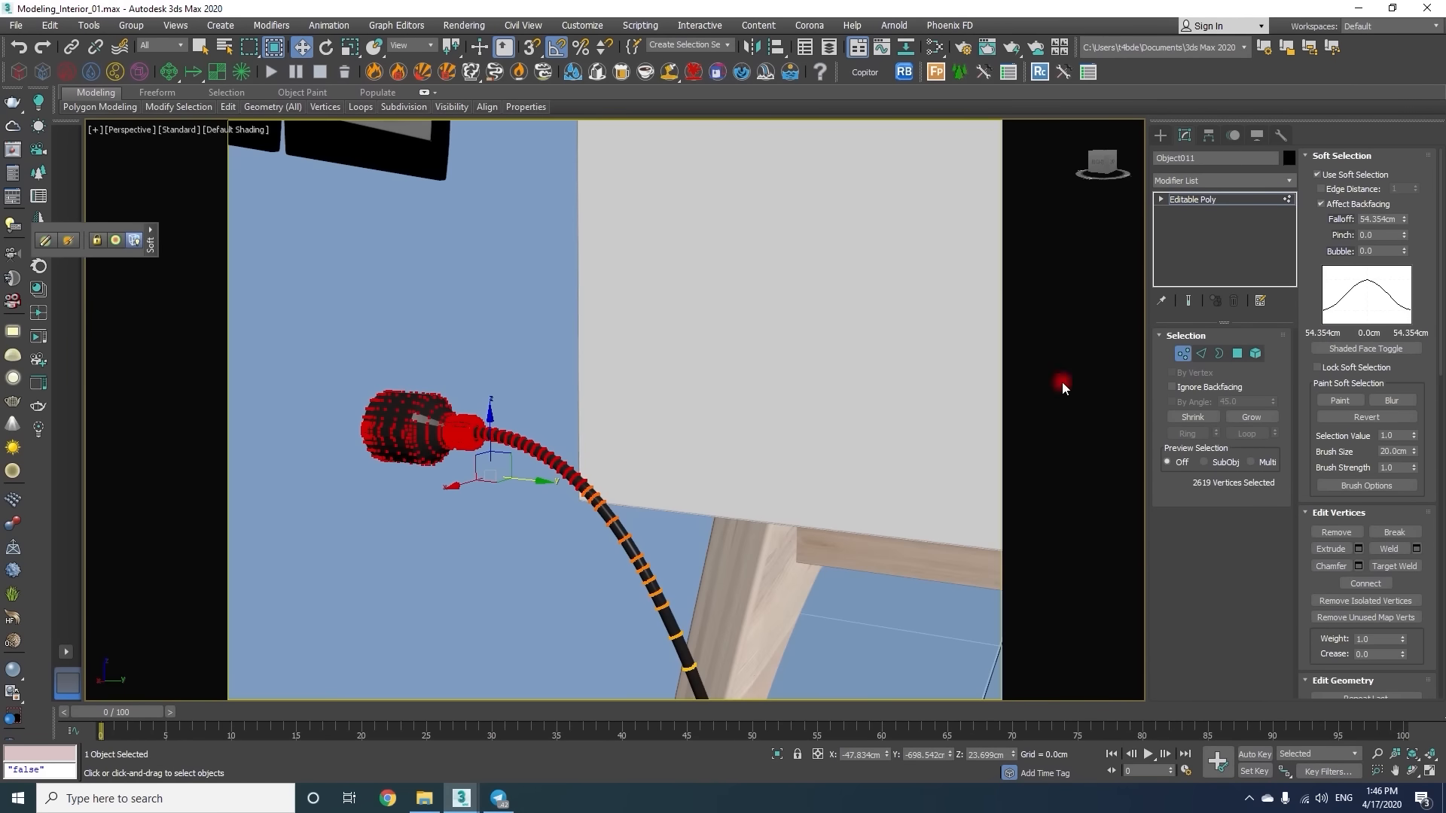
pyautogui.moveTo(1407, 192); pyautogui.dragTo(1407, 179)
pyautogui.scroll(-4, 832, 331)
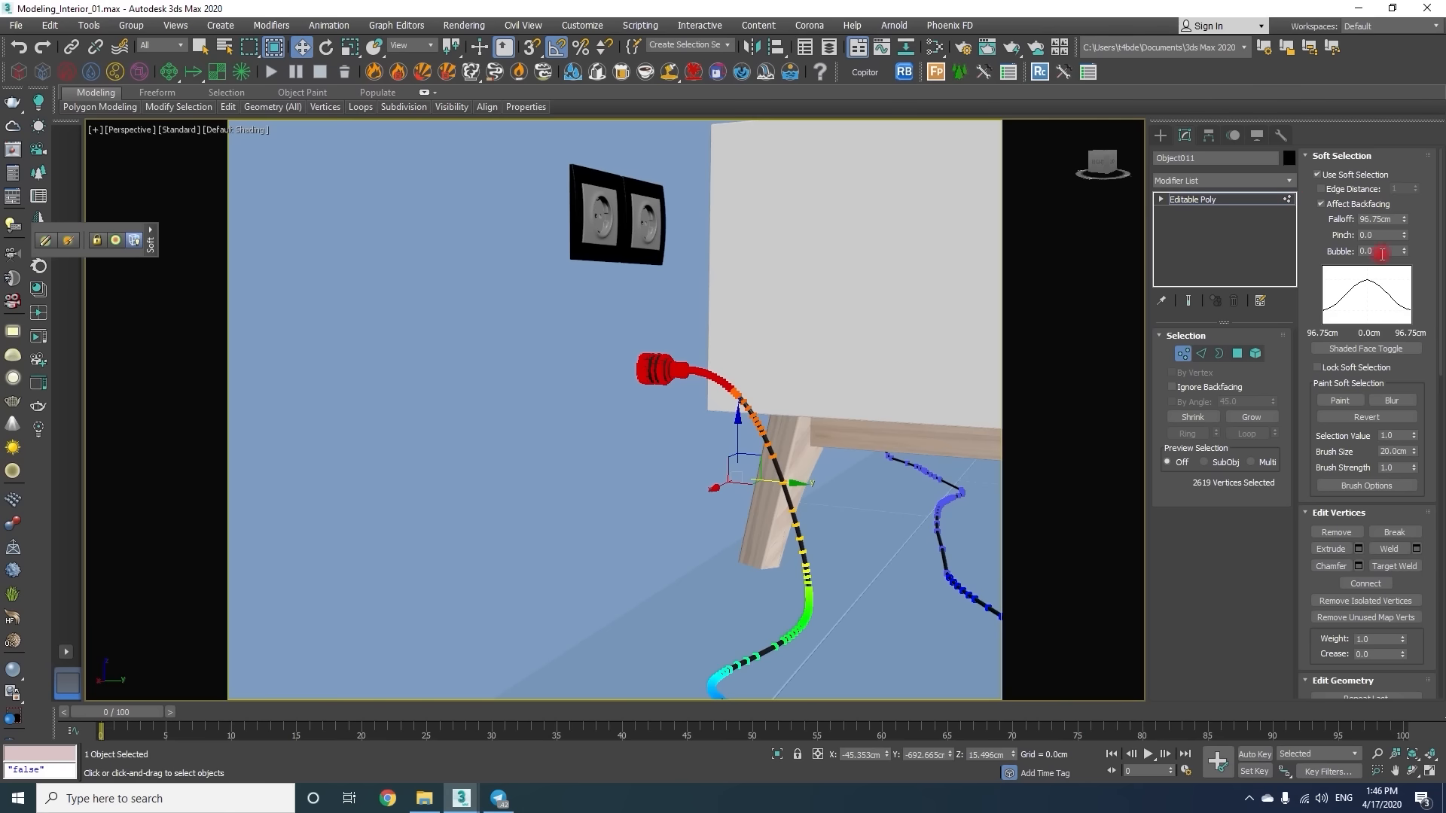
pyautogui.press('1')
# Select both sockets beside the TV stand and lower them to the height of the plug.
pyautogui.click(657, 229)
pyautogui.keyDown('ctrl'); pyautogui.click(600, 211); pyautogui.keyUp('ctrl')
pyautogui.moveTo(621, 179); pyautogui.dragTo(568, 332)
# Select the kitchen sink group outside the room and move it into the kitchen area.
pyautogui.scroll(-3, 568, 331)
pyautogui.keyDown('alt'); pyautogui.moveTo(568, 331); pyautogui.dragTo(395, 369, button='middle'); pyautogui.keyUp('alt')
pyautogui.scroll(-6, 768, 354)
pyautogui.scroll(6, 823, 239)
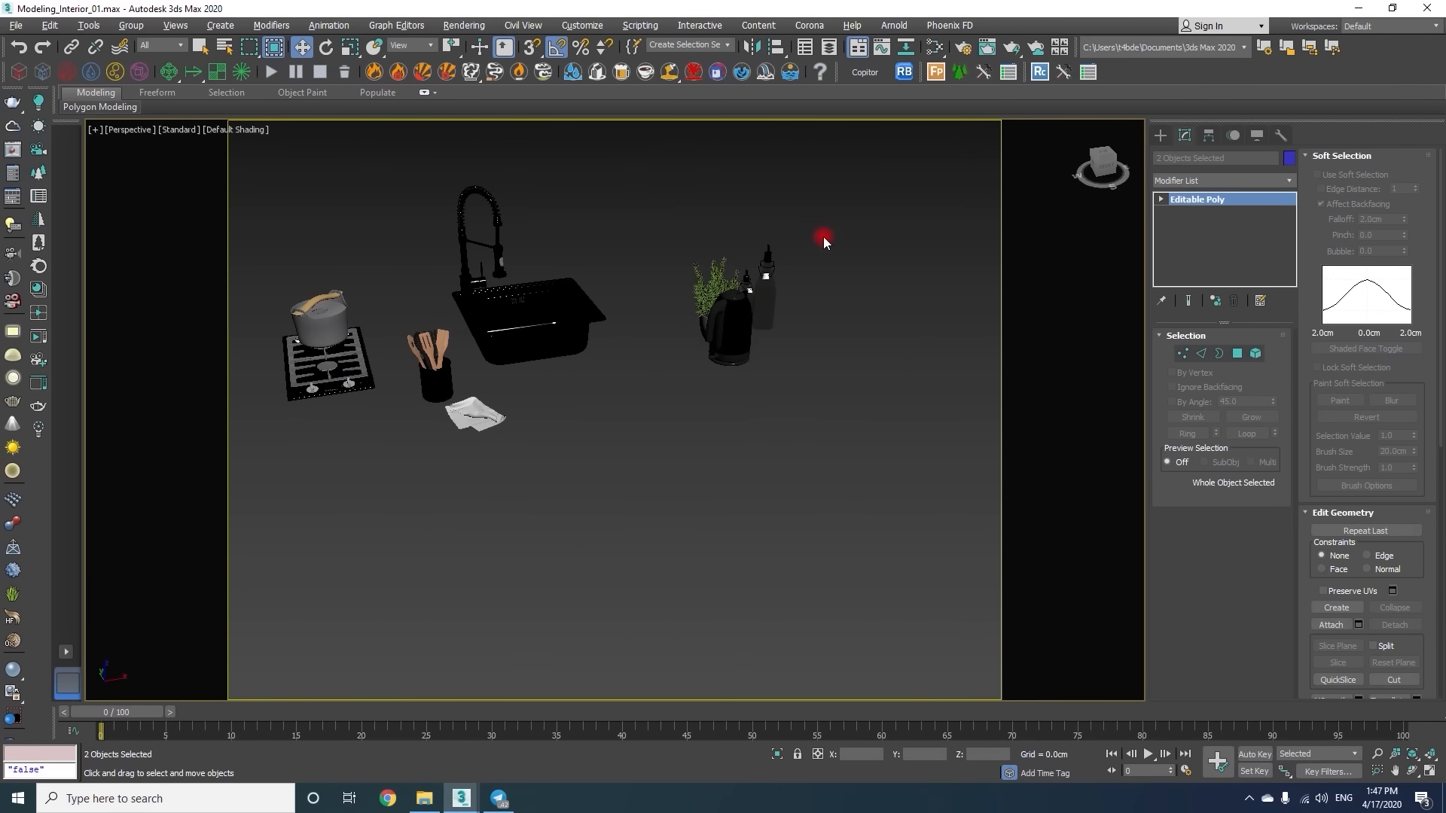
pyautogui.scroll(3, 823, 241)
pyautogui.press('t')
pyautogui.scroll(-10, 726, 419)
pyautogui.press('F3')
pyautogui.scroll(4, 827, 331)
pyautogui.click(776, 341)
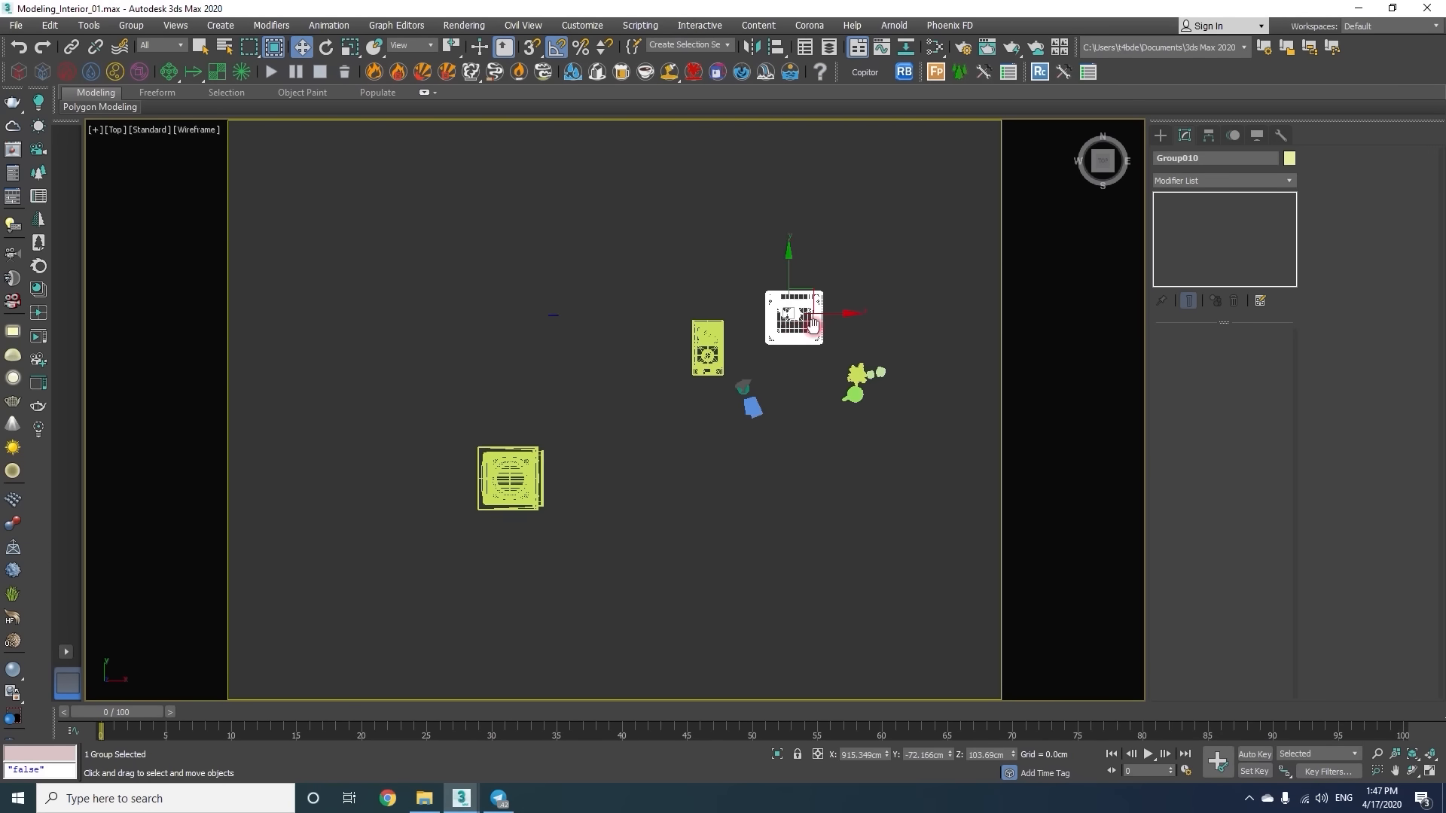
pyautogui.scroll(-2, 929, 276)
# Isolate the sink with the kitchen unit in the front view and shift the sink along the counter.
pyautogui.press('f')
pyautogui.scroll(6, 500, 465)
pyautogui.moveTo(500, 465); pyautogui.dragTo(635, 377, button='middle')
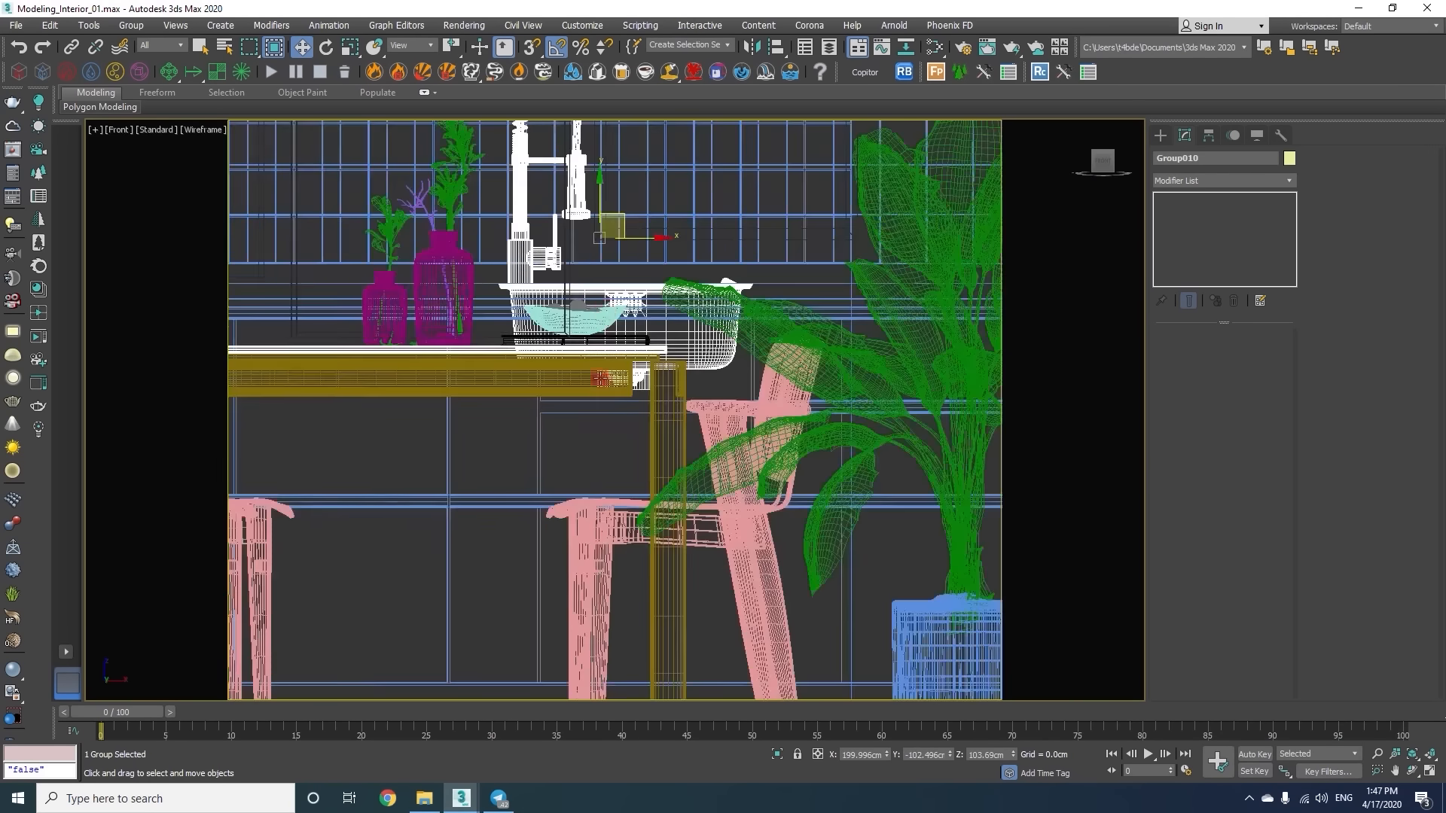
pyautogui.keyDown('ctrl'); pyautogui.click(636, 410); pyautogui.keyUp('ctrl')
pyautogui.hotkey('alt', 'q')
pyautogui.scroll(3, 758, 513)
pyautogui.scroll(2, 758, 513)
pyautogui.click(759, 513)
pyautogui.moveTo(765, 407); pyautogui.dragTo(527, 425)
pyautogui.moveTo(455, 488); pyautogui.dragTo(828, 398, button='middle')
pyautogui.scroll(4, 795, 402)
pyautogui.scroll(-9, 662, 314)
# Shift the sink group along the counter and check its fit with the kitchen unit isolated in the front view.
pyautogui.hotkey('alt', 'q')
pyautogui.press('t')
pyautogui.scroll(5, 720, 447)
pyautogui.scroll(-4, 721, 446)
pyautogui.press('f')
pyautogui.scroll(3, 514, 468)
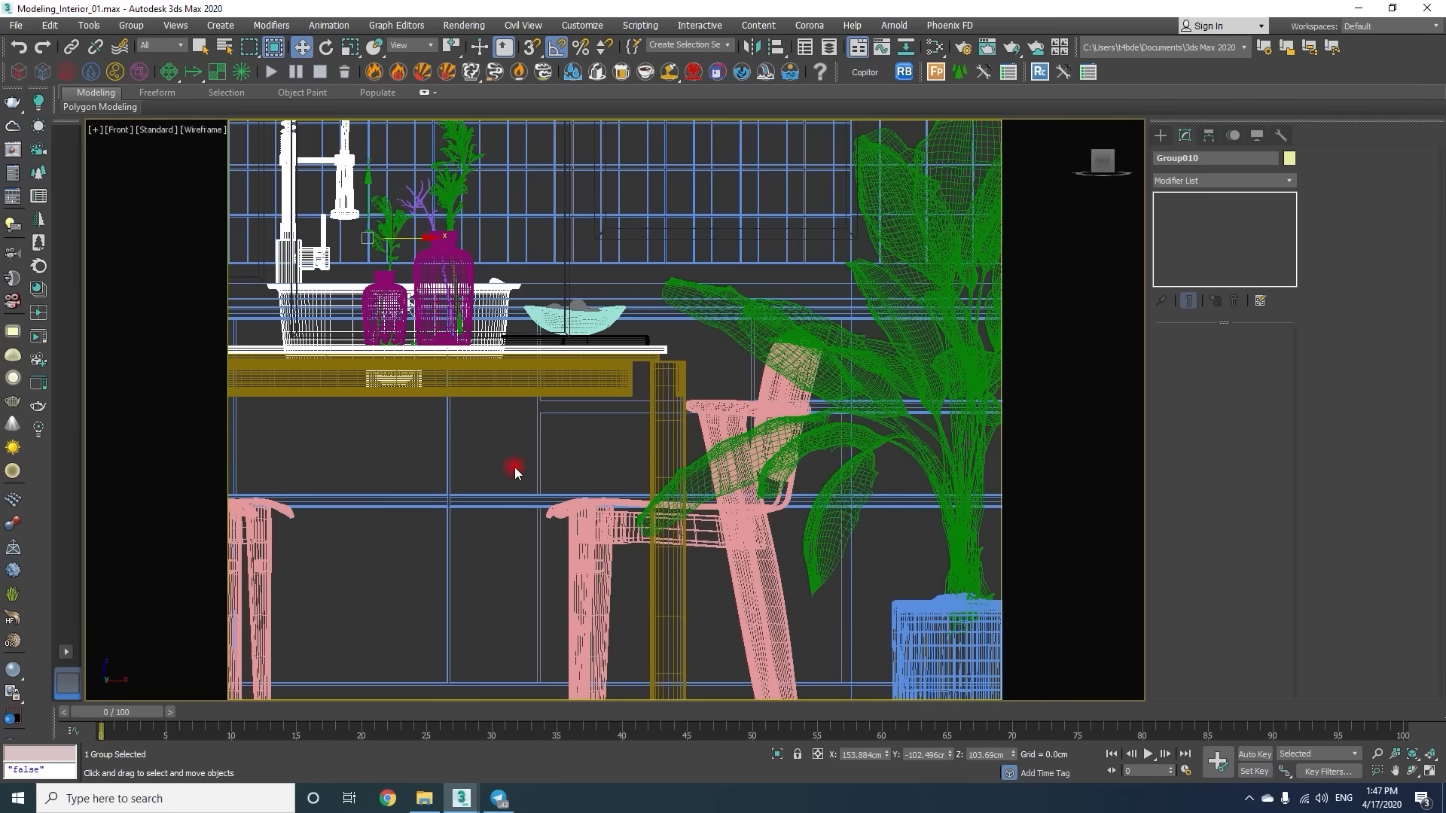
pyautogui.hotkey('alt', 'q')
pyautogui.click(778, 753)
pyautogui.moveTo(885, 523); pyautogui.dragTo(744, 525, button='middle')
pyautogui.keyDown('ctrl'); pyautogui.click(747, 510); pyautogui.keyUp('ctrl')
pyautogui.hotkey('alt', 'q')
pyautogui.scroll(4, 667, 500)
pyautogui.scroll(-6, 666, 500)
pyautogui.click(633, 466)
pyautogui.click(774, 753)
# Isolate the sink with the kitchen unit and slide the sink along the counter in the front view.
pyautogui.press('t')
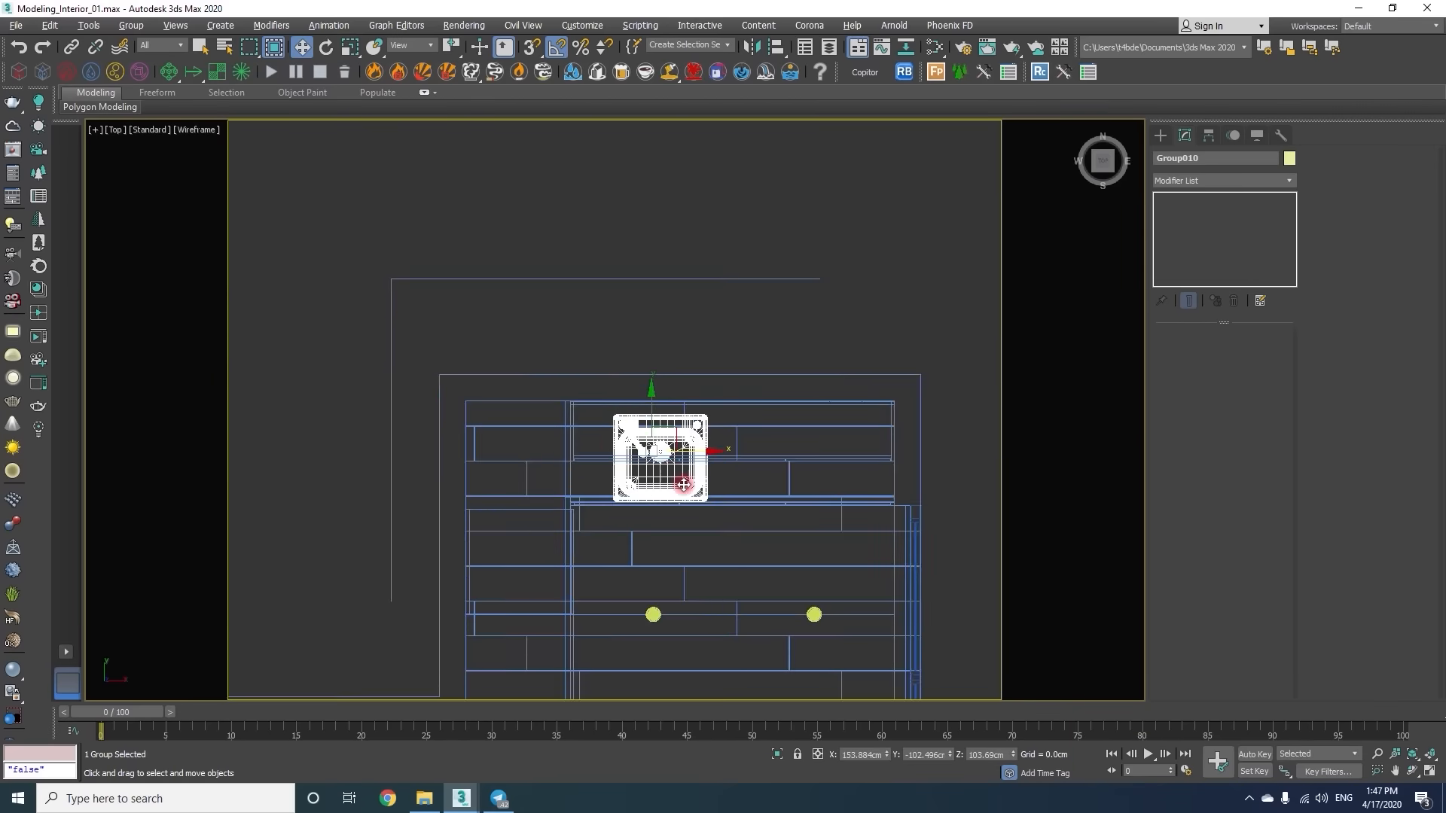
pyautogui.scroll(4, 723, 509)
pyautogui.keyDown('ctrl'); pyautogui.click(760, 487); pyautogui.keyUp('ctrl')
pyautogui.hotkey('alt', 'q')
pyautogui.press('f')
pyautogui.click(853, 487)
pyautogui.click(445, 434)
pyautogui.moveTo(474, 315); pyautogui.dragTo(635, 334)
pyautogui.press('t')
pyautogui.scroll(-4, 640, 410)
pyautogui.click(775, 749)
# Fine-tune the sink's seating on the countertop in the shaded perspective view.
pyautogui.press('p')
pyautogui.press('F3')
pyautogui.keyDown('alt'); pyautogui.moveTo(641, 412); pyautogui.dragTo(574, 416, button='middle'); pyautogui.keyUp('alt')
pyautogui.moveTo(615, 362); pyautogui.dragTo(622, 357)
# Select the gas hob outside the room and place it on the counter beside the sink.
pyautogui.scroll(-10, 527, 323)
pyautogui.moveTo(891, 603); pyautogui.dragTo(738, 488, button='middle')
pyautogui.click(794, 479)
pyautogui.scroll(4, 791, 484)
pyautogui.scroll(-2, 789, 484)
pyautogui.moveTo(810, 495); pyautogui.dragTo(271, 255)
pyautogui.press('z')
pyautogui.keyDown('alt'); pyautogui.moveTo(263, 252); pyautogui.dragTo(445, 249, button='middle'); pyautogui.keyUp('alt')
pyautogui.scroll(-3, 602, 301)
pyautogui.moveTo(766, 321); pyautogui.dragTo(652, 351)
# Try to chamfer the long edges of the low strip between the counter and wall, smoothing the chamfers only.
pyautogui.keyDown('alt'); pyautogui.moveTo(652, 351); pyautogui.dragTo(464, 371, button='middle'); pyautogui.keyUp('alt')
pyautogui.scroll(5, 482, 400)
pyautogui.click(483, 400)
pyautogui.press('F4')
pyautogui.scroll(3, 483, 401)
pyautogui.press('2')
pyautogui.click(481, 400)
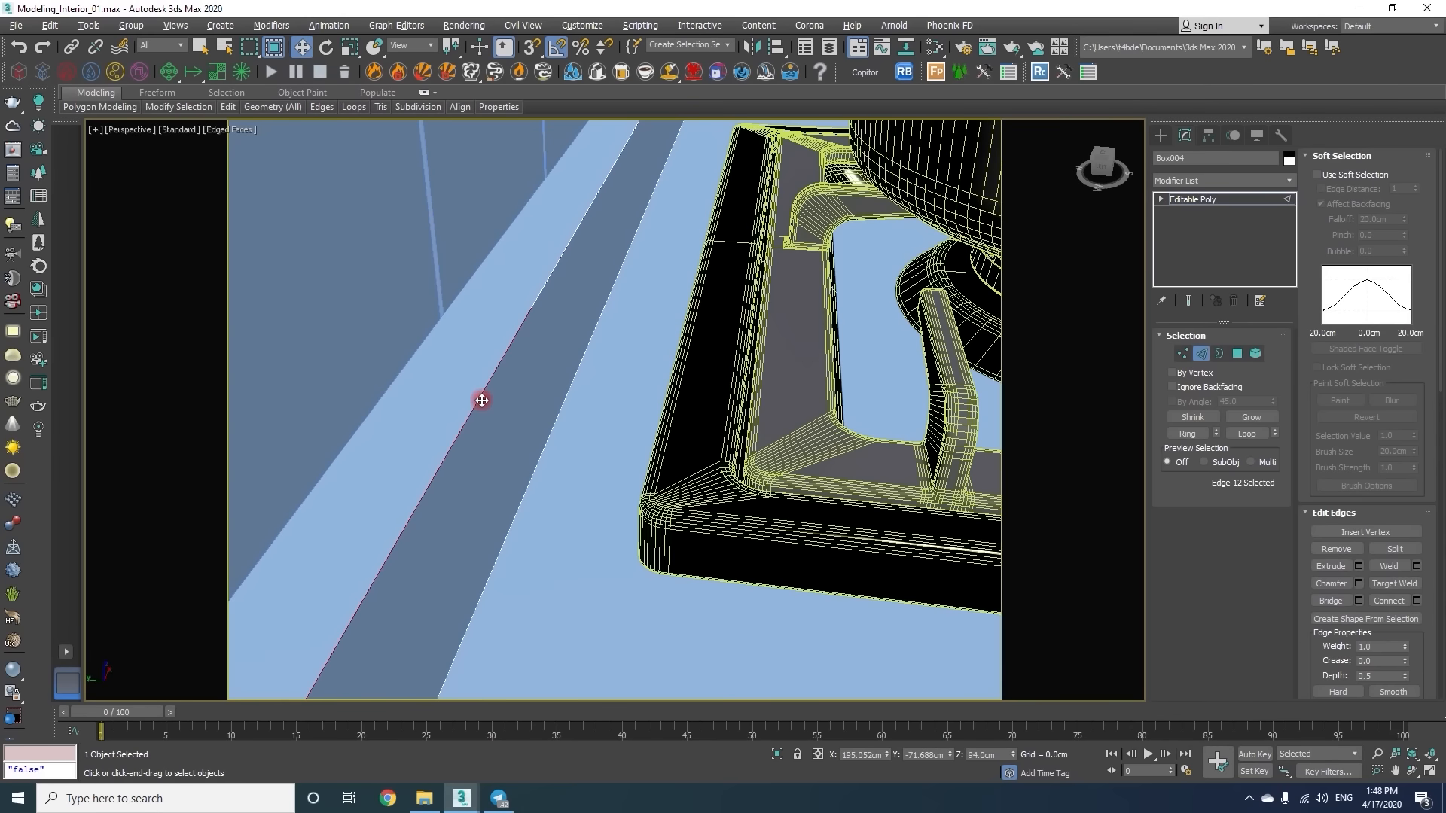
pyautogui.rightClick(710, 259)
pyautogui.moveTo(667, 422); pyautogui.dragTo(610, 508)
pyautogui.click(585, 346)
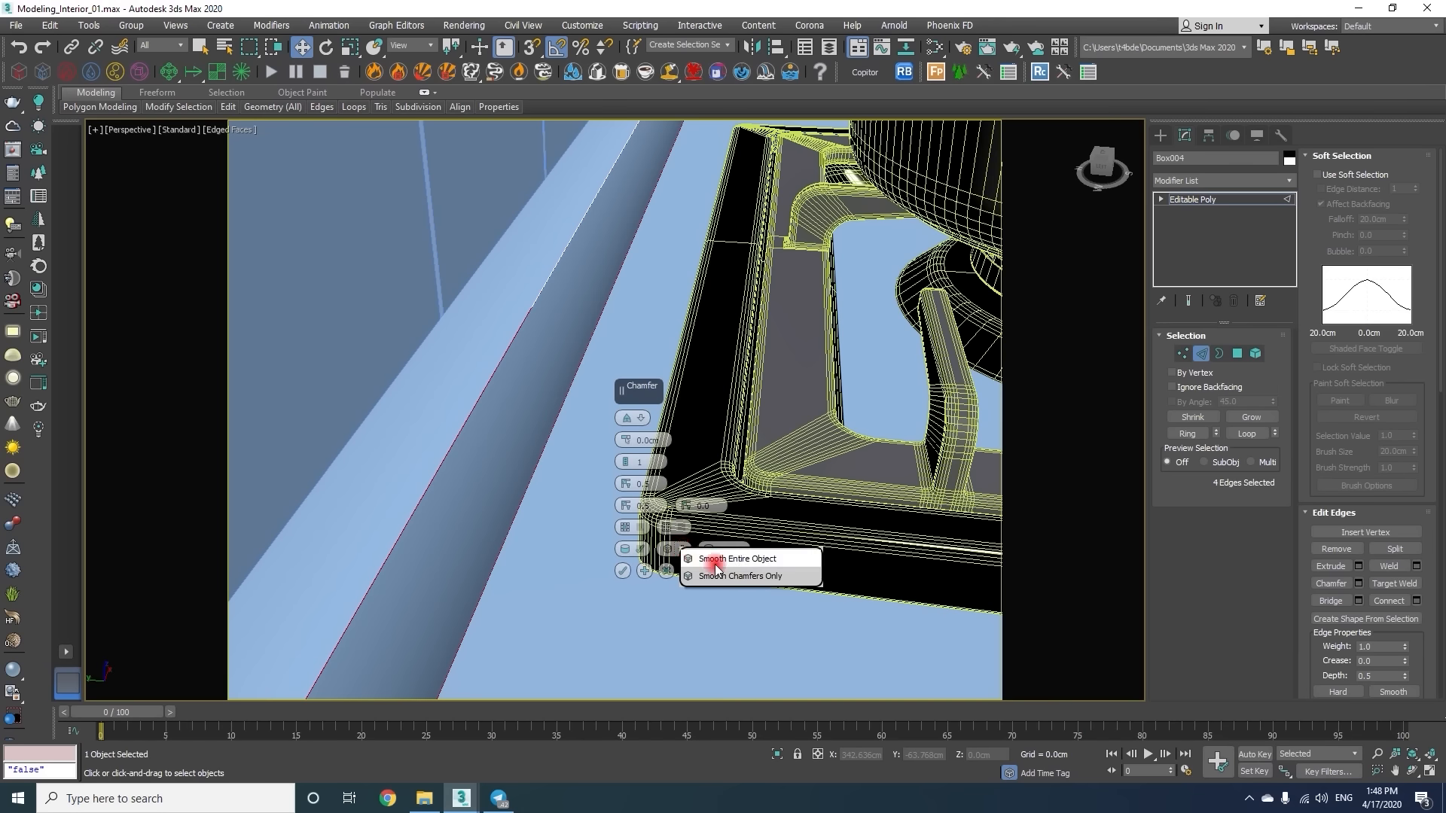
pyautogui.click(720, 576)
pyautogui.click(624, 571)
pyautogui.press('2')
pyautogui.scroll(7, 416, 436)
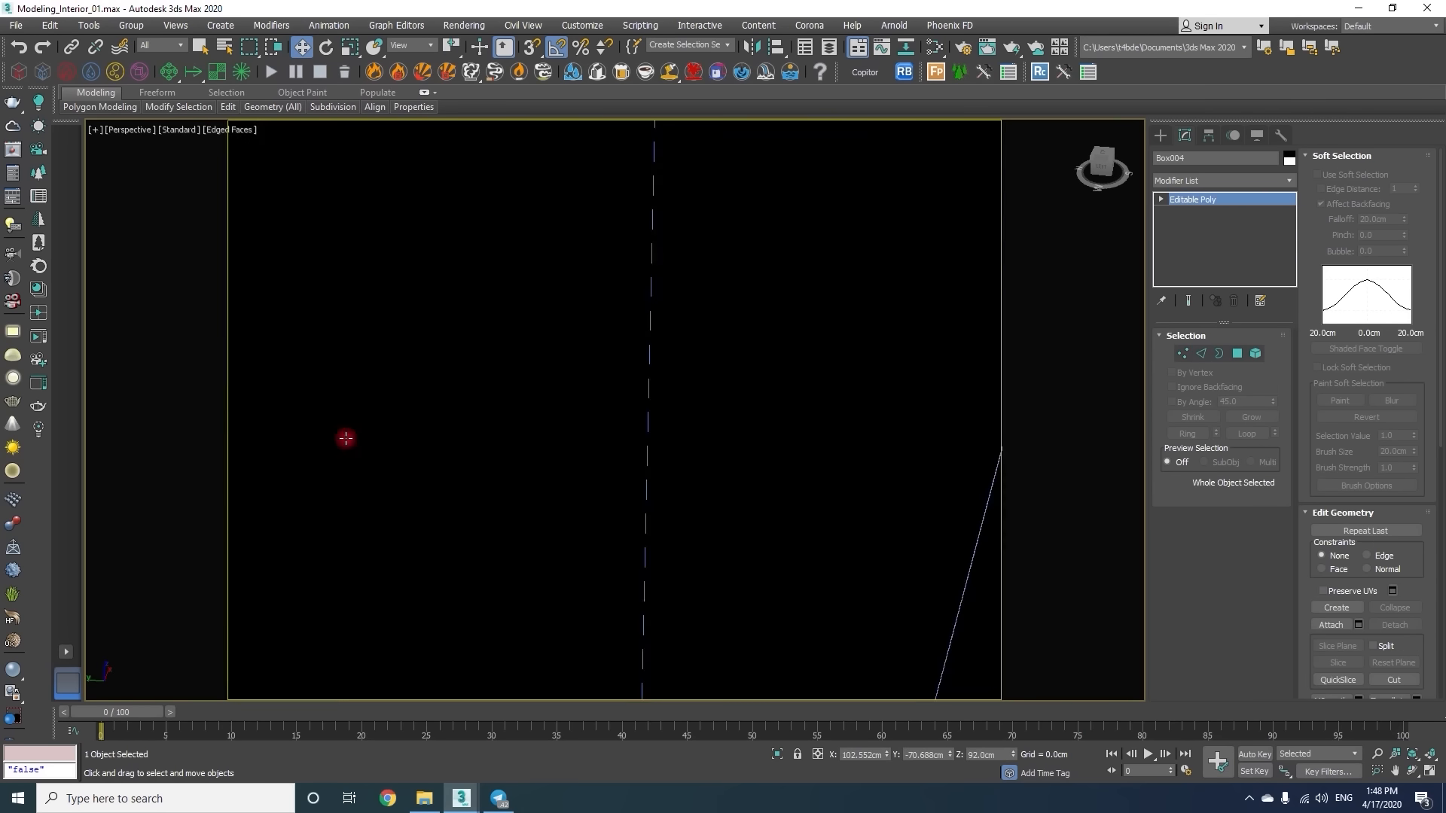
pyautogui.scroll(-4, 345, 433)
# Chamfer the wall strip's selected long edges by 0.049 cm and leave edge editing.
pyautogui.press('2')
pyautogui.rightClick(500, 336)
pyautogui.click(367, 416)
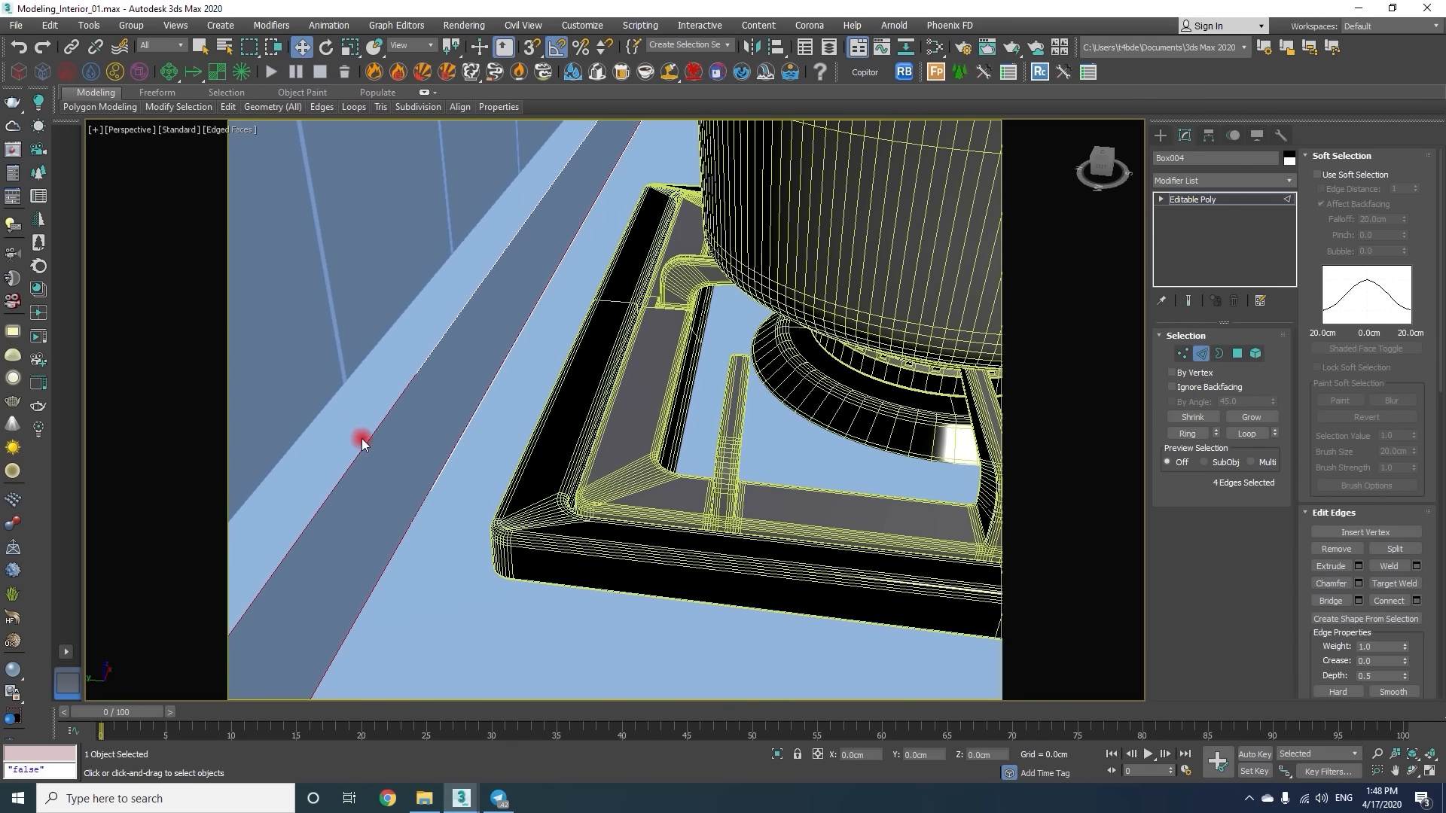
pyautogui.scroll(4, 358, 452)
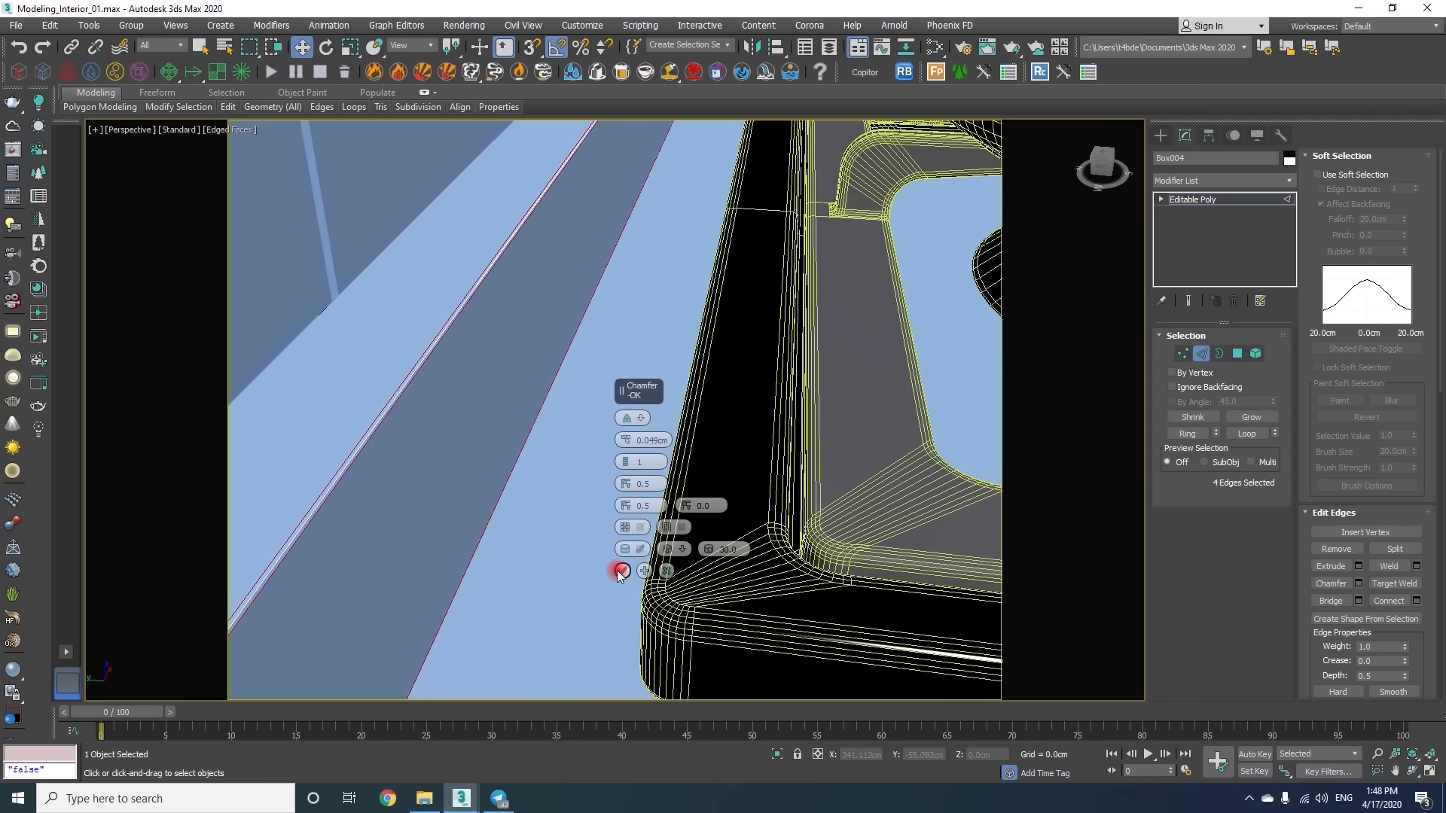
pyautogui.scroll(-5, 663, 395)
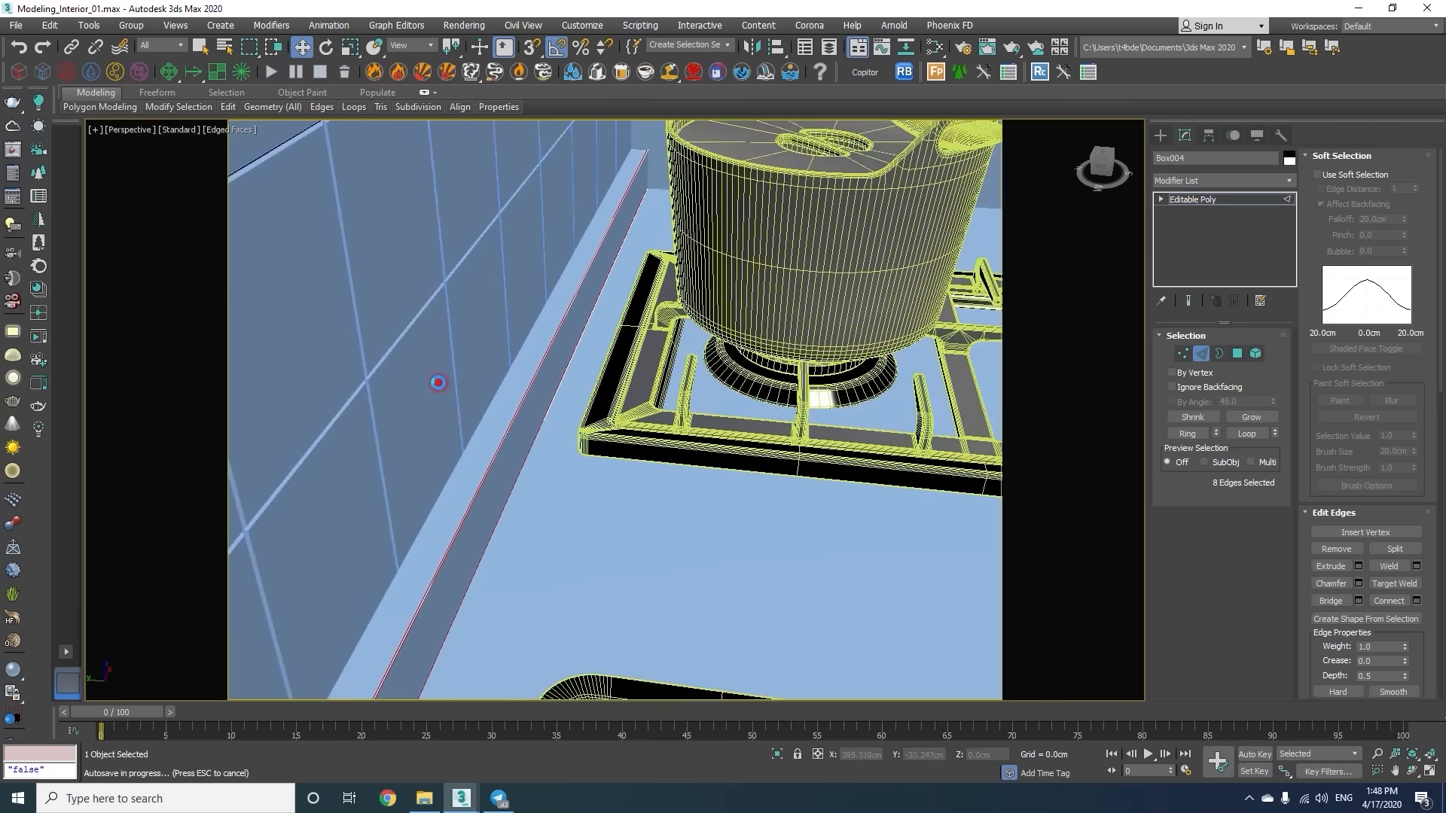
pyautogui.press('Escape')
pyautogui.keyDown('alt'); pyautogui.moveTo(813, 464); pyautogui.dragTo(656, 443, button='middle'); pyautogui.keyUp('alt')
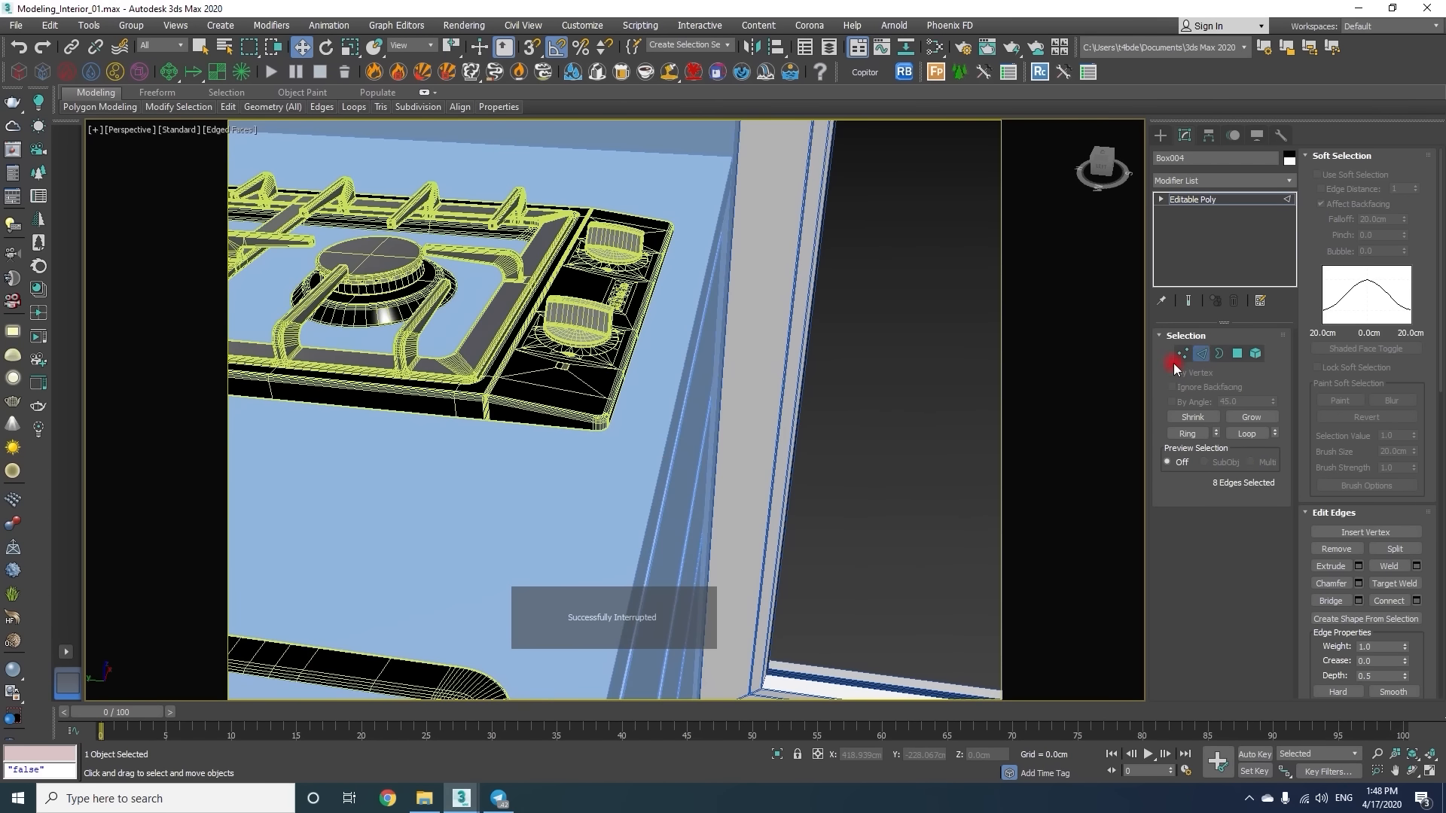
pyautogui.click(1200, 354)
# Isolate the countertop together with the sink and the hob in the top view.
pyautogui.click(490, 373)
pyautogui.keyDown('ctrl'); pyautogui.click(452, 665); pyautogui.keyUp('ctrl')
pyautogui.keyDown('ctrl'); pyautogui.click(450, 543); pyautogui.keyUp('ctrl')
pyautogui.hotkey('alt', 'q')
pyautogui.press('t')
# QuickSlice the countertop along the sides of the sink, snapping to the sink's vertices.
pyautogui.click(765, 468)
pyautogui.rightClick(774, 426)
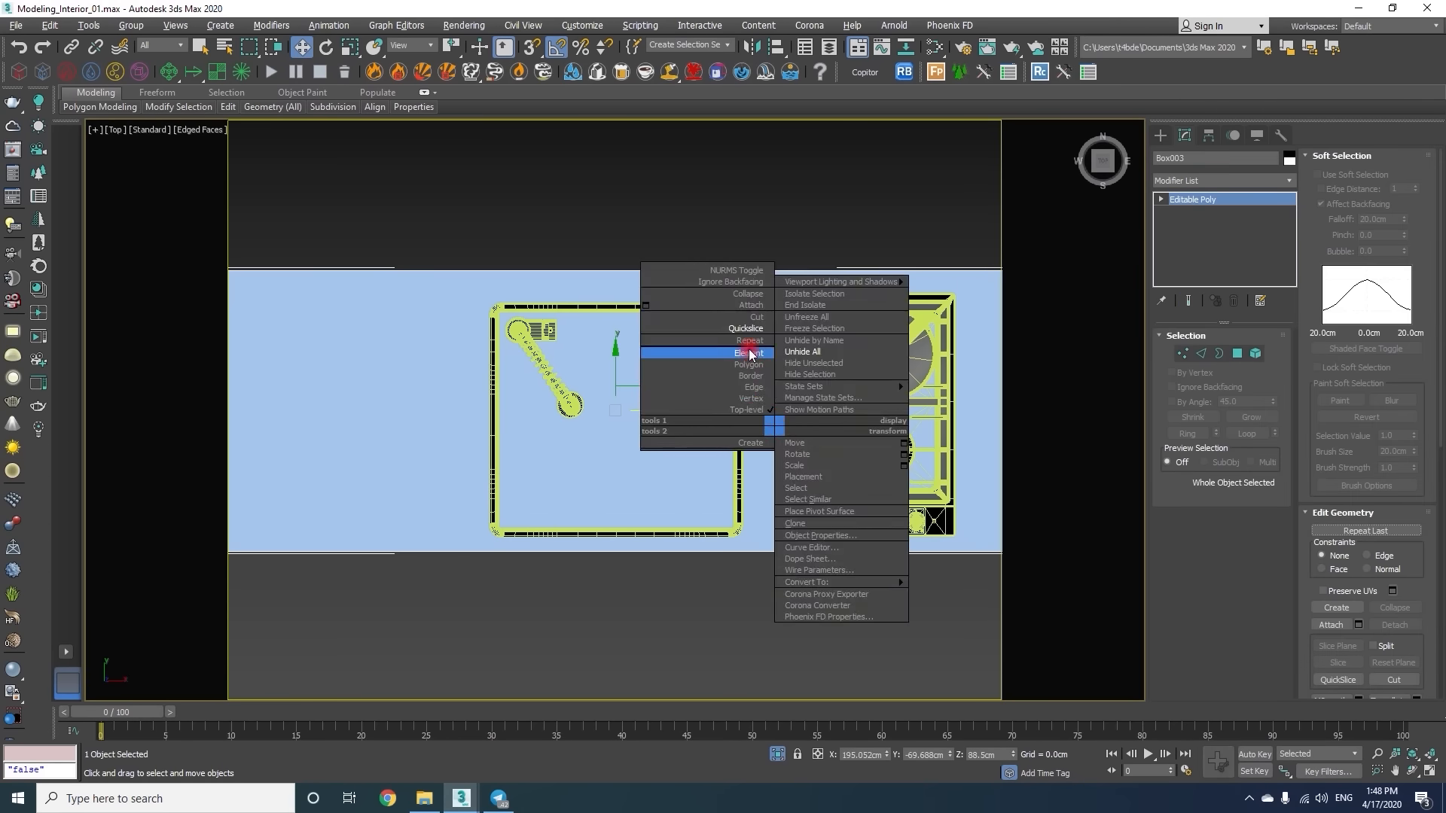
pyautogui.click(746, 329)
pyautogui.press('F3')
pyautogui.scroll(4, 734, 538)
pyautogui.press('s')
pyautogui.scroll(3, 749, 411)
pyautogui.scroll(-5, 751, 371)
pyautogui.moveTo(422, 409); pyautogui.dragTo(662, 458, button='middle')
pyautogui.scroll(5, 626, 472)
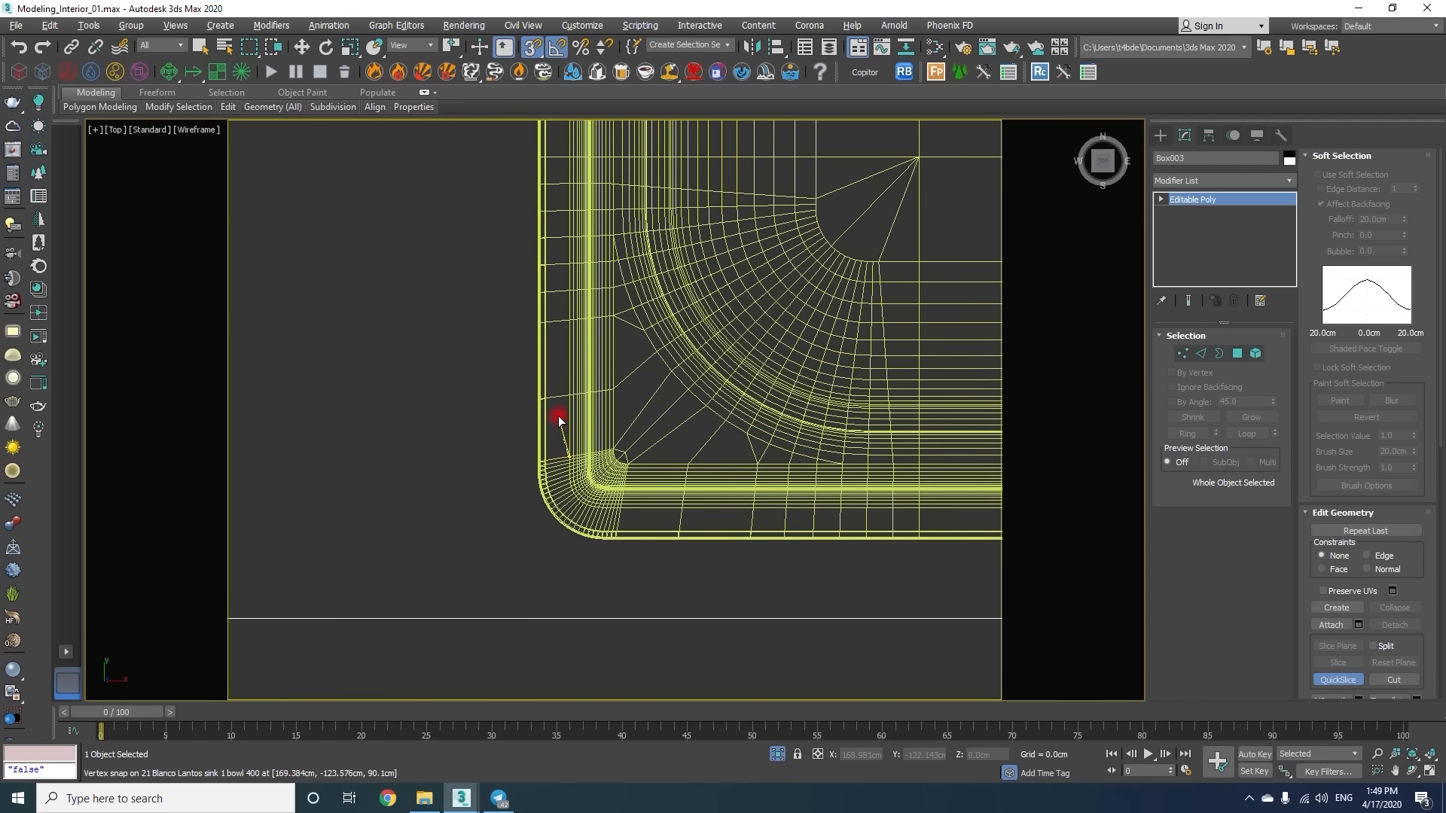
pyautogui.scroll(-5, 738, 536)
pyautogui.scroll(6, 741, 410)
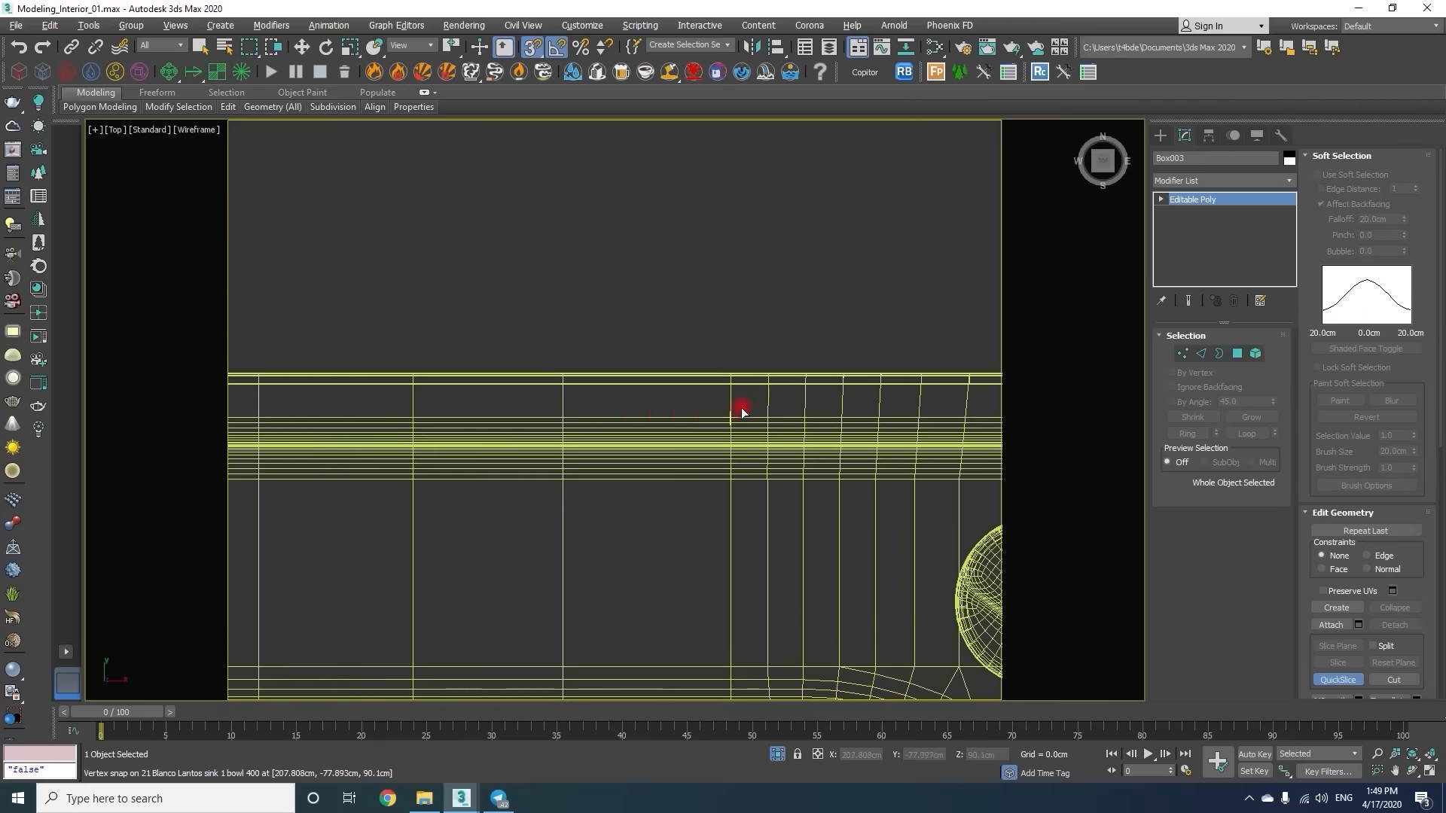
pyautogui.click(558, 418)
pyautogui.rightClick(560, 418)
# QuickSlice the countertop along the sides of the hob, snapping to the hob's vertices.
pyautogui.scroll(-6, 591, 391)
pyautogui.scroll(2, 709, 497)
pyautogui.rightClick(768, 380)
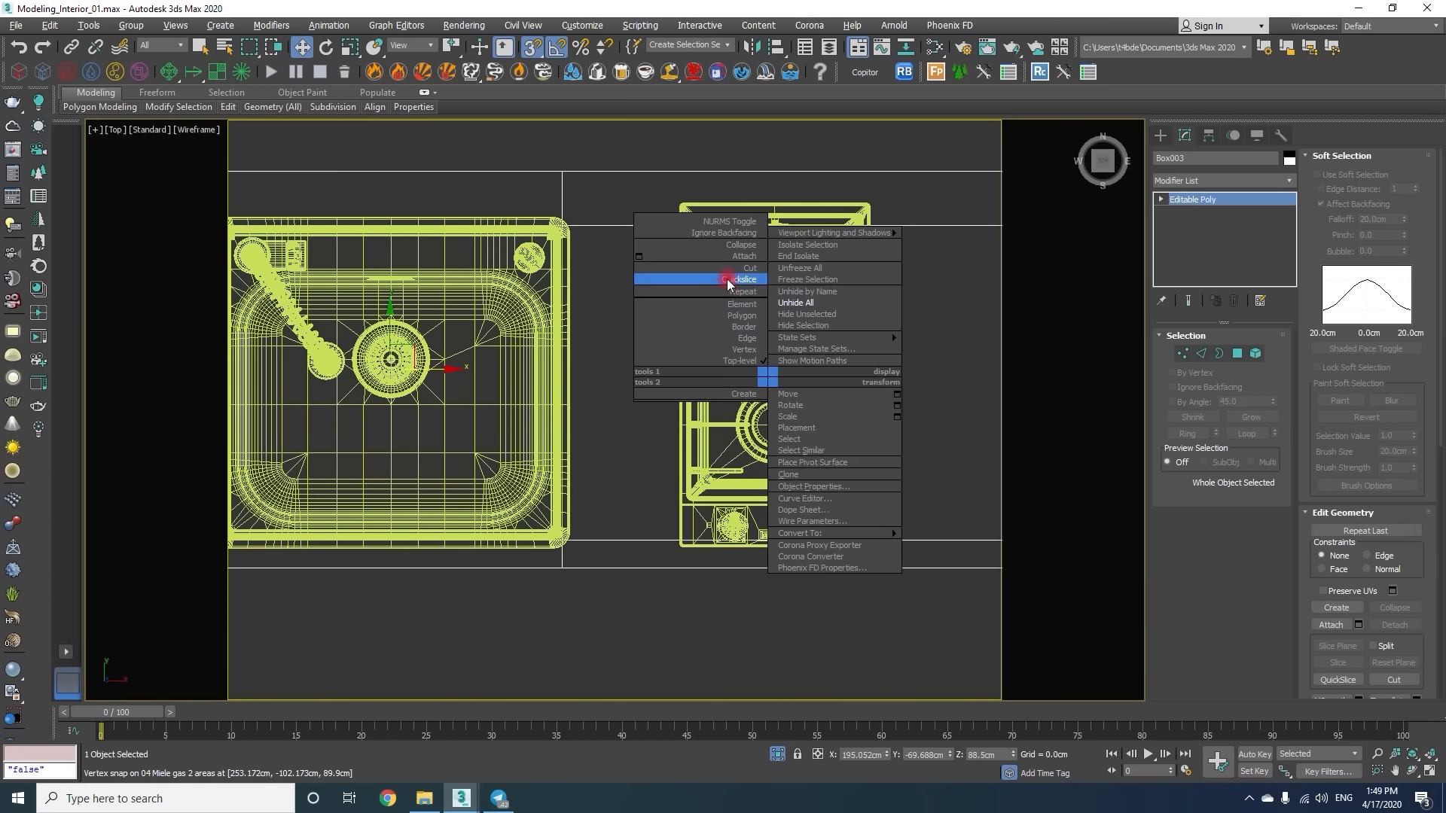
pyautogui.click(730, 281)
pyautogui.scroll(4, 680, 532)
pyautogui.scroll(2, 679, 530)
pyautogui.scroll(-5, 677, 259)
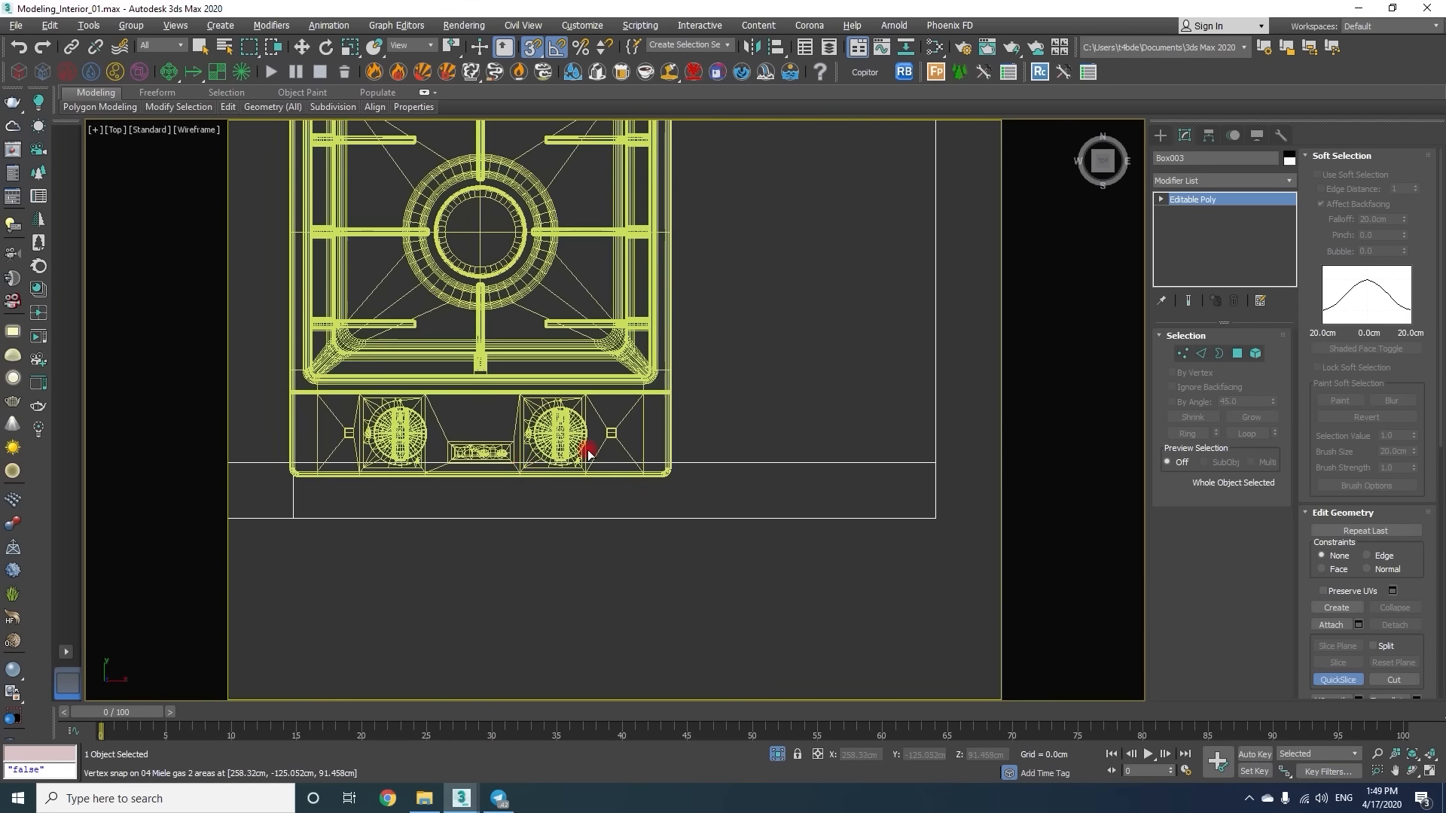
pyautogui.scroll(5, 602, 452)
pyautogui.click(650, 226)
# Bridge the countertop's upper and lower polygons at the hob to cut its opening.
pyautogui.press('p')
pyautogui.press('z')
pyautogui.press('F3')
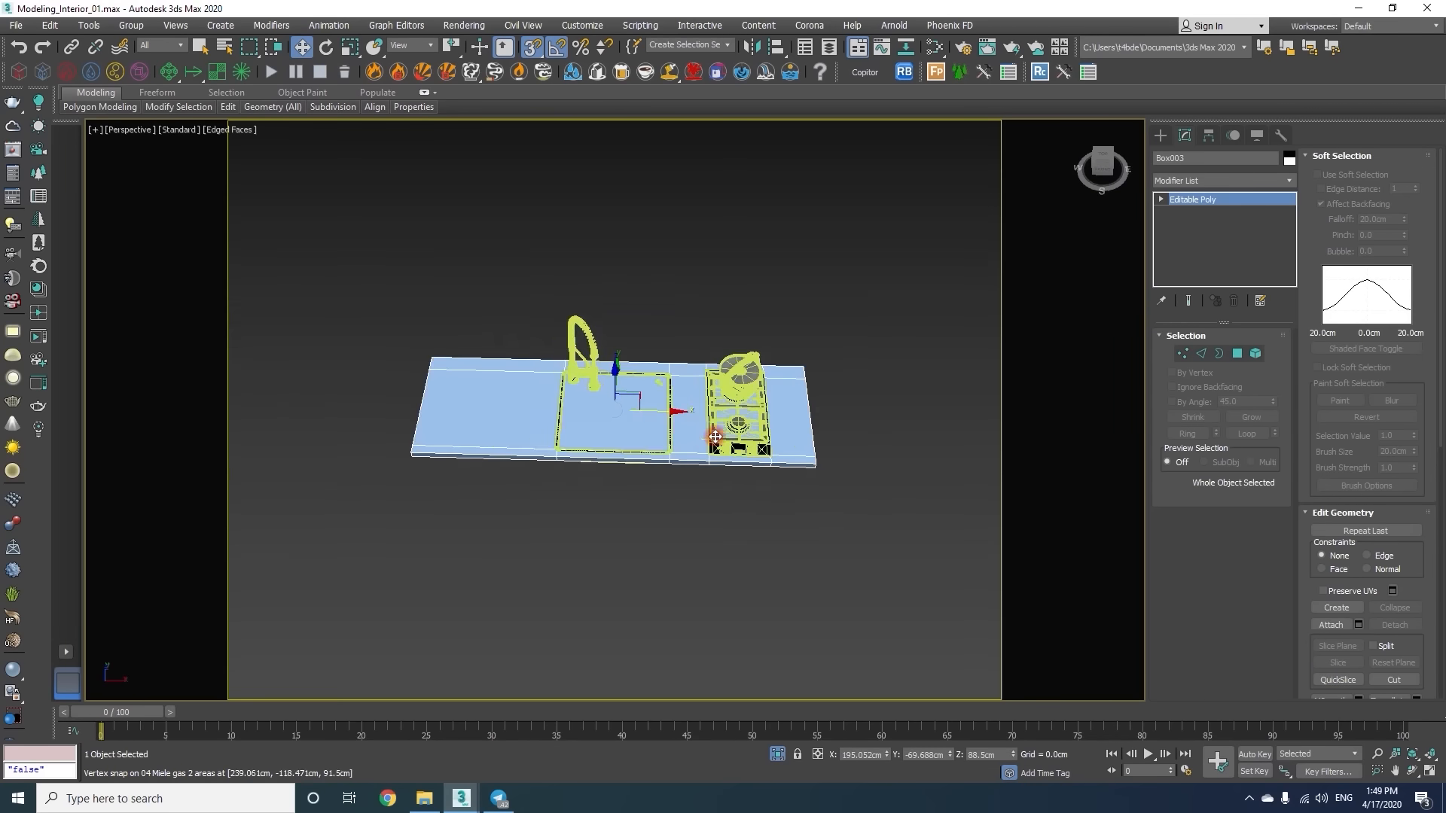
pyautogui.scroll(4, 722, 391)
pyautogui.press('4')
pyautogui.click(753, 380)
pyautogui.keyDown('alt'); pyautogui.moveTo(753, 421); pyautogui.dragTo(740, 316, button='middle'); pyautogui.keyUp('alt')
pyautogui.keyDown('ctrl'); pyautogui.click(740, 379); pyautogui.keyUp('ctrl')
pyautogui.click(1334, 579)
# Bridge the countertop's upper and lower polygons at the sink to cut its opening, then restore the full scene.
pyautogui.click(531, 399)
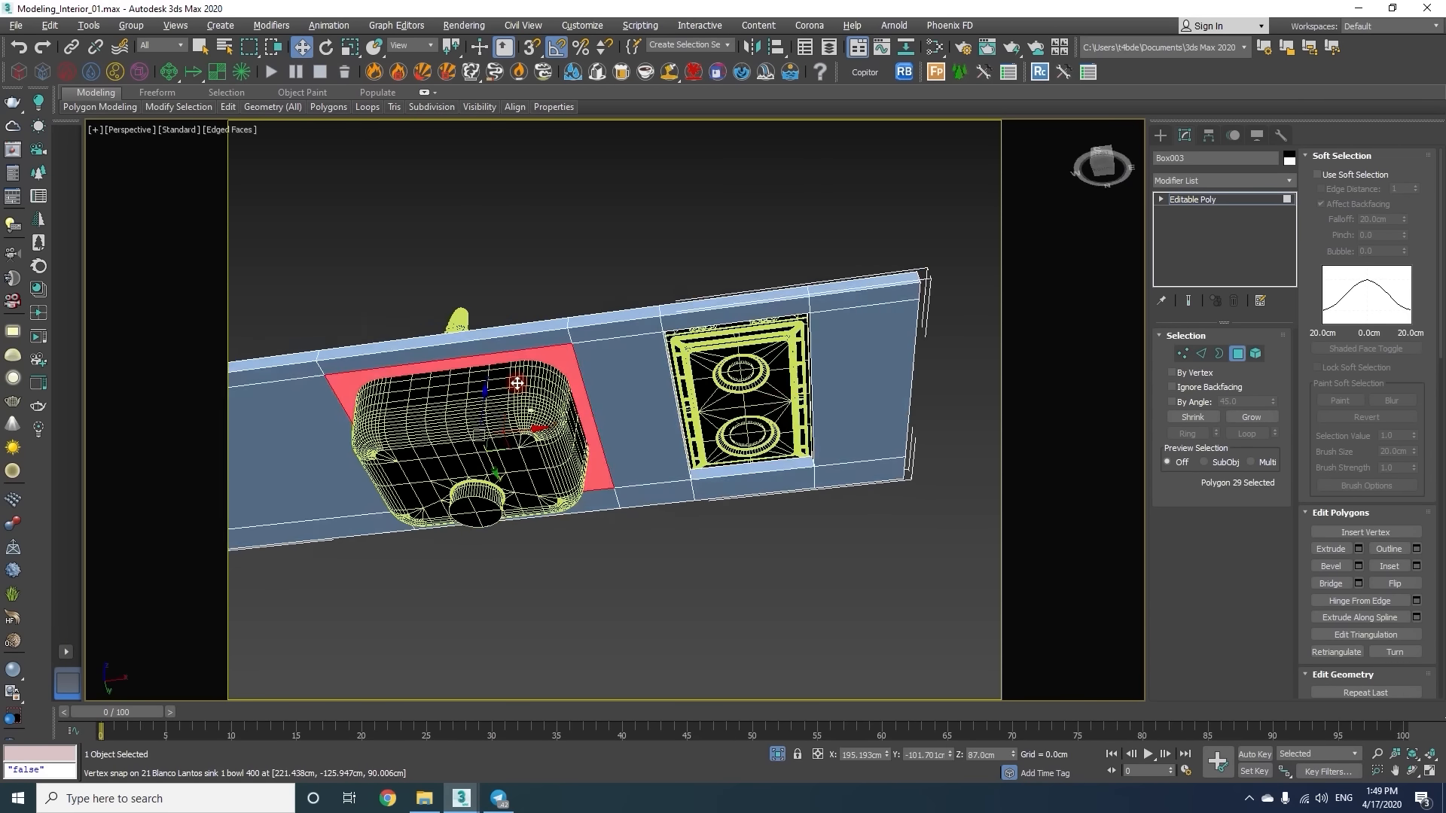
pyautogui.keyDown('alt'); pyautogui.moveTo(527, 399); pyautogui.dragTo(497, 519, button='middle'); pyautogui.keyUp('alt')
pyautogui.keyDown('ctrl'); pyautogui.click(481, 411); pyautogui.keyUp('ctrl')
pyautogui.click(1344, 584)
pyautogui.click(778, 755)
pyautogui.scroll(5, 678, 422)
pyautogui.click(1240, 357)
pyautogui.scroll(-5, 603, 422)
# Isolate the cabinet box below the sink, delete its top polygon, and restore the full scene.
pyautogui.click(433, 475)
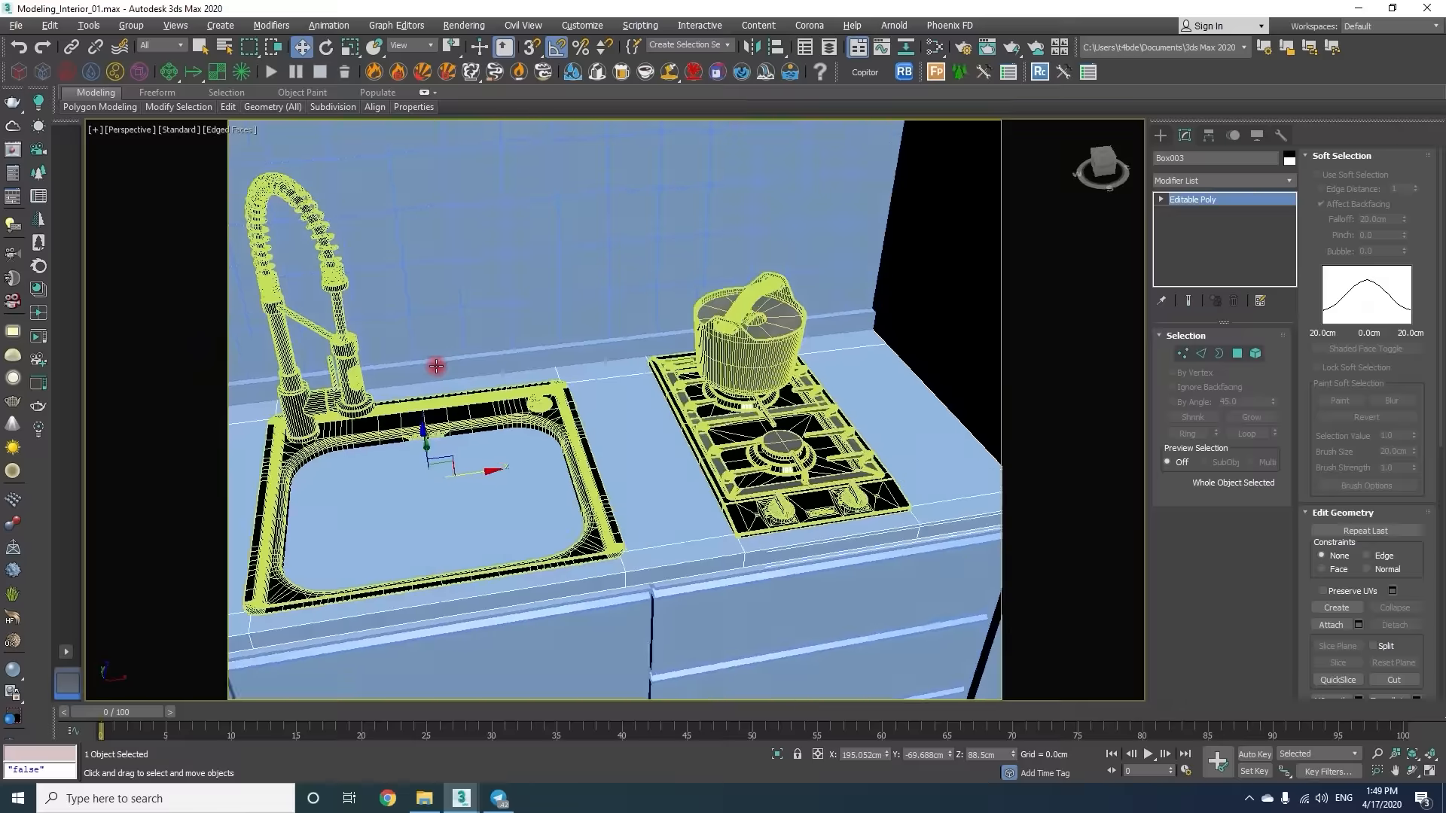
pyautogui.keyDown('alt'); pyautogui.moveTo(436, 368); pyautogui.dragTo(623, 419, button='middle'); pyautogui.keyUp('alt')
pyautogui.press('4')
pyautogui.click(598, 427)
pyautogui.hotkey('alt', 'q')
pyautogui.keyDown('alt'); pyautogui.moveTo(689, 485); pyautogui.dragTo(594, 478, button='middle'); pyautogui.keyUp('alt')
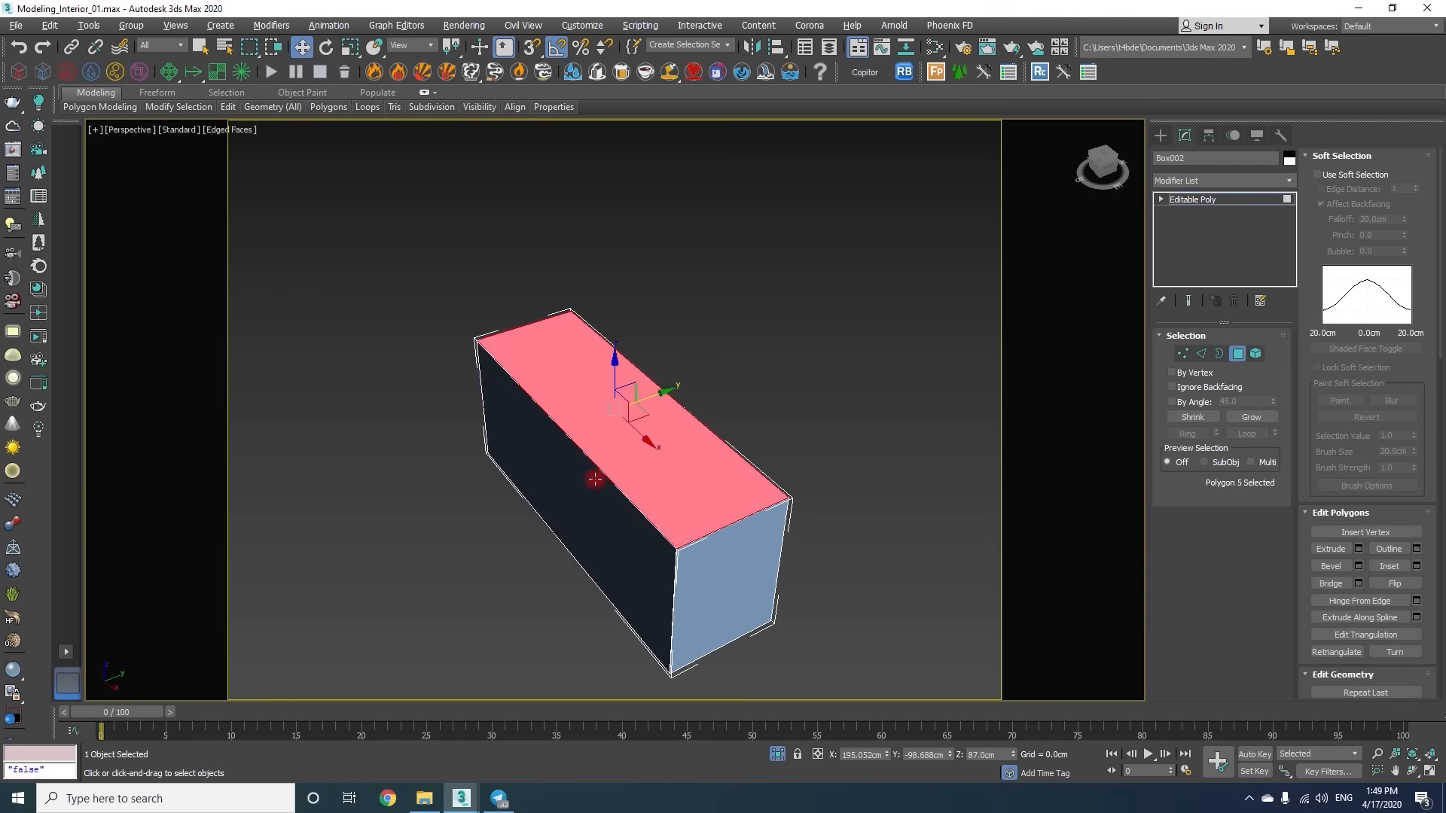
pyautogui.press('Delete')
pyautogui.click(1238, 353)
pyautogui.hotkey('alt', 'q')
# Chamfer the countertop's long front edges by 0.355 cm with 3 segments.
pyautogui.keyDown('alt'); pyautogui.moveTo(702, 413); pyautogui.dragTo(626, 422, button='middle'); pyautogui.keyUp('alt')
pyautogui.scroll(-5, 626, 422)
pyautogui.keyDown('alt'); pyautogui.moveTo(851, 442); pyautogui.dragTo(697, 376, button='middle'); pyautogui.keyUp('alt')
pyautogui.scroll(5, 323, 357)
pyautogui.click(410, 410)
pyautogui.press('2')
pyautogui.doubleClick(422, 413)
pyautogui.scroll(4, 595, 422)
pyautogui.rightClick(697, 346)
pyautogui.click(565, 437)
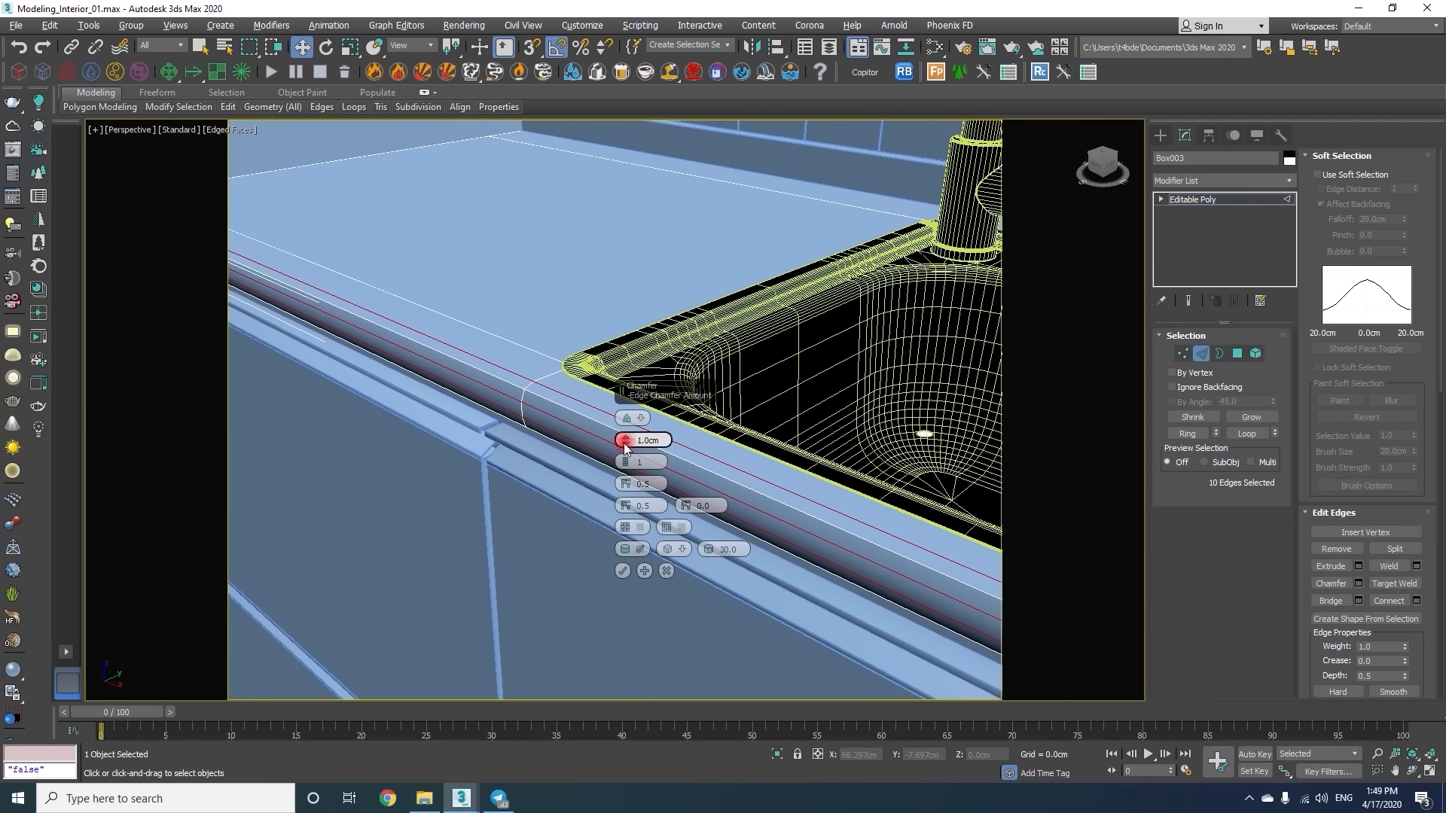
pyautogui.moveTo(625, 443); pyautogui.dragTo(616, 469)
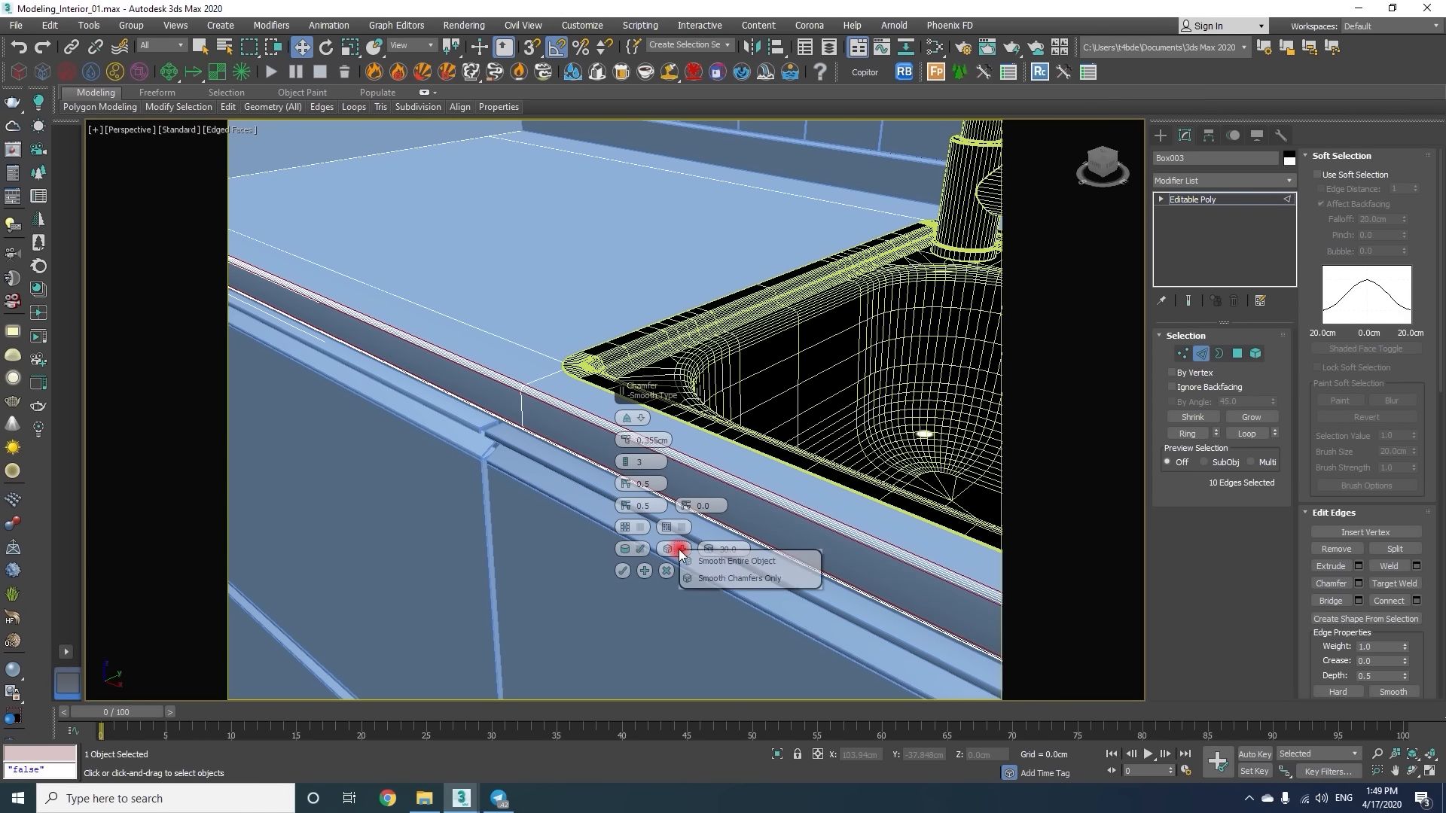
pyautogui.click(619, 570)
pyautogui.press('2')
pyautogui.press('F4')
# Select the built-in oven and microwave and move them beside the tall kitchen cabinet in the wireframe top view.
pyautogui.scroll(-4, 634, 471)
pyautogui.keyDown('alt'); pyautogui.moveTo(634, 471); pyautogui.dragTo(711, 508, button='middle'); pyautogui.keyUp('alt')
pyautogui.scroll(-3, 775, 471)
pyautogui.scroll(-3, 711, 508)
pyautogui.moveTo(829, 503); pyautogui.dragTo(677, 527, button='middle')
pyautogui.click(610, 513)
pyautogui.moveTo(490, 632); pyautogui.dragTo(718, 442)
pyautogui.press('t')
pyautogui.press('F3')
pyautogui.moveTo(710, 538); pyautogui.dragTo(877, 497, button='middle')
pyautogui.moveTo(901, 484); pyautogui.dragTo(339, 482)
# Isolate the oven and microwave with the kitchen cabinets, keeping only the two appliances selected.
pyautogui.scroll(6, 285, 407)
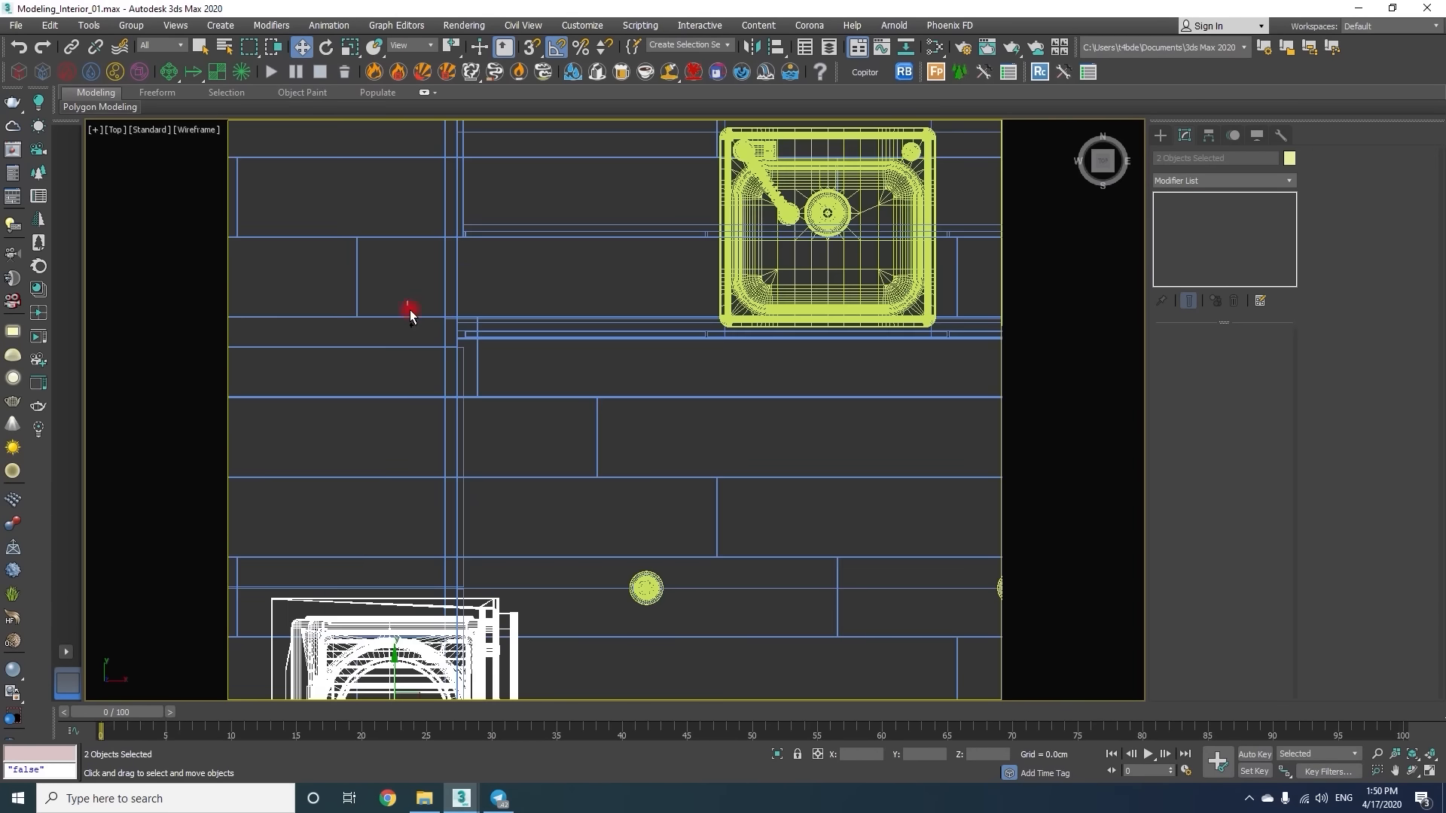
pyautogui.keyDown('ctrl'); pyautogui.moveTo(410, 306); pyautogui.dragTo(482, 361); pyautogui.keyUp('ctrl')
pyautogui.hotkey('alt', 'q')
pyautogui.keyDown('alt'); pyautogui.click(530, 487); pyautogui.keyUp('alt')
pyautogui.hotkey('alt', 'q')
pyautogui.keyDown('alt'); pyautogui.click(632, 395); pyautogui.keyUp('alt')
pyautogui.hotkey('alt', 'q')
# Align the oven and microwave with the corner of the tall cabinet's niche in the top view.
pyautogui.scroll(3, 509, 499)
pyautogui.moveTo(508, 498); pyautogui.dragTo(801, 387, button='middle')
pyautogui.click(715, 464)
pyautogui.moveTo(716, 465); pyautogui.dragTo(739, 537, button='middle')
pyautogui.scroll(-3, 720, 580)
pyautogui.moveTo(708, 551); pyautogui.dragTo(726, 391)
pyautogui.scroll(4, 584, 359)
pyautogui.scroll(2, 649, 532)
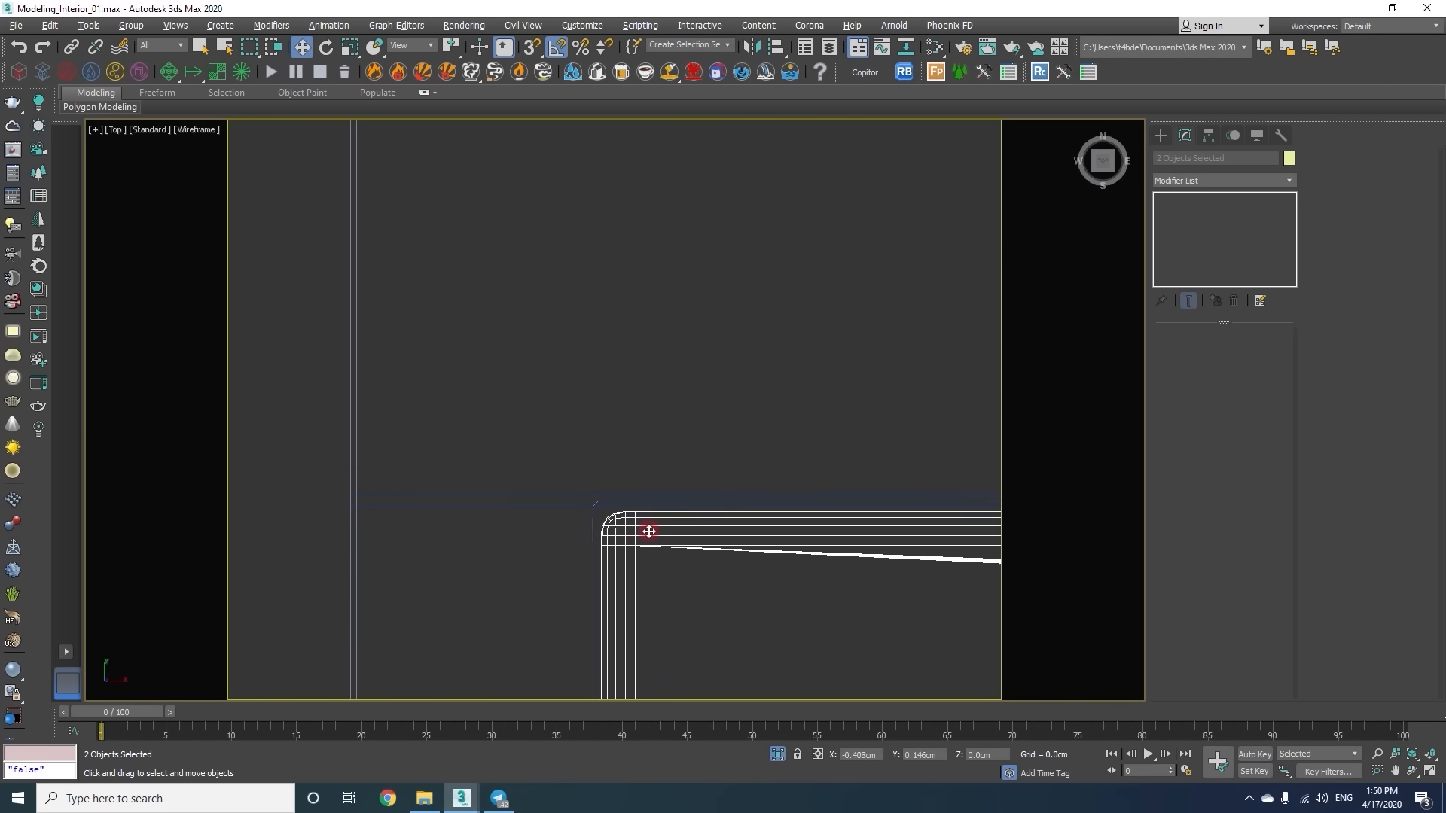
pyautogui.press('z')
# Lower the oven and microwave into the tall cabinet's niche, lock the selection, and align them with the niche's upper corner.
pyautogui.keyDown('alt'); pyautogui.moveTo(645, 527); pyautogui.dragTo(449, 436, button='middle'); pyautogui.keyUp('alt')
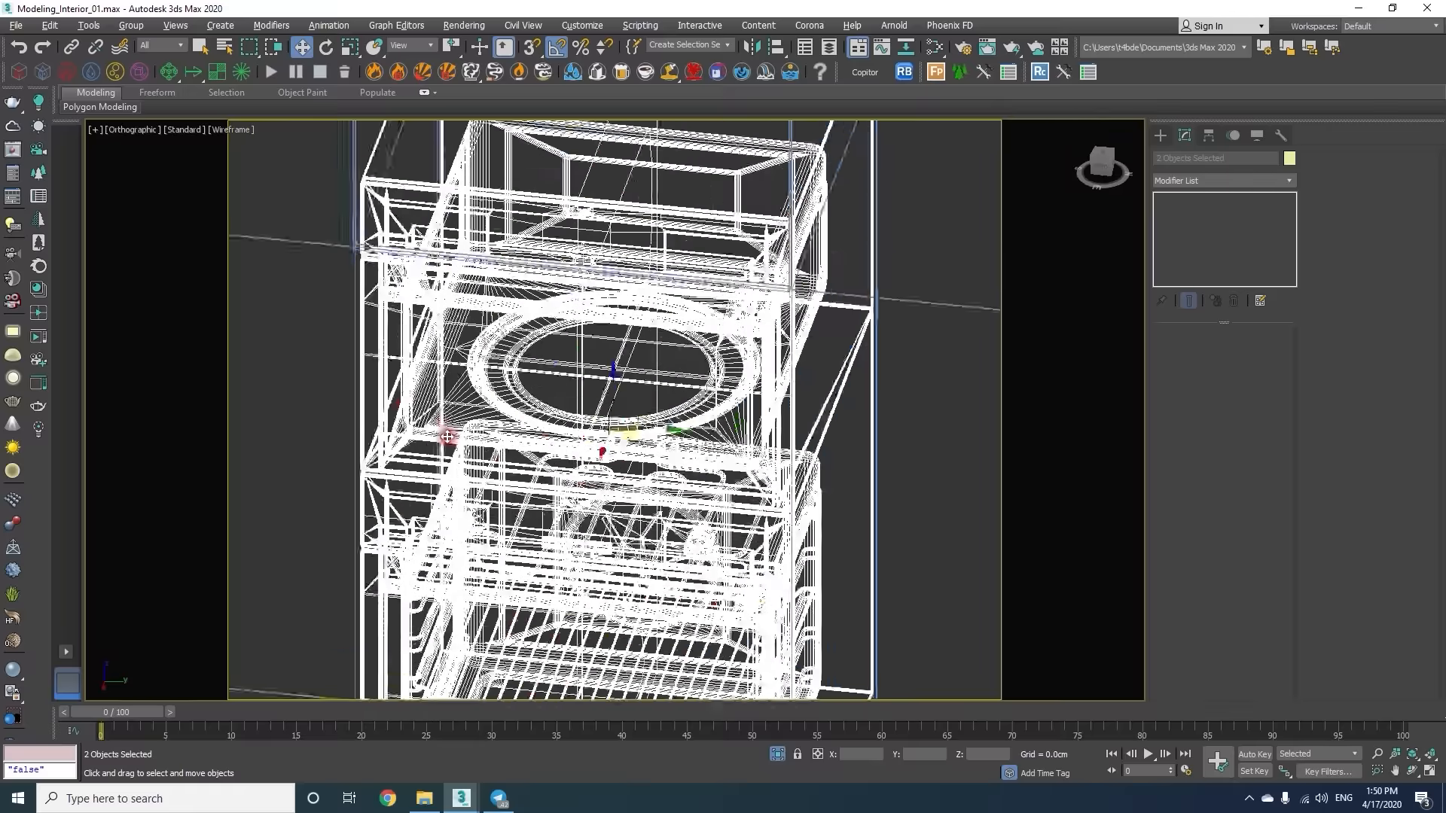
pyautogui.press('p')
pyautogui.press('F3')
pyautogui.press('F4')
pyautogui.moveTo(603, 482)
pyautogui.keyDown('alt'); pyautogui.mouseDown(button='middle')
pyautogui.moveTo(580, 494)
pyautogui.moveTo(584, 436)
pyautogui.mouseUp(button='middle'); pyautogui.keyUp('alt')
pyautogui.moveTo(617, 261); pyautogui.dragTo(614, 290)
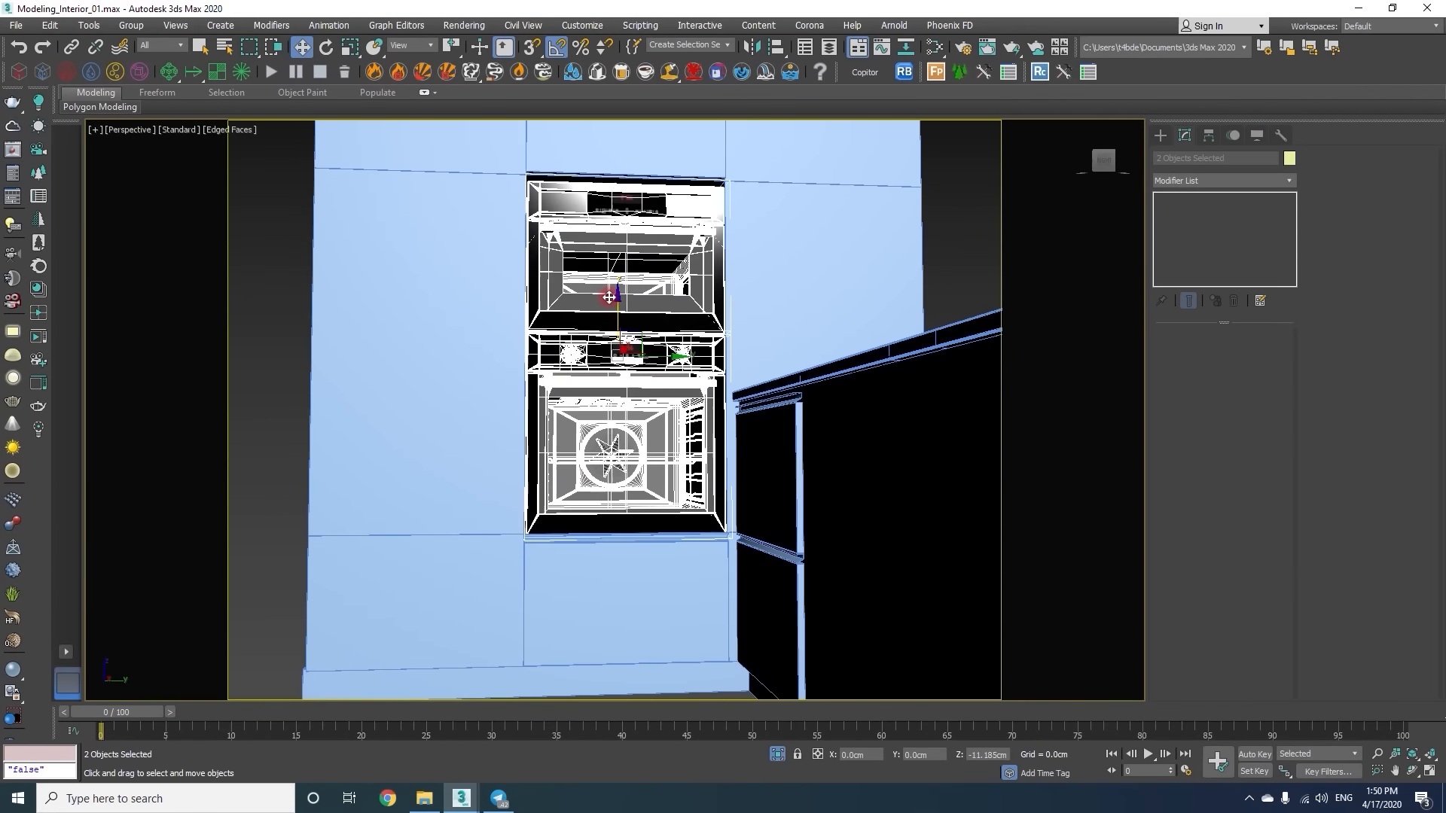
pyautogui.scroll(5, 517, 284)
pyautogui.scroll(3, 467, 403)
pyautogui.press('space')
pyautogui.moveTo(491, 448); pyautogui.dragTo(500, 419)
pyautogui.scroll(-5, 506, 418)
pyautogui.keyDown('alt'); pyautogui.moveTo(608, 467); pyautogui.dragTo(624, 506, button='middle'); pyautogui.keyUp('alt')
pyautogui.moveTo(676, 640); pyautogui.dragTo(674, 640)
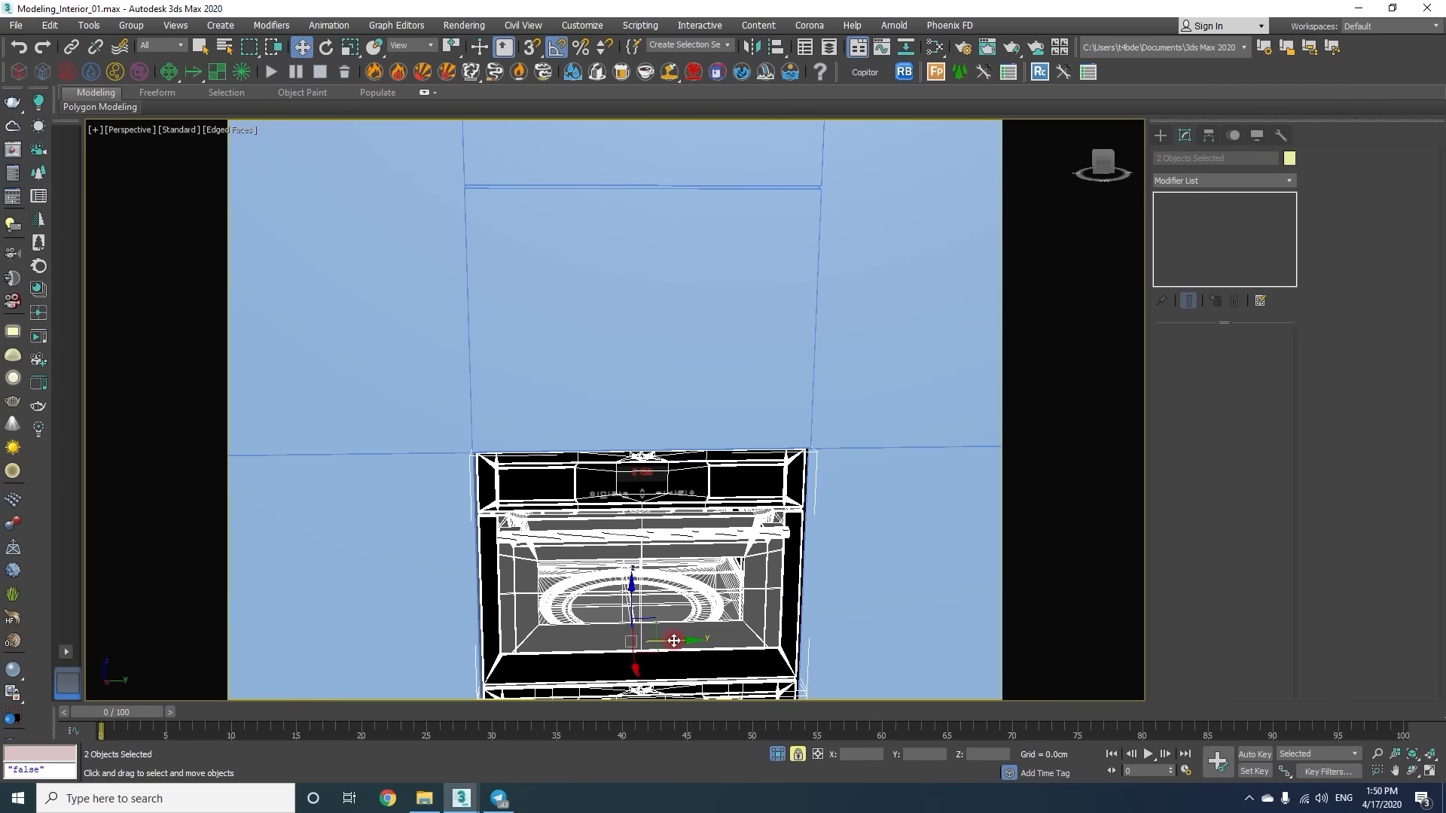
# Apply an FFD 2x2x2 modifier to both appliances and snap its control points to the niche's side edges in the top view.
pyautogui.press('t')
pyautogui.click(1184, 181)
pyautogui.press('f')
pyautogui.click(1195, 199)
pyautogui.press('F3')
pyautogui.press('1')
pyautogui.moveTo(894, 195); pyautogui.dragTo(893, 248, button='middle')
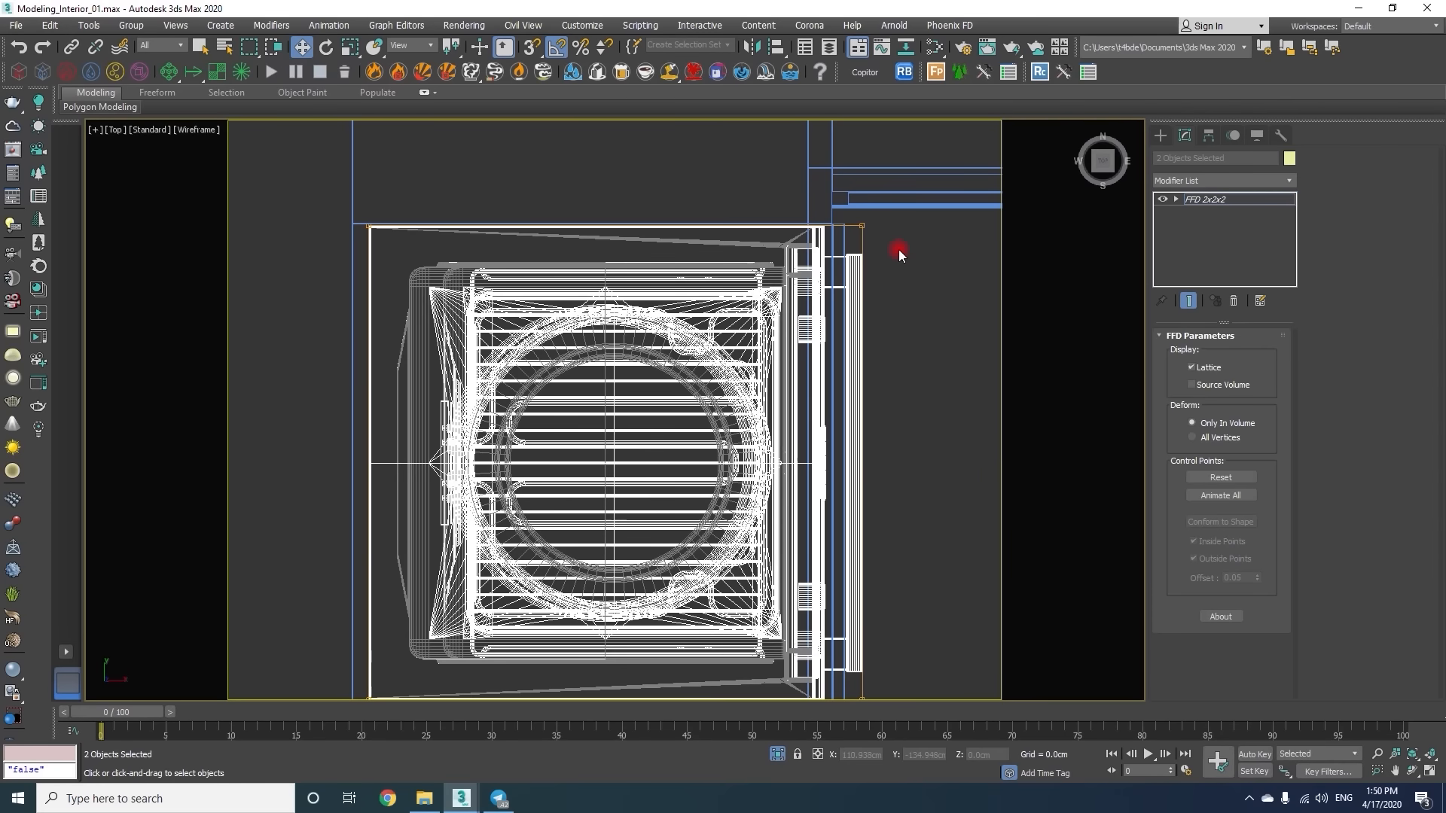
pyautogui.press('s')
pyautogui.scroll(8, 655, 184)
pyautogui.moveTo(729, 229); pyautogui.dragTo(731, 229)
pyautogui.scroll(-8, 741, 234)
pyautogui.moveTo(701, 481); pyautogui.dragTo(820, 210, button='middle')
pyautogui.moveTo(904, 504); pyautogui.dragTo(331, 429)
pyautogui.scroll(8, 862, 445)
pyautogui.moveTo(617, 427); pyautogui.dragTo(758, 556)
# Align the appliances and their upper FFD control points with the niche's top edge in the front view.
pyautogui.scroll(-10, 753, 554)
pyautogui.press('1')
pyautogui.press('f')
pyautogui.scroll(8, 745, 194)
pyautogui.moveTo(745, 194); pyautogui.dragTo(828, 264)
pyautogui.scroll(-8, 828, 263)
pyautogui.press('1')
pyautogui.moveTo(949, 250); pyautogui.dragTo(356, 215)
pyautogui.scroll(5, 647, 202)
pyautogui.moveTo(788, 262); pyautogui.dragTo(341, 254)
pyautogui.scroll(8, 348, 294)
pyautogui.moveTo(499, 248); pyautogui.dragTo(501, 249)
# Snap the appliances' lower FFD control points to the niche's bottom edge.
pyautogui.scroll(-10, 500, 249)
pyautogui.moveTo(710, 451); pyautogui.dragTo(756, 229, button='middle')
pyautogui.moveTo(851, 490); pyautogui.dragTo(565, 429)
pyautogui.scroll(9, 624, 453)
pyautogui.moveTo(624, 453); pyautogui.dragTo(194, 486, button='middle')
pyautogui.scroll(-7, 902, 434)
pyautogui.scroll(8, 794, 449)
pyautogui.moveTo(903, 434); pyautogui.dragTo(561, 512)
# Convert the fitted oven and microwave to Editable Poly.
pyautogui.press('p')
pyautogui.press('F3')
pyautogui.keyDown('alt'); pyautogui.moveTo(542, 519); pyautogui.dragTo(620, 493, button='middle'); pyautogui.keyUp('alt')
pyautogui.rightClick(805, 278)
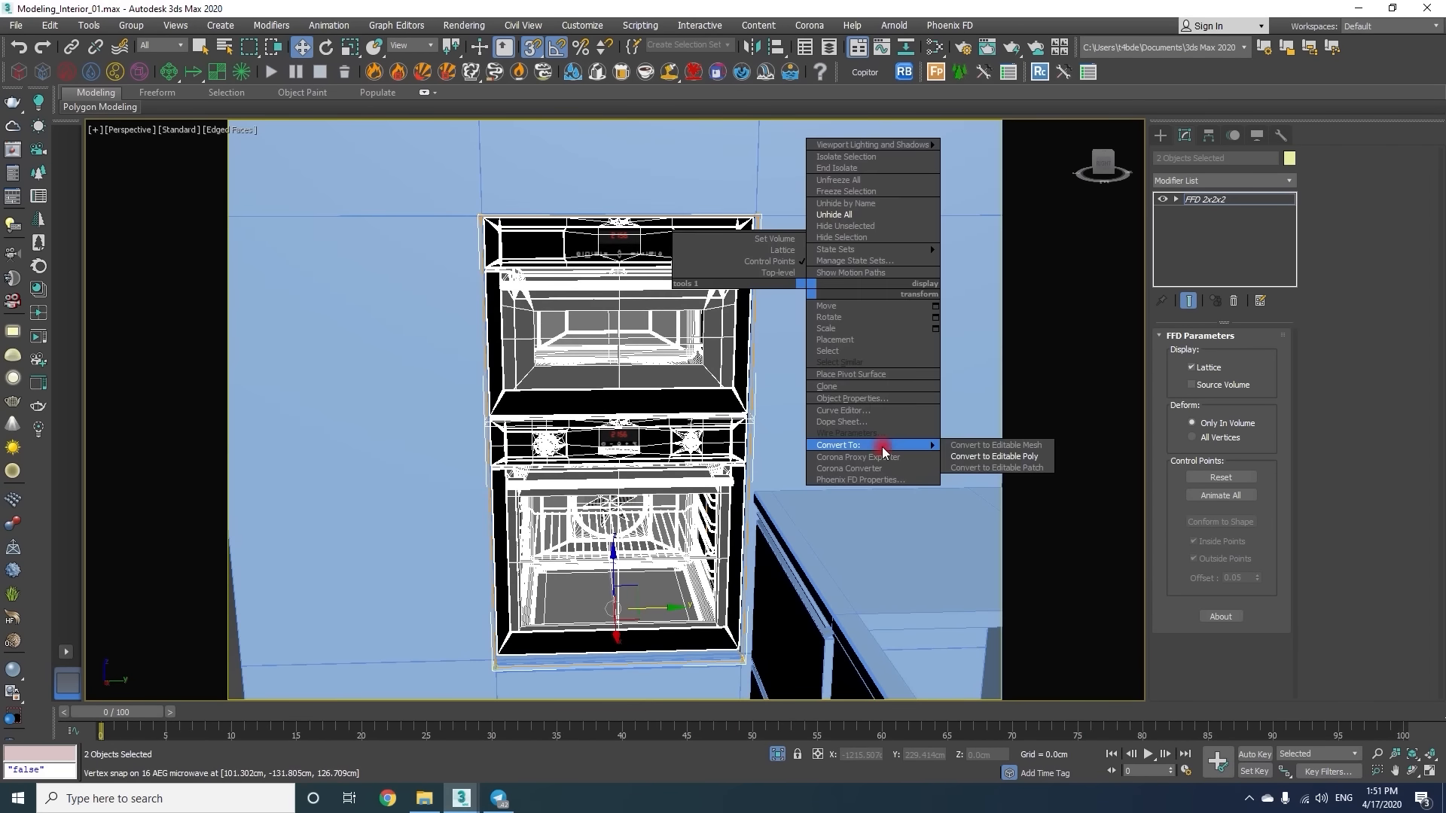
pyautogui.click(979, 452)
# Reselect the oven and microwave and move them along X until their fronts are flush with the cabinet doors.
pyautogui.scroll(-6, 632, 436)
pyautogui.scroll(10, 631, 439)
pyautogui.press('F4')
pyautogui.click(631, 439)
pyautogui.keyDown('ctrl'); pyautogui.click(606, 259); pyautogui.keyUp('ctrl')
pyautogui.keyDown('alt'); pyautogui.moveTo(602, 263); pyautogui.dragTo(552, 397, button='middle'); pyautogui.keyUp('alt')
pyautogui.press('f')
pyautogui.press('F3')
pyautogui.scroll(3, 700, 413)
pyautogui.press('s')
pyautogui.moveTo(607, 384); pyautogui.dragTo(617, 385)
pyautogui.scroll(8, 775, 375)
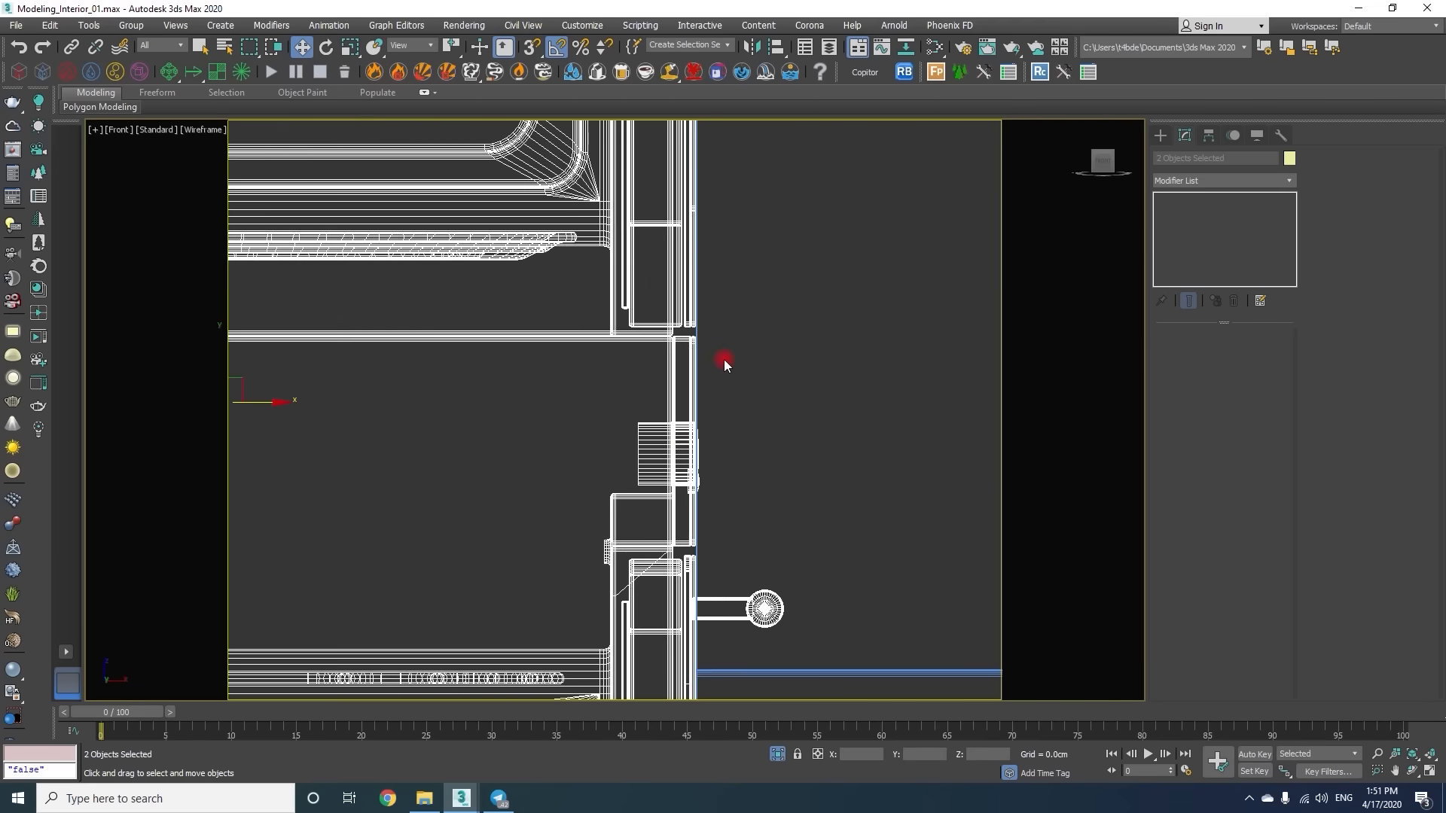
# Deselect the appliances in the shaded perspective view and exit isolation to restore the full scene.
pyautogui.press('p')
pyautogui.press('F3')
pyautogui.scroll(-8, 753, 385)
pyautogui.keyDown('alt'); pyautogui.moveTo(760, 390); pyautogui.dragTo(821, 376, button='middle'); pyautogui.keyUp('alt')
pyautogui.scroll(-4, 753, 369)
pyautogui.click(866, 332)
pyautogui.press('F4')
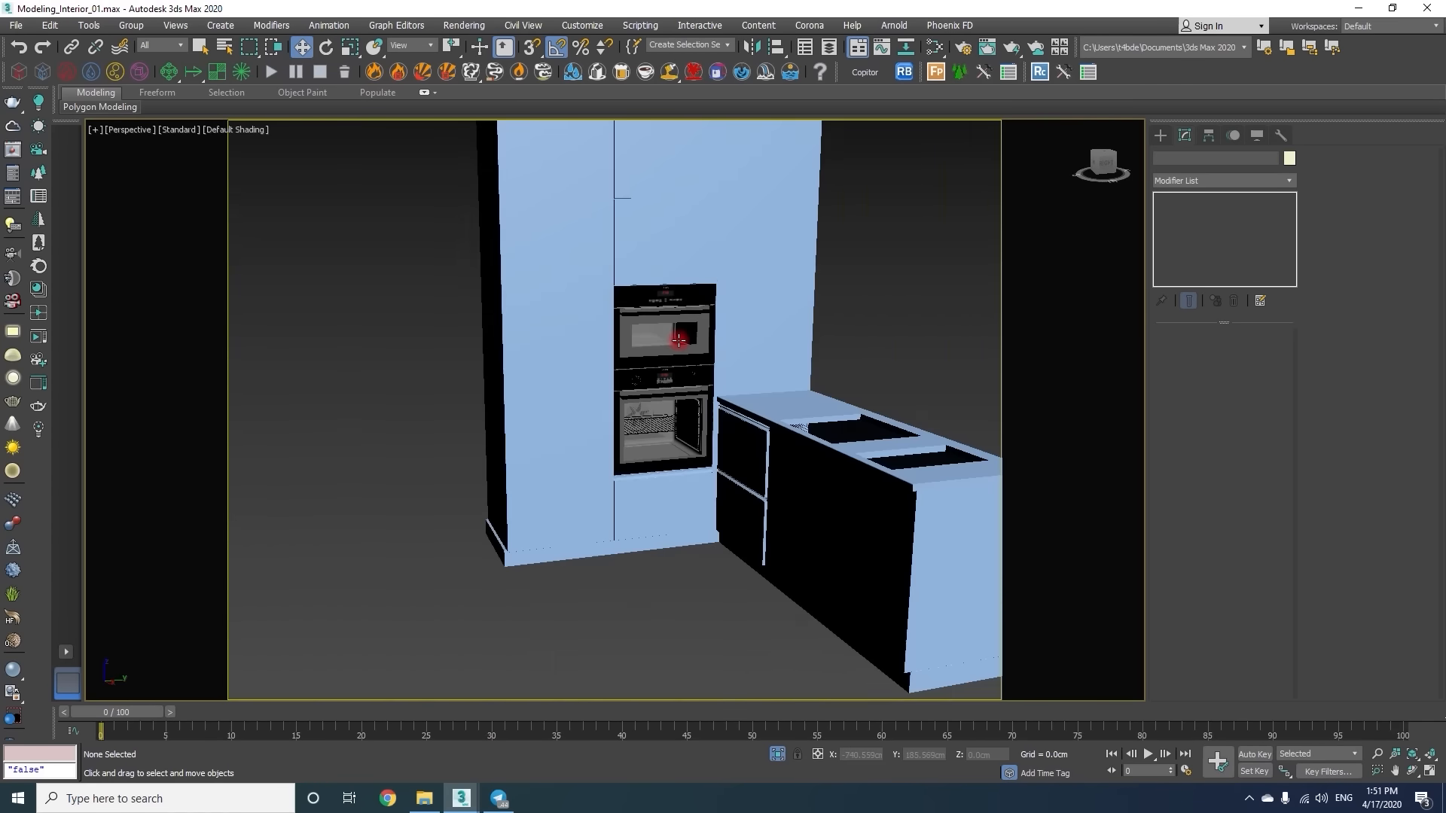
pyautogui.click(776, 755)
# Place the power socket on the tiled backsplash between the tall oven cabinet and the sink.
pyautogui.scroll(-7, 671, 423)
pyautogui.keyDown('alt'); pyautogui.moveTo(722, 445); pyautogui.dragTo(828, 422, button='middle'); pyautogui.keyUp('alt')
pyautogui.moveTo(832, 323); pyautogui.dragTo(787, 401)
pyautogui.scroll(5, 828, 362)
pyautogui.moveTo(266, 291); pyautogui.dragTo(267, 292)
pyautogui.press('z')
pyautogui.keyDown('alt'); pyautogui.moveTo(621, 350); pyautogui.dragTo(592, 371, button='middle'); pyautogui.keyUp('alt')
pyautogui.scroll(-2, 592, 371)
pyautogui.moveTo(639, 364); pyautogui.dragTo(519, 430)
pyautogui.press('F4')
pyautogui.keyDown('alt'); pyautogui.moveTo(520, 431); pyautogui.dragTo(542, 399, button='middle'); pyautogui.keyUp('alt')
pyautogui.scroll(-6, 547, 385)
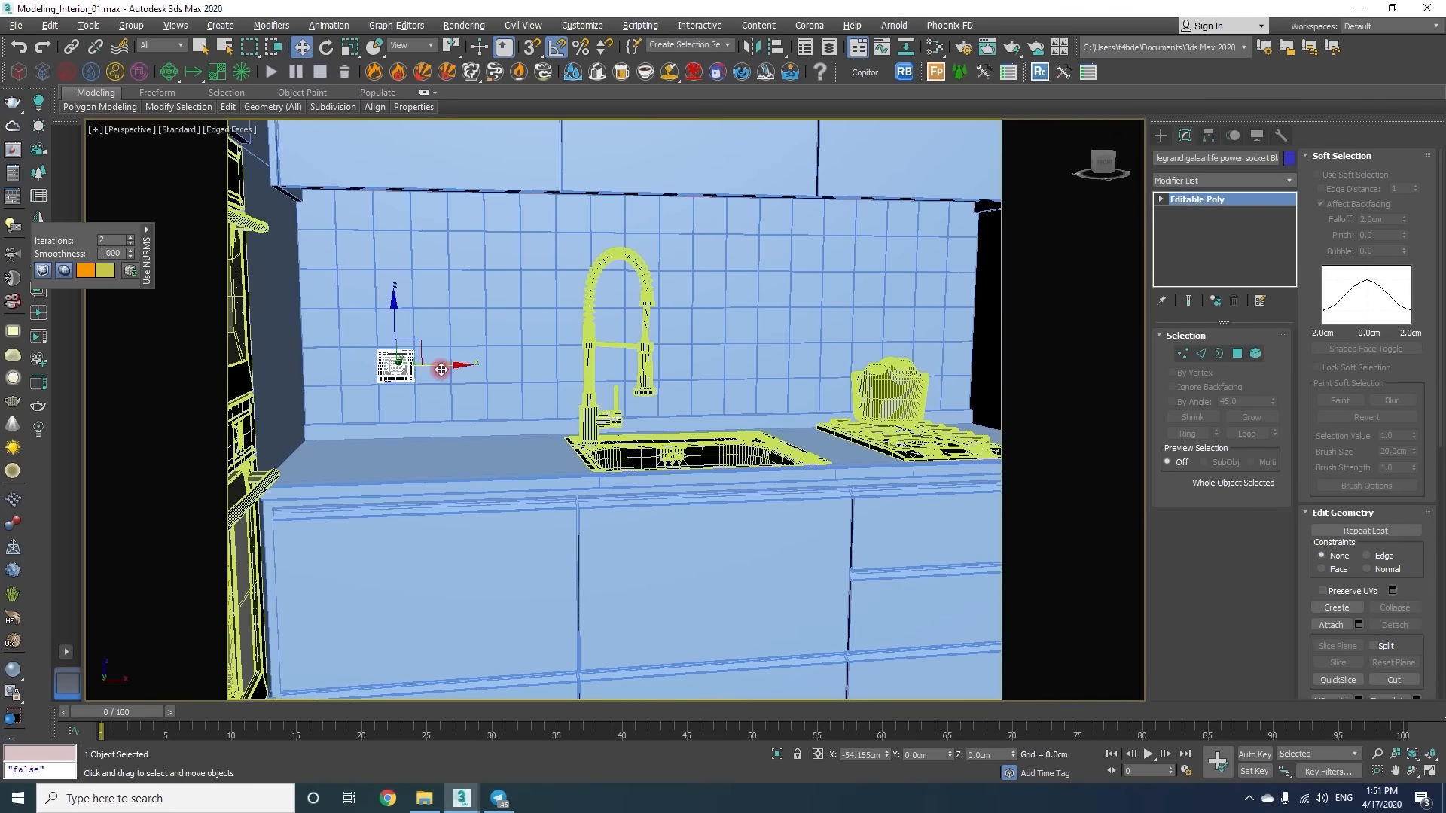
# Fine-tune the power socket's horizontal position on the backsplash tiles.
pyautogui.press('z')
pyautogui.keyDown('alt'); pyautogui.moveTo(591, 361); pyautogui.dragTo(625, 391, button='middle'); pyautogui.keyUp('alt')
pyautogui.moveTo(667, 410); pyautogui.dragTo(673, 411)
pyautogui.keyDown('alt'); pyautogui.moveTo(673, 410); pyautogui.dragTo(554, 377, button='middle'); pyautogui.keyUp('alt')
# Move the kettle, rosemary pot and two bottles onto the countertop between the oven cabinet and the sink.
pyautogui.scroll(-10, 549, 329)
pyautogui.moveTo(678, 354); pyautogui.dragTo(354, 347, button='middle')
pyautogui.click(791, 435)
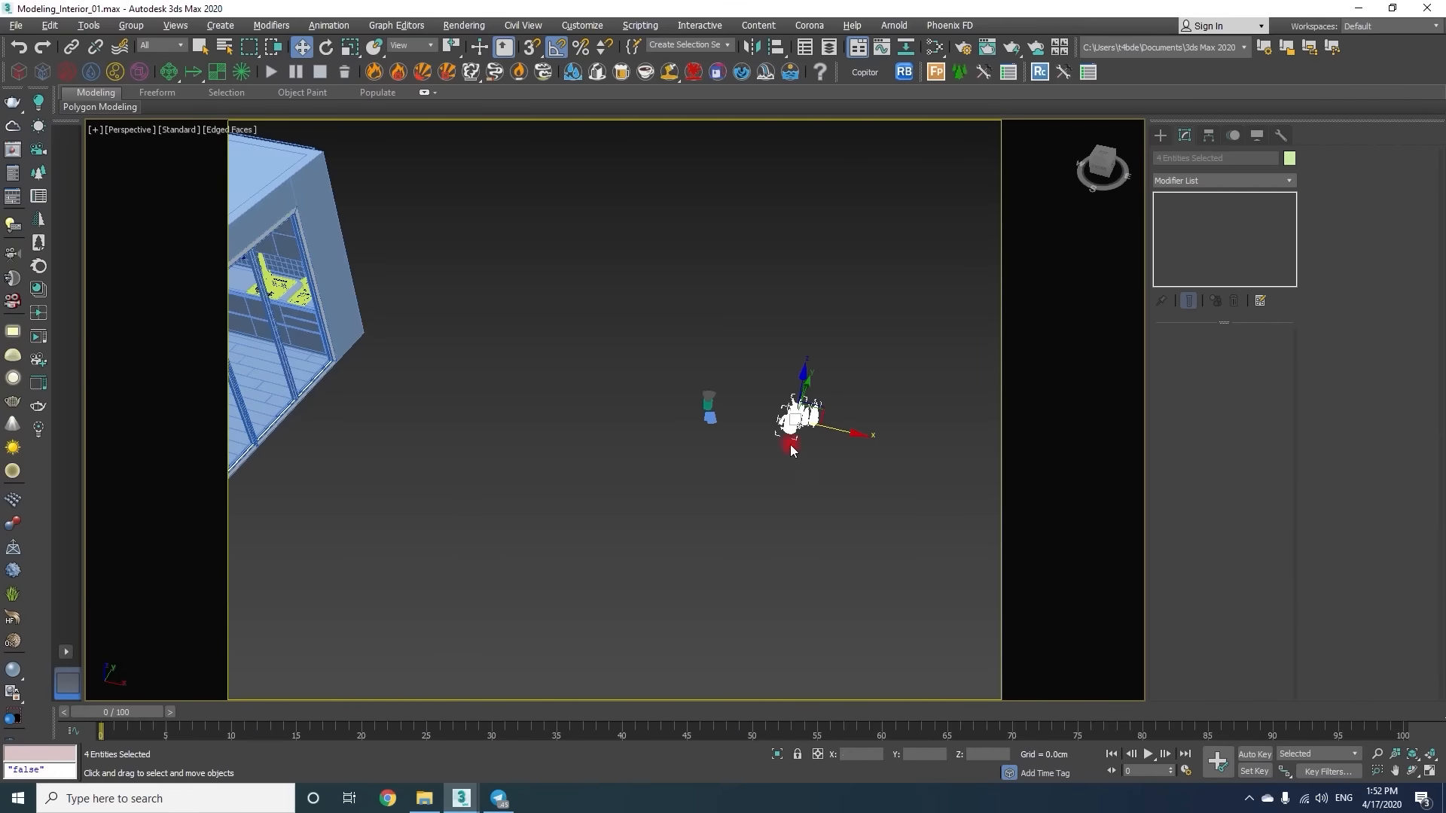
pyautogui.press('t')
pyautogui.press('F3')
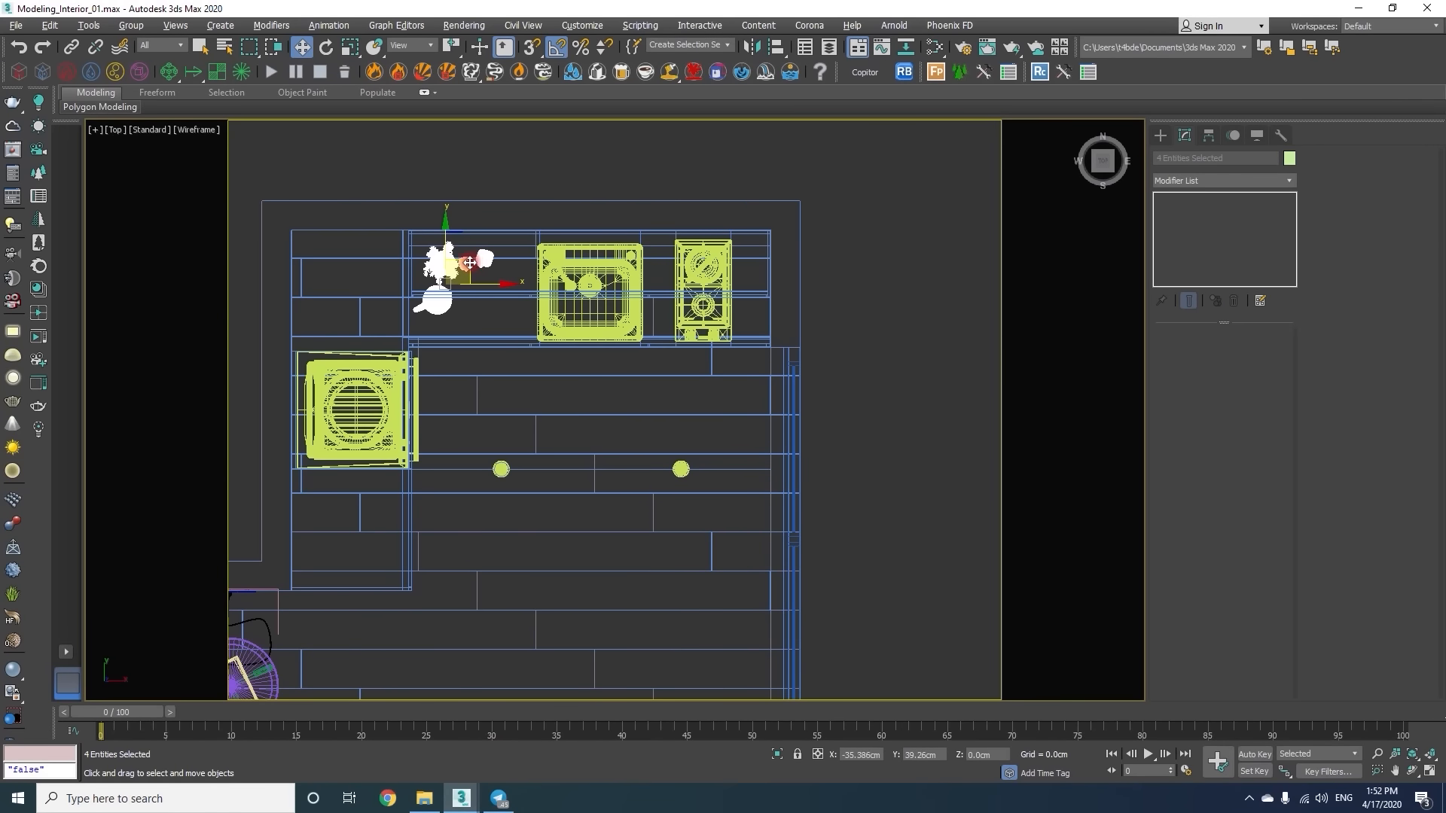
# Isolate the four kitchen items with the countertop and adjust their height to sit on its surface in the front view.
pyautogui.press('f')
pyautogui.press('z')
pyautogui.scroll(-4, 558, 394)
pyautogui.keyDown('ctrl'); pyautogui.click(484, 525); pyautogui.keyUp('ctrl')
pyautogui.hotkey('alt', 'q')
pyautogui.keyDown('alt'); pyautogui.click(362, 485); pyautogui.keyUp('alt')
pyautogui.scroll(9, 252, 482)
pyautogui.click(653, 471)
pyautogui.moveTo(654, 471); pyautogui.dragTo(651, 445)
# Check that the bottles rest on the countertop, then return to the perspective view and exit isolation.
pyautogui.scroll(-4, 651, 445)
pyautogui.moveTo(399, 470); pyautogui.dragTo(708, 480, button='middle')
pyautogui.moveTo(798, 462); pyautogui.dragTo(663, 488, button='middle')
pyautogui.scroll(4, 662, 487)
pyautogui.click(656, 489)
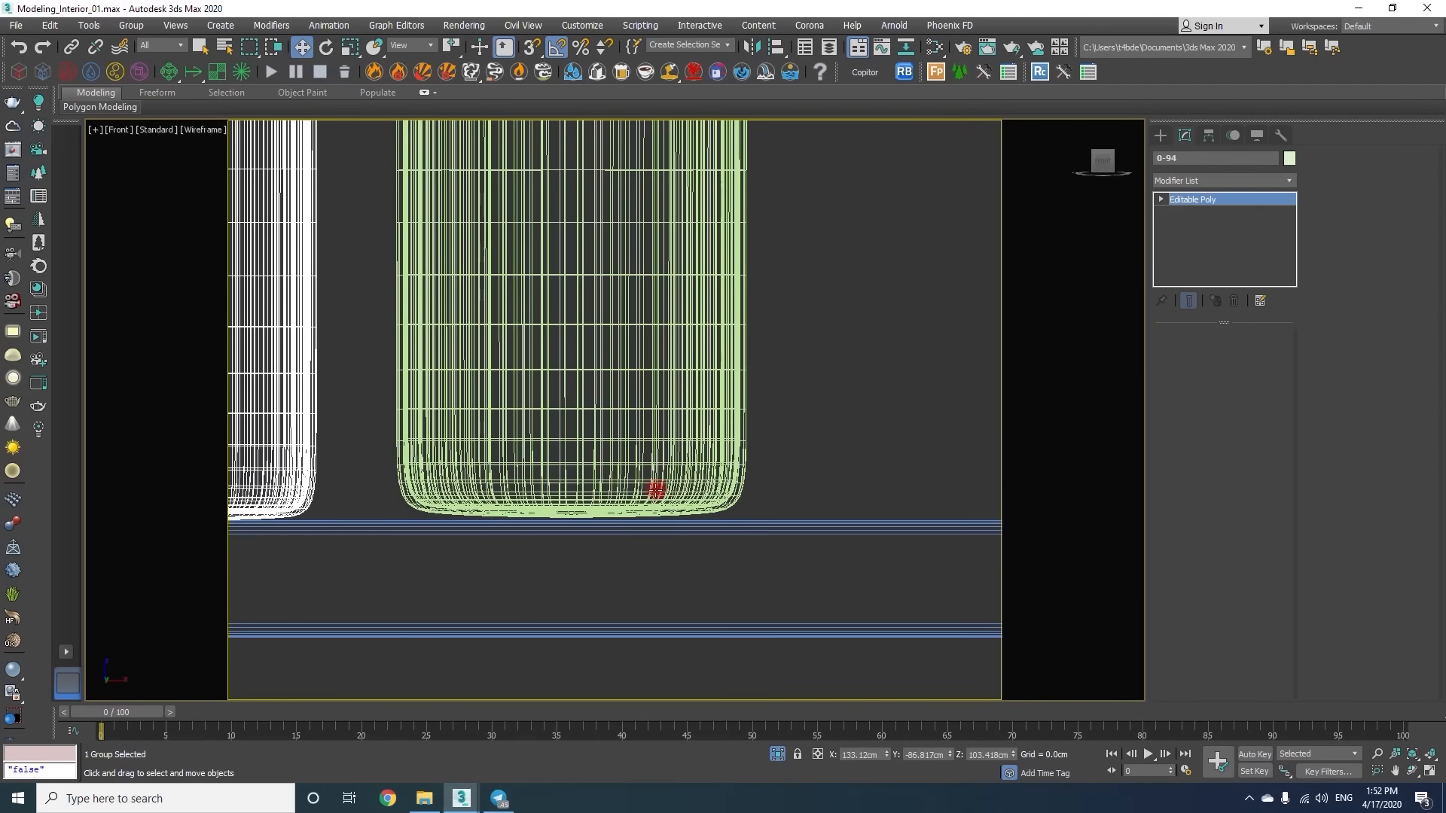
pyautogui.press('p')
pyautogui.click(773, 751)
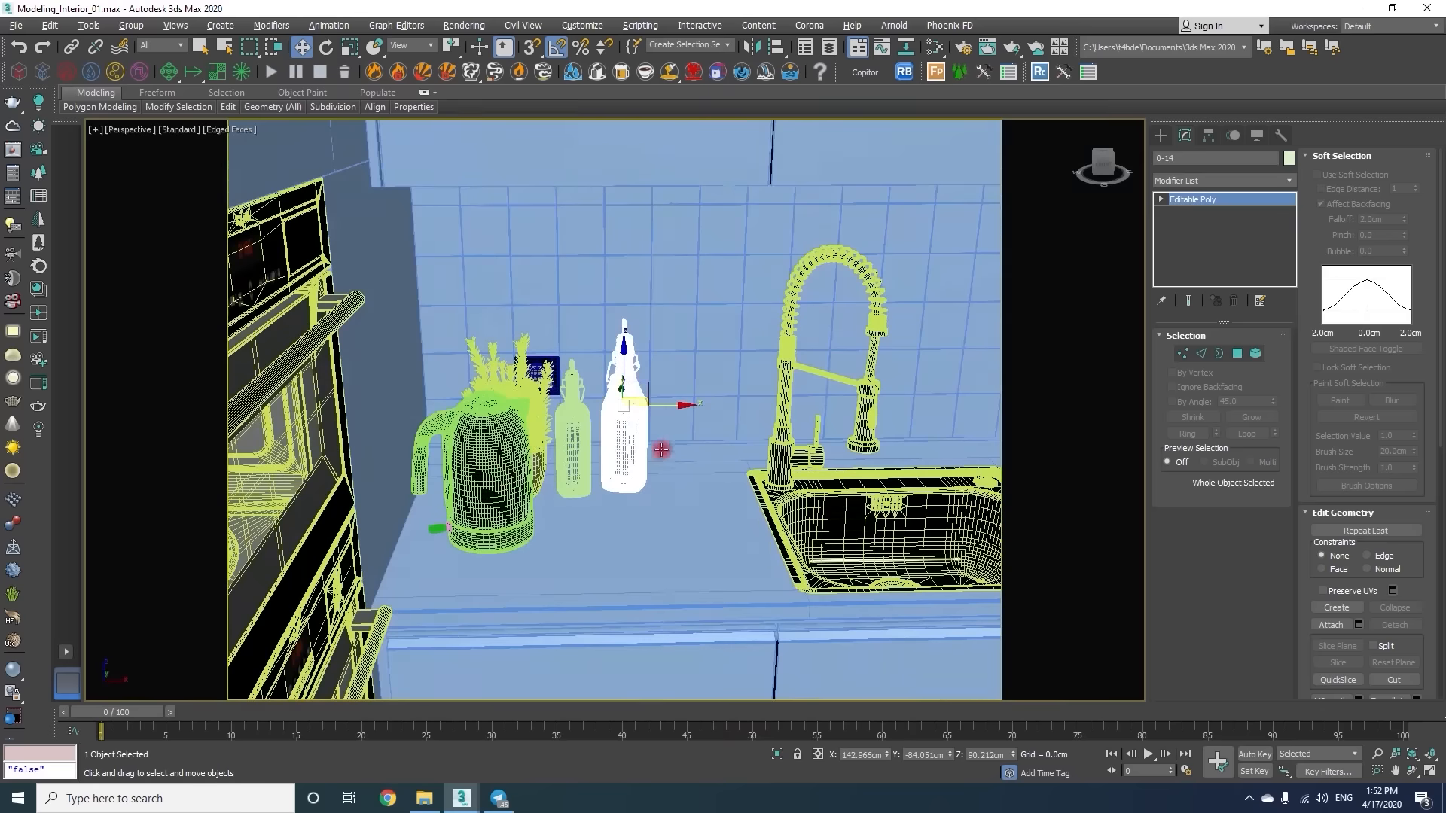
# Shift the kettle and the rosemary pot sideways on the countertop, away from the power socket.
pyautogui.click(477, 467)
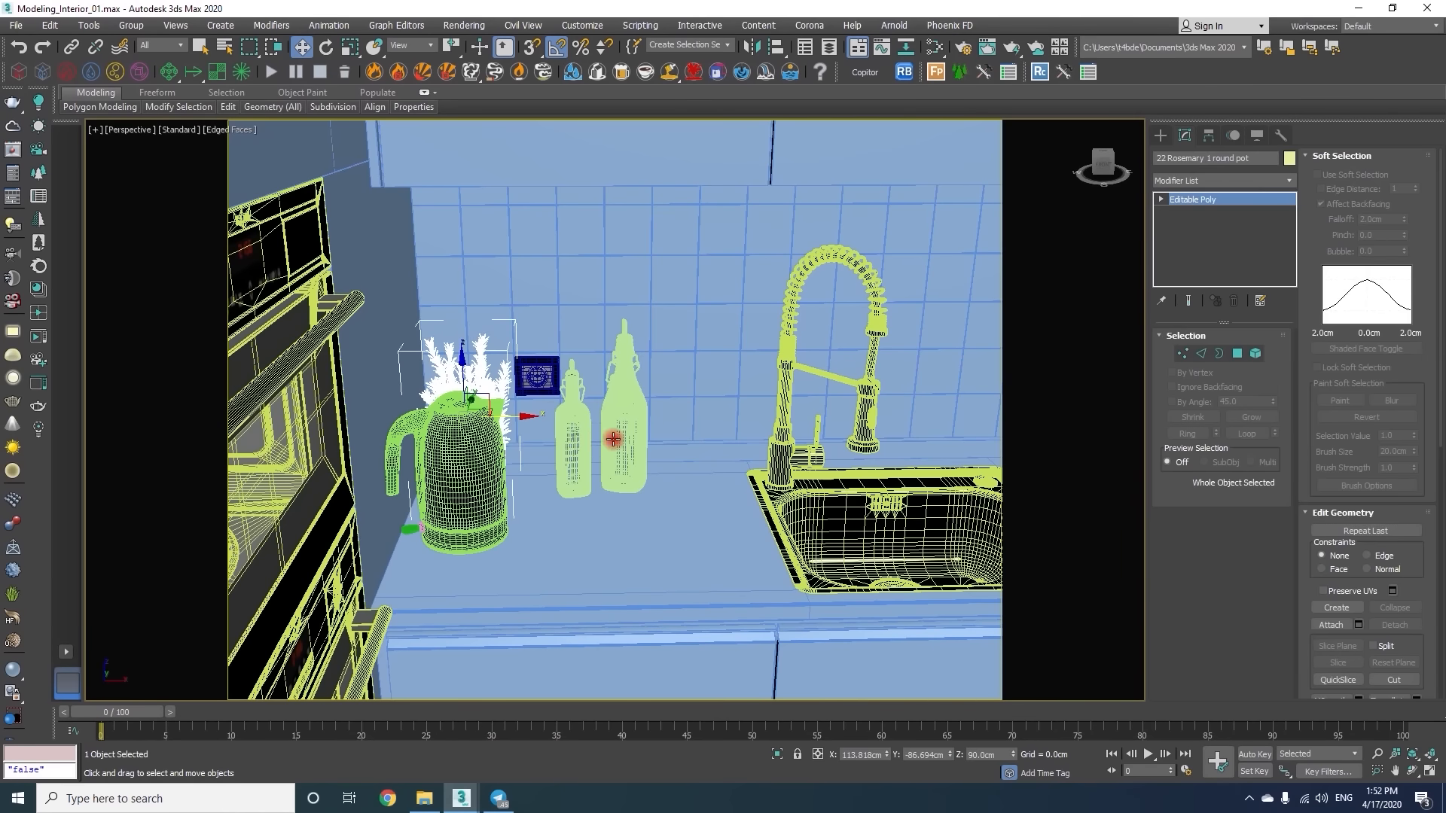
pyautogui.click(616, 442)
pyautogui.scroll(-5, 571, 403)
pyautogui.keyDown('alt'); pyautogui.moveTo(571, 404); pyautogui.dragTo(767, 527, button='middle'); pyautogui.keyUp('alt')
pyautogui.scroll(-5, 798, 495)
# Move the remaining kitchen accessories onto the countertop around the sink.
pyautogui.click(757, 481)
pyautogui.moveTo(768, 503); pyautogui.dragTo(484, 442)
pyautogui.press('z')
pyautogui.keyDown('alt'); pyautogui.moveTo(484, 442); pyautogui.dragTo(587, 391, button='middle'); pyautogui.keyUp('alt')
pyautogui.rightClick(588, 362)
pyautogui.moveTo(647, 520)
pyautogui.click(770, 534)
pyautogui.moveTo(697, 520); pyautogui.dragTo(378, 203)
pyautogui.press('e')
pyautogui.moveTo(378, 234); pyautogui.dragTo(576, 339, button='middle')
# Isolate the placed accessory with the countertop, adjust its height to the surface in the front view, and exit isolation.
pyautogui.keyDown('ctrl'); pyautogui.click(561, 352); pyautogui.keyUp('ctrl')
pyautogui.hotkey('alt', 'q')
pyautogui.press('f')
pyautogui.click(800, 409)
pyautogui.scroll(10, 801, 410)
pyautogui.moveTo(798, 346); pyautogui.dragTo(765, 379)
pyautogui.press('p')
pyautogui.scroll(-10, 764, 379)
pyautogui.keyDown('alt'); pyautogui.moveTo(764, 379); pyautogui.dragTo(648, 410, button='middle'); pyautogui.keyUp('alt')
pyautogui.click(777, 754)
# Isolate the utensil holder with the countertop, check its base against the surface in the front view, and exit isolation.
pyautogui.keyDown('alt'); pyautogui.moveTo(777, 542); pyautogui.dragTo(794, 480, button='middle'); pyautogui.keyUp('alt')
pyautogui.scroll(-10, 793, 480)
pyautogui.click(926, 542)
pyautogui.press('z')
pyautogui.scroll(-10, 678, 459)
pyautogui.scroll(10, 442, 406)
pyautogui.keyDown('ctrl'); pyautogui.click(538, 415); pyautogui.keyUp('ctrl')
pyautogui.hotkey('alt', 'q')
pyautogui.press('f')
pyautogui.click(781, 419)
pyautogui.scroll(10, 729, 432)
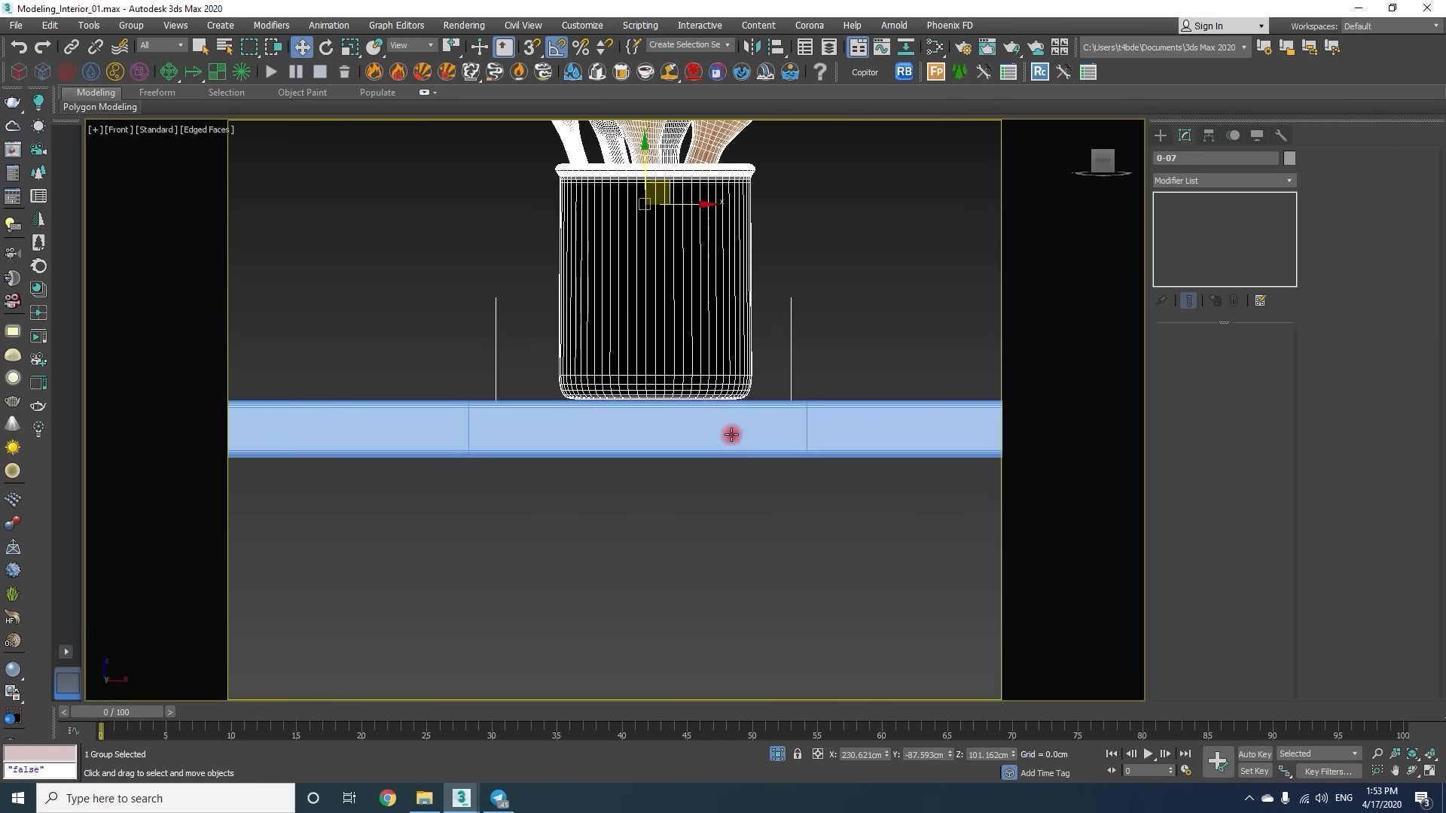
pyautogui.press('p')
pyautogui.scroll(-5, 671, 406)
pyautogui.keyDown('alt'); pyautogui.moveTo(671, 407); pyautogui.dragTo(572, 444, button='middle'); pyautogui.keyUp('alt')
pyautogui.scroll(-5, 573, 444)
pyautogui.click(777, 753)
# Fine-tune the utensil holder's position on the countertop beside the sink.
pyautogui.keyDown('alt'); pyautogui.moveTo(482, 399); pyautogui.dragTo(677, 384, button='middle'); pyautogui.keyUp('alt')
pyautogui.scroll(5, 549, 436)
pyautogui.moveTo(405, 327); pyautogui.dragTo(361, 329)
pyautogui.scroll(-5, 362, 329)
pyautogui.keyDown('alt'); pyautogui.moveTo(362, 329); pyautogui.dragTo(418, 387, button='middle'); pyautogui.keyUp('alt')
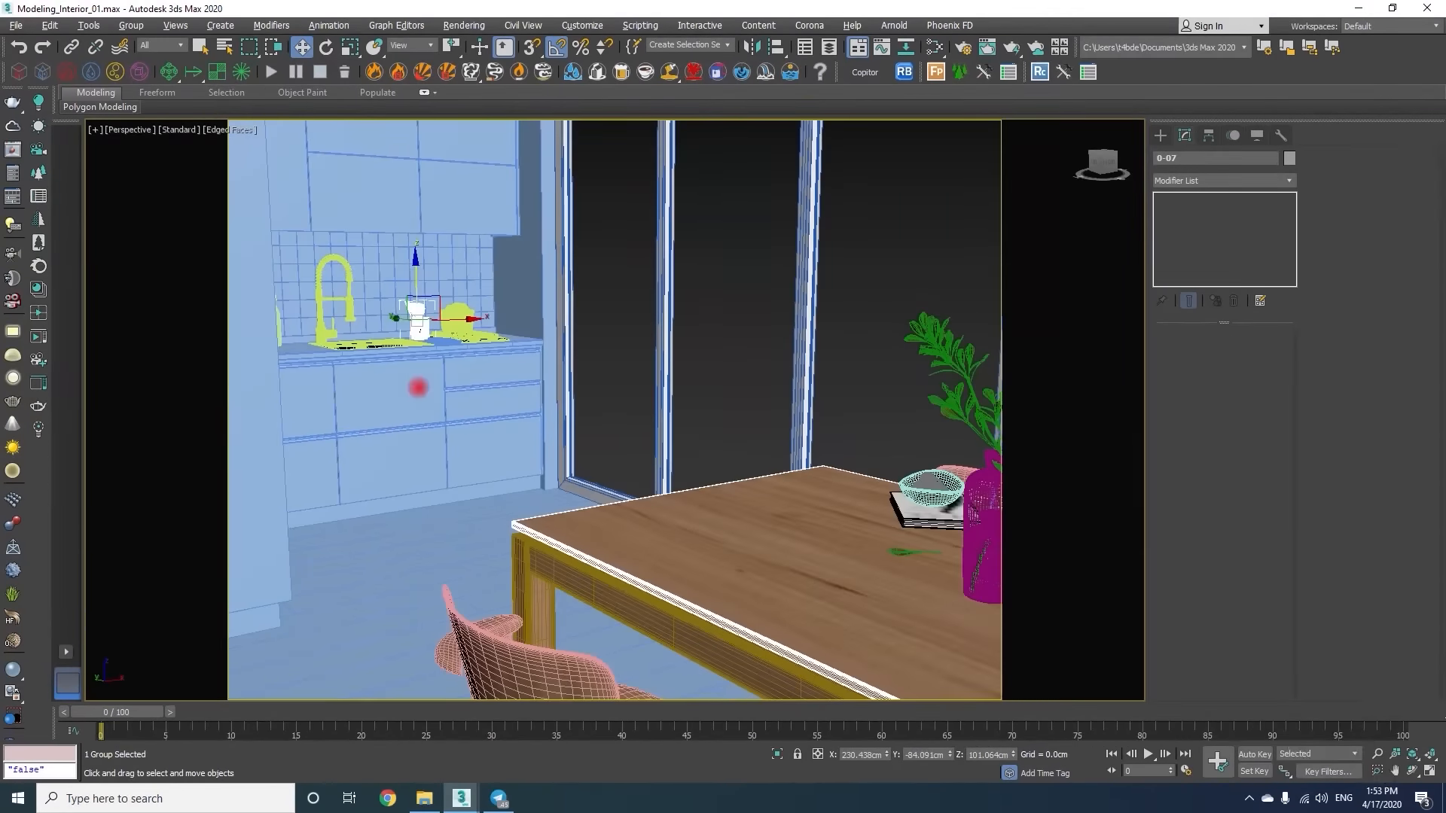
# Adjust the perspective field of view and examine the dining table, pendant lamp and wall pictures from several angles.
pyautogui.click(1378, 771)
pyautogui.moveTo(685, 377); pyautogui.dragTo(684, 455)
pyautogui.moveTo(684, 454)
pyautogui.keyDown('alt'); pyautogui.mouseDown(button='middle')
pyautogui.moveTo(572, 368)
pyautogui.moveTo(643, 414)
pyautogui.moveTo(539, 423)
pyautogui.moveTo(539, 384)
pyautogui.moveTo(547, 507)
pyautogui.mouseUp(button='middle'); pyautogui.keyUp('alt')
pyautogui.press('F4')
pyautogui.scroll(4, 539, 423)
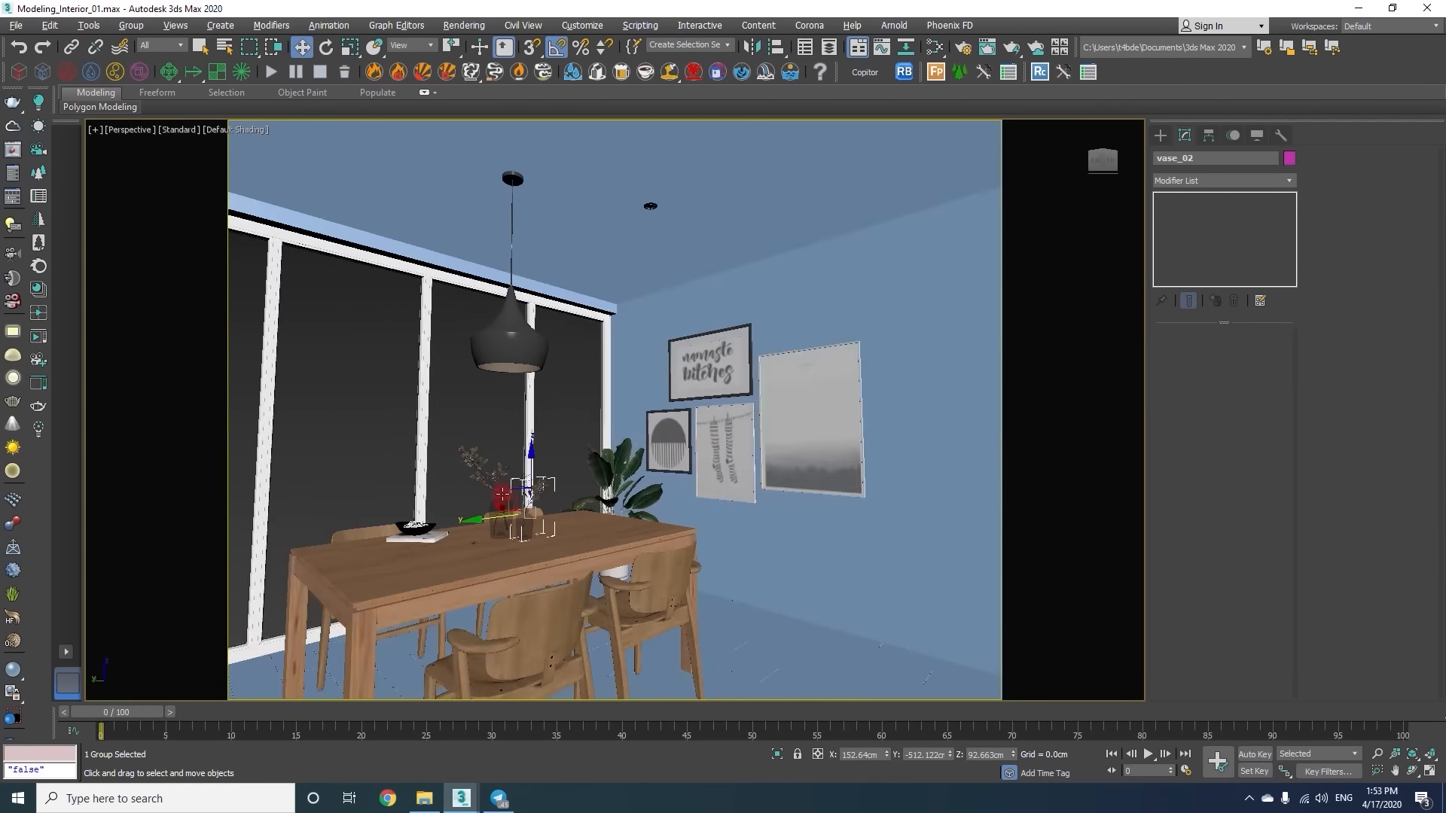
pyautogui.keyDown('alt'); pyautogui.moveTo(480, 487); pyautogui.dragTo(522, 516, button='middle'); pyautogui.keyUp('alt')
pyautogui.keyDown('alt'); pyautogui.moveTo(572, 470); pyautogui.dragTo(622, 502, button='middle'); pyautogui.keyUp('alt')
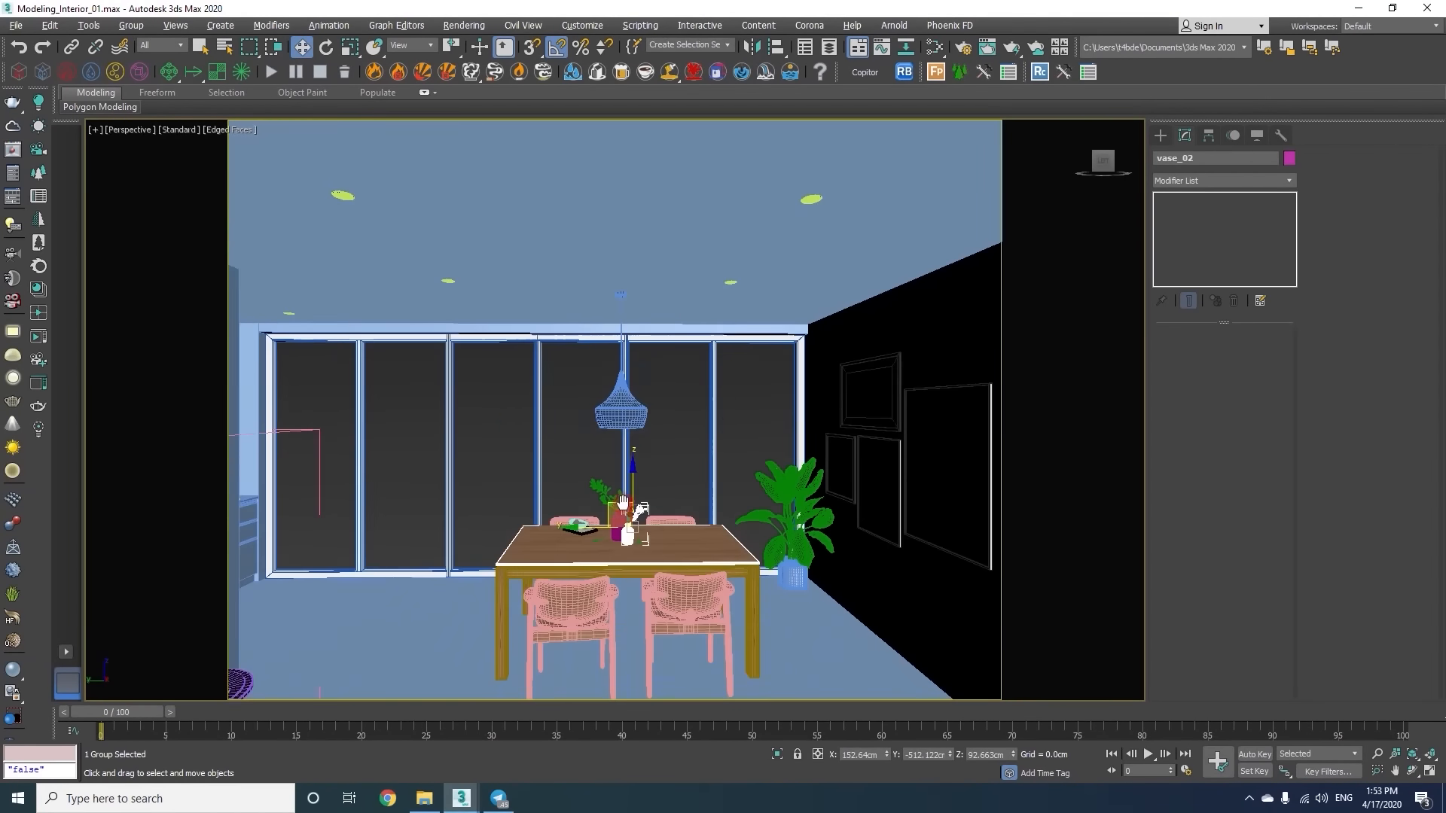
# Select the dining table with its chairs, tabletop items and pendant lamp in the top view and reposition them as one set.
pyautogui.click(687, 503)
pyautogui.press('t')
pyautogui.moveTo(733, 520); pyautogui.dragTo(591, 373)
pyautogui.scroll(4, 613, 449)
pyautogui.scroll(-2, 699, 600)
pyautogui.press('w')
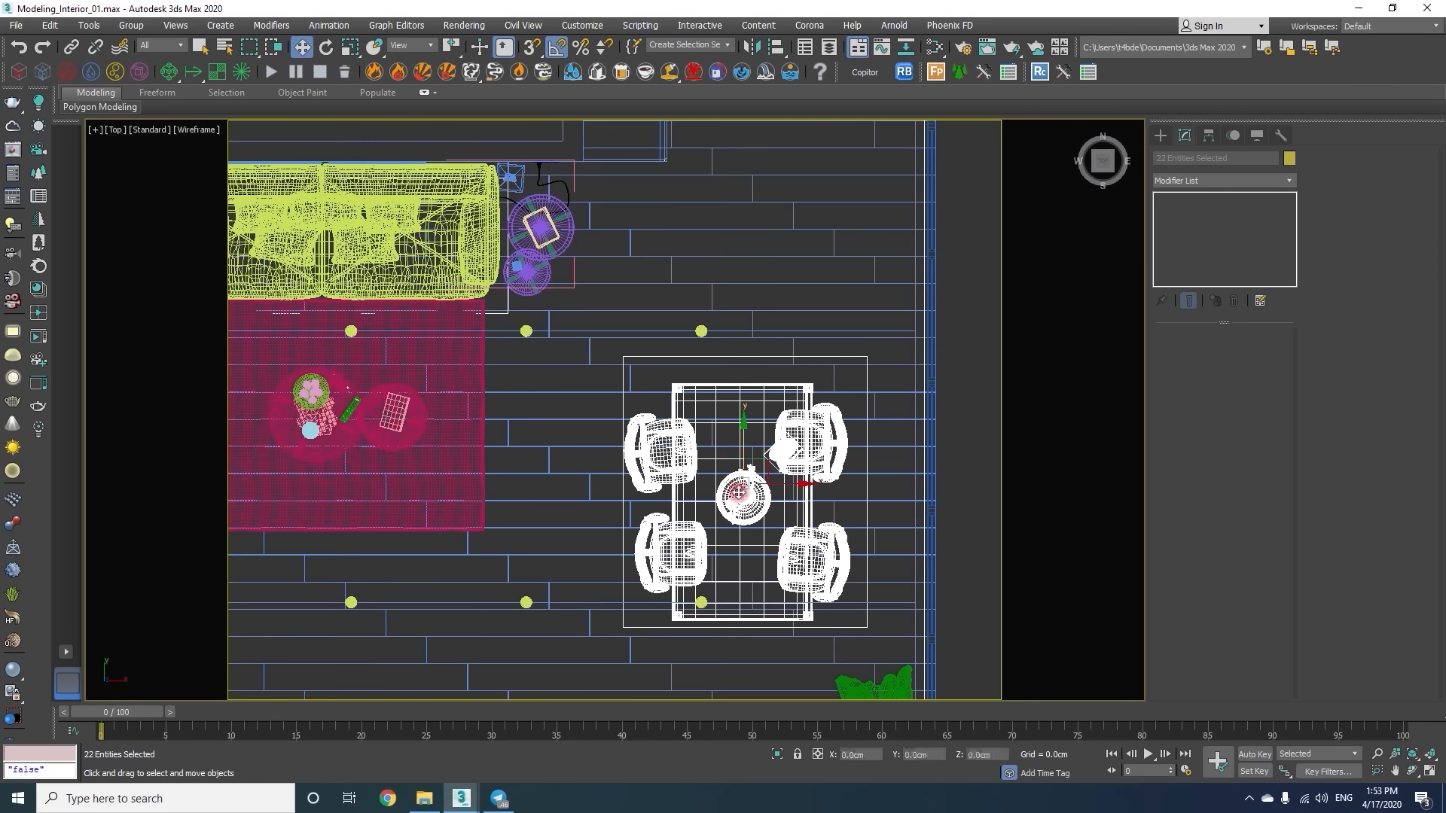
pyautogui.hotkey('alt', 'q')
pyautogui.click(777, 754)
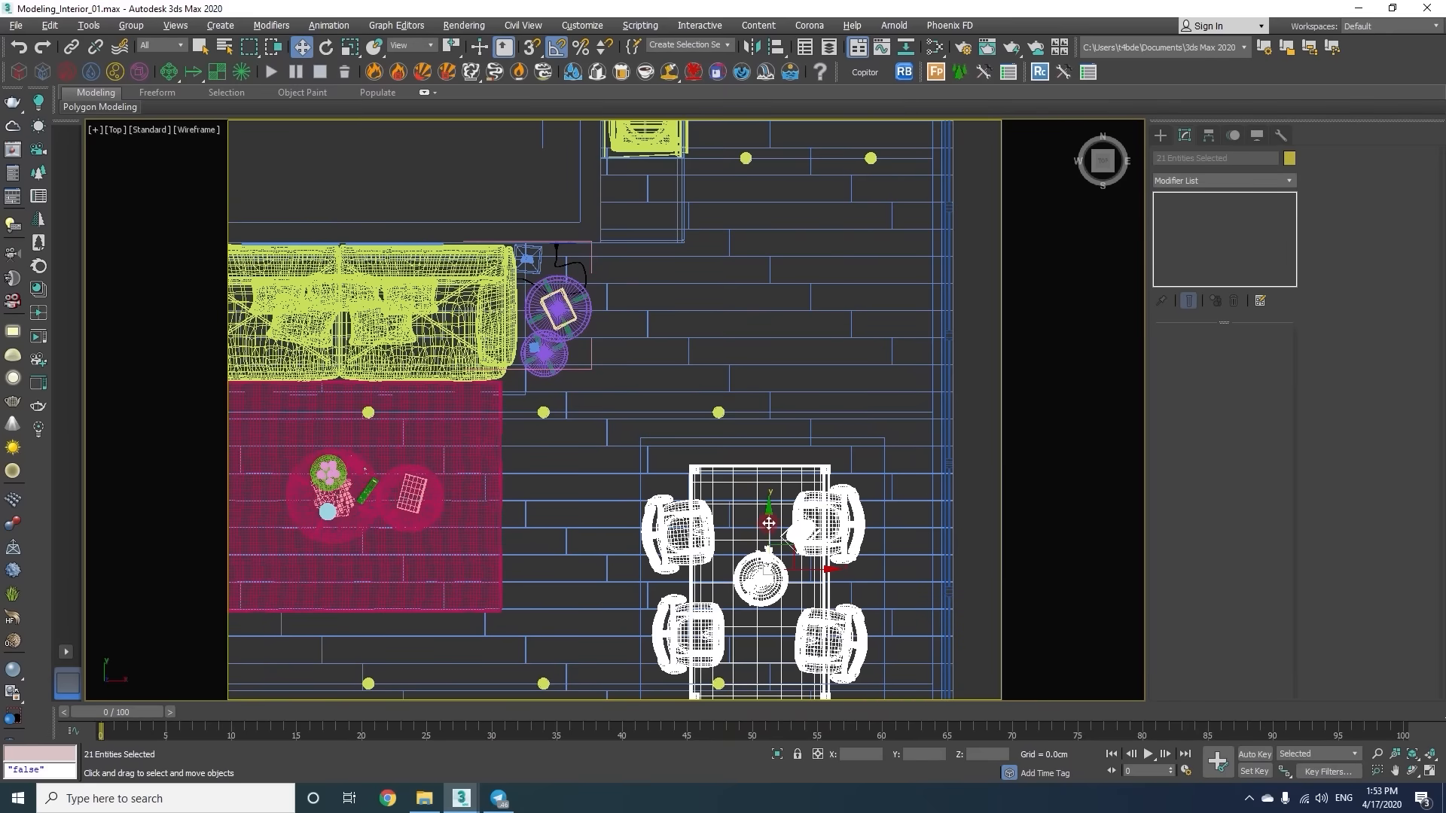
# Return to the perspective view with edged faces and examine the dining set's placement relative to the windows and living area.
pyautogui.press('p')
pyautogui.moveTo(776, 491)
pyautogui.keyDown('alt'); pyautogui.mouseDown(button='middle')
pyautogui.moveTo(655, 455)
pyautogui.moveTo(703, 507)
pyautogui.moveTo(726, 436)
pyautogui.moveTo(583, 456)
pyautogui.mouseUp(button='middle'); pyautogui.keyUp('alt')
pyautogui.press('F3')
pyautogui.scroll(5, 704, 506)
pyautogui.press('F4')
pyautogui.scroll(-5, 653, 395)
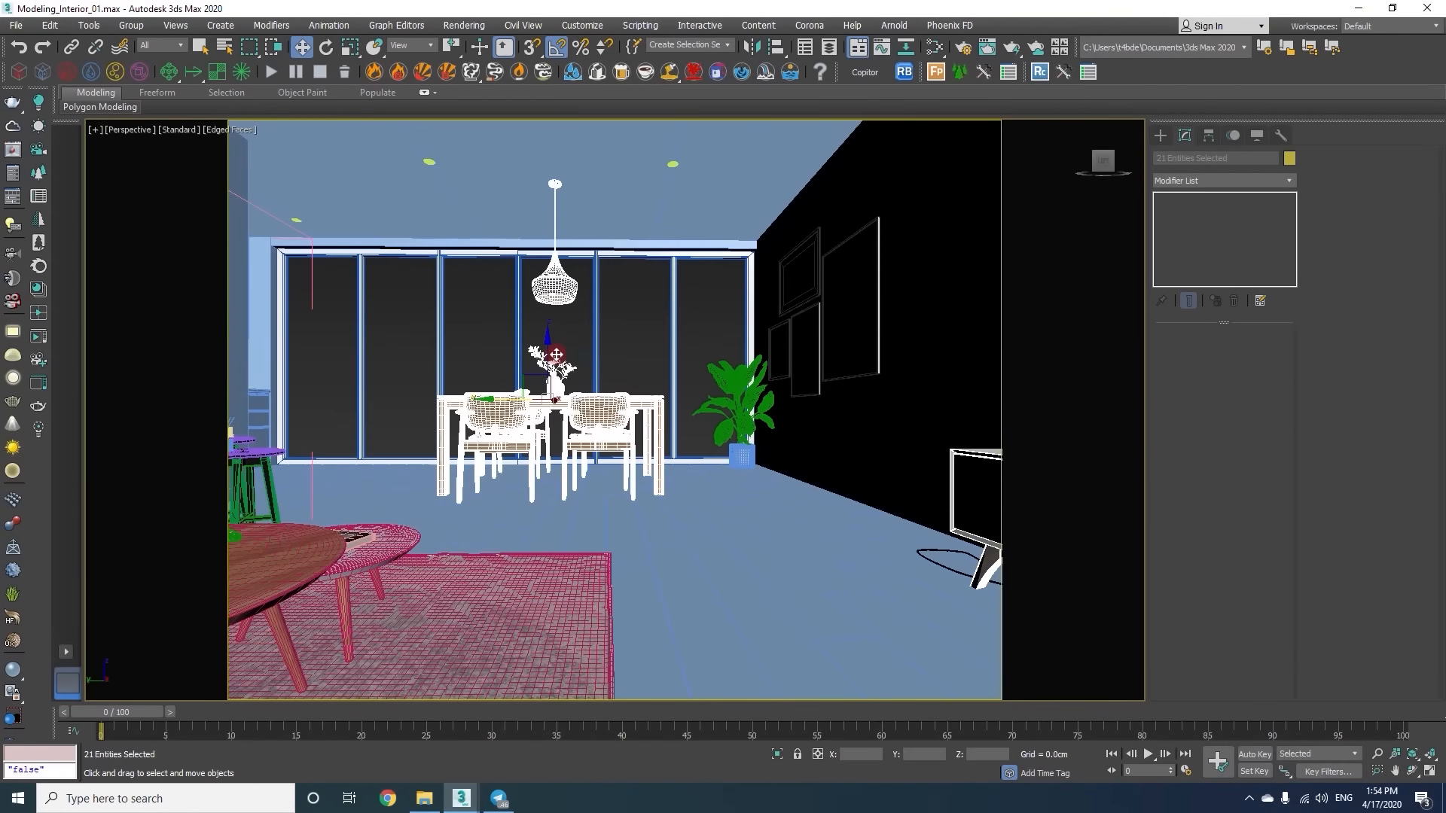
pyautogui.moveTo(603, 431)
pyautogui.keyDown('alt'); pyautogui.mouseDown(button='middle')
pyautogui.moveTo(669, 431)
pyautogui.moveTo(611, 425)
pyautogui.mouseUp(button='middle'); pyautogui.keyUp('alt')
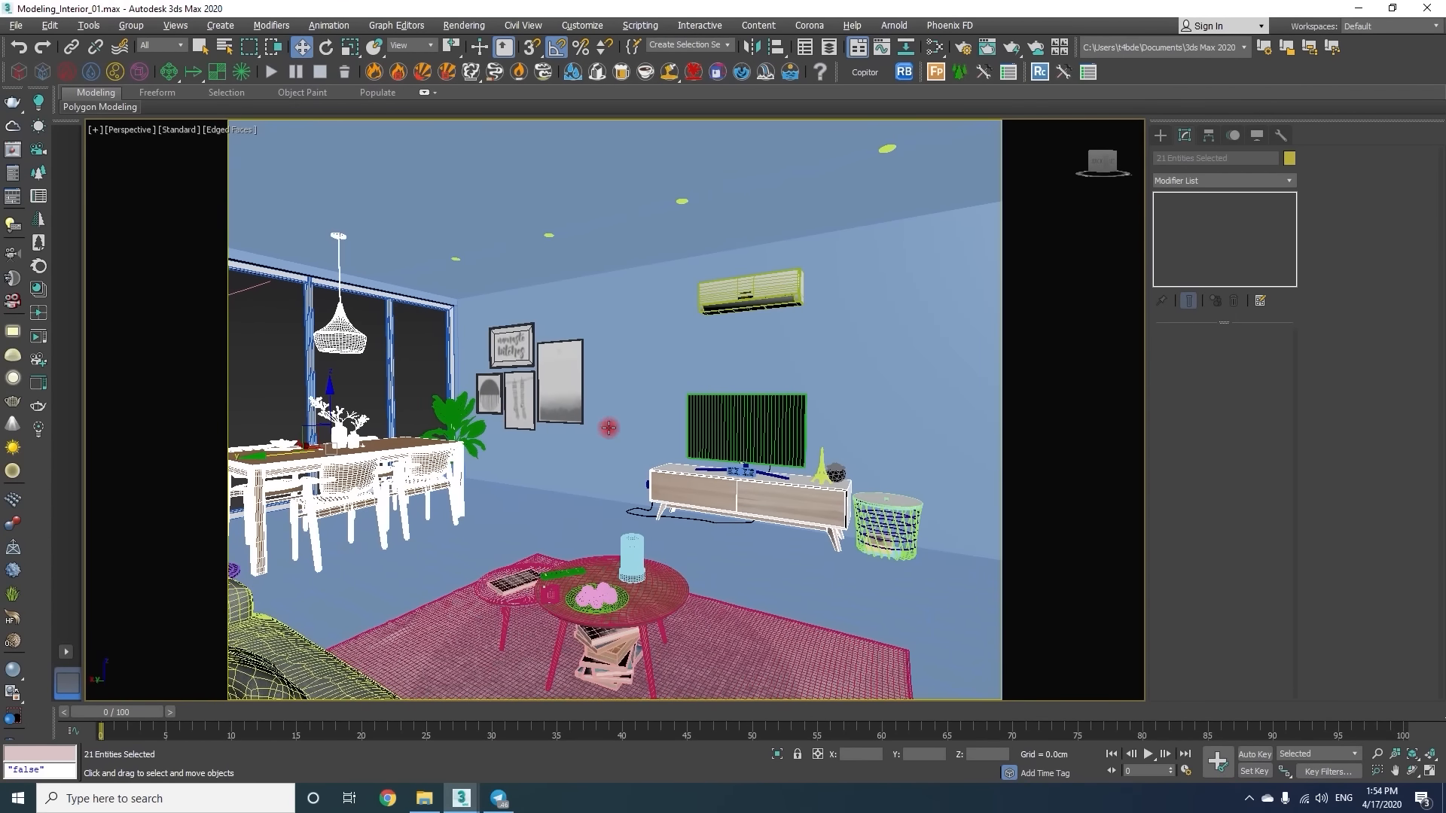